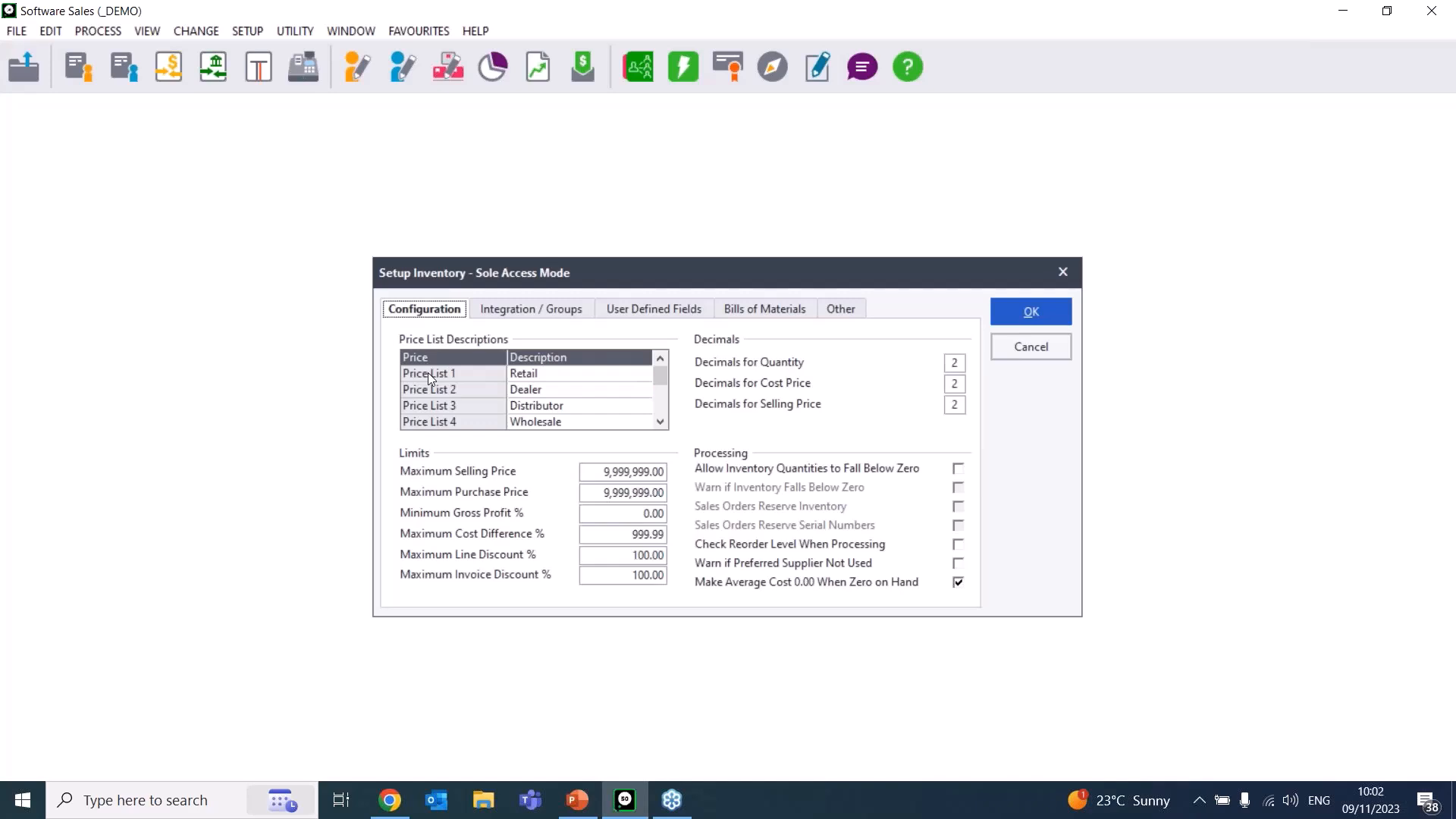
- Adjust the Setup Inventory price list entries, selecting the Retail price list description
{"action": "left_click", "coordinate": [659, 422]}
{"action": "left_click", "coordinate": [660, 424]}
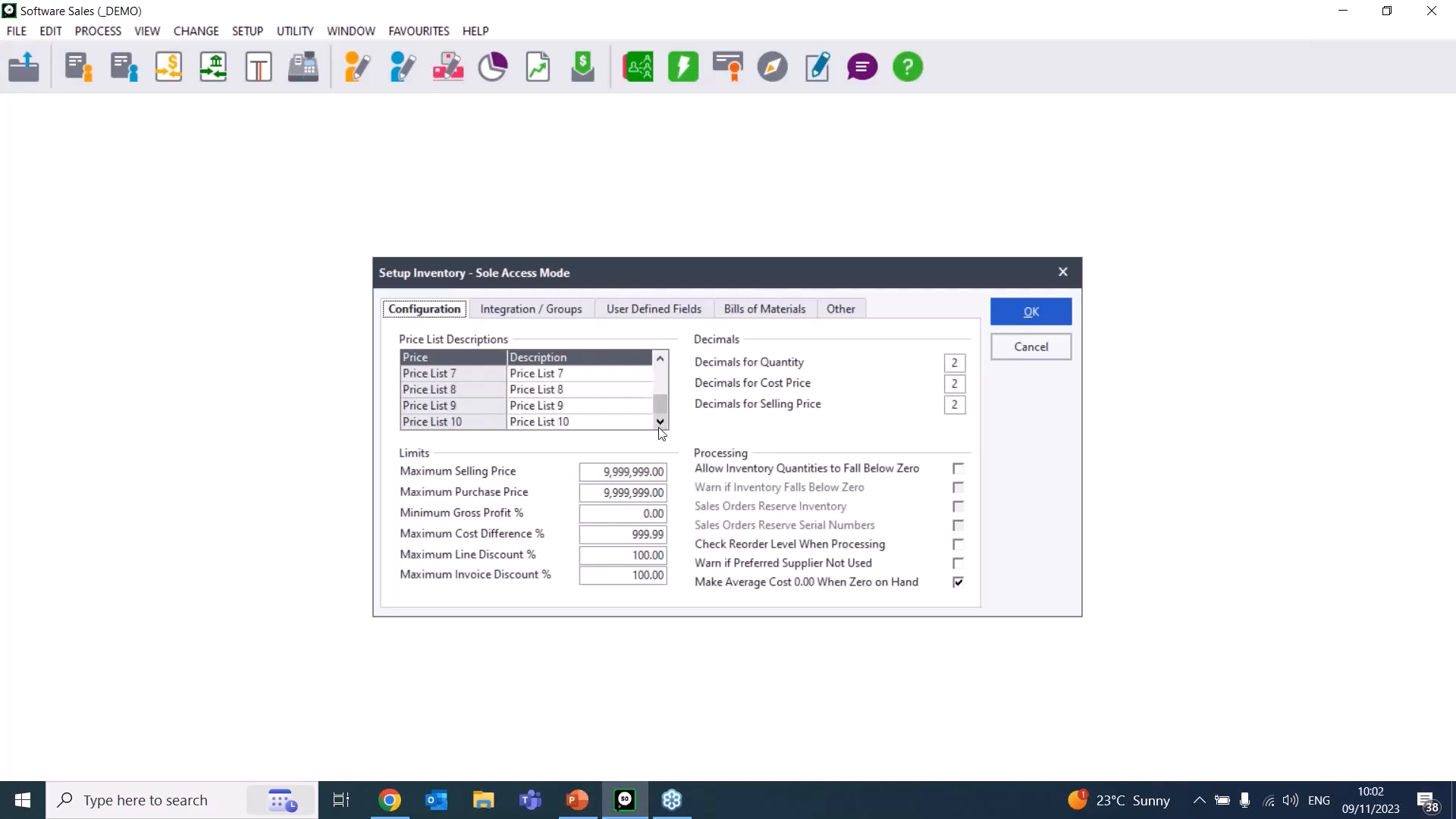
{"action": "left_click_drag", "start_coordinate": [659, 411], "coordinate": [664, 353]}
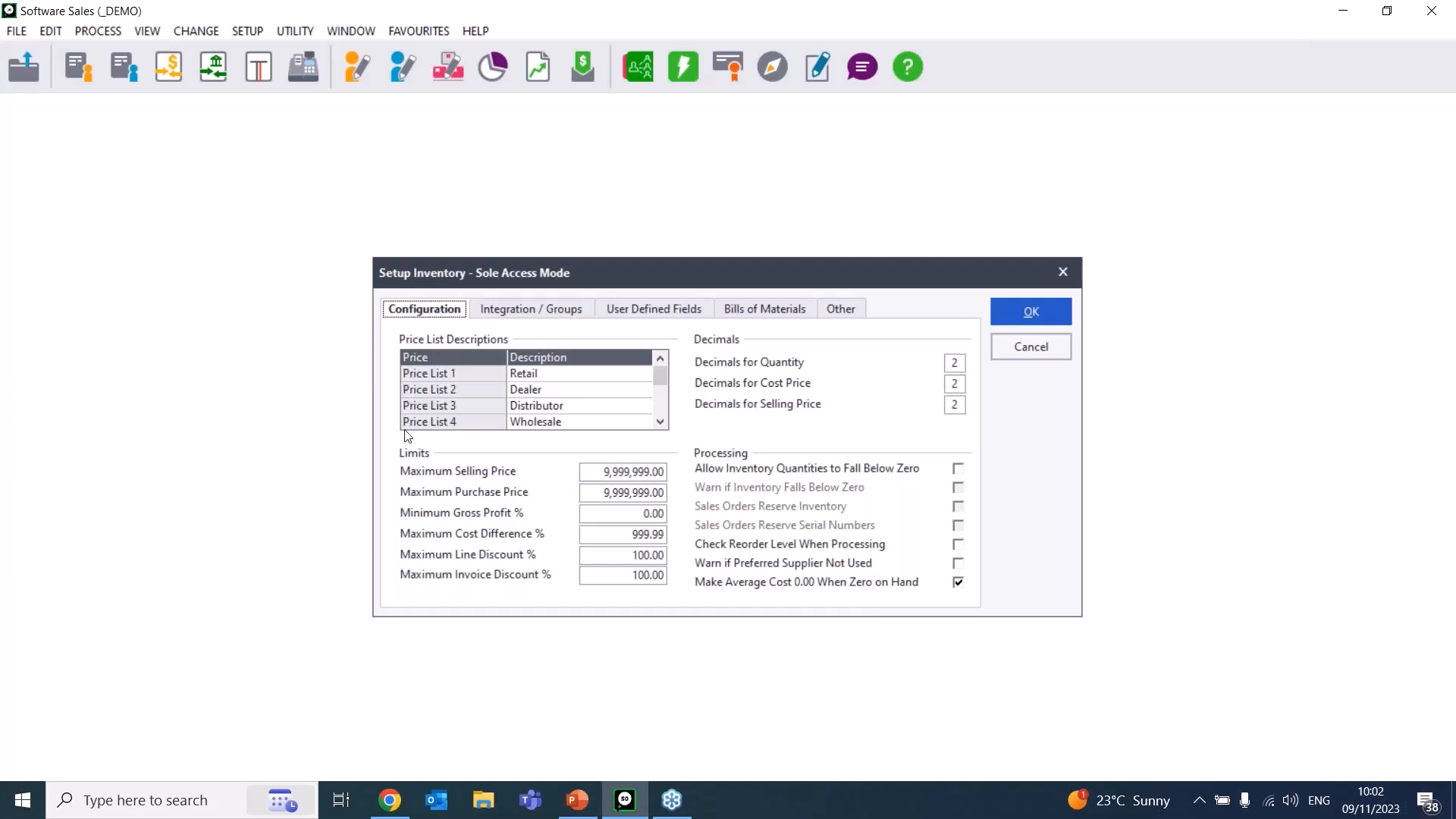
{"action": "left_click", "coordinate": [660, 421]}
{"action": "left_click", "coordinate": [660, 421]}
{"action": "left_click", "coordinate": [660, 422]}
{"action": "left_click", "coordinate": [659, 421]}
{"action": "left_click_drag", "start_coordinate": [661, 405], "coordinate": [665, 328]}
{"action": "left_click", "coordinate": [554, 373]}
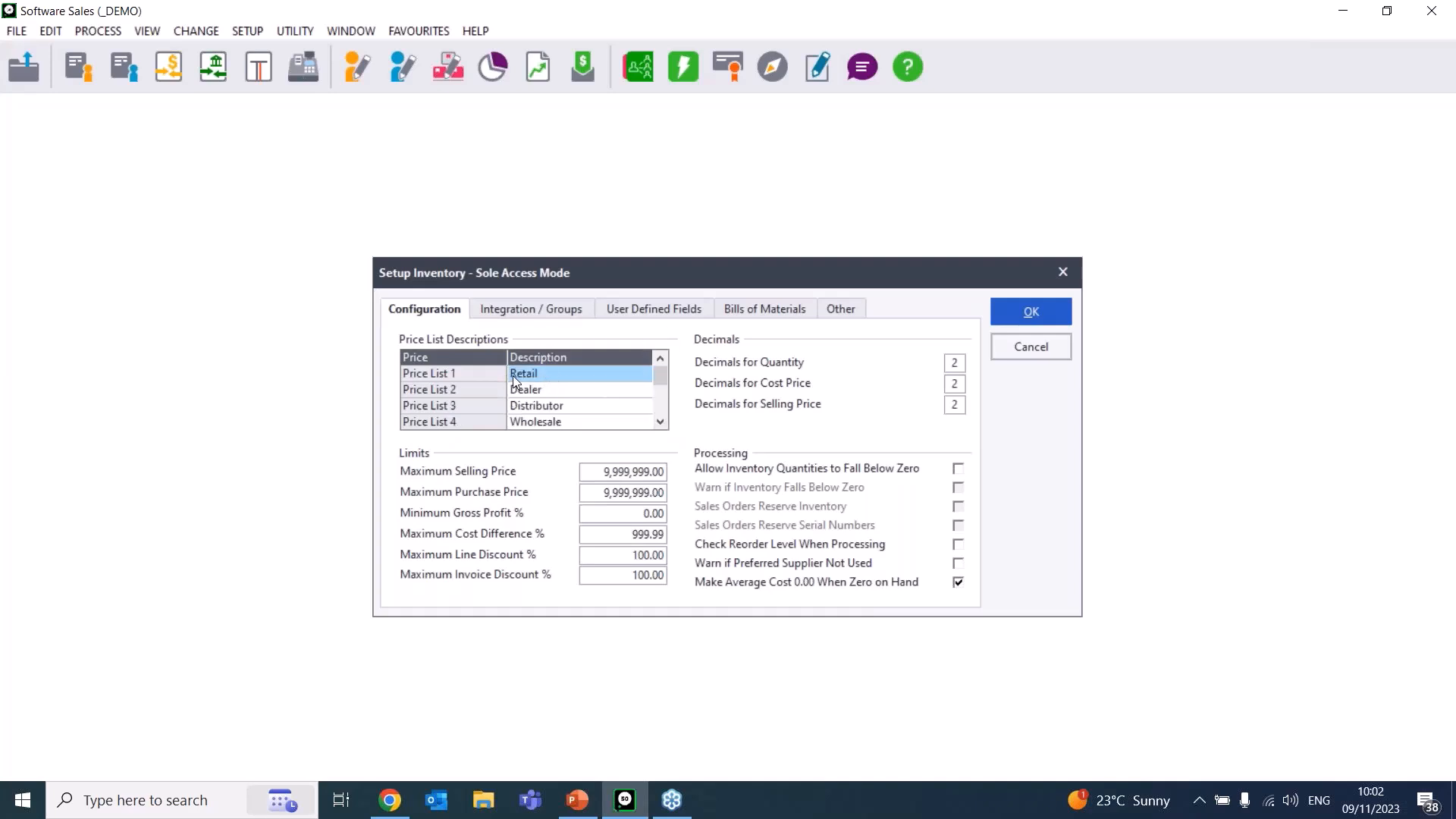
{"action": "left_click", "coordinate": [660, 420]}
{"action": "left_click", "coordinate": [661, 421]}
{"action": "left_click", "coordinate": [660, 421]}
{"action": "left_click", "coordinate": [660, 422]}
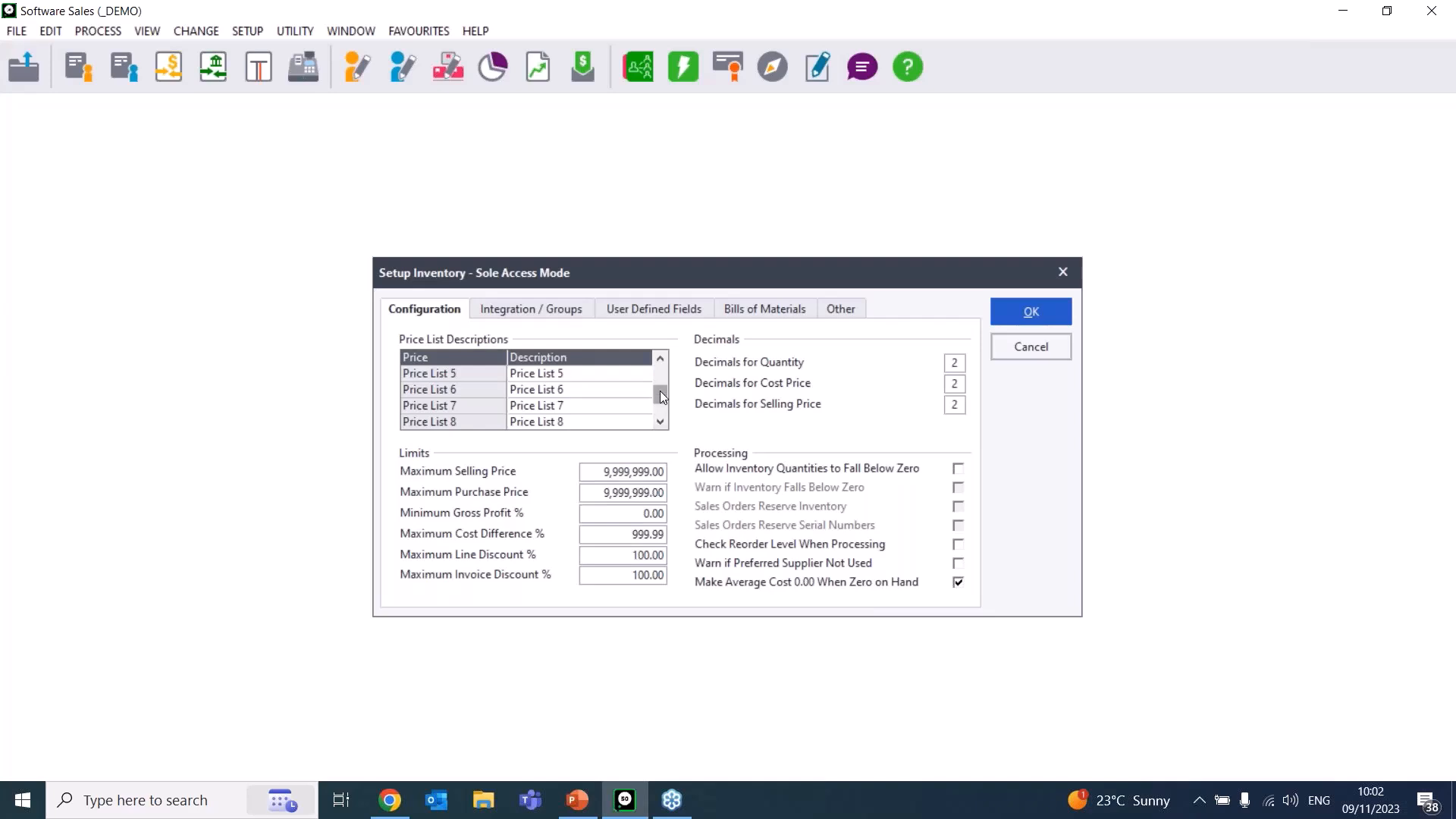
{"action": "left_click", "coordinate": [660, 356]}
{"action": "left_click", "coordinate": [661, 356]}
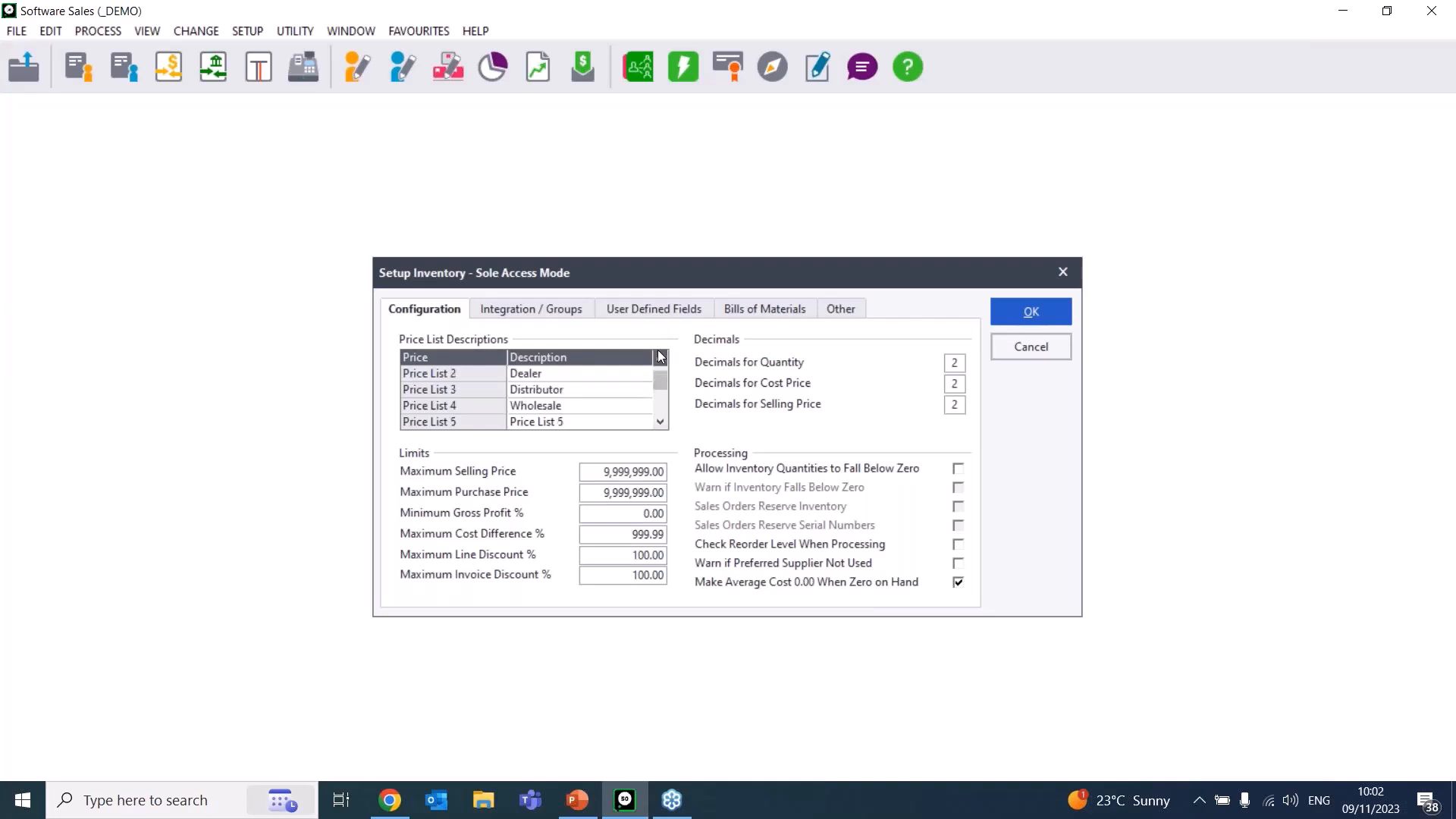
{"action": "left_click", "coordinate": [660, 357]}
{"action": "left_click", "coordinate": [660, 357]}
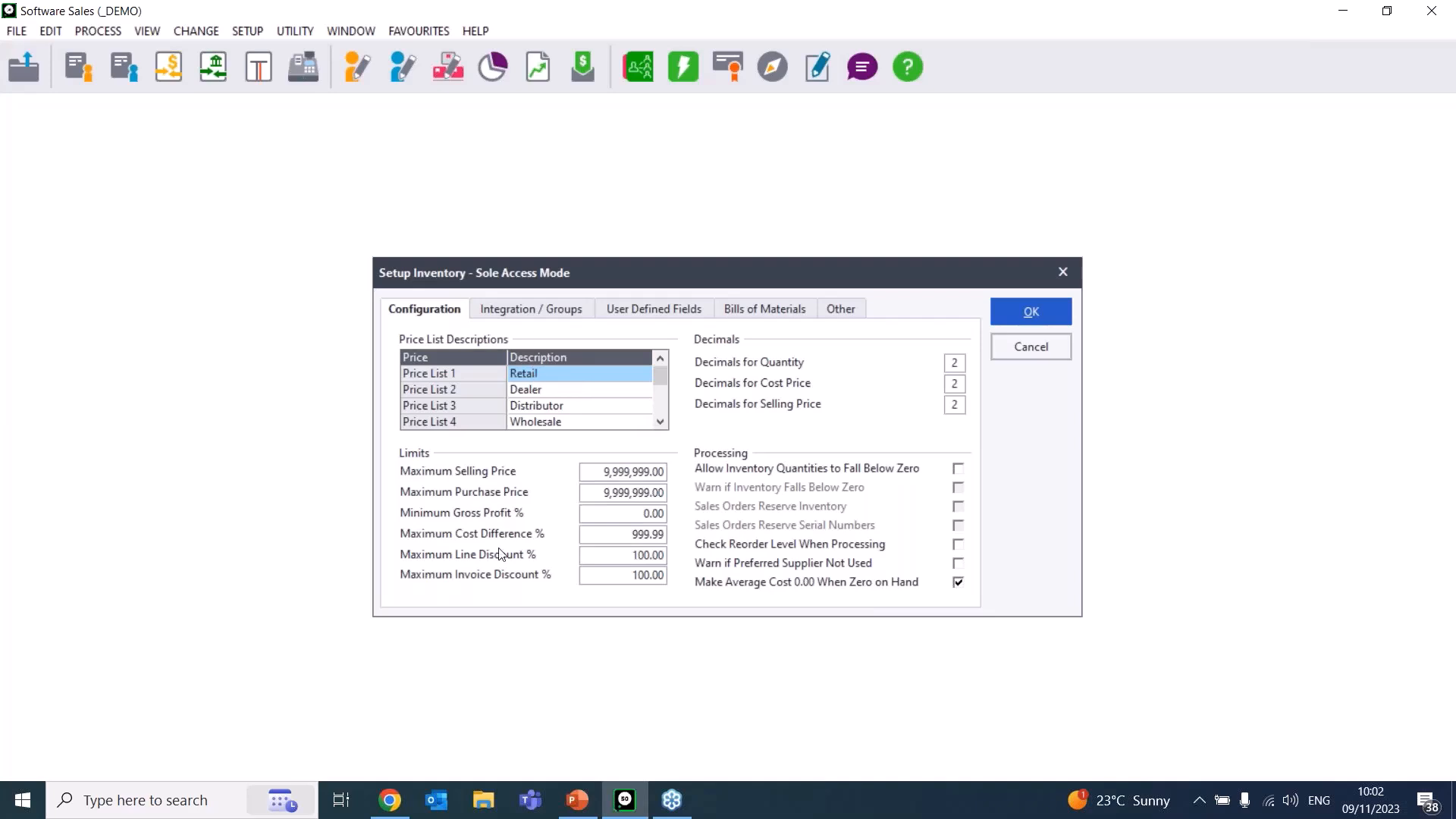
- Cancel the inventory setup and show the Accounting Software item's prices from the Item File
{"action": "left_click", "coordinate": [1035, 347]}
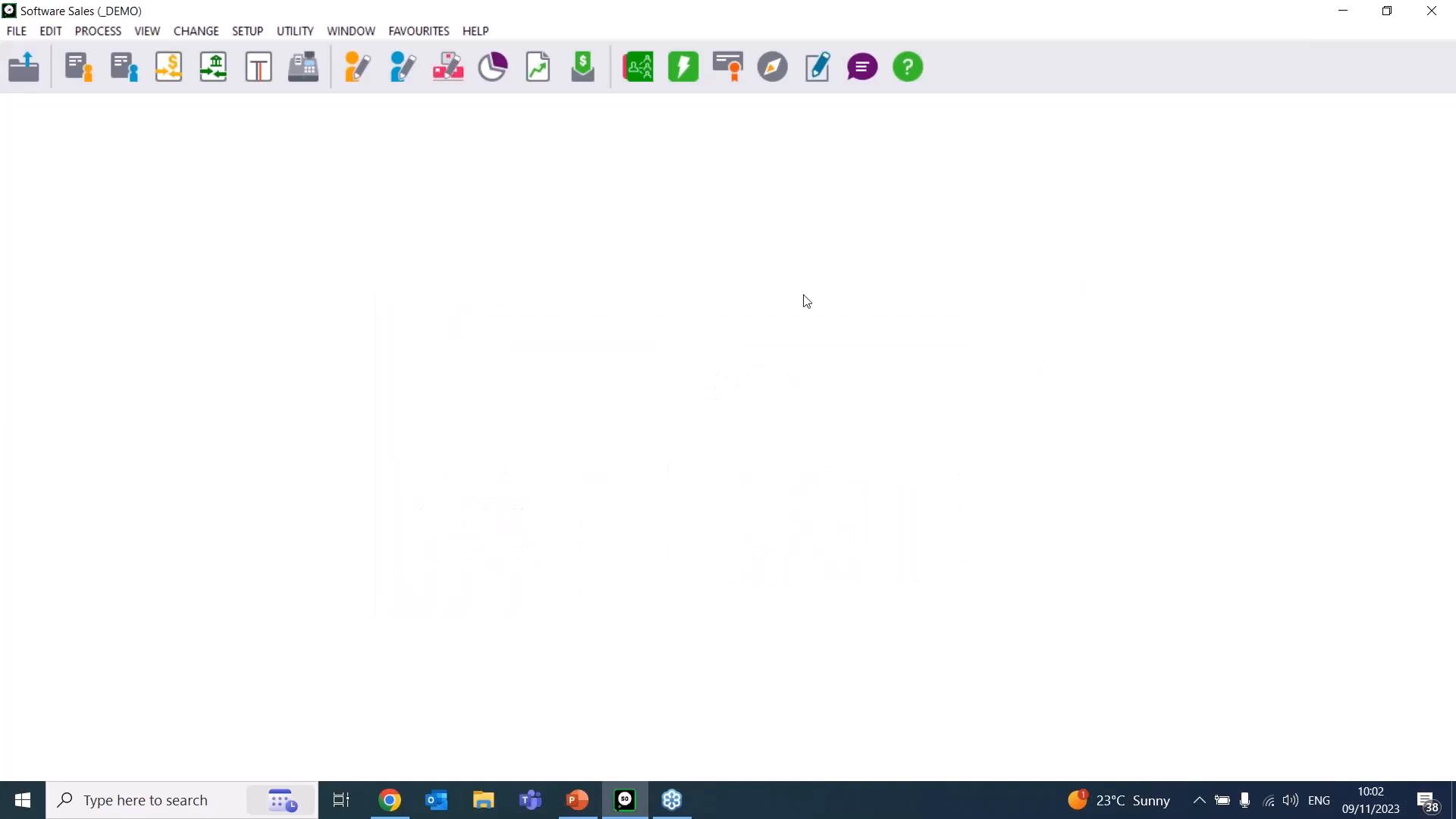
{"action": "left_click", "coordinate": [98, 31]}
{"action": "mouse_move", "coordinate": [51, 31]}
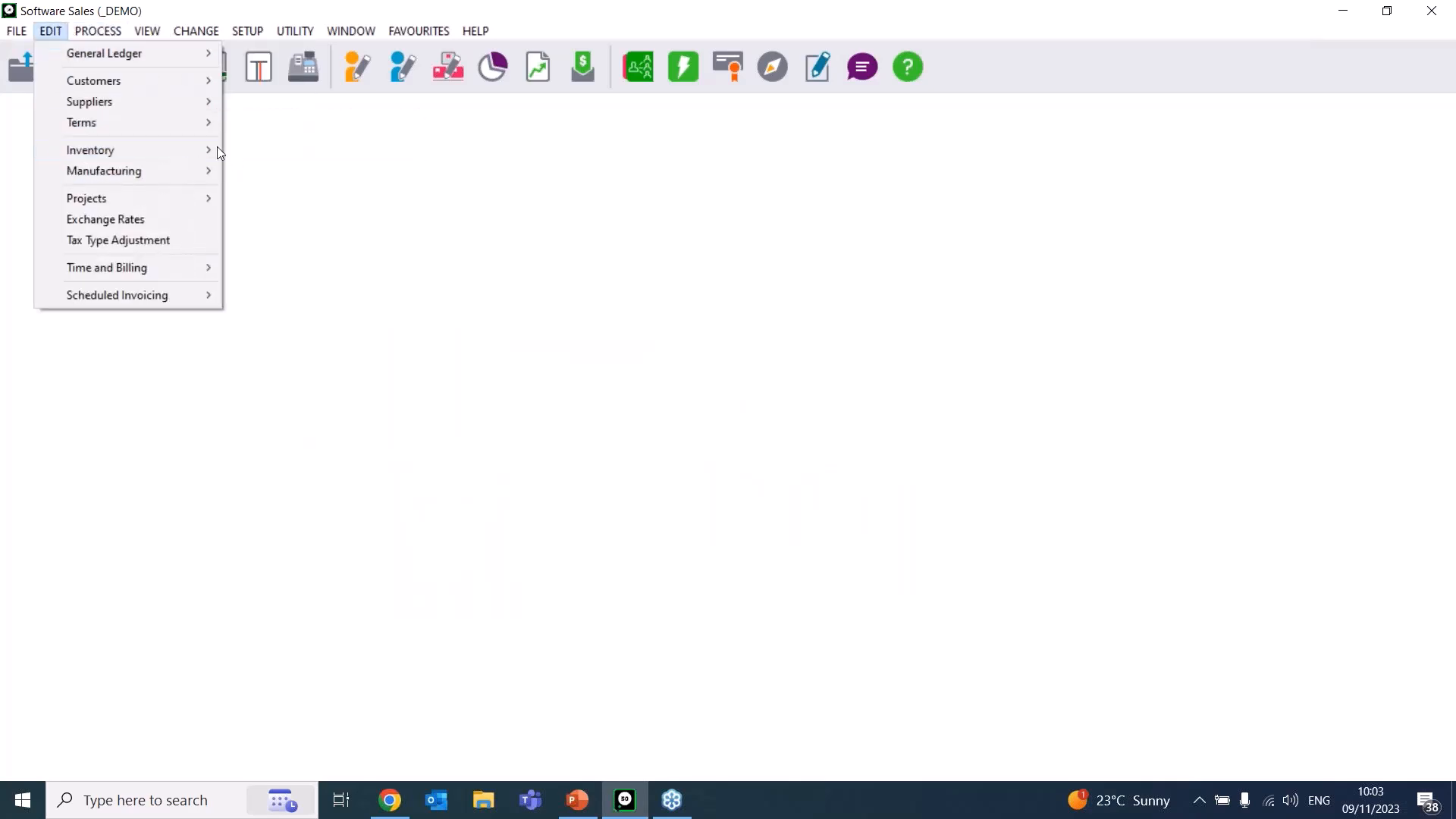
{"action": "mouse_move", "coordinate": [217, 151]}
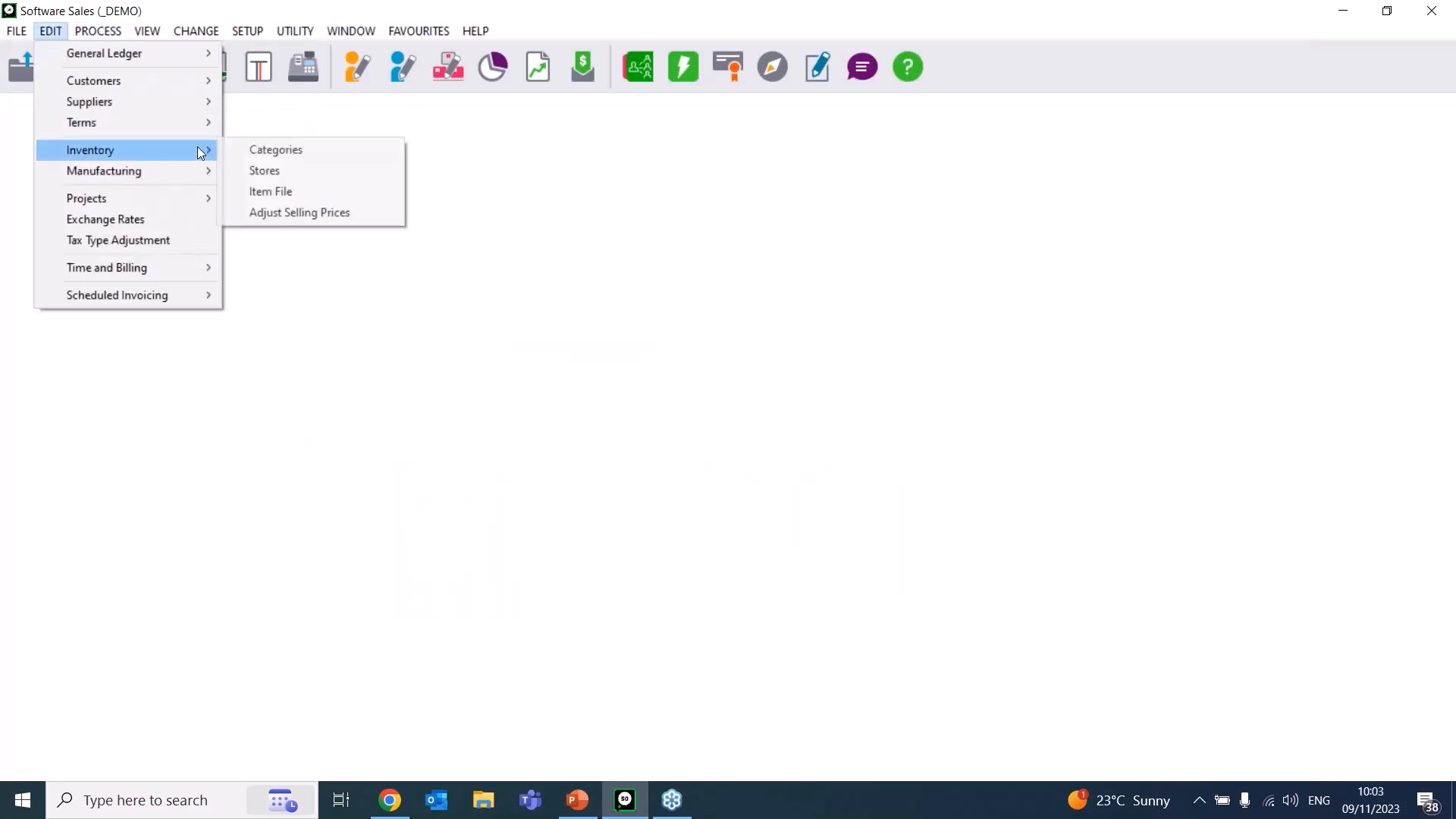
{"action": "left_click", "coordinate": [311, 190]}
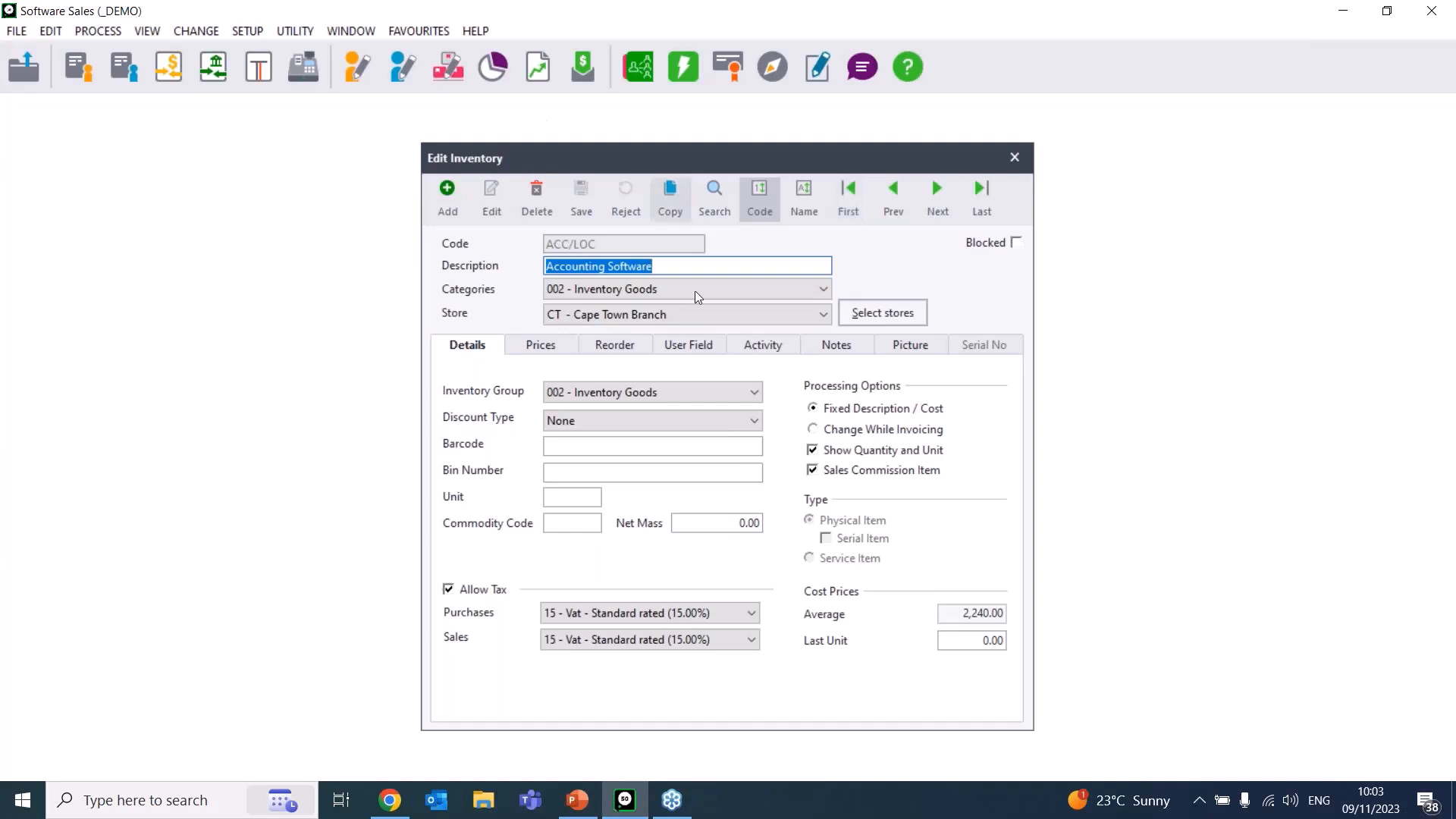
{"action": "left_click", "coordinate": [538, 348]}
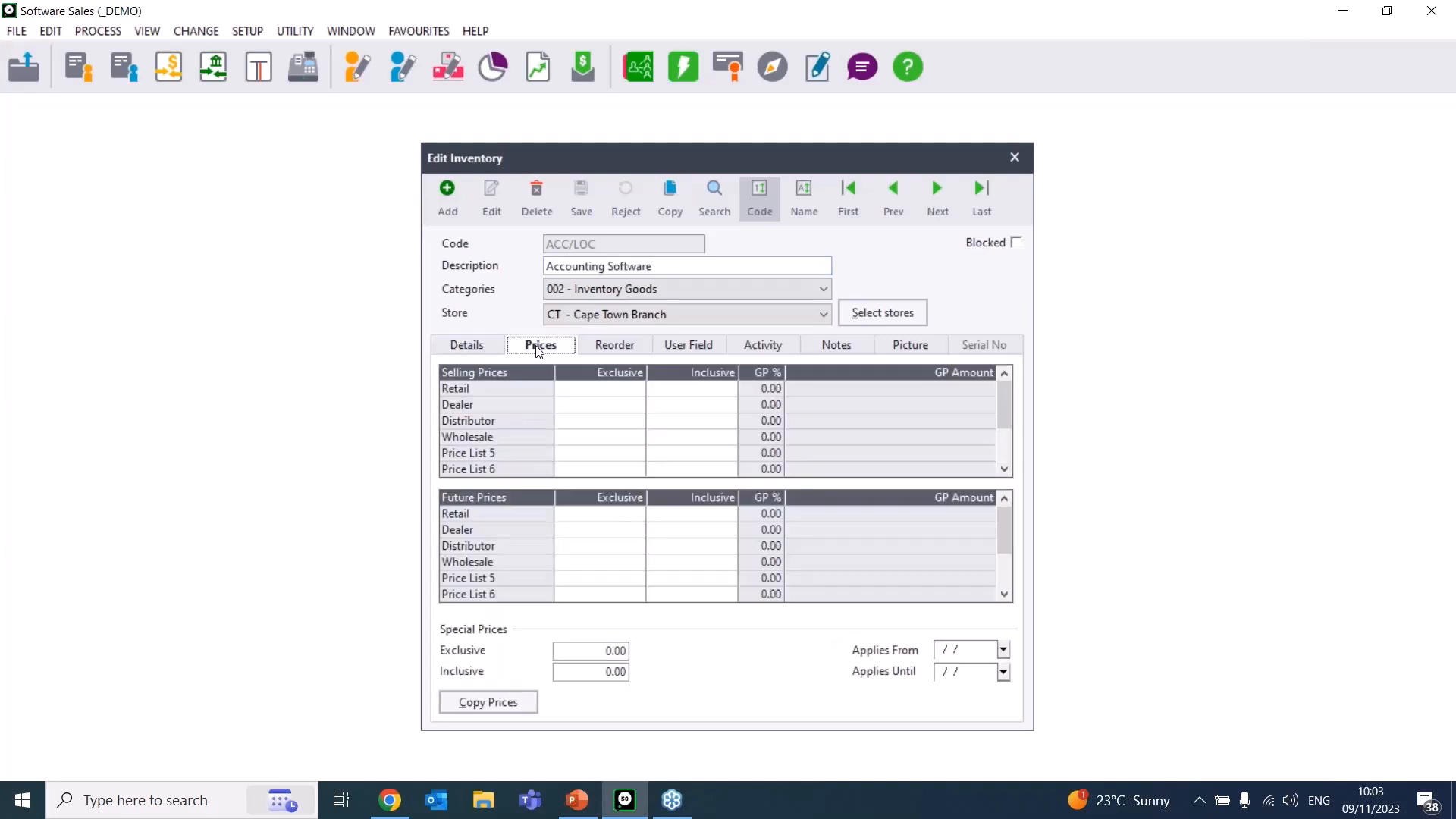
- Set the Retail inclusive selling price to 2,500, after first entering 2,250 as exclusive
{"action": "left_click", "coordinate": [576, 391]}
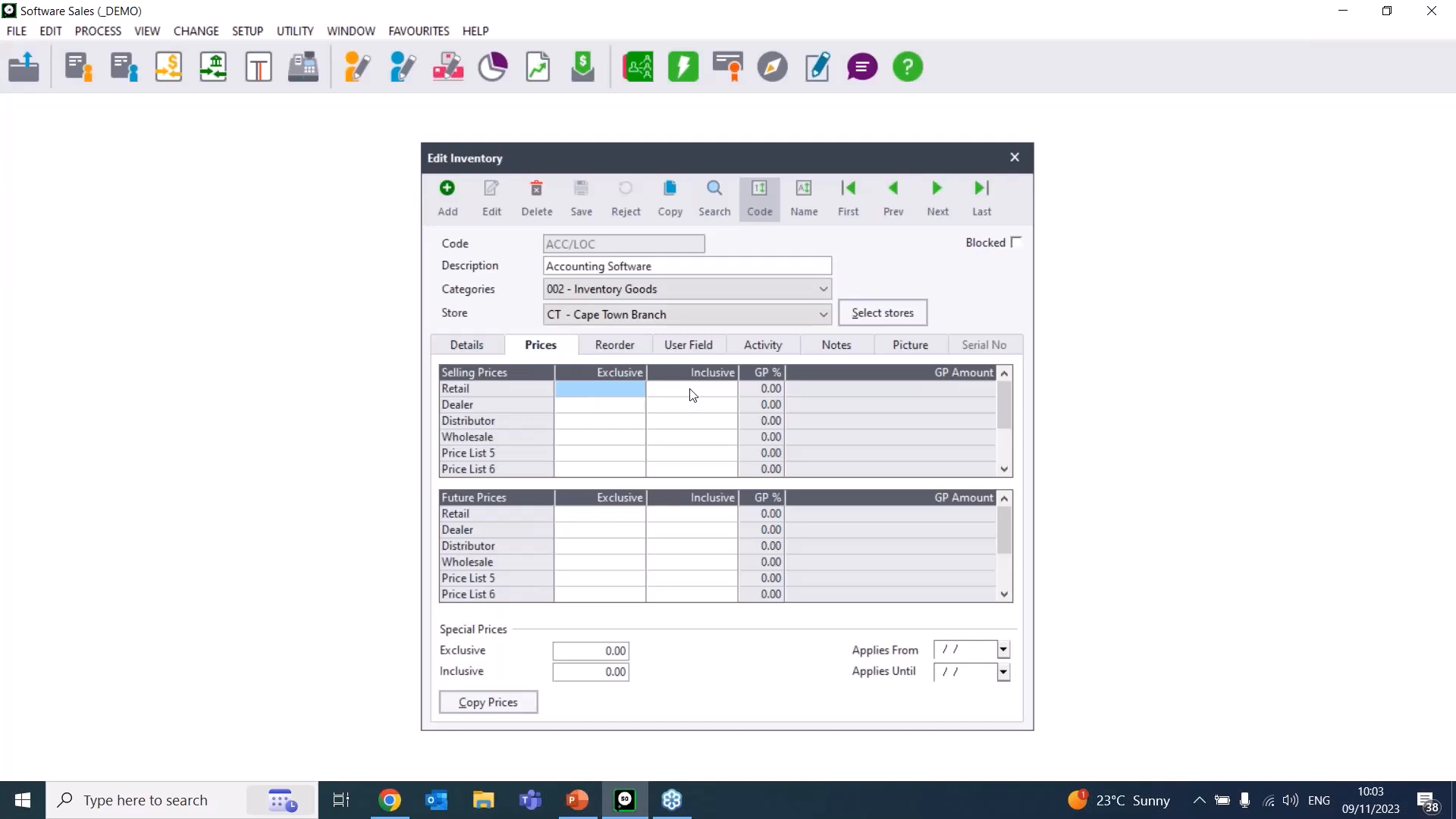
{"action": "left_click", "coordinate": [657, 391]}
{"action": "left_click", "coordinate": [615, 396]}
{"action": "type", "text": "2250"}
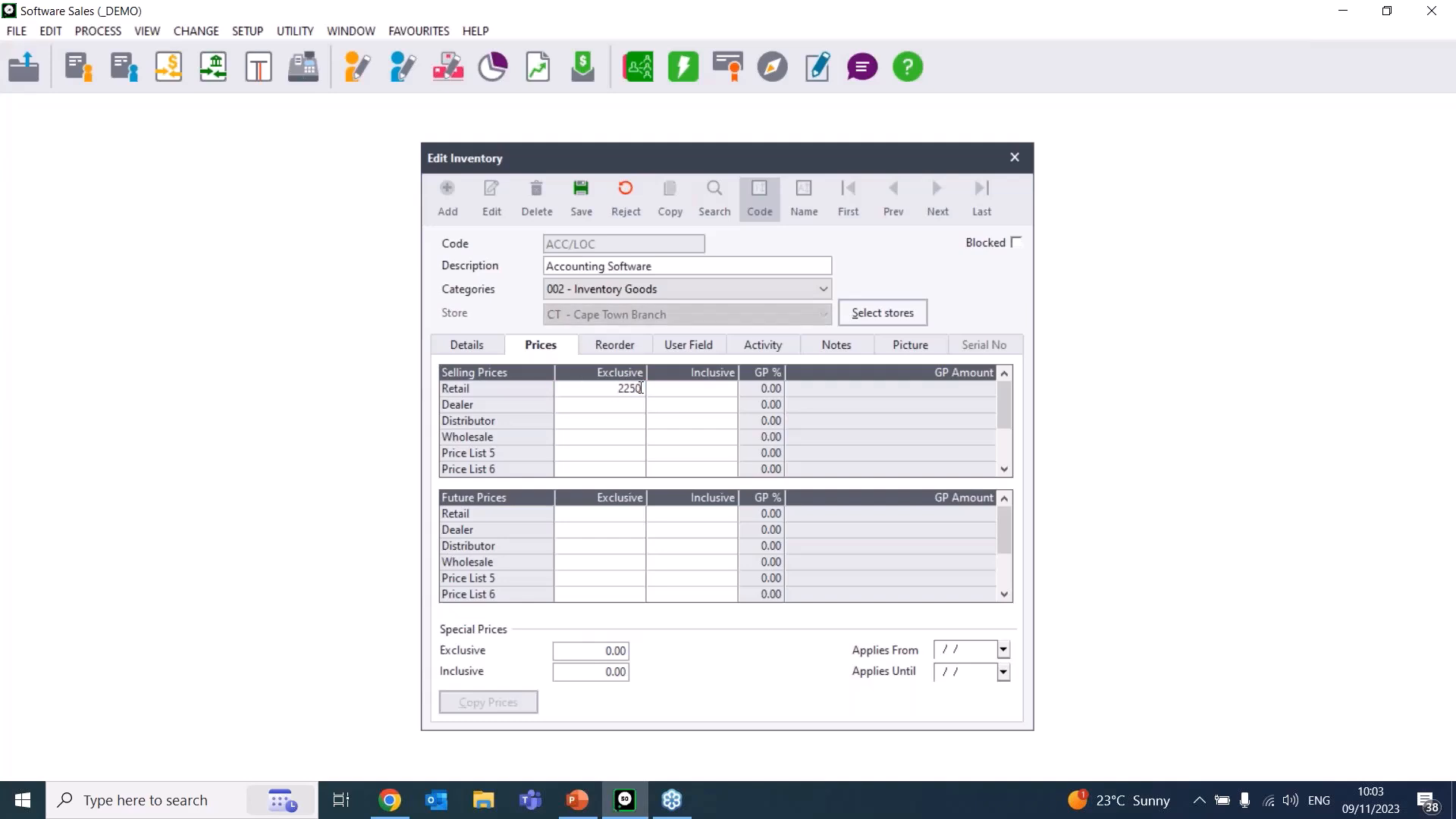
{"action": "key", "text": "Return"}
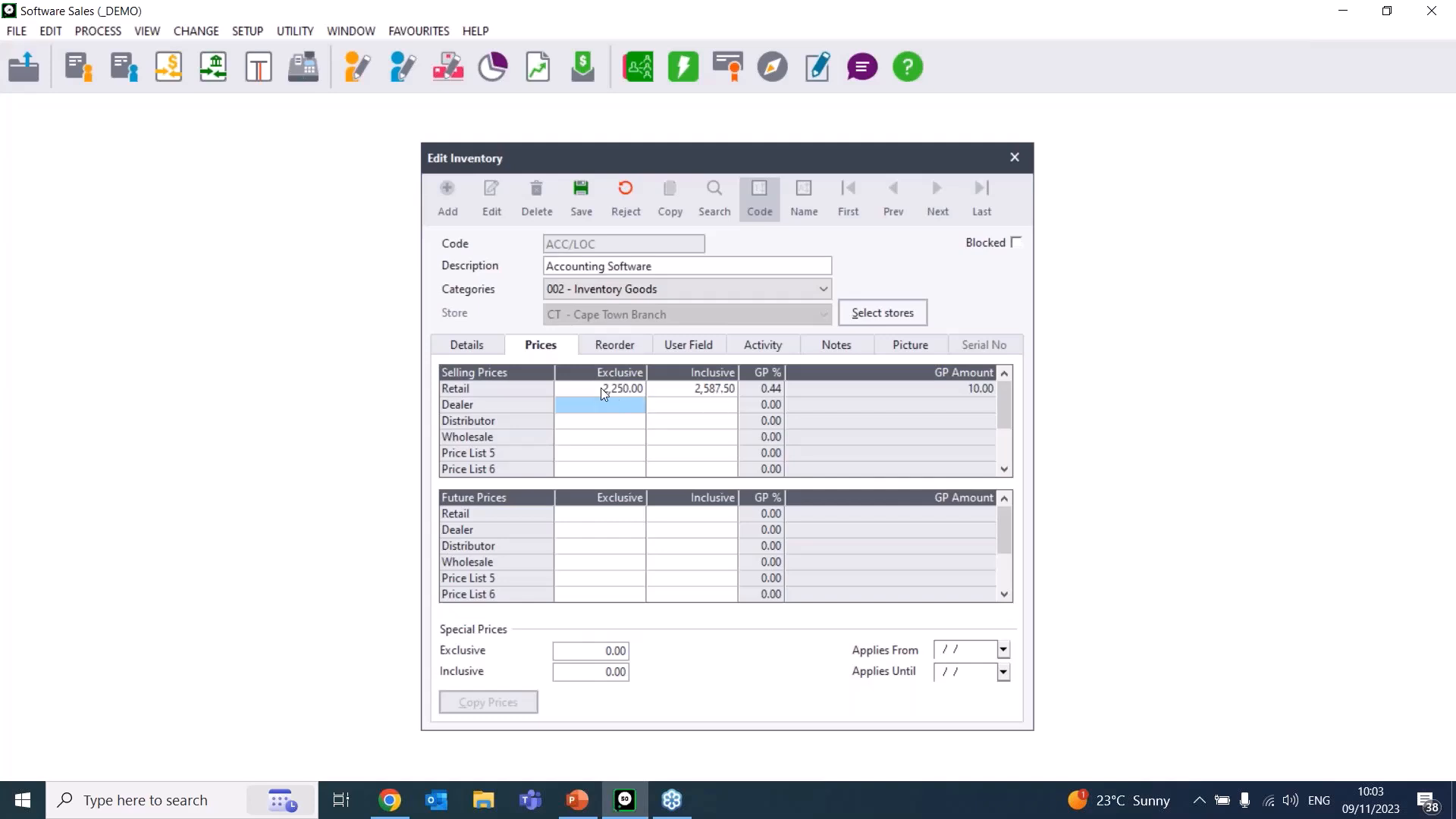
{"action": "left_click", "coordinate": [717, 390]}
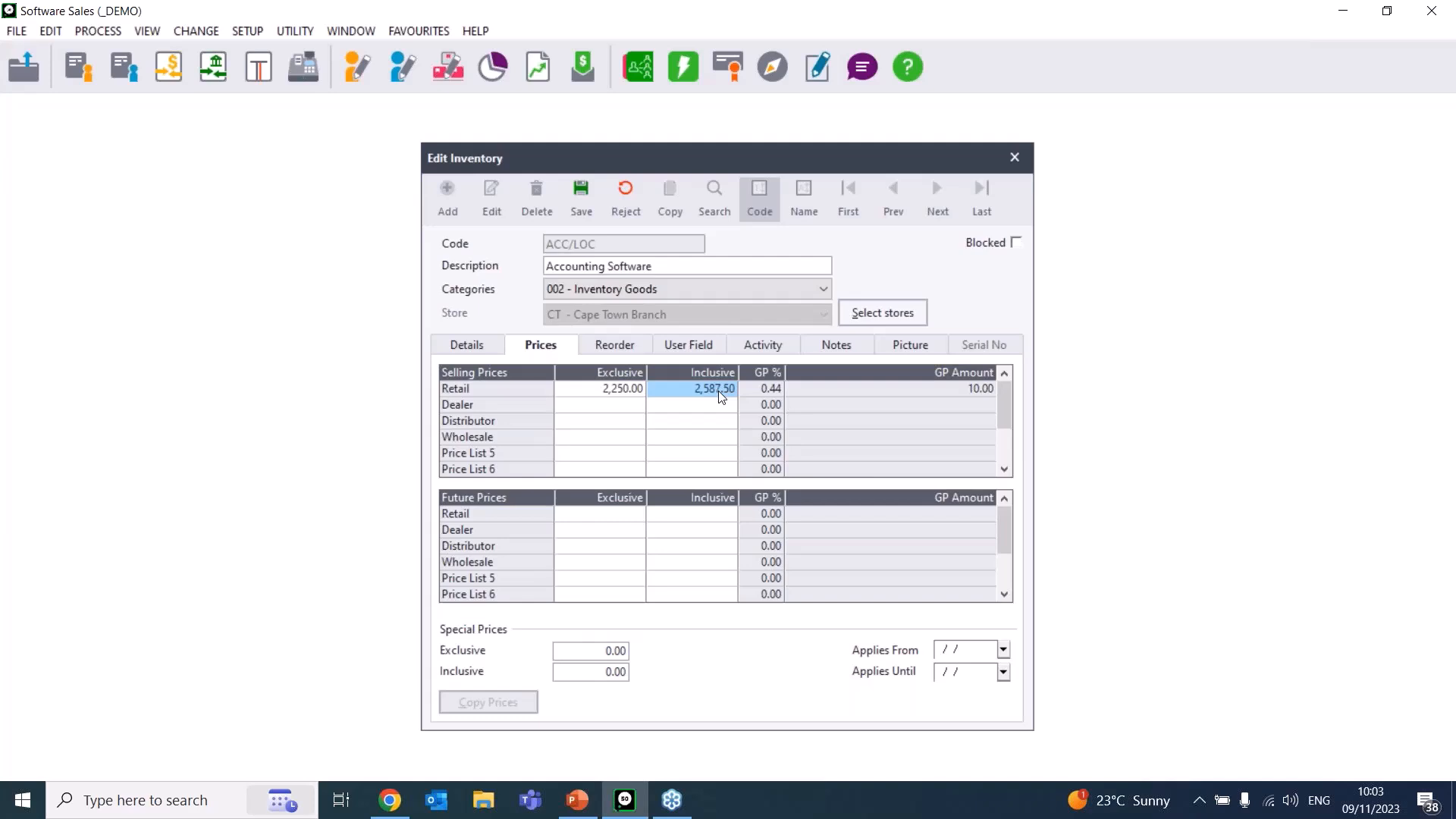
{"action": "type", "text": "2500"}
{"action": "key", "text": "Return"}
- Enter inclusive selling prices Dealer 2,250, Distributor 2,100 and Wholesale 2,150
{"action": "left_click", "coordinate": [702, 403]}
{"action": "type", "text": "22"}
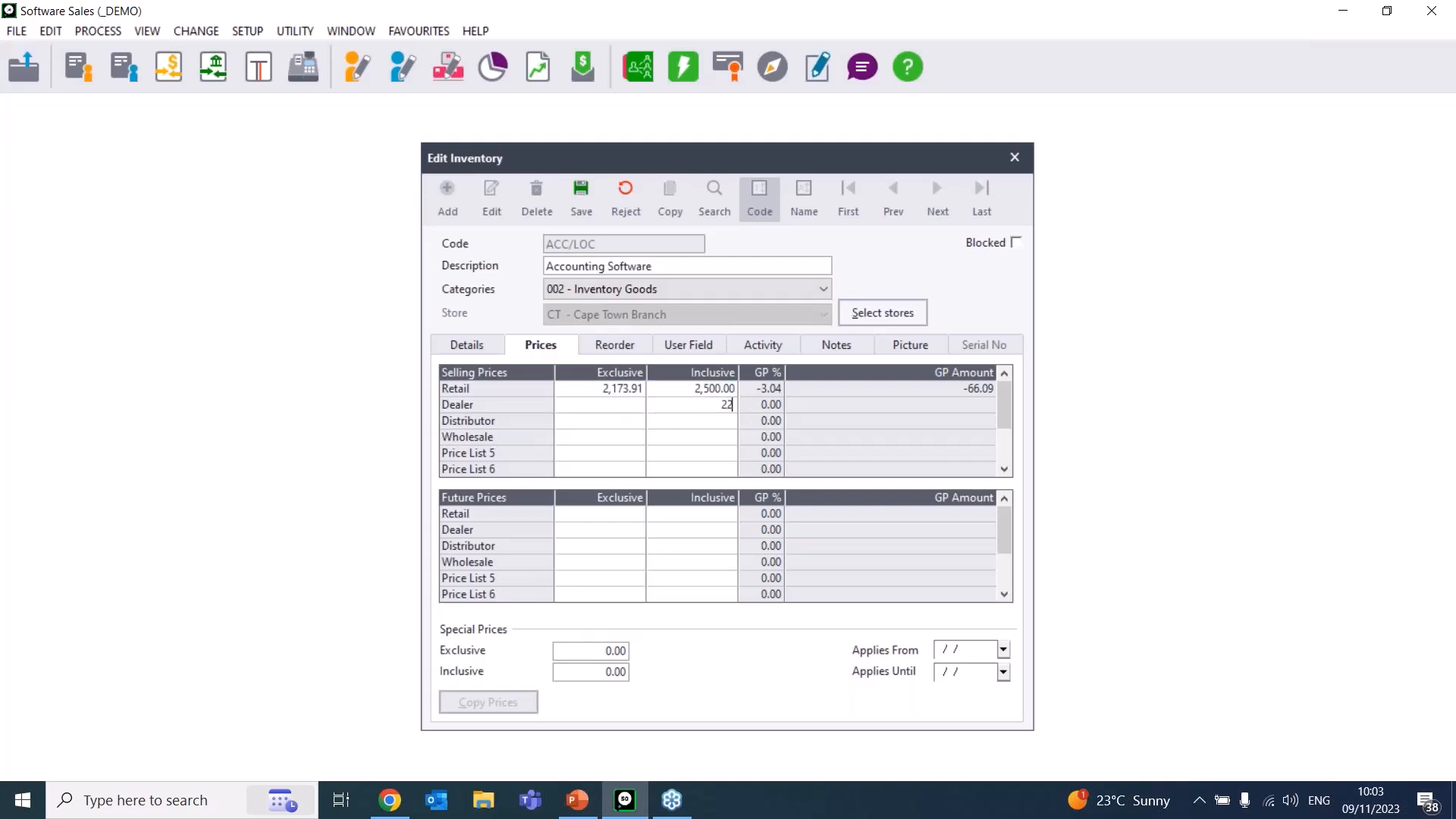
{"action": "type", "text": "50"}
{"action": "key", "text": "Return"}
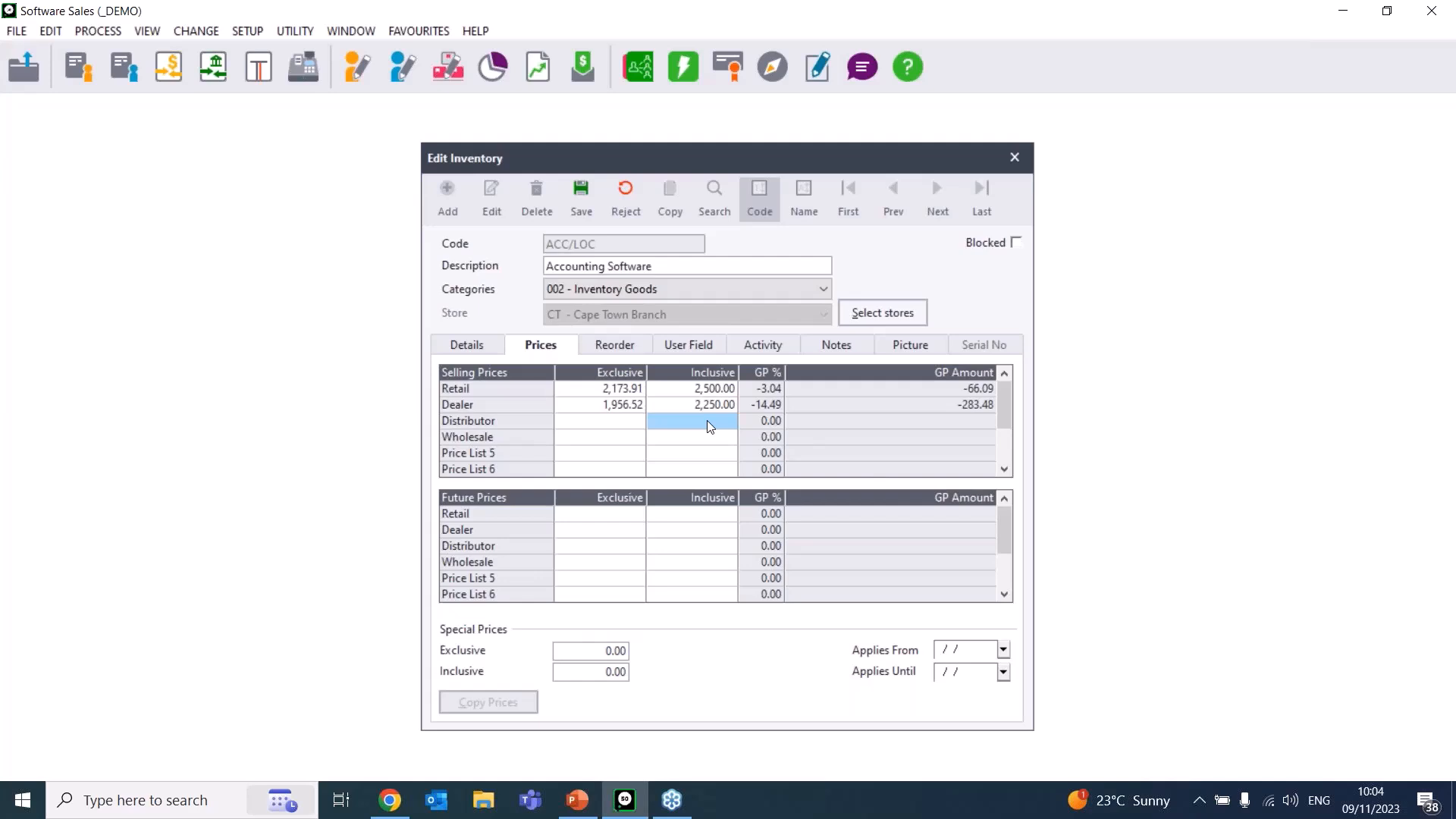
{"action": "type", "text": "2100"}
{"action": "key", "text": "Return"}
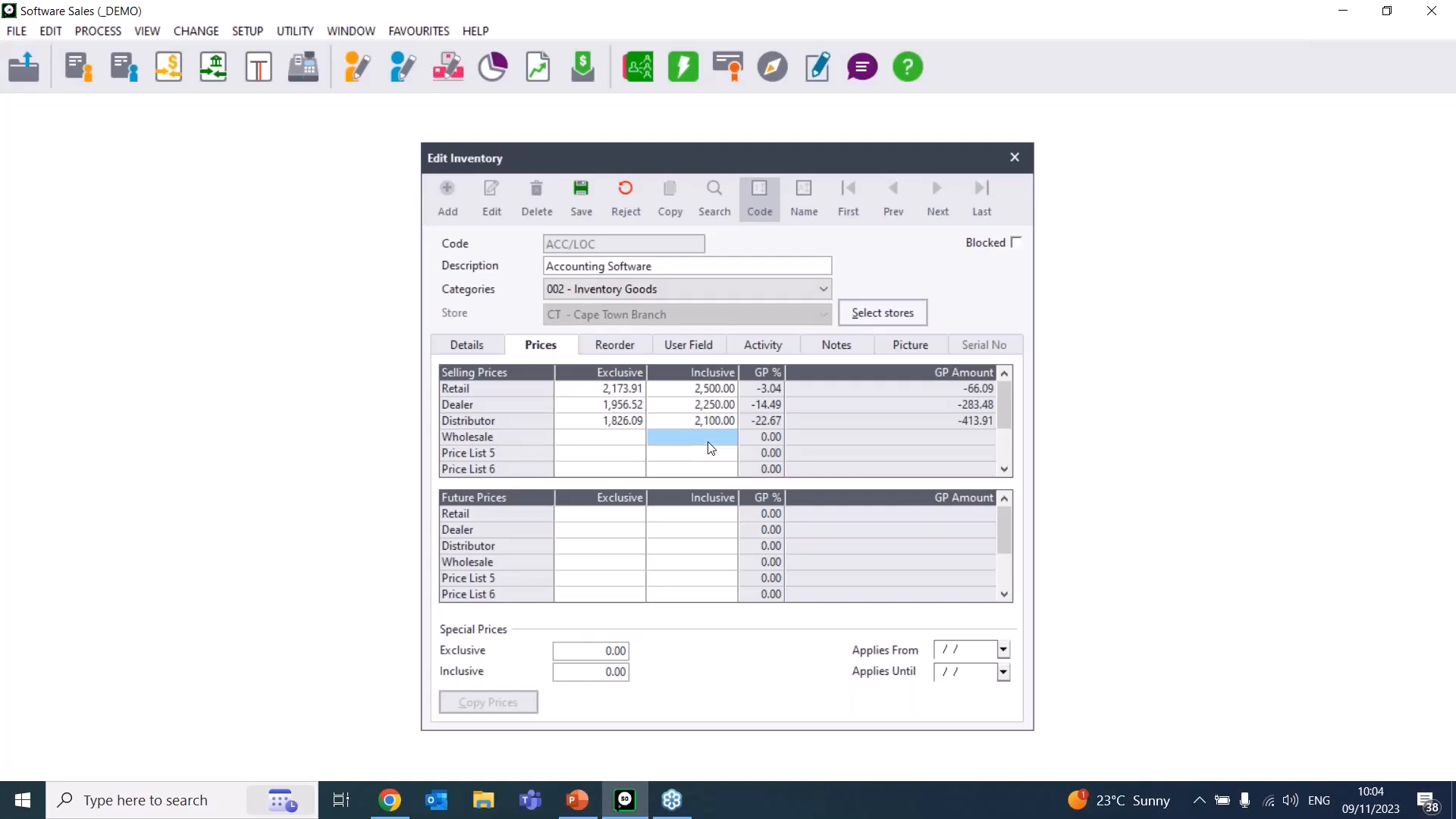
{"action": "type", "text": "2150"}
{"action": "key", "text": "Return"}
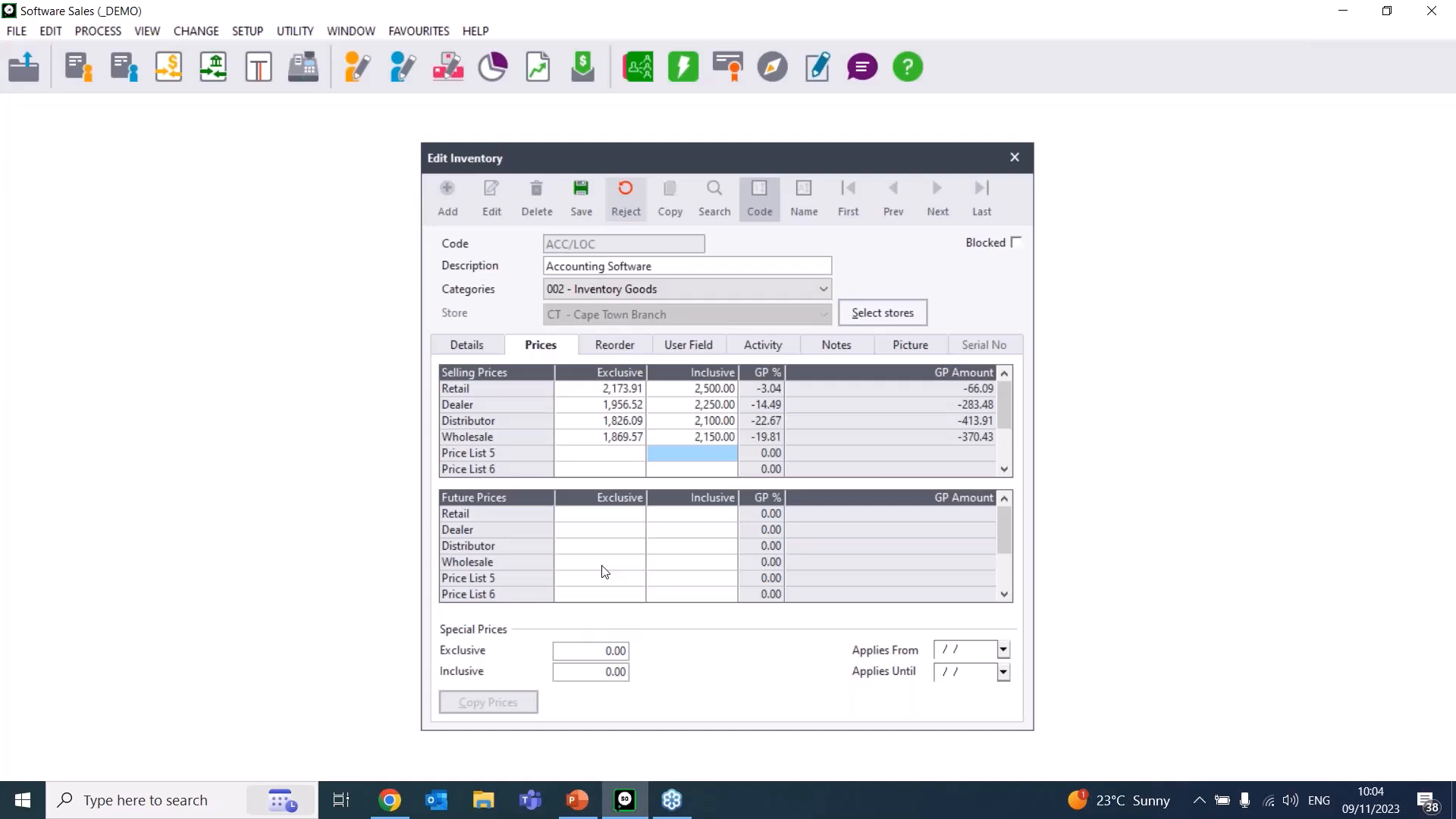
{"action": "key", "text": "Tab"}
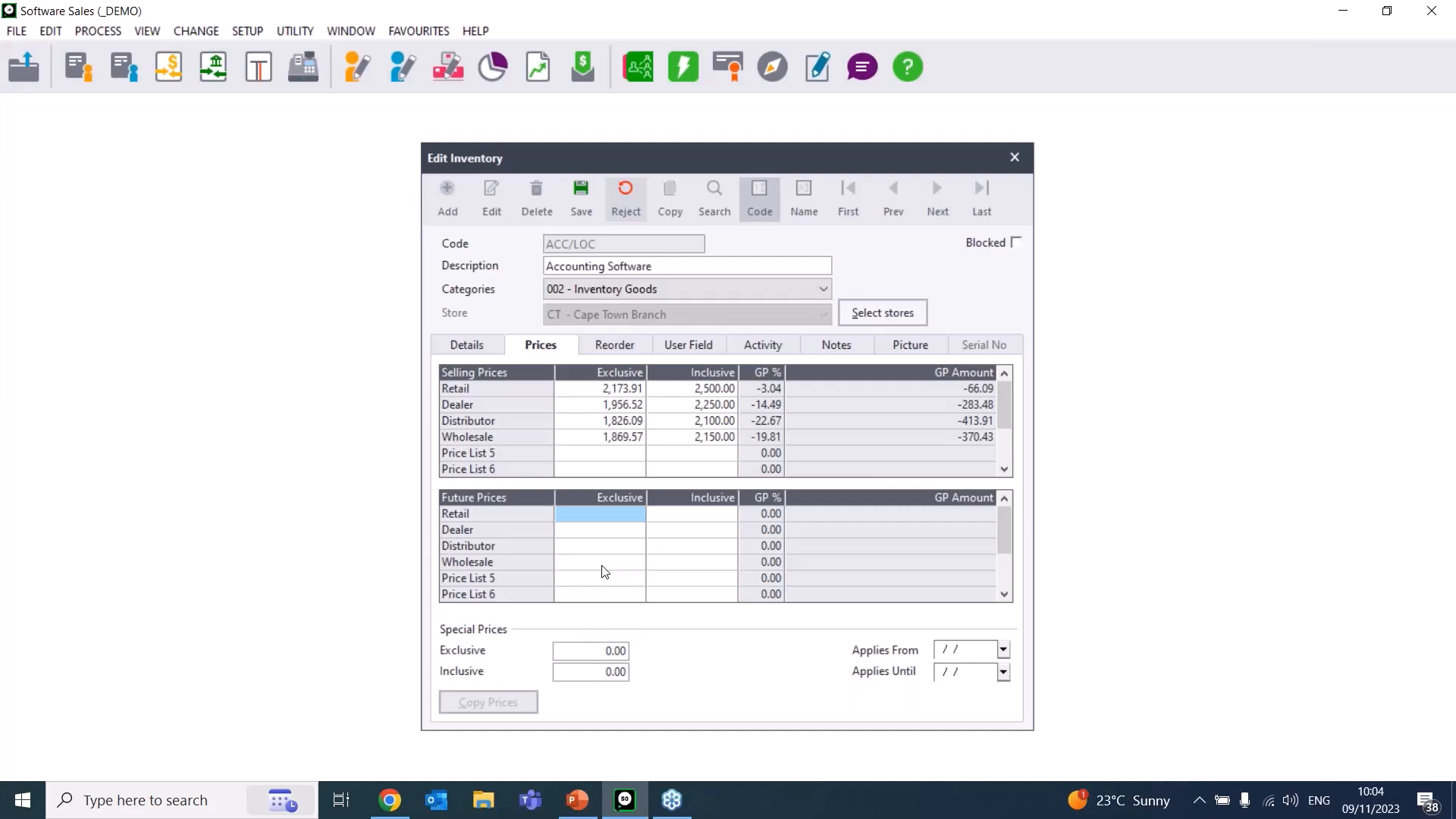
- Enter future inclusive prices: Retail 3,000, Dealer 2,500, Distributor 2,250, Wholesale 2,150
{"action": "left_click", "coordinate": [704, 518]}
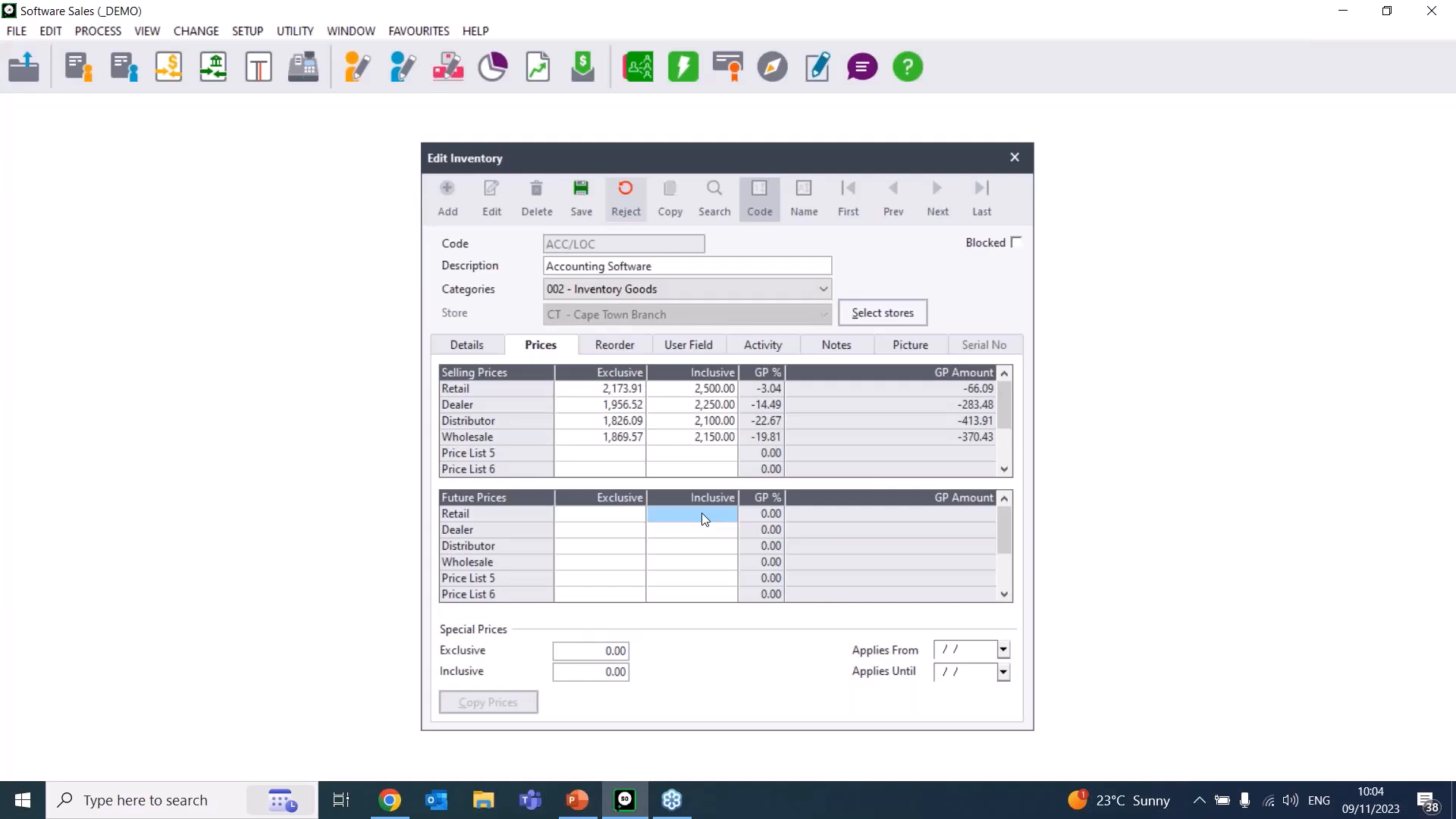
{"action": "type", "text": "3,00"}
{"action": "type", "text": "000"}
{"action": "left_click", "coordinate": [705, 540]}
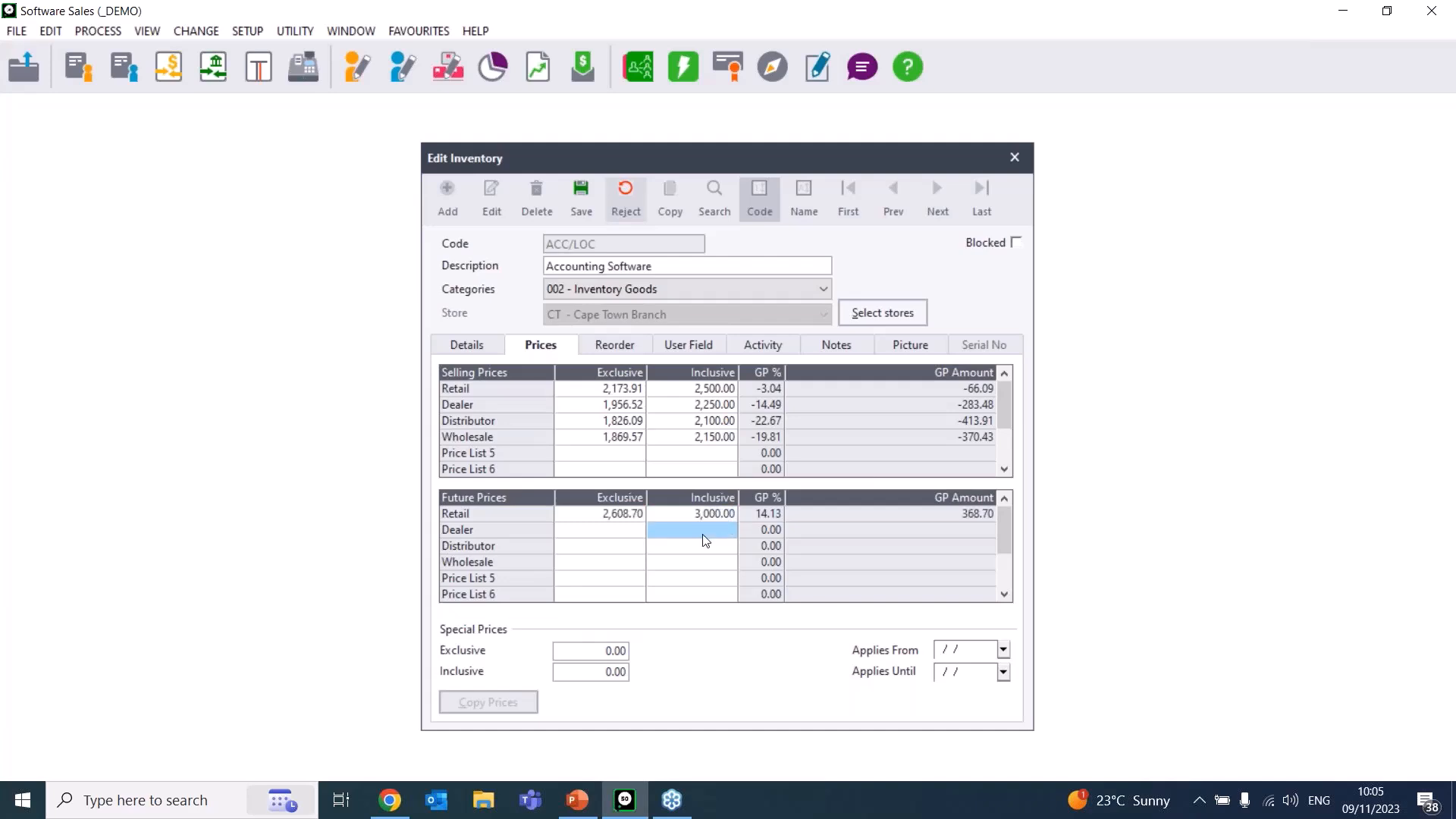
{"action": "type", "text": "2500"}
{"action": "left_click", "coordinate": [704, 555]}
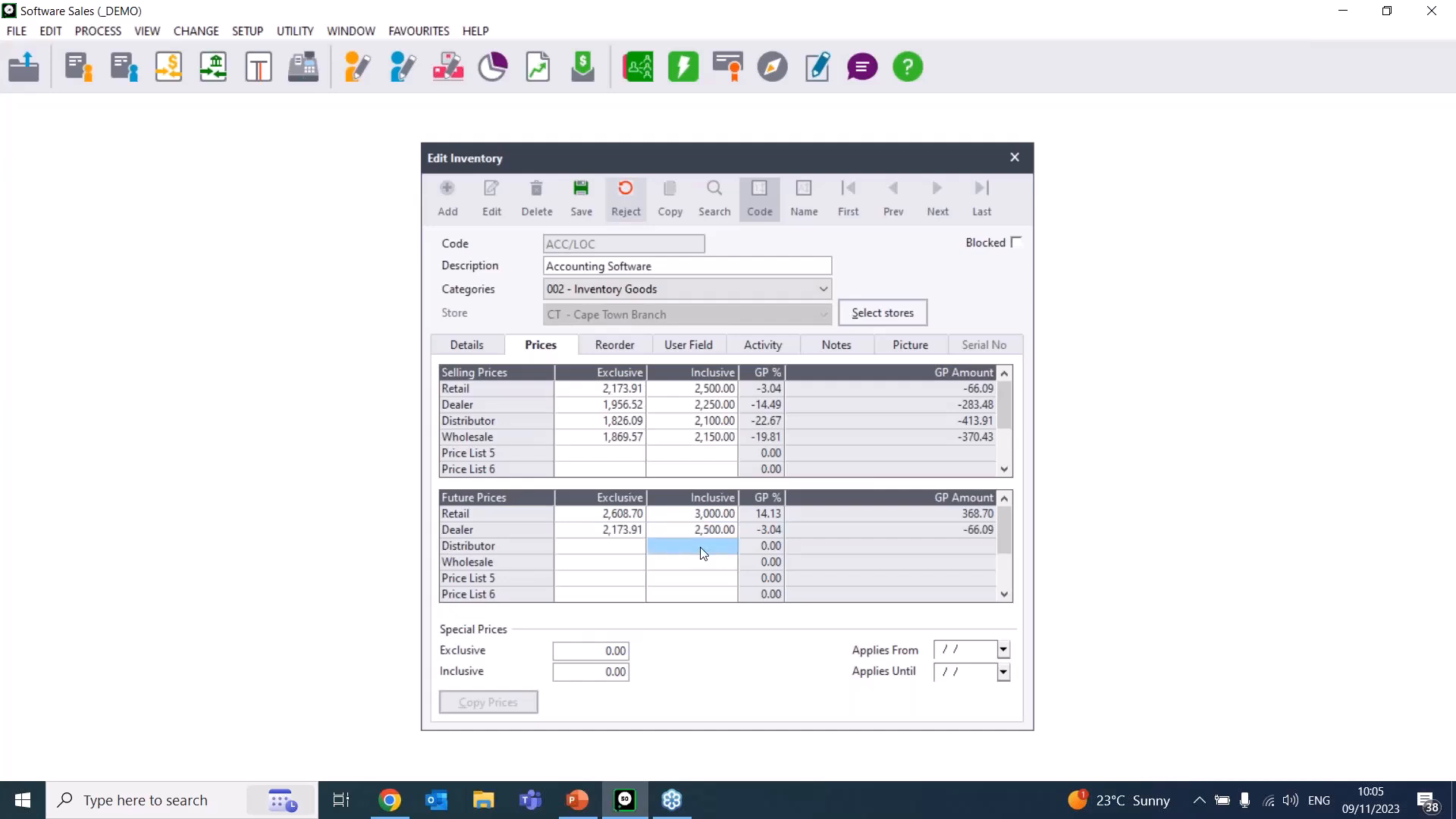
{"action": "type", "text": "2250"}
{"action": "left_click", "coordinate": [705, 564]}
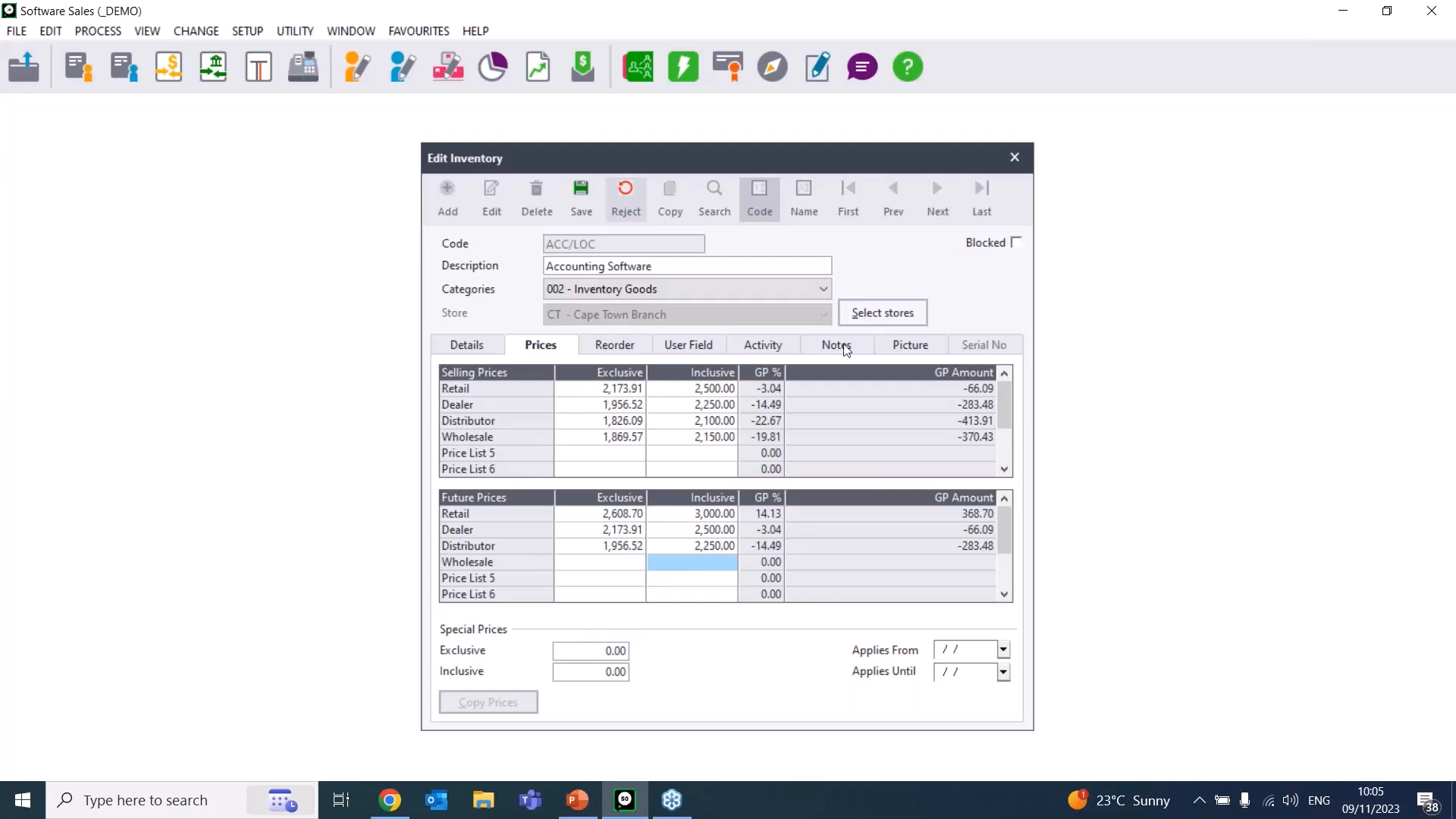
{"action": "type", "text": "2150"}
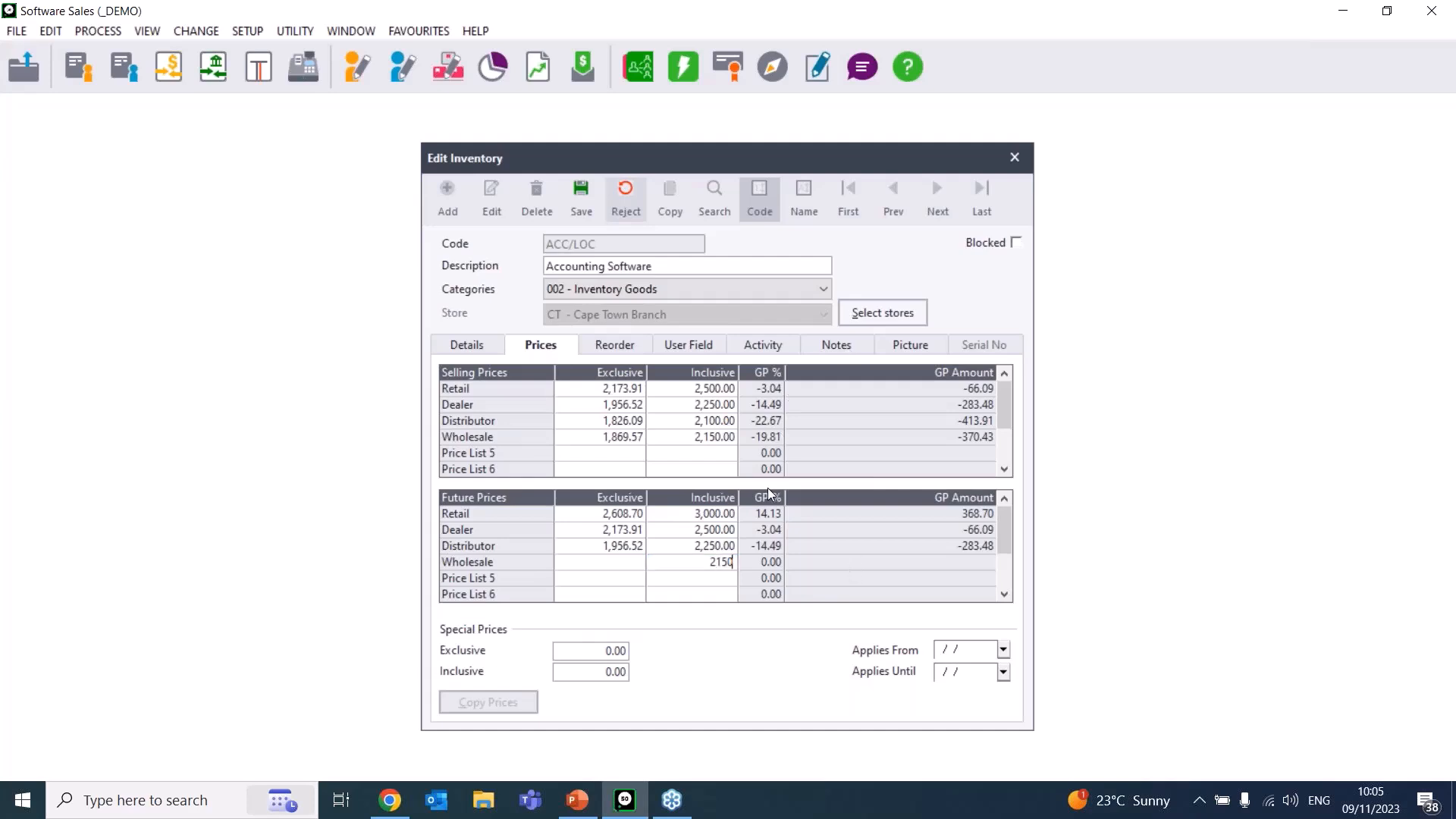
{"action": "left_click", "coordinate": [719, 578]}
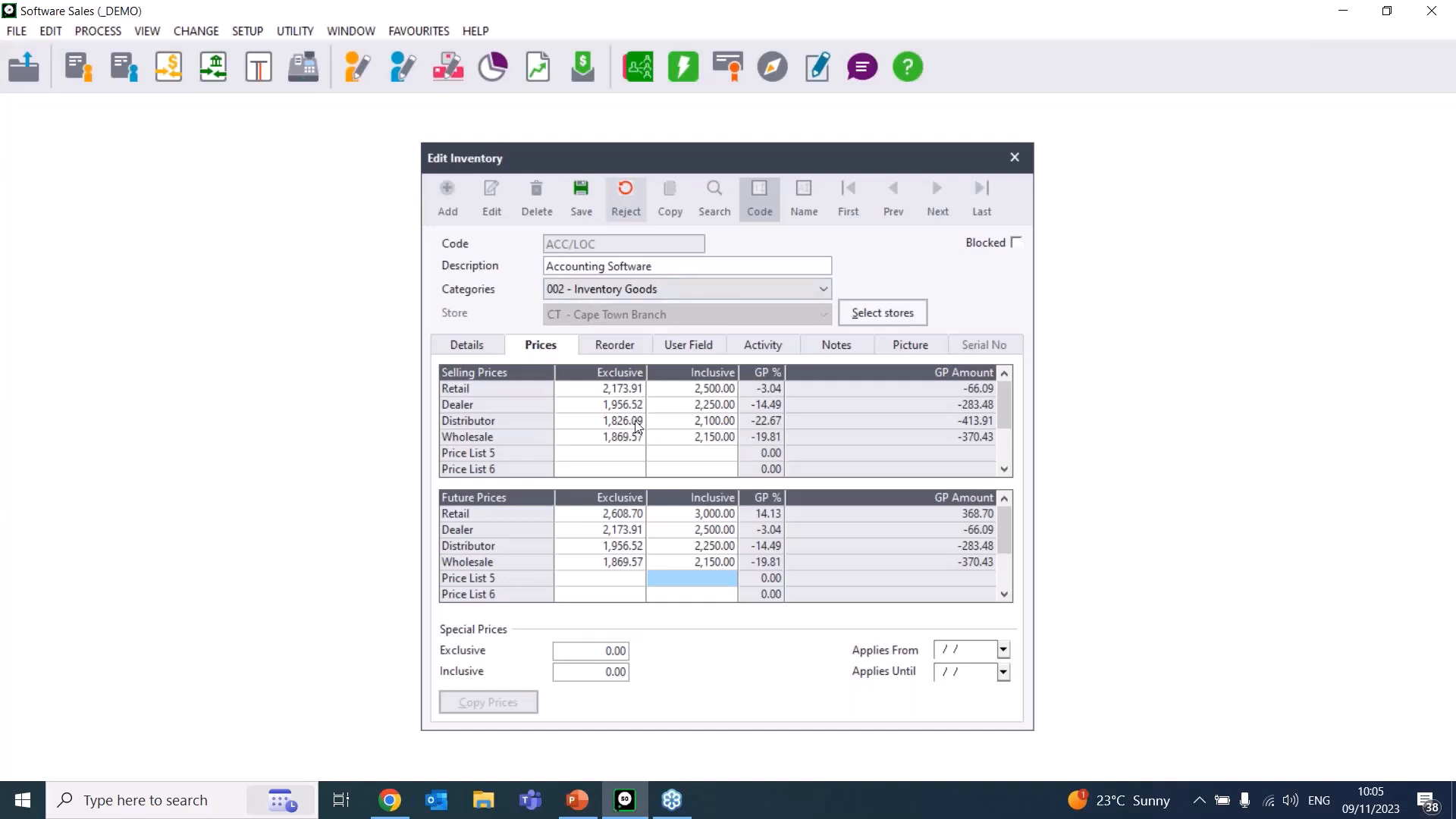
- Change inclusive selling prices to Retail 3,500, Dealer 3,250, Distributor 3,100 and Wholesale 3,150
{"action": "left_click", "coordinate": [705, 390]}
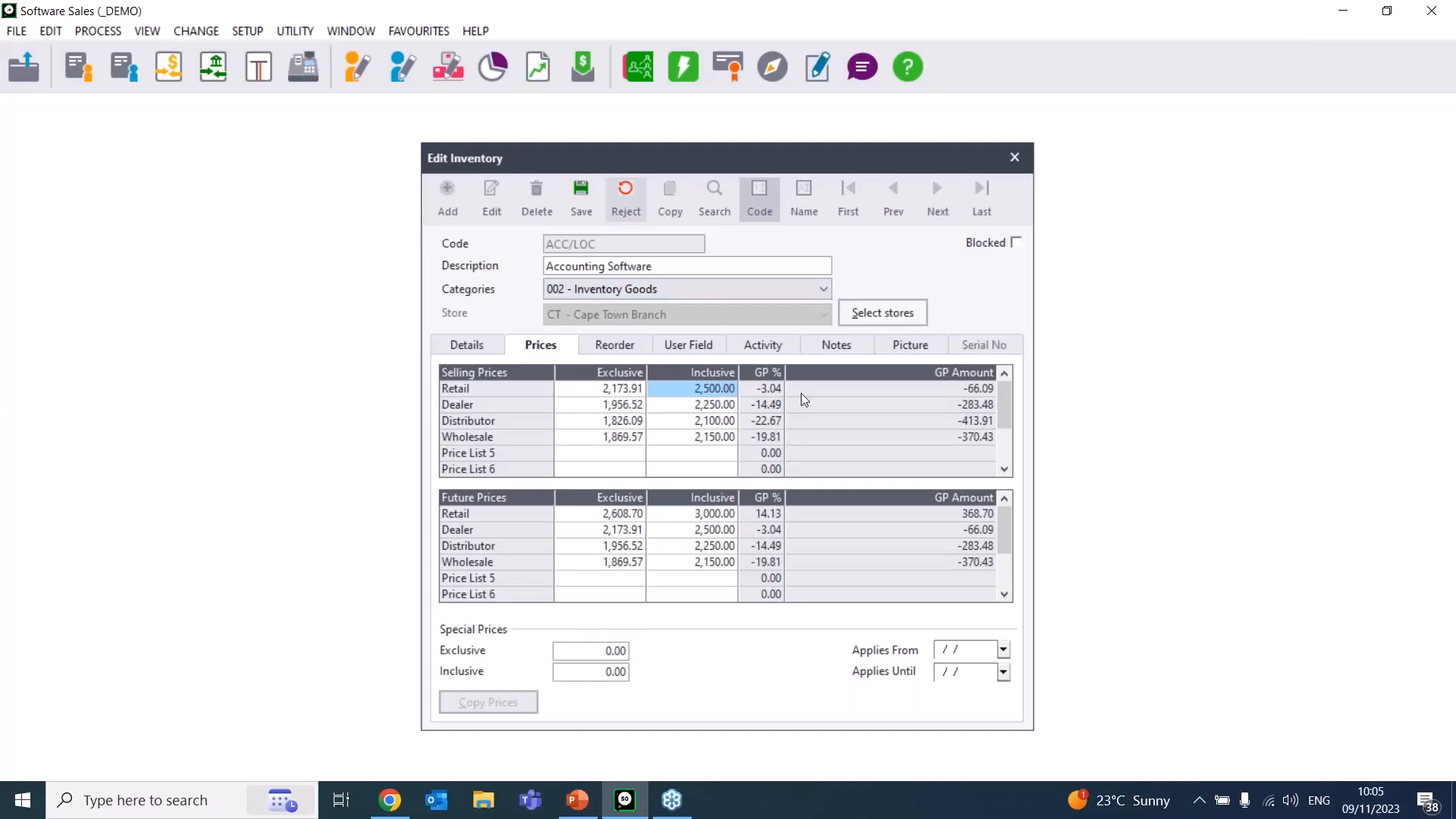
{"action": "type", "text": "3500"}
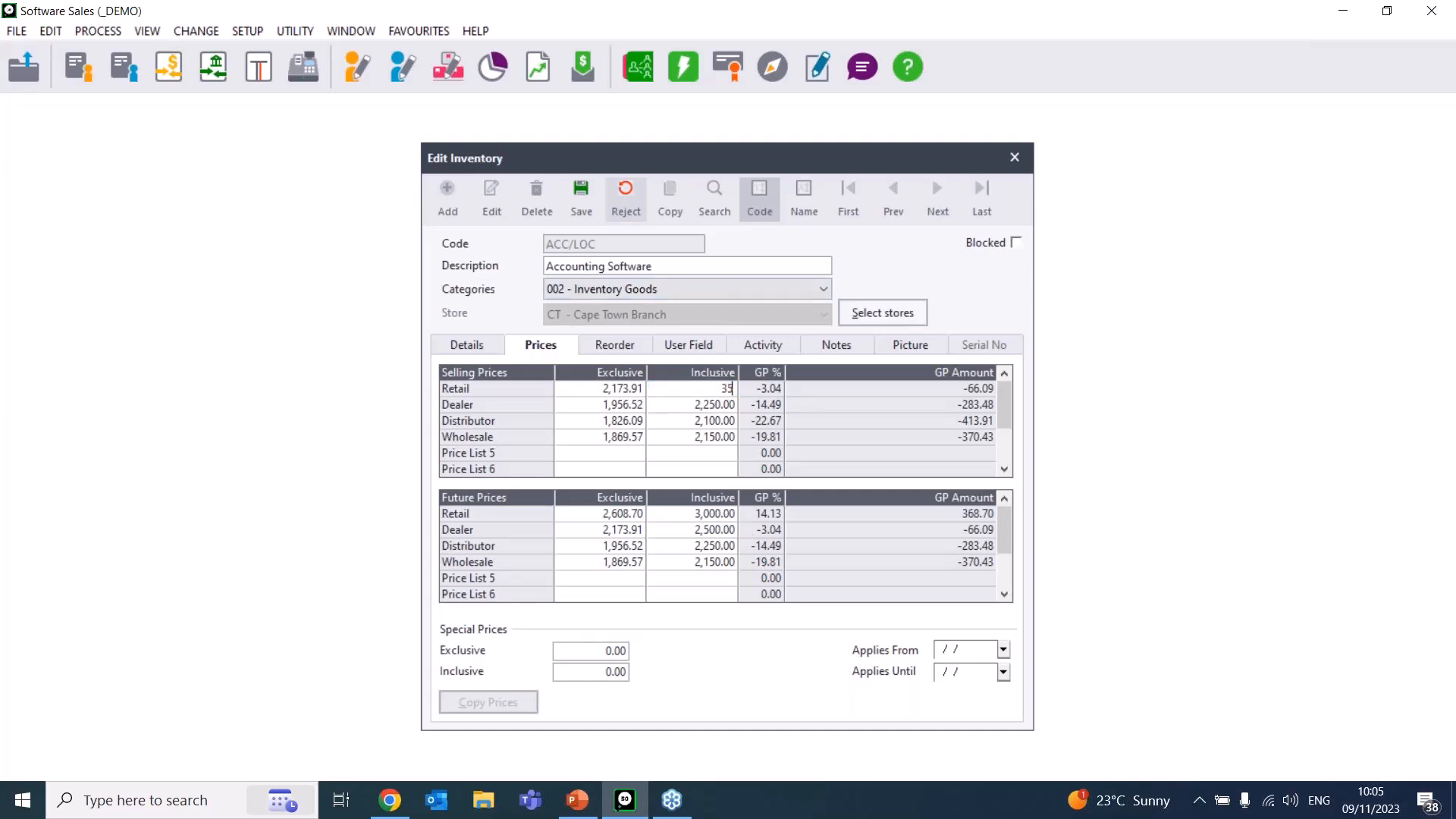
{"action": "left_click", "coordinate": [719, 407]}
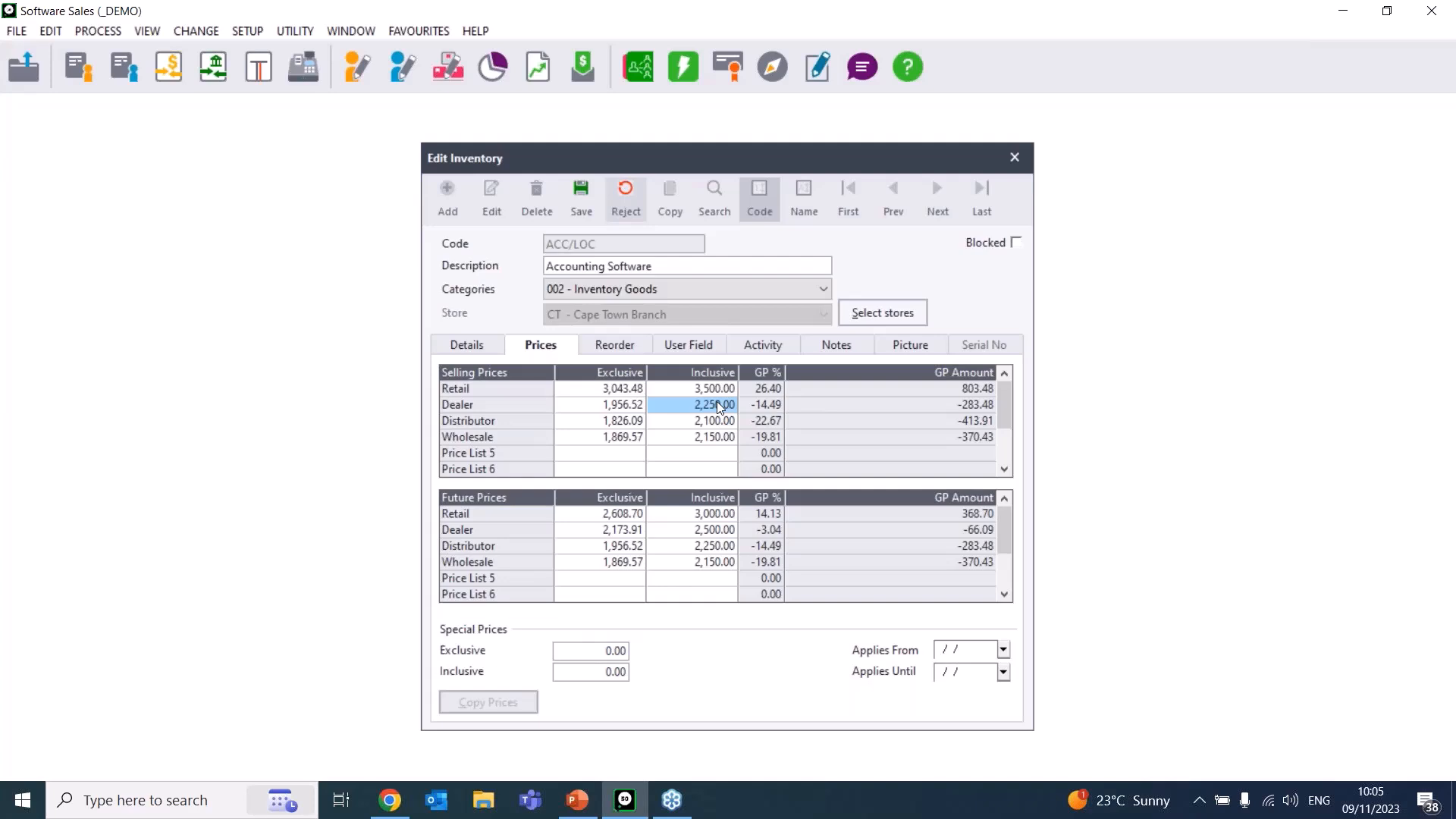
{"action": "type", "text": "3250"}
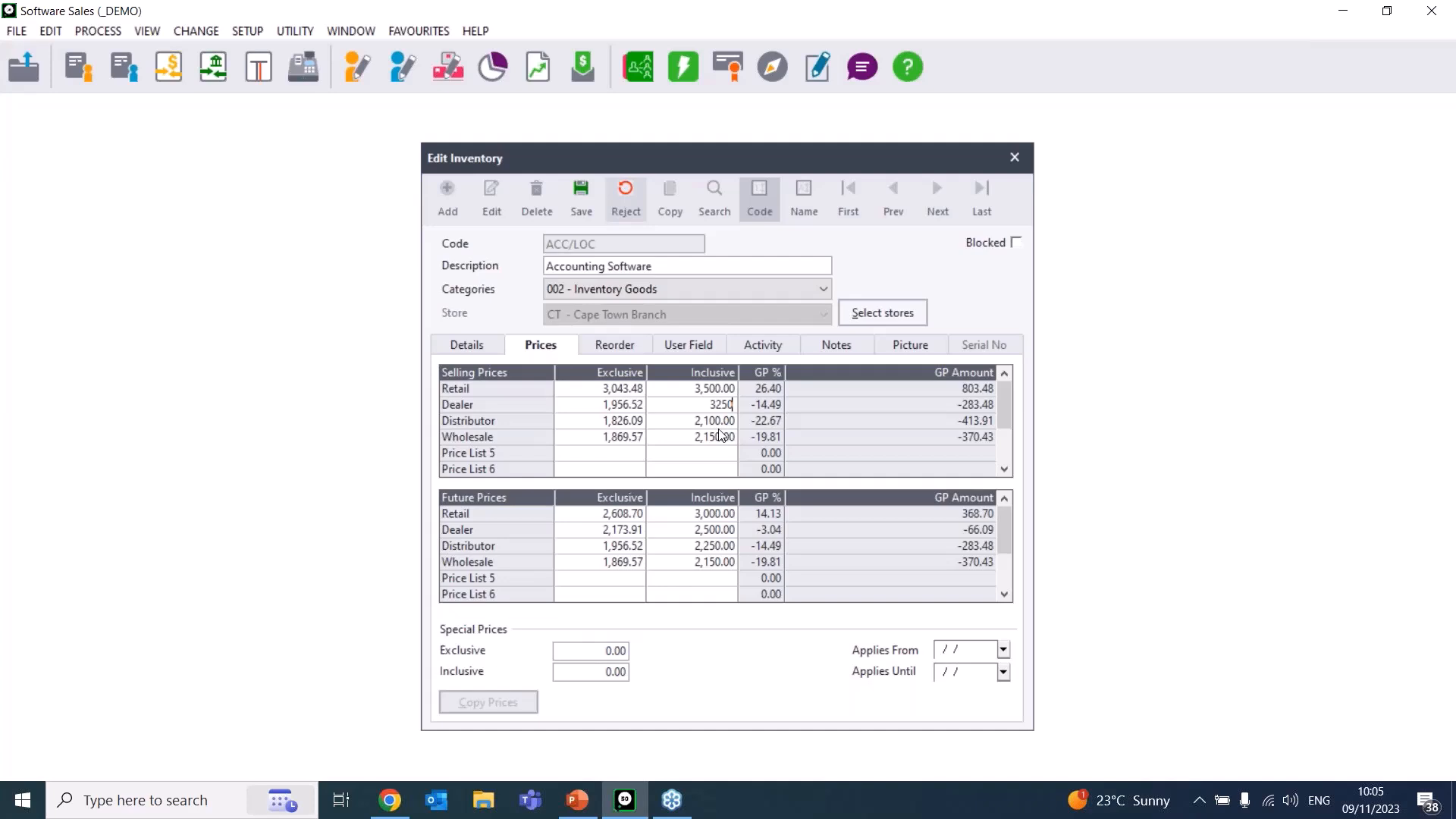
{"action": "left_click", "coordinate": [716, 423]}
{"action": "type", "text": "3100"}
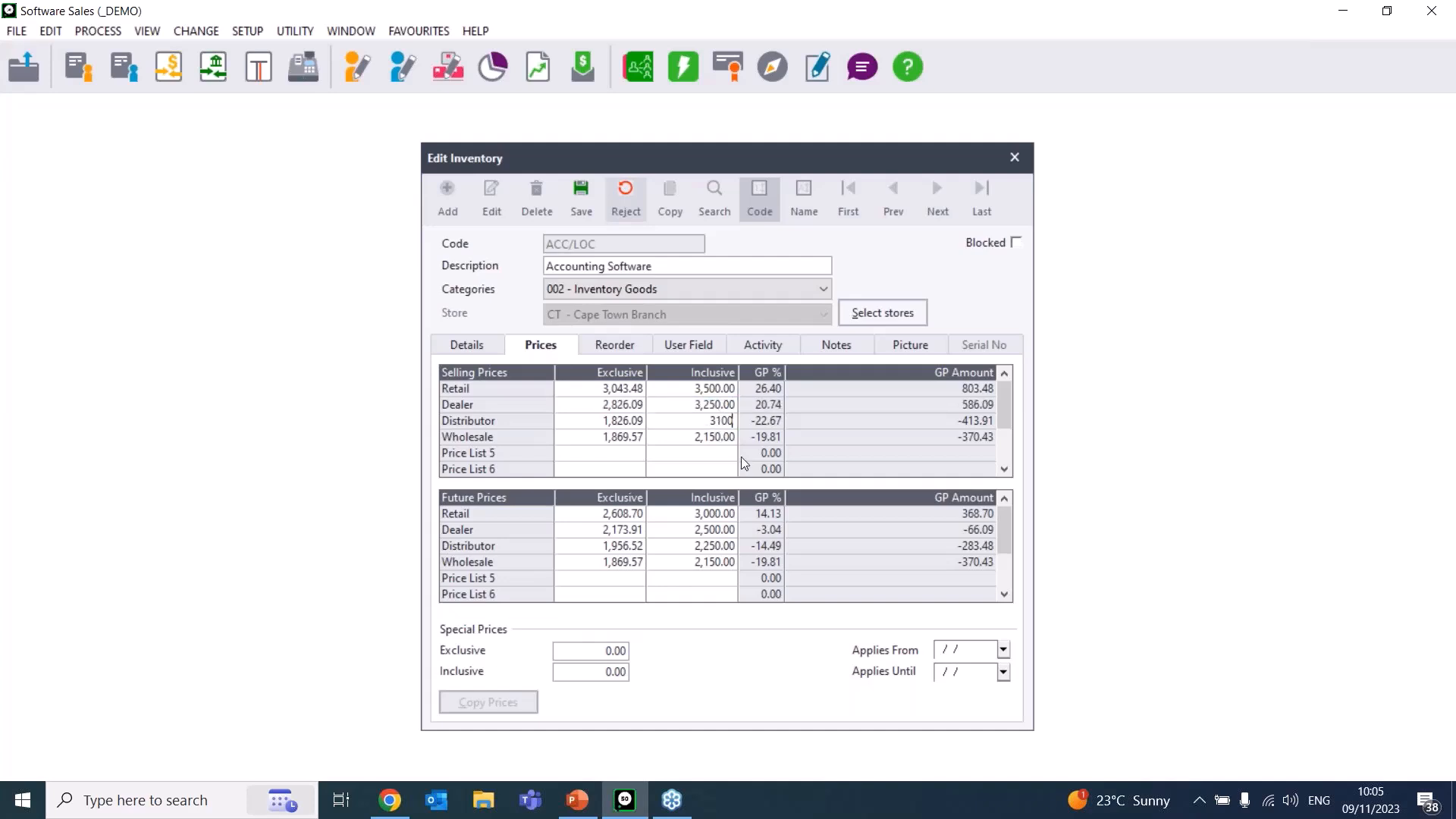
{"action": "left_click", "coordinate": [719, 441]}
{"action": "type", "text": "2150"}
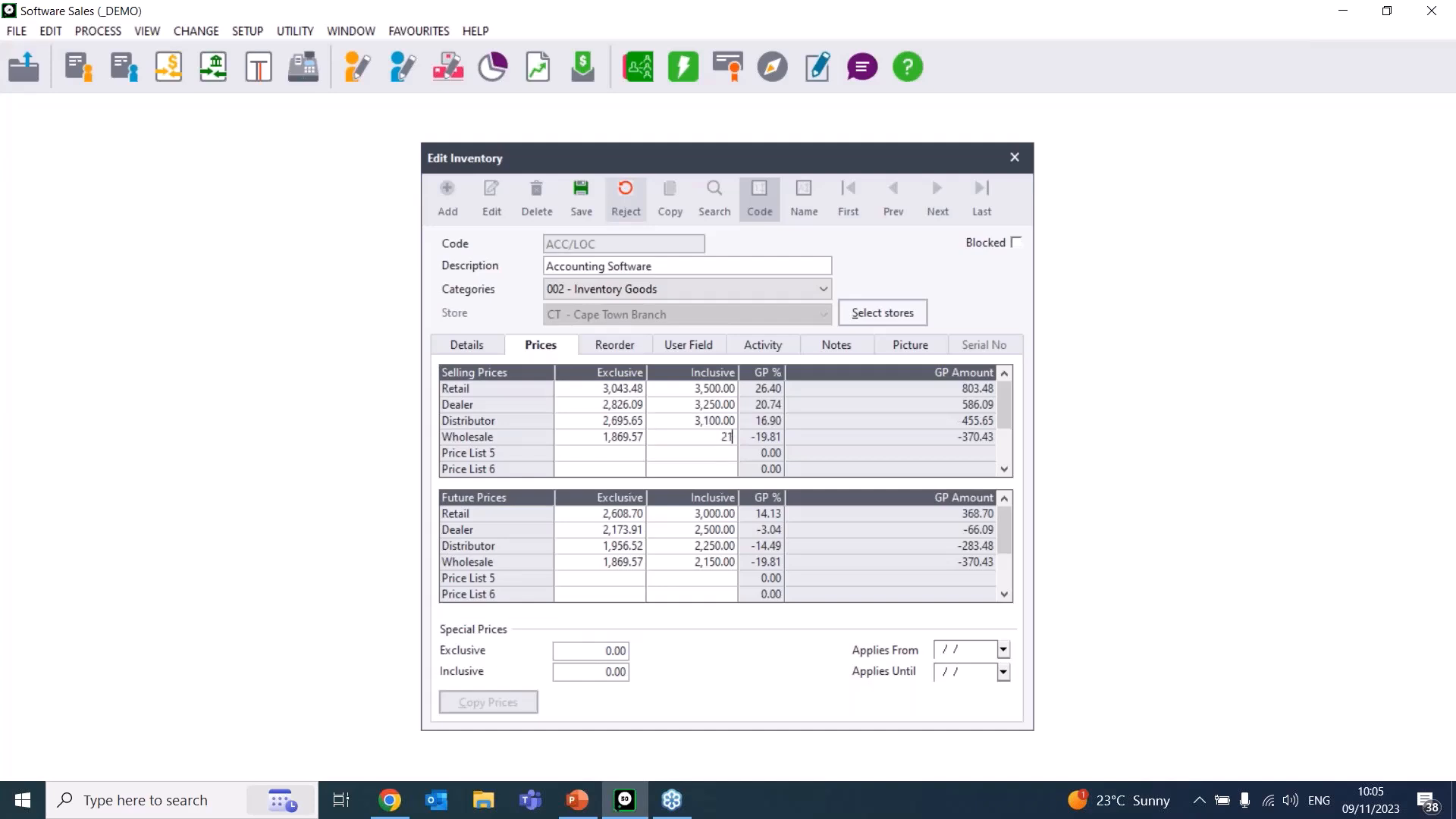
{"action": "left_click", "coordinate": [707, 443]}
{"action": "type", "text": "3150"}
{"action": "left_click", "coordinate": [708, 449]}
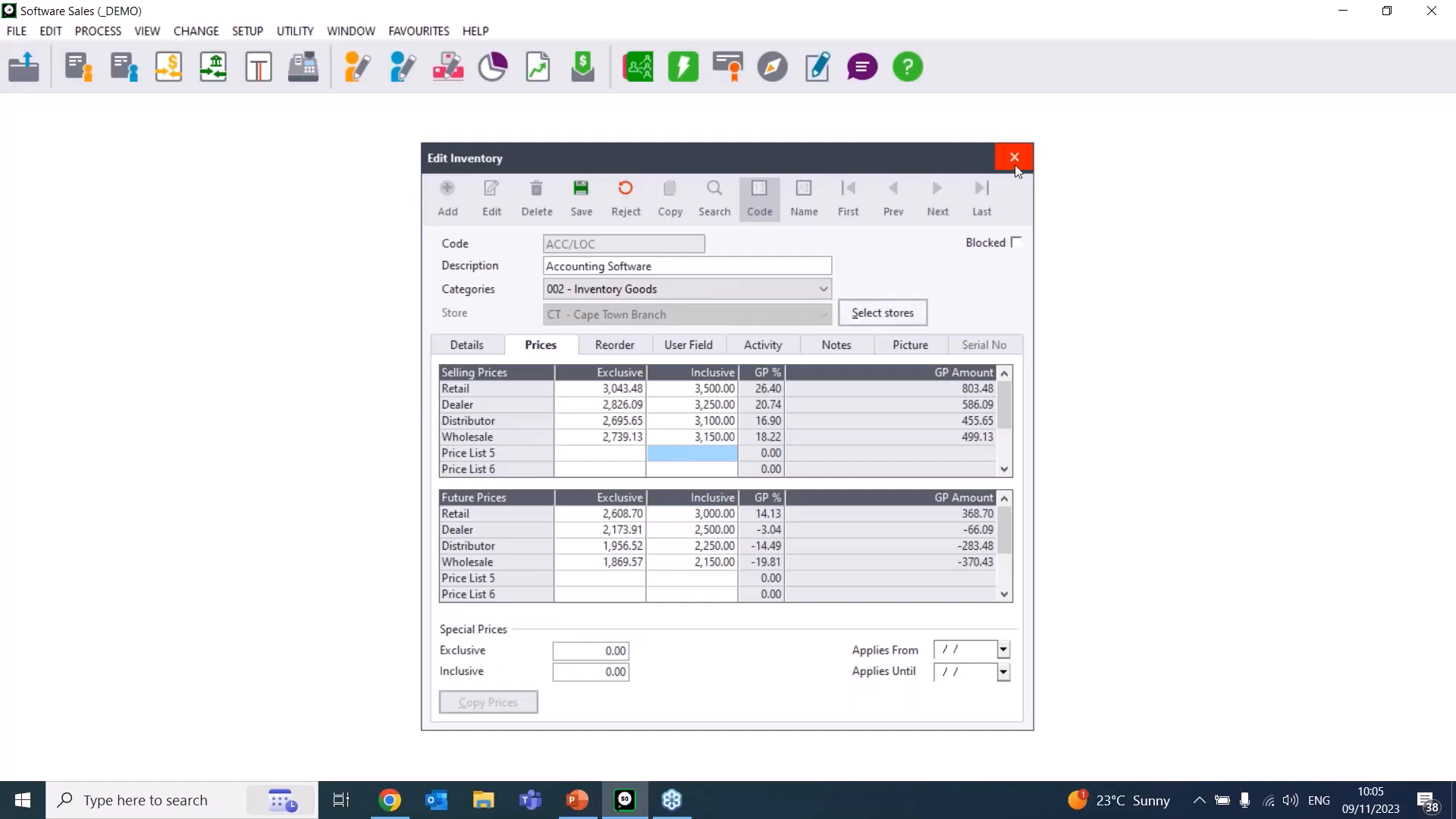
- Save the Accounting Software item's new prices and close the item window
{"action": "left_click", "coordinate": [584, 201]}
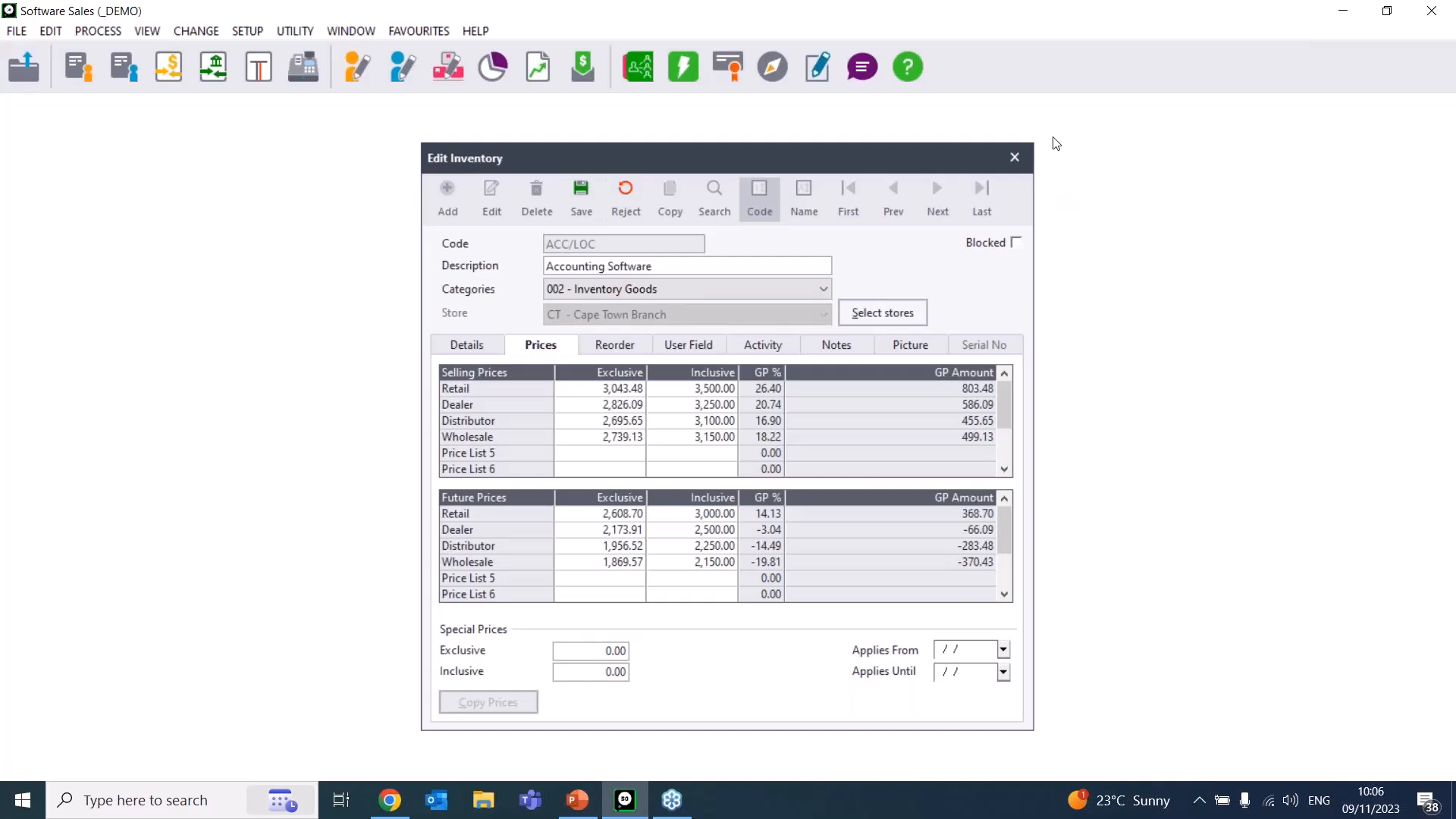
{"action": "left_click", "coordinate": [586, 203]}
{"action": "left_click", "coordinate": [1015, 158]}
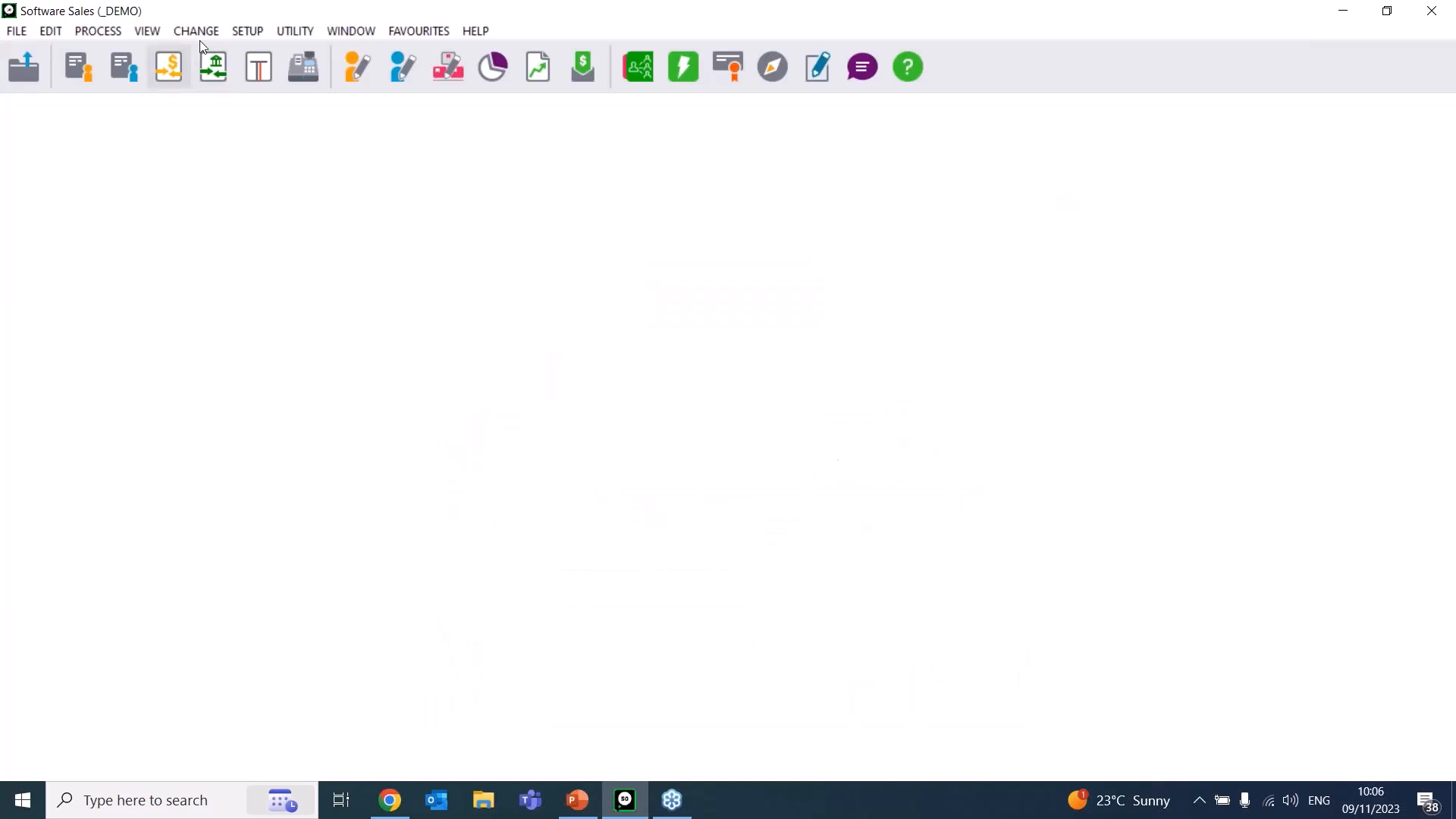
- Open Setup > Inventory and enter the setup password to unlock it
{"action": "left_click", "coordinate": [199, 32]}
{"action": "mouse_move", "coordinate": [258, 31]}
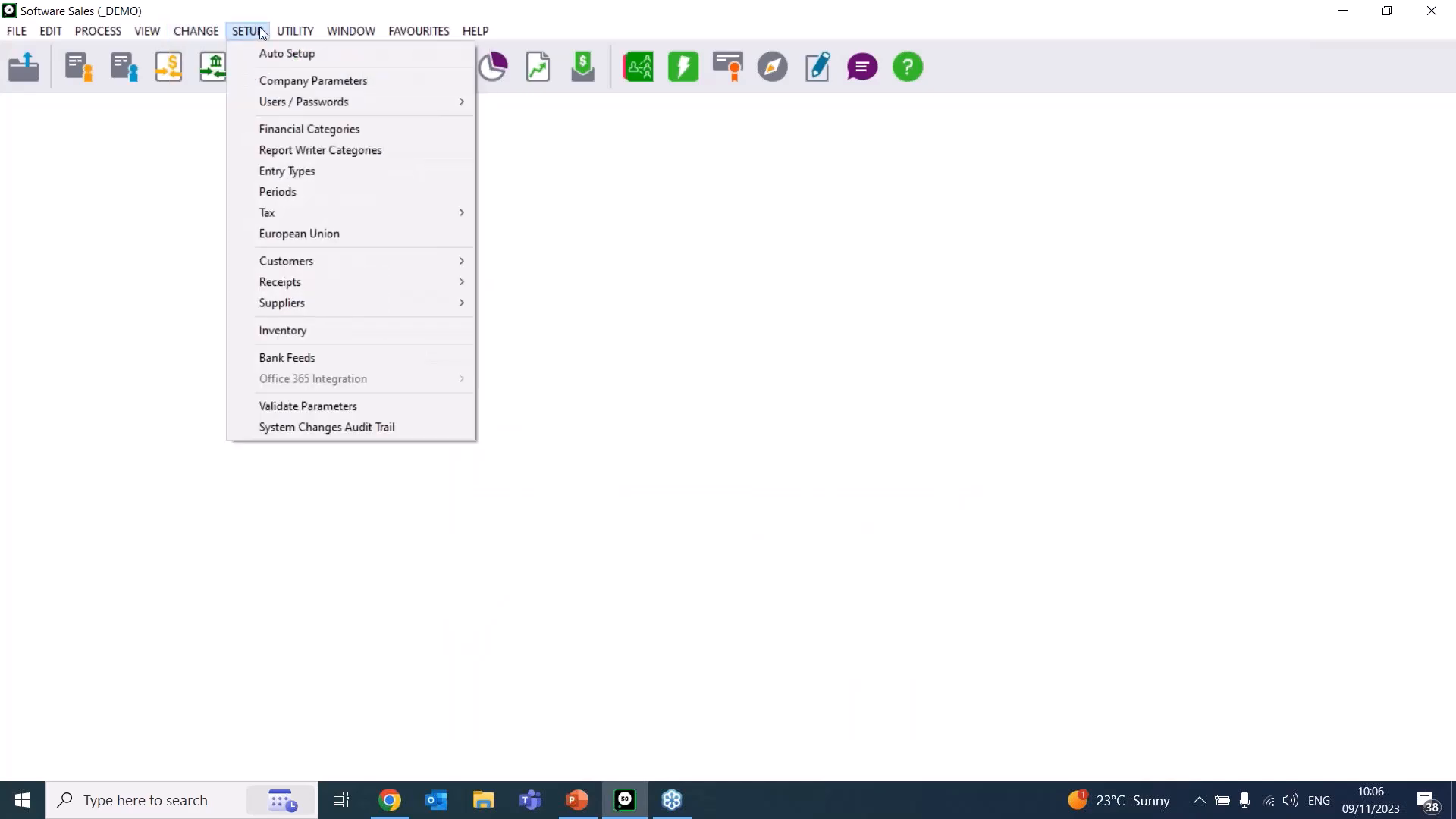
{"action": "left_click", "coordinate": [325, 331]}
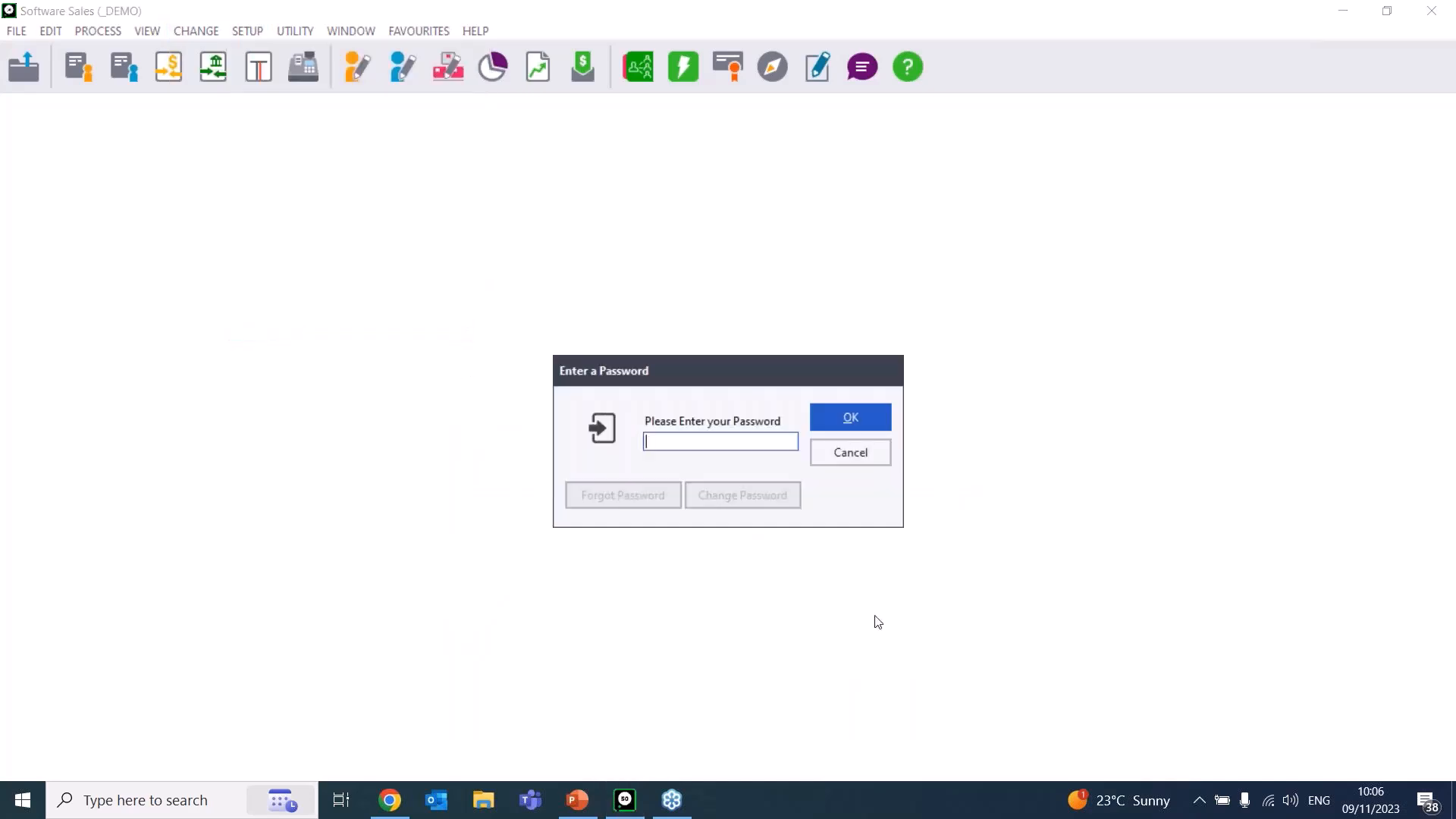
{"action": "type", "text": "****"}
{"action": "key", "text": "Return"}
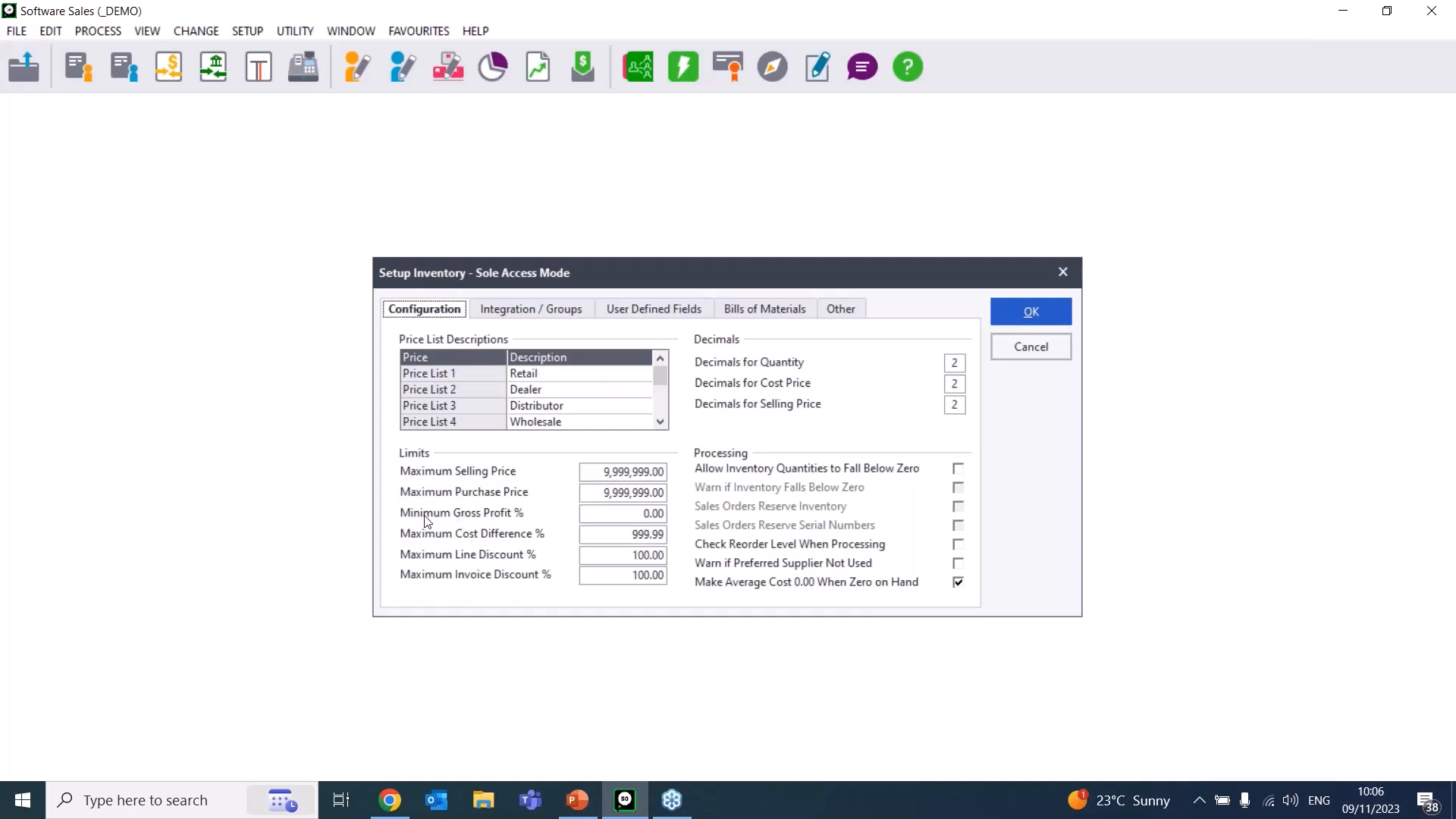
- Change the Minimum Gross Profit % limit from 0.00 to 15
{"action": "left_click", "coordinate": [655, 520]}
{"action": "left_click", "coordinate": [656, 519]}
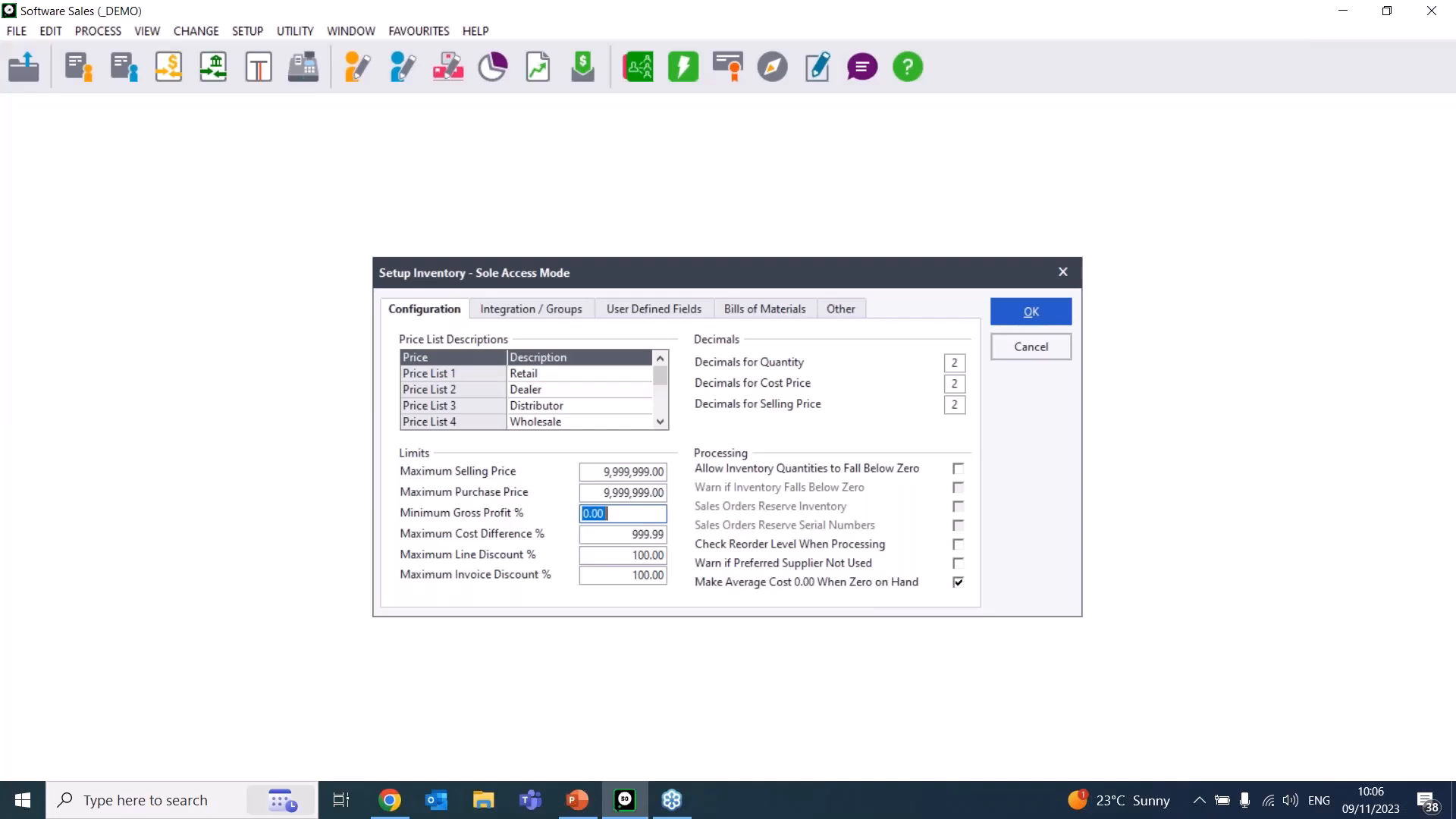
{"action": "type", "text": "15"}
{"action": "left_click", "coordinate": [603, 556]}
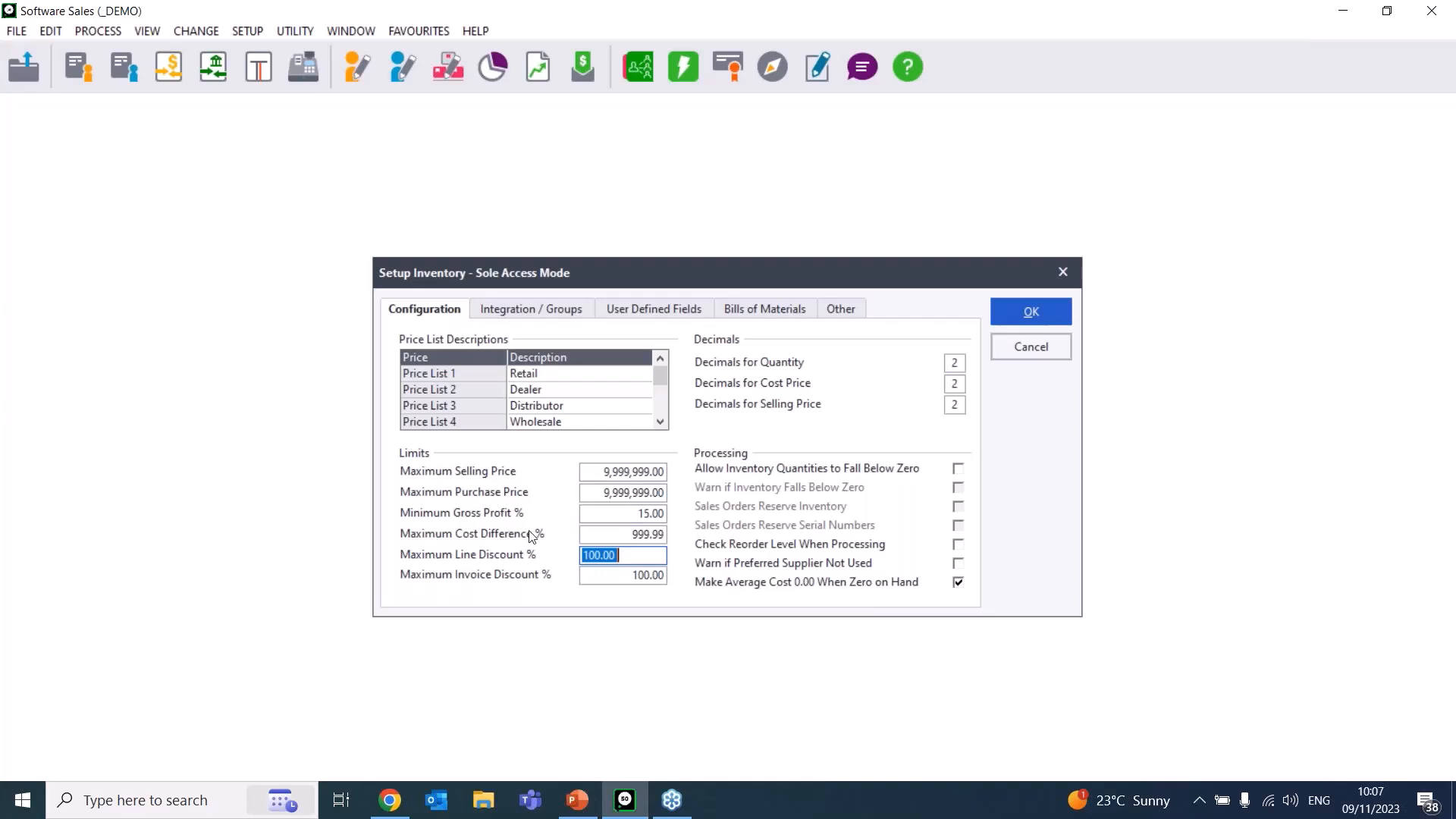
- Try 30 for Maximum Cost Difference %, restore it to 999.99, and accept the setup
{"action": "left_click", "coordinate": [656, 535]}
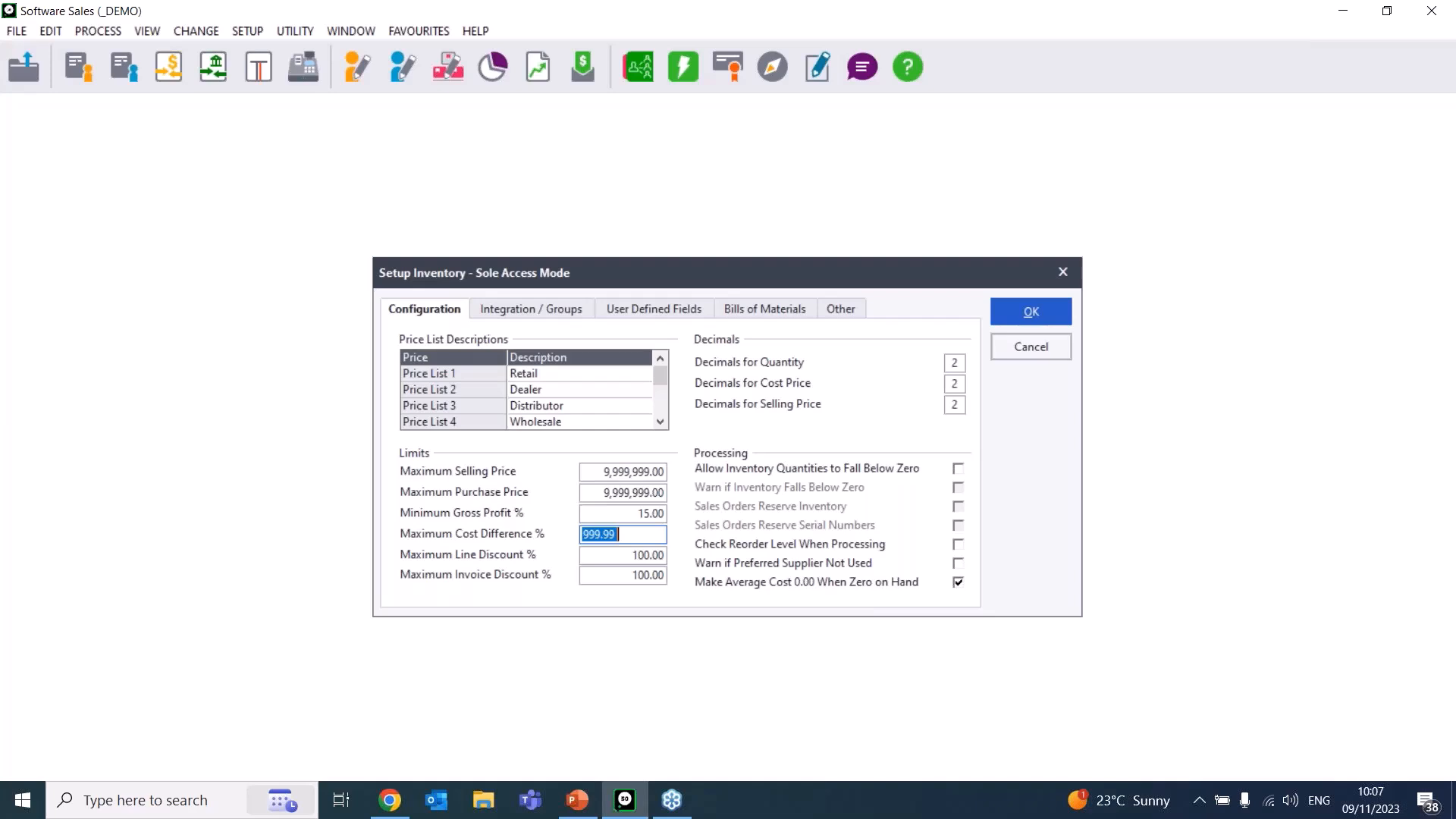
{"action": "type", "text": "30"}
{"action": "key", "text": "Tab"}
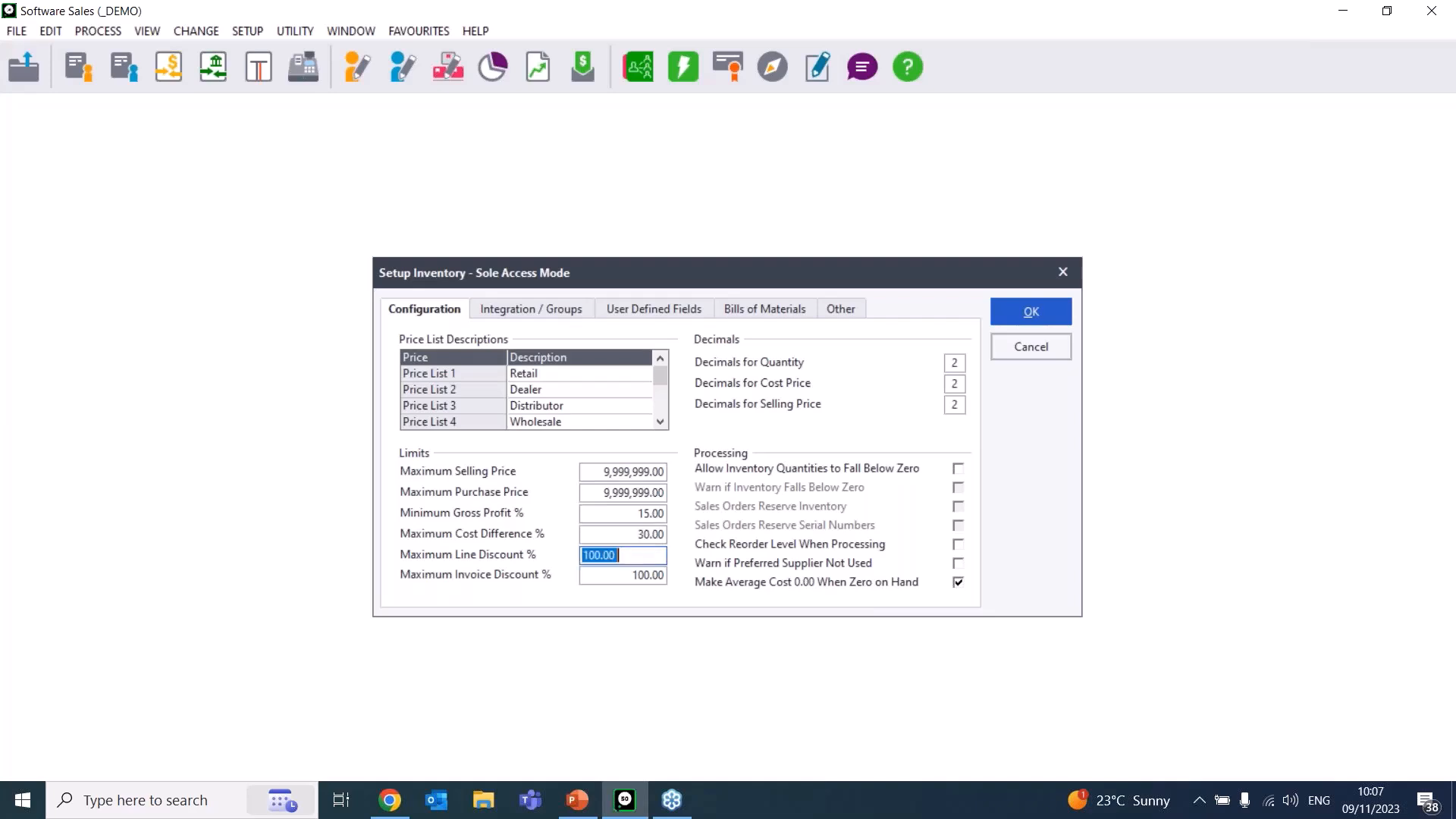
{"action": "left_click", "coordinate": [655, 535]}
{"action": "type", "text": "999"}
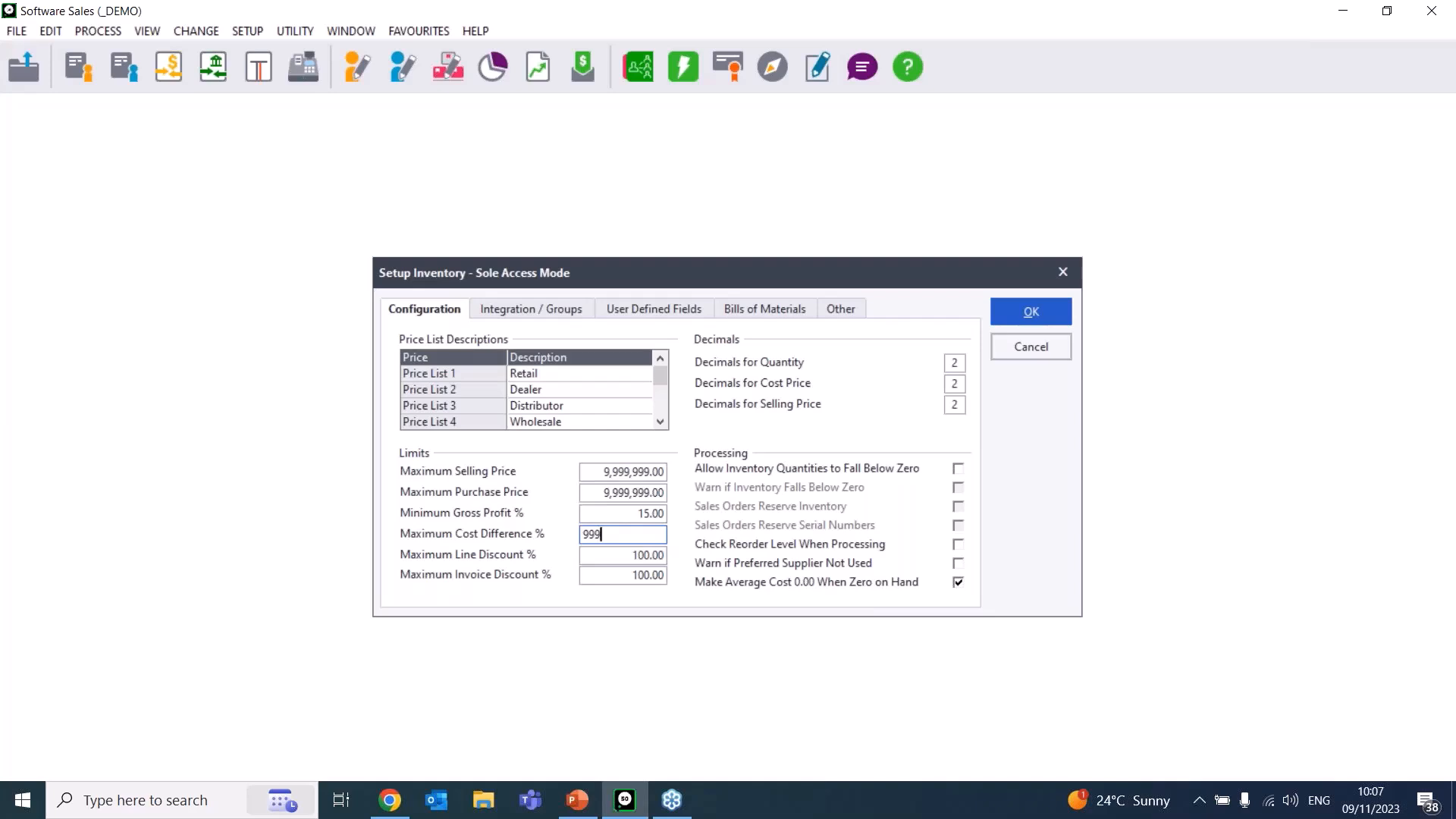
{"action": "type", "text": ".99"}
{"action": "left_click", "coordinate": [1047, 312]}
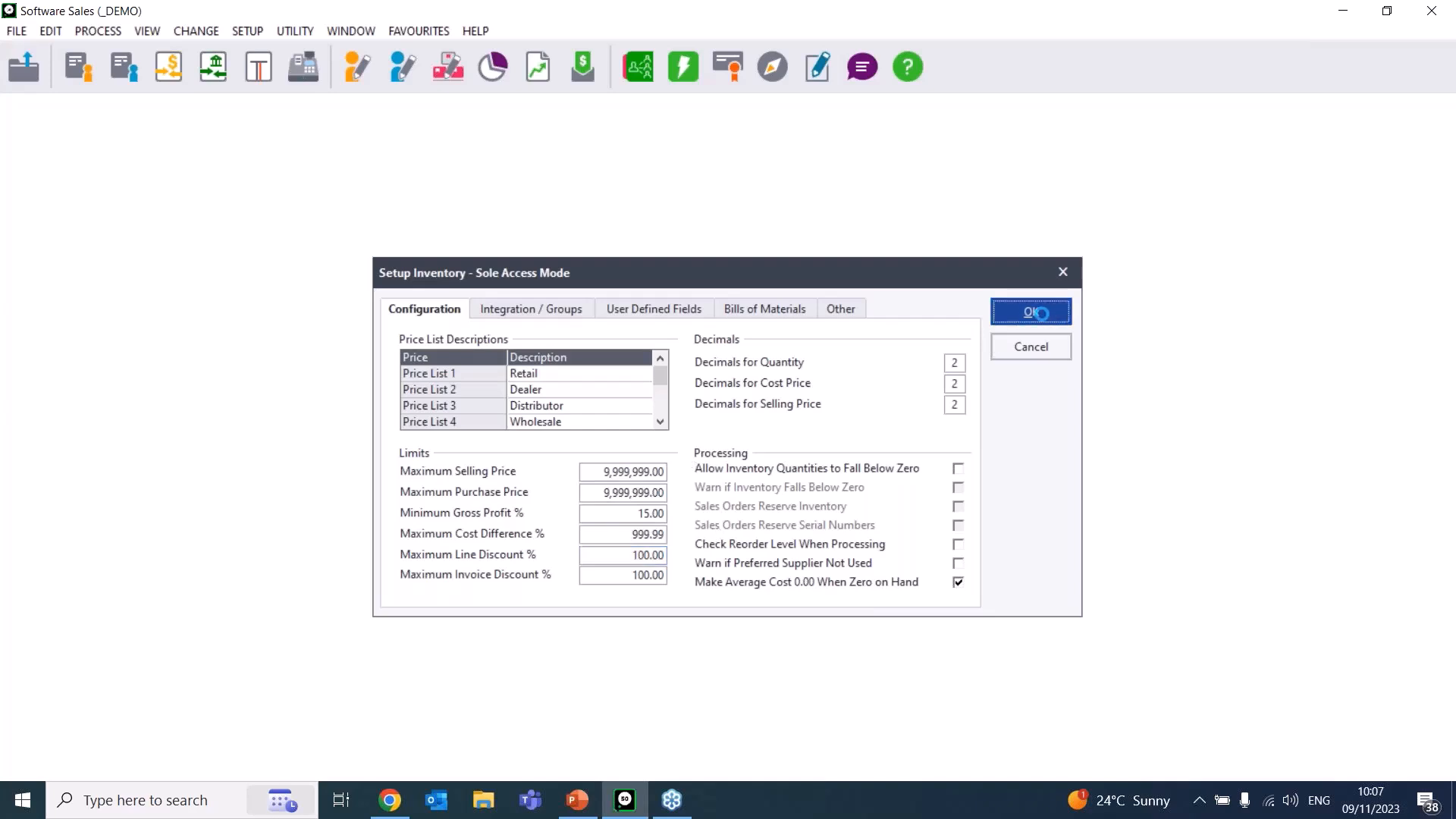
- Reopen the Accounting Software item from Edit > Inventory > Item File on its Prices tab
{"action": "left_click", "coordinate": [103, 29]}
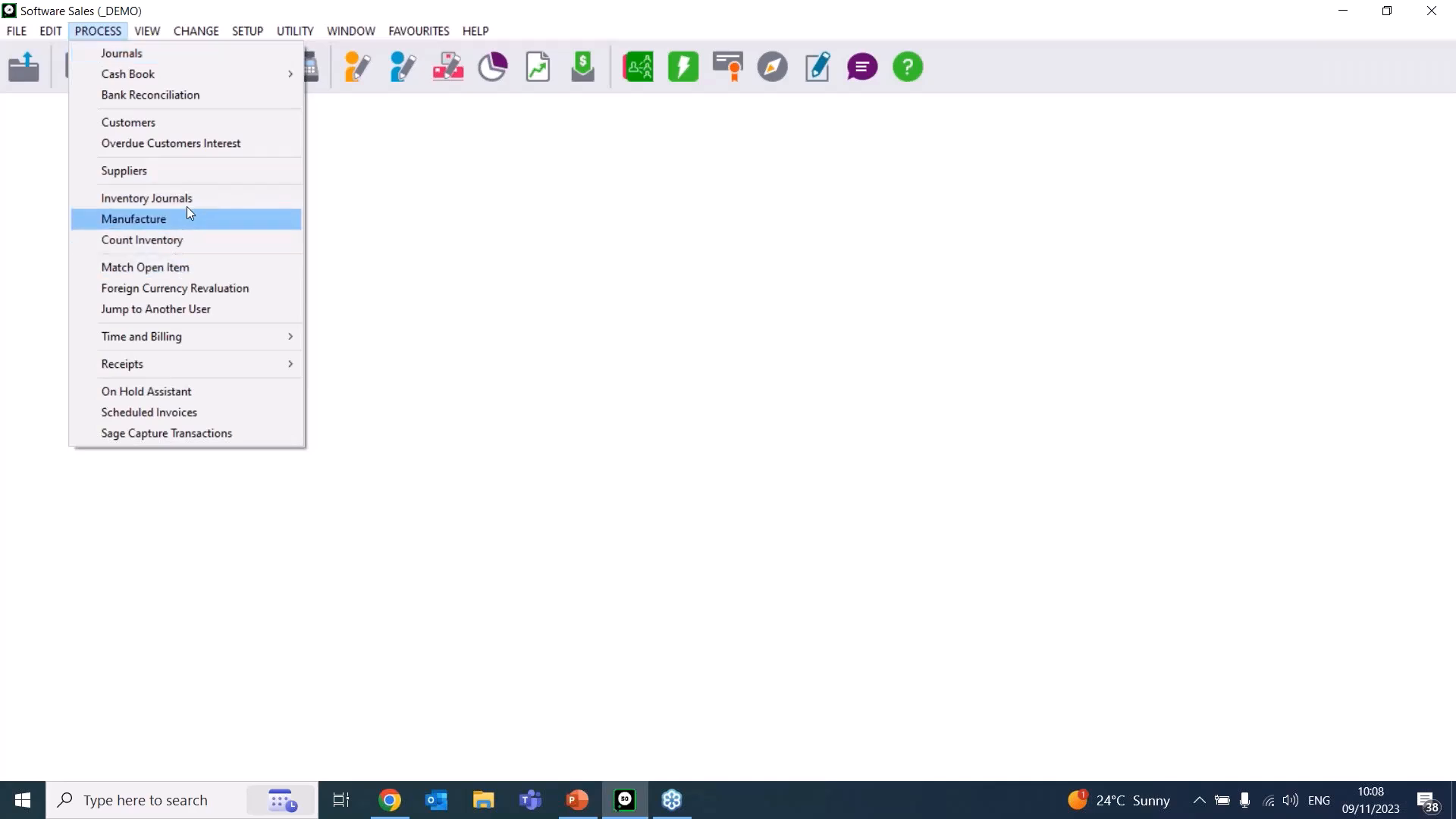
{"action": "mouse_move", "coordinate": [58, 42]}
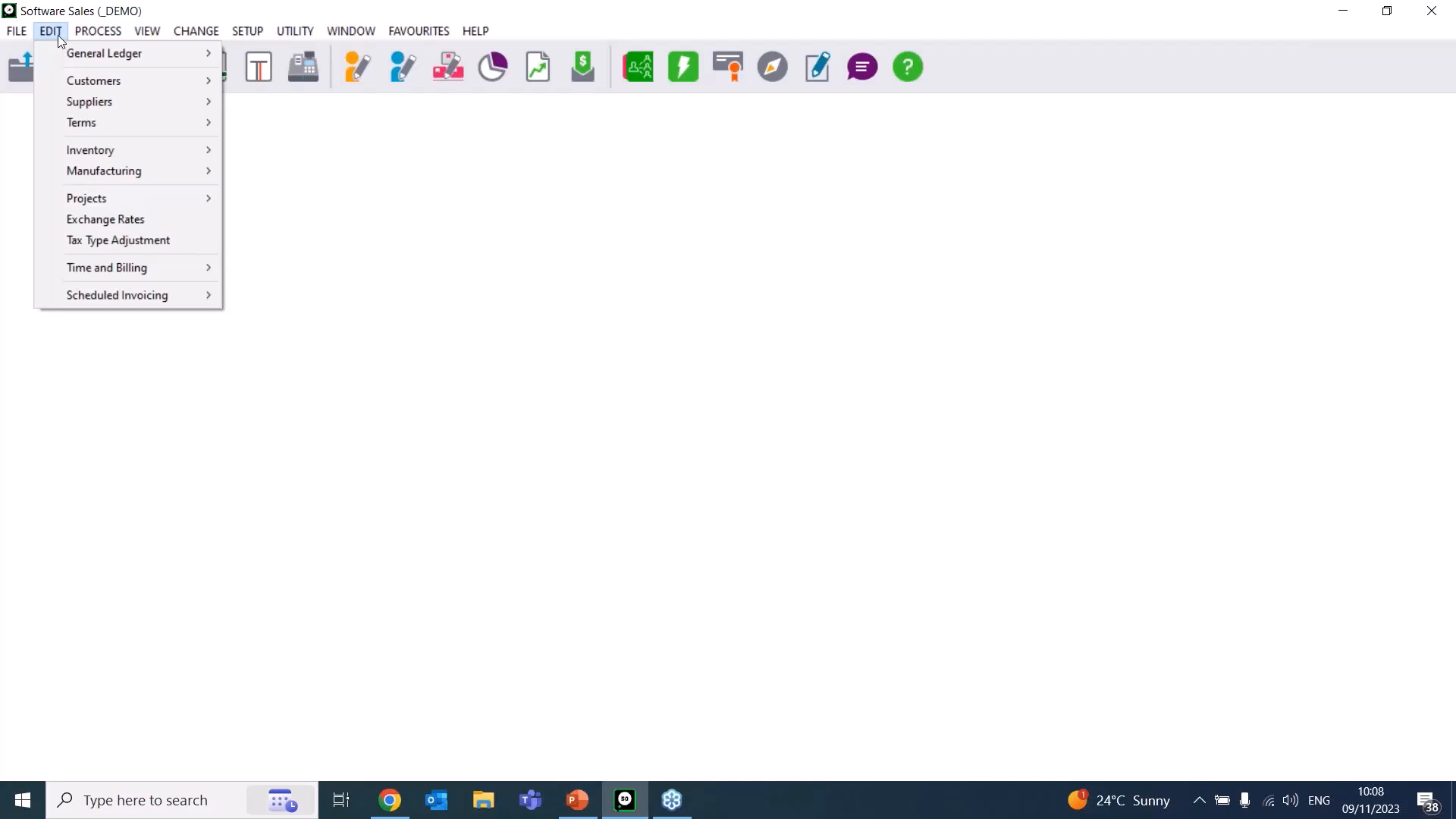
{"action": "mouse_move", "coordinate": [164, 143]}
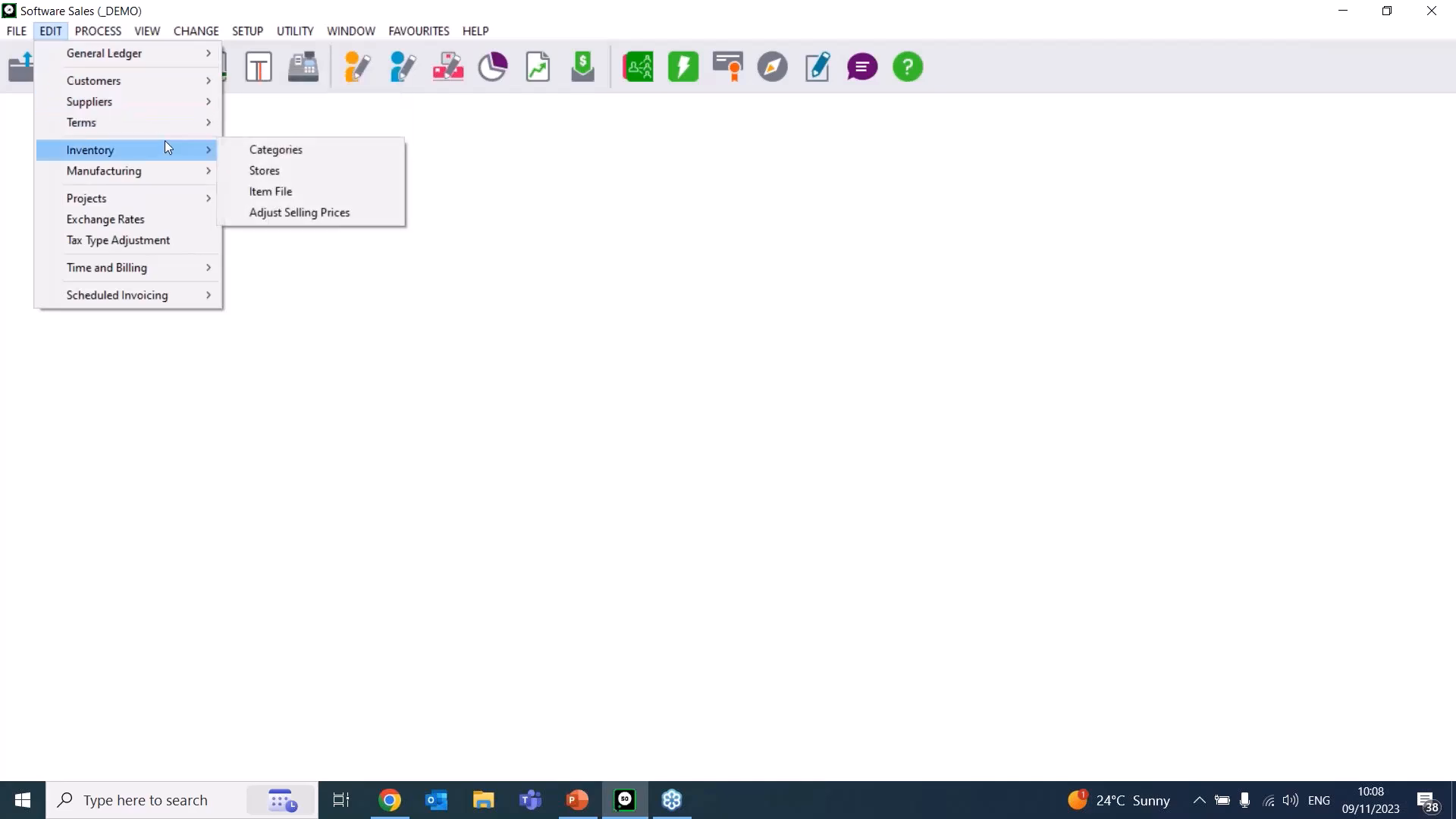
{"action": "left_click", "coordinate": [371, 197]}
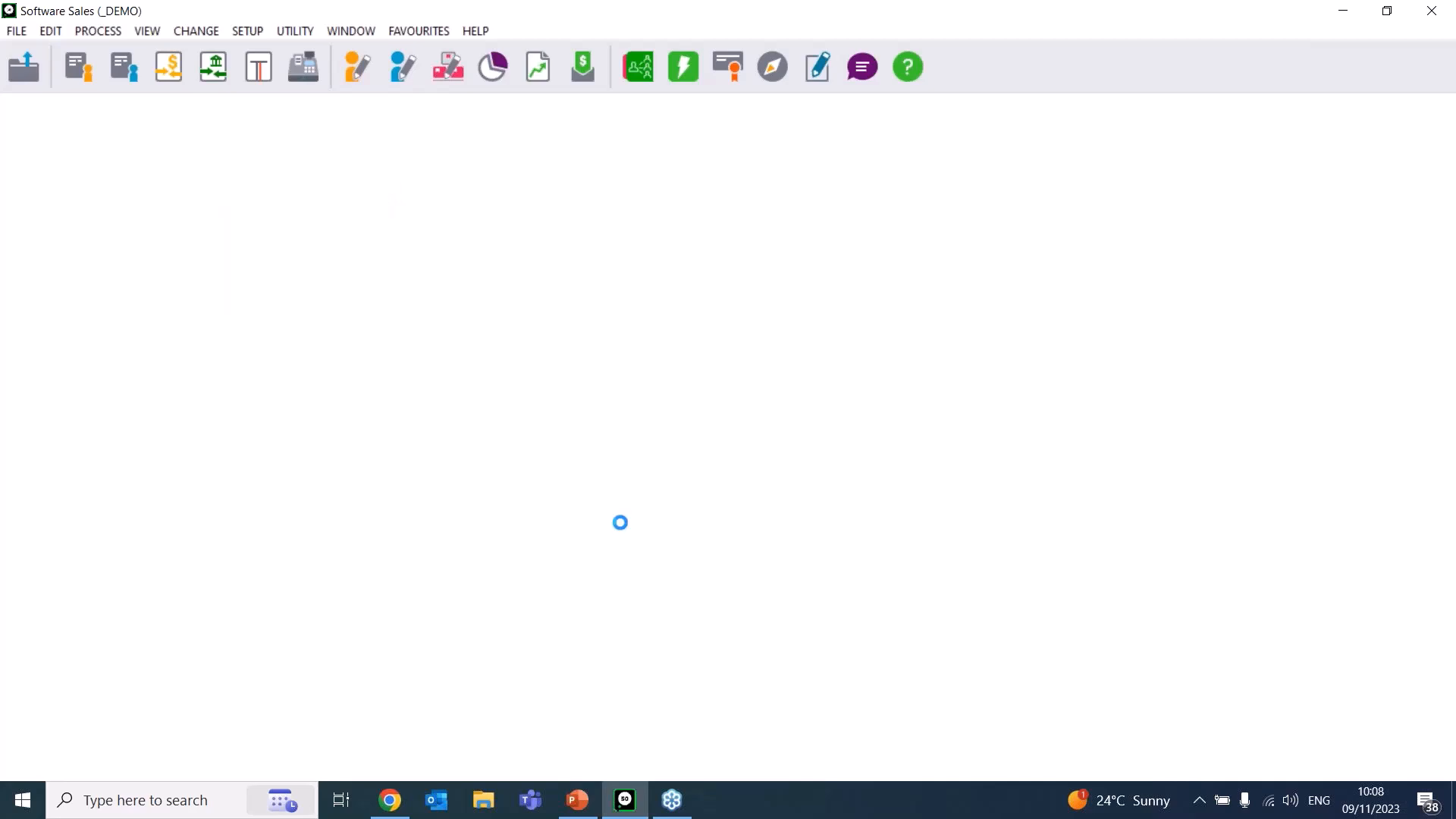
{"action": "left_click", "coordinate": [541, 346]}
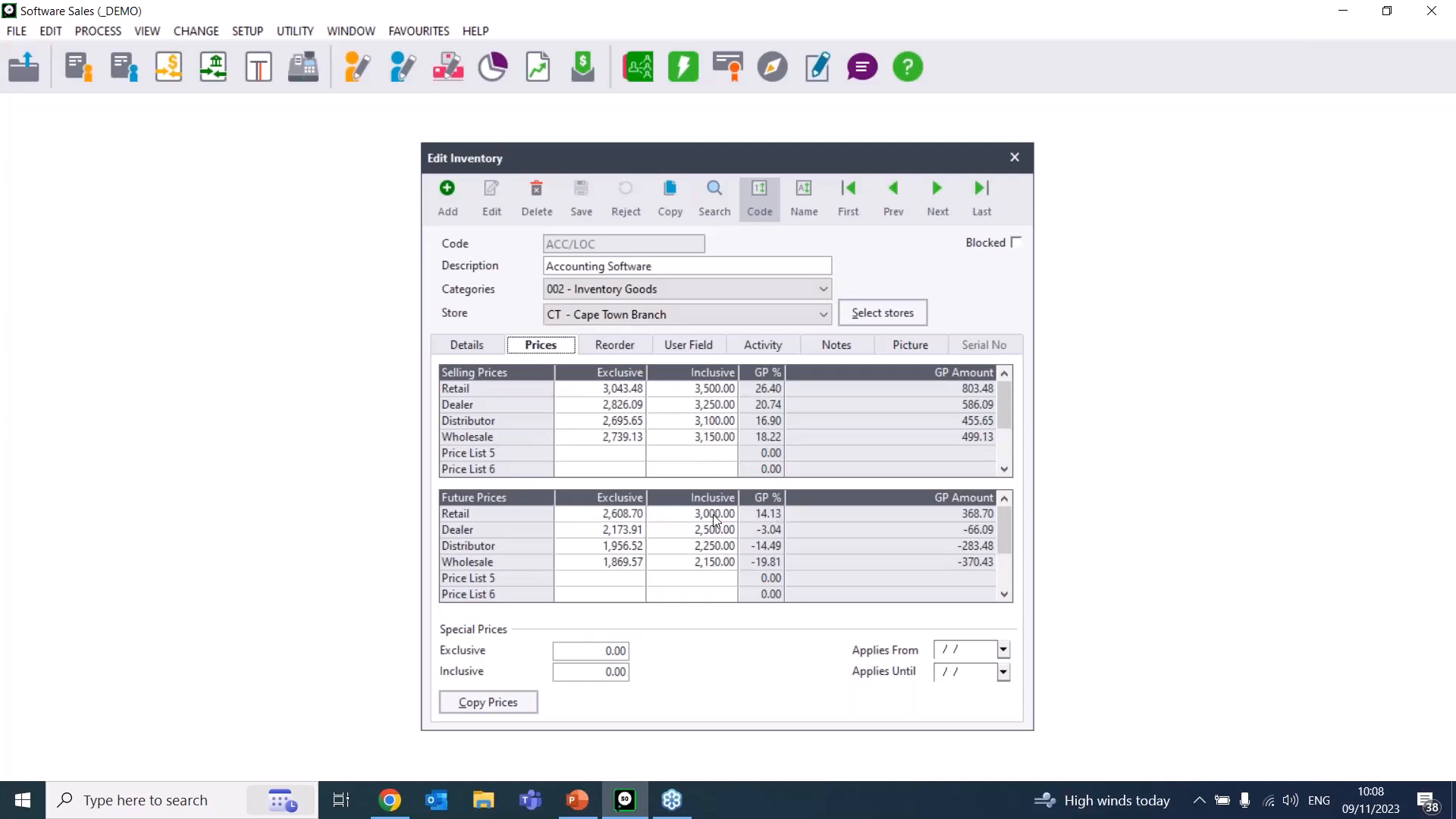
- Set future inclusive prices to Retail 4,000, Dealer 3,500, Distributor 3,250 and Wholesale 3,150
{"action": "key", "text": "Tab"}
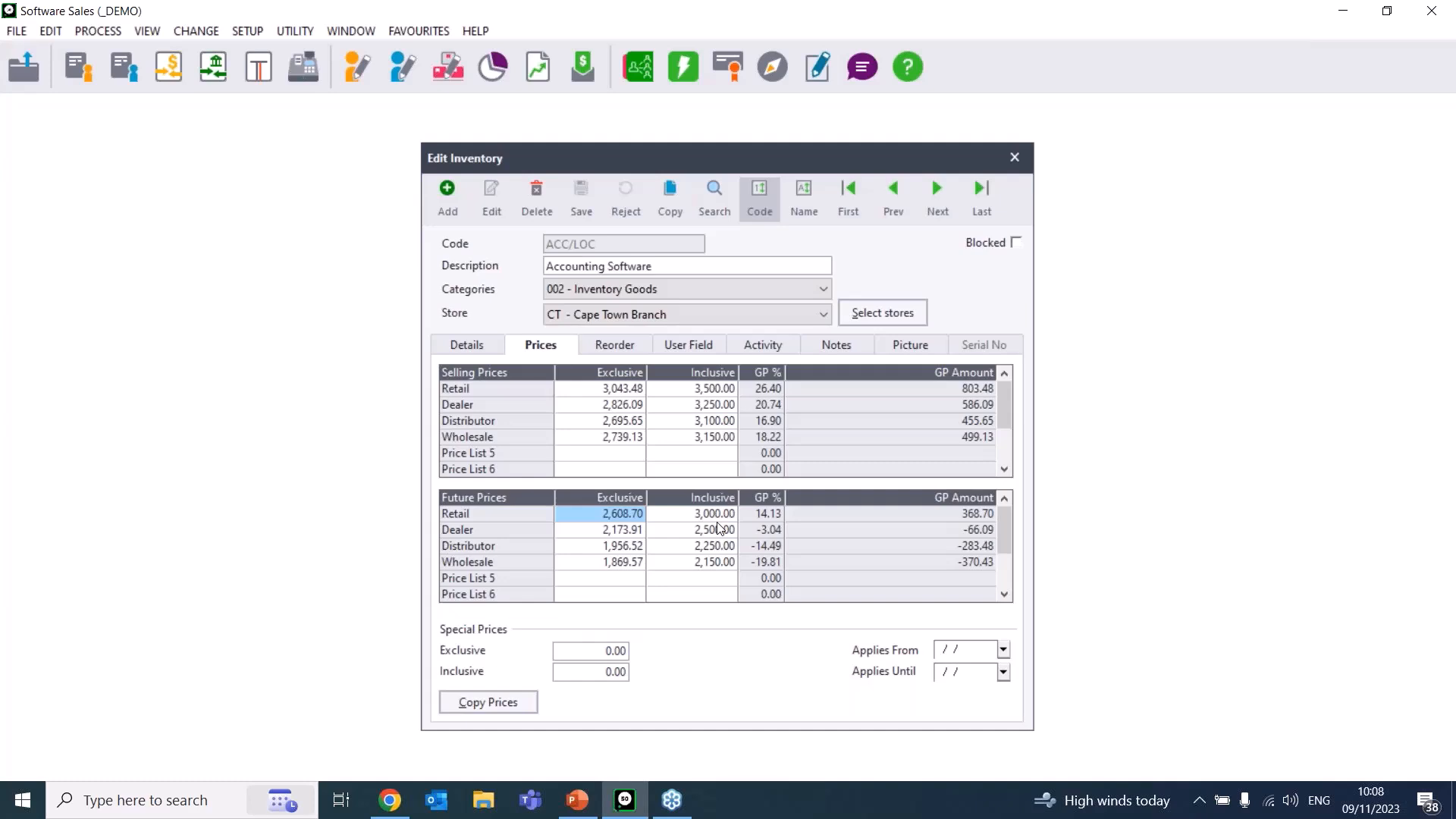
{"action": "left_click", "coordinate": [716, 513]}
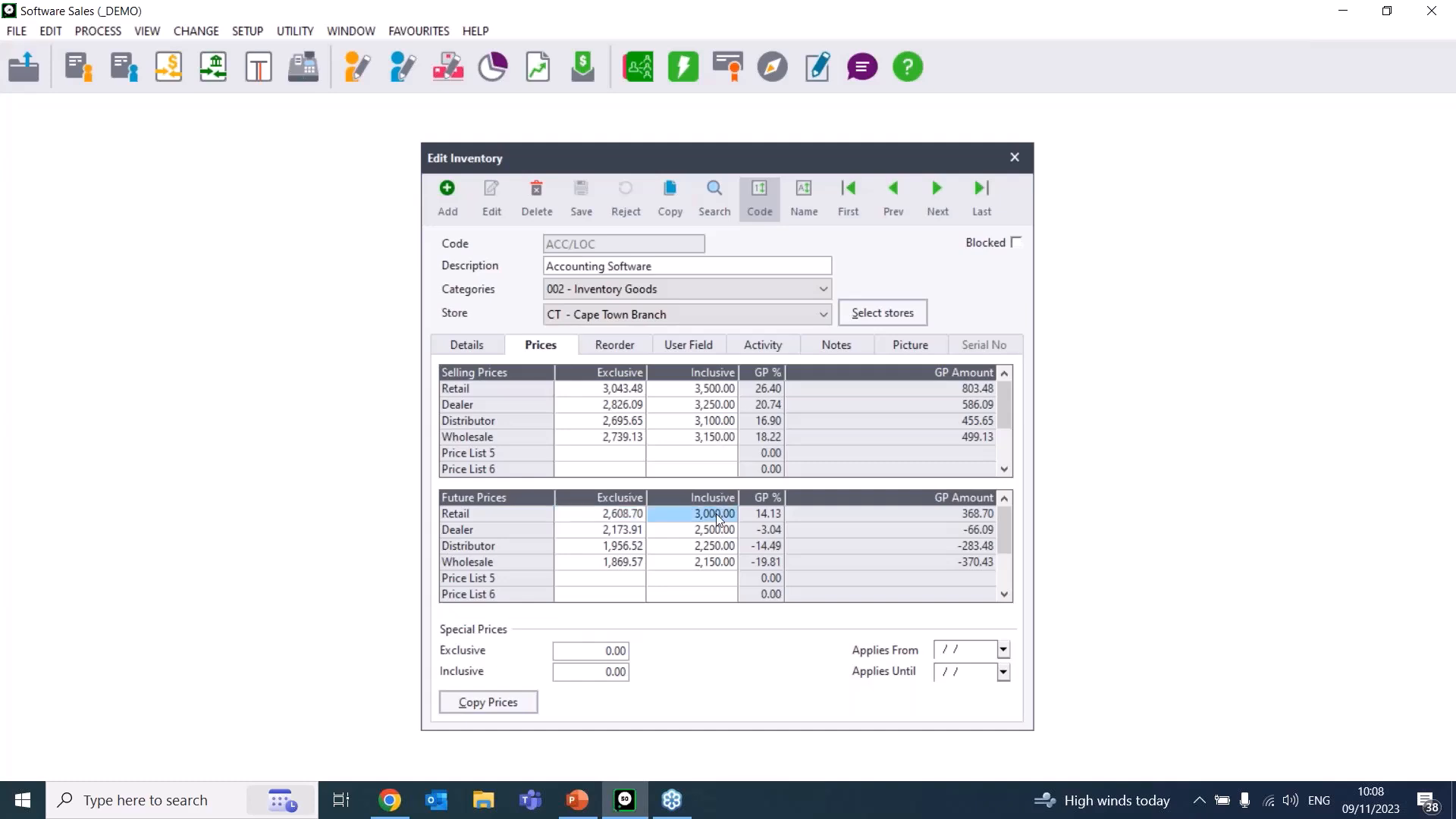
{"action": "type", "text": "4000"}
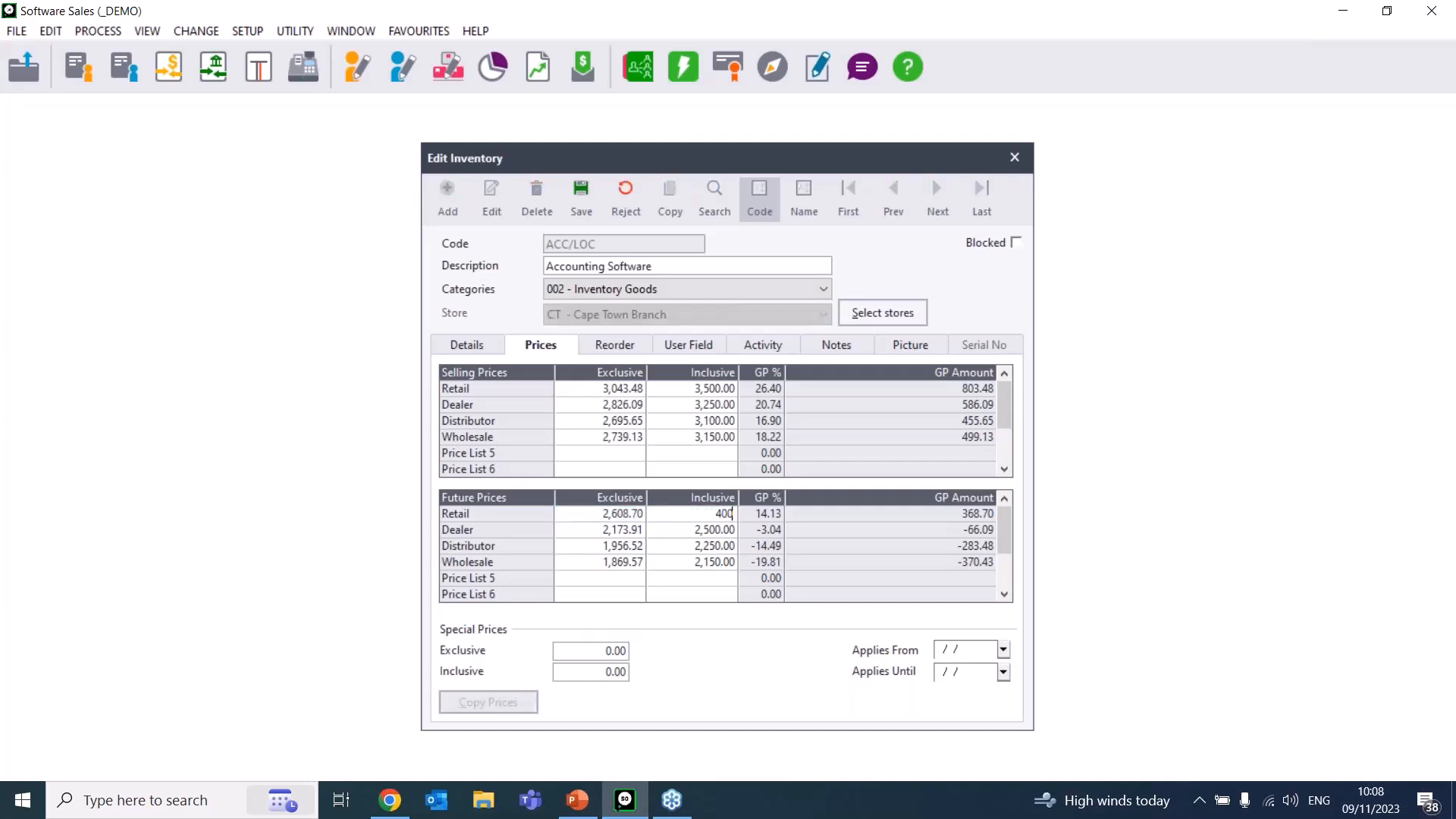
{"action": "left_click", "coordinate": [717, 528]}
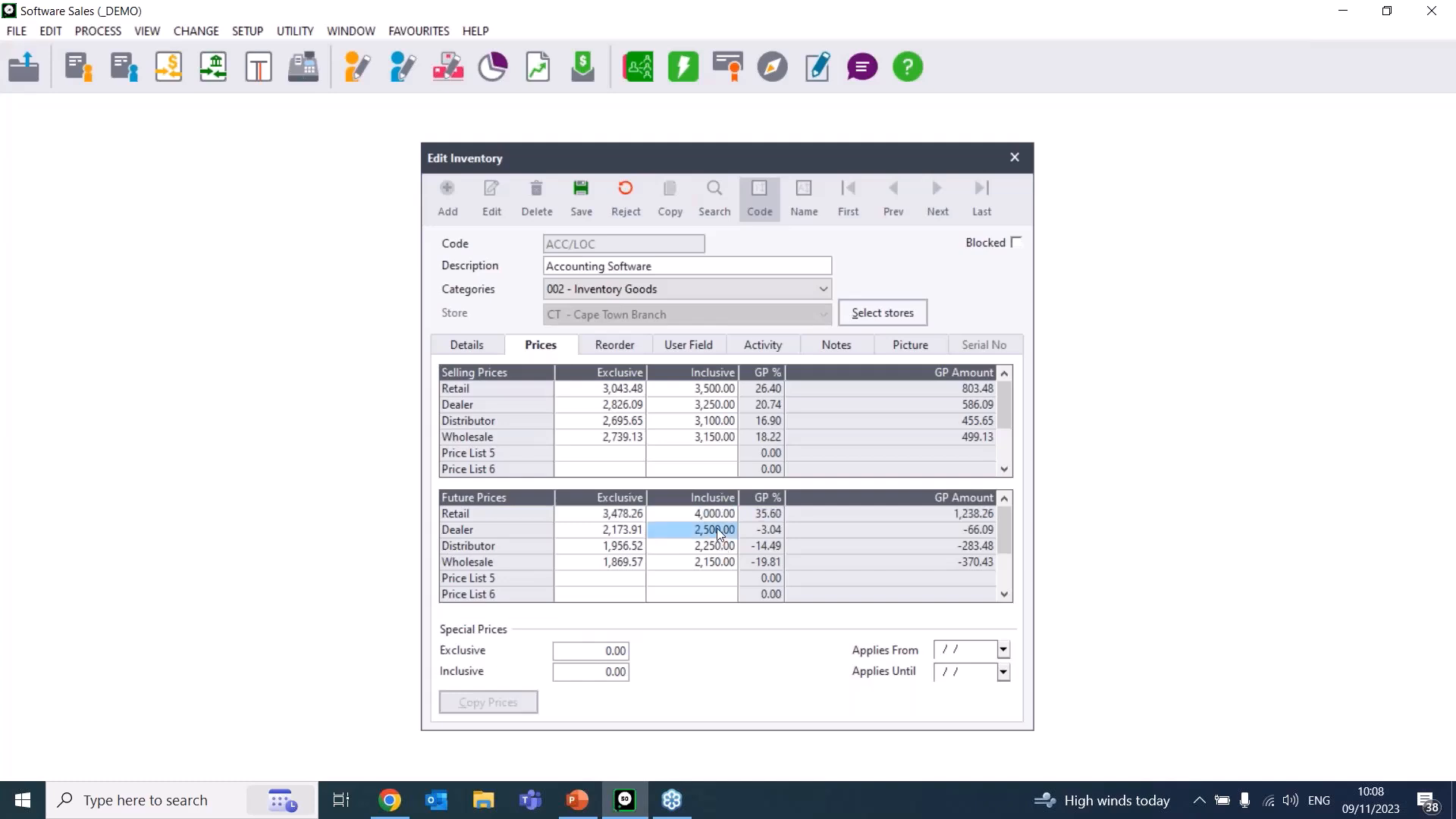
{"action": "type", "text": "3500"}
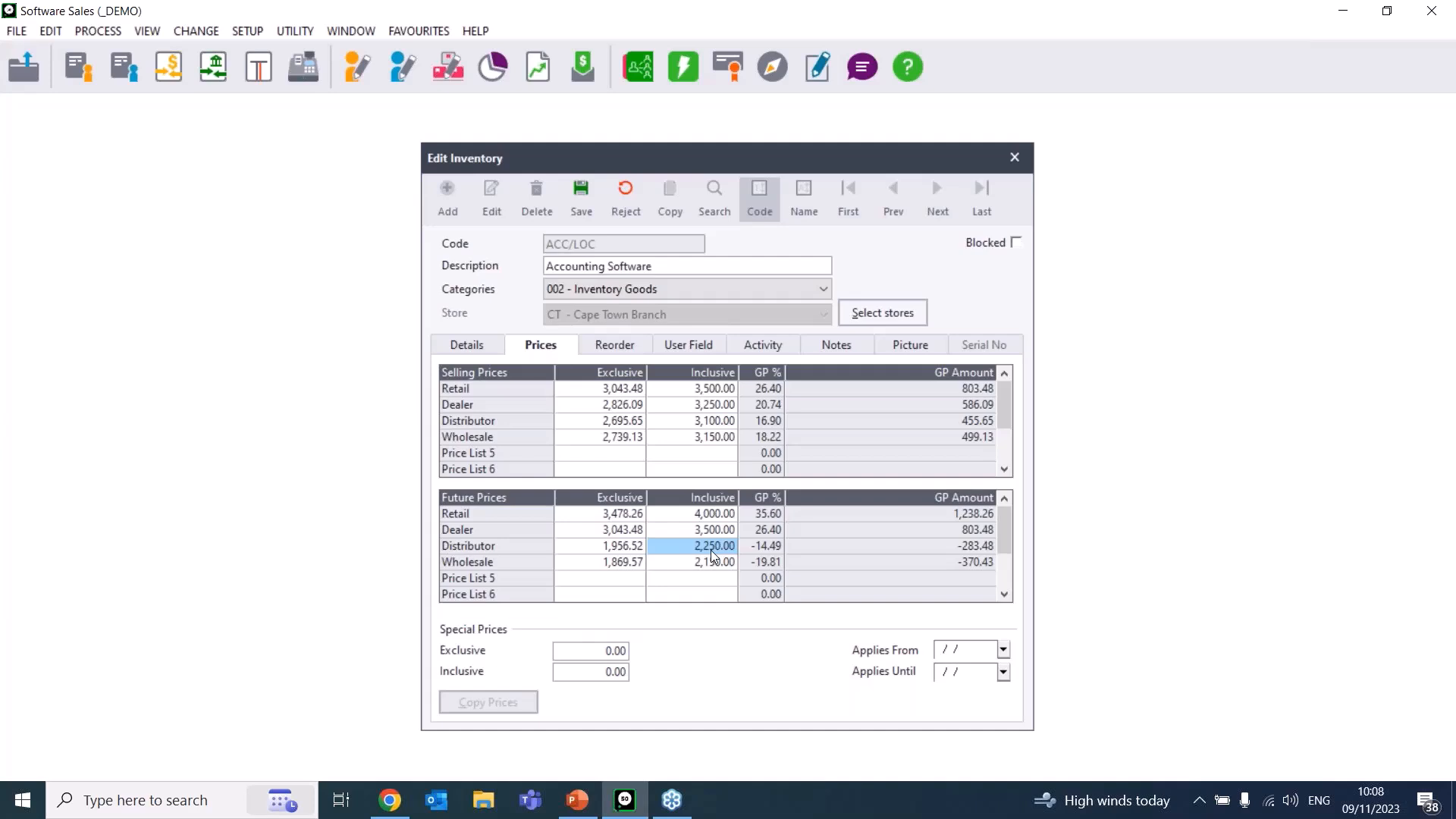
{"action": "type", "text": "3250"}
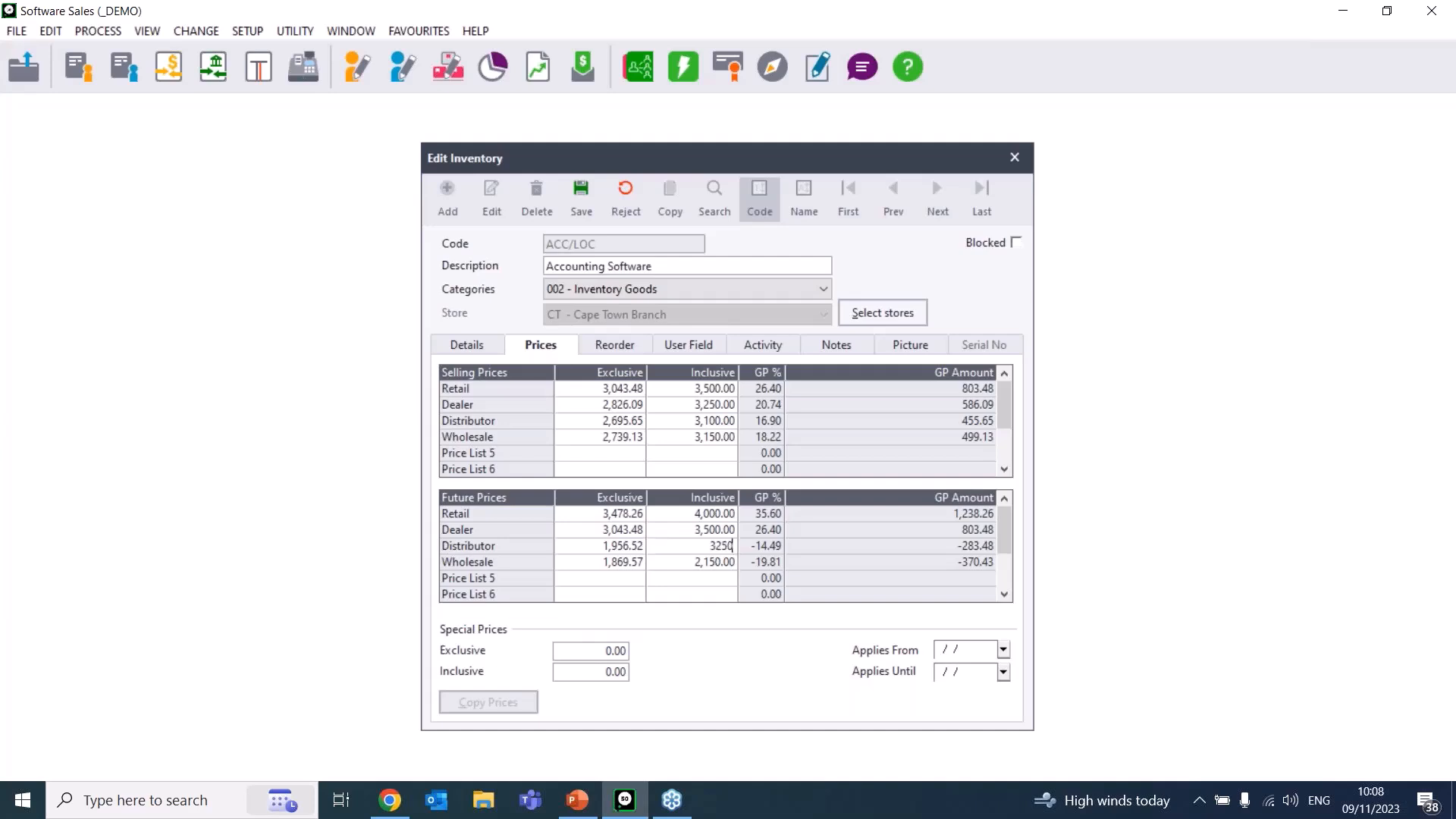
{"action": "left_click", "coordinate": [713, 562]}
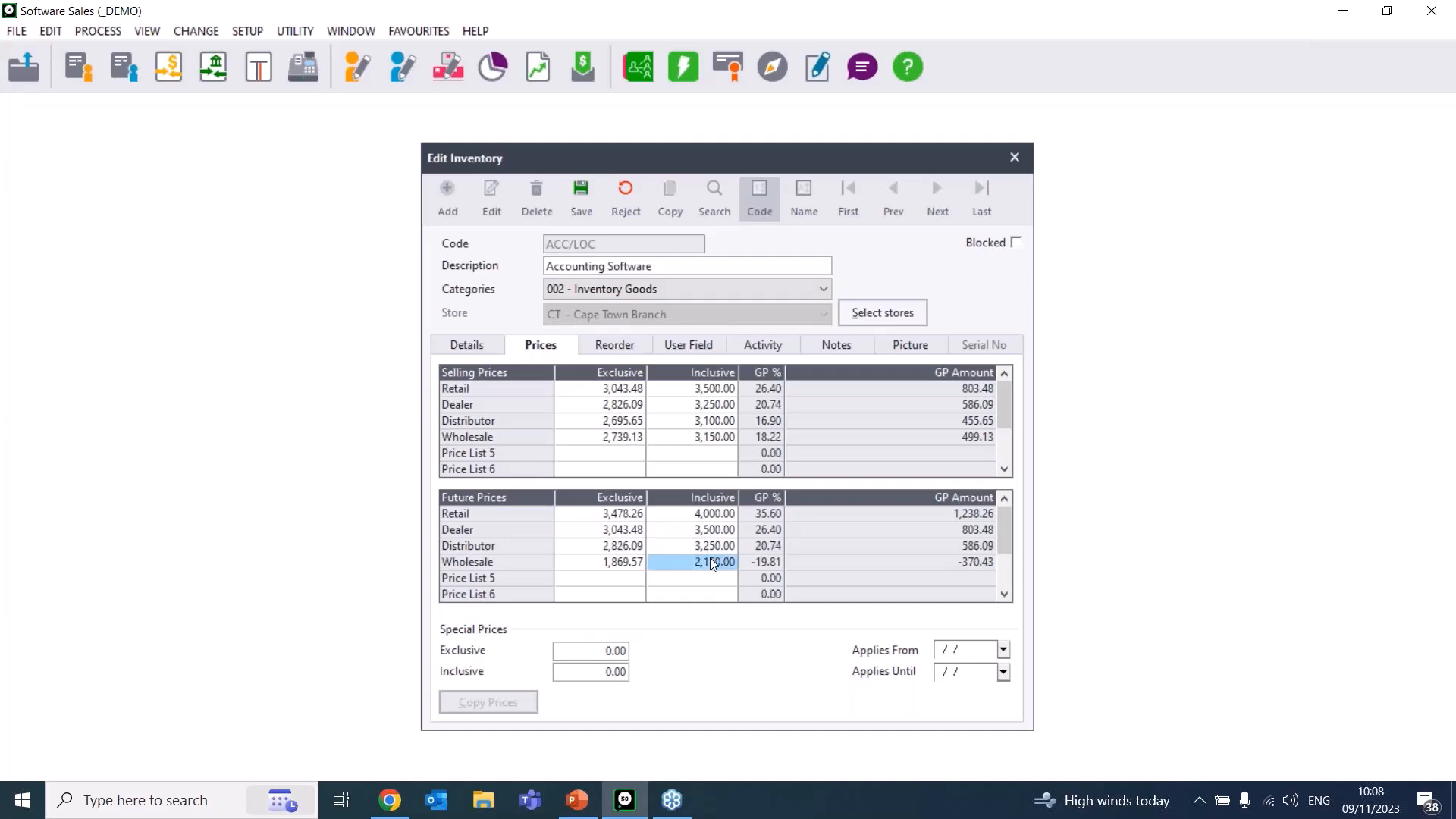
{"action": "type", "text": "3150"}
{"action": "key", "text": "Return"}
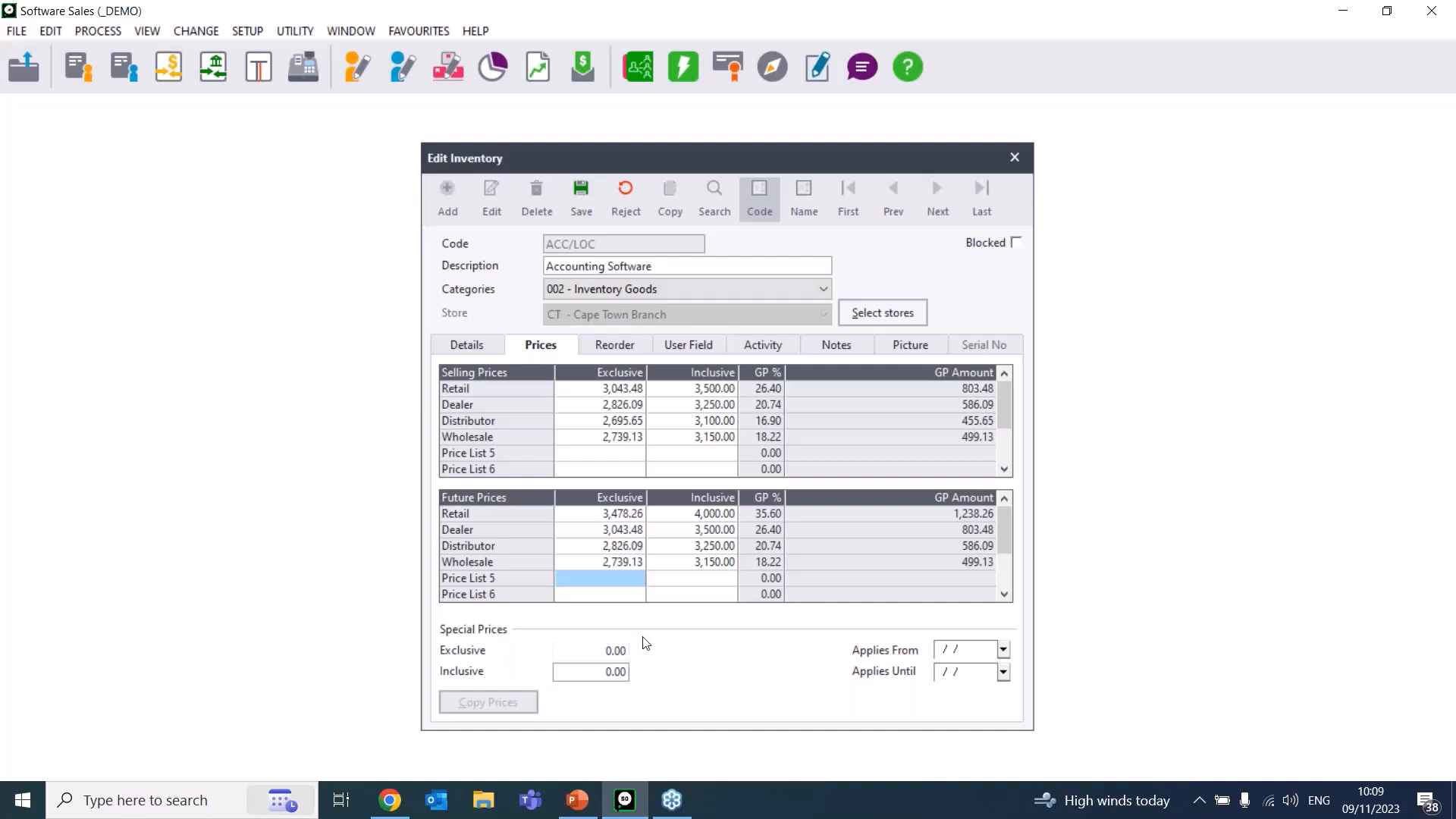
- Enter a 3,000.00 exclusive special price, which brings up the exceeds-selling-price warning
{"action": "left_click", "coordinate": [621, 650]}
{"action": "left_click", "coordinate": [617, 656]}
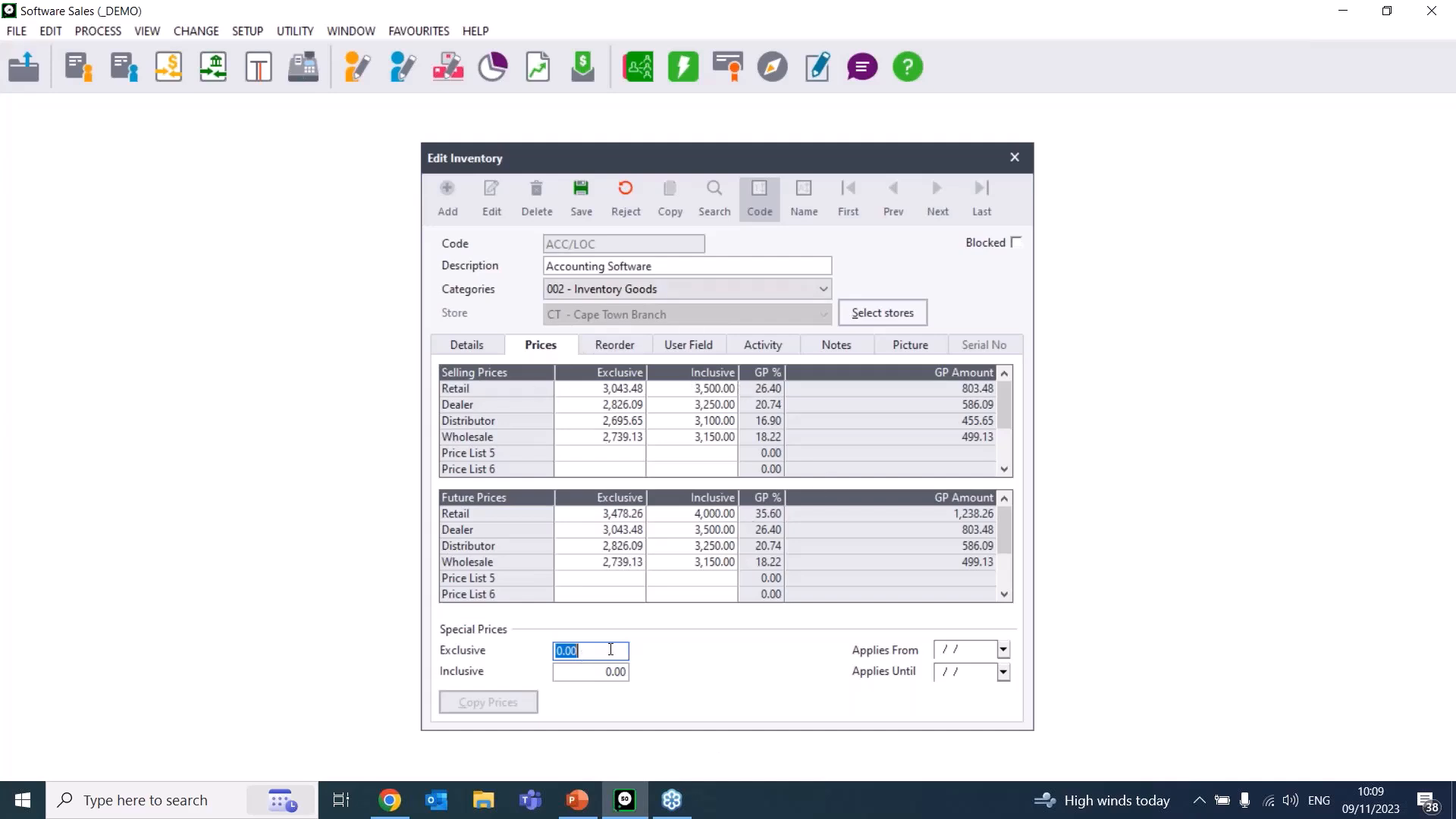
{"action": "type", "text": "3,000"}
{"action": "left_click", "coordinate": [1003, 650]}
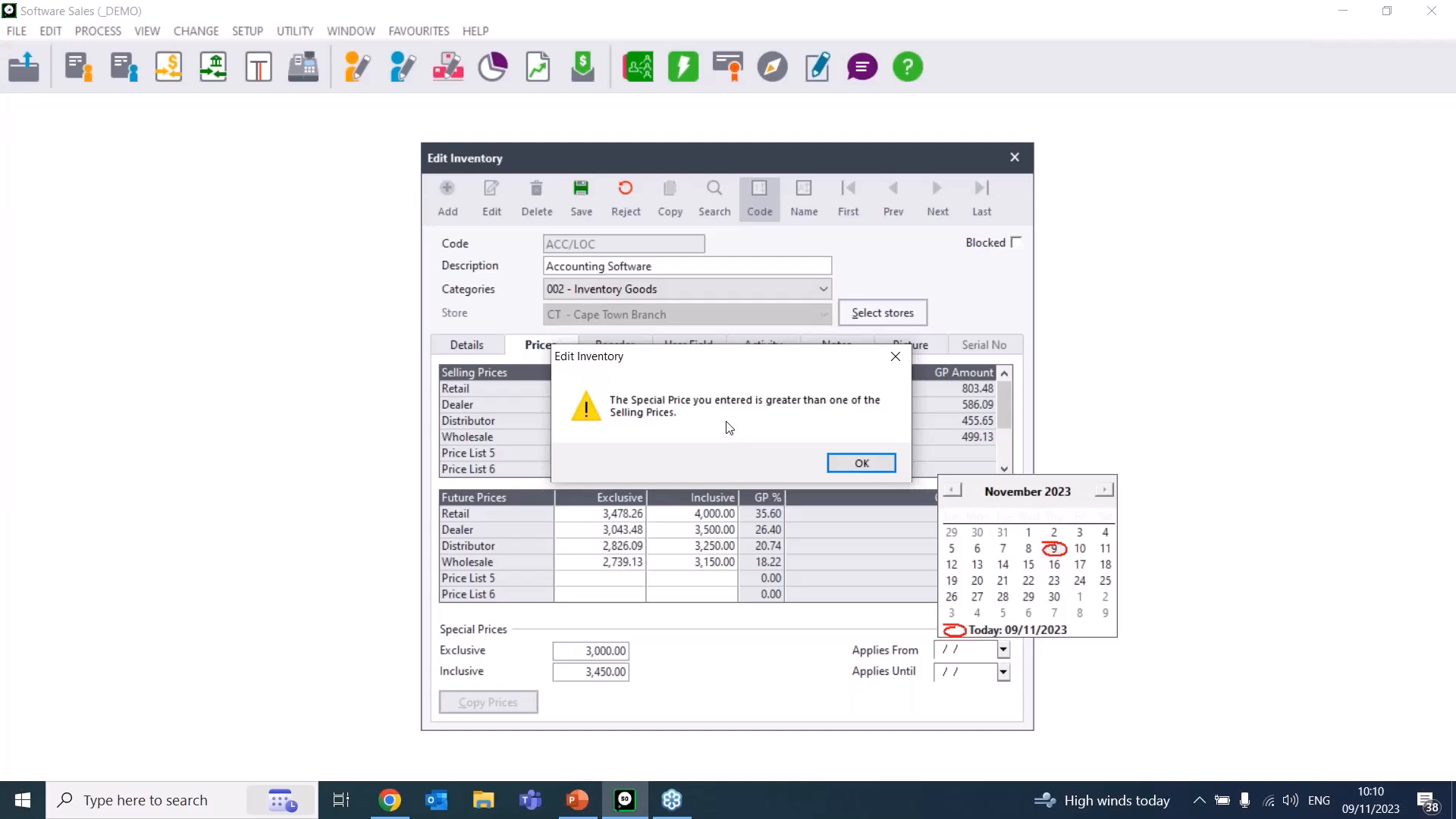
- Dismiss the warning and change the inclusive special price from 3450.00 to 3,000.00
{"action": "left_click", "coordinate": [862, 463]}
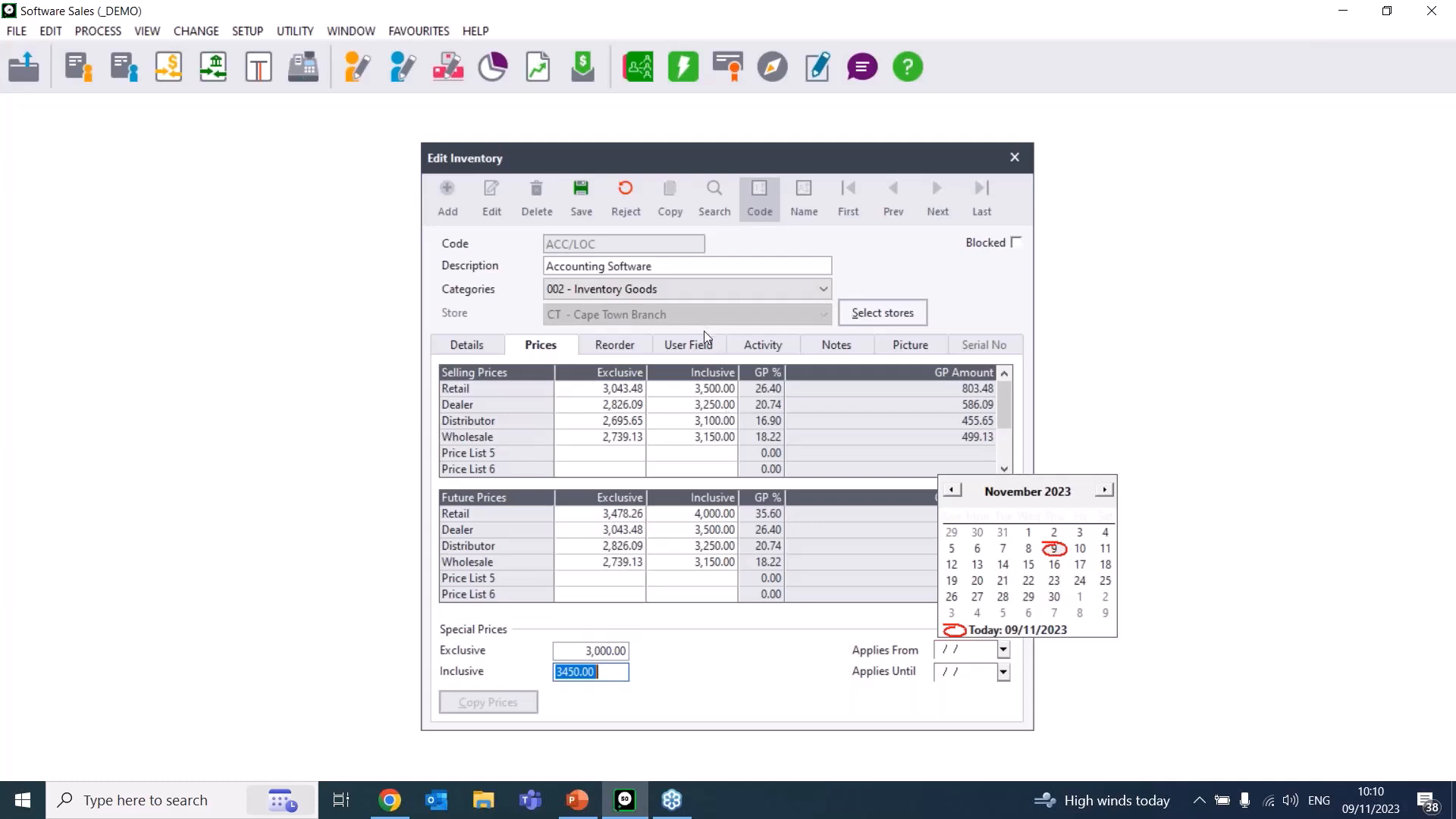
{"action": "left_click", "coordinate": [608, 666]}
{"action": "left_click", "coordinate": [607, 670]}
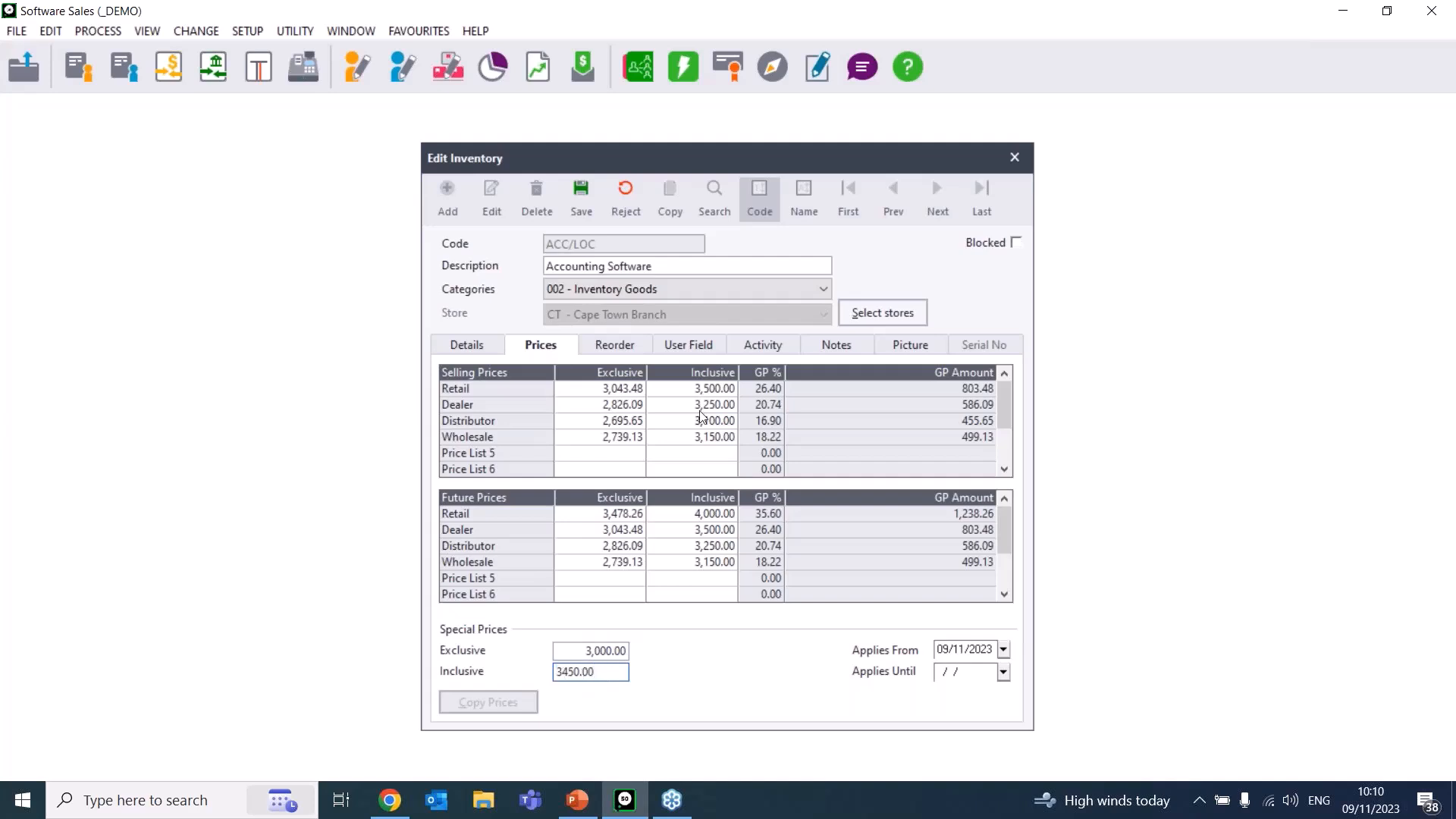
{"action": "left_click_drag", "start_coordinate": [596, 672], "coordinate": [495, 668]}
{"action": "key", "text": "BackSpace"}
{"action": "type", "text": "3000"}
{"action": "key", "text": "Tab"}
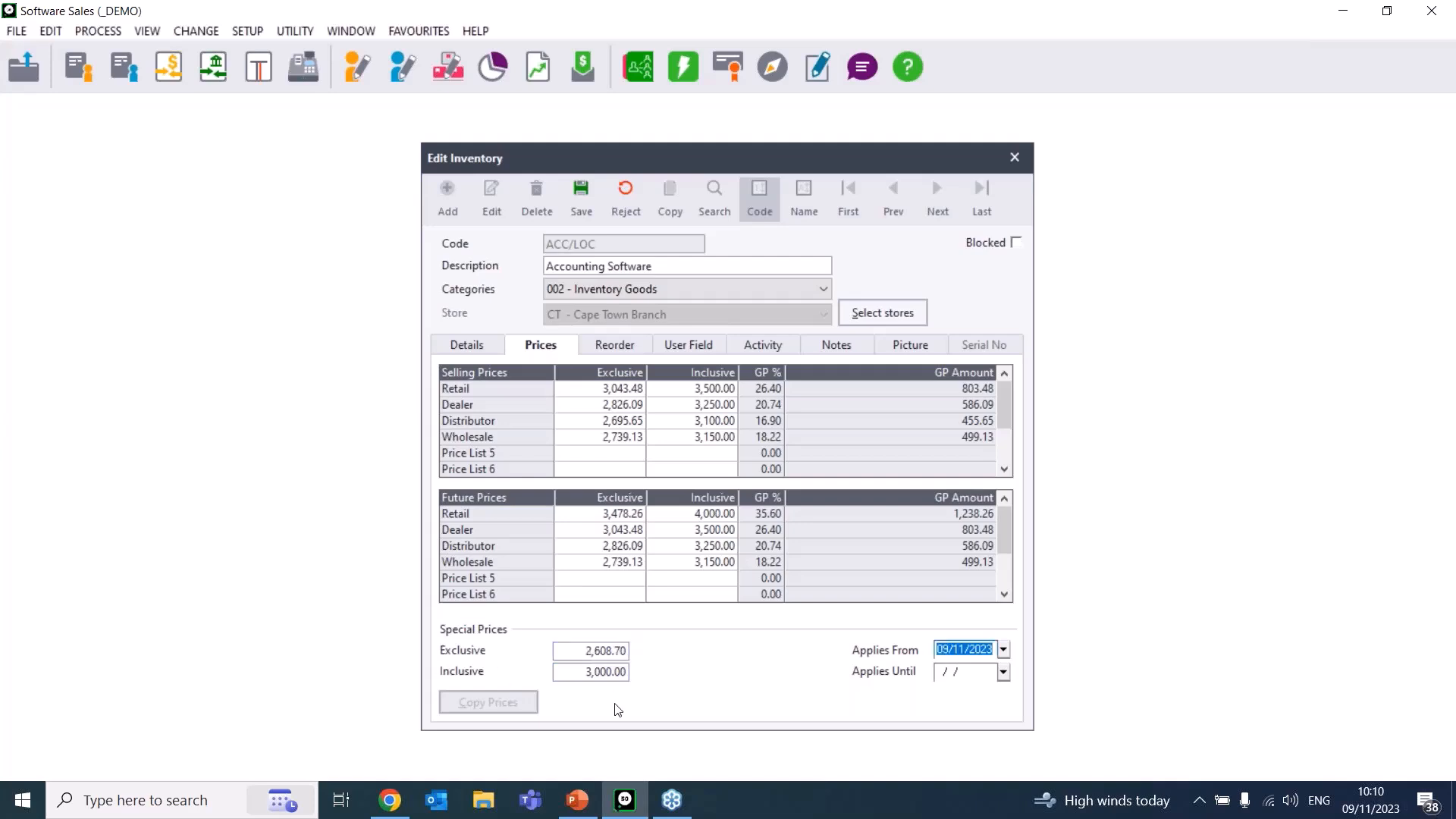
- Set the special price to apply from 24/11/2023 until 24/11/2023 and save the item
{"action": "left_click", "coordinate": [1004, 650]}
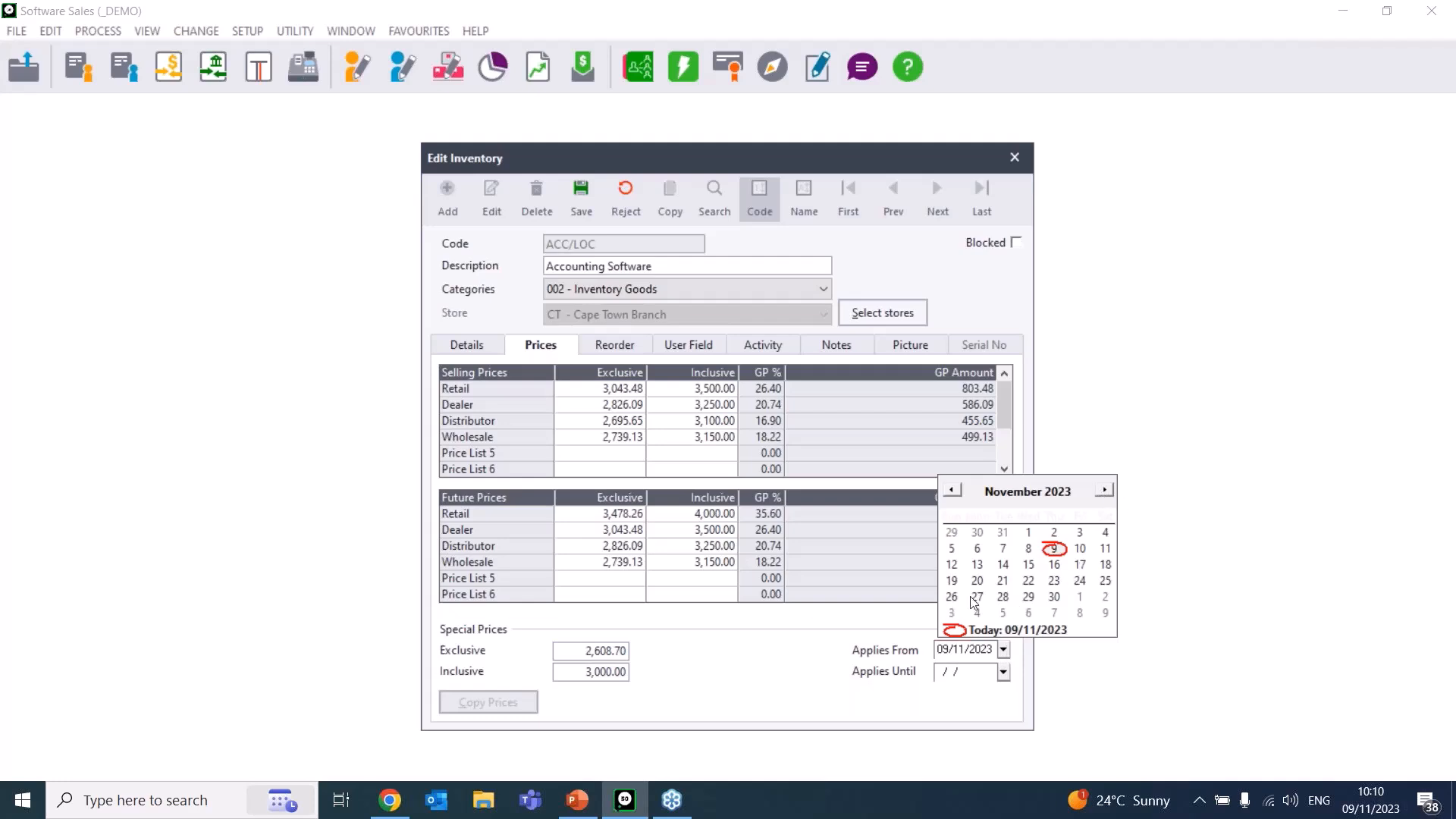
{"action": "left_click", "coordinate": [1080, 581]}
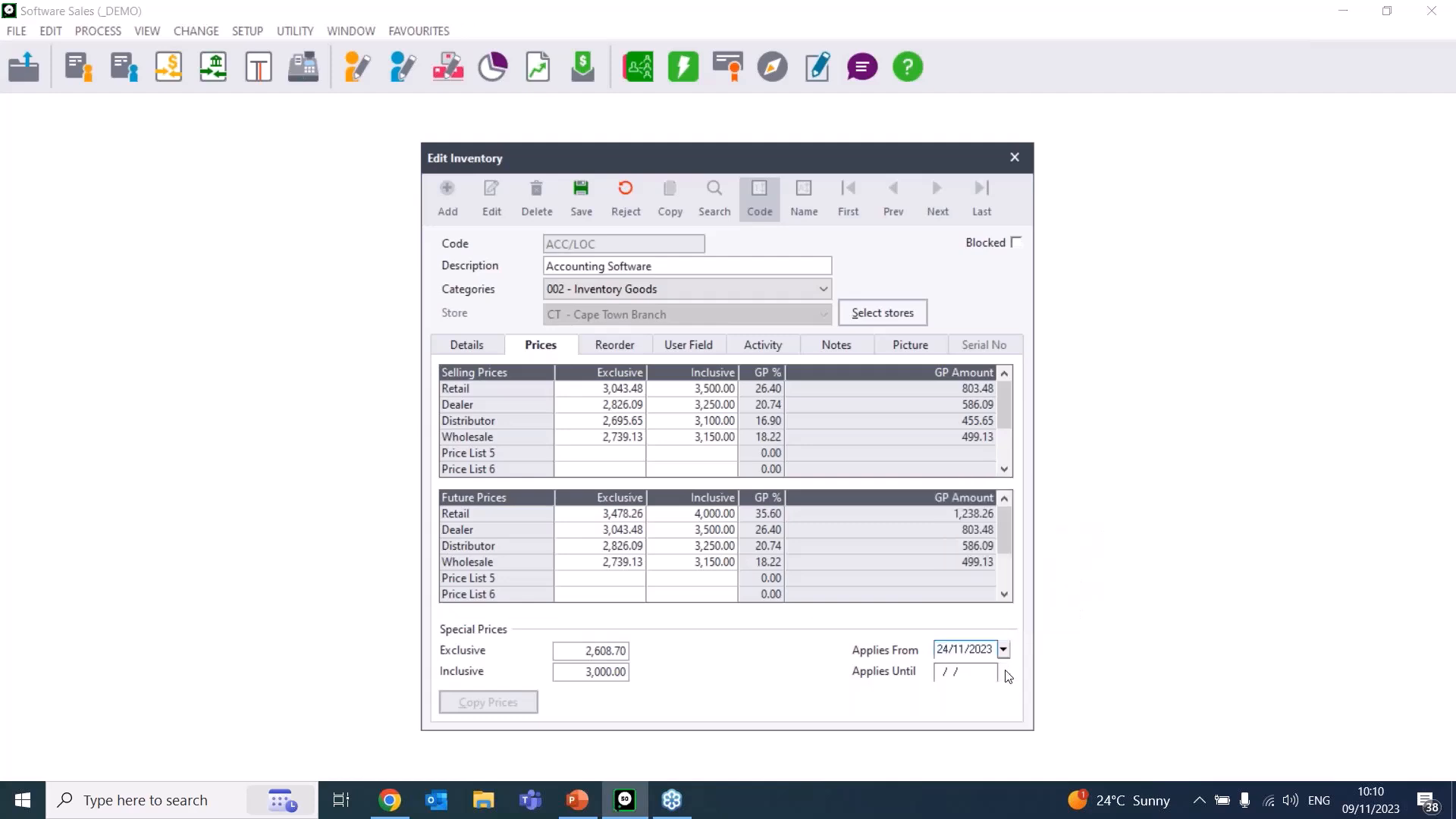
{"action": "left_click", "coordinate": [1005, 673]}
{"action": "left_click", "coordinate": [1081, 603]}
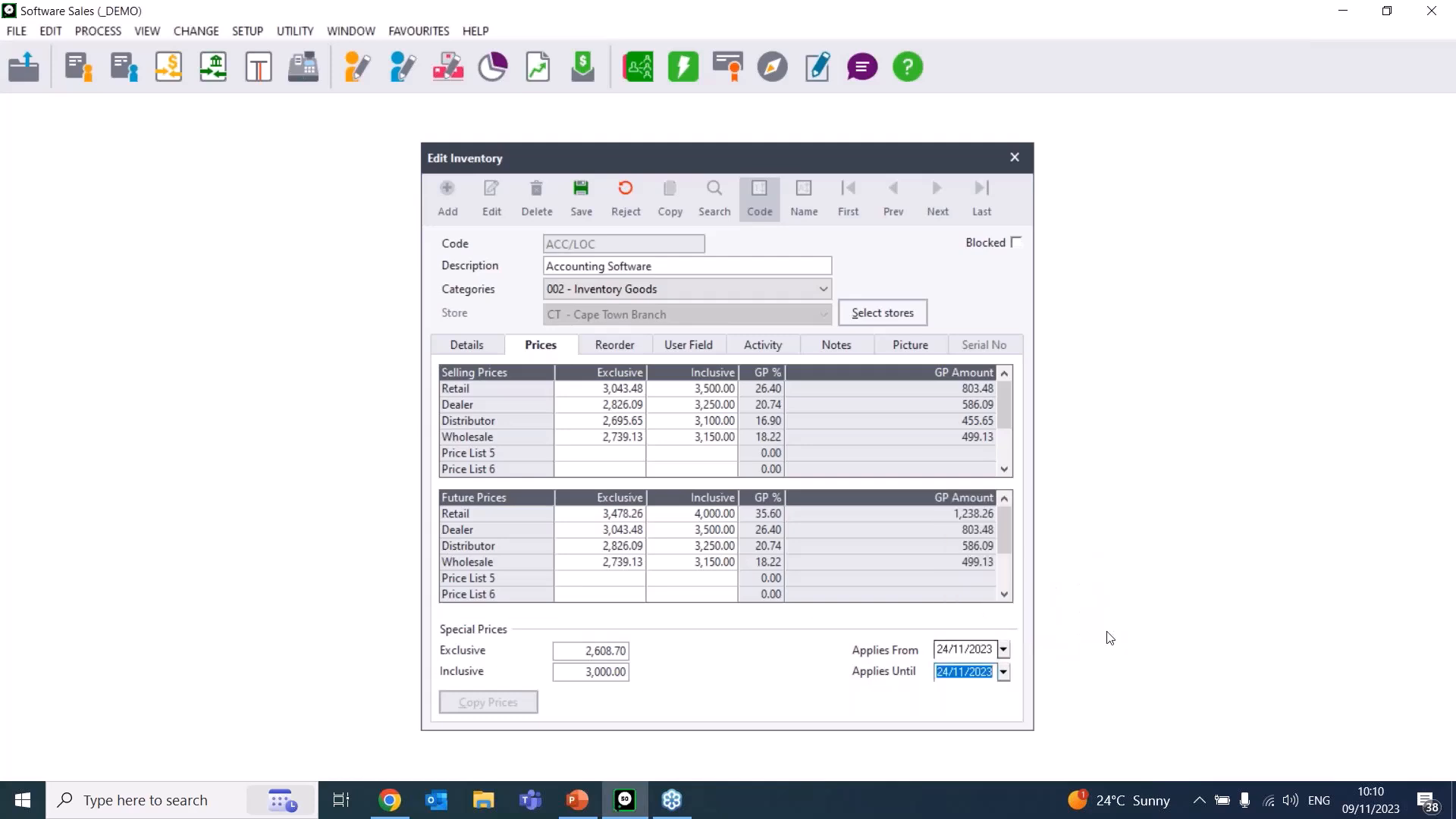
{"action": "left_click", "coordinate": [580, 197]}
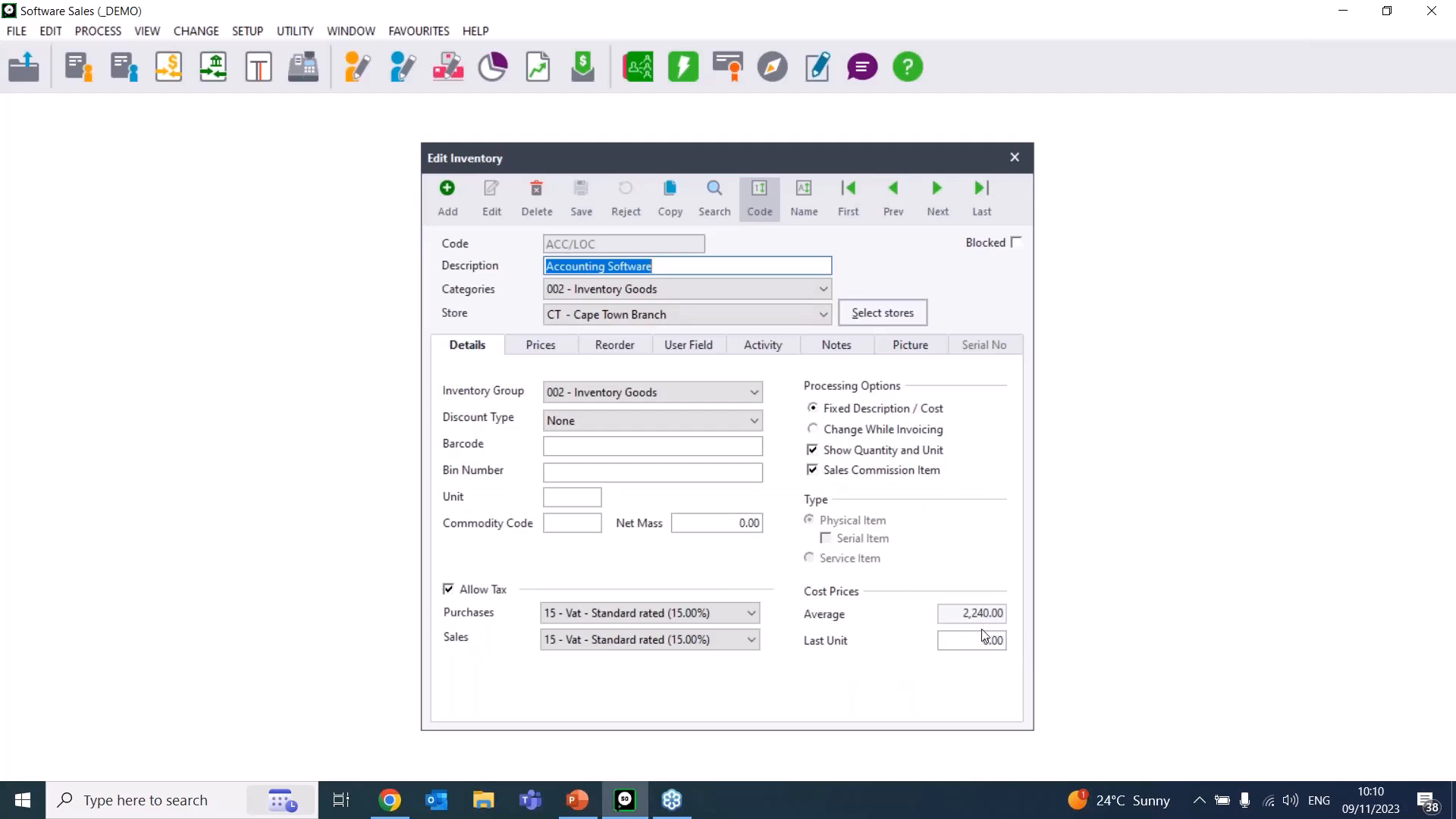
- Return to the Prices tab showing Retail 3,500.00 and the 3,000.00 special price
{"action": "left_click", "coordinate": [541, 345]}
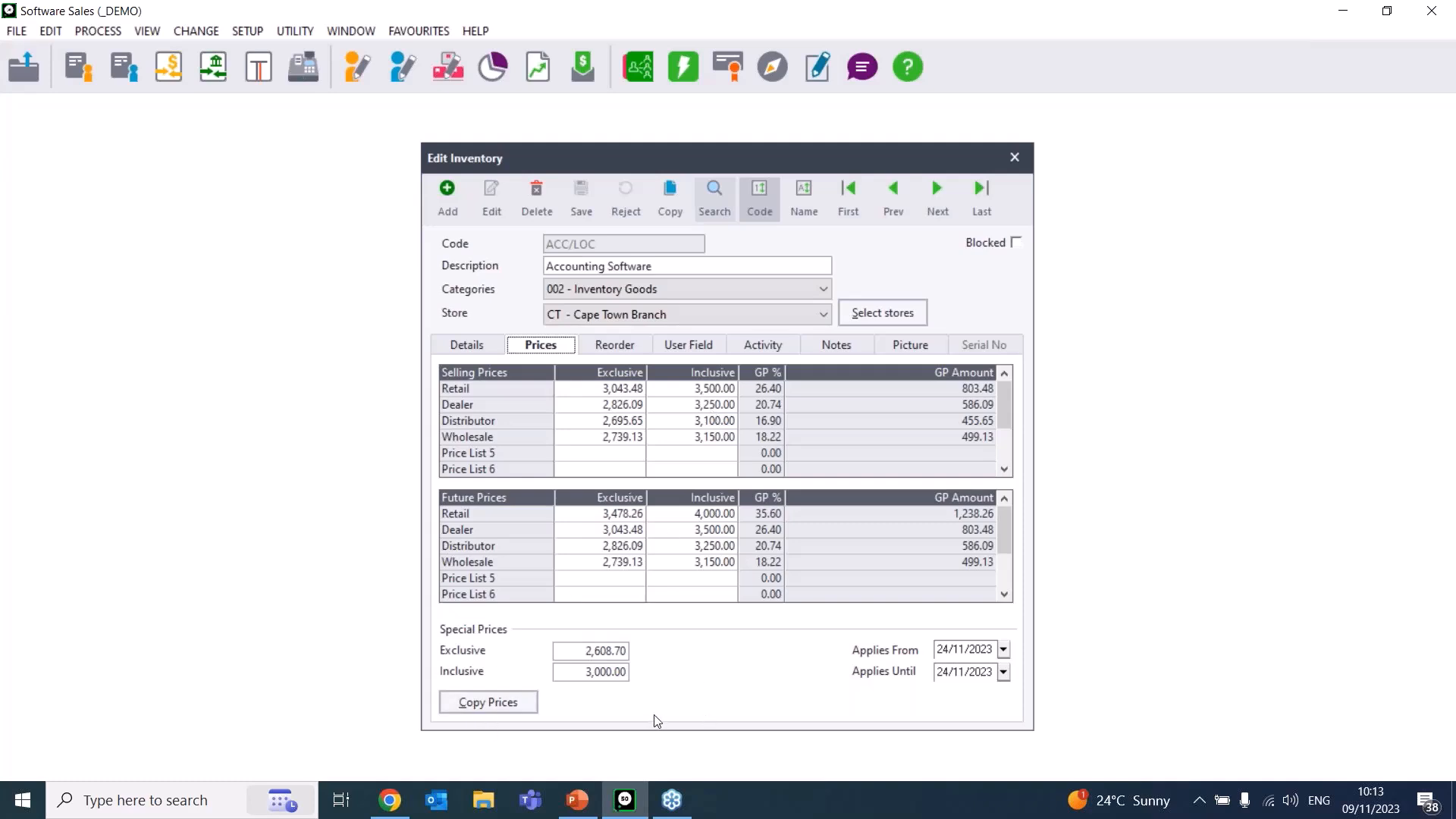
{"action": "left_click", "coordinate": [587, 651]}
{"action": "double_click", "coordinate": [588, 651]}
{"action": "type", "text": "3,000.0"}
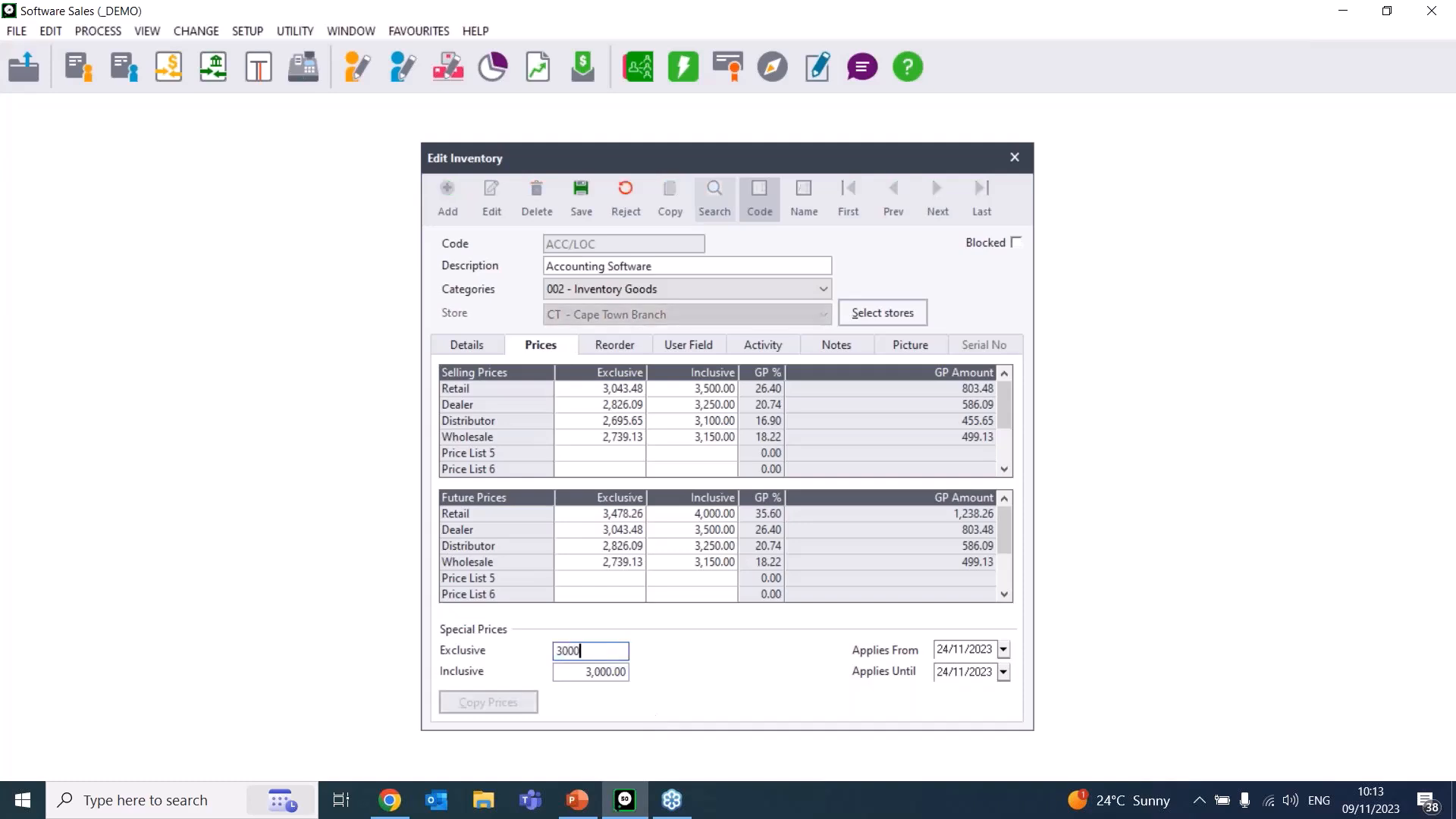
{"action": "key", "text": "BackSpace"}
{"action": "key", "text": "BackSpace"}
{"action": "key", "text": "BackSpace"}
{"action": "key", "text": "BackSpace"}
{"action": "key", "text": "BackSpace"}
{"action": "type", "text": "3000"}
{"action": "key", "text": "Tab"}
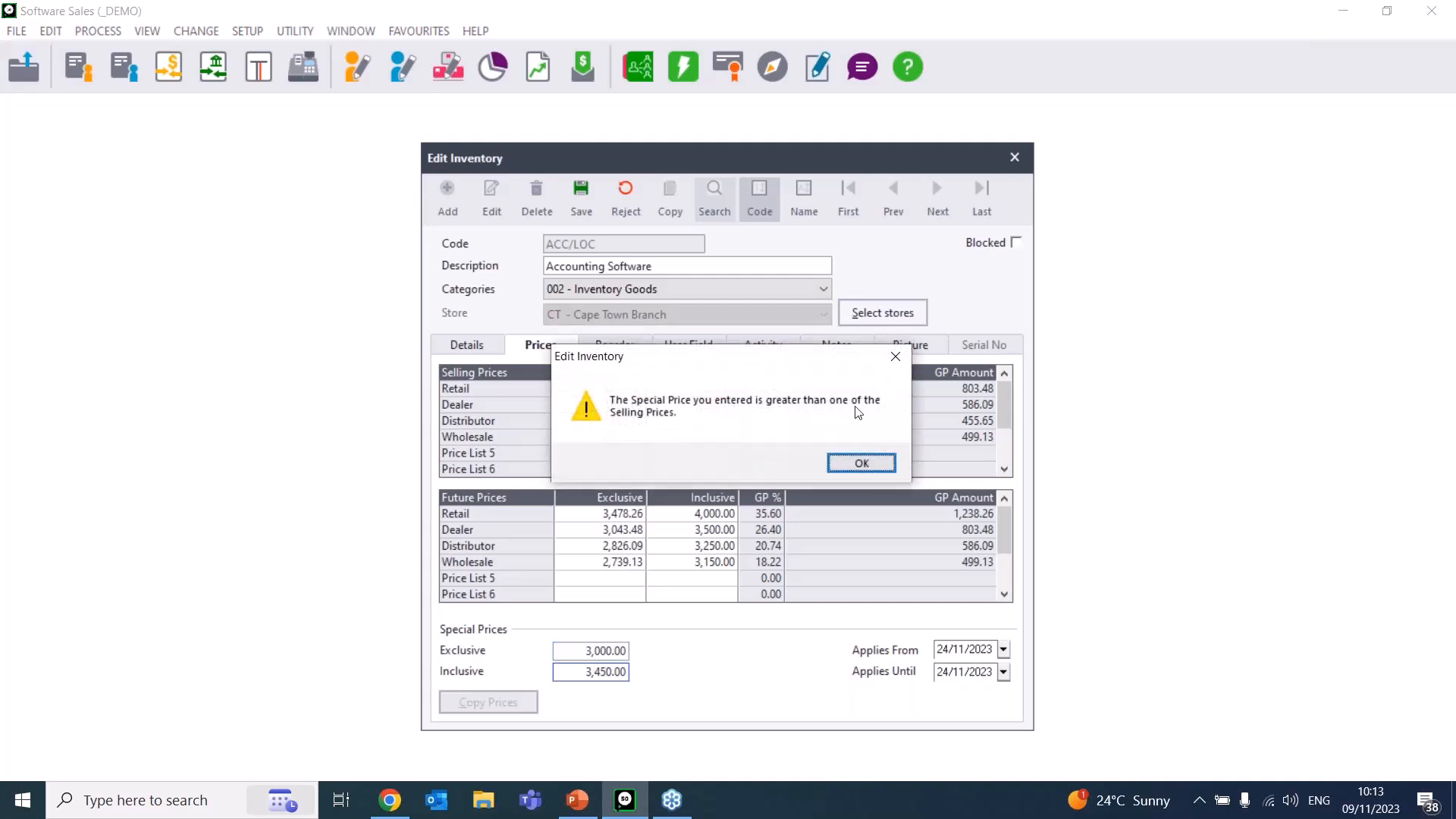
{"action": "left_click", "coordinate": [862, 464]}
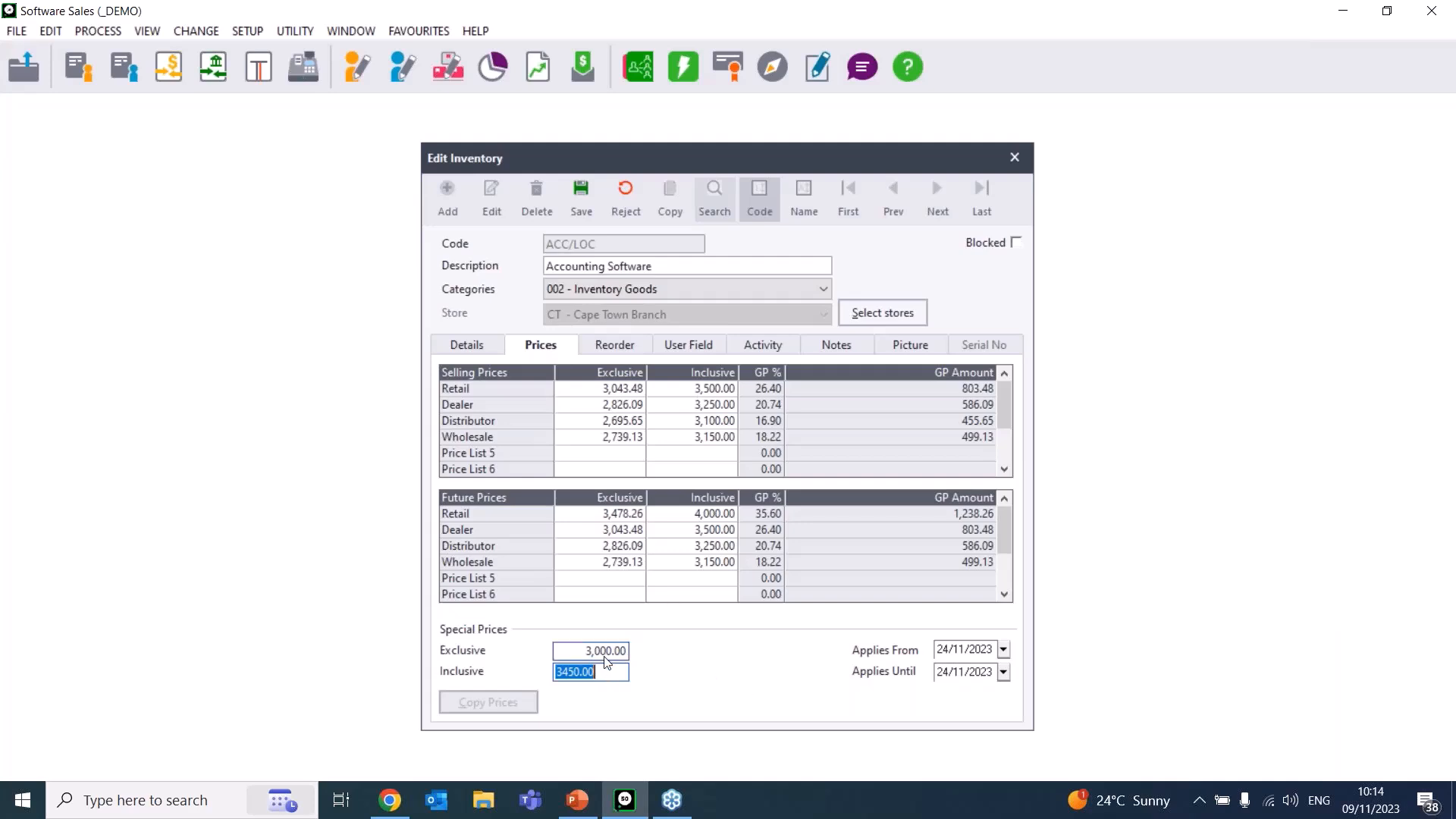
{"action": "type", "text": "3000"}
{"action": "key", "text": "Tab"}
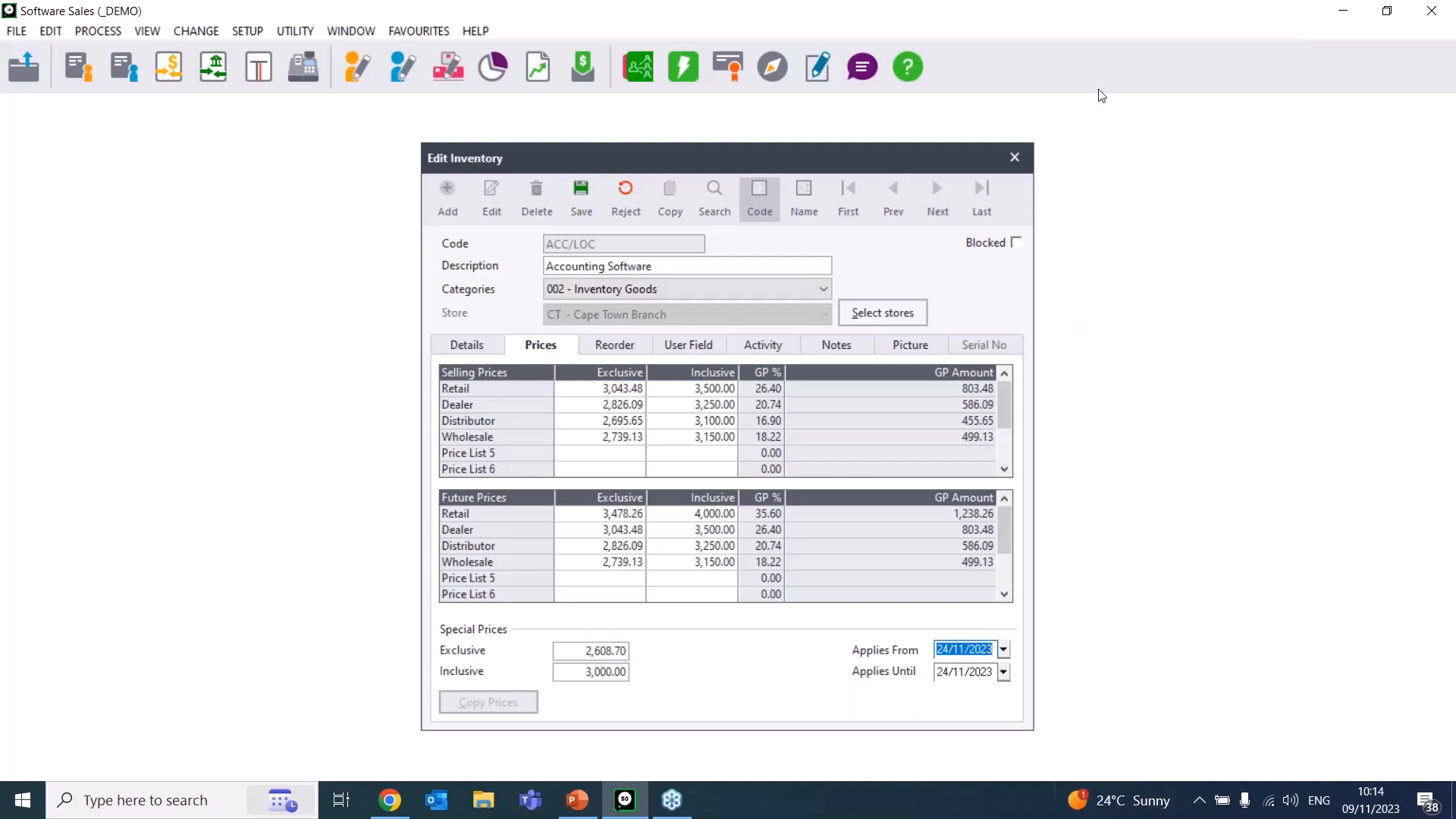
- Save and close the inventory item, then choose Edit > Inventory > Adjust Selling Prices
{"action": "left_click", "coordinate": [580, 197]}
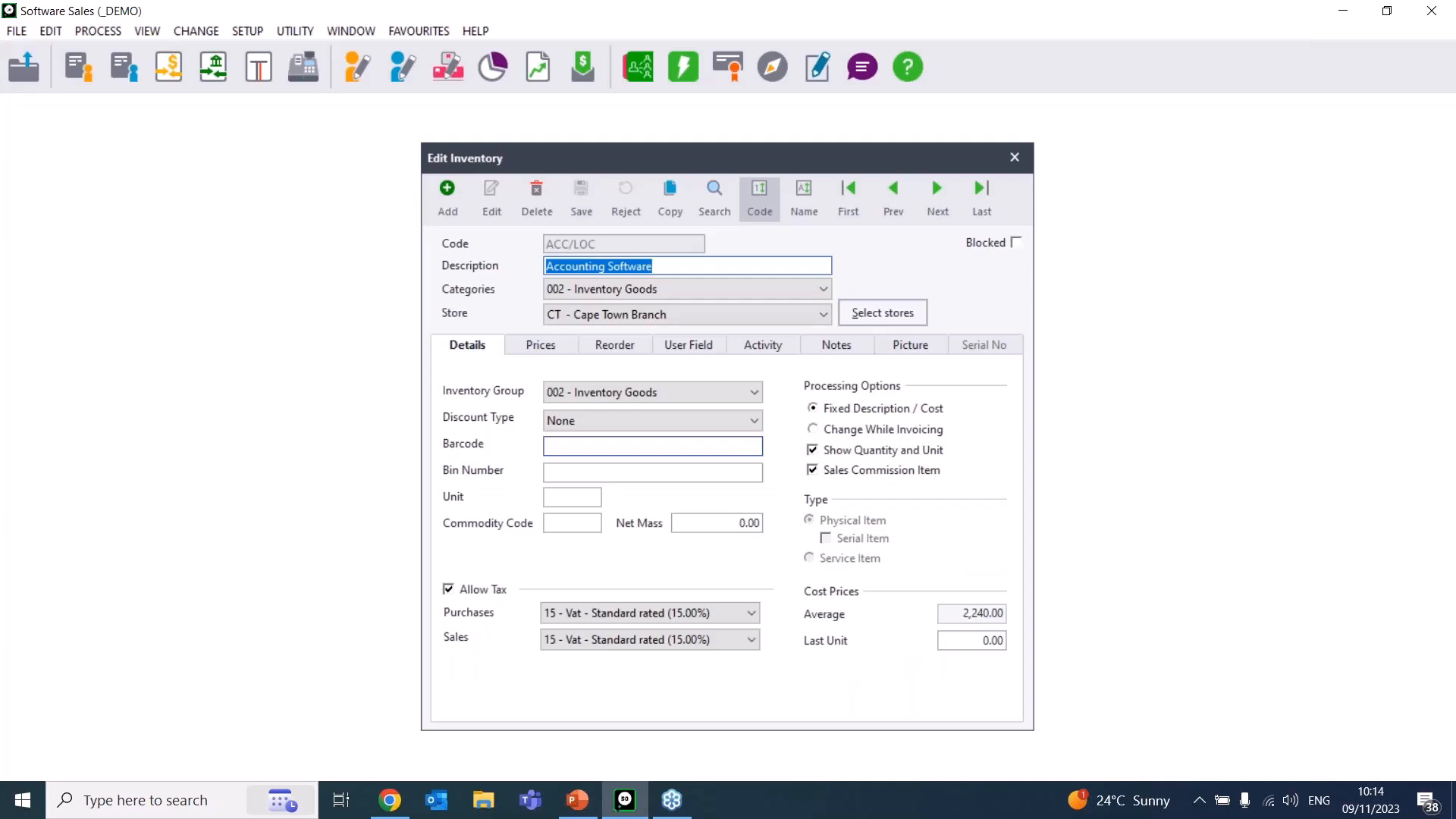
{"action": "left_click", "coordinate": [1006, 159]}
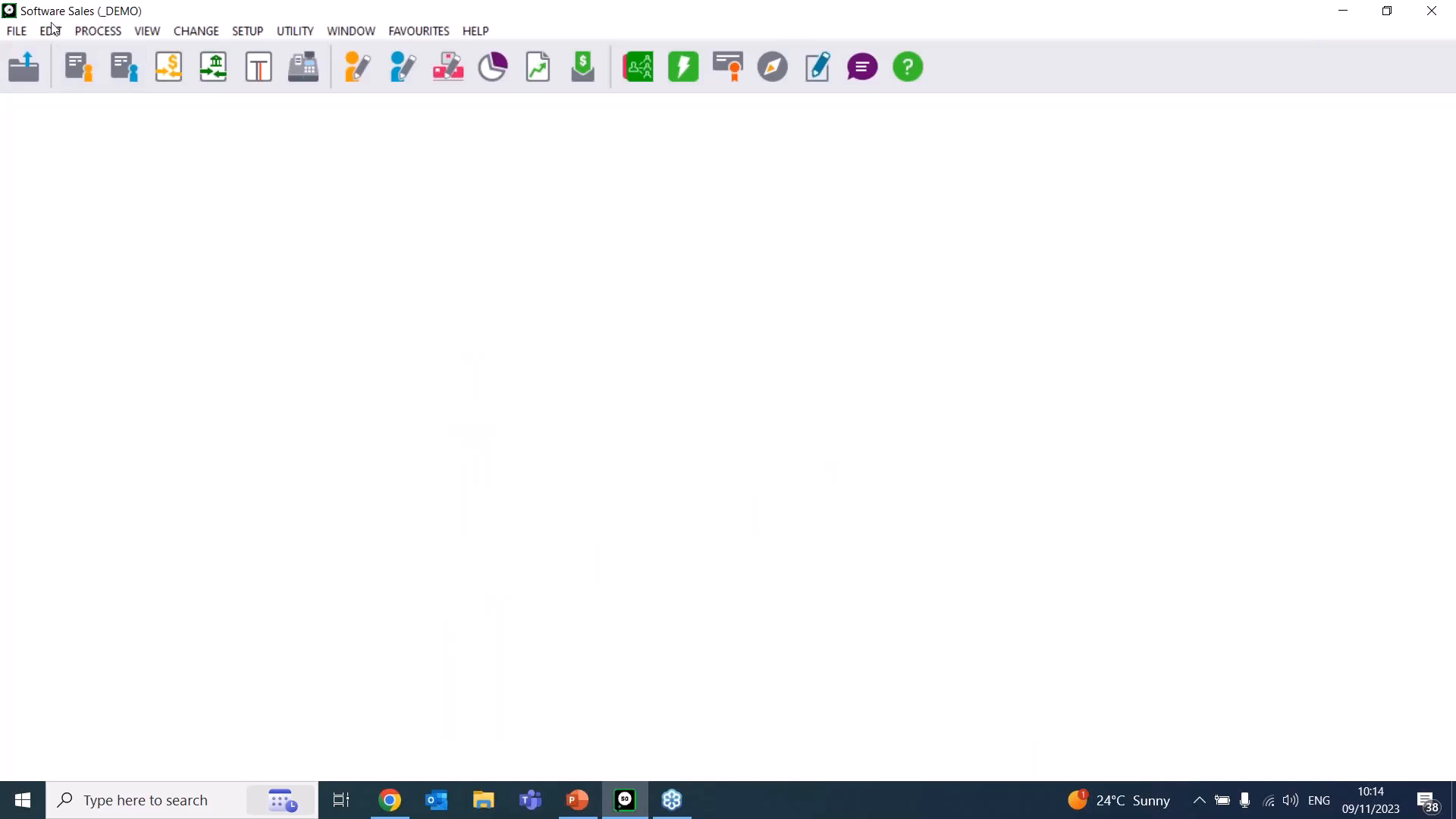
{"action": "left_click", "coordinate": [51, 30]}
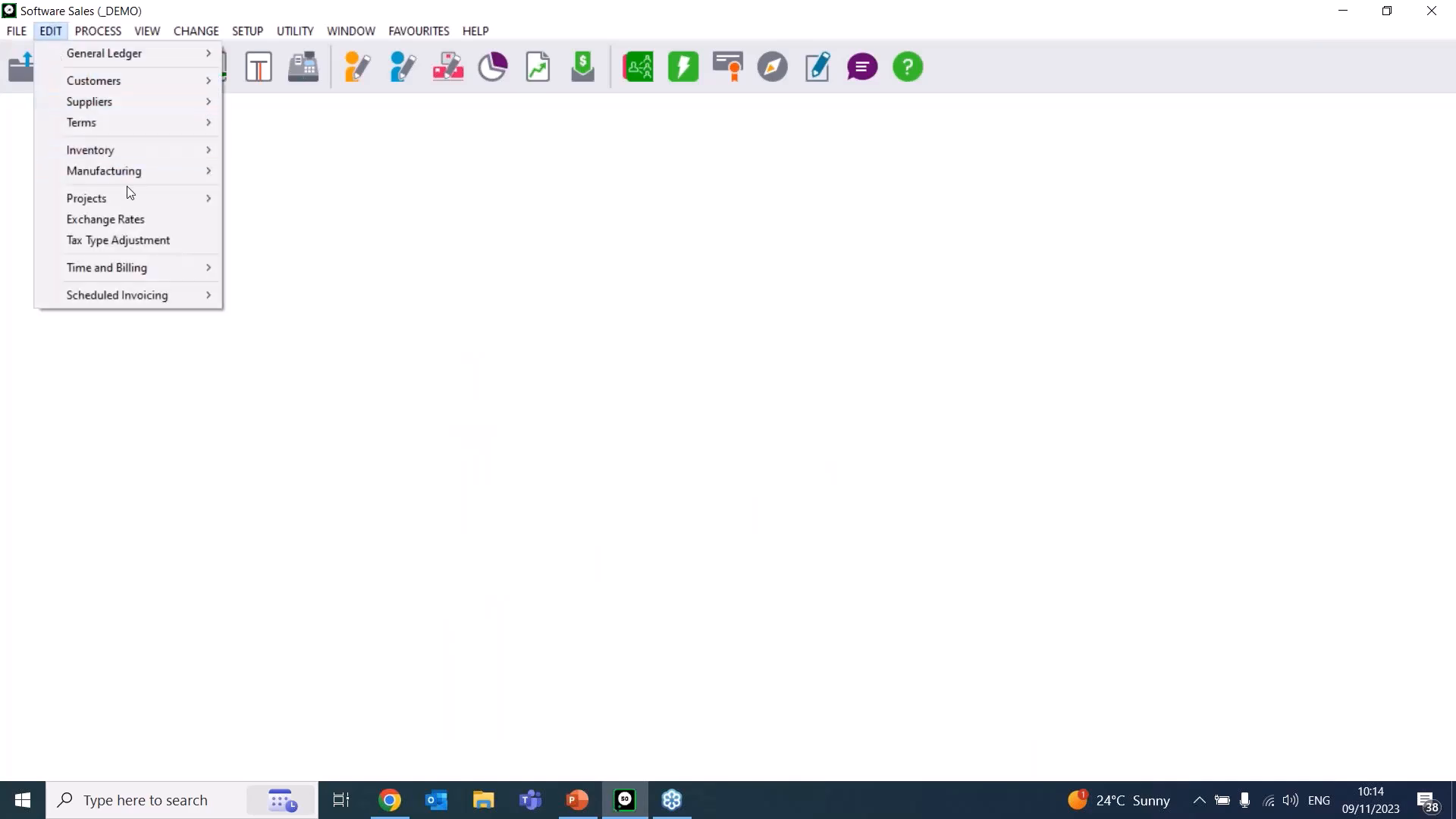
{"action": "mouse_move", "coordinate": [135, 147]}
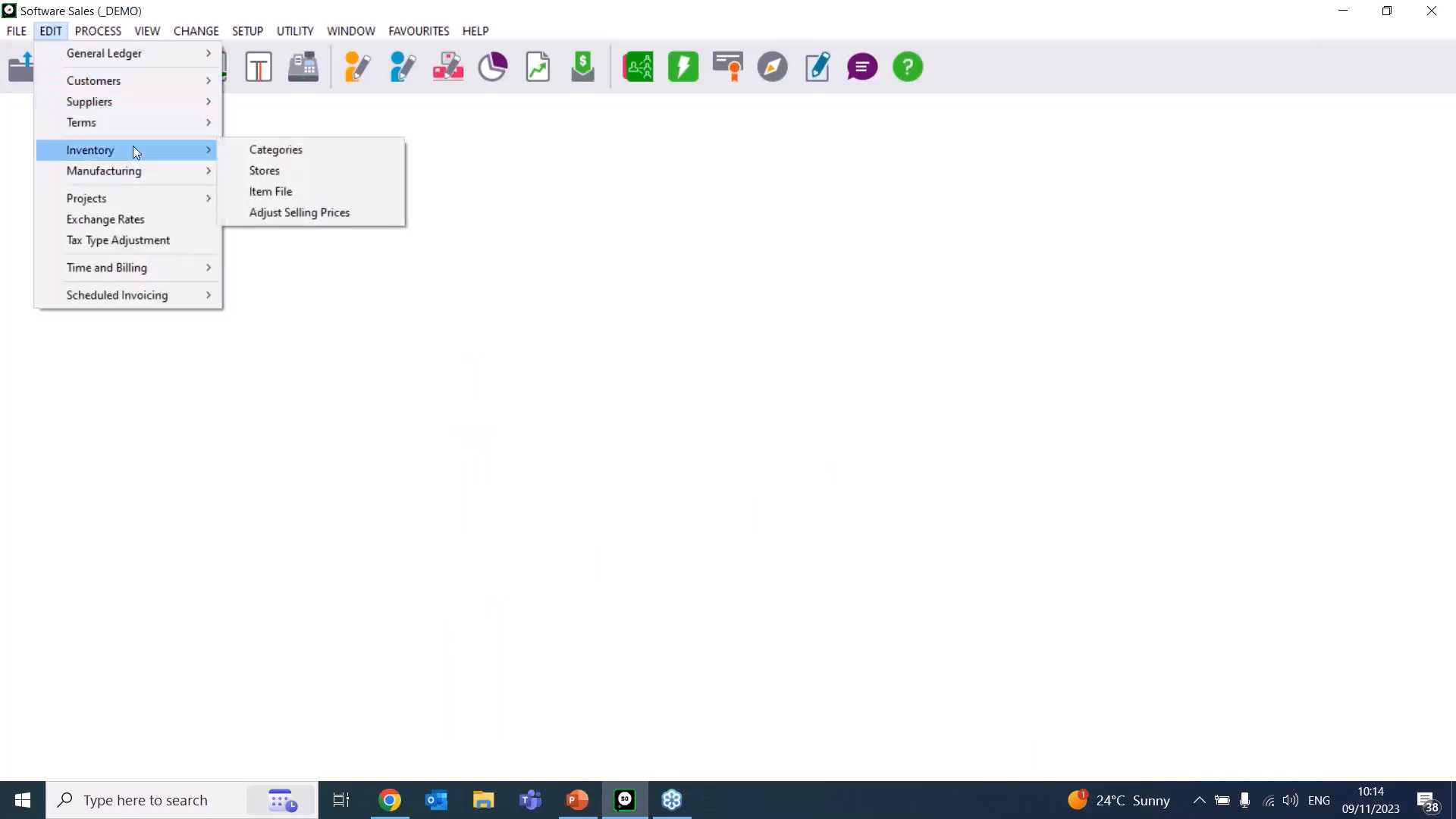
{"action": "left_click", "coordinate": [352, 219]}
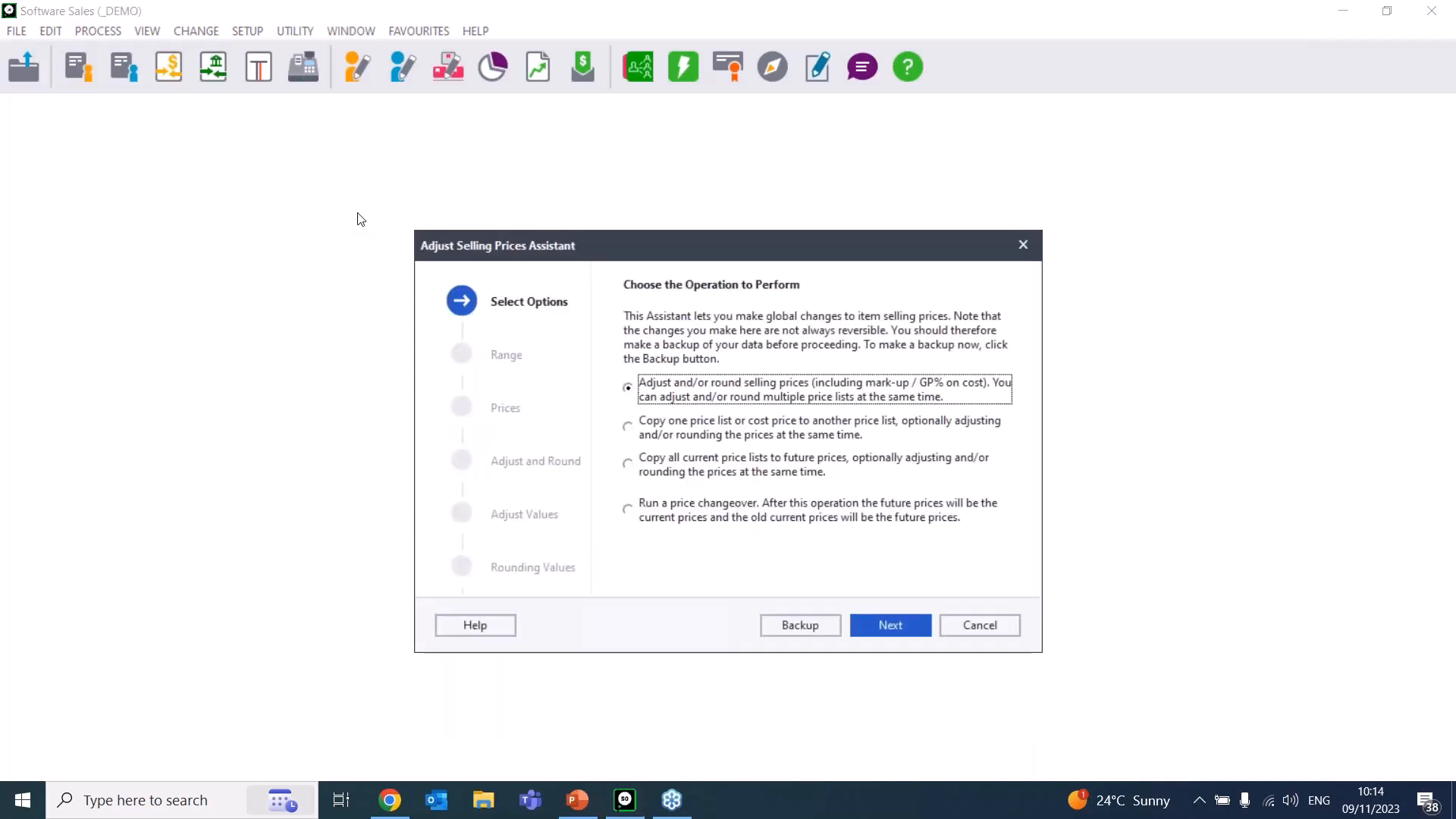
- Select 'Run a price changeover', then cancel the assistant without running it
{"action": "left_click", "coordinate": [694, 509]}
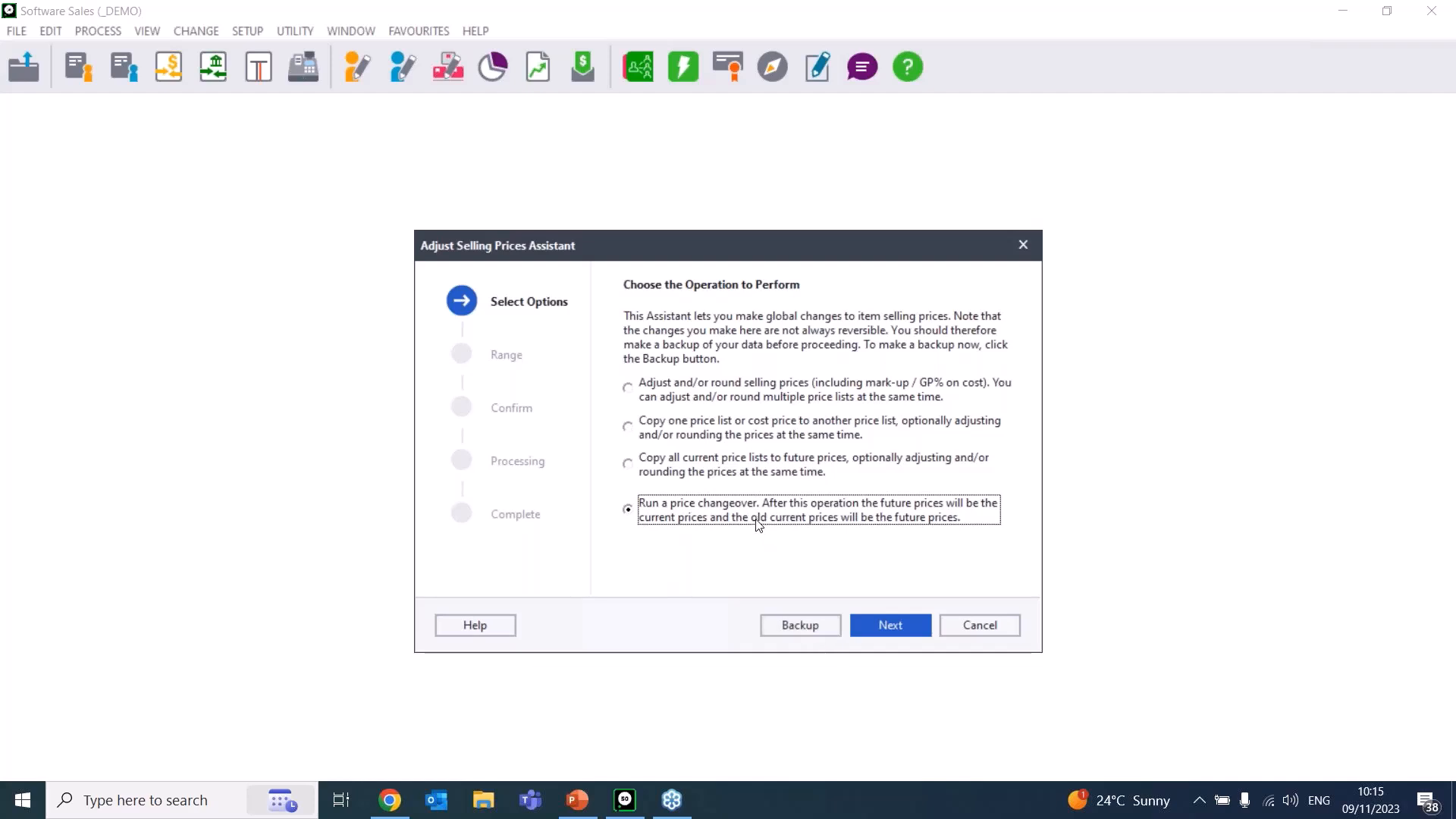
{"action": "left_click", "coordinate": [962, 624]}
{"action": "left_click", "coordinate": [50, 30]}
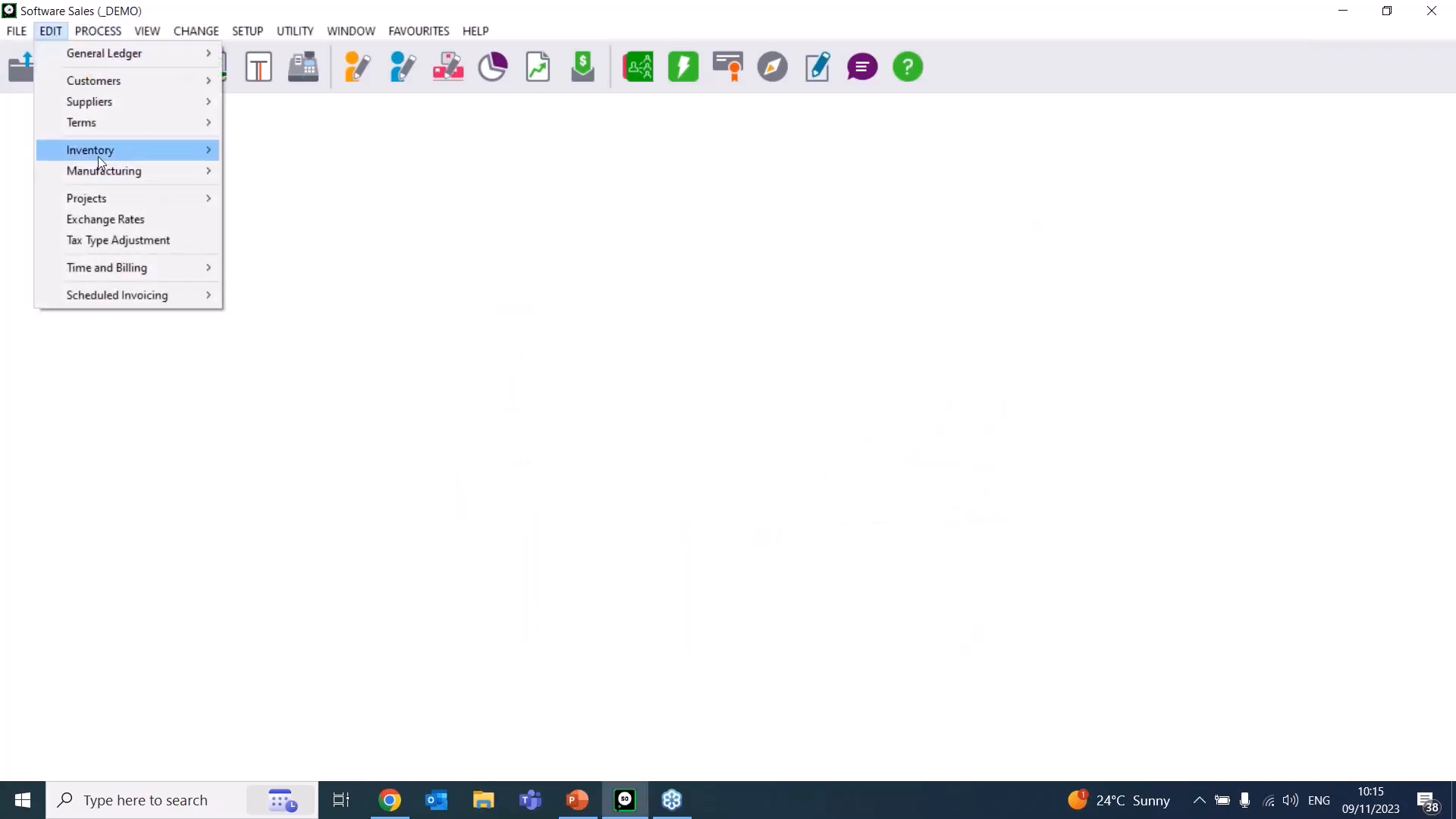
{"action": "mouse_move", "coordinate": [100, 152]}
{"action": "left_click", "coordinate": [305, 189]}
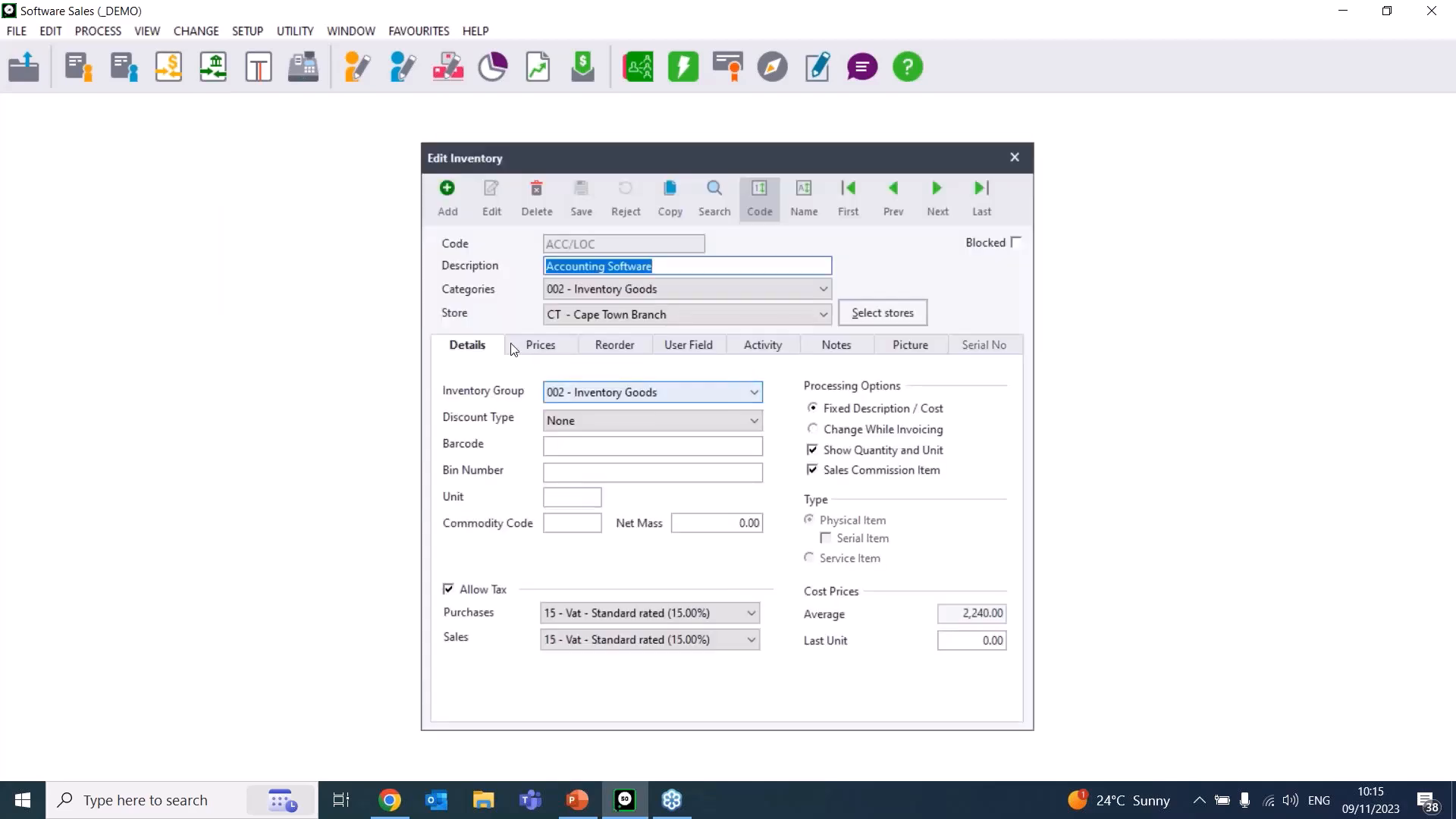
{"action": "left_click", "coordinate": [524, 349]}
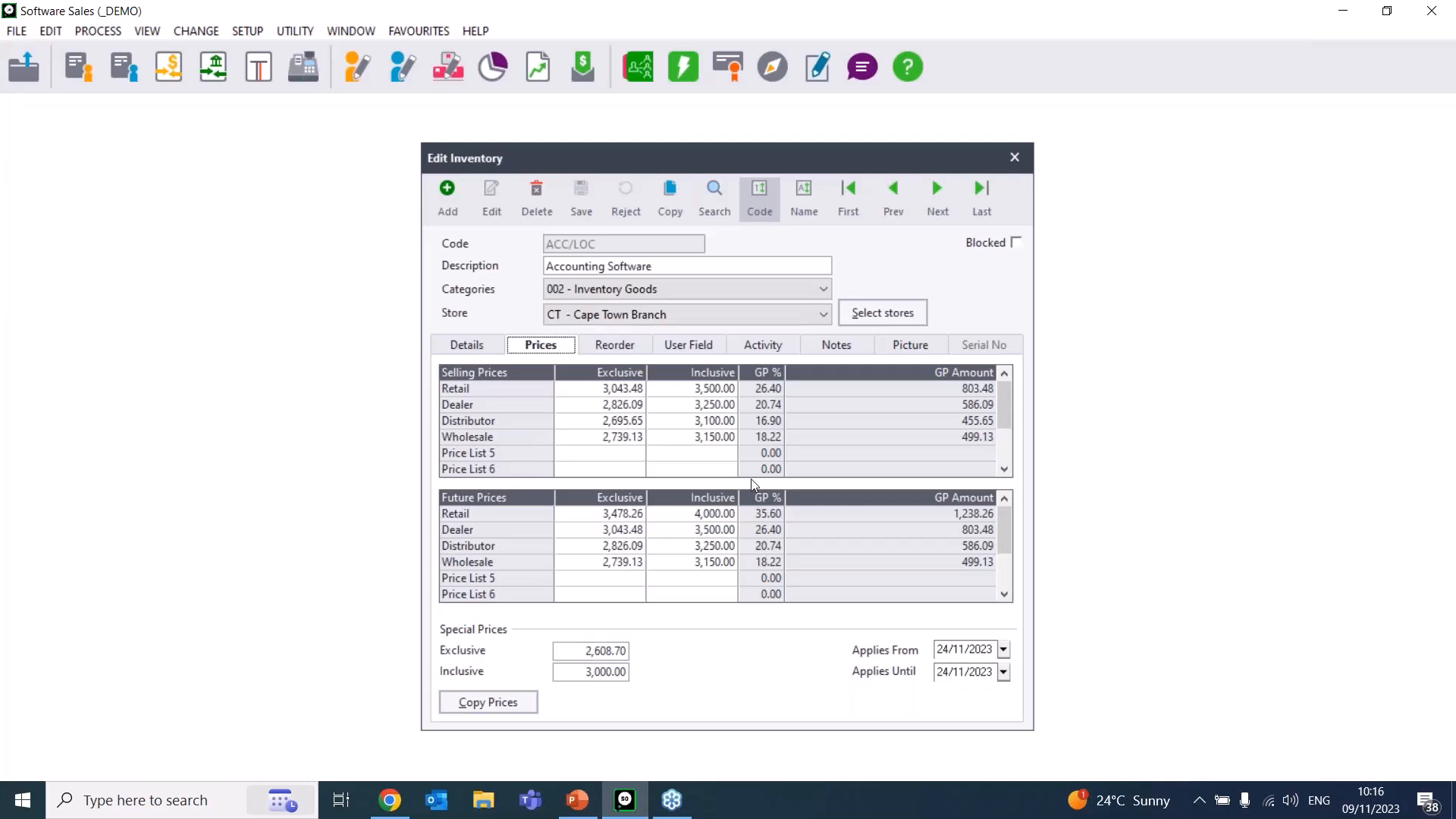
{"action": "left_click", "coordinate": [1013, 159]}
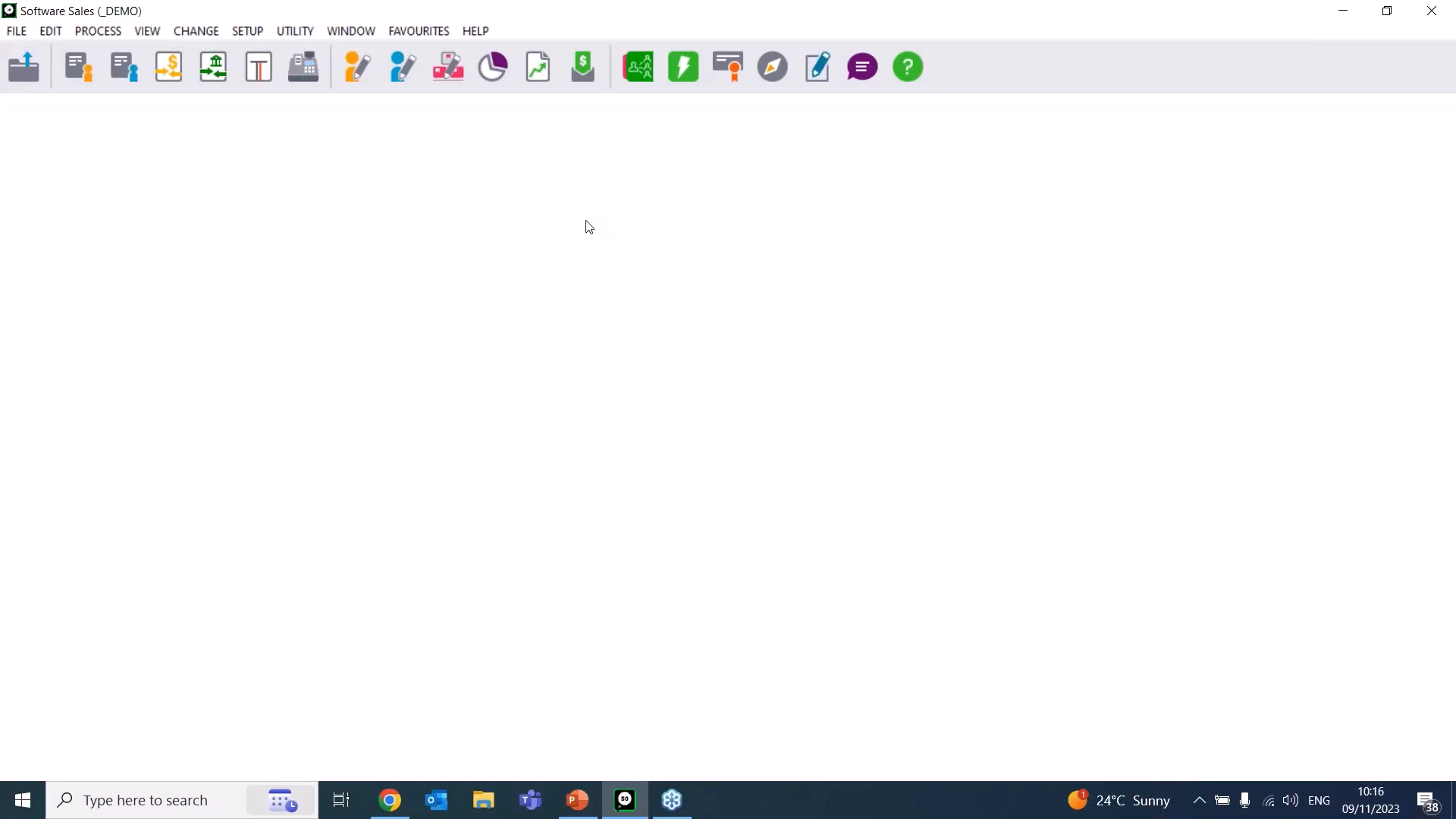
- Open the File > Export / Import window
{"action": "left_click", "coordinate": [50, 34]}
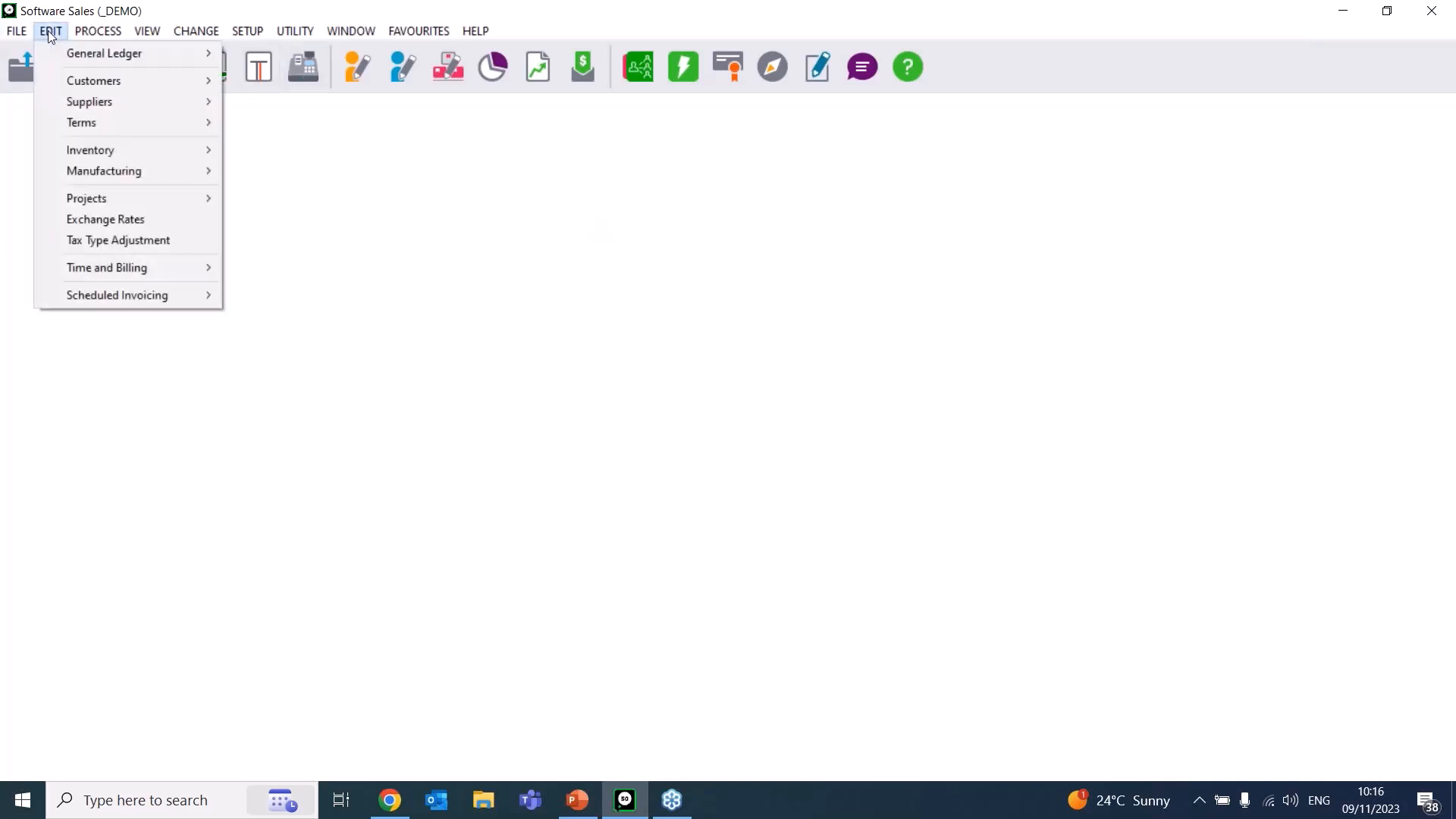
{"action": "left_click", "coordinate": [14, 33]}
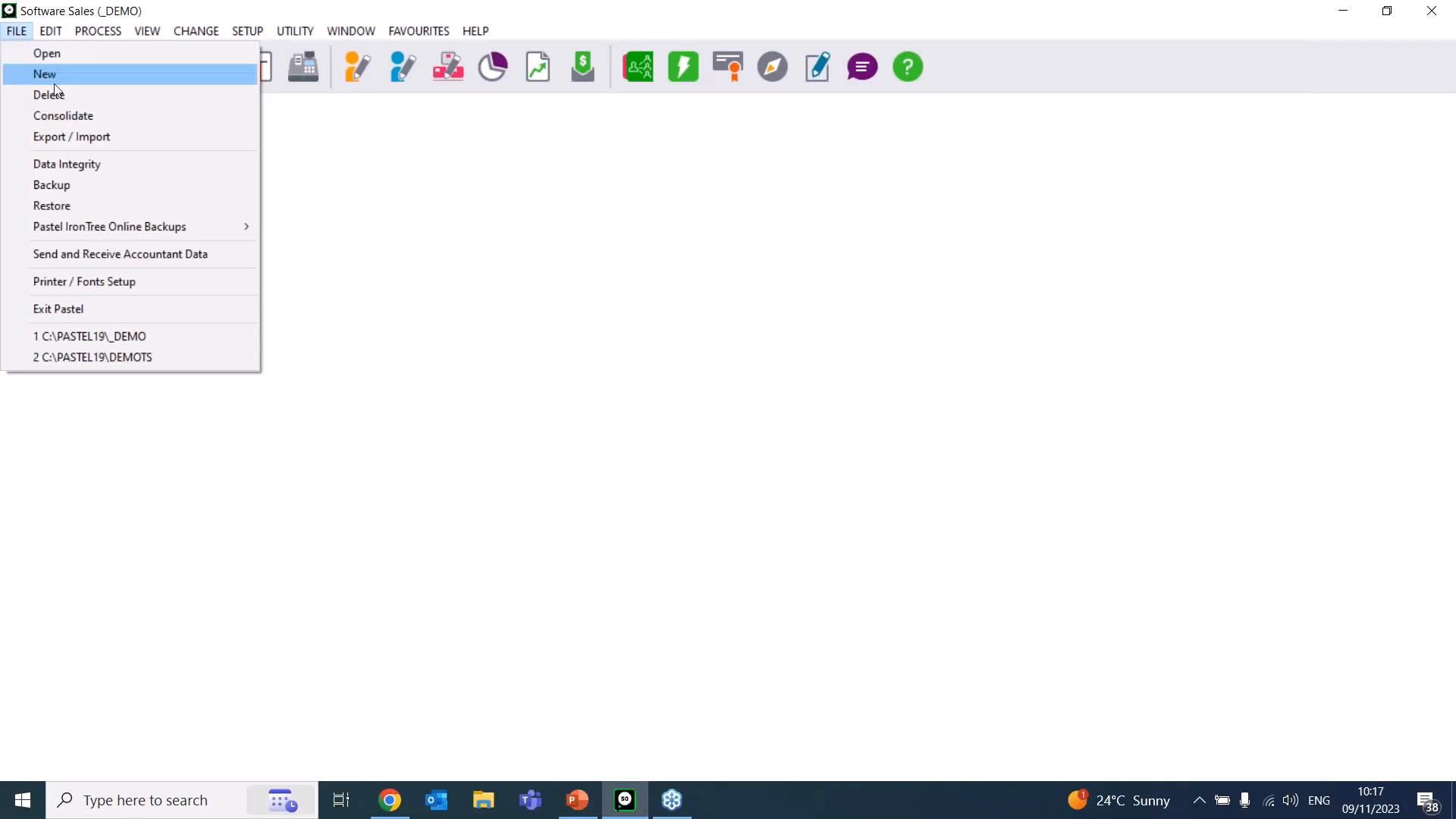
{"action": "left_click", "coordinate": [97, 139]}
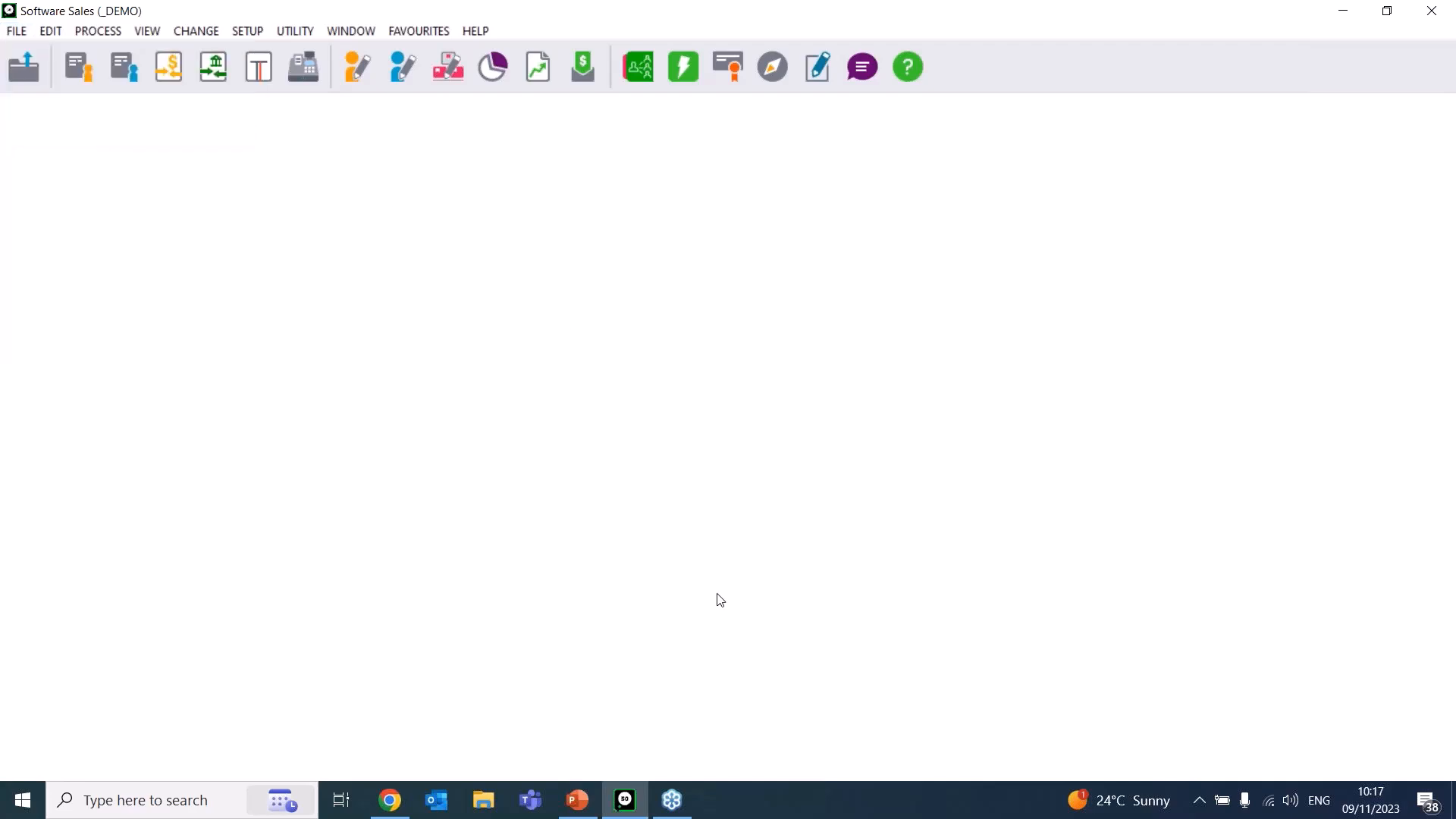
{"action": "left_click", "coordinate": [867, 446]}
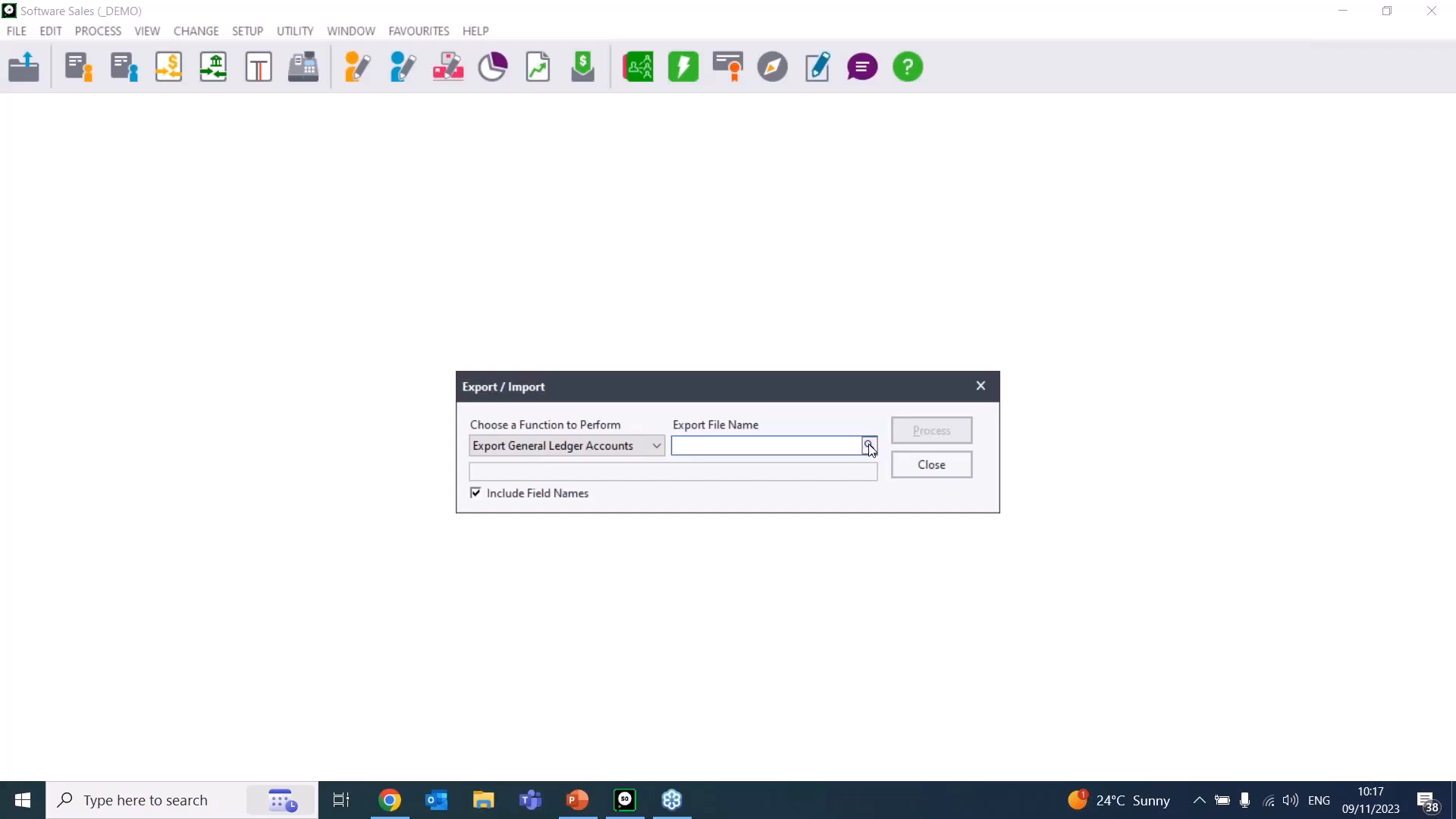
{"action": "left_click", "coordinate": [869, 447]}
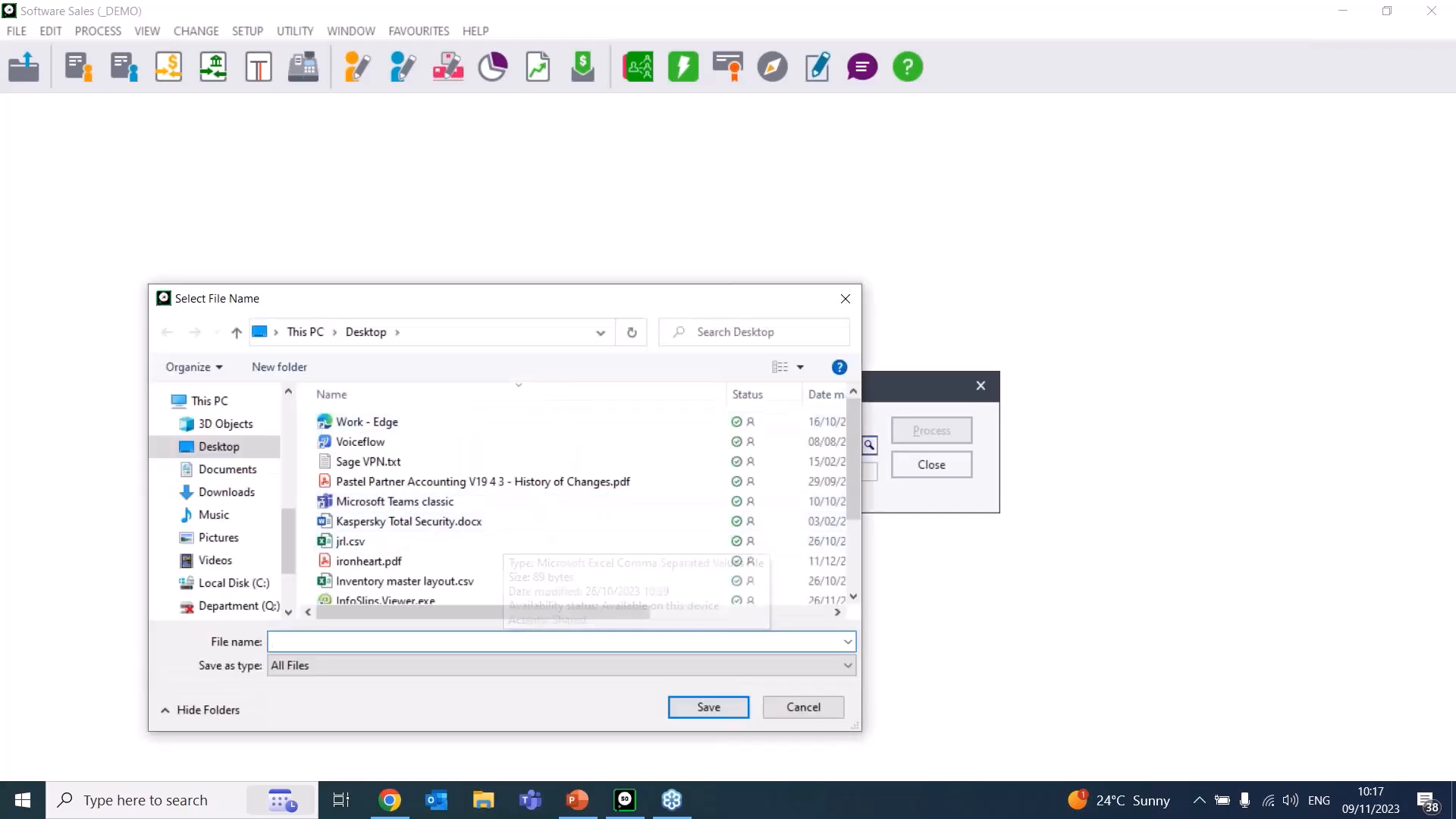
{"action": "left_click", "coordinate": [848, 299]}
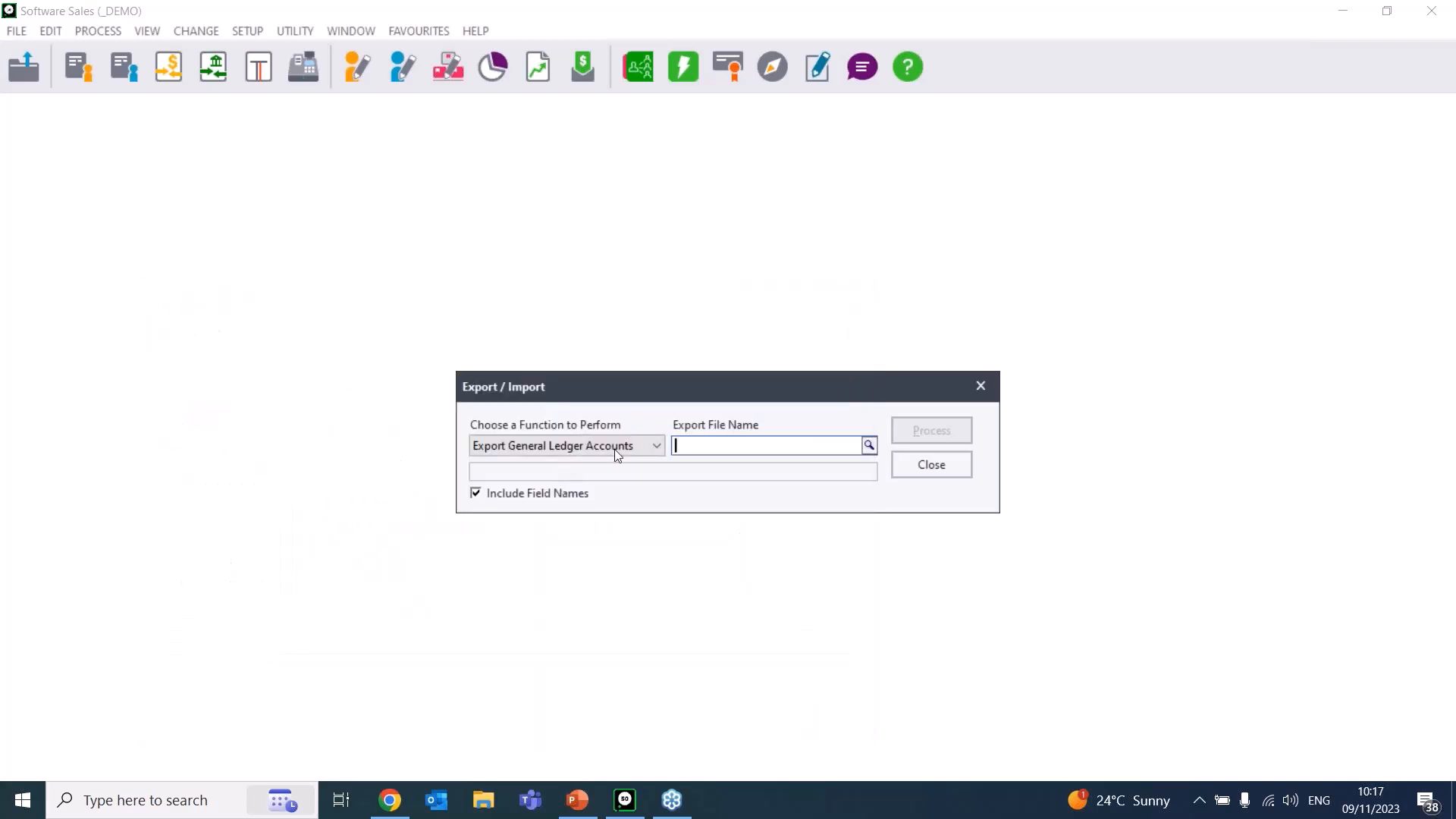
- Choose Export Selling Prices and enter Selling prices.csv as the export file name
{"action": "left_click", "coordinate": [657, 443]}
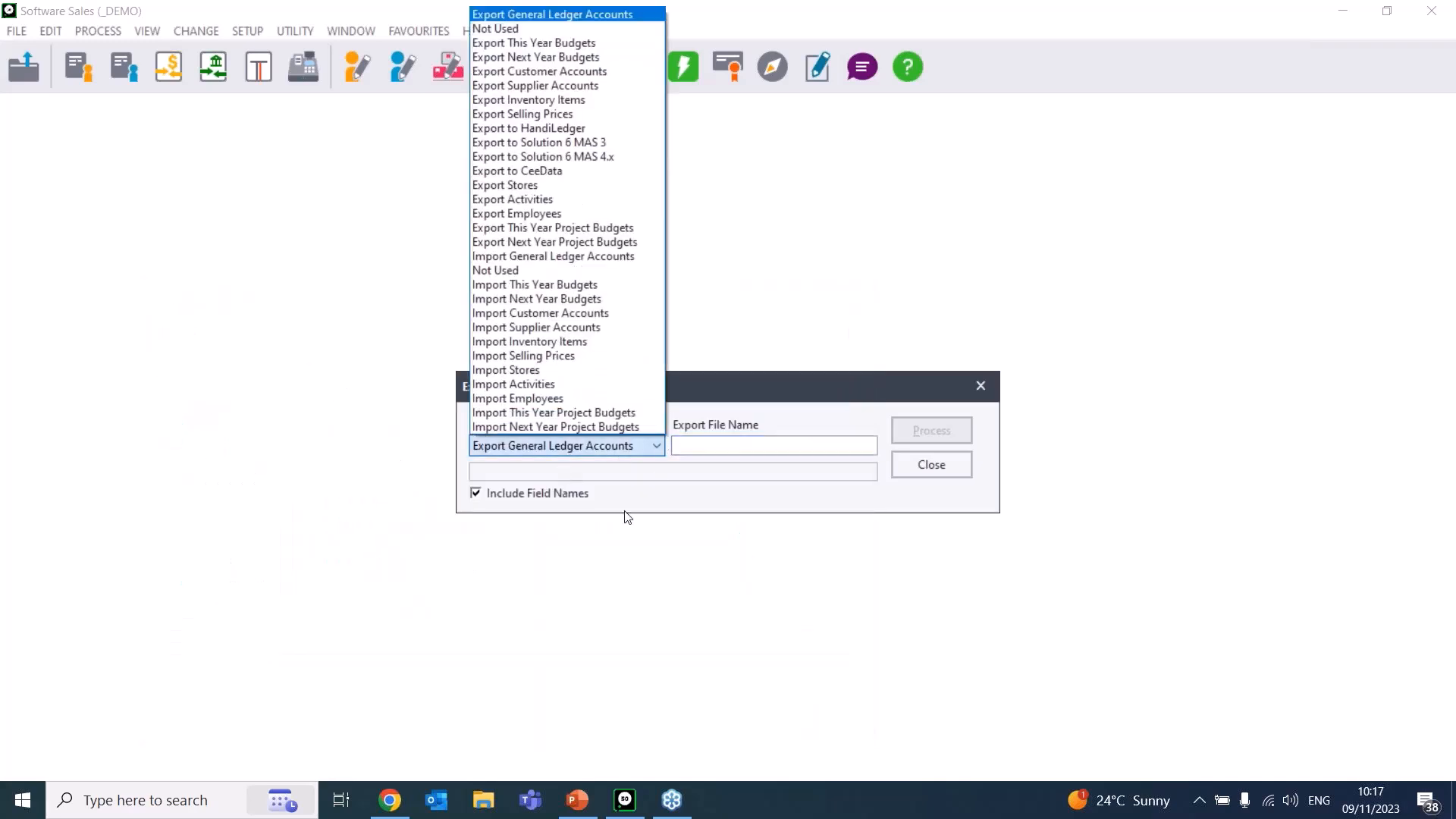
{"action": "left_click", "coordinate": [587, 357]}
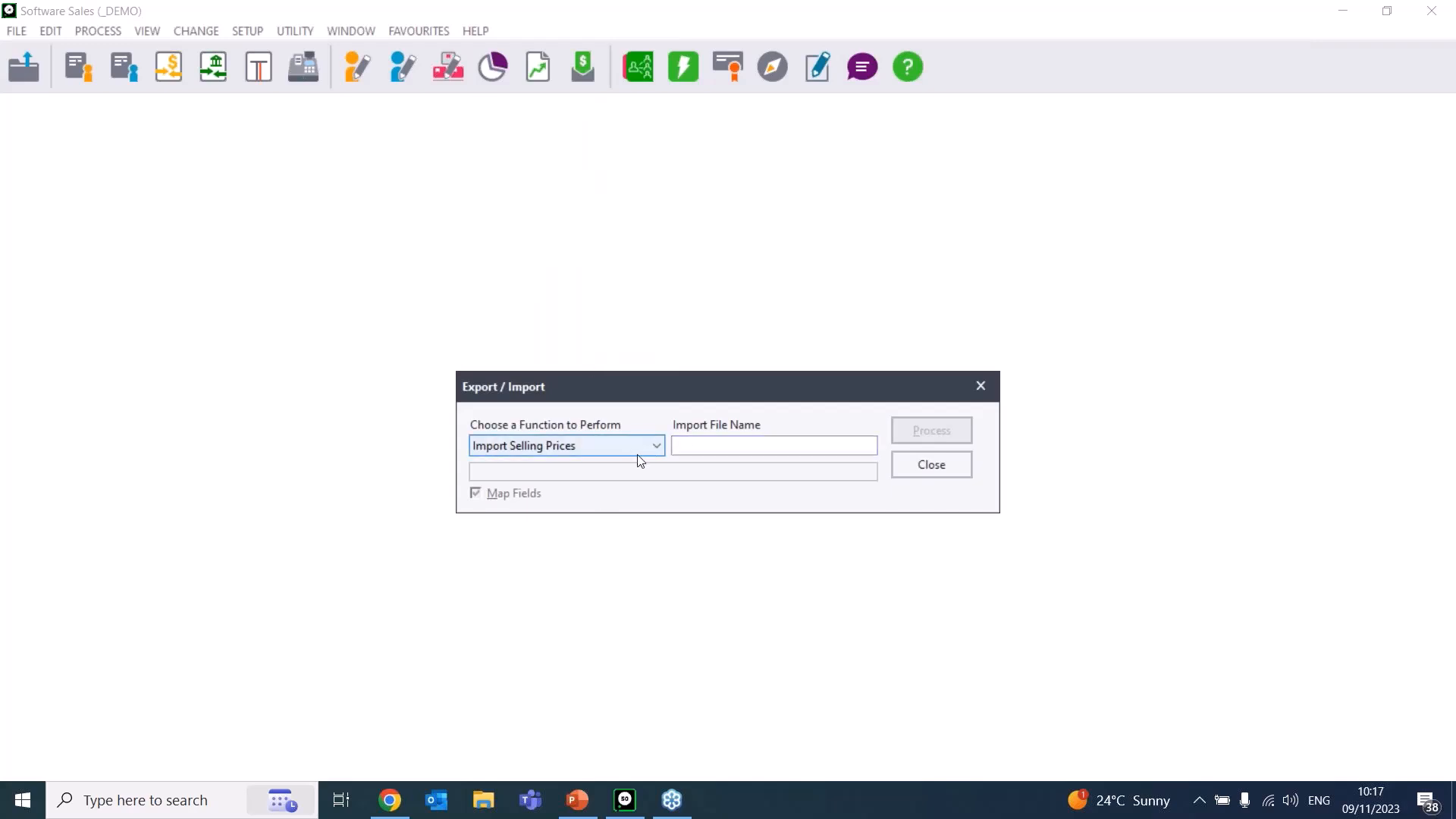
{"action": "left_click", "coordinate": [662, 445]}
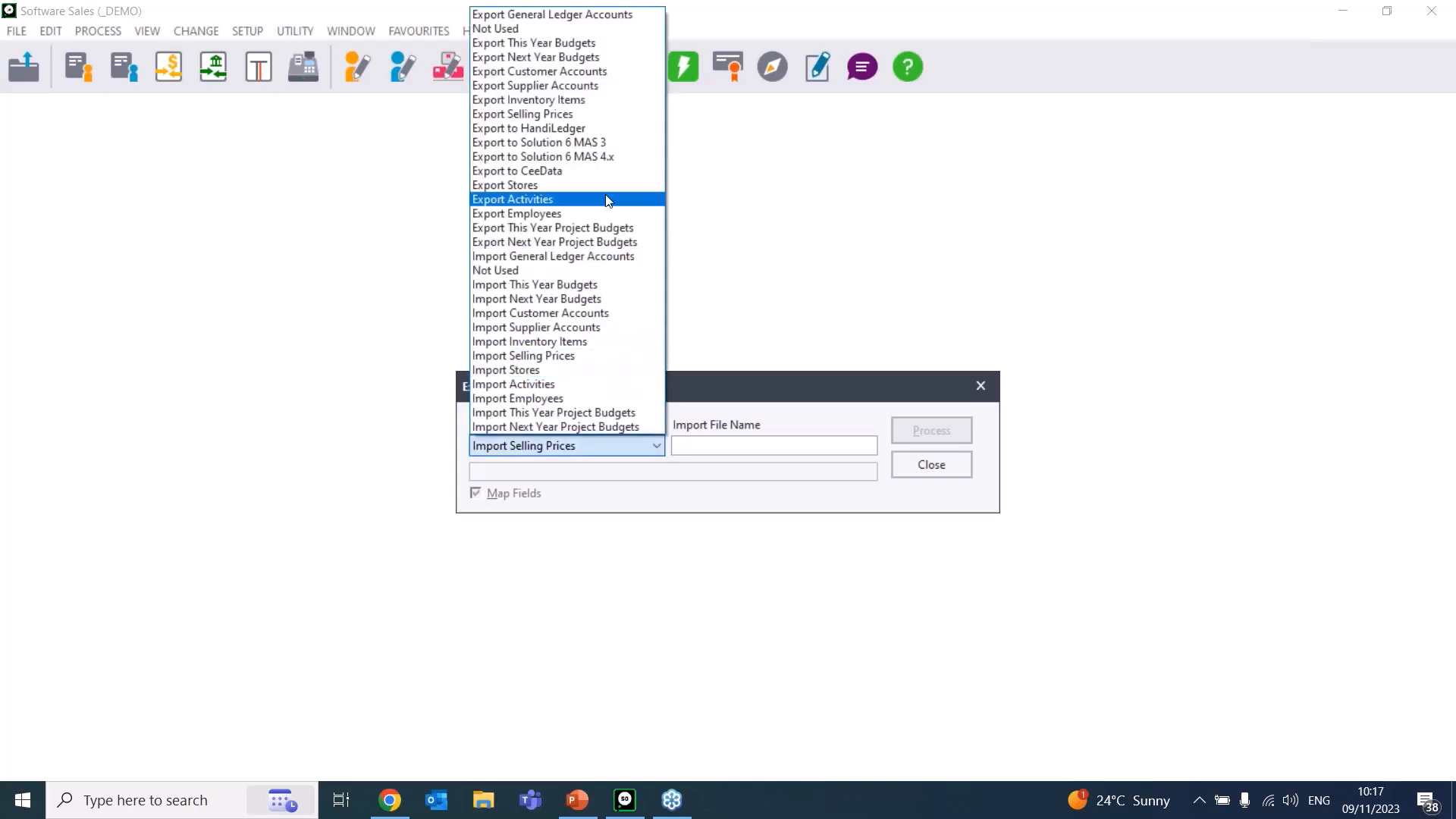
{"action": "left_click", "coordinate": [596, 113]}
{"action": "left_click", "coordinate": [724, 446]}
{"action": "type", "text": "Sel"}
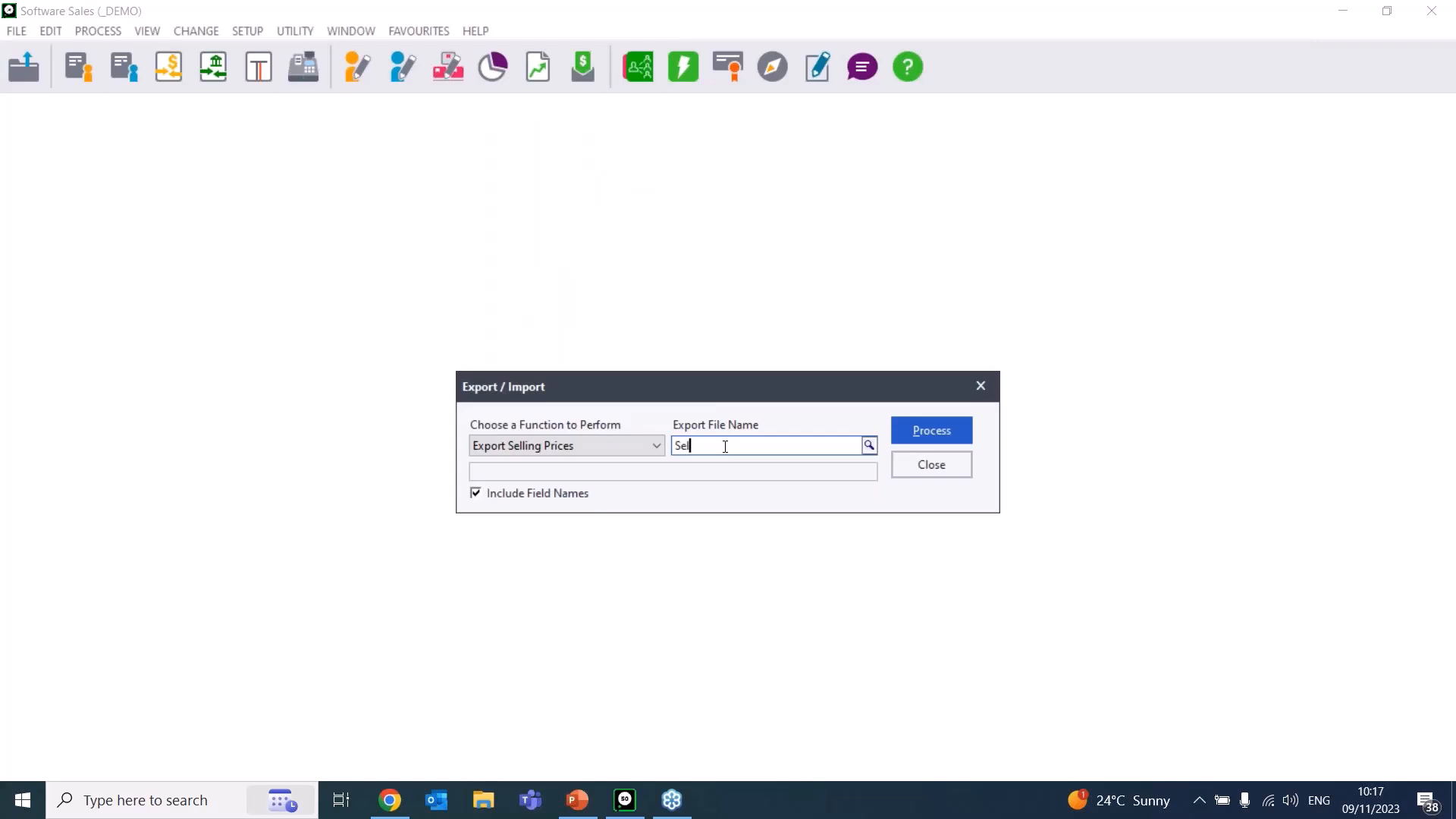
{"action": "type", "text": "ling prices.csv"}
- Point the export file at selling prices.csv on the Desktop through the save dialog
{"action": "left_click", "coordinate": [869, 445]}
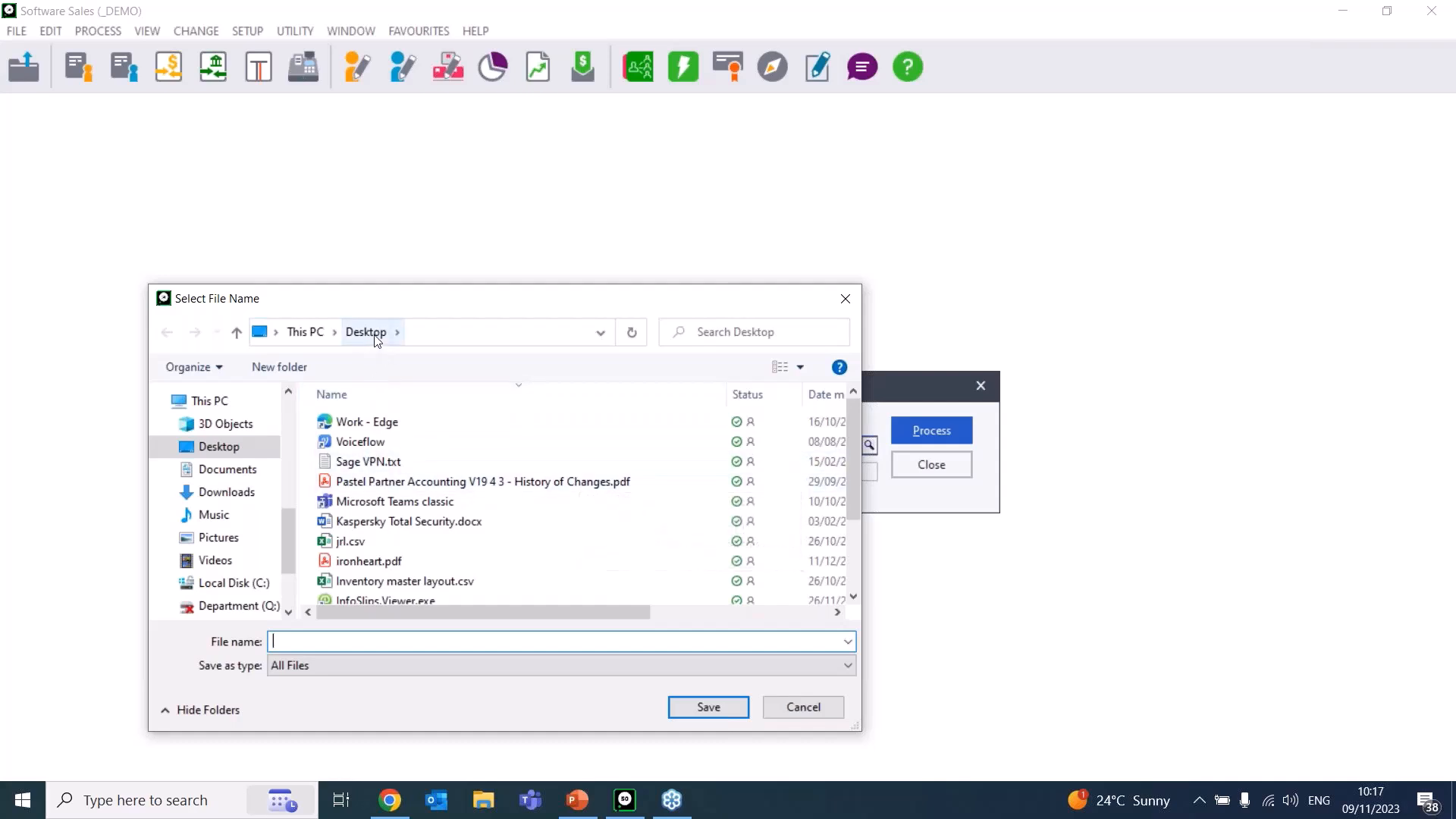
{"action": "left_click", "coordinate": [245, 445]}
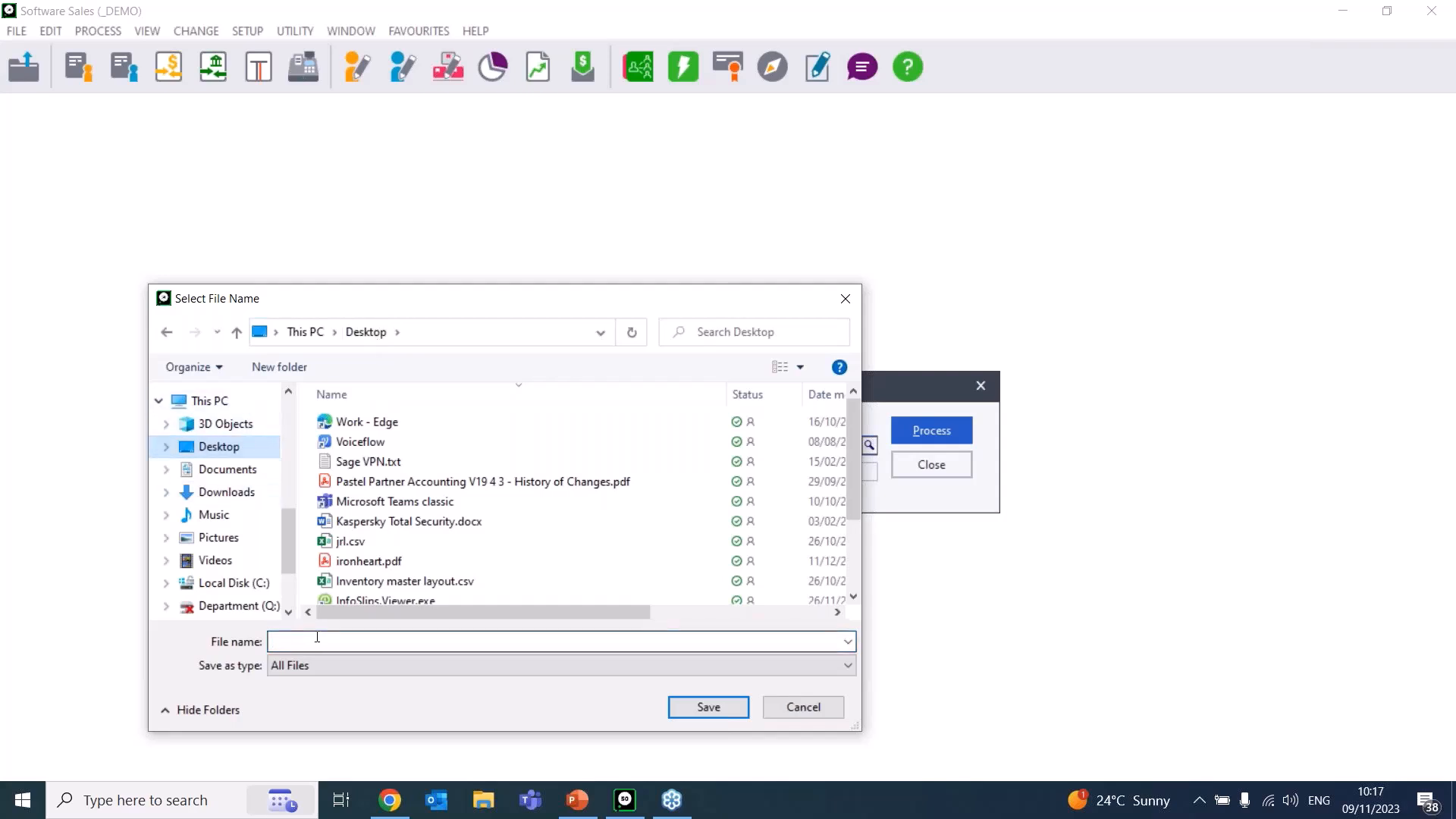
{"action": "key", "text": "s"}
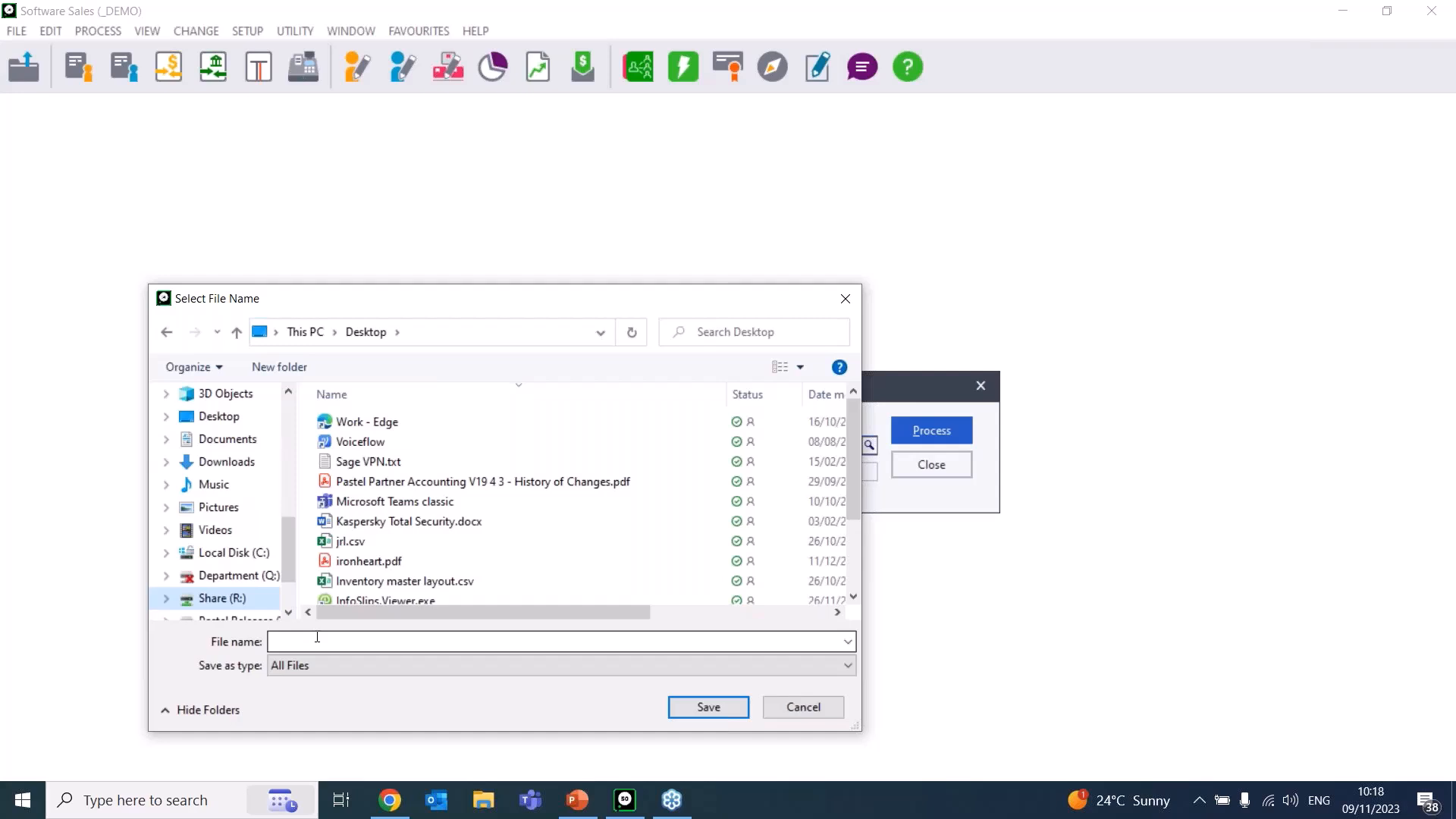
{"action": "left_click", "coordinate": [317, 636]}
{"action": "type", "text": "selli"}
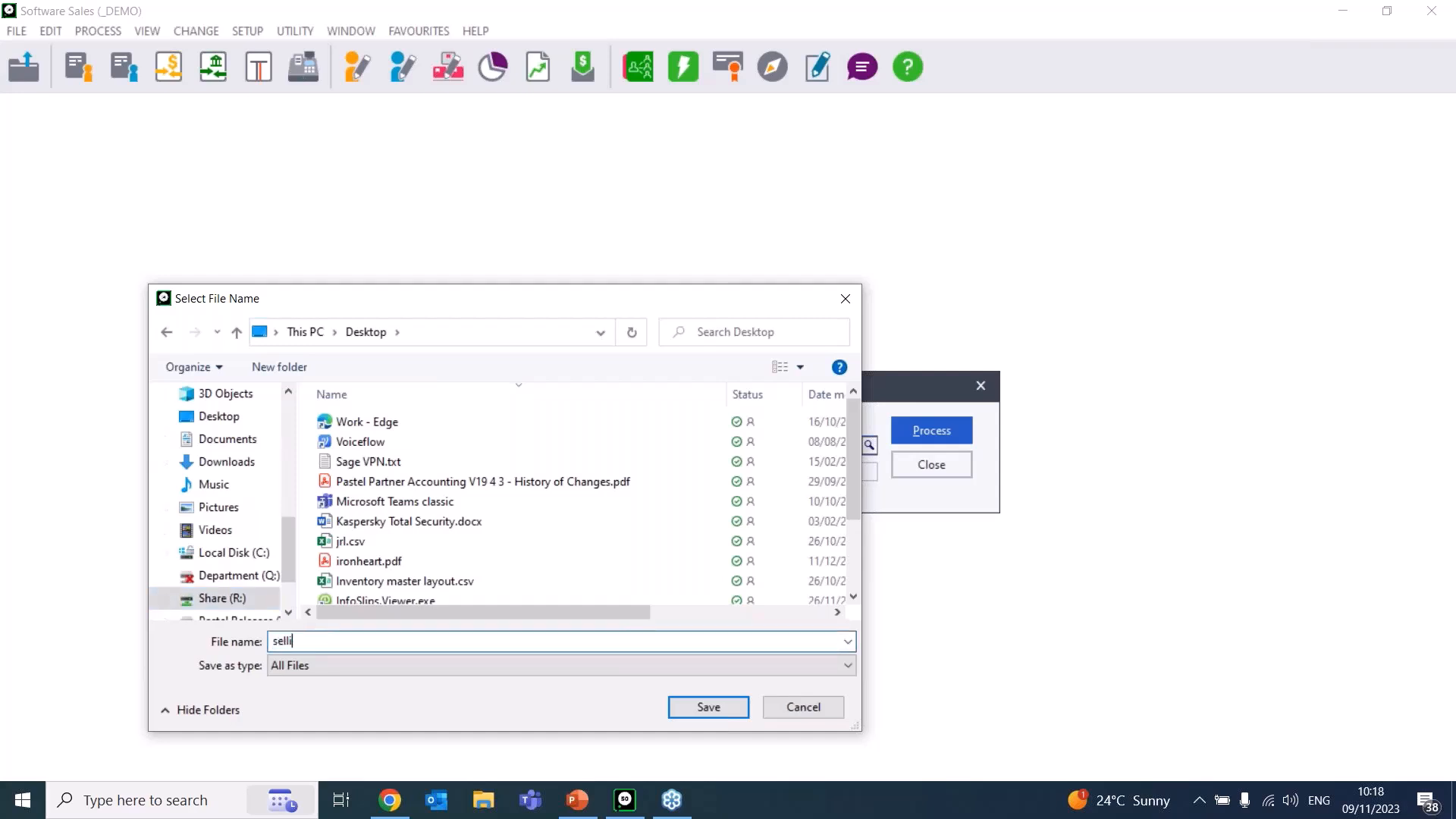
{"action": "type", "text": "ng prices.csv"}
{"action": "left_click", "coordinate": [709, 709]}
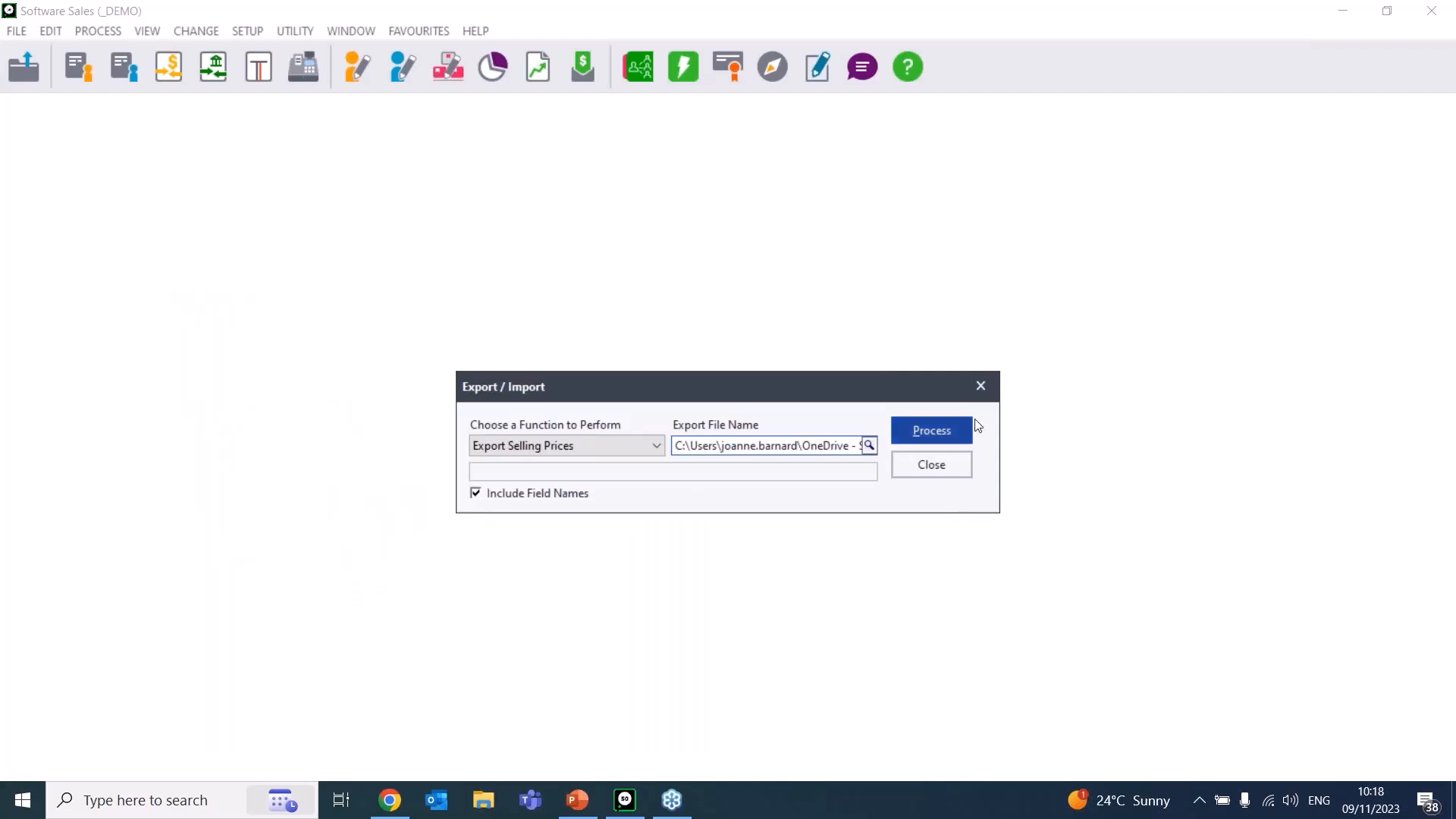
- Run the selling prices export with Blocked / Unblocked set to Both, exporting 27 records
{"action": "left_click", "coordinate": [930, 426]}
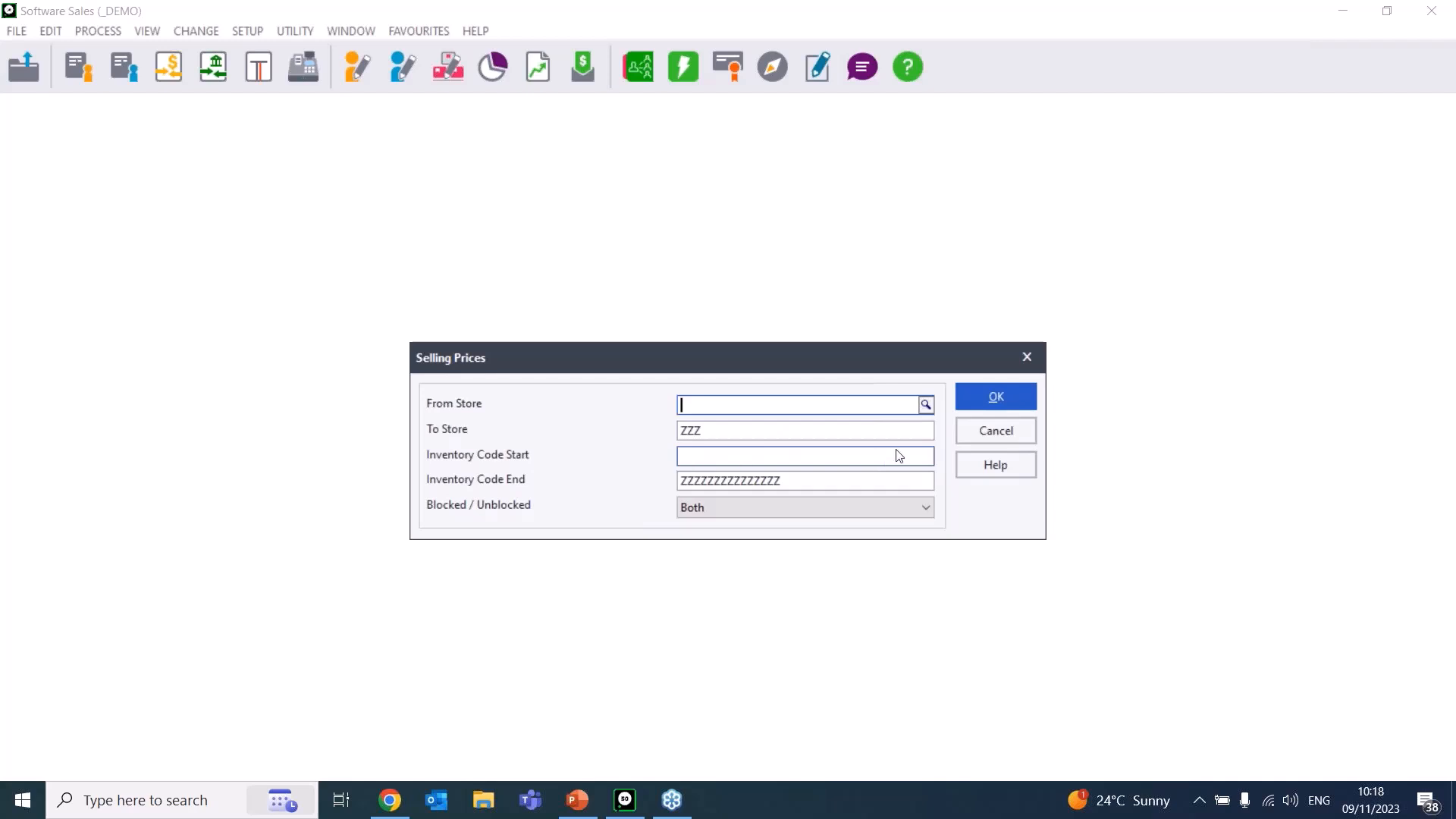
{"action": "left_click", "coordinate": [781, 509]}
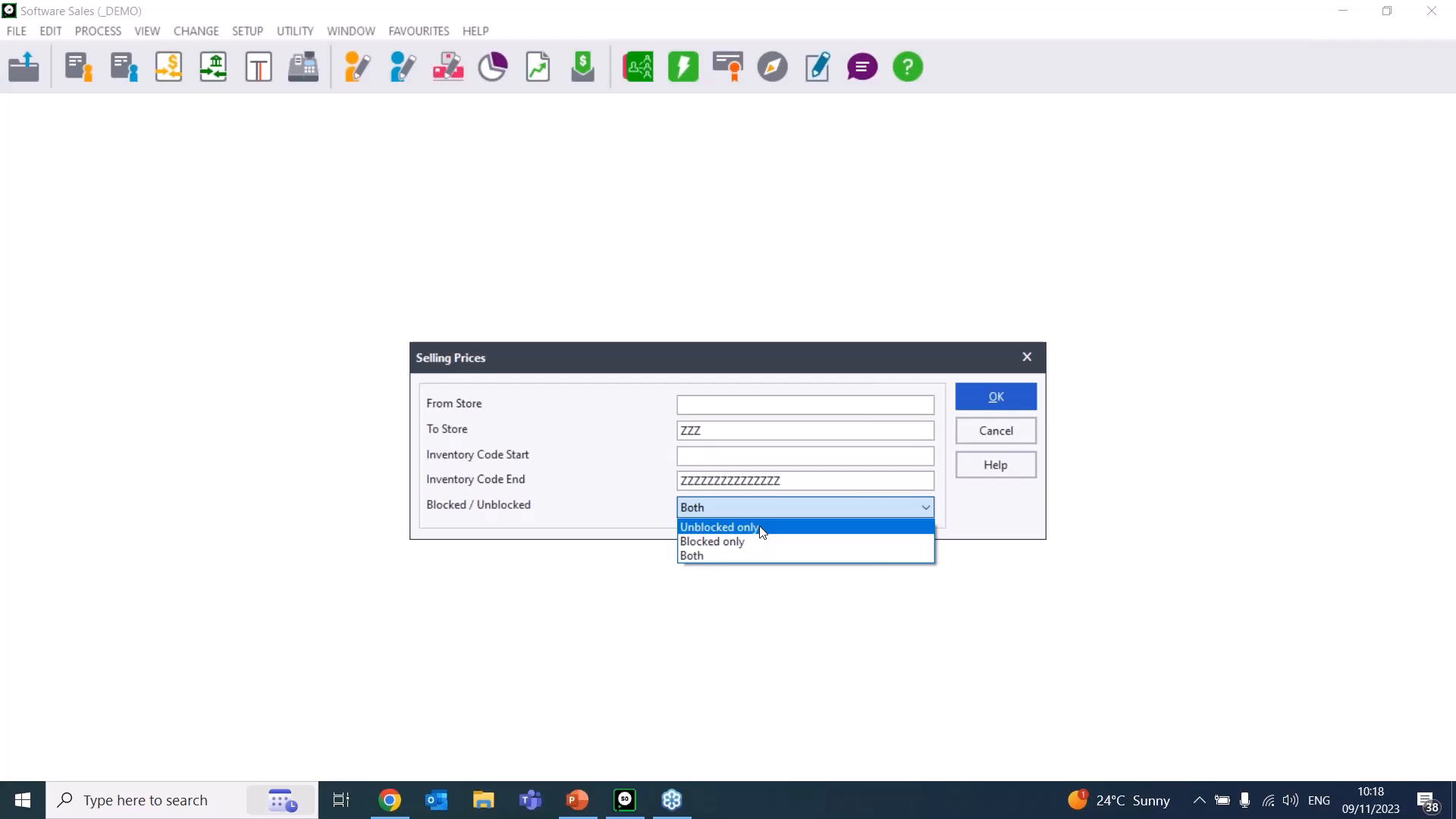
{"action": "left_click", "coordinate": [717, 558]}
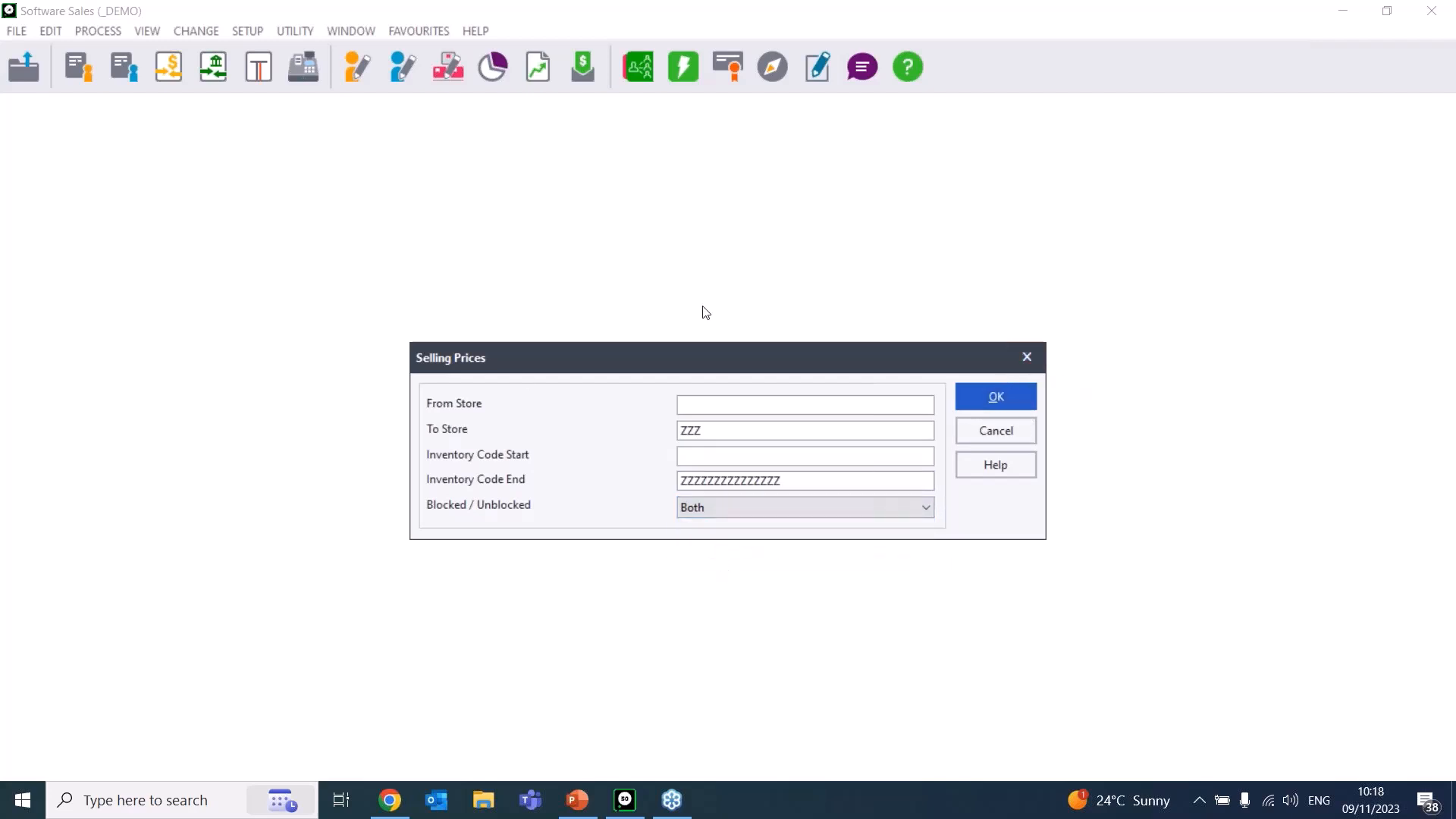
{"action": "left_click", "coordinate": [992, 402]}
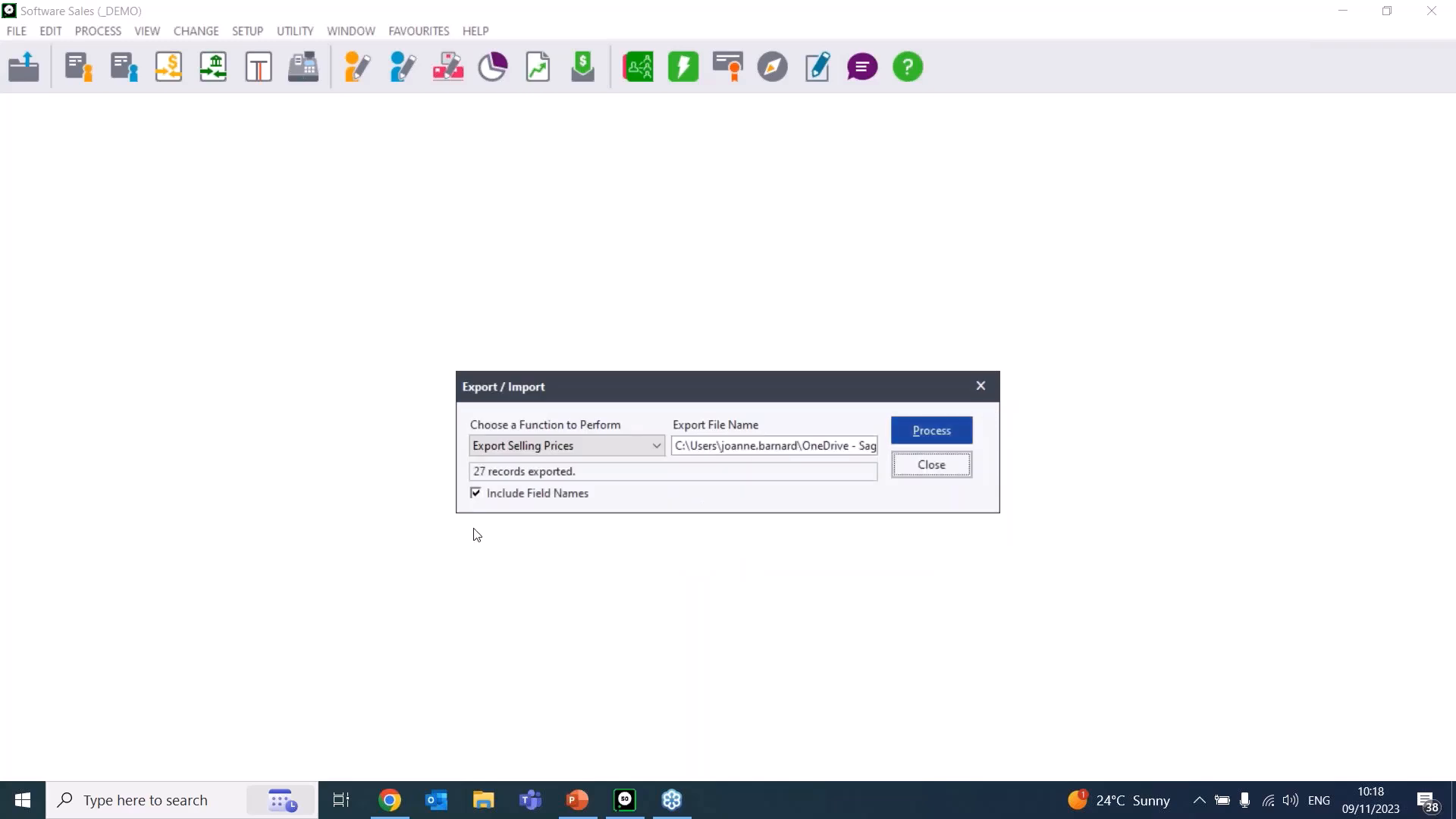
- Close Export / Import, minimise Pastel and Chrome, and open selling prices.csv from the Desktop
{"action": "left_click", "coordinate": [946, 466]}
{"action": "left_click", "coordinate": [1346, 11]}
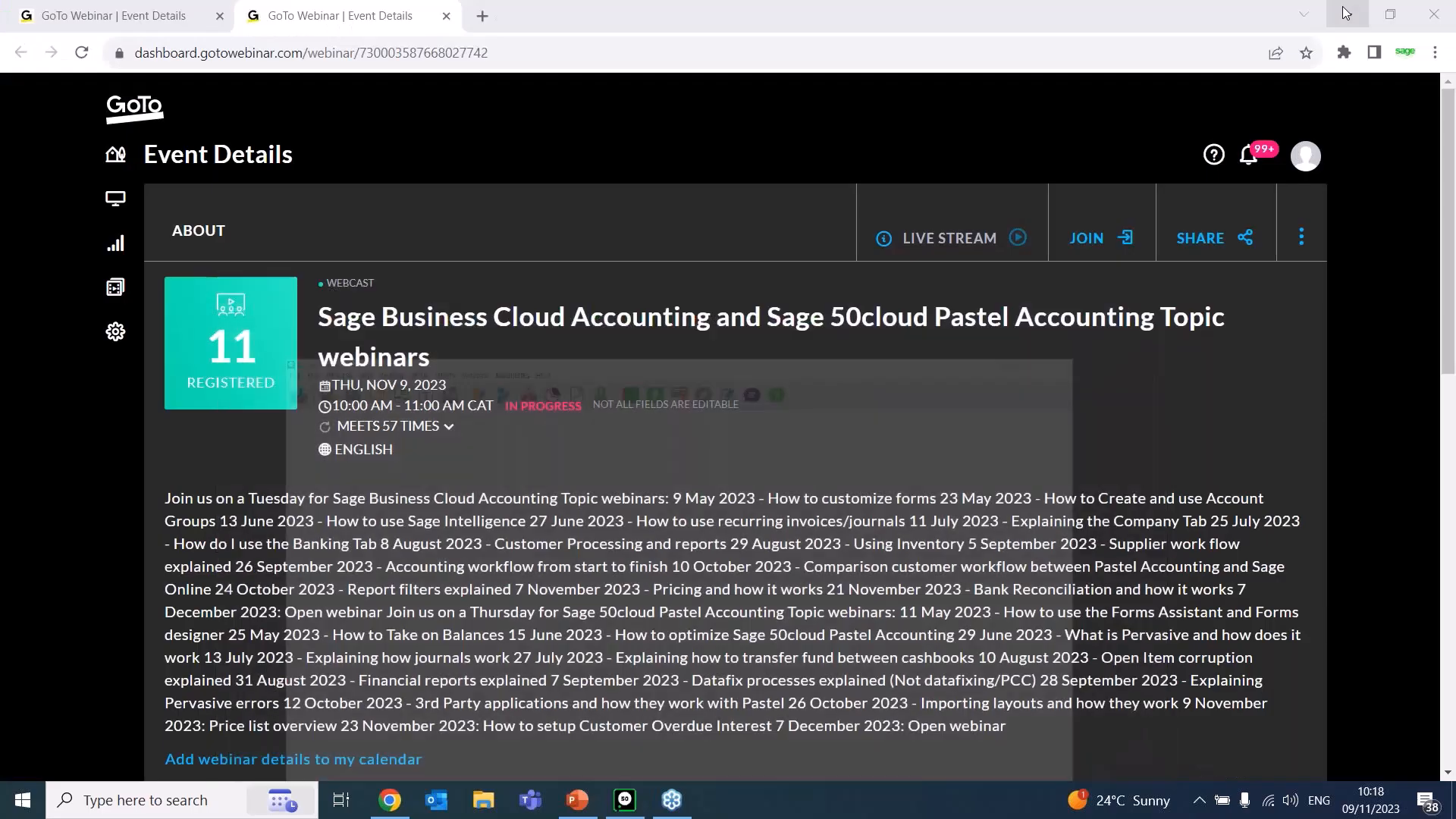
{"action": "left_click", "coordinate": [1342, 8]}
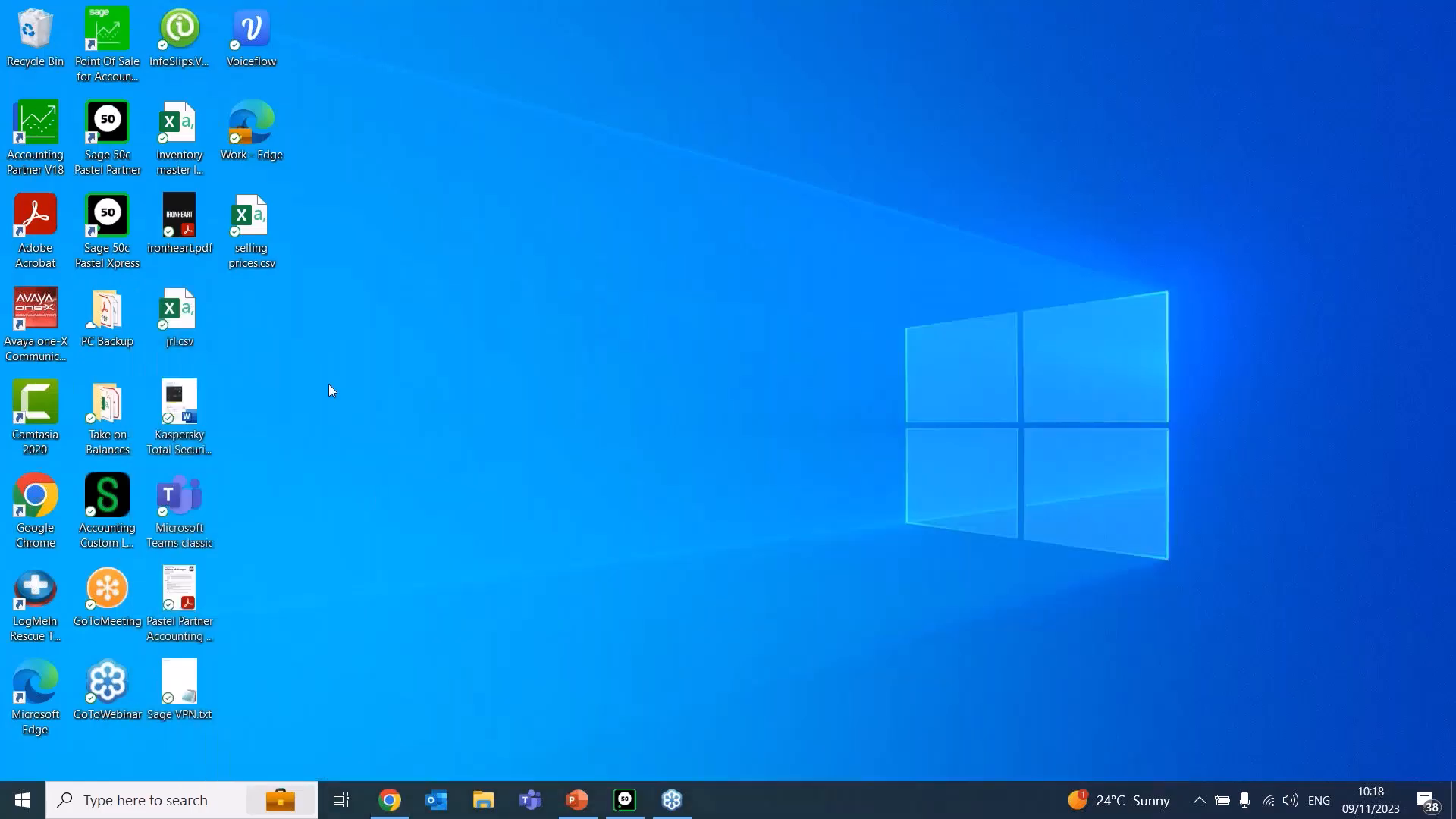
{"action": "double_click", "coordinate": [244, 230]}
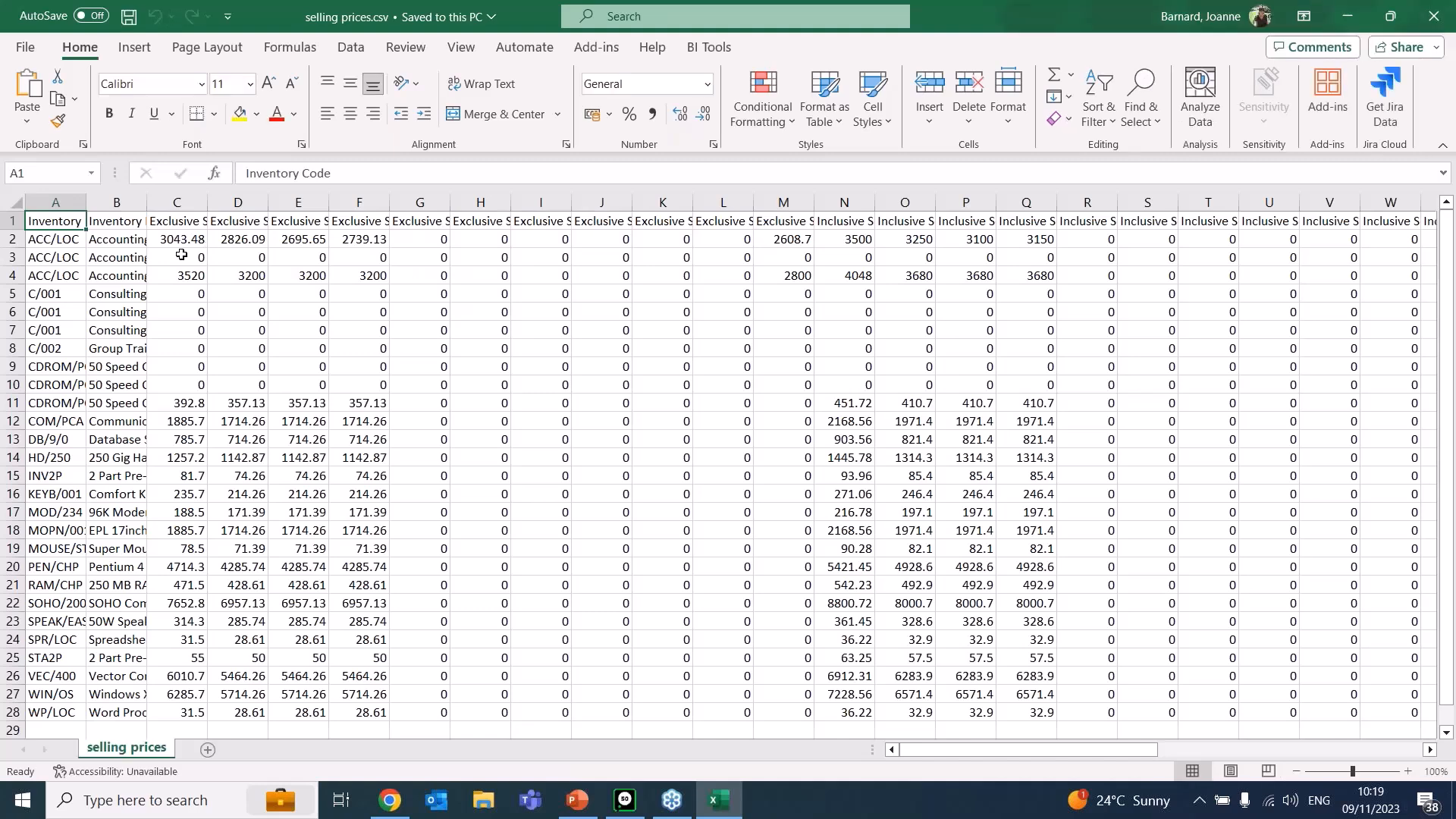
- Autofit columns C to F and N so the selling price headings are readable
{"action": "double_click", "coordinate": [207, 202]}
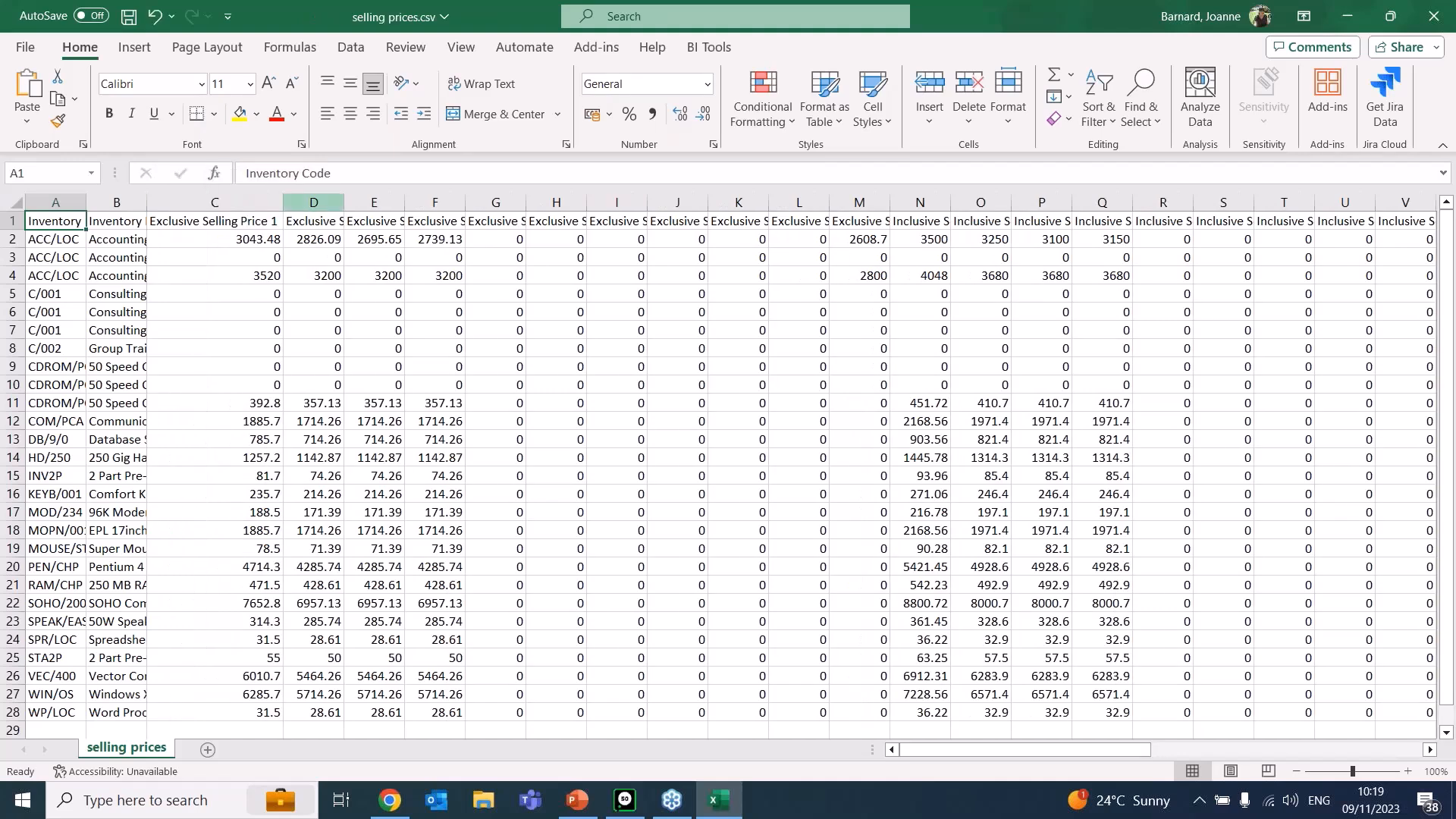
{"action": "double_click", "coordinate": [343, 201]}
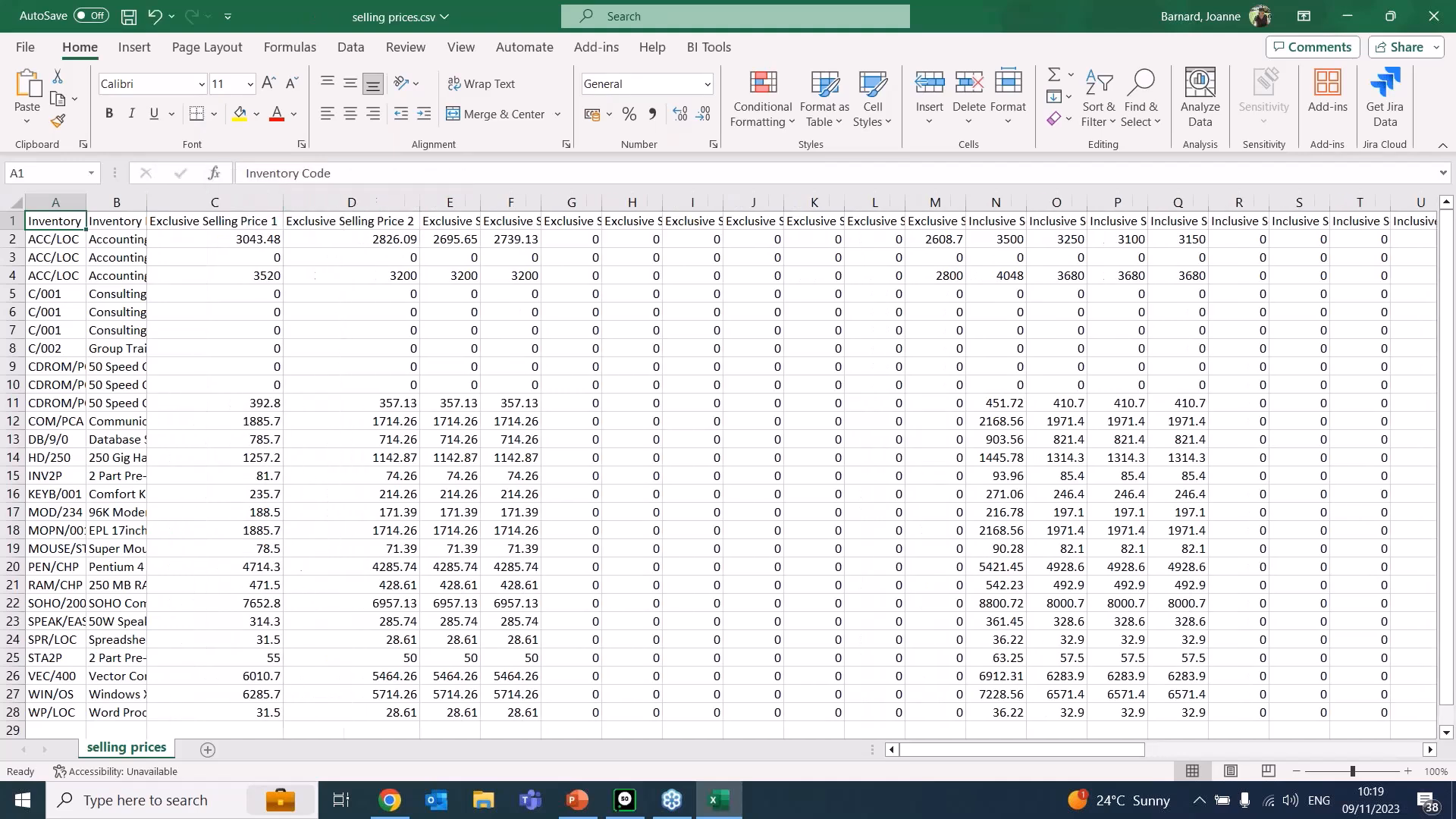
{"action": "double_click", "coordinate": [483, 199]}
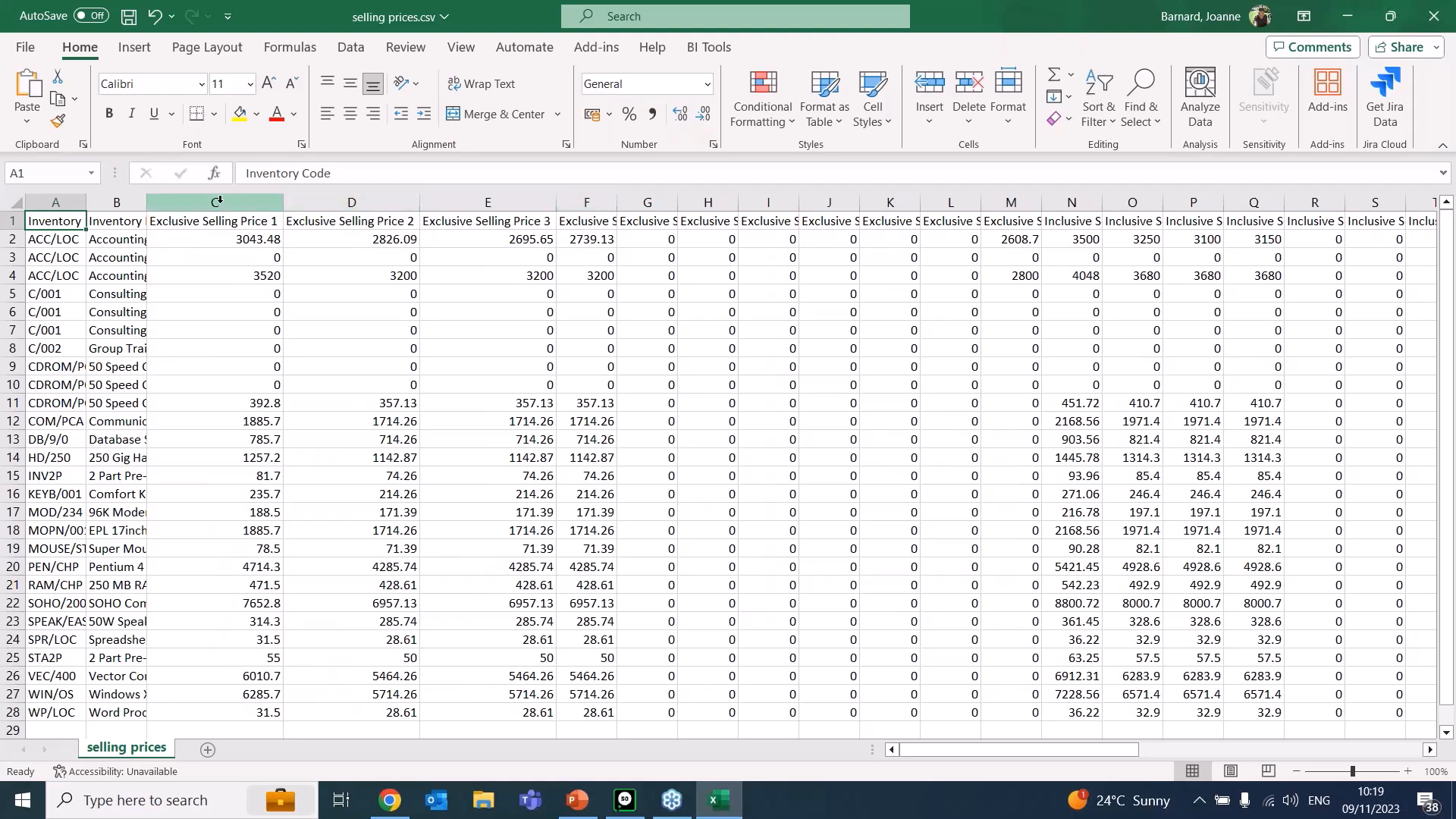
{"action": "left_click_drag", "start_coordinate": [221, 198], "coordinate": [486, 200]}
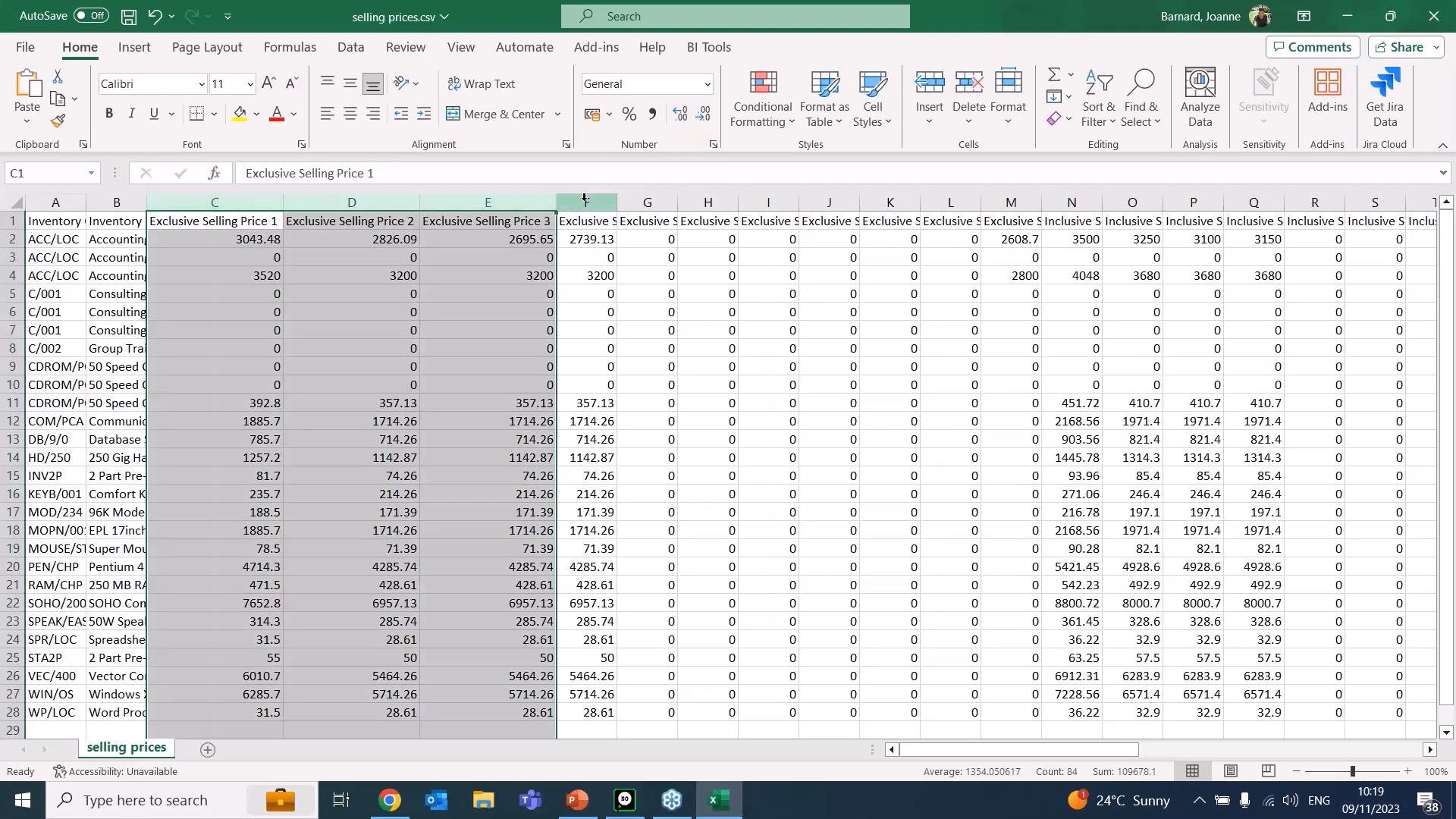
{"action": "left_click", "coordinate": [590, 199]}
{"action": "left_click", "coordinate": [647, 200]}
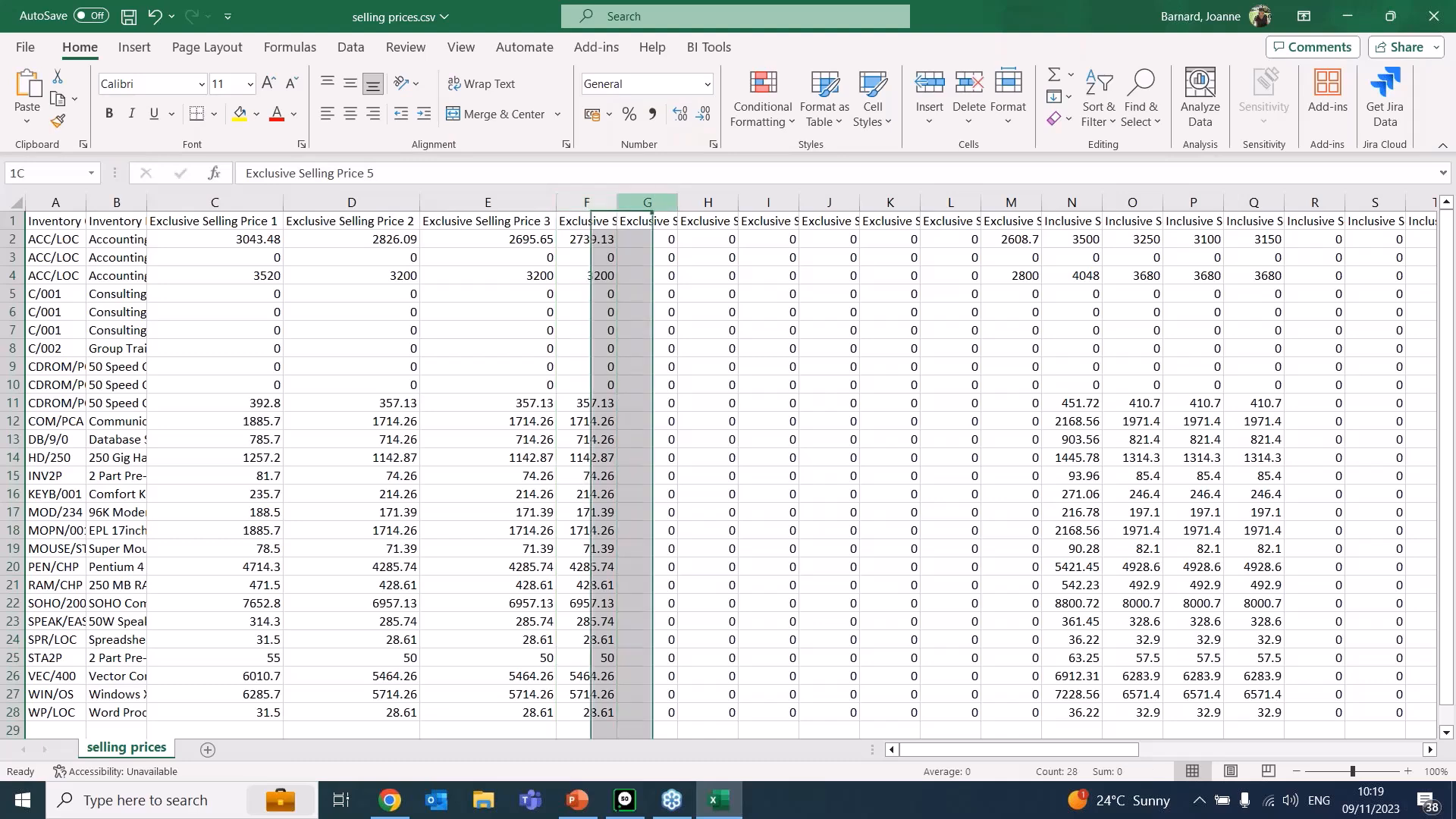
{"action": "left_click", "coordinate": [590, 201]}
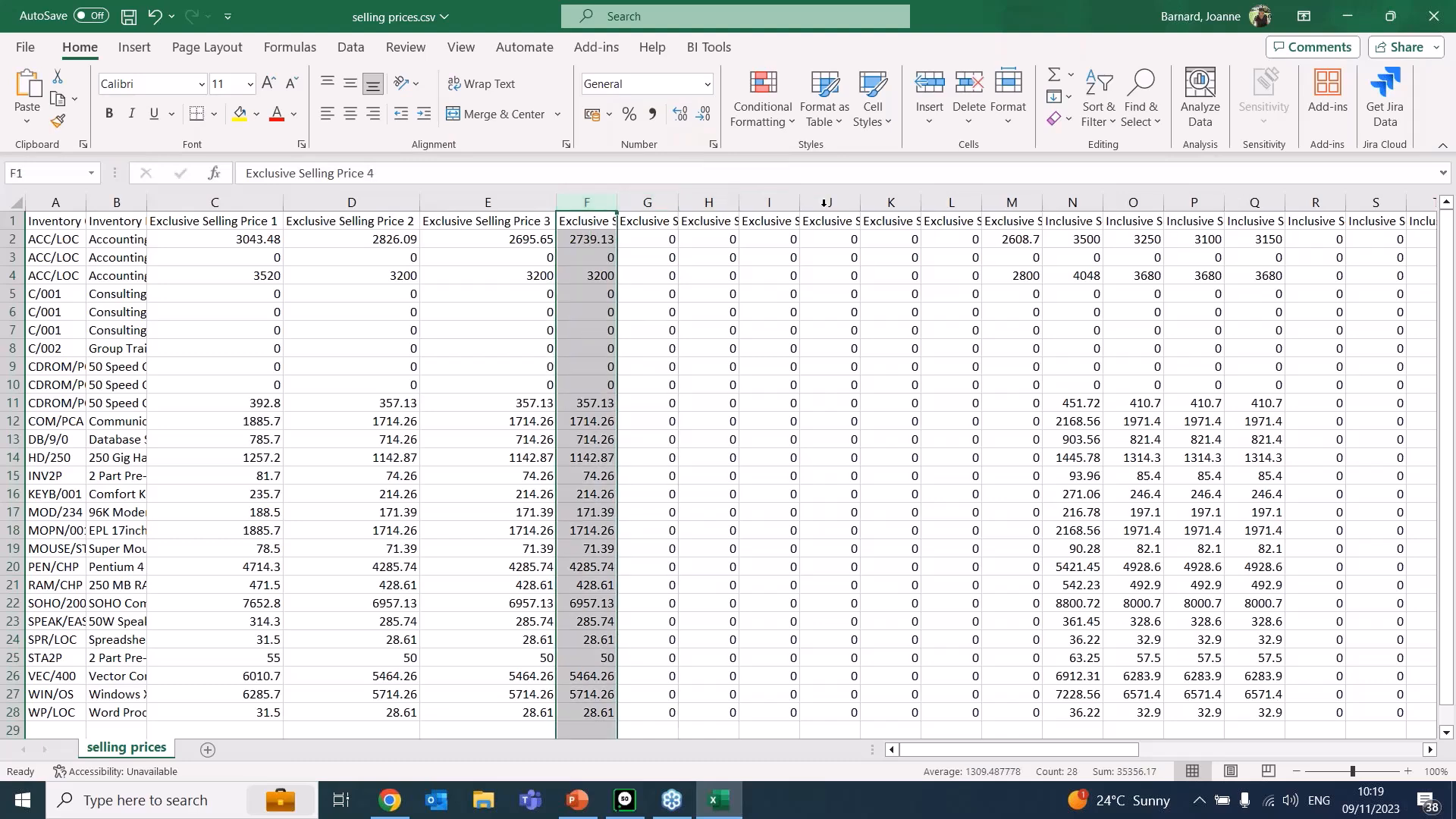
{"action": "double_click", "coordinate": [620, 201]}
{"action": "left_click_drag", "start_coordinate": [1111, 748], "coordinate": [1188, 745]}
{"action": "double_click", "coordinate": [723, 202]}
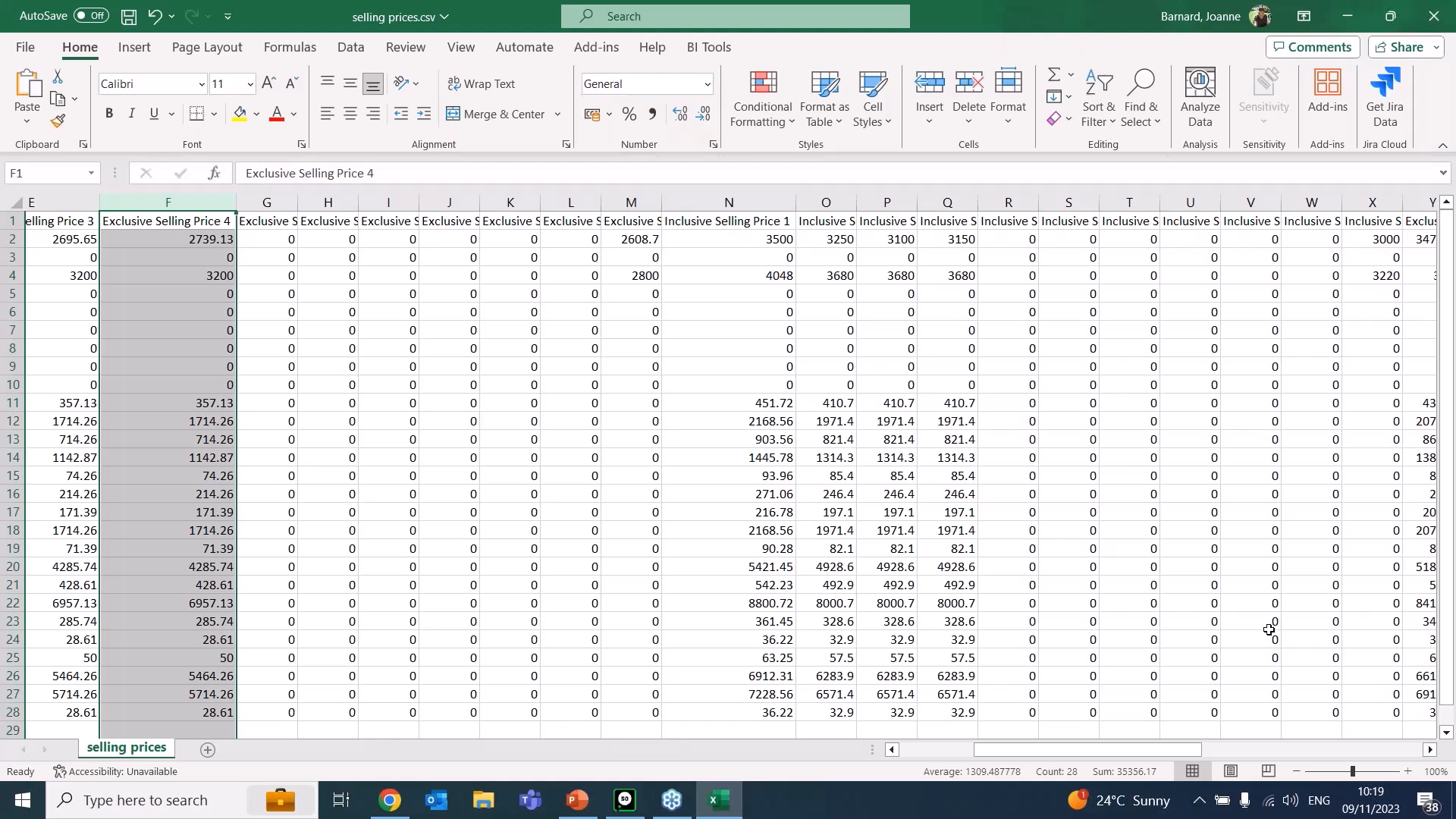
- Clear the Exclusive Selling Price 1–4 values in C2:F28
{"action": "left_click_drag", "start_coordinate": [726, 240], "coordinate": [966, 712]}
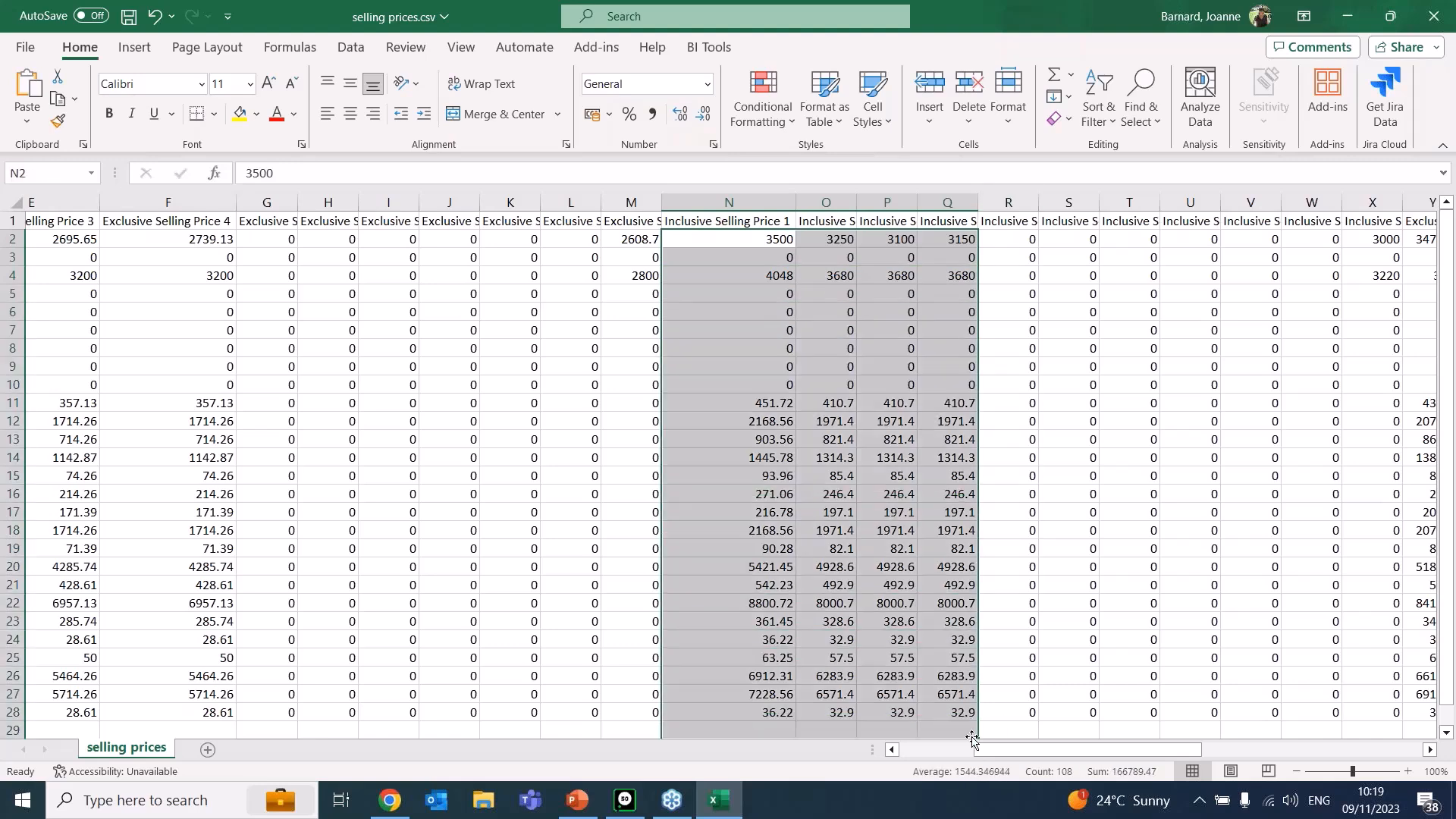
{"action": "left_click_drag", "start_coordinate": [1073, 755], "coordinate": [887, 775]}
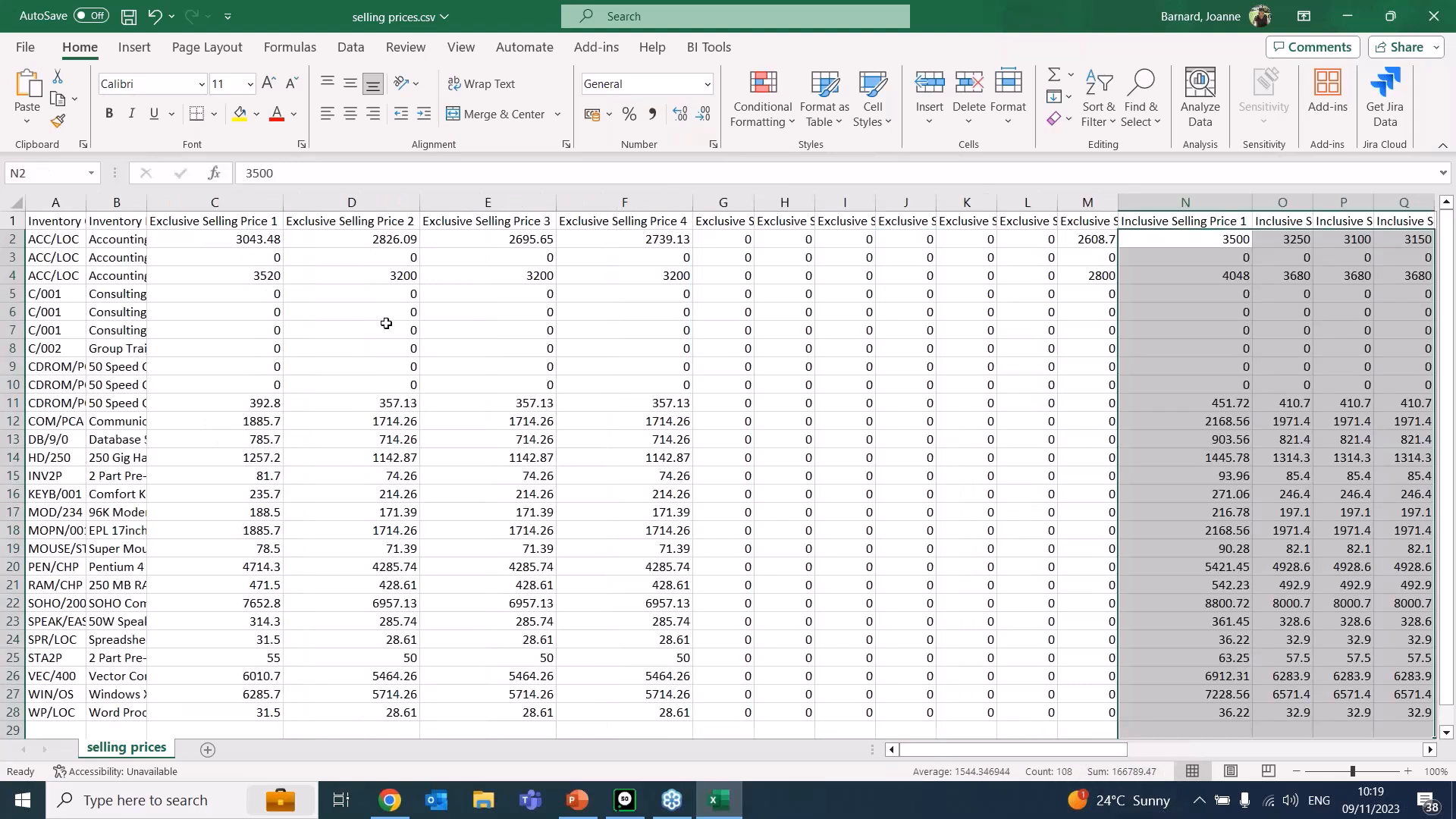
{"action": "left_click_drag", "start_coordinate": [253, 244], "coordinate": [678, 714]}
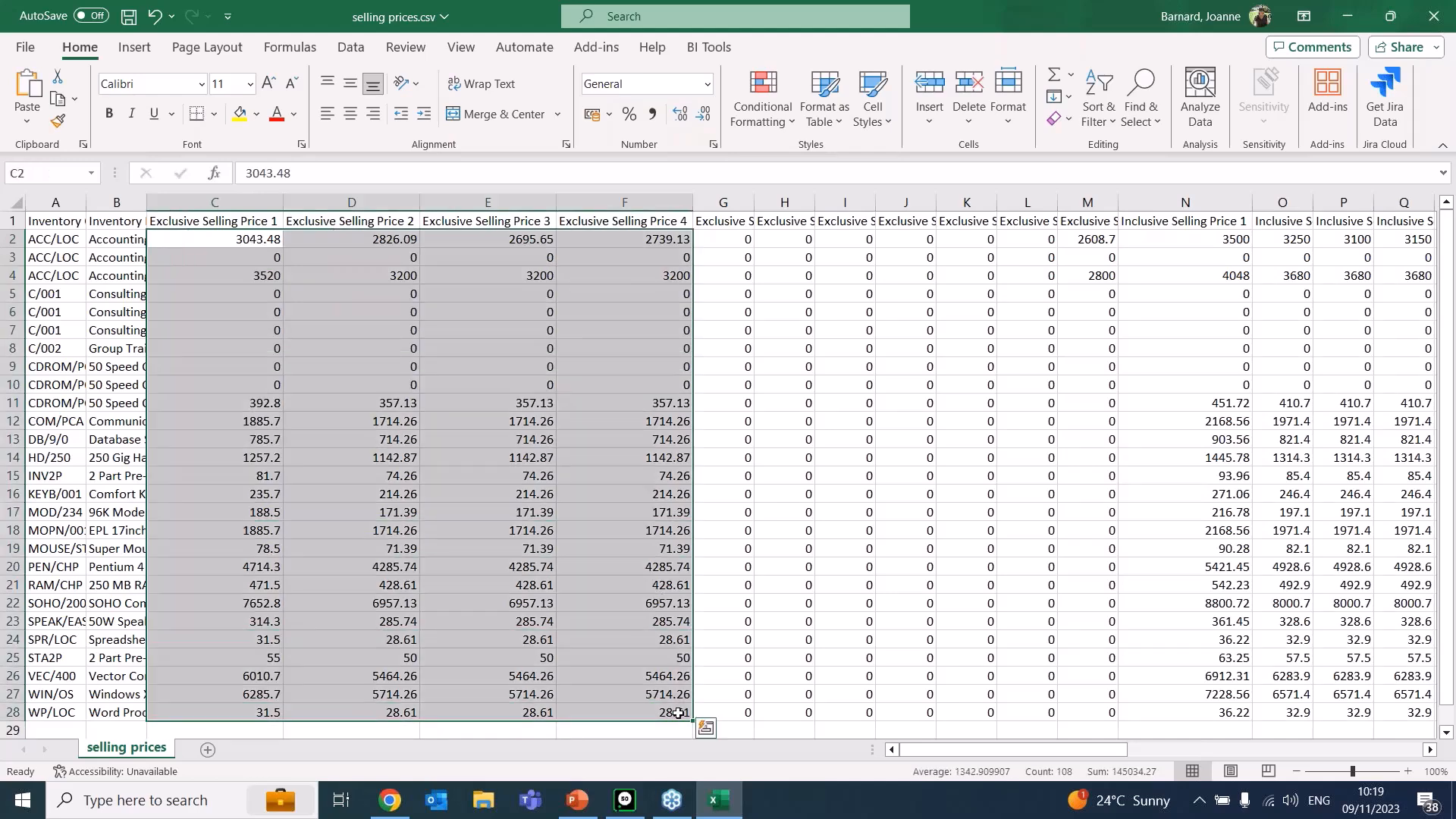
{"action": "key", "text": "Delete"}
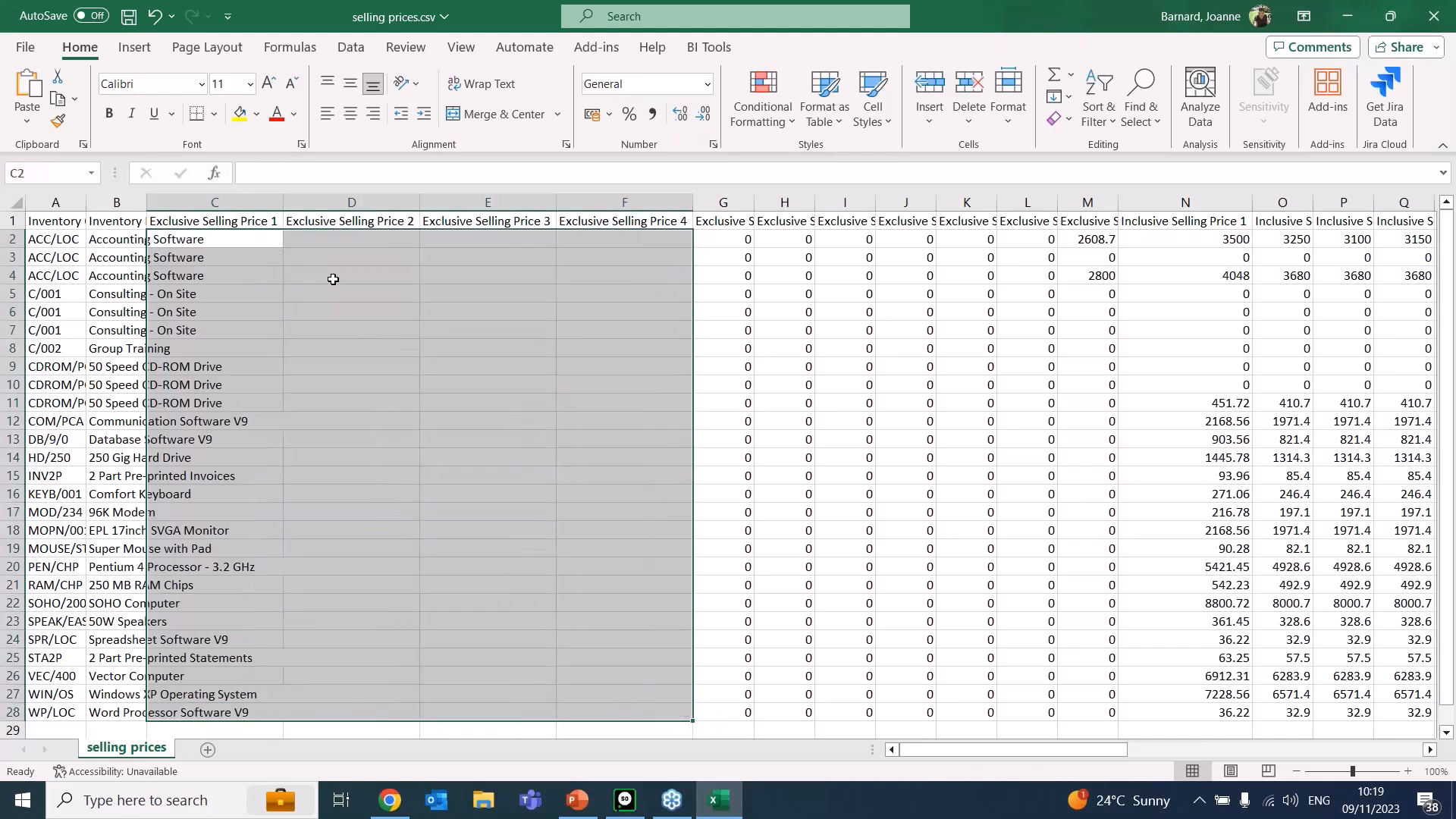
- Autofit column B to the item descriptions and enter 0 in cells C2 to F2
{"action": "left_click_drag", "start_coordinate": [146, 201], "coordinate": [148, 202]}
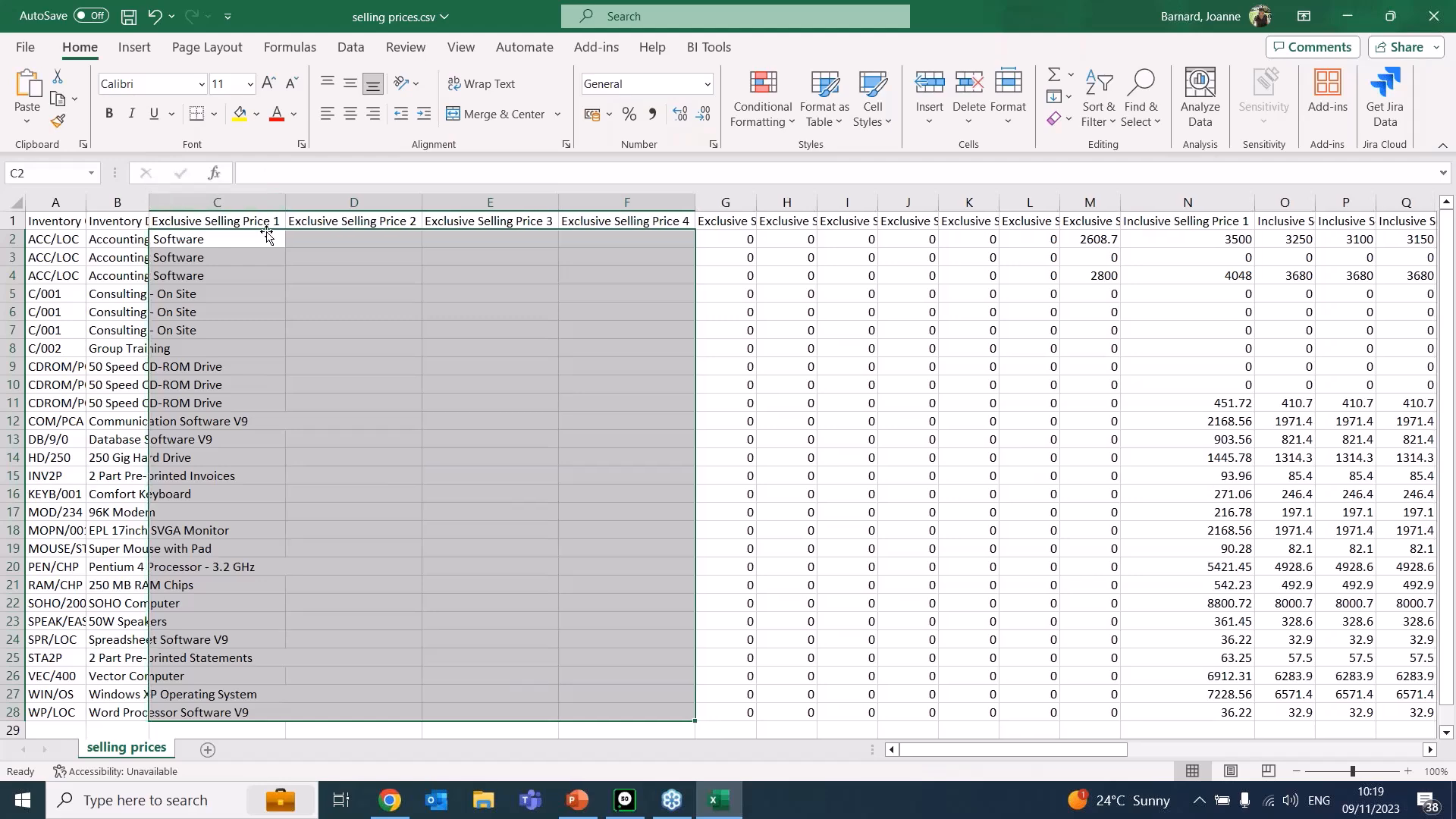
{"action": "double_click", "coordinate": [150, 202]}
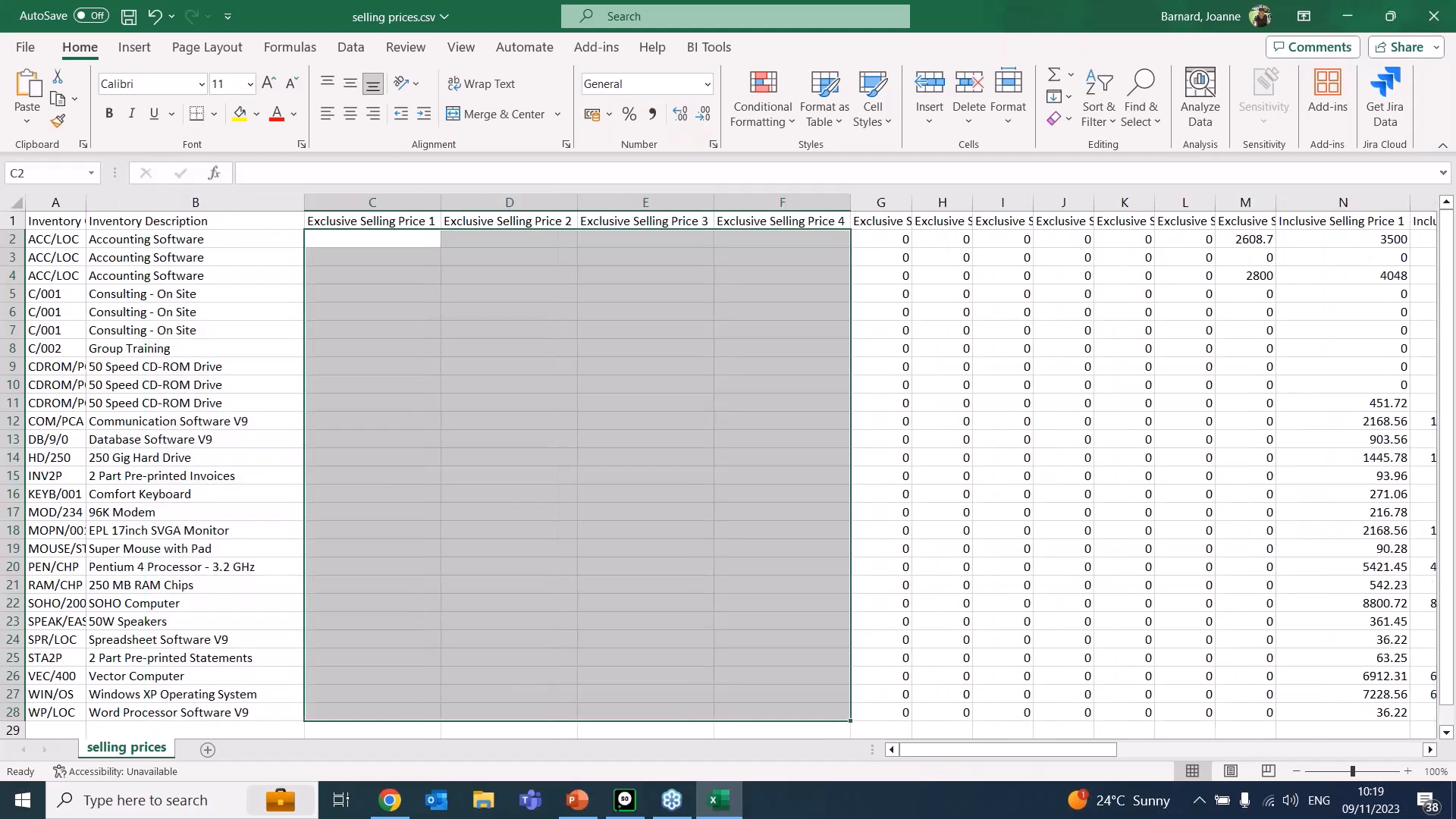
{"action": "left_click", "coordinate": [372, 241]}
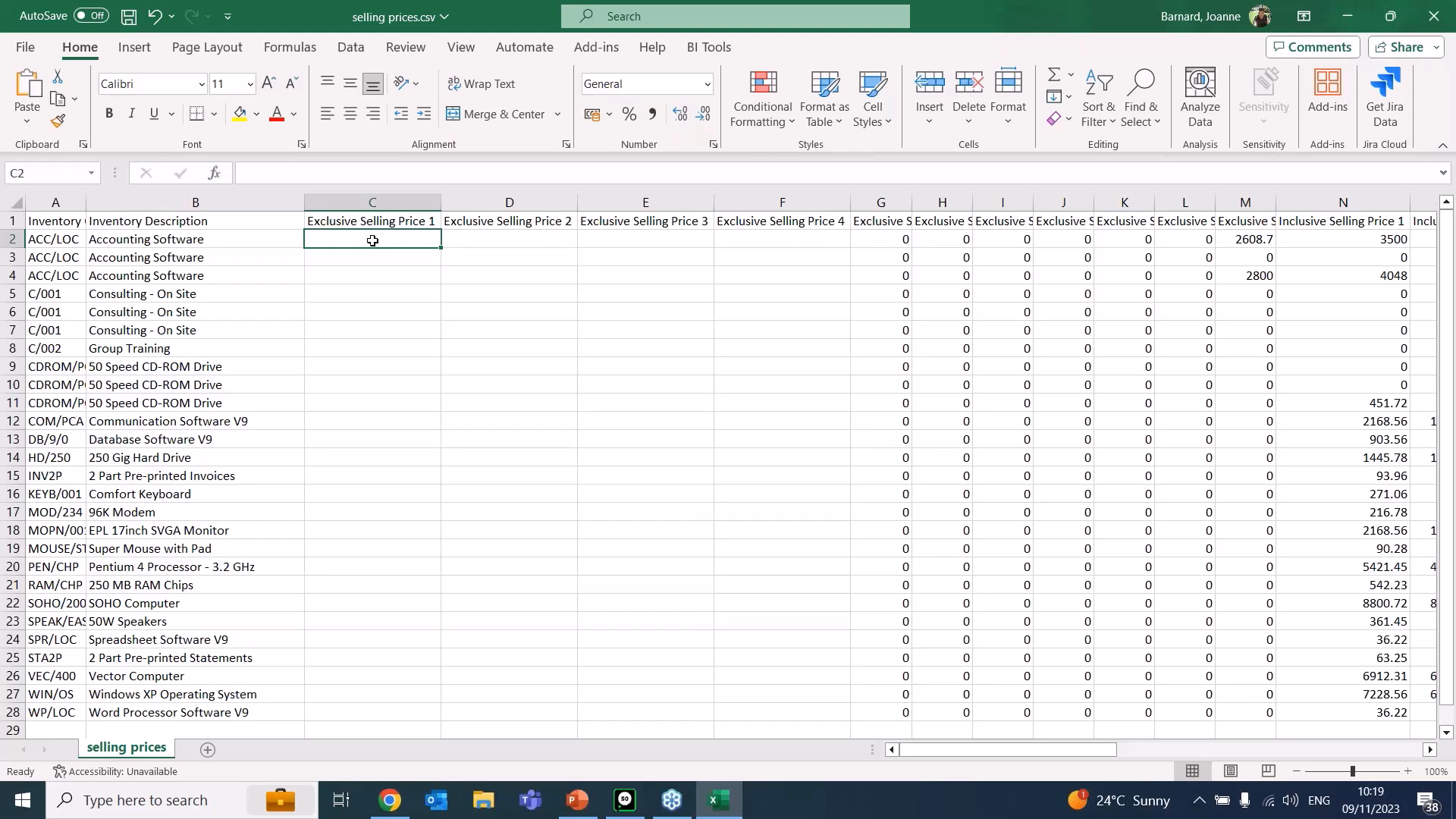
{"action": "type", "text": "0"}
{"action": "key", "text": "Tab"}
{"action": "type", "text": "00"}
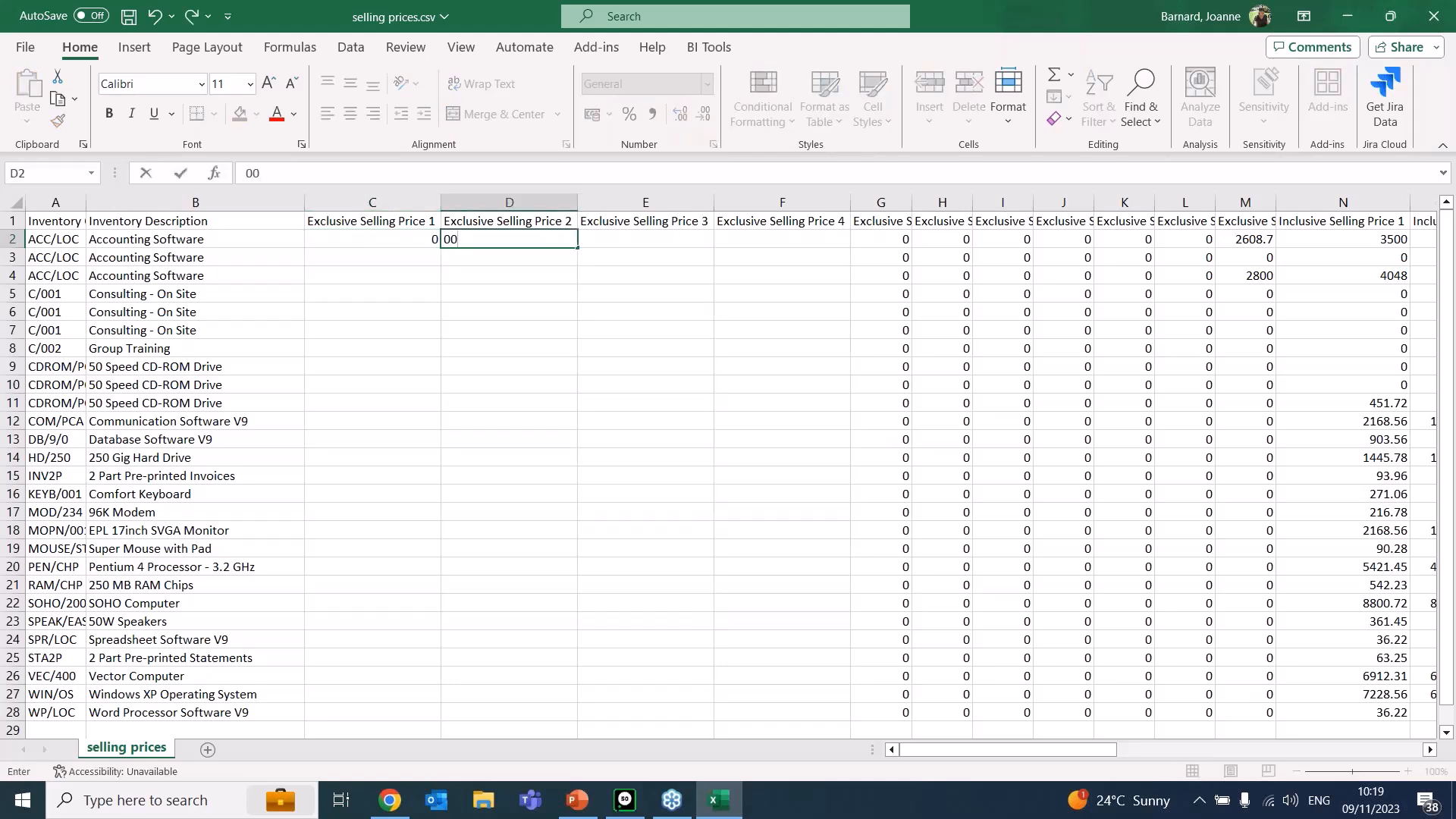
{"action": "key", "text": "Tab"}
{"action": "type", "text": "0"}
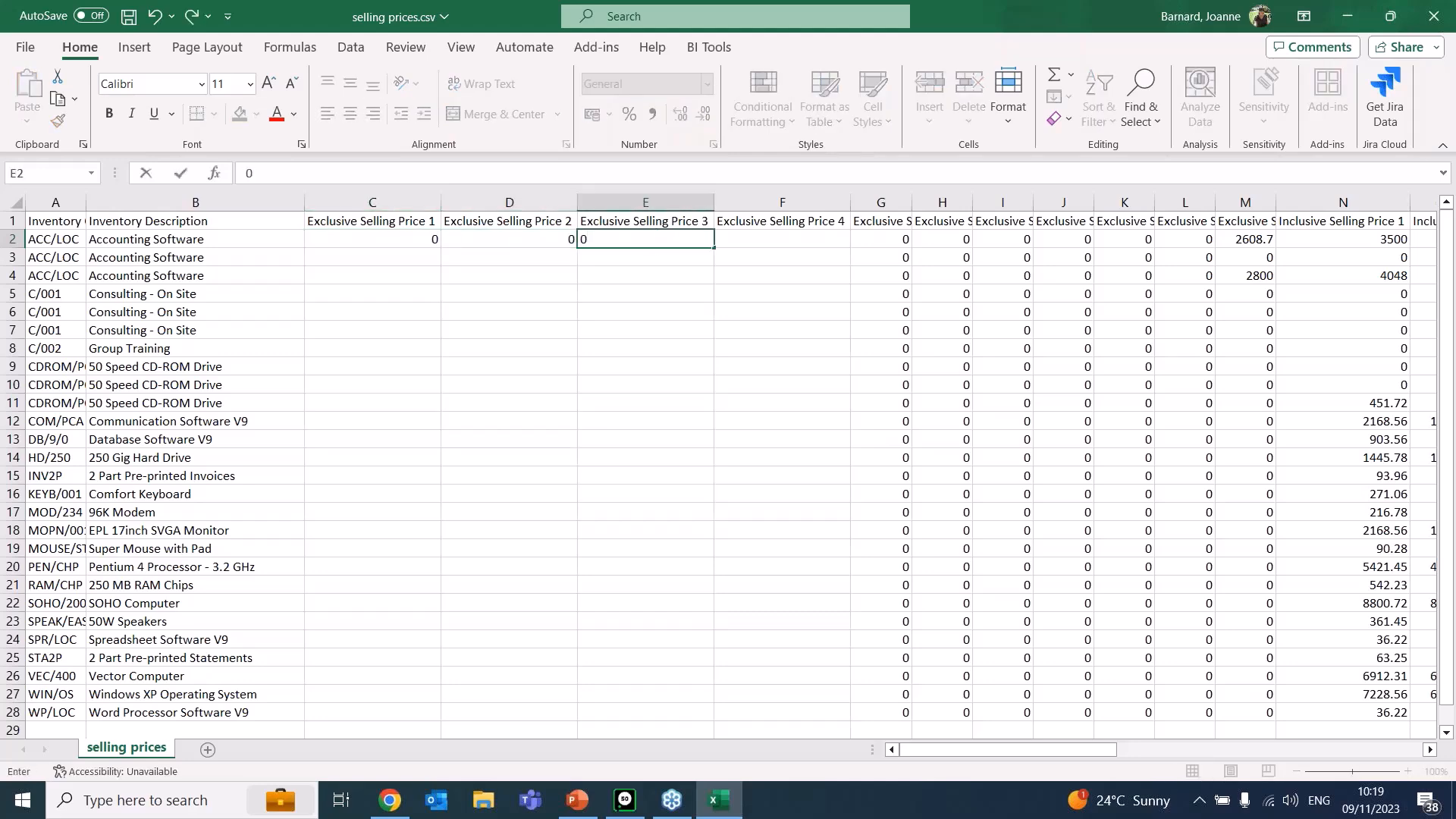
{"action": "key", "text": "Tab"}
{"action": "type", "text": "0"}
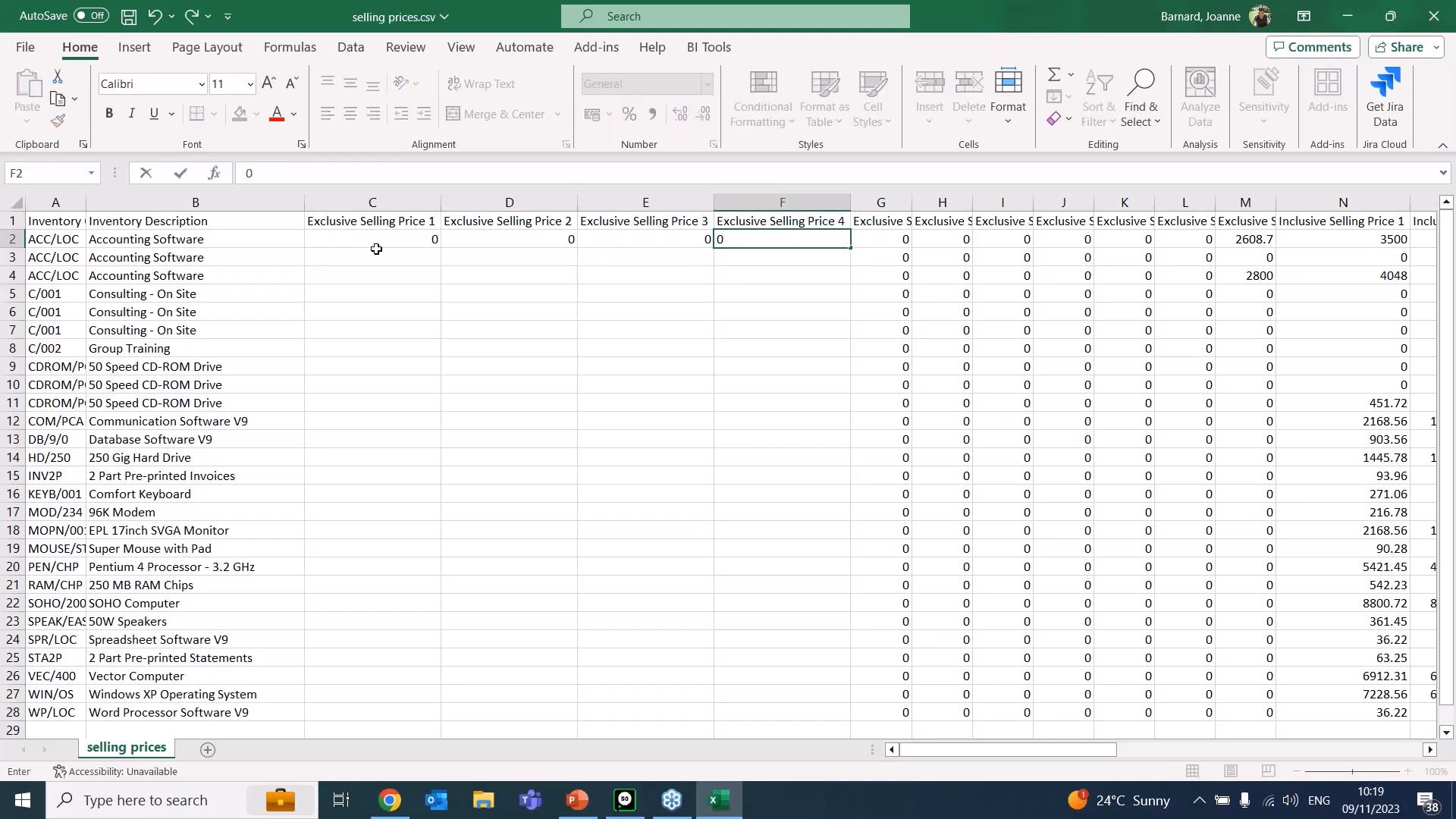
{"action": "key", "text": "Return"}
- Copy the zeros from C2:F2 and paste them into C3:F28
{"action": "left_click_drag", "start_coordinate": [413, 239], "coordinate": [818, 243]}
{"action": "key", "text": "ctrl+c"}
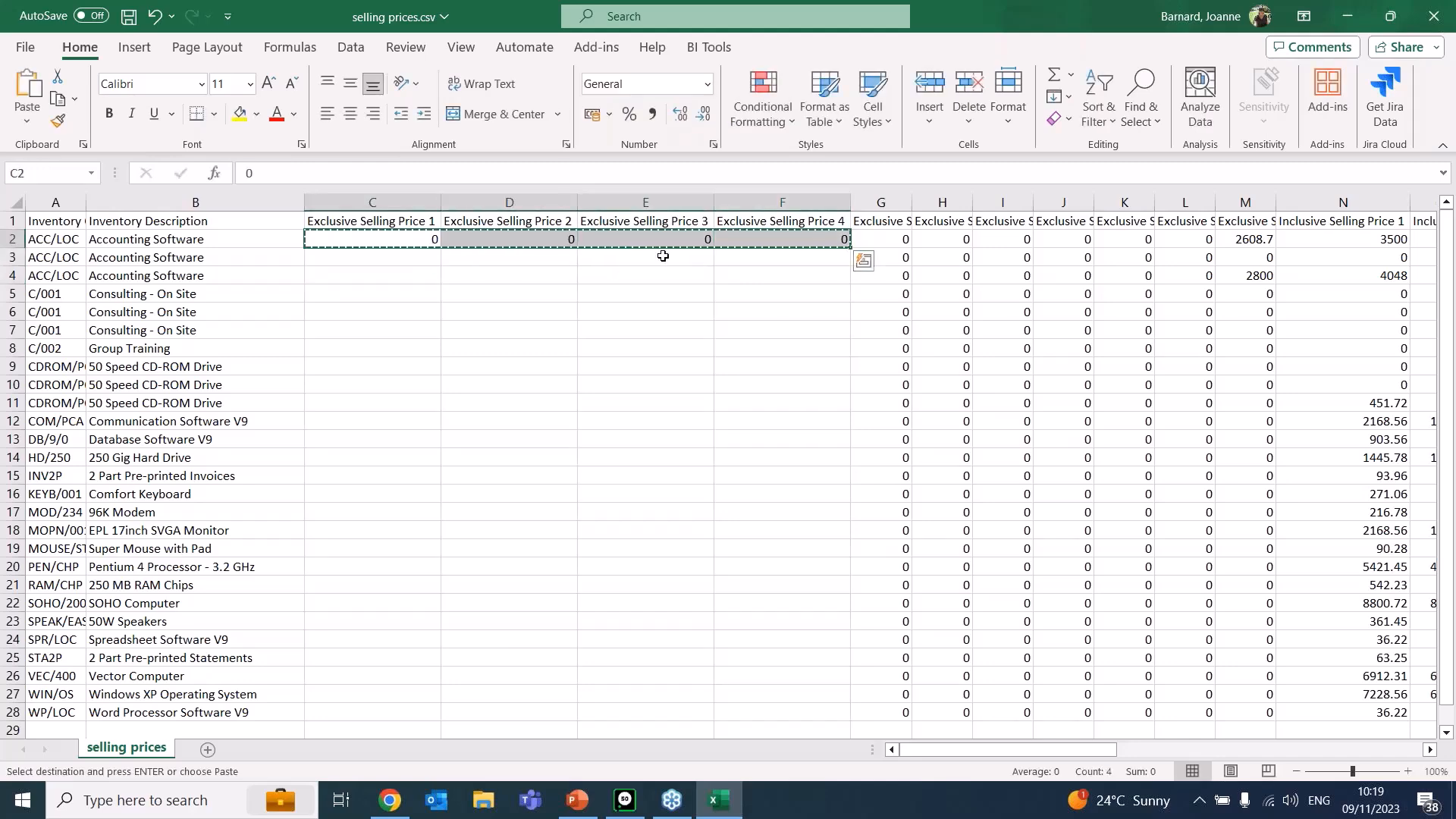
{"action": "left_click_drag", "start_coordinate": [377, 254], "coordinate": [826, 705]}
{"action": "key", "text": "ctrl+v"}
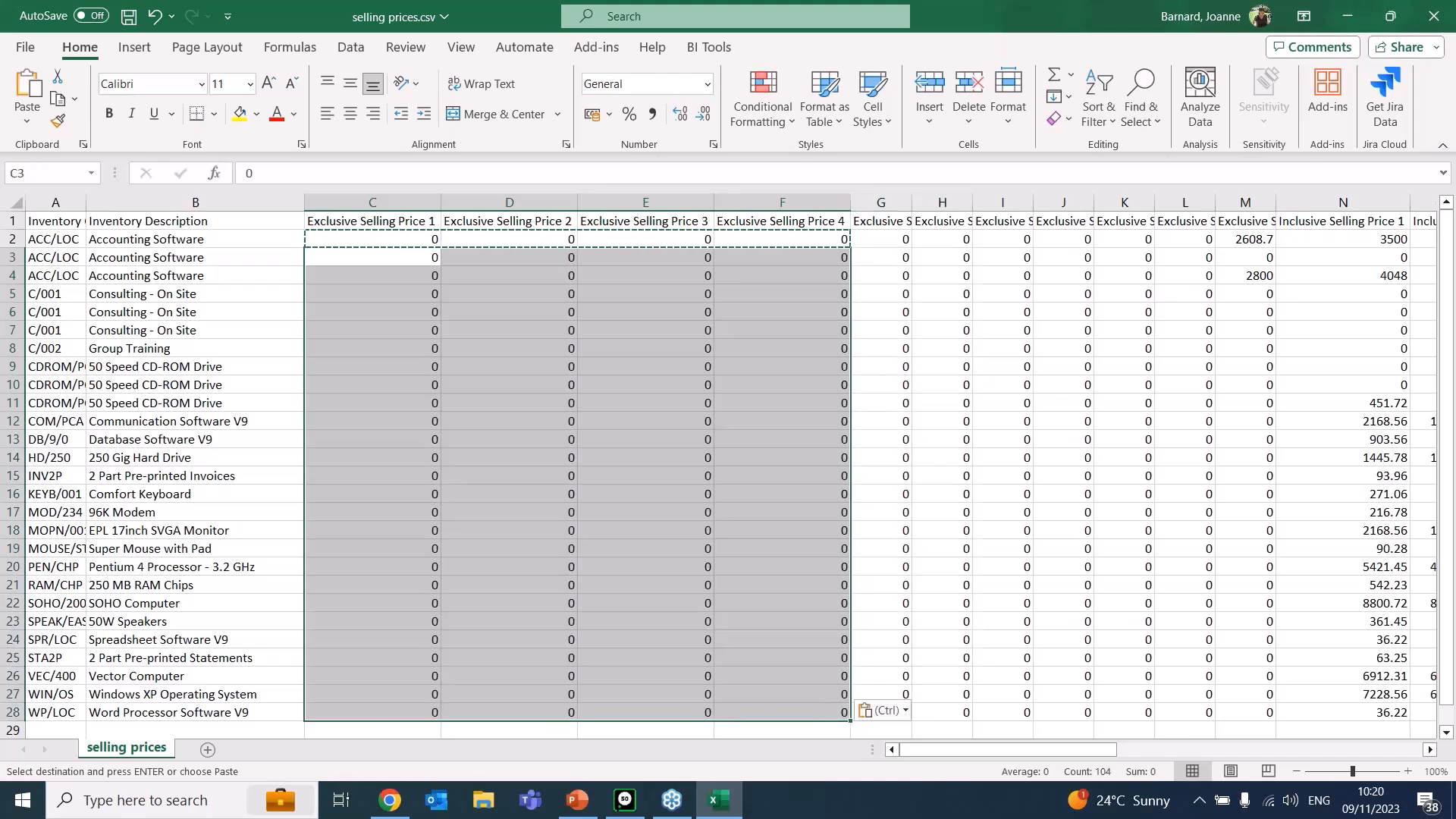
{"action": "left_click_drag", "start_coordinate": [1099, 748], "coordinate": [1235, 748]}
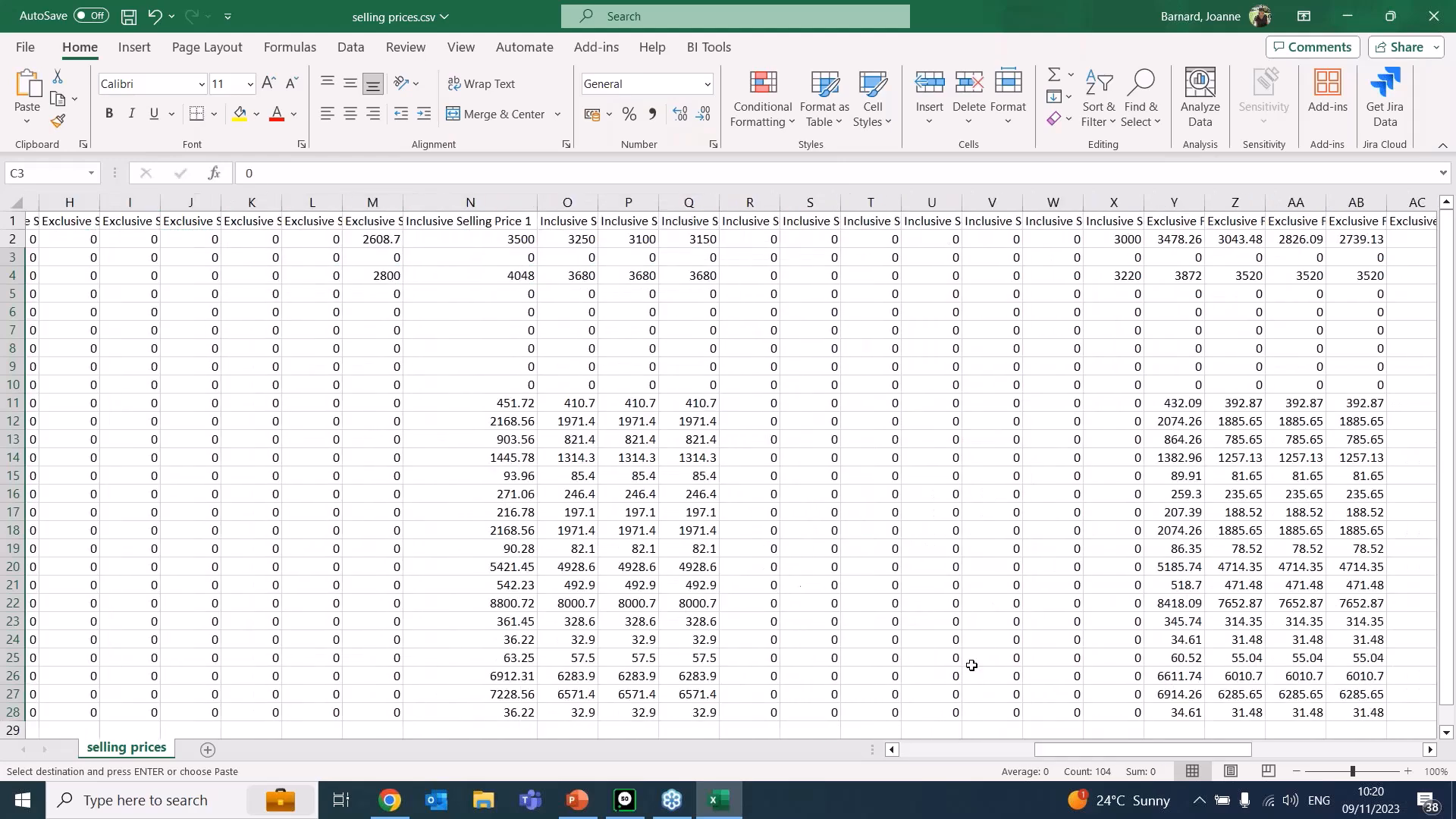
- Set cells M2 and M4 to 0, cancelling the pending copy first
{"action": "left_click", "coordinate": [402, 238]}
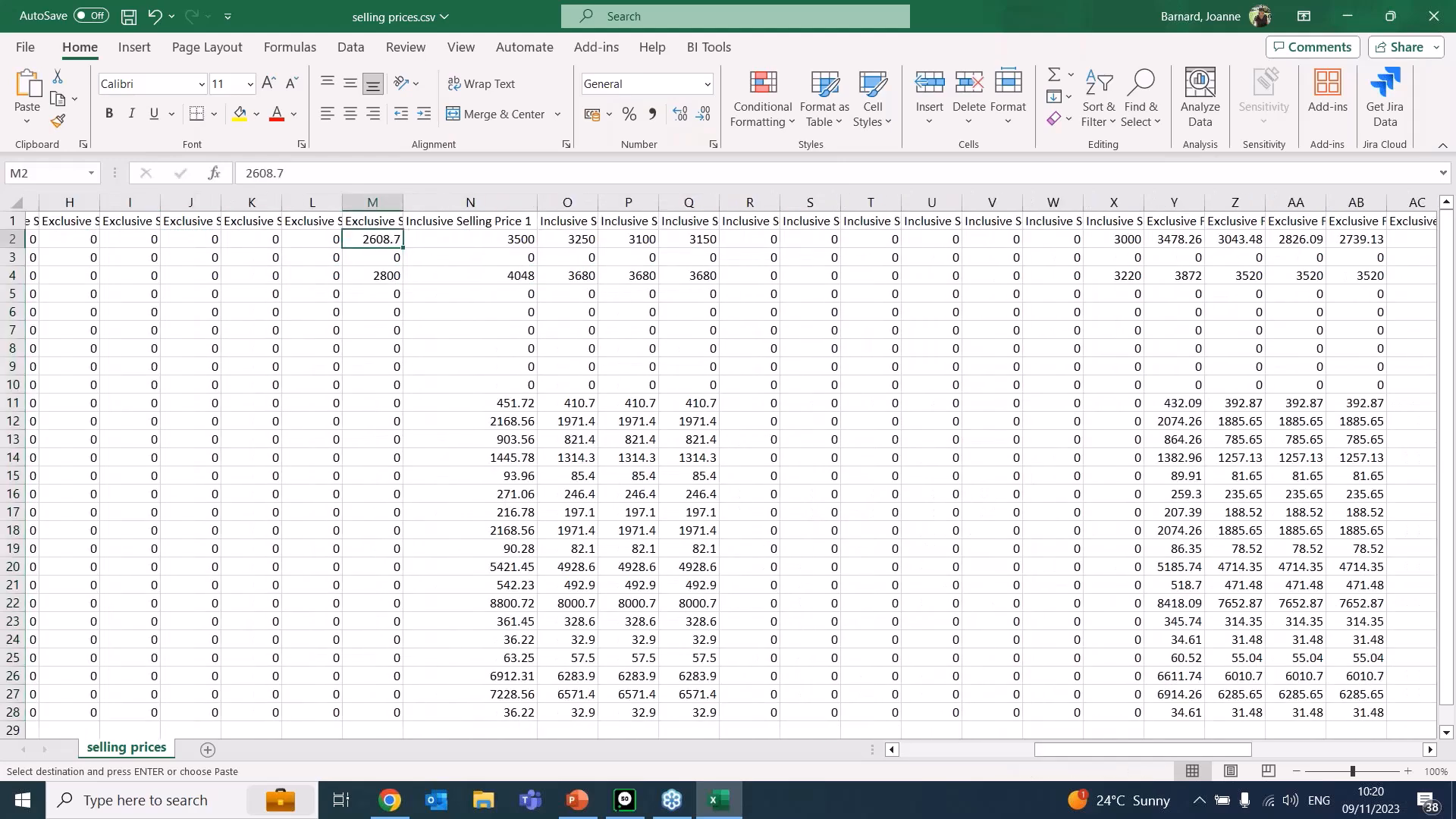
{"action": "key", "text": "Escape"}
{"action": "type", "text": "0"}
{"action": "left_click", "coordinate": [389, 274]}
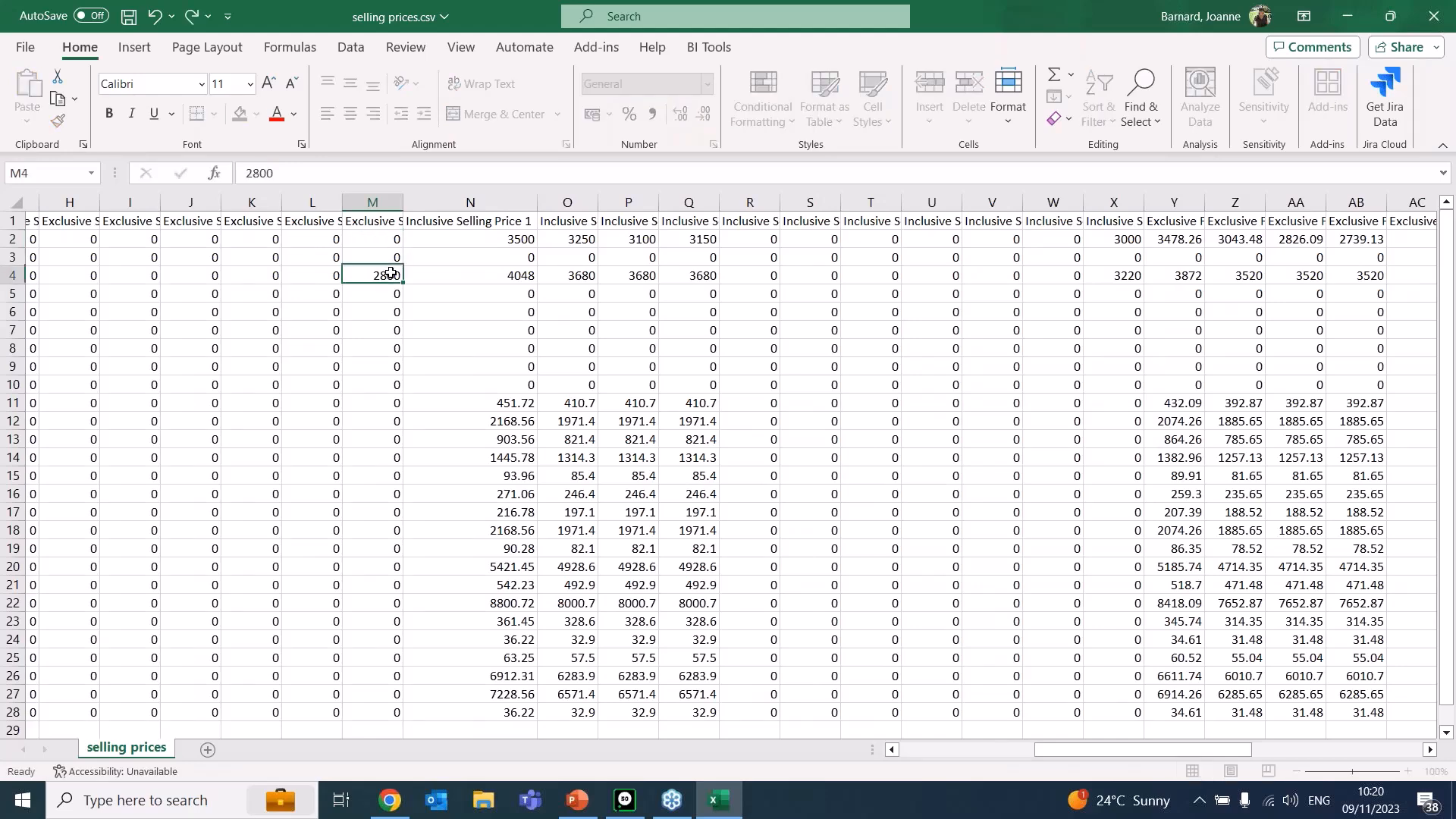
{"action": "type", "text": "0"}
{"action": "left_click", "coordinate": [453, 531]}
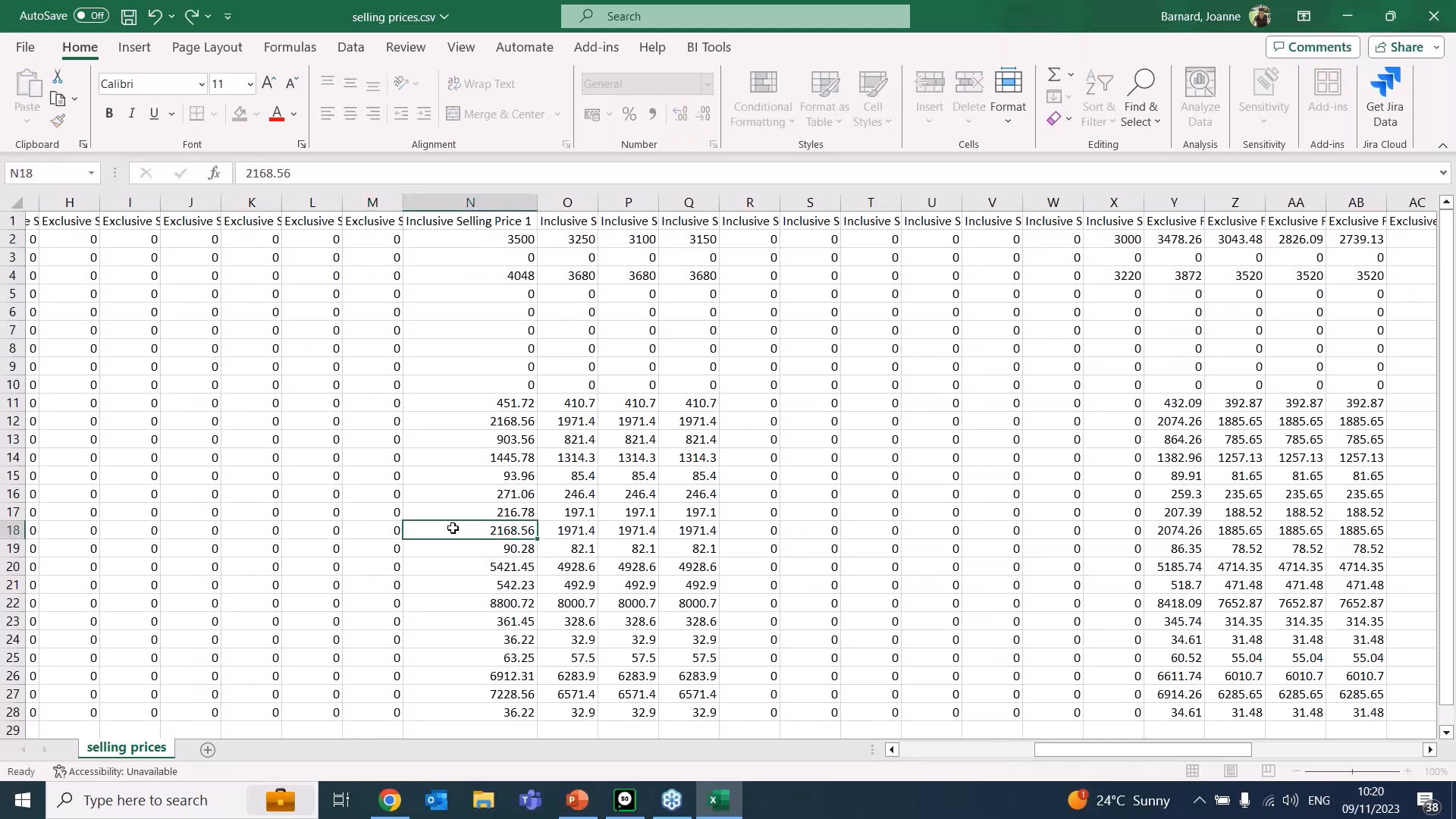
{"action": "mouse_move", "coordinate": [1065, 761]}
{"action": "left_mouse_down"}
{"action": "mouse_move", "coordinate": [986, 755]}
{"action": "mouse_move", "coordinate": [1067, 772]}
{"action": "mouse_move", "coordinate": [1049, 769]}
{"action": "left_mouse_up"}
- Enter the first item's inclusive prices 4000, 3500, 3250 and 3200 in N2:Q2
{"action": "left_click", "coordinate": [595, 243]}
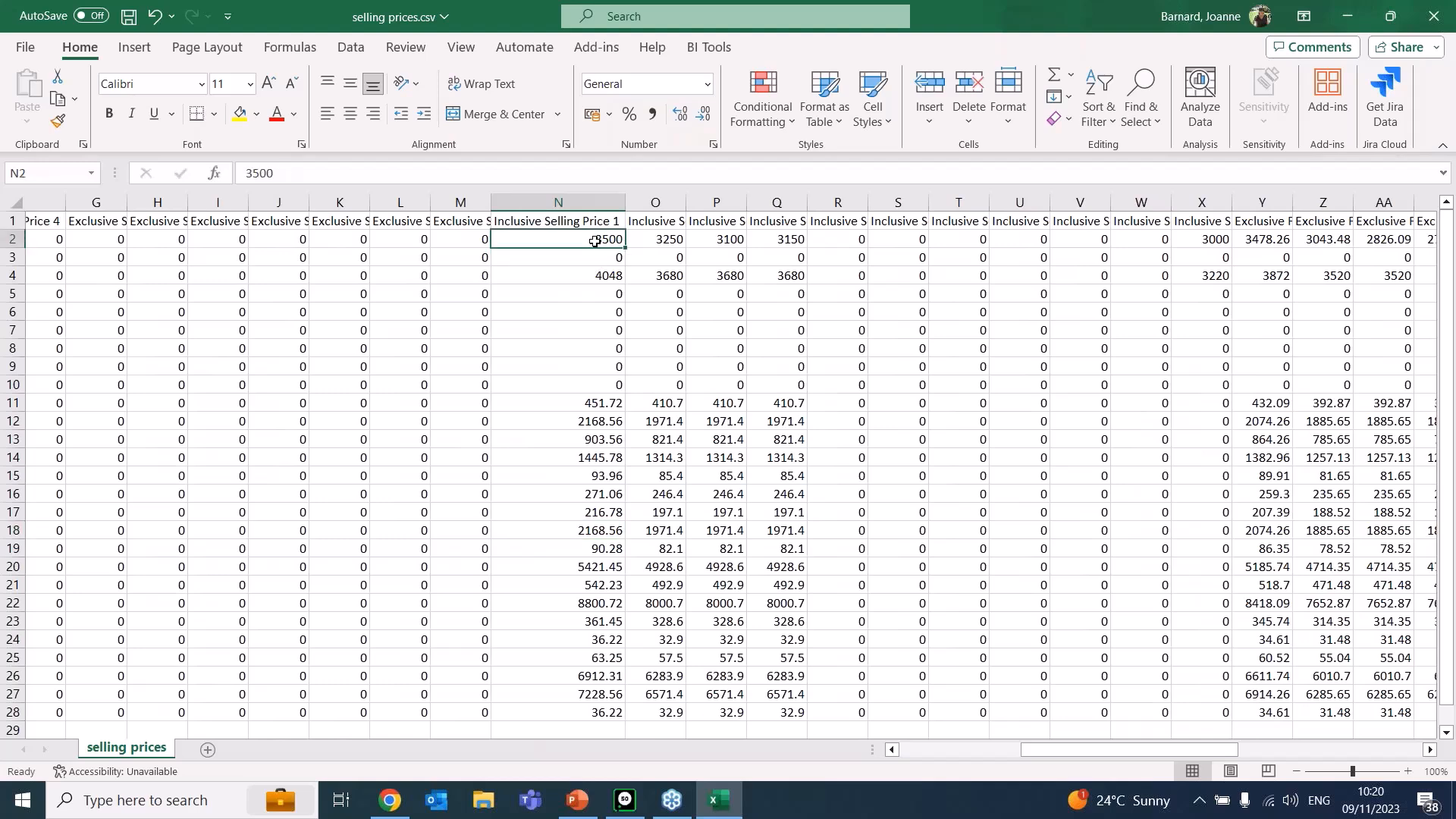
{"action": "type", "text": "4000"}
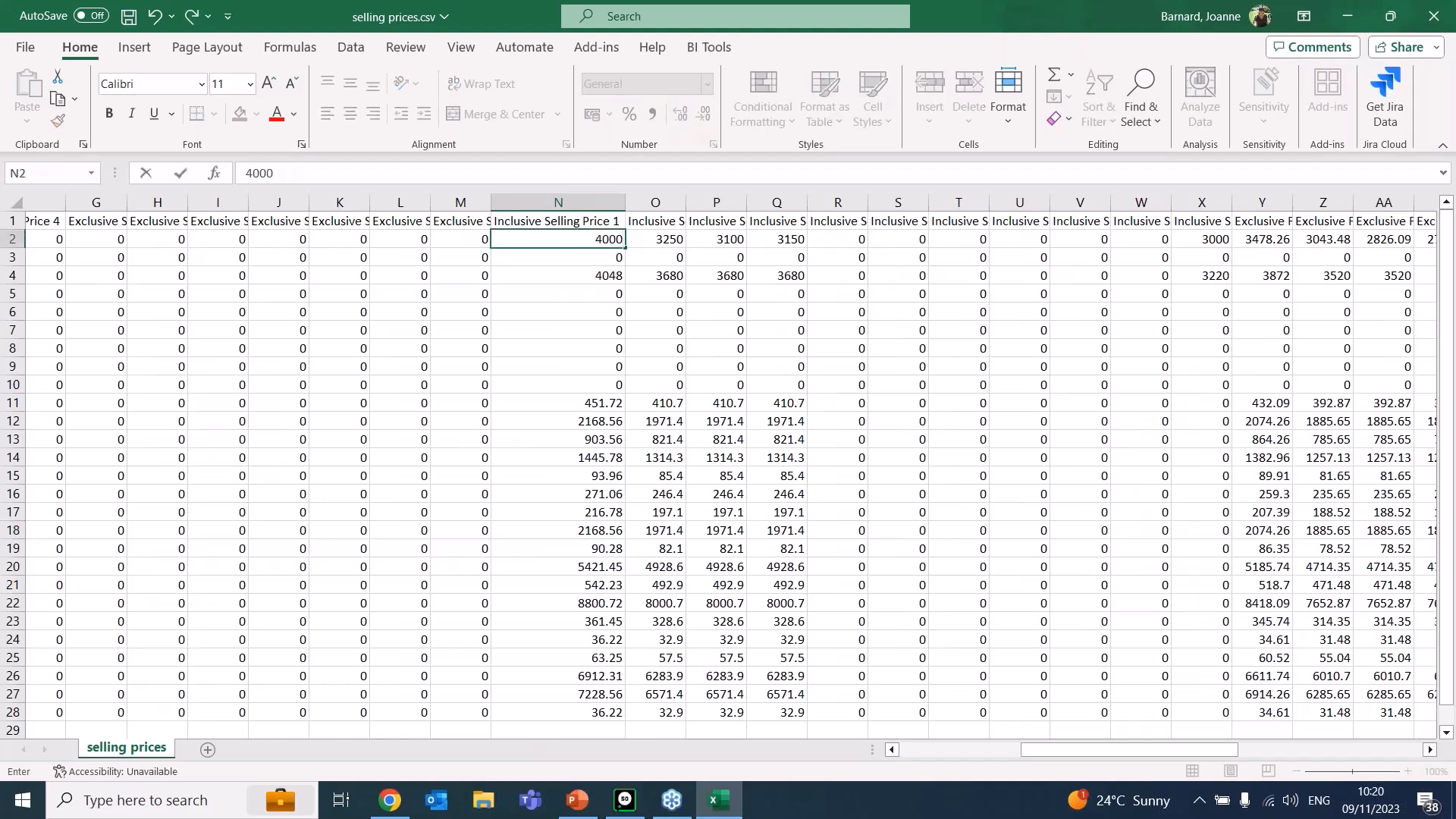
{"action": "key", "text": "Tab"}
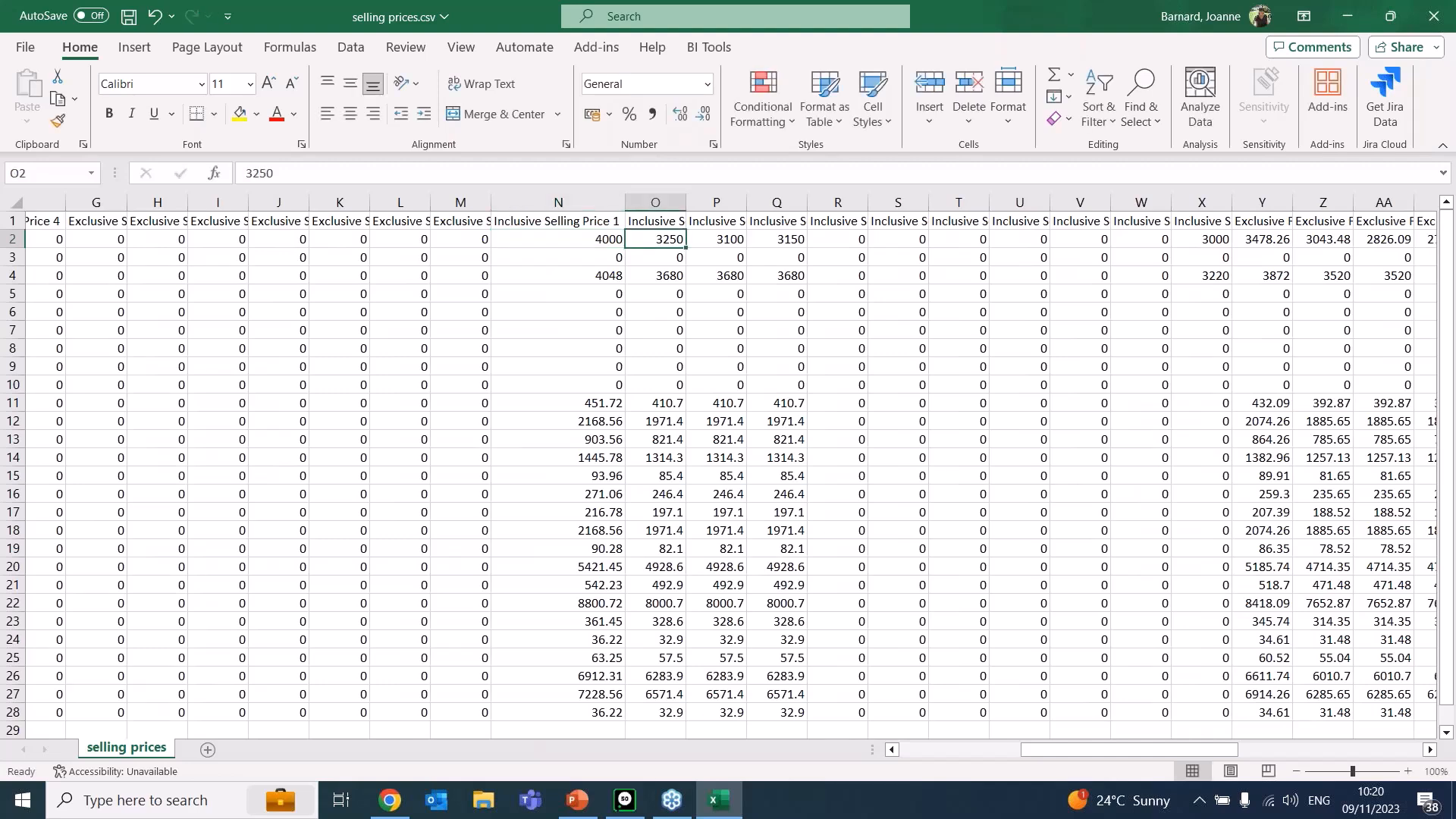
{"action": "type", "text": "3500"}
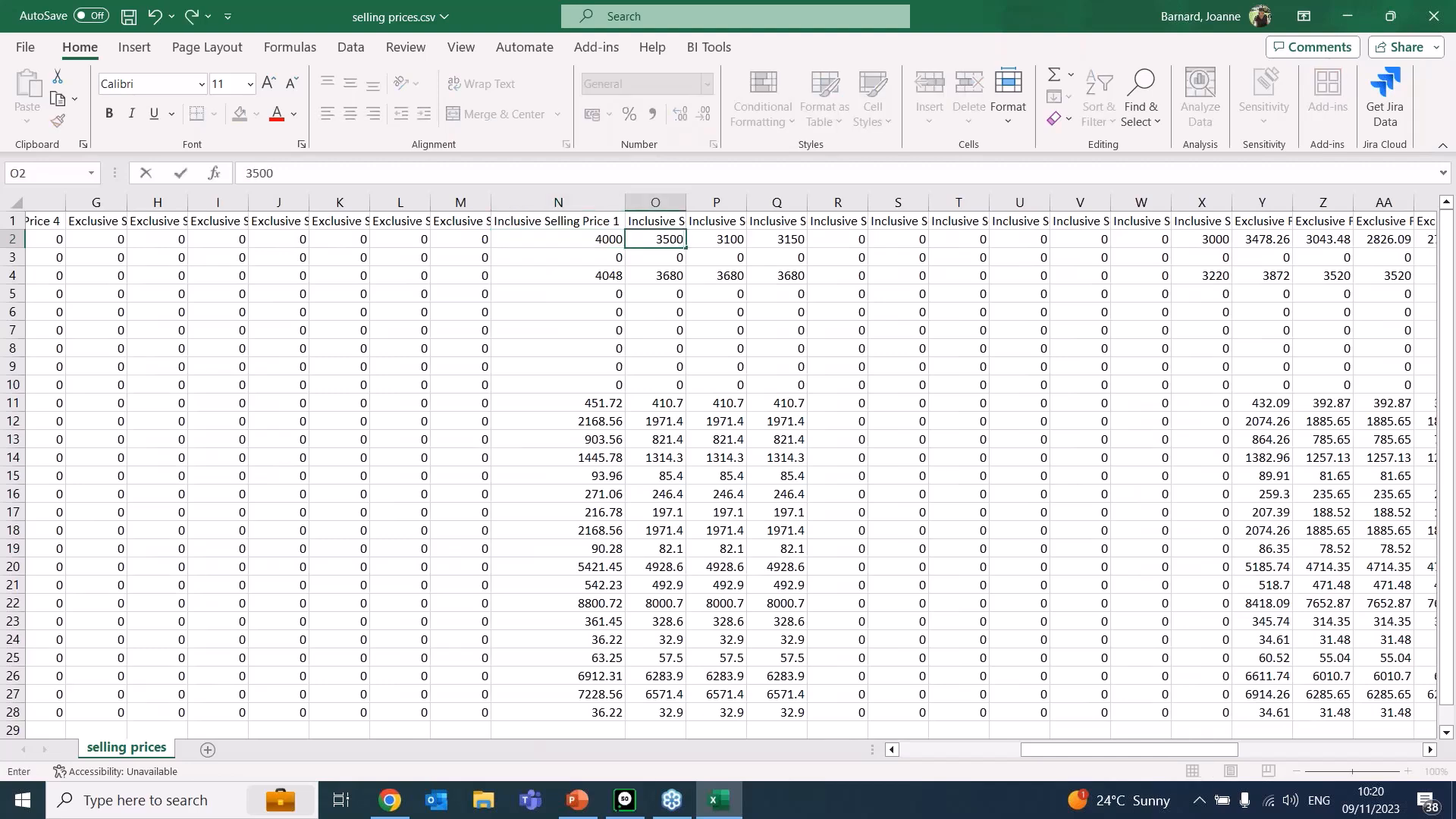
{"action": "key", "text": "Tab"}
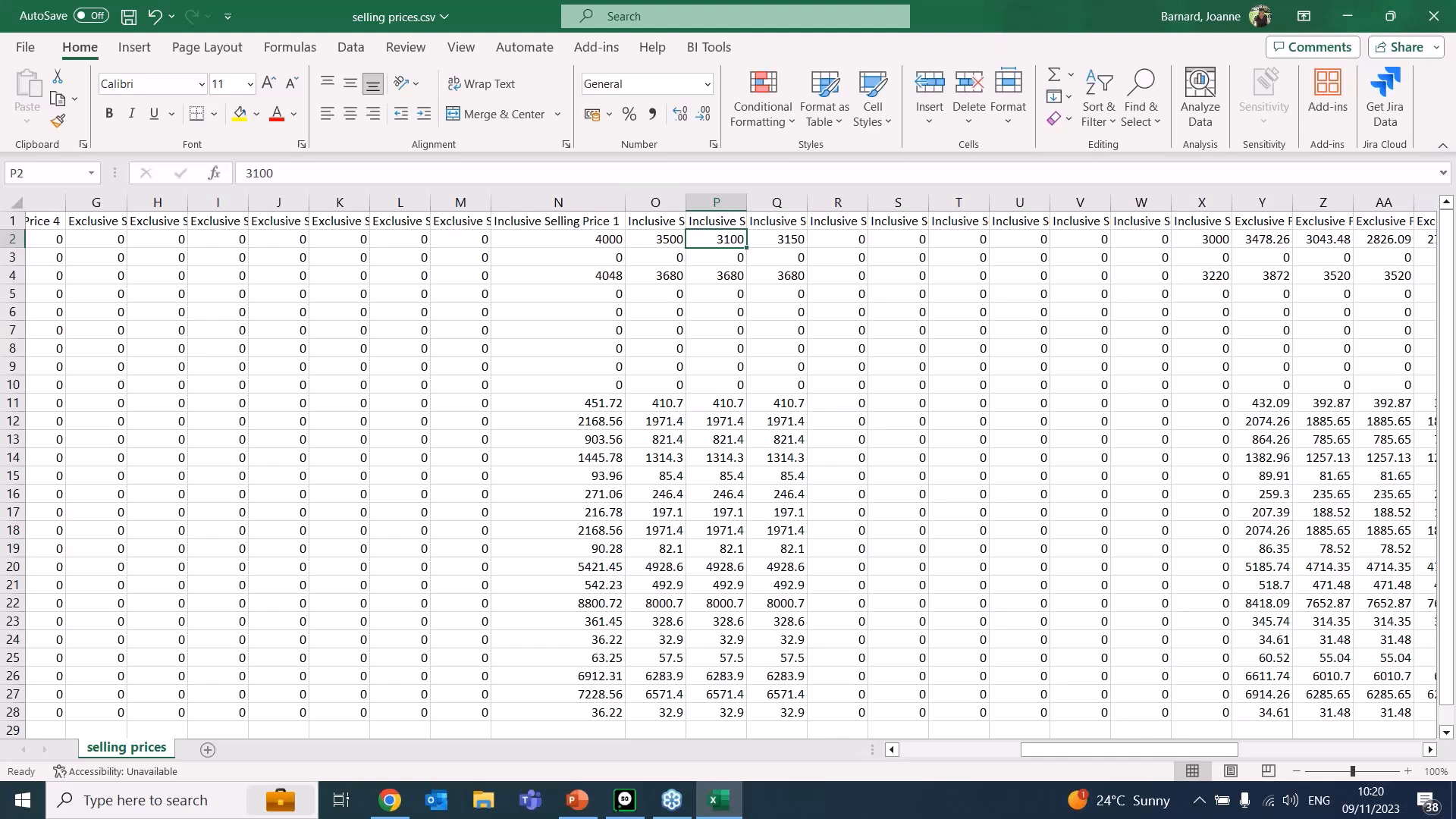
{"action": "type", "text": "3250"}
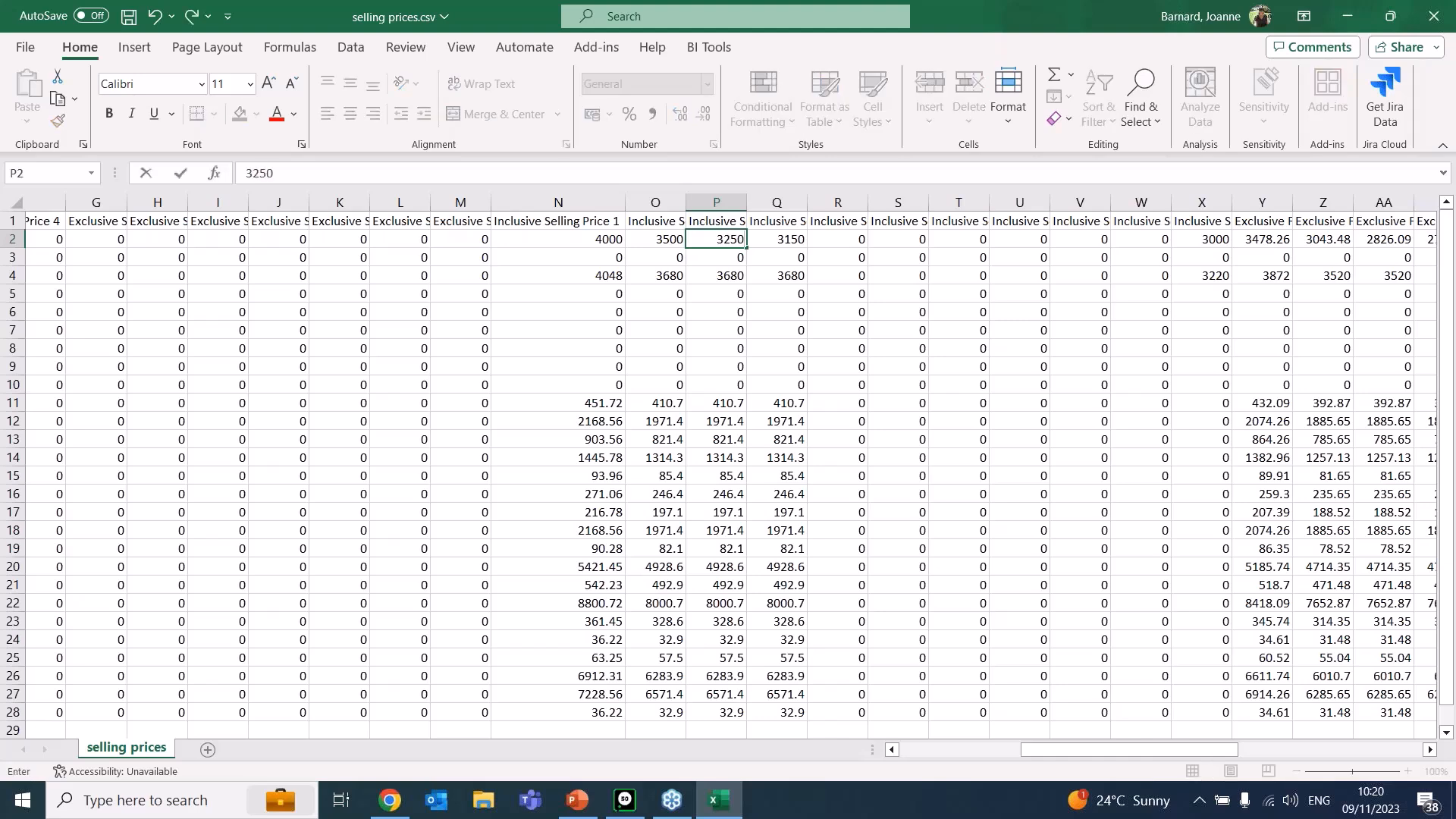
{"action": "key", "text": "Tab"}
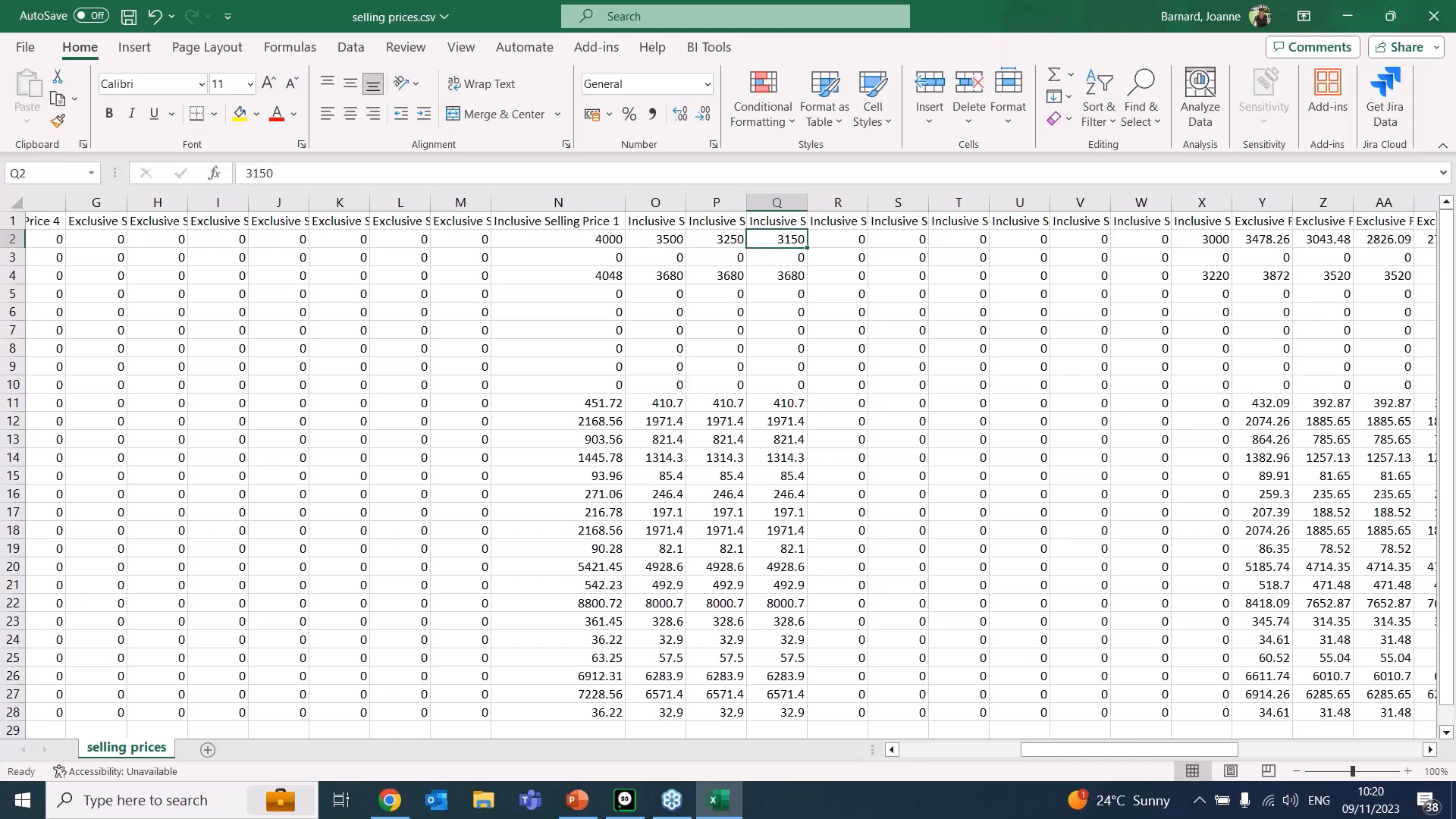
{"action": "type", "text": "3"}
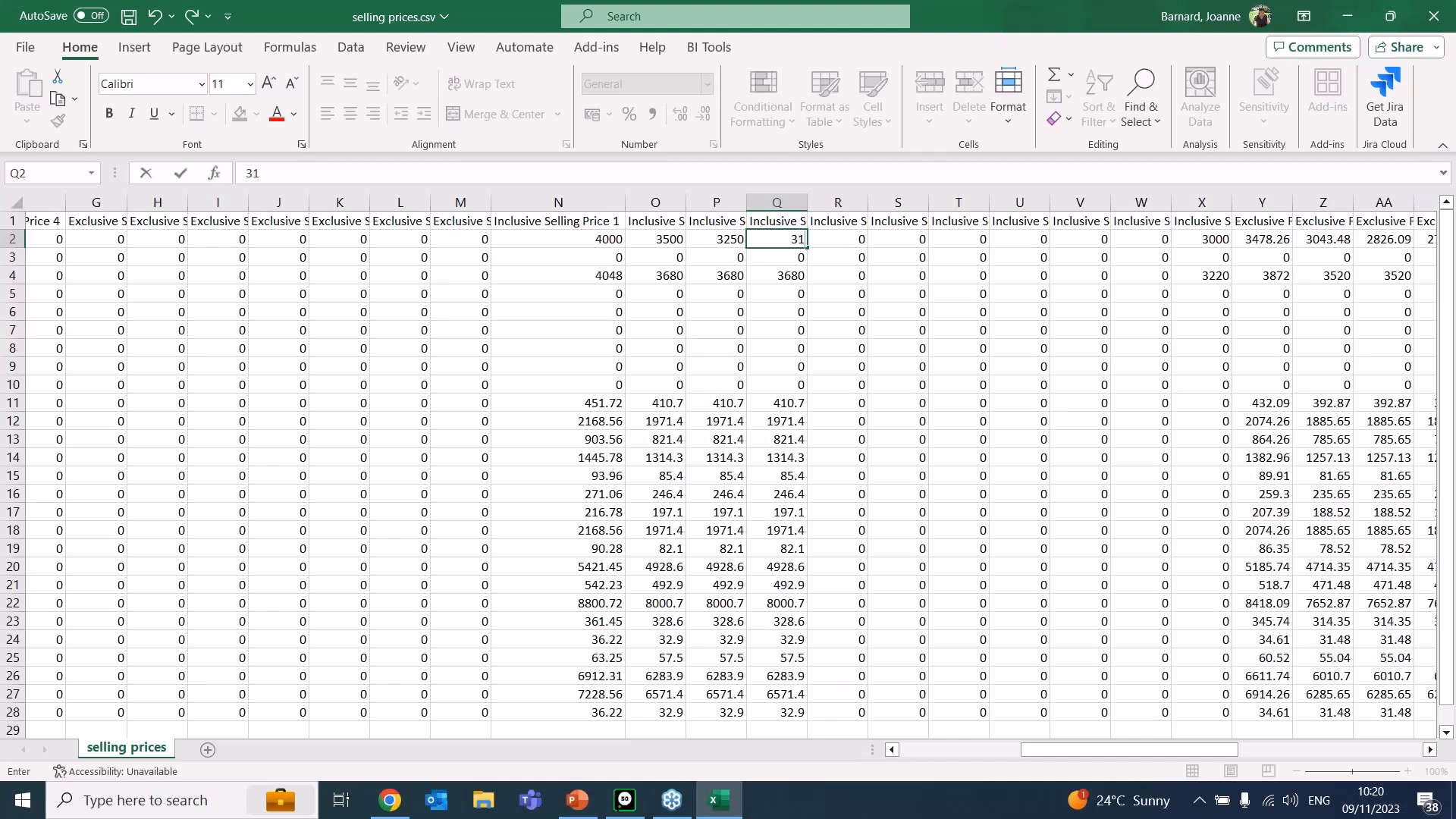
{"action": "type", "text": "200"}
- Autofit columns X and Y to show their headers and check the 3000 special prices
{"action": "left_click_drag", "start_coordinate": [1181, 748], "coordinate": [1277, 749]}
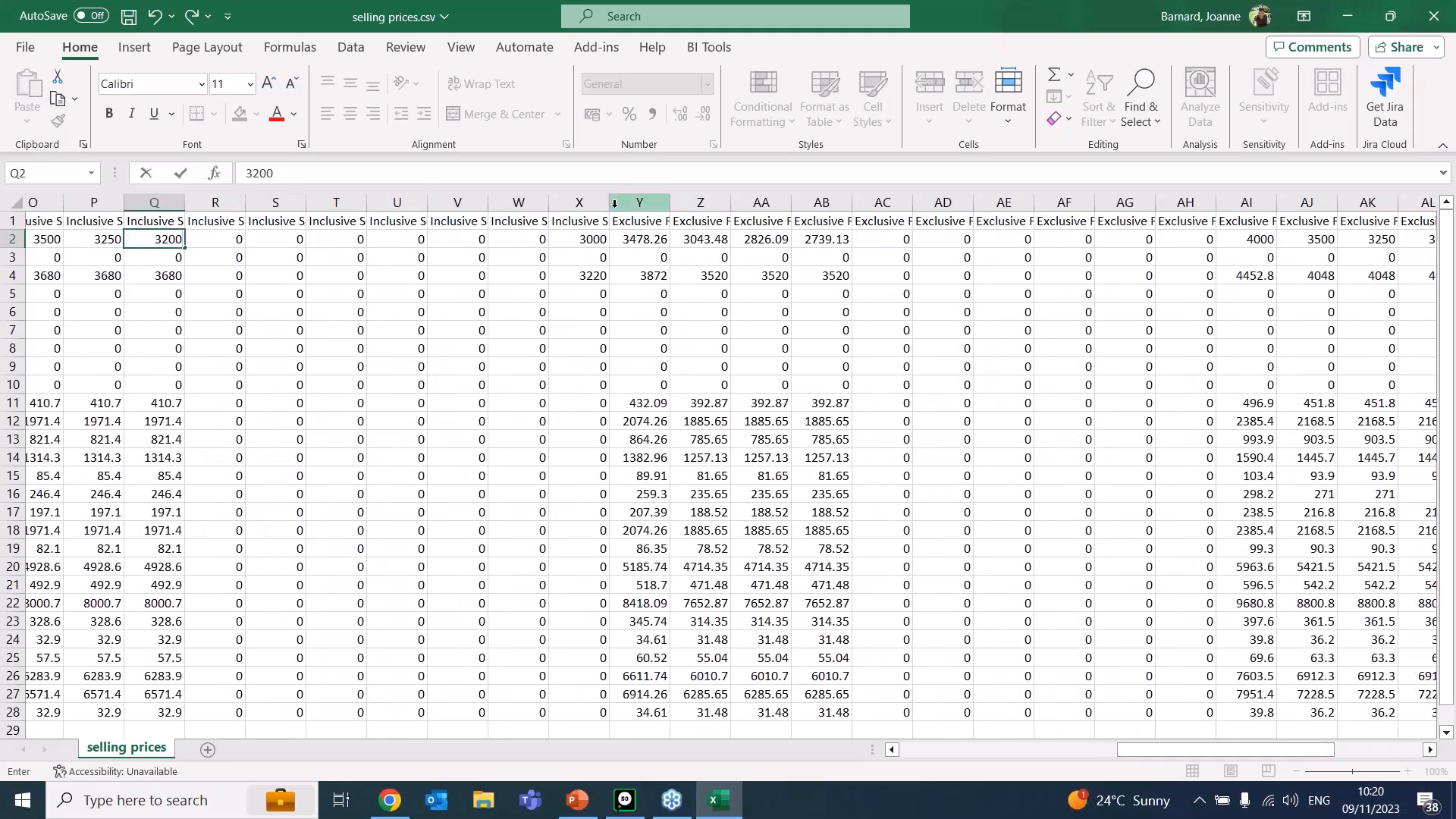
{"action": "key", "text": "Escape"}
{"action": "left_click", "coordinate": [639, 202]}
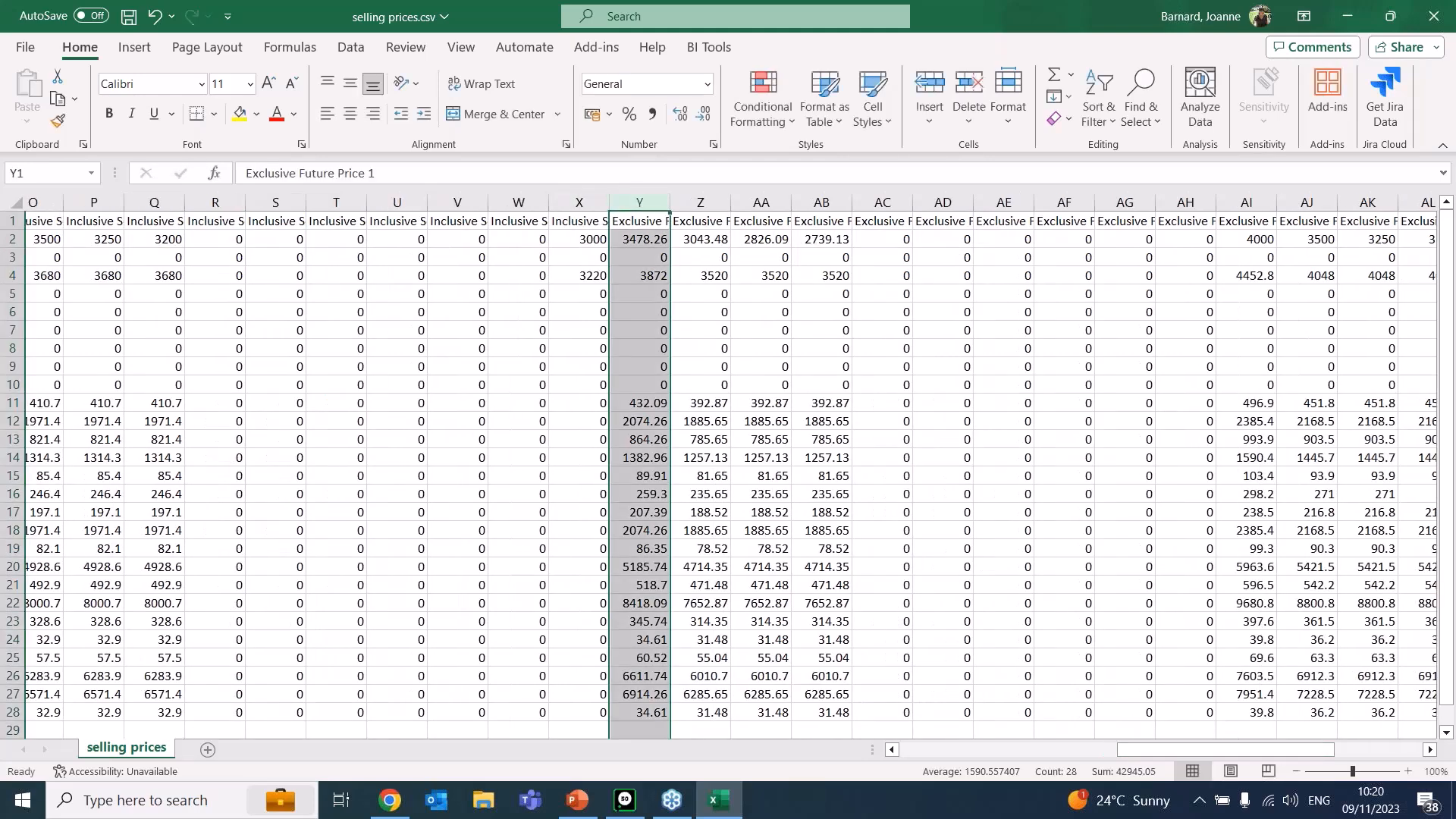
{"action": "double_click", "coordinate": [609, 202]}
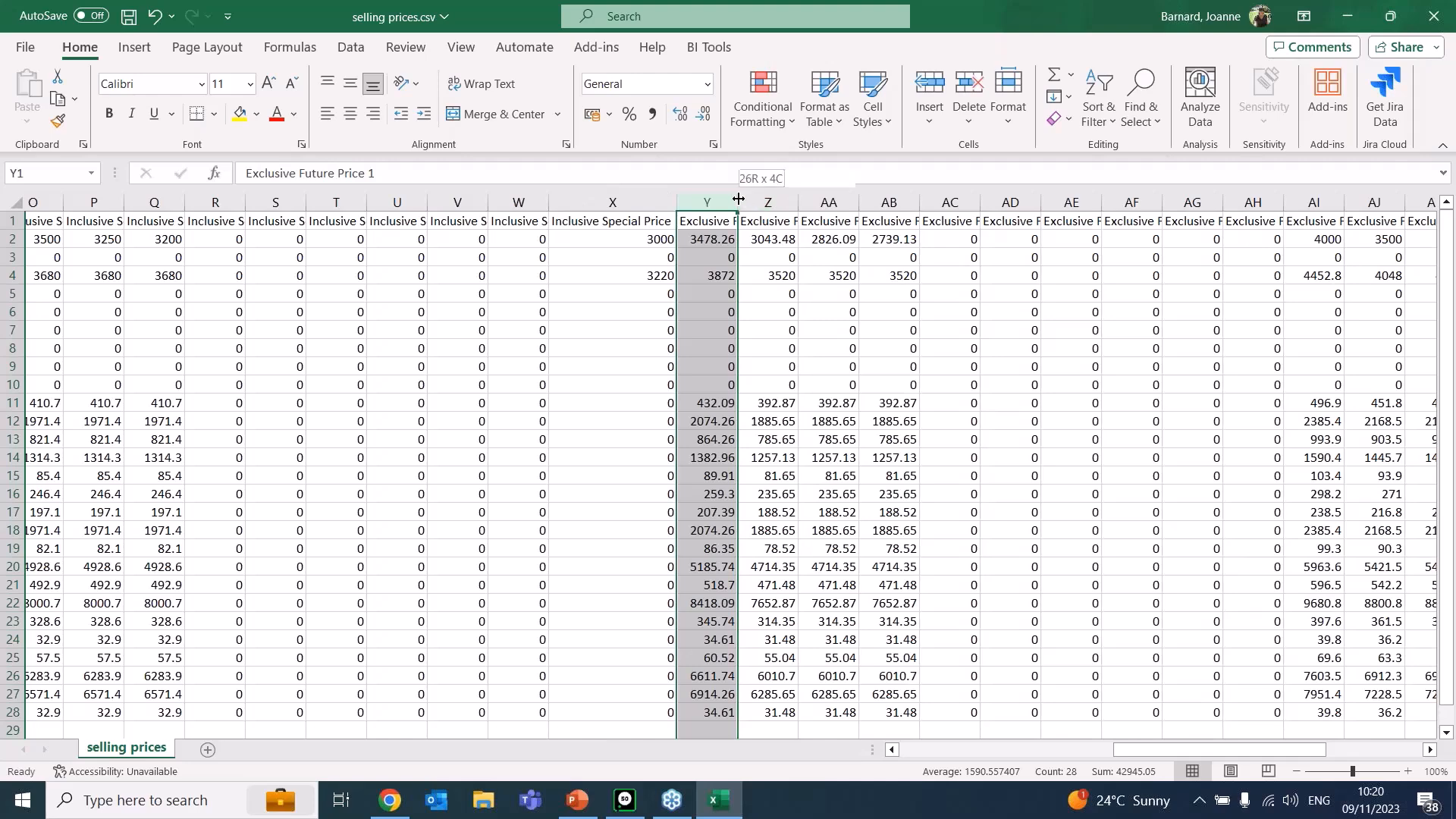
{"action": "double_click", "coordinate": [737, 201]}
{"action": "left_click", "coordinate": [619, 221]}
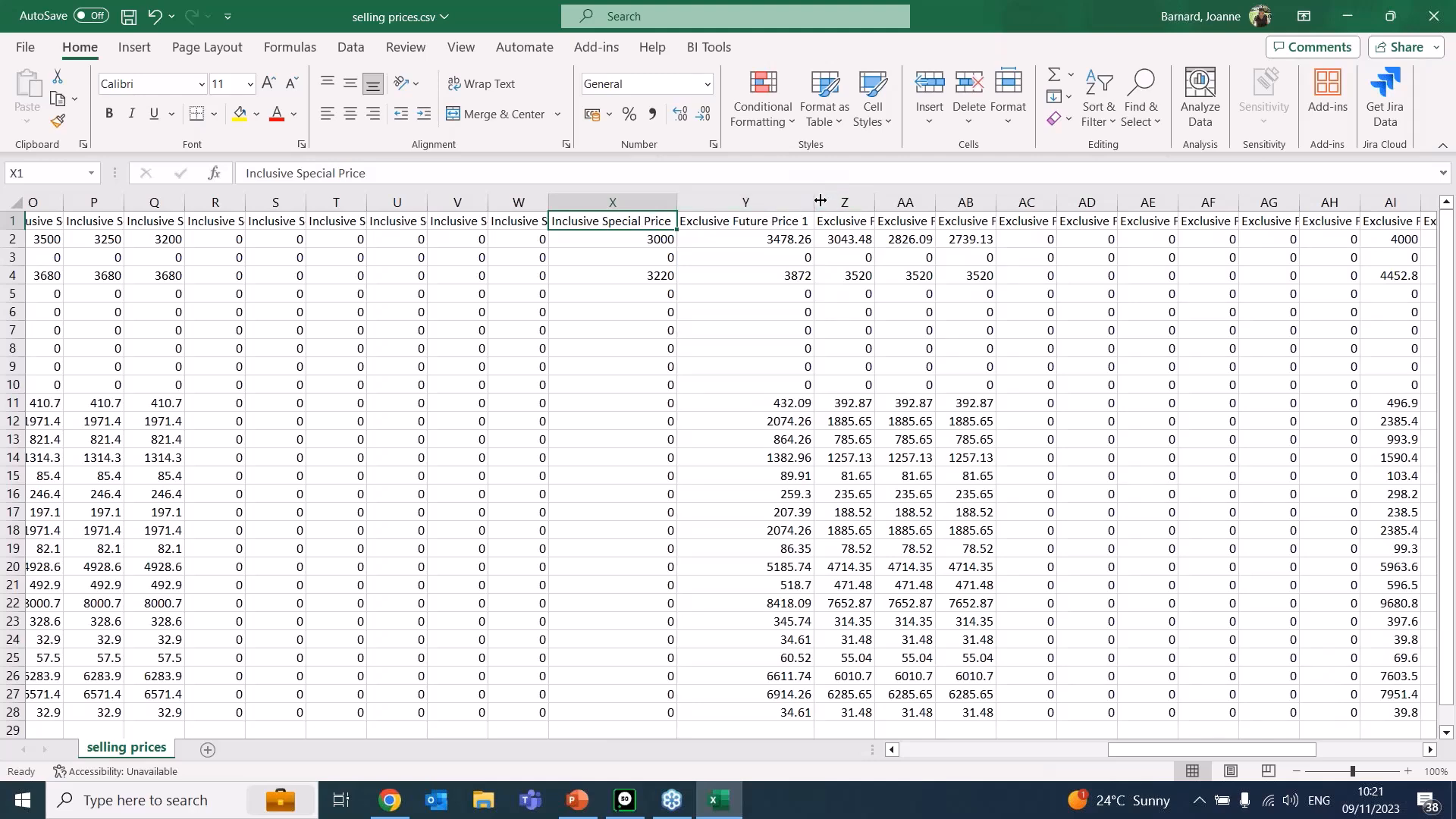
{"action": "left_click", "coordinate": [751, 221]}
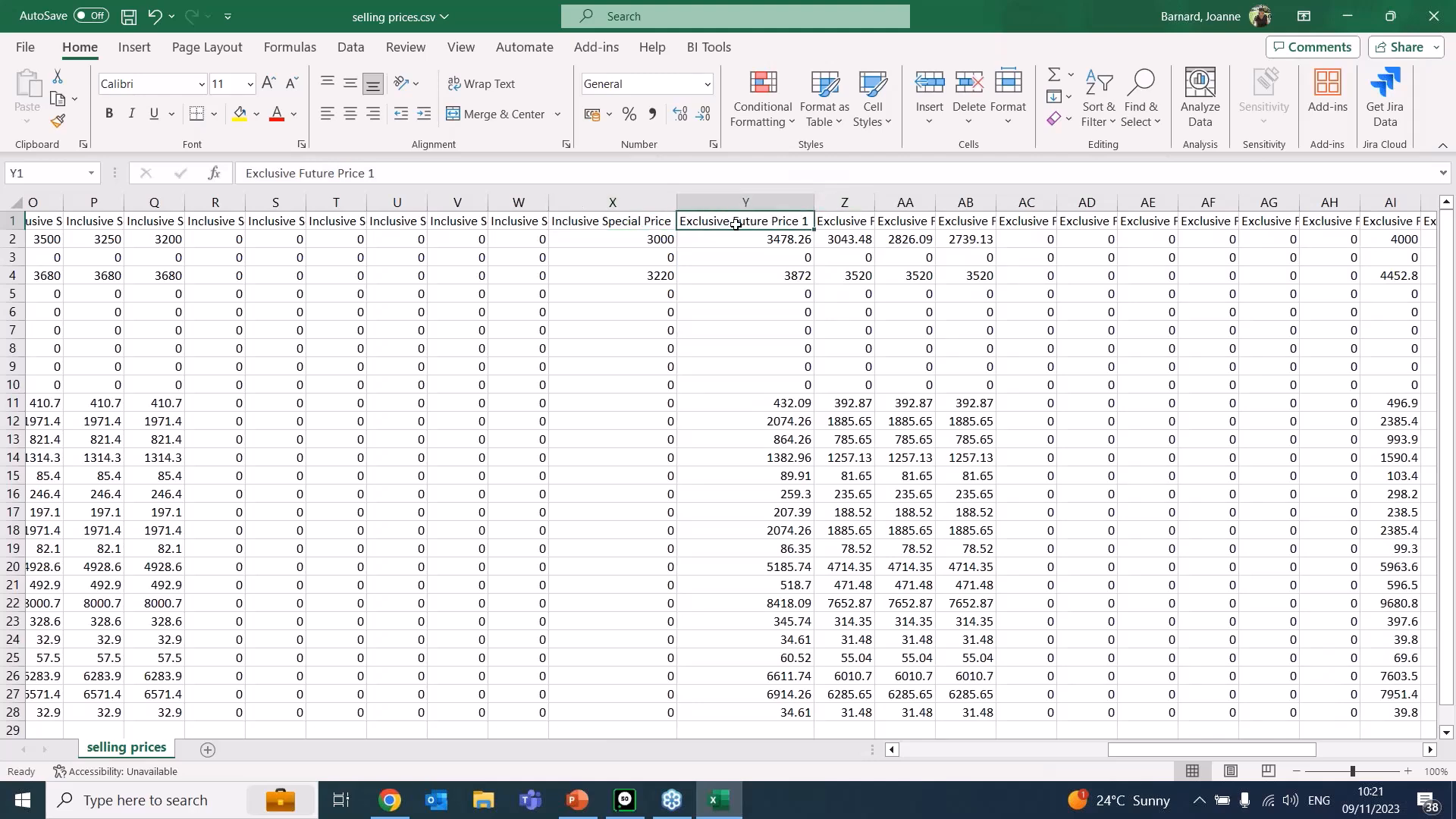
{"action": "left_click", "coordinate": [613, 241]}
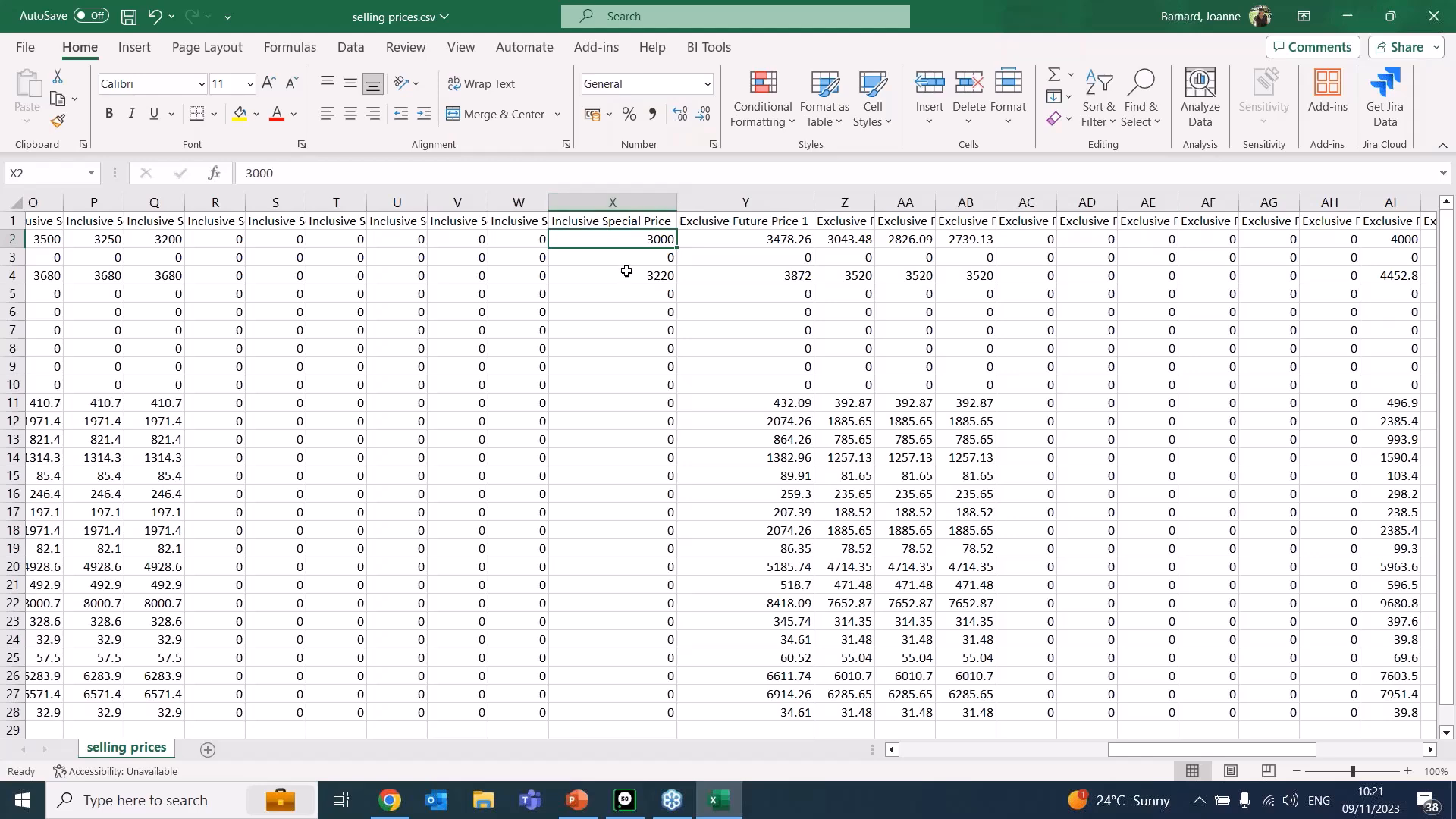
{"action": "left_click", "coordinate": [624, 278]}
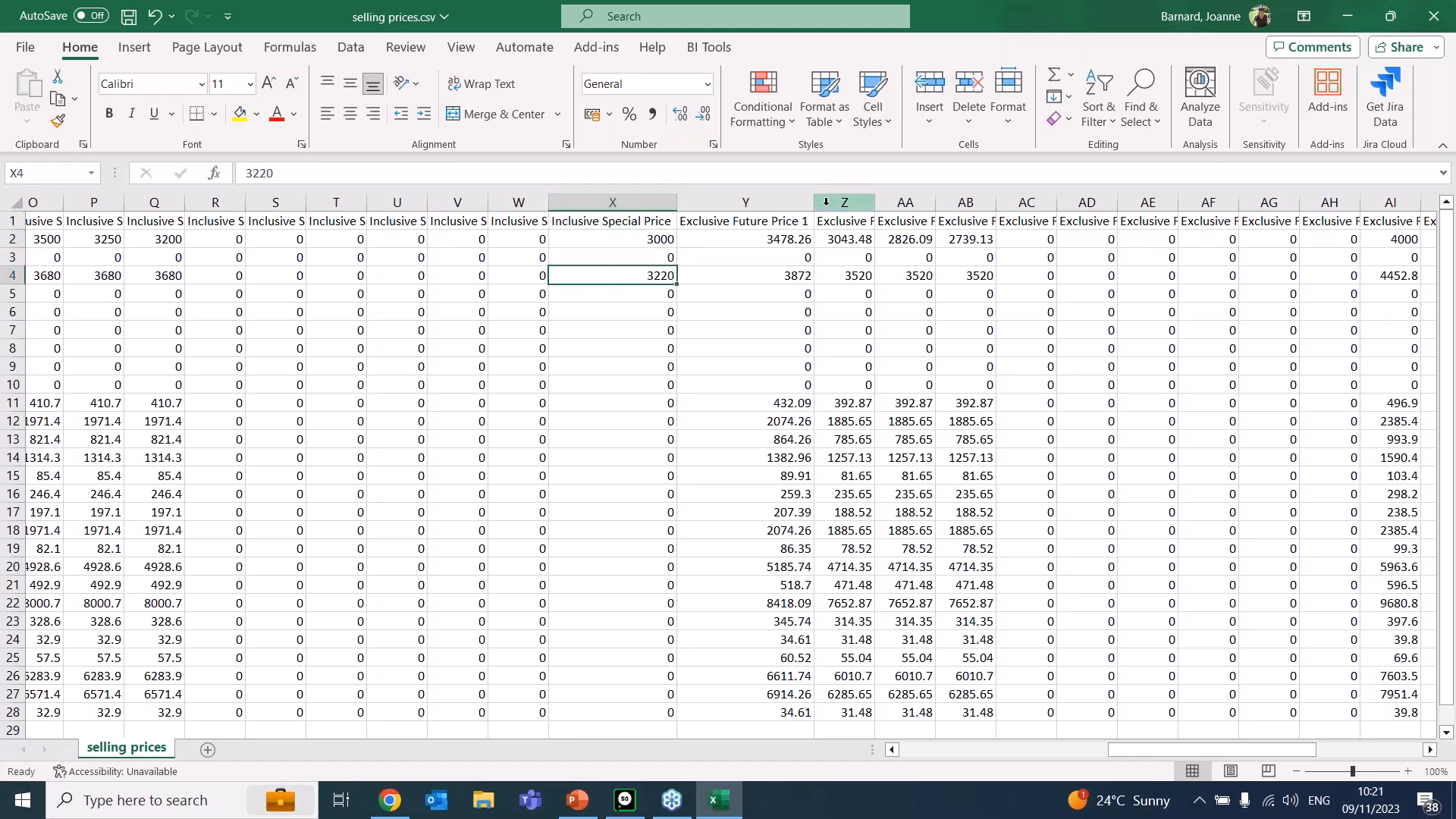
- Enter 4500 as the first item's Exclusive Future Price 1 in Y2
{"action": "left_click", "coordinate": [778, 241]}
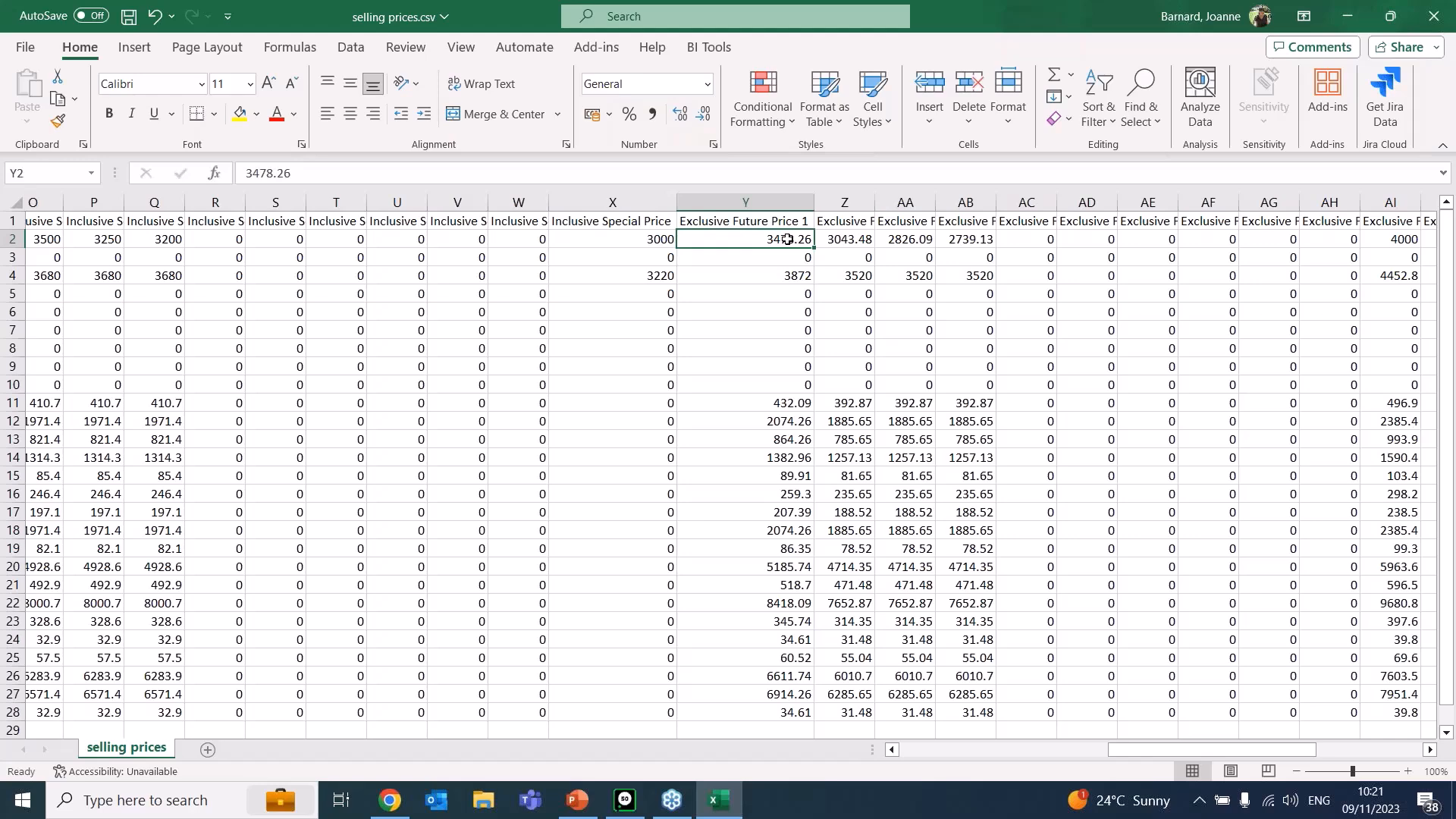
{"action": "type", "text": "4500"}
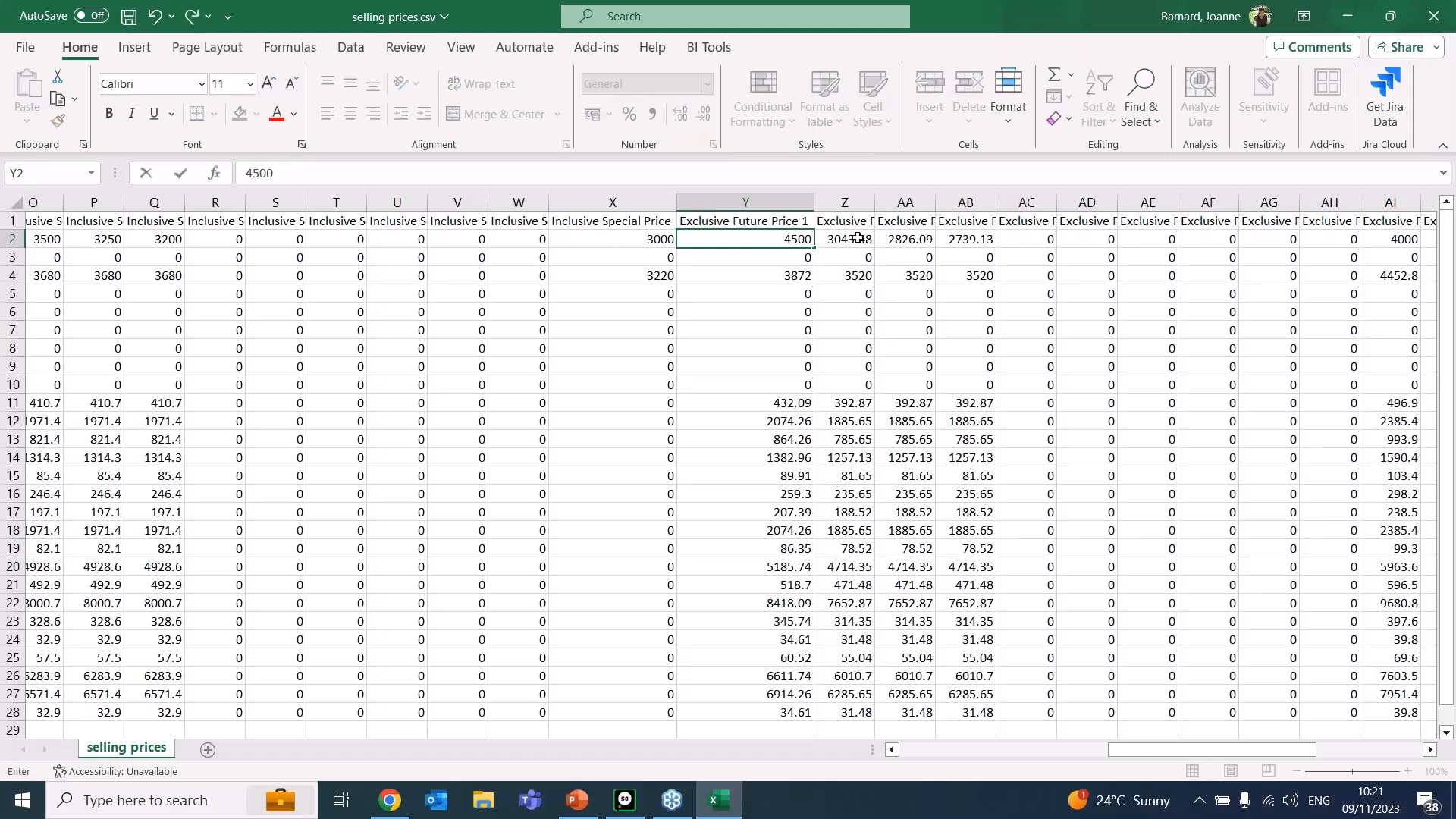
{"action": "key", "text": "Tab"}
- Copy the 0 from AC2 into the future price block Y2:AB28
{"action": "left_click_drag", "start_coordinate": [1142, 756], "coordinate": [1189, 760]}
{"action": "left_click_drag", "start_coordinate": [434, 234], "coordinate": [714, 242]}
{"action": "left_click", "coordinate": [713, 241]}
{"action": "key", "text": "ctrl+c"}
{"action": "left_click_drag", "start_coordinate": [407, 237], "coordinate": [665, 713]}
{"action": "key", "text": "ctrl+v"}
- Copy the 0 from AD2 into the remaining future price cells through AL28
{"action": "left_click_drag", "start_coordinate": [738, 241], "coordinate": [1145, 716]}
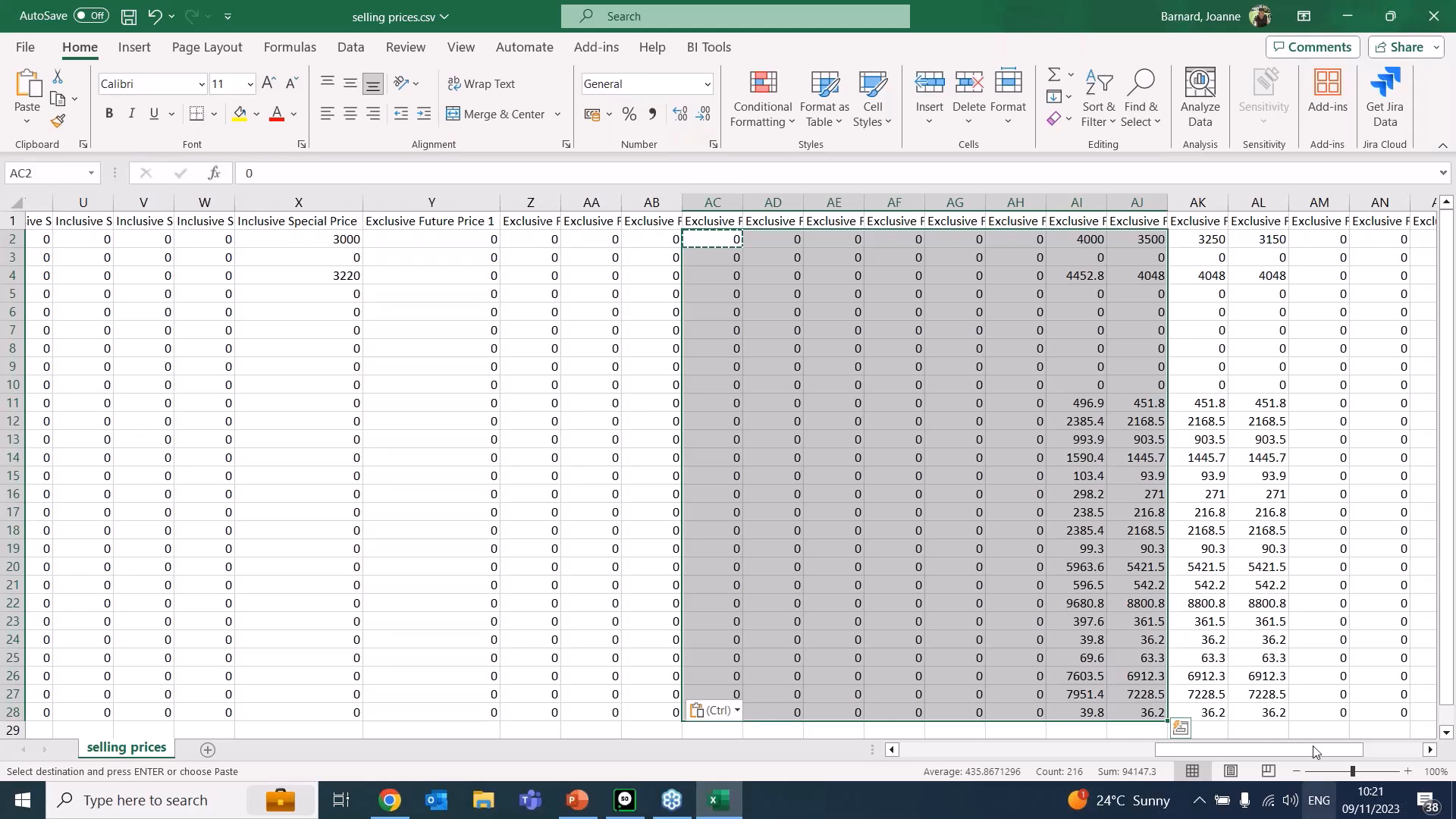
{"action": "left_click_drag", "start_coordinate": [1314, 749], "coordinate": [1380, 749]}
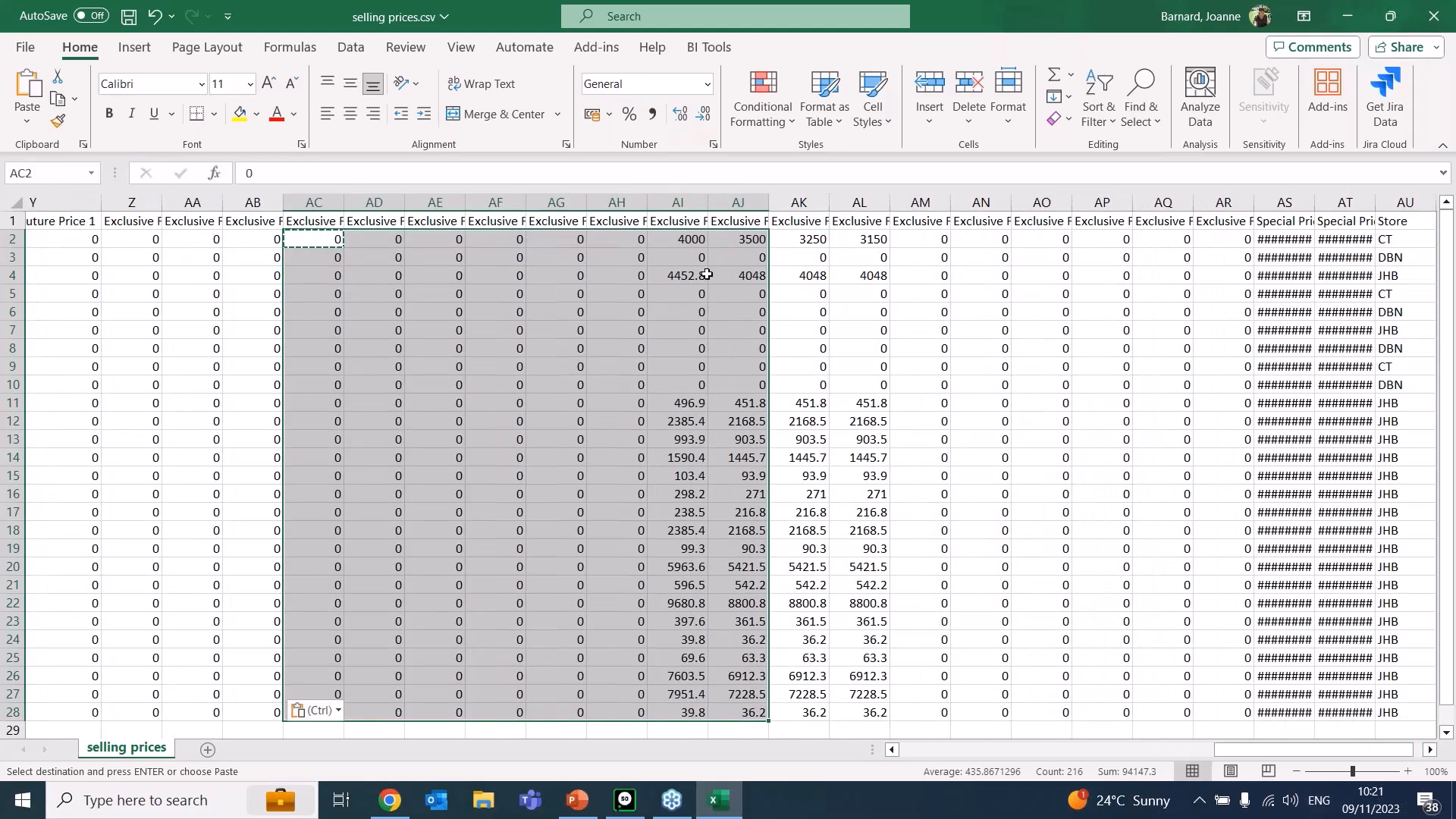
{"action": "left_click", "coordinate": [394, 235]}
{"action": "left_click_drag", "start_coordinate": [381, 236], "coordinate": [883, 709]}
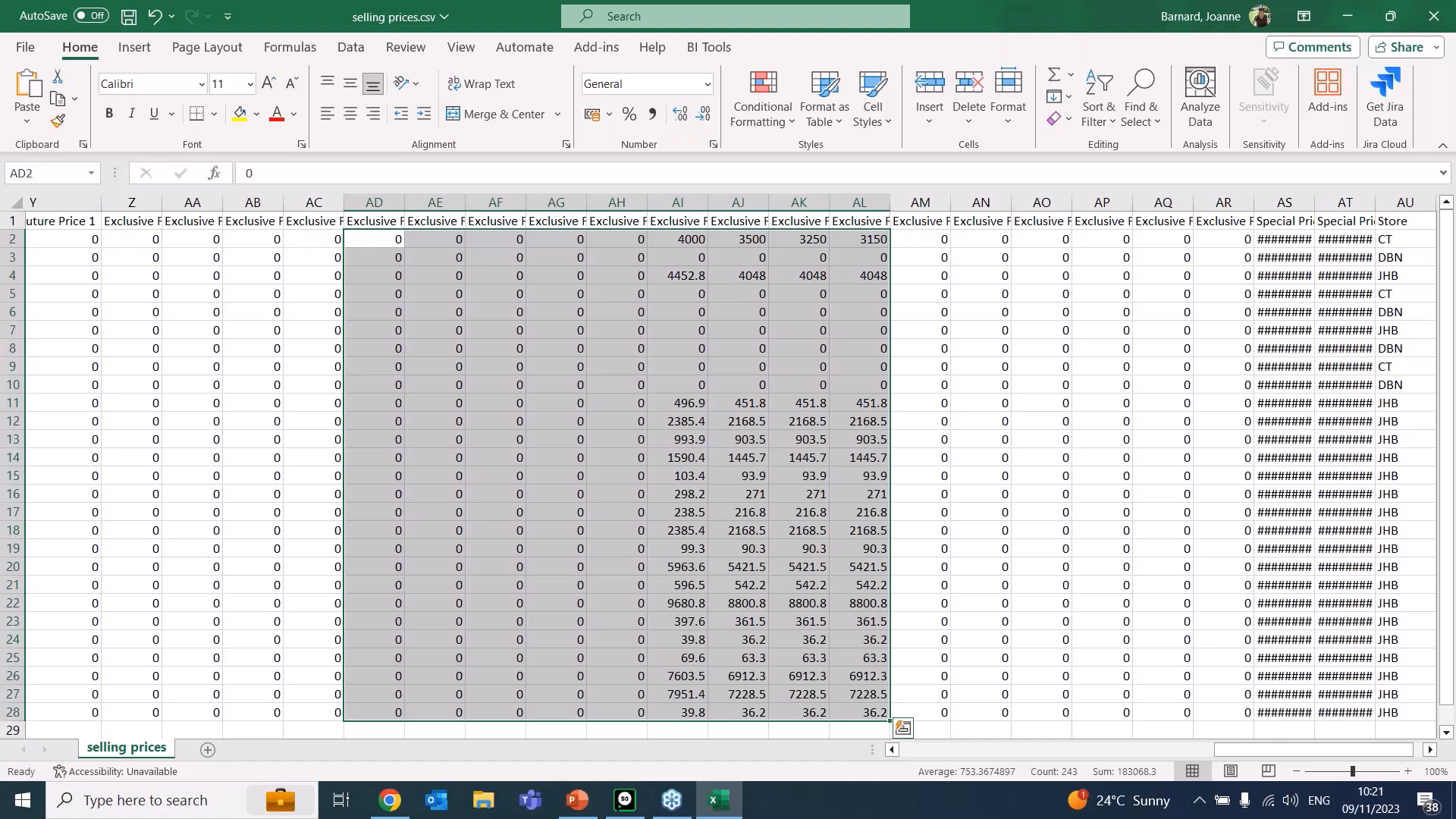
{"action": "left_click", "coordinate": [380, 236]}
{"action": "key", "text": "ctrl+c"}
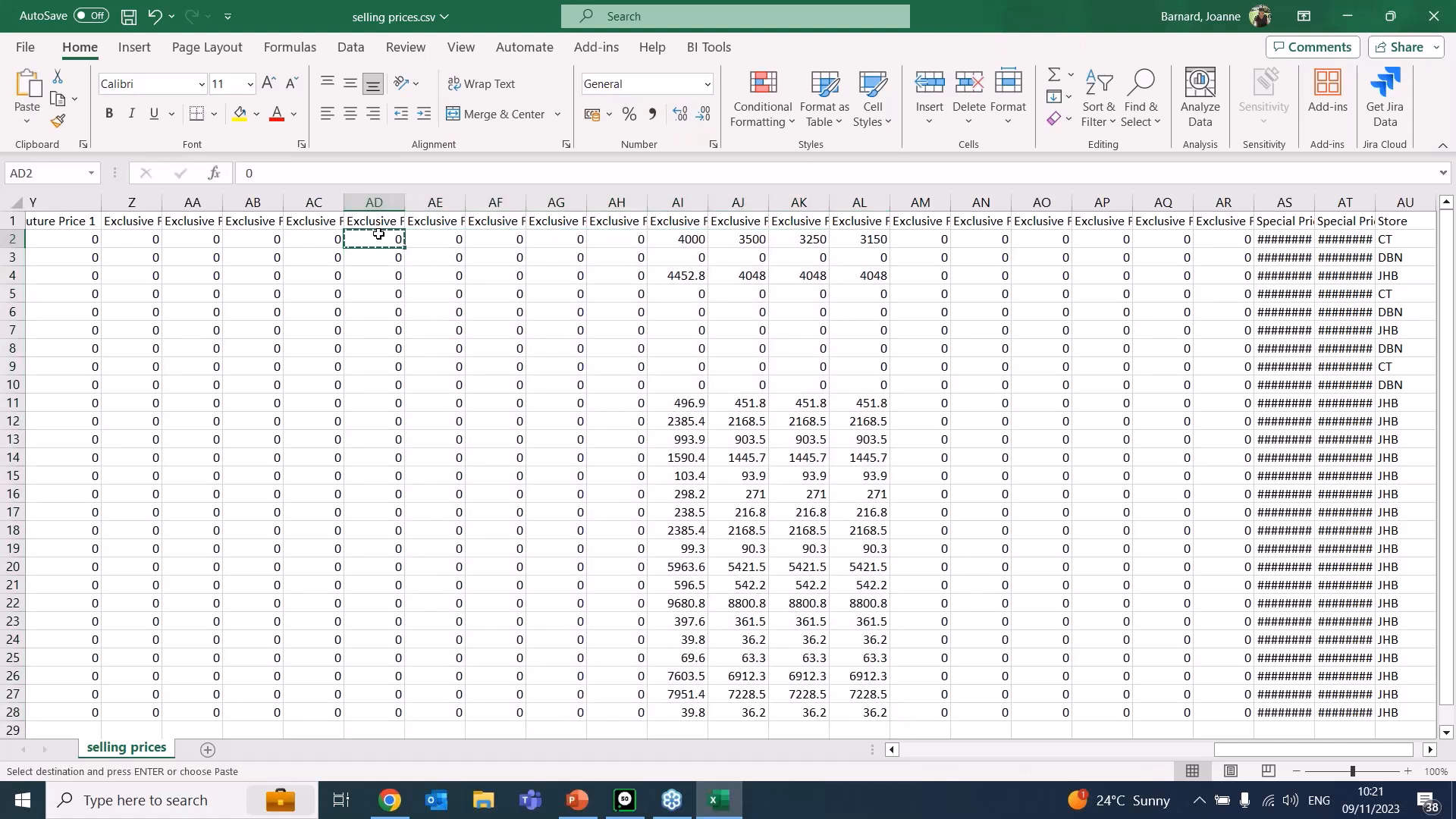
{"action": "left_click_drag", "start_coordinate": [441, 241], "coordinate": [886, 716]}
{"action": "key", "text": "ctrl+v"}
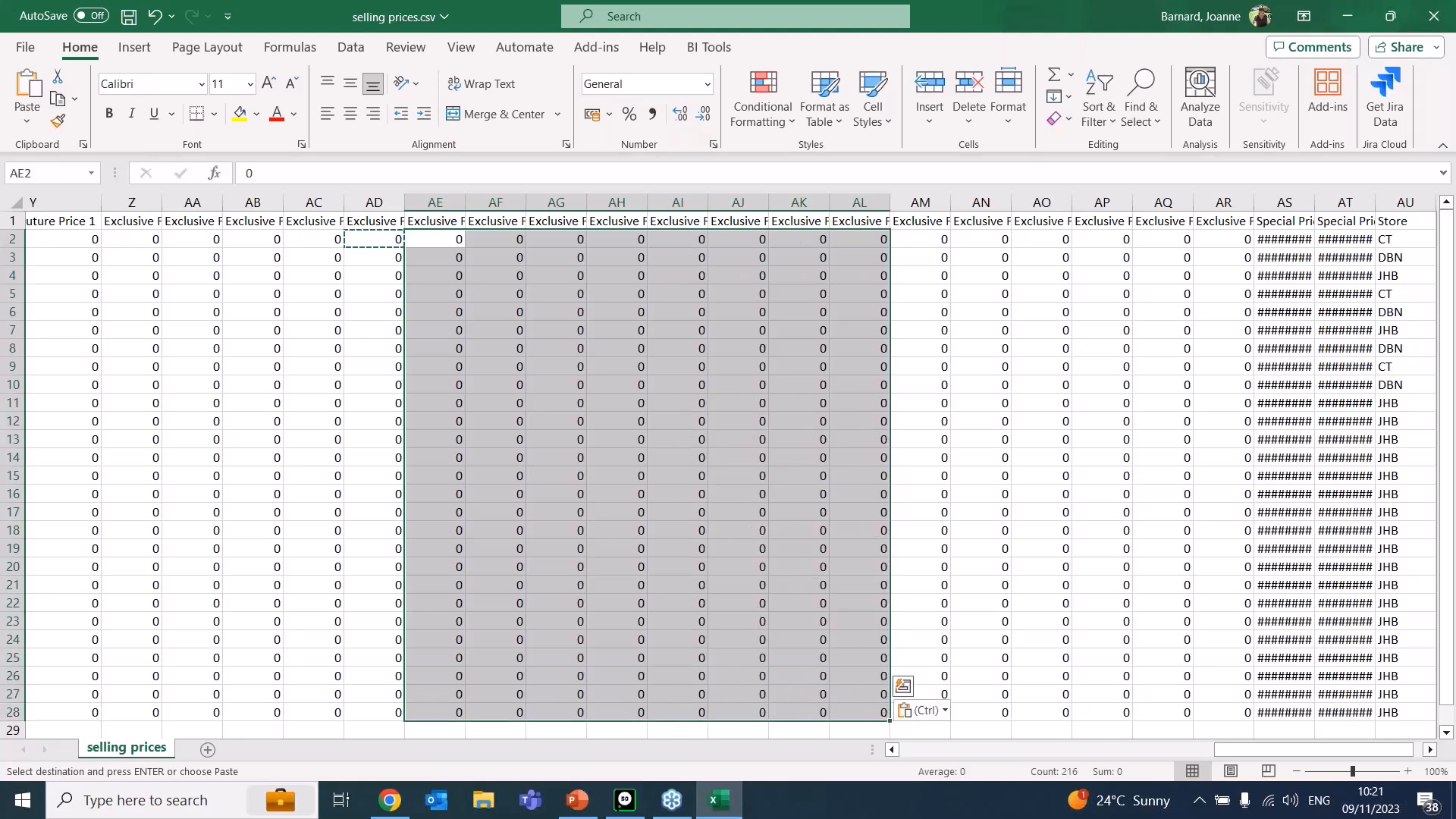
- Autofit columns AM, Z and AI to show their full headers
{"action": "left_click_drag", "start_coordinate": [1248, 749], "coordinate": [1316, 748]}
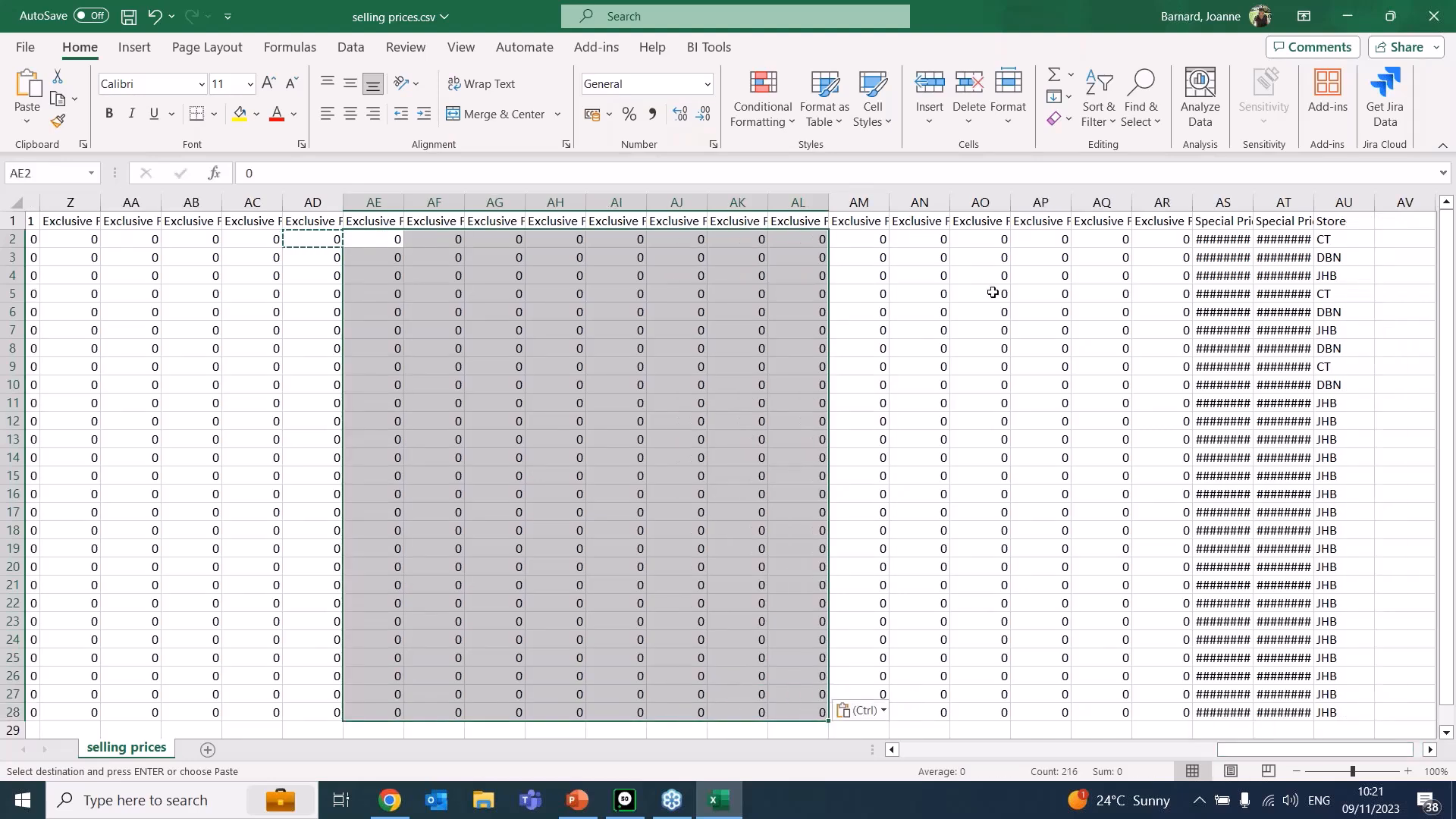
{"action": "left_click", "coordinate": [859, 201]}
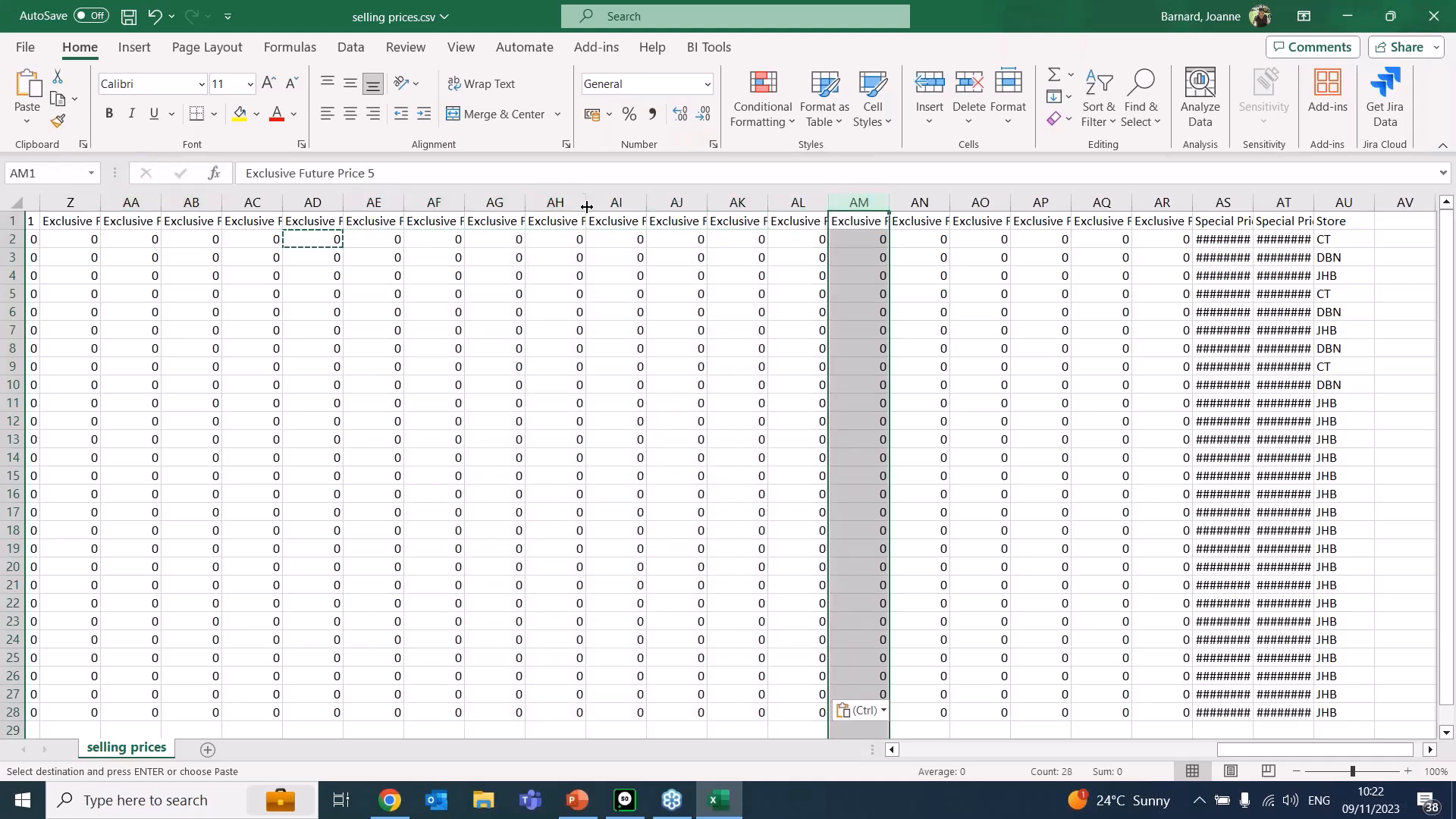
{"action": "double_click", "coordinate": [890, 198]}
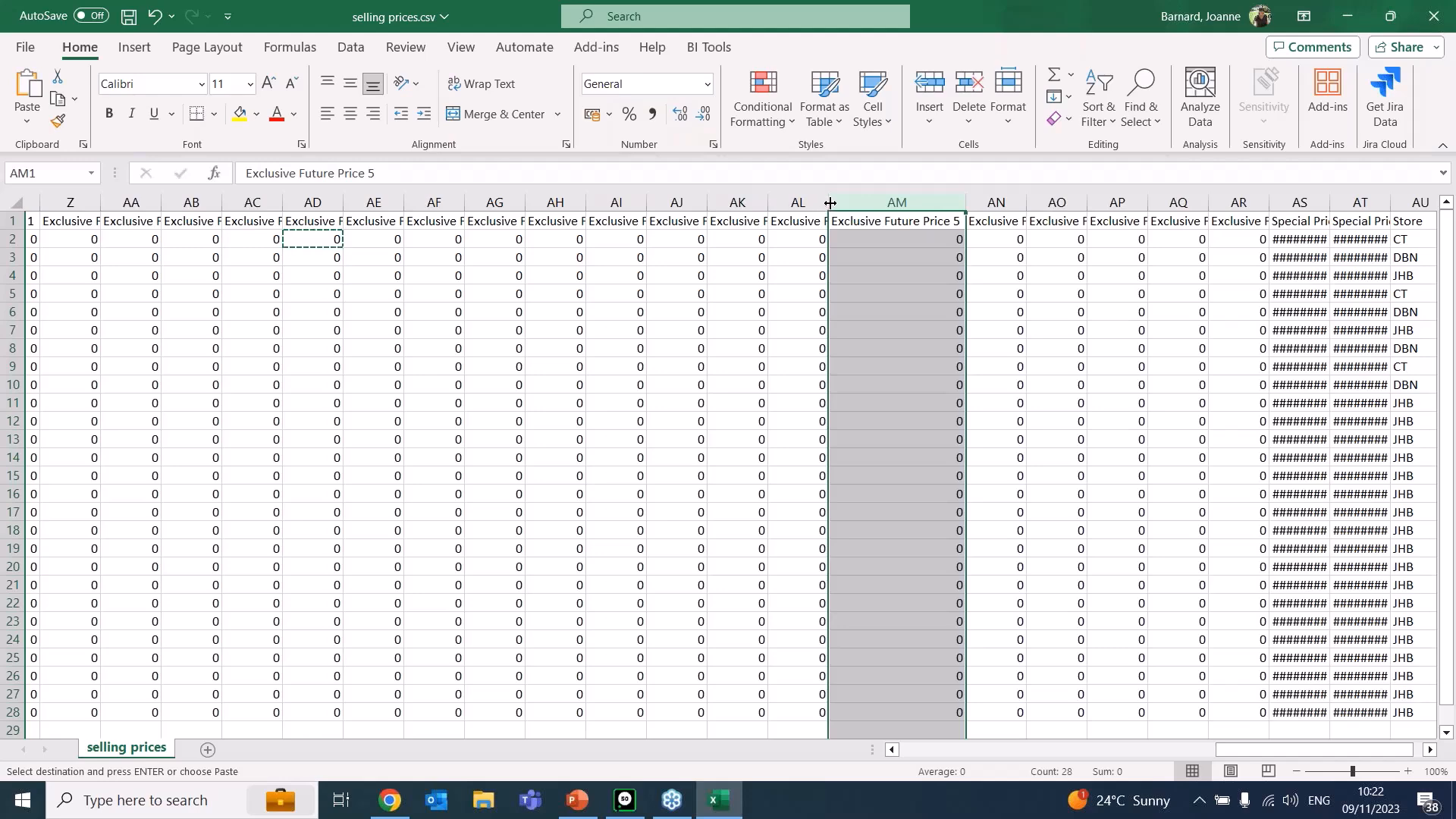
{"action": "left_click_drag", "start_coordinate": [1239, 749], "coordinate": [1195, 749]}
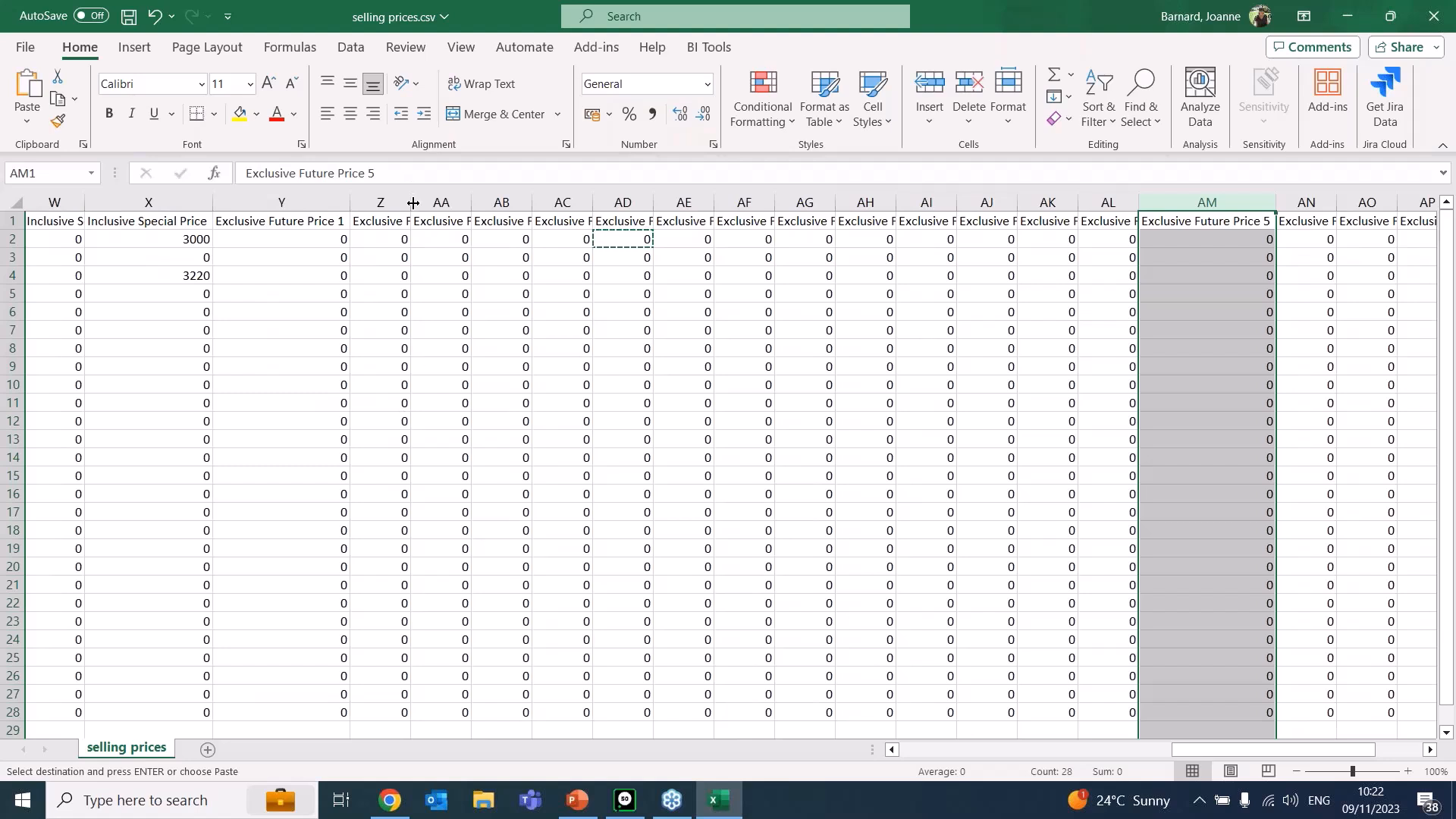
{"action": "double_click", "coordinate": [410, 203]}
{"action": "left_click", "coordinate": [437, 223]}
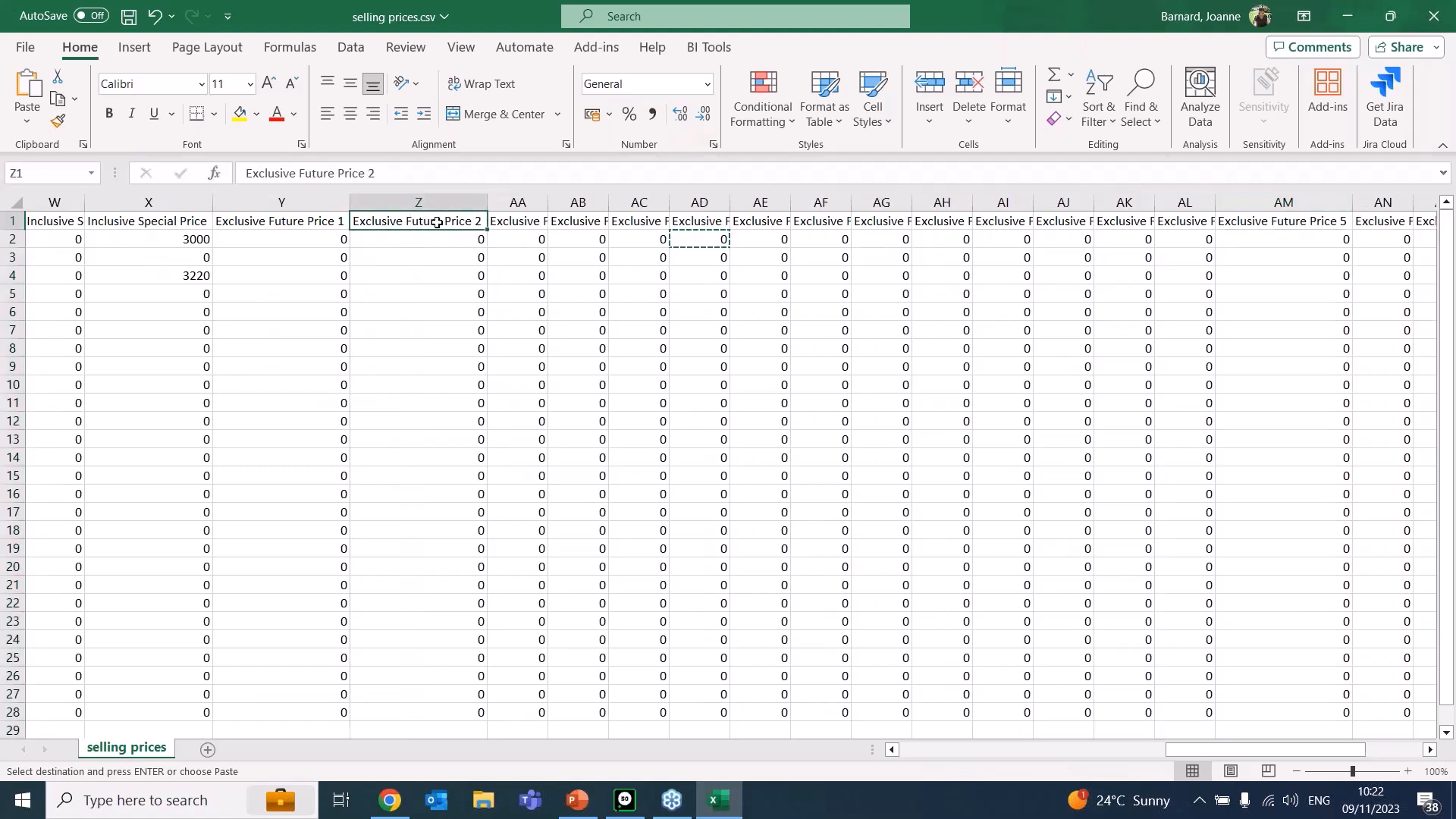
{"action": "key", "text": "Right"}
{"action": "key", "text": "Right"}
{"action": "key", "text": "Right"}
{"action": "key", "text": "Right"}
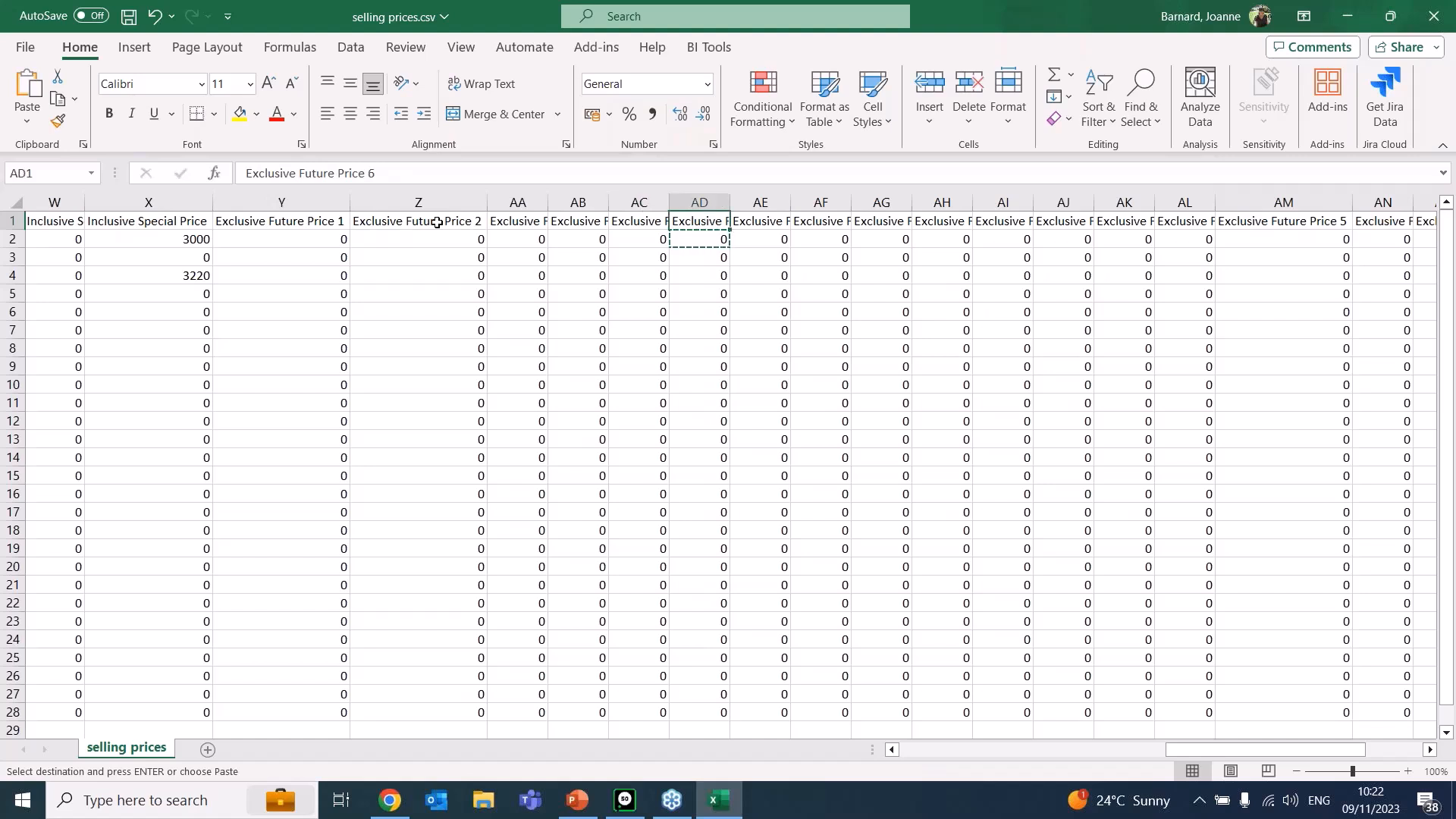
{"action": "key", "text": "Right"}
{"action": "key", "text": "Right"}
{"action": "key", "text": "Right"}
{"action": "key", "text": "Right"}
{"action": "key", "text": "Right"}
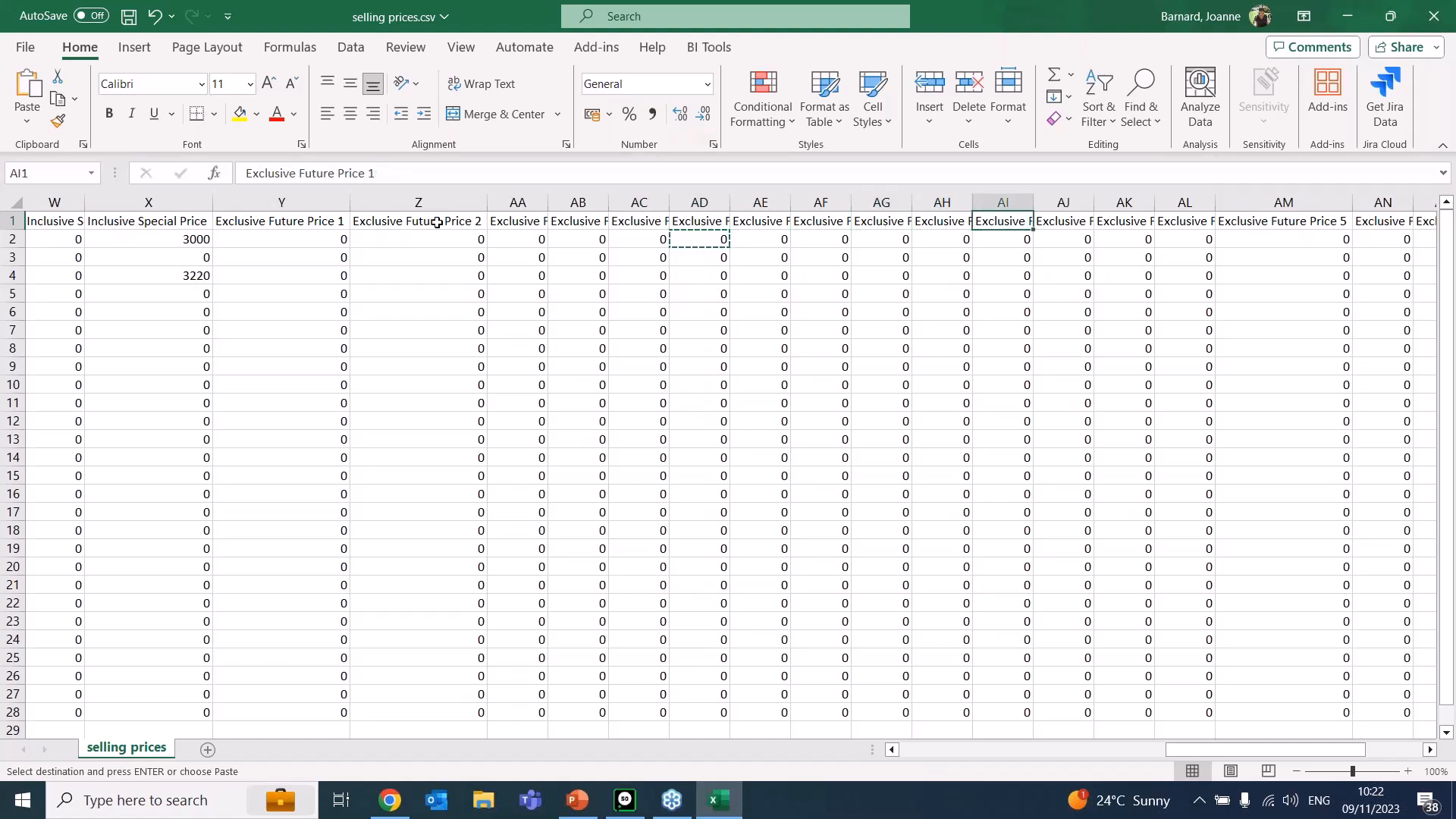
{"action": "double_click", "coordinate": [1033, 202]}
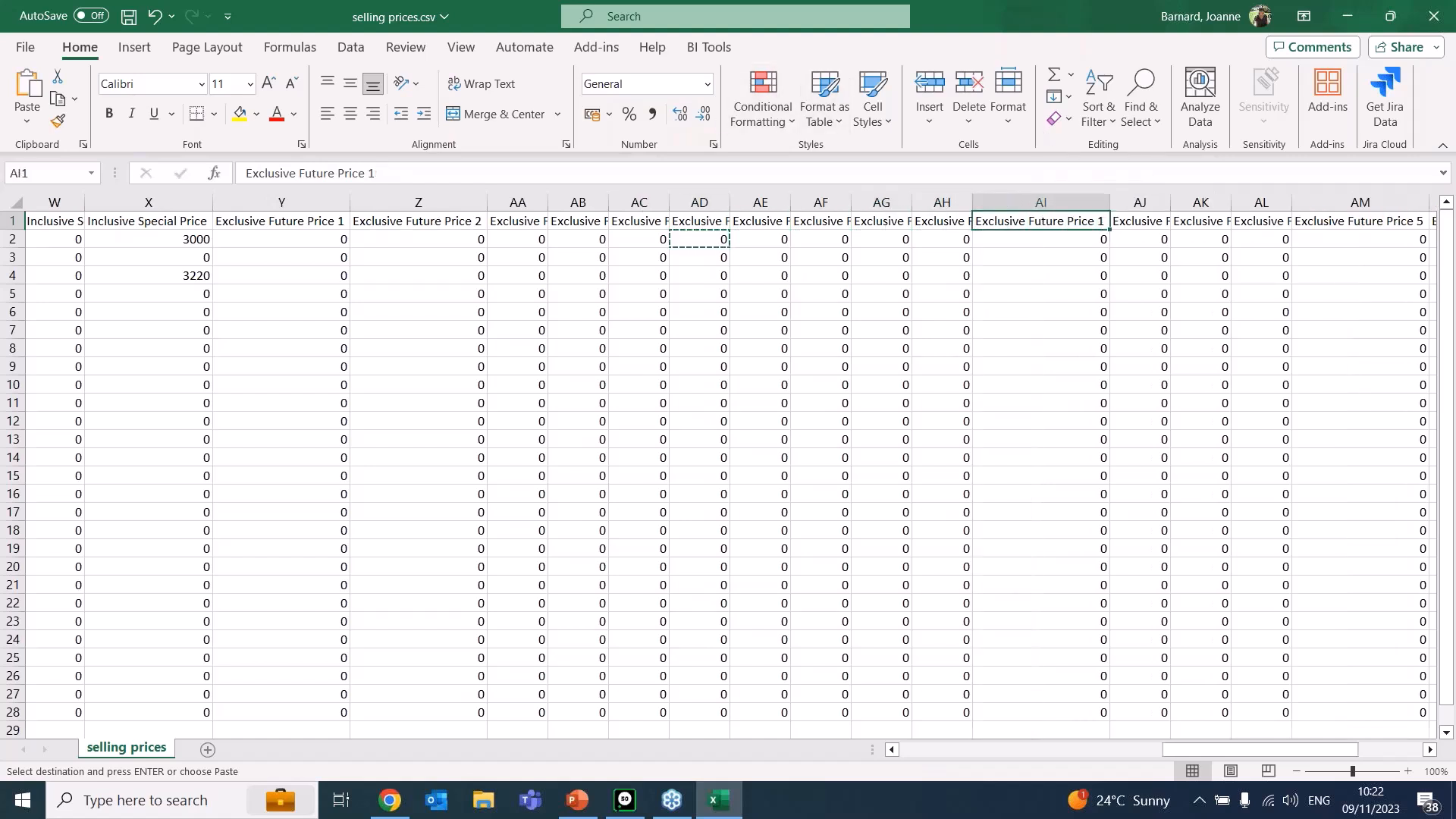
{"action": "double_click", "coordinate": [1022, 221]}
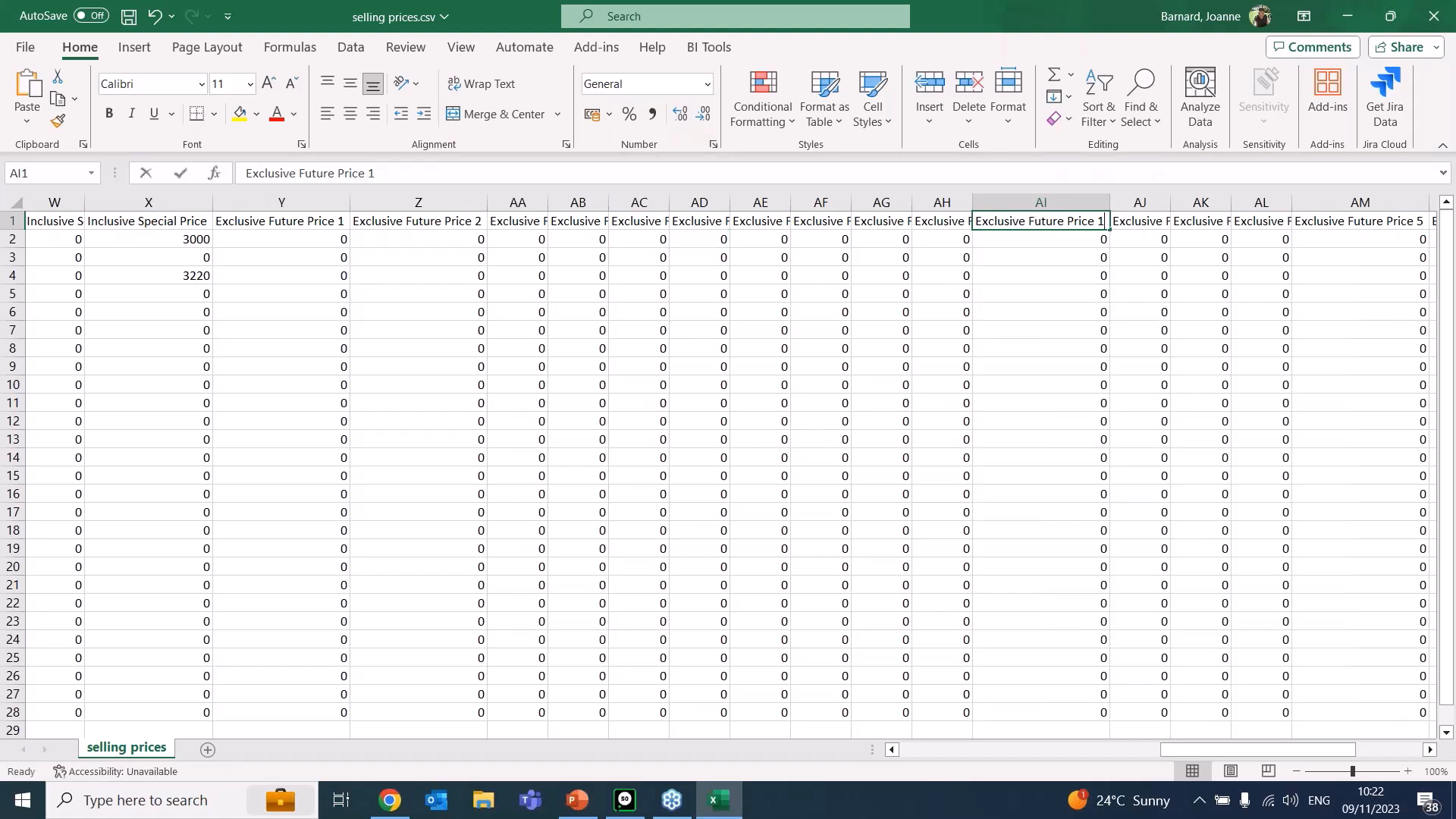
{"action": "left_click", "coordinate": [1044, 242]}
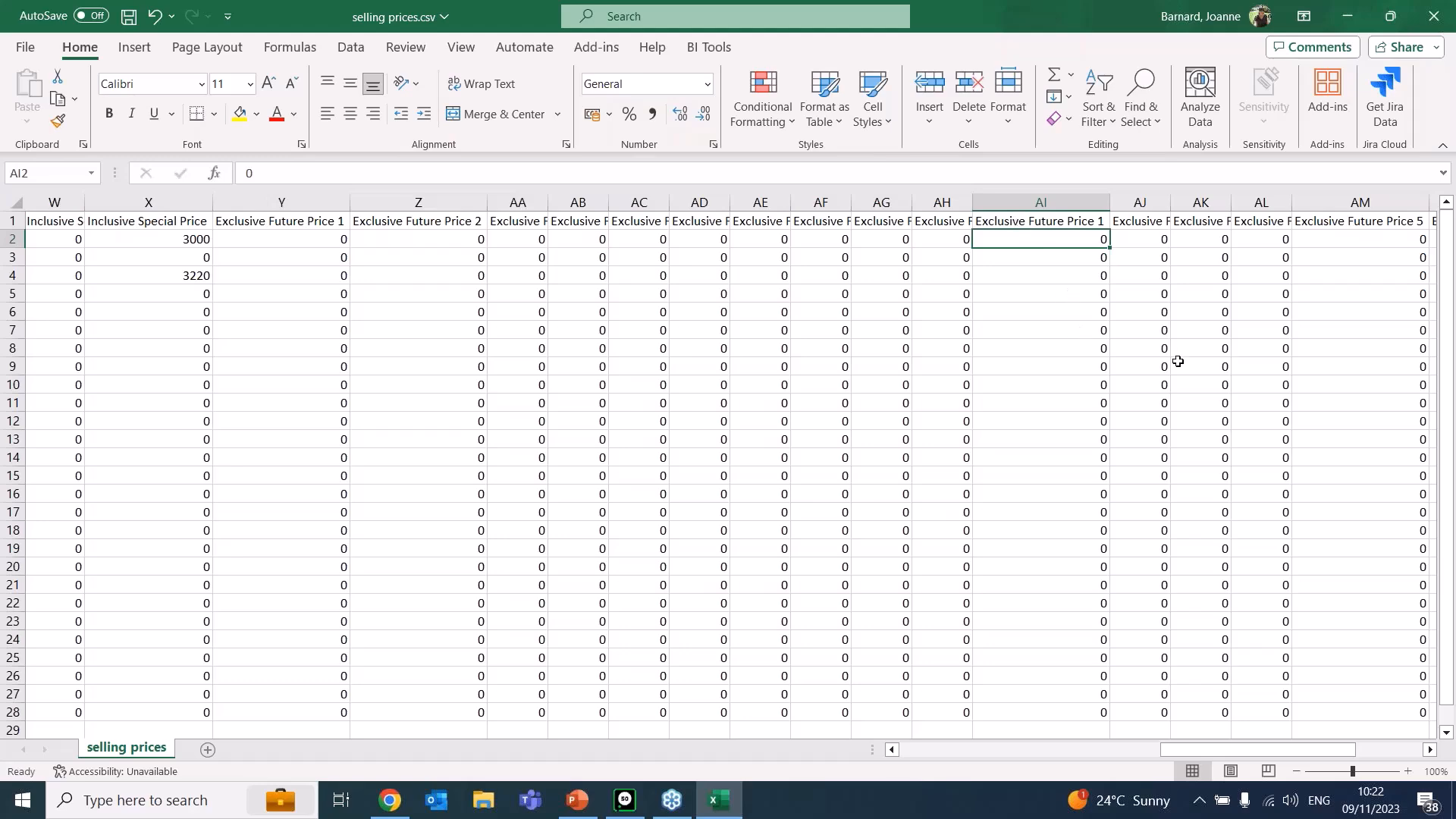
- Autofit columns AQ and AR to show the Exclusive Future Price 9 and 10 headers
{"action": "left_click_drag", "start_coordinate": [1227, 749], "coordinate": [1357, 735]}
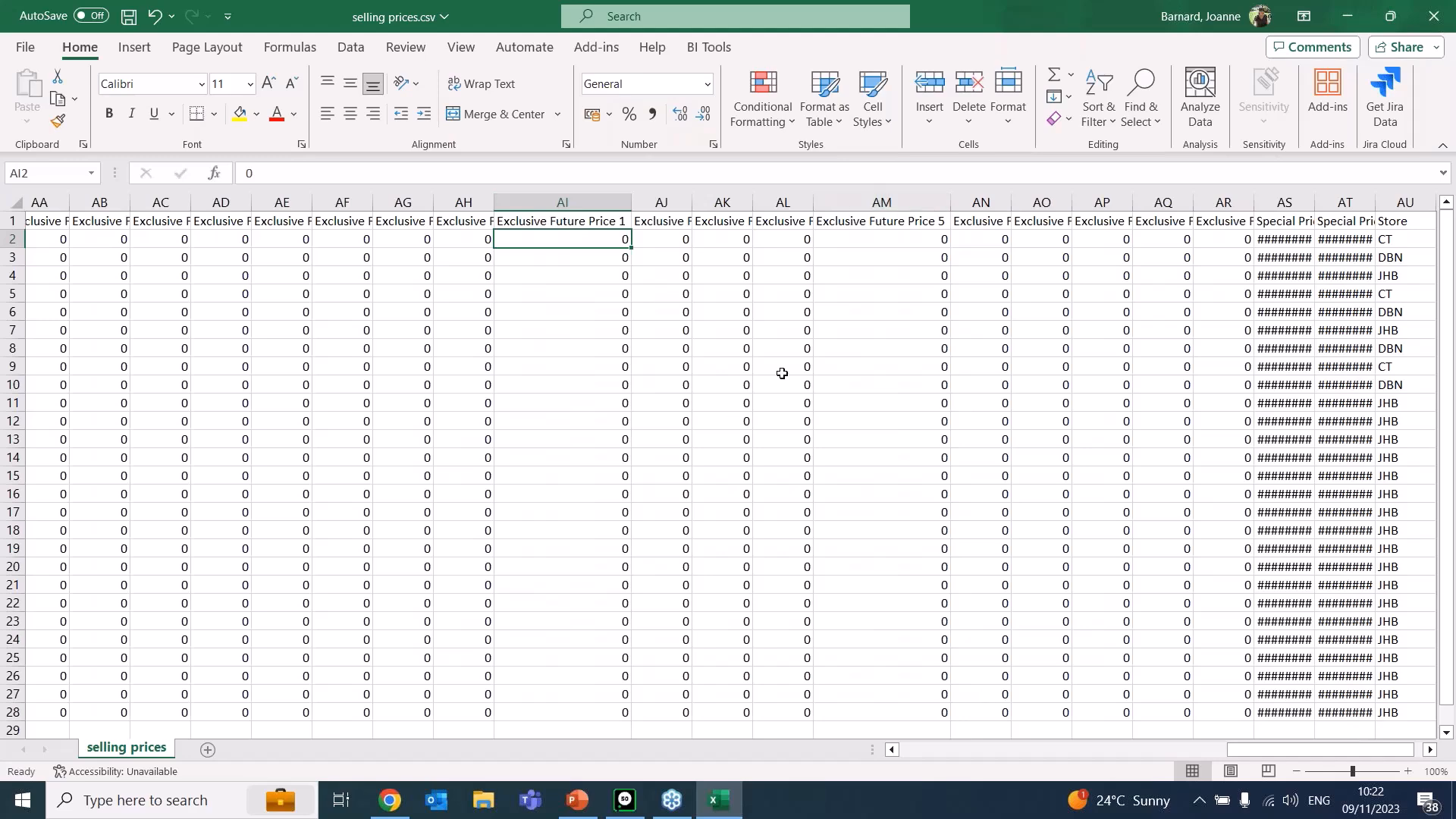
{"action": "left_click_drag", "start_coordinate": [568, 237], "coordinate": [1109, 236]}
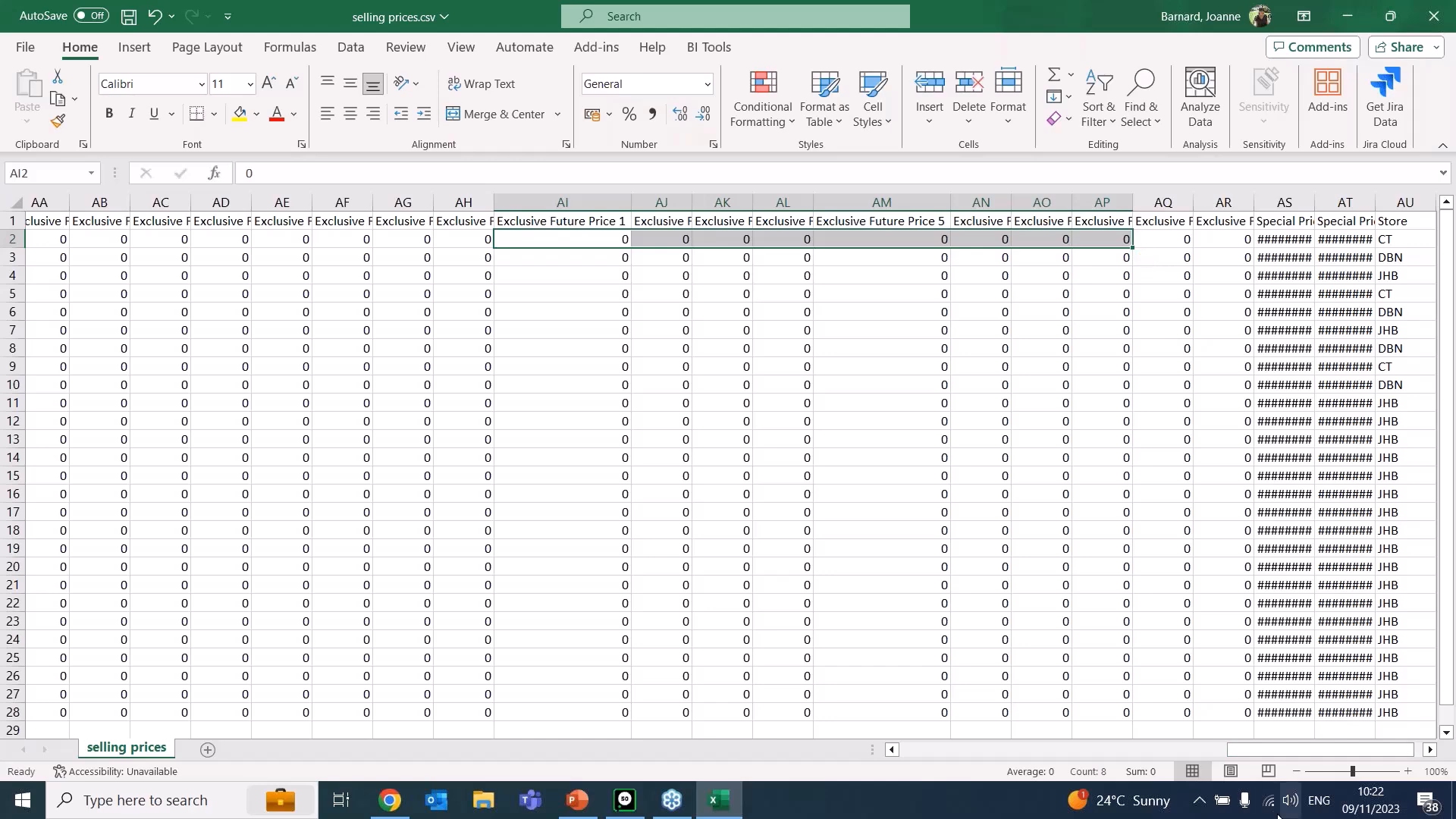
{"action": "left_click", "coordinate": [1432, 751]}
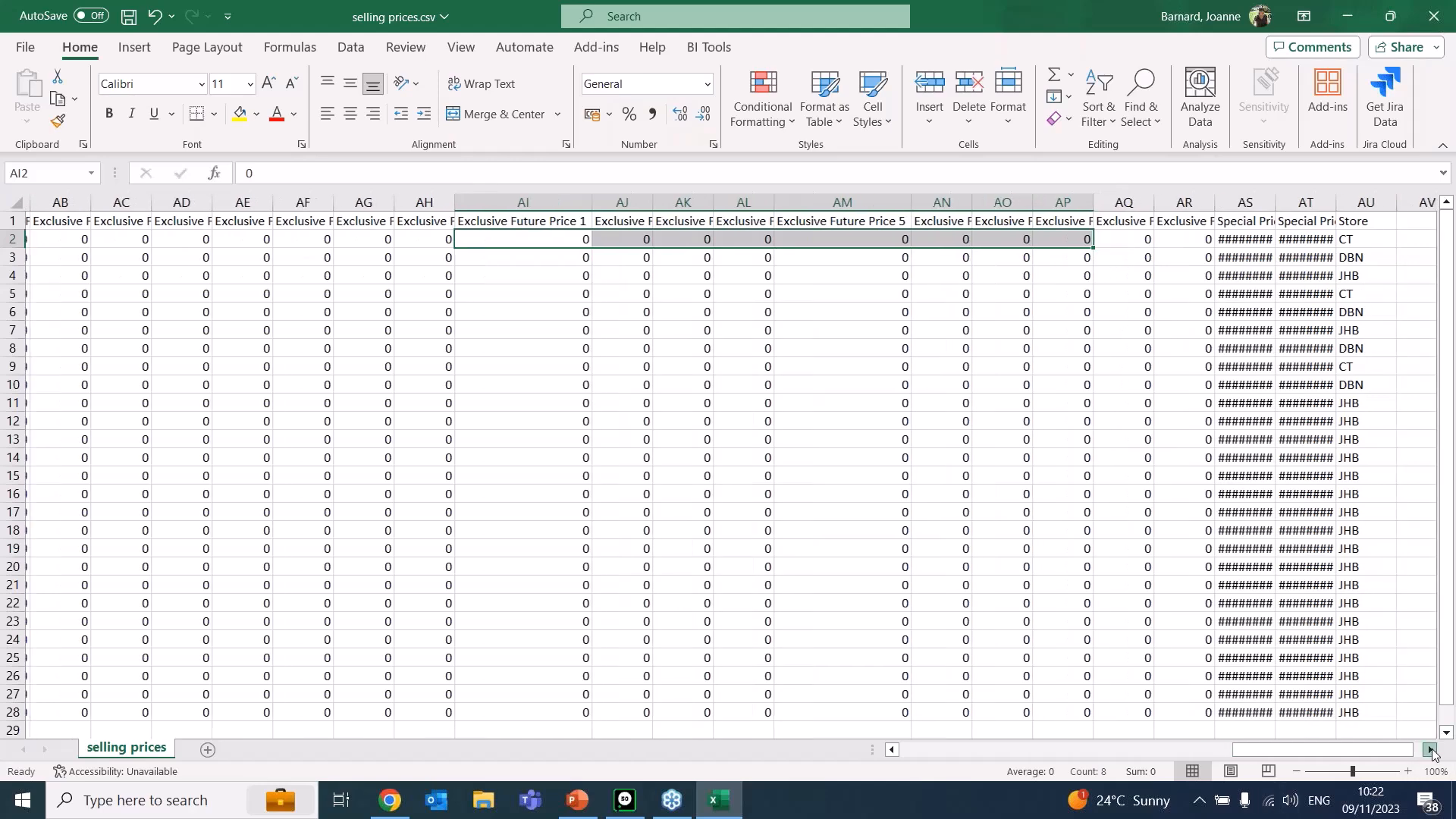
{"action": "left_click", "coordinate": [1432, 751]}
{"action": "left_click", "coordinate": [1432, 751]}
{"action": "left_click", "coordinate": [1432, 751]}
{"action": "left_click", "coordinate": [1432, 751]}
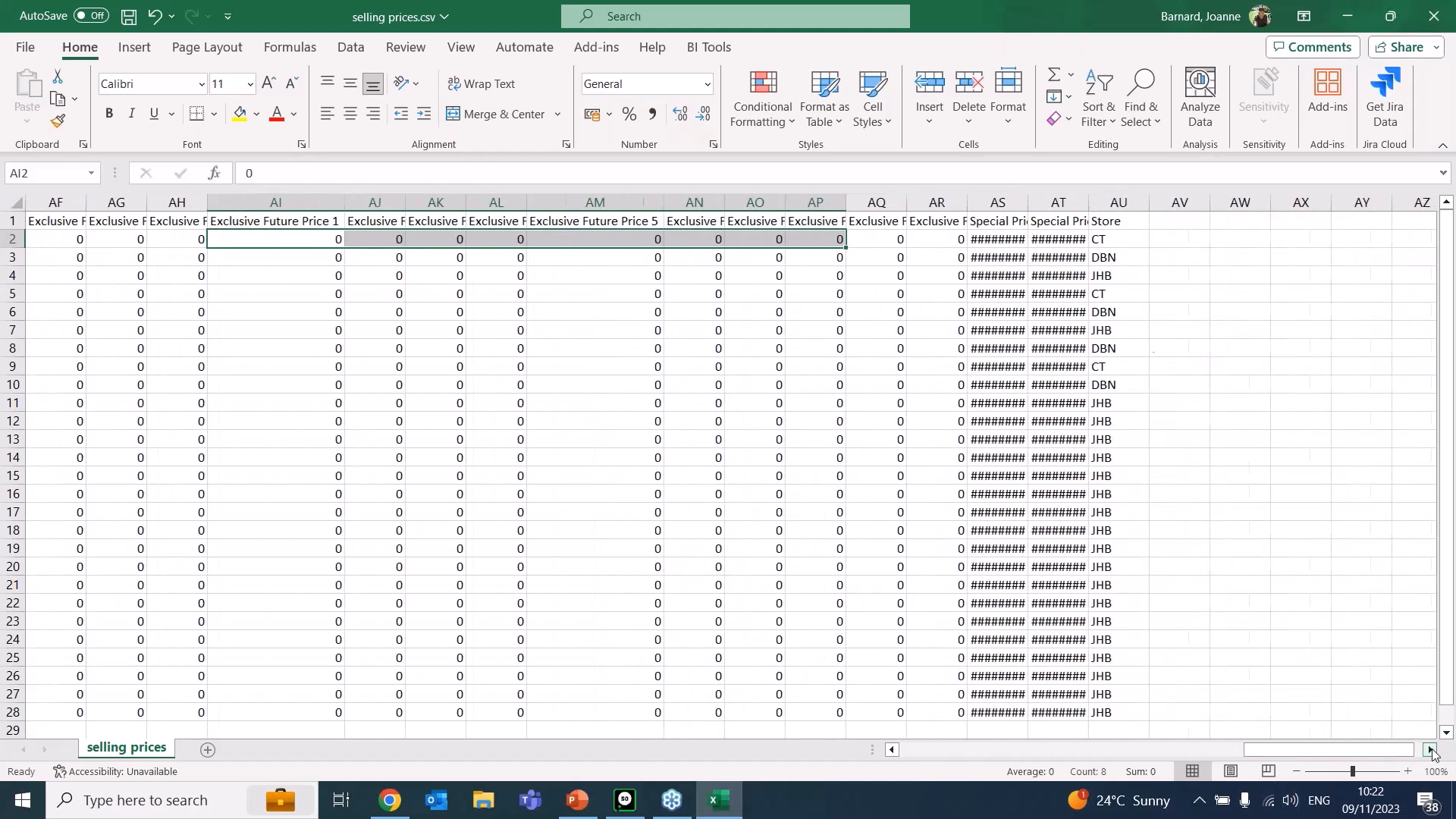
{"action": "double_click", "coordinate": [907, 204]}
{"action": "double_click", "coordinate": [1046, 203]}
{"action": "left_click_drag", "start_coordinate": [1049, 239], "coordinate": [312, 240]}
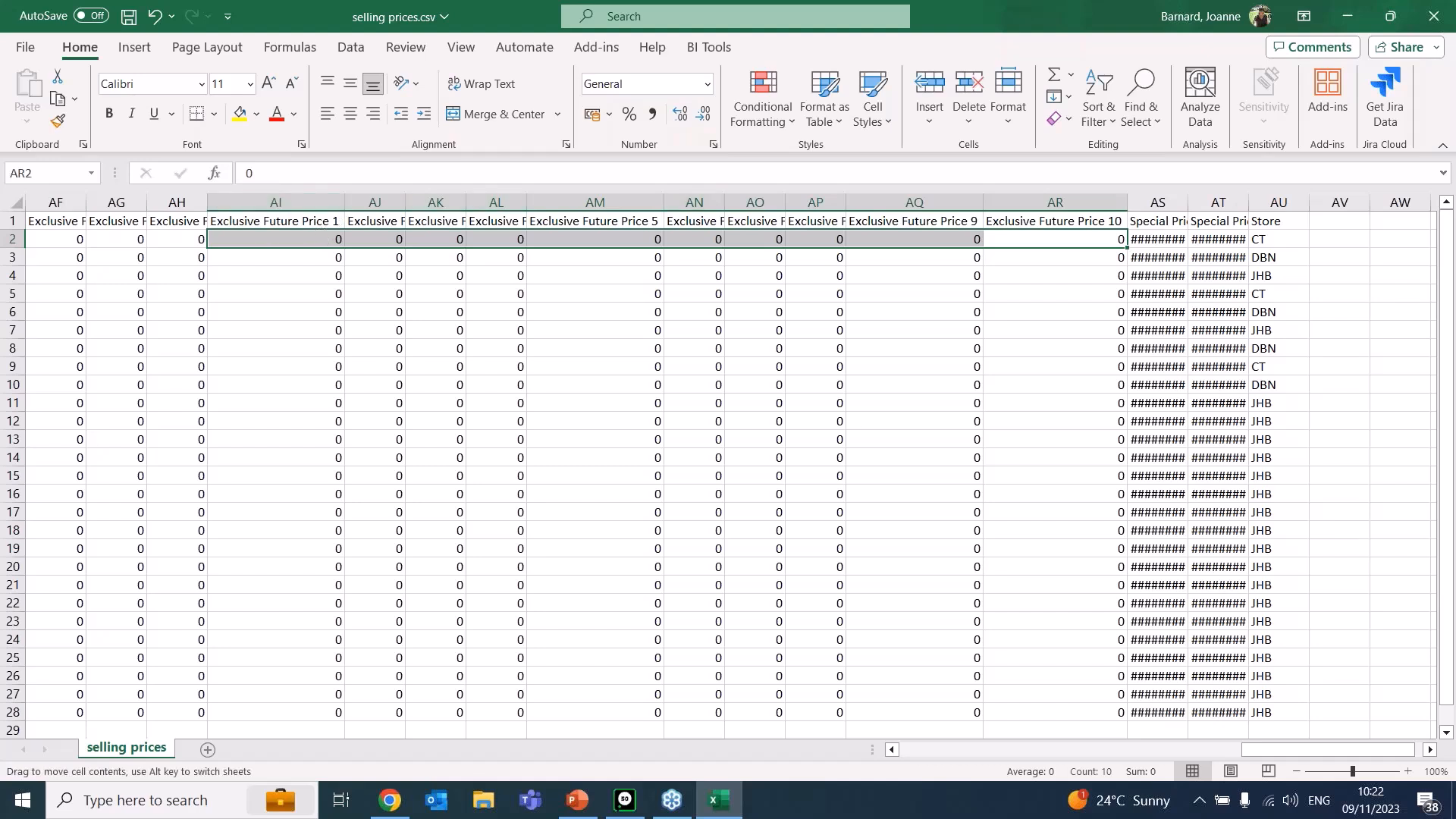
- Enter 4500 and 4350 as row 2's Exclusive Future Price 1 and 2 in AI2:AJ2
{"action": "left_click", "coordinate": [308, 241]}
{"action": "type", "text": "4500"}
{"action": "key", "text": "Tab"}
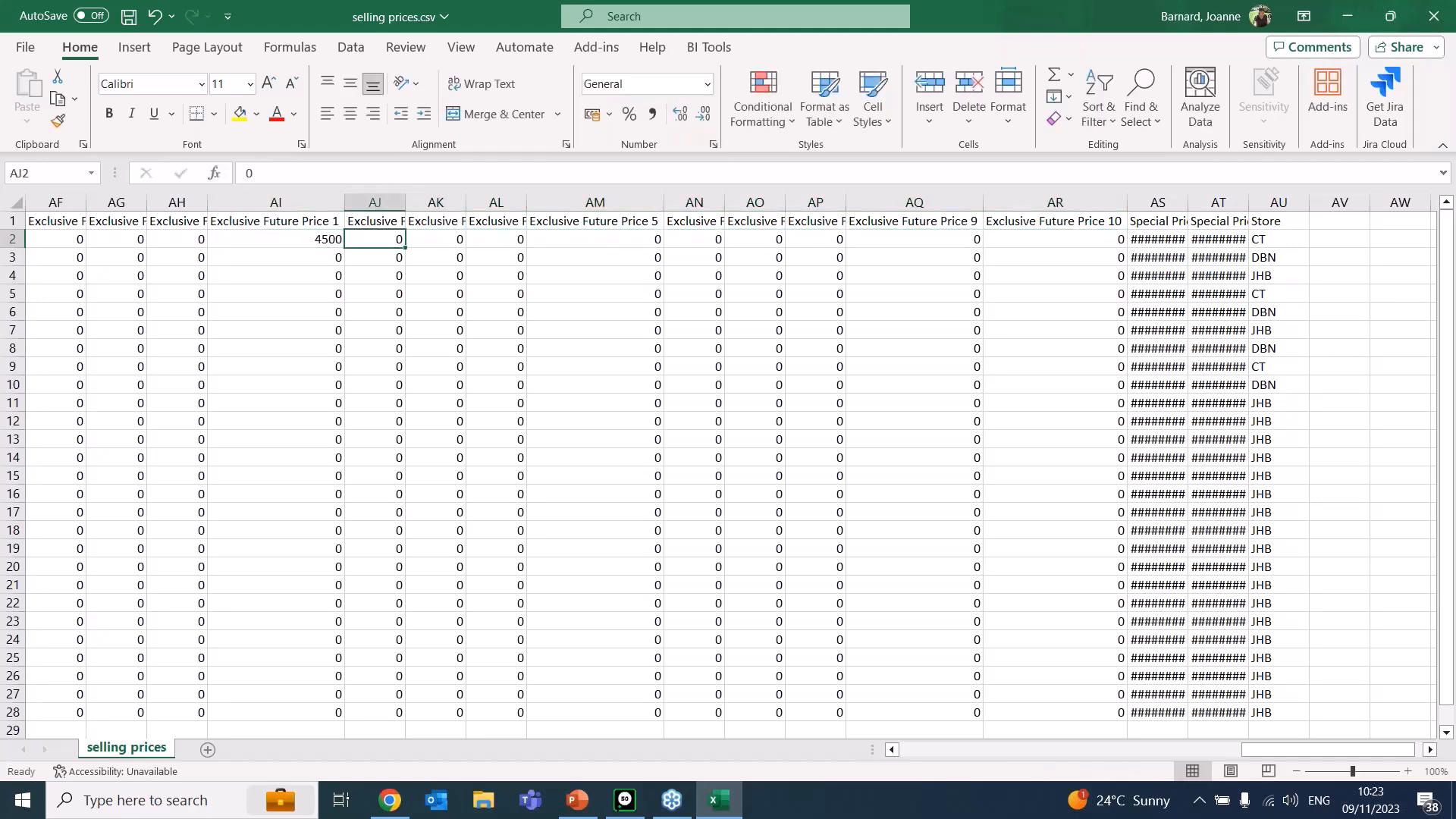
{"action": "type", "text": "4350"}
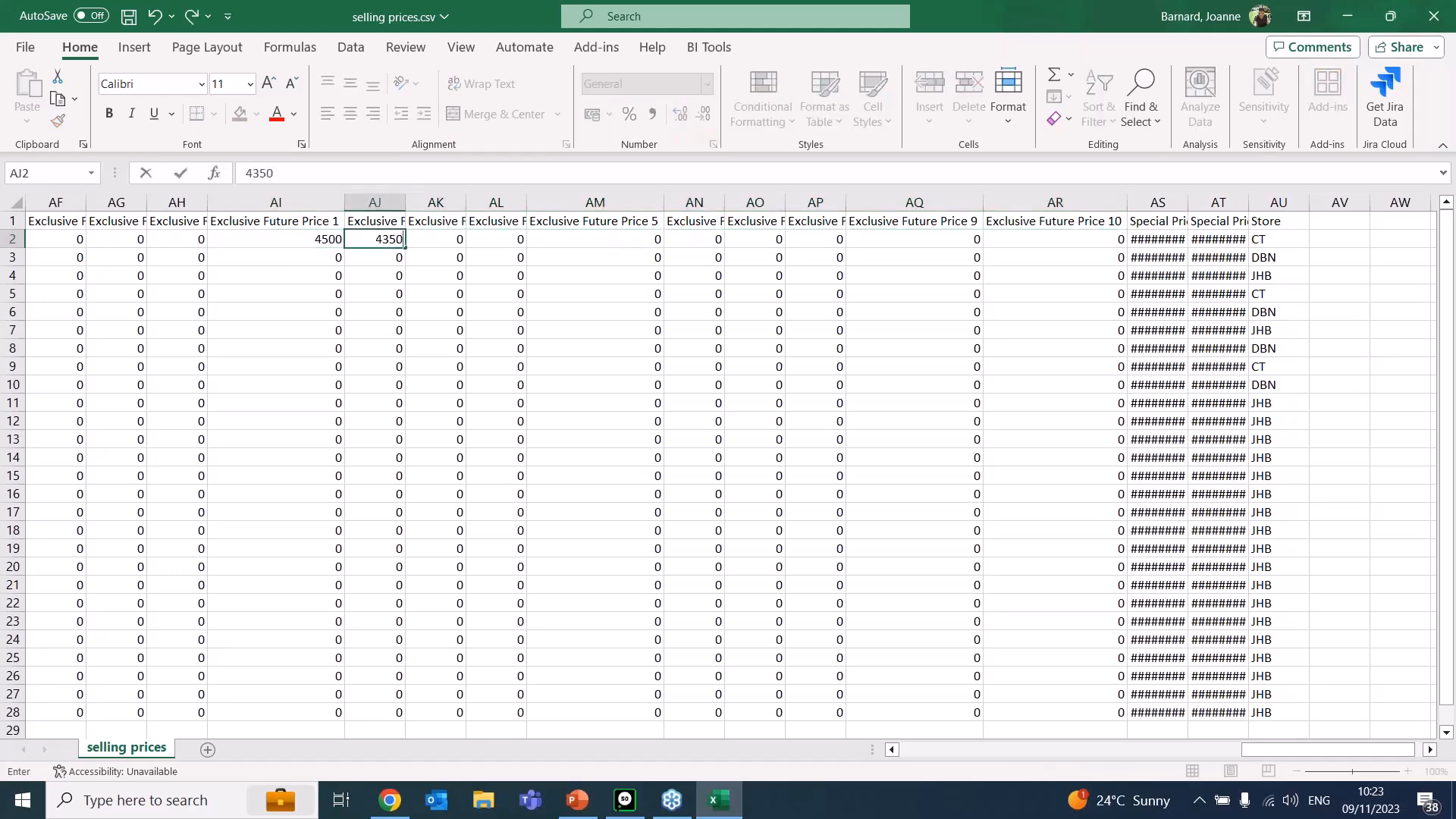
{"action": "key", "text": "Tab"}
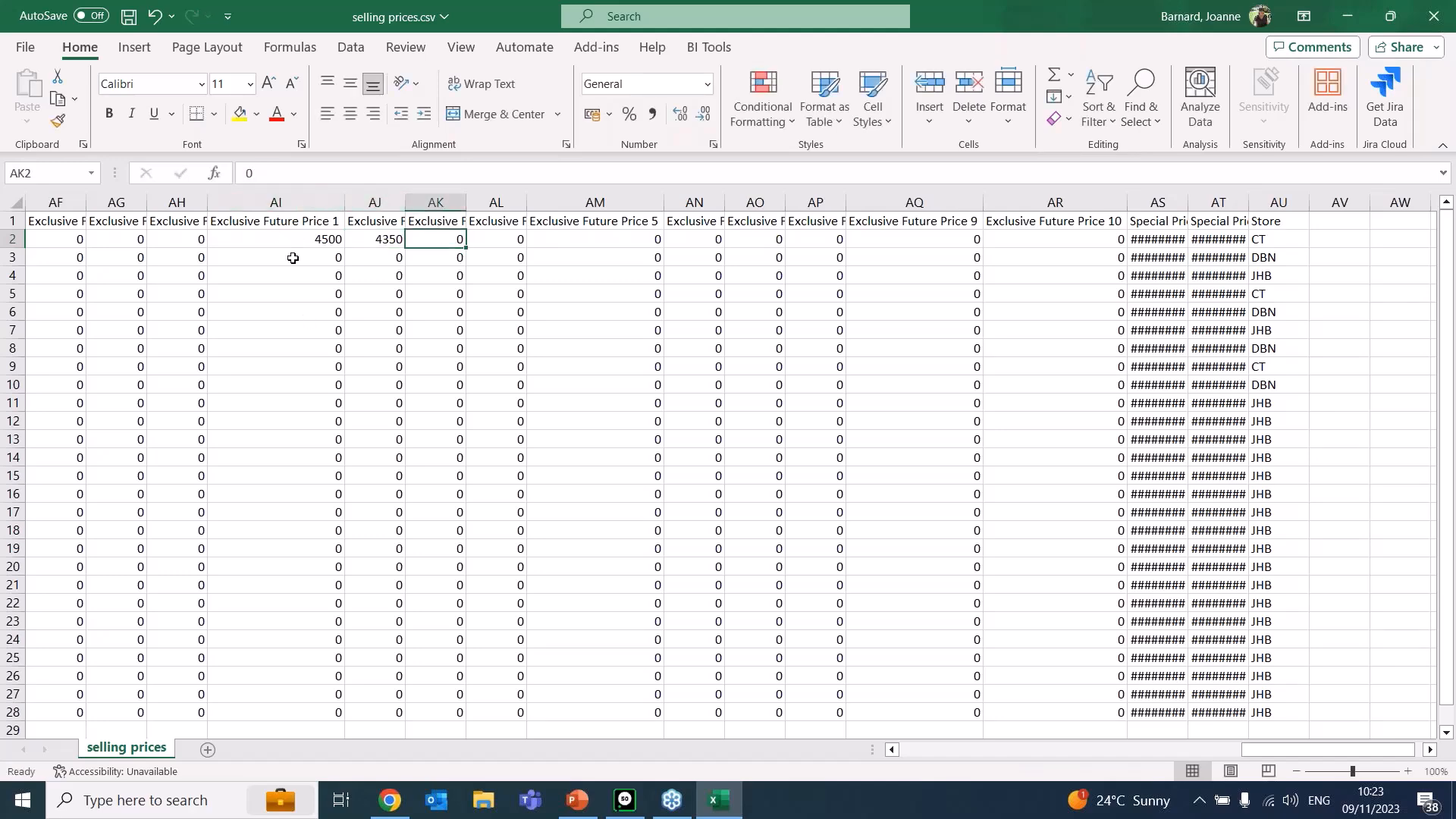
{"action": "double_click", "coordinate": [406, 202]}
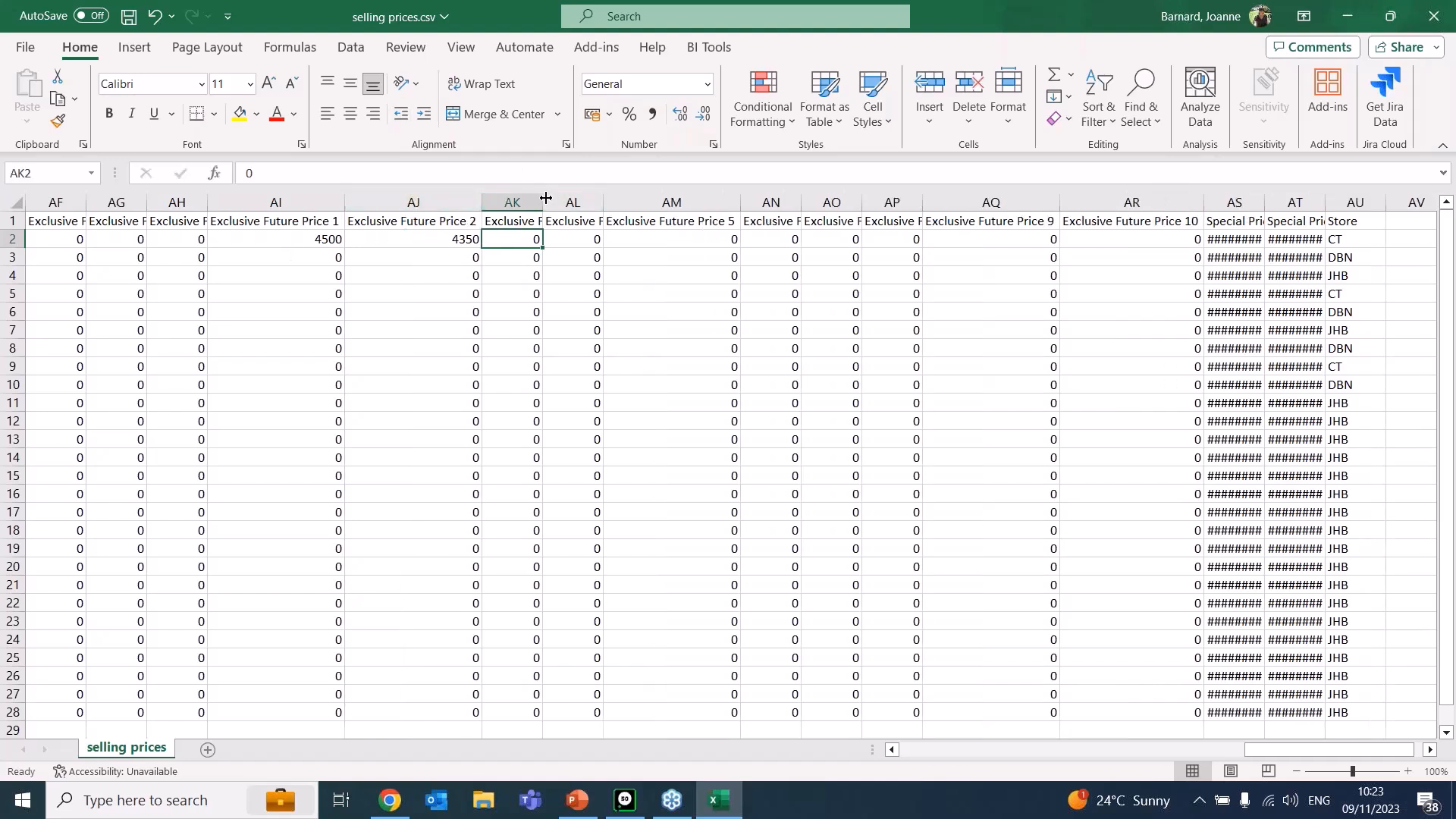
{"action": "left_click_drag", "start_coordinate": [1292, 749], "coordinate": [1293, 749]}
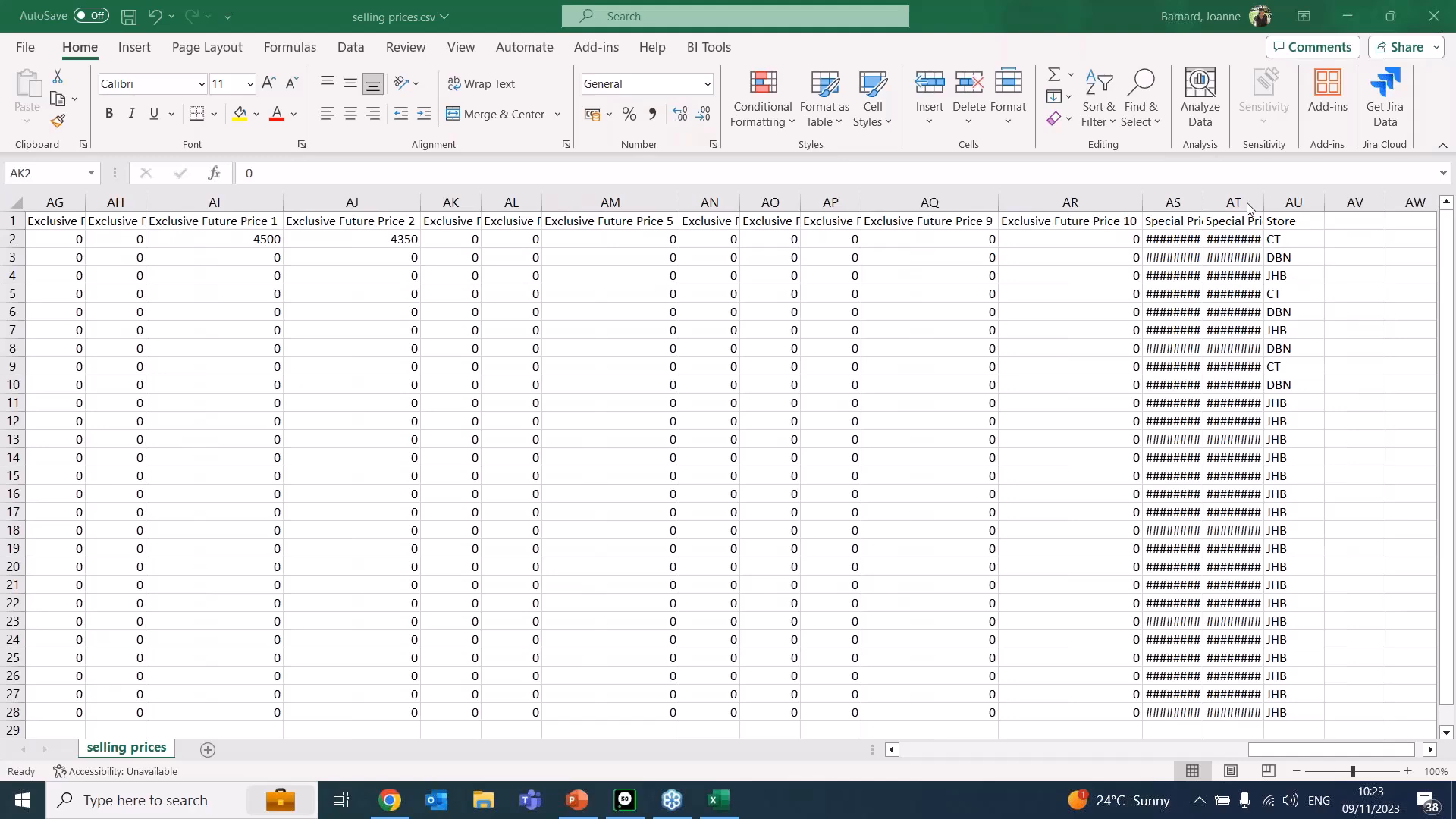
- Autofit columns AS and AT and select their special price dates in rows 2–28
{"action": "double_click", "coordinate": [1203, 203]}
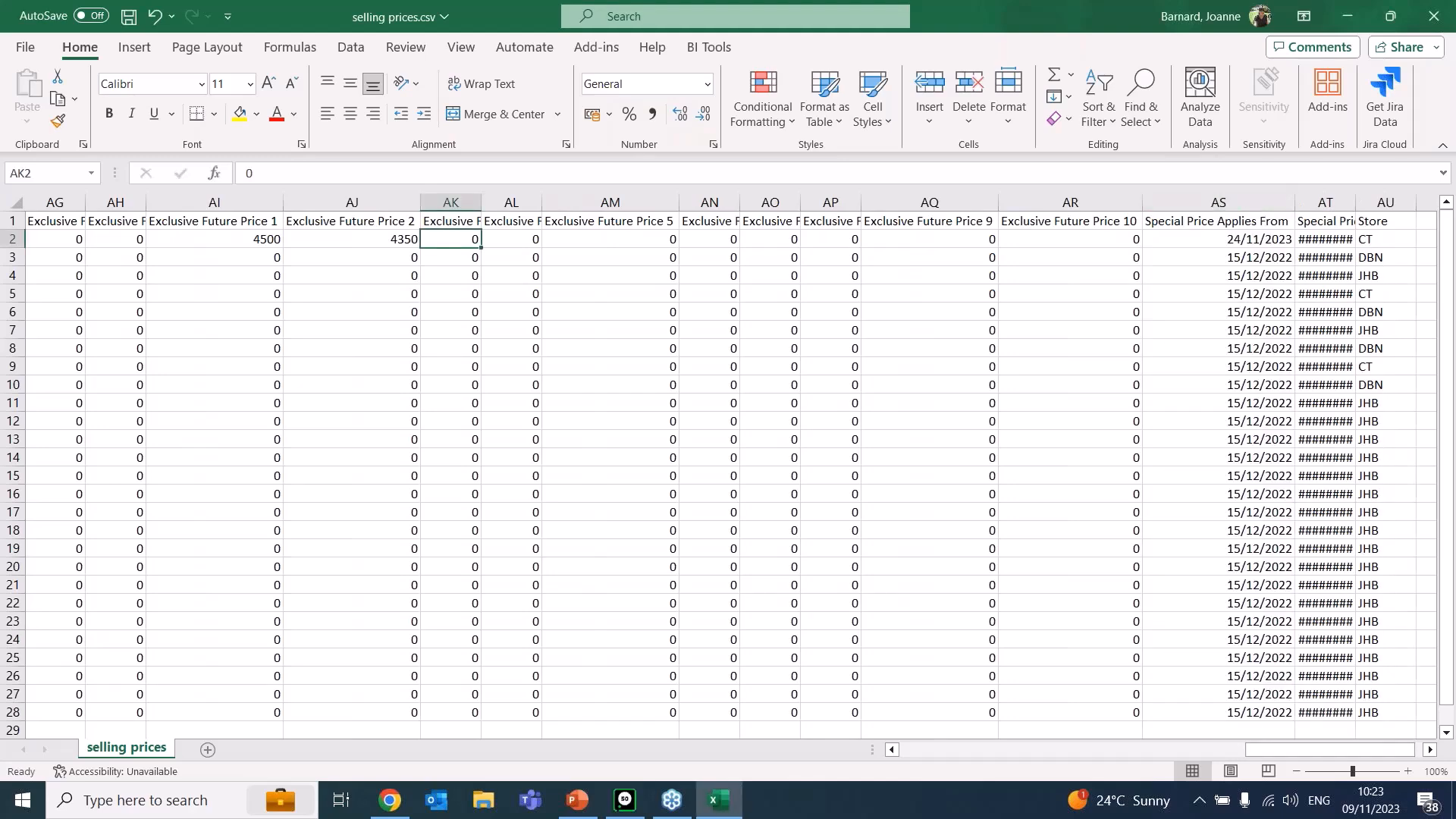
{"action": "double_click", "coordinate": [1354, 203]}
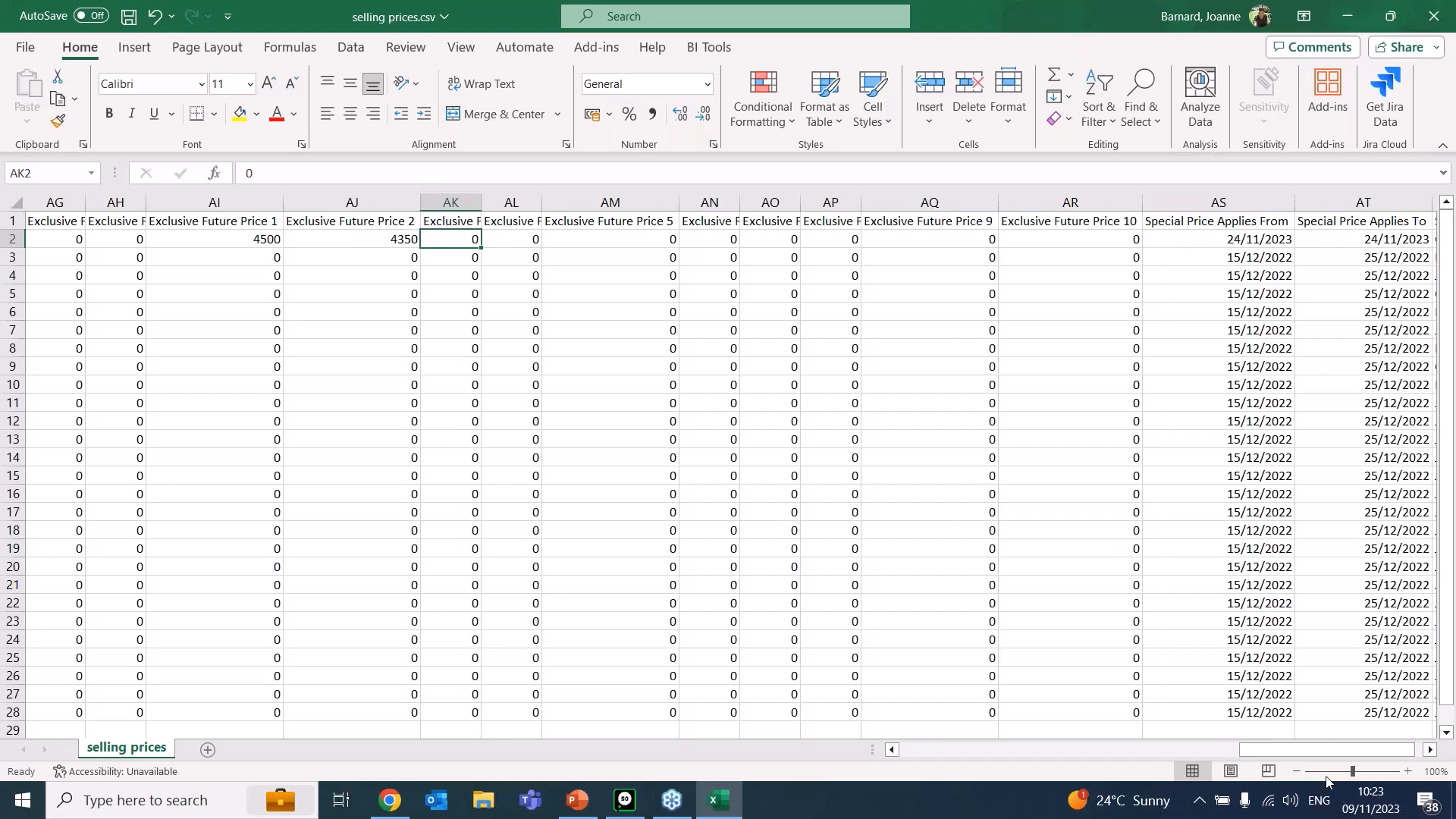
{"action": "scroll", "coordinate": [1326, 748], "scroll_direction": "right", "scroll_amount": 1}
{"action": "left_click_drag", "start_coordinate": [1150, 241], "coordinate": [1307, 713]}
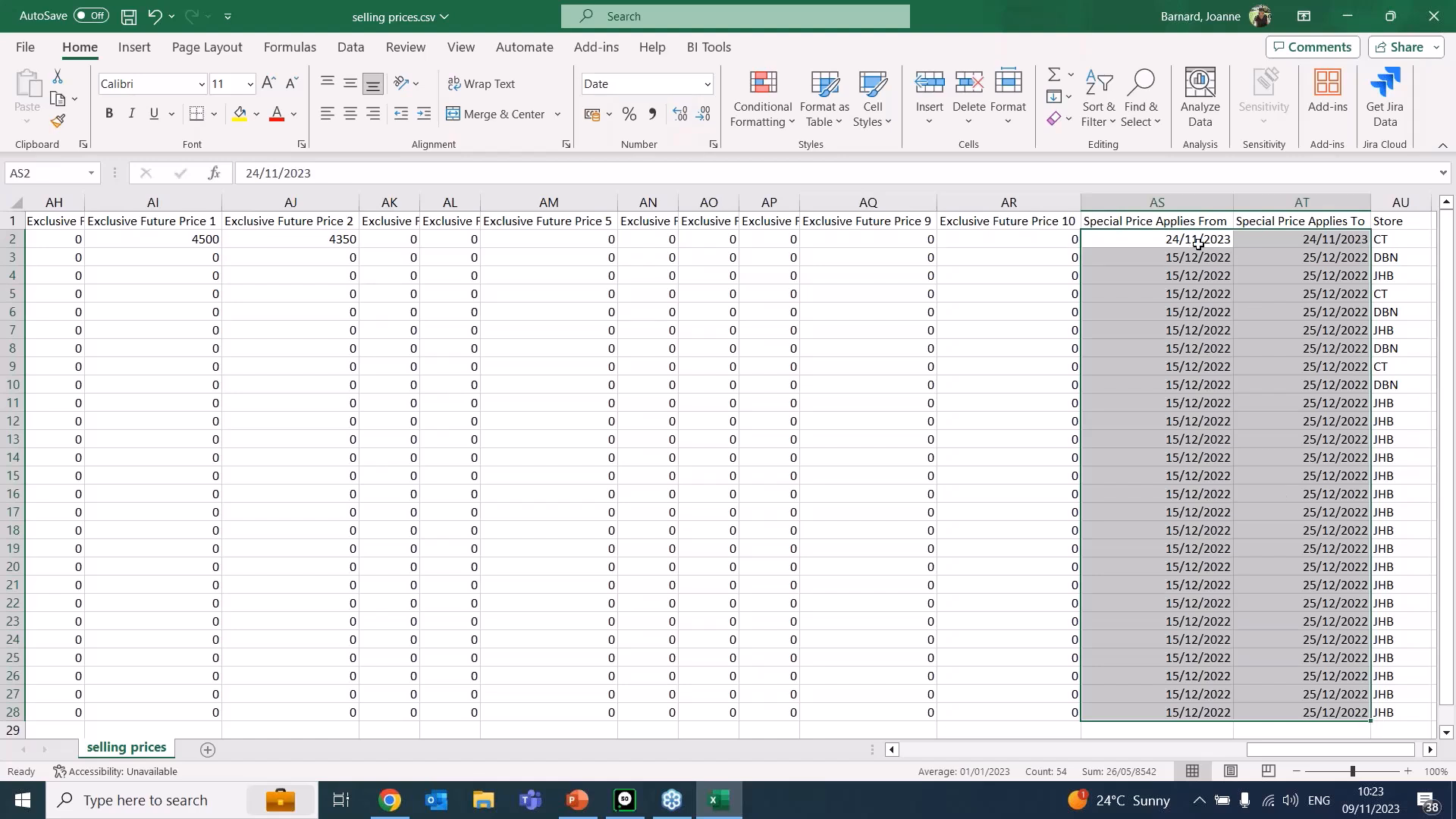
{"action": "key", "text": "alt"}
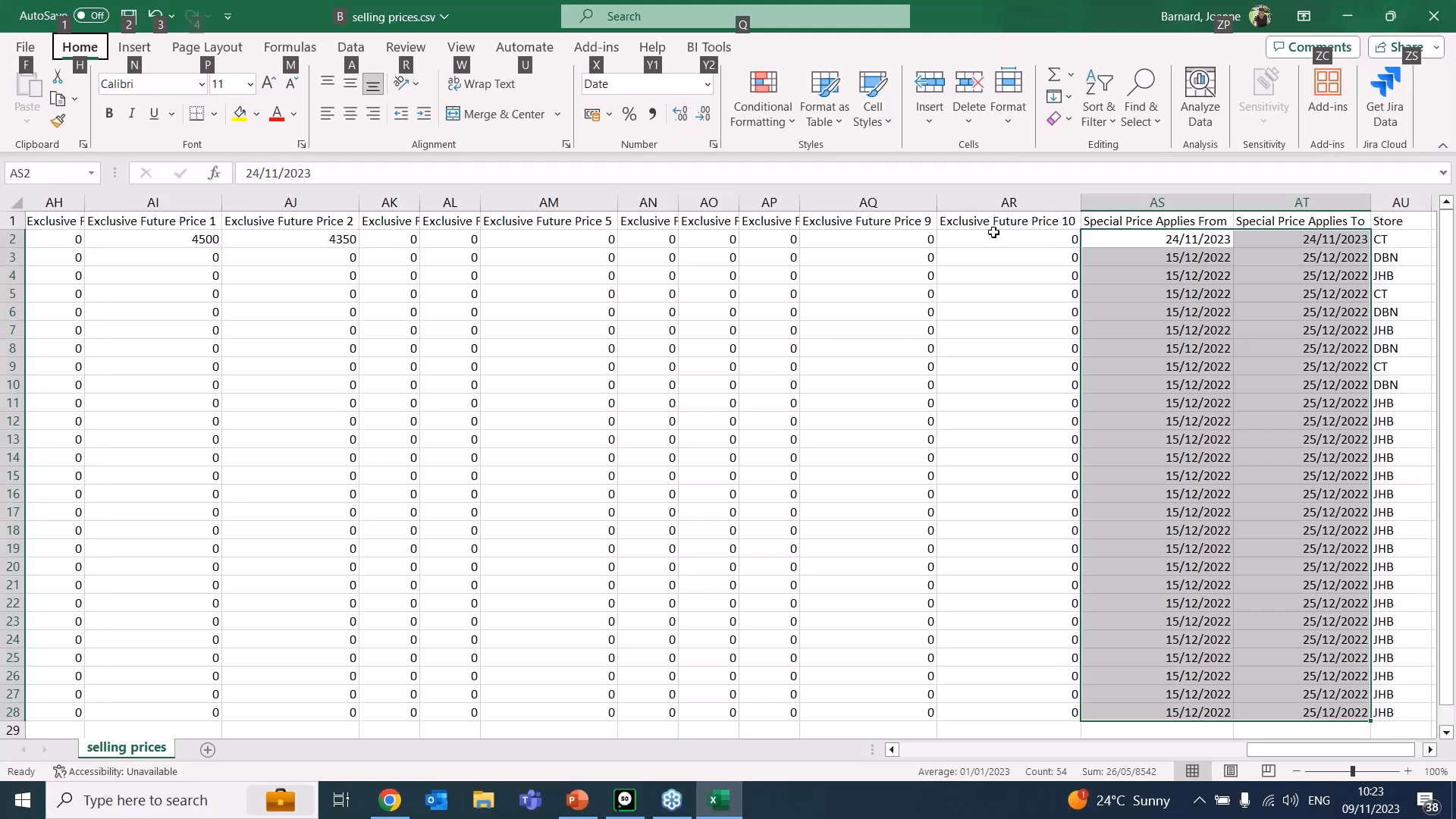
{"action": "left_click_drag", "start_coordinate": [1209, 237], "coordinate": [1319, 708]}
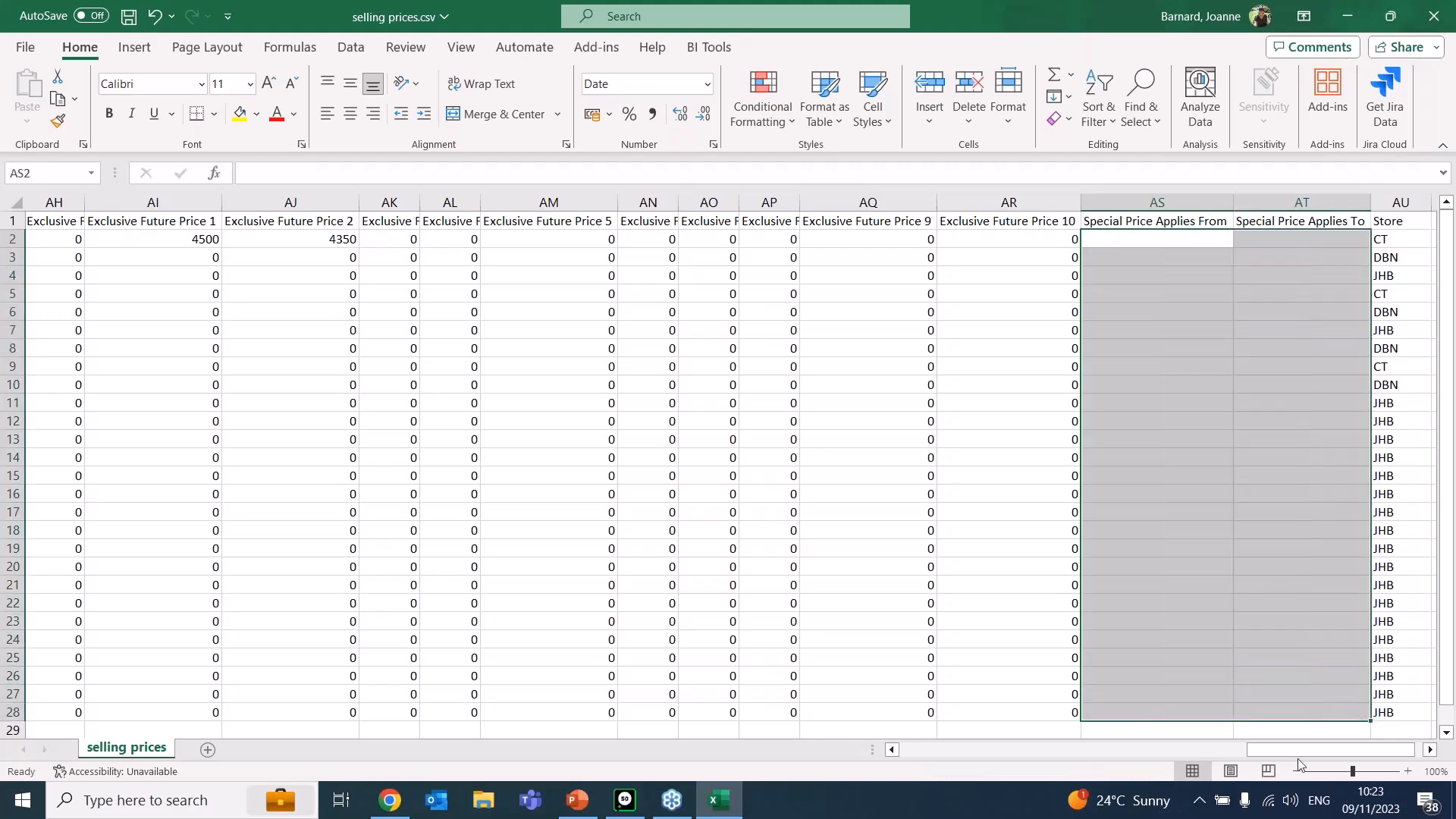
- Clear the AS and AT dates, then enter dd/mm/yyyy in AS2 and AT2
{"action": "key", "text": "Delete"}
{"action": "left_click", "coordinate": [1395, 730]}
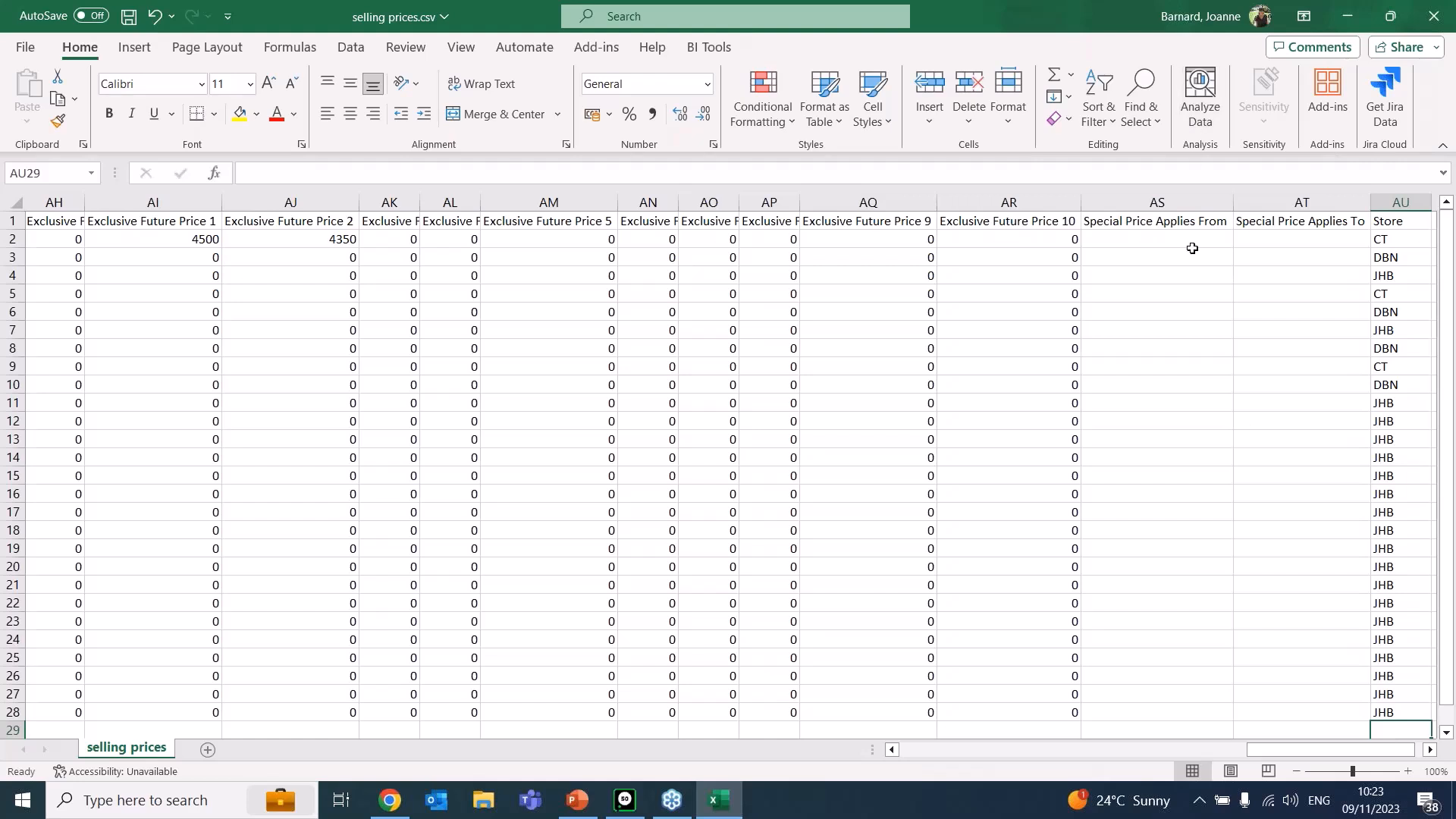
{"action": "left_click", "coordinate": [1190, 239]}
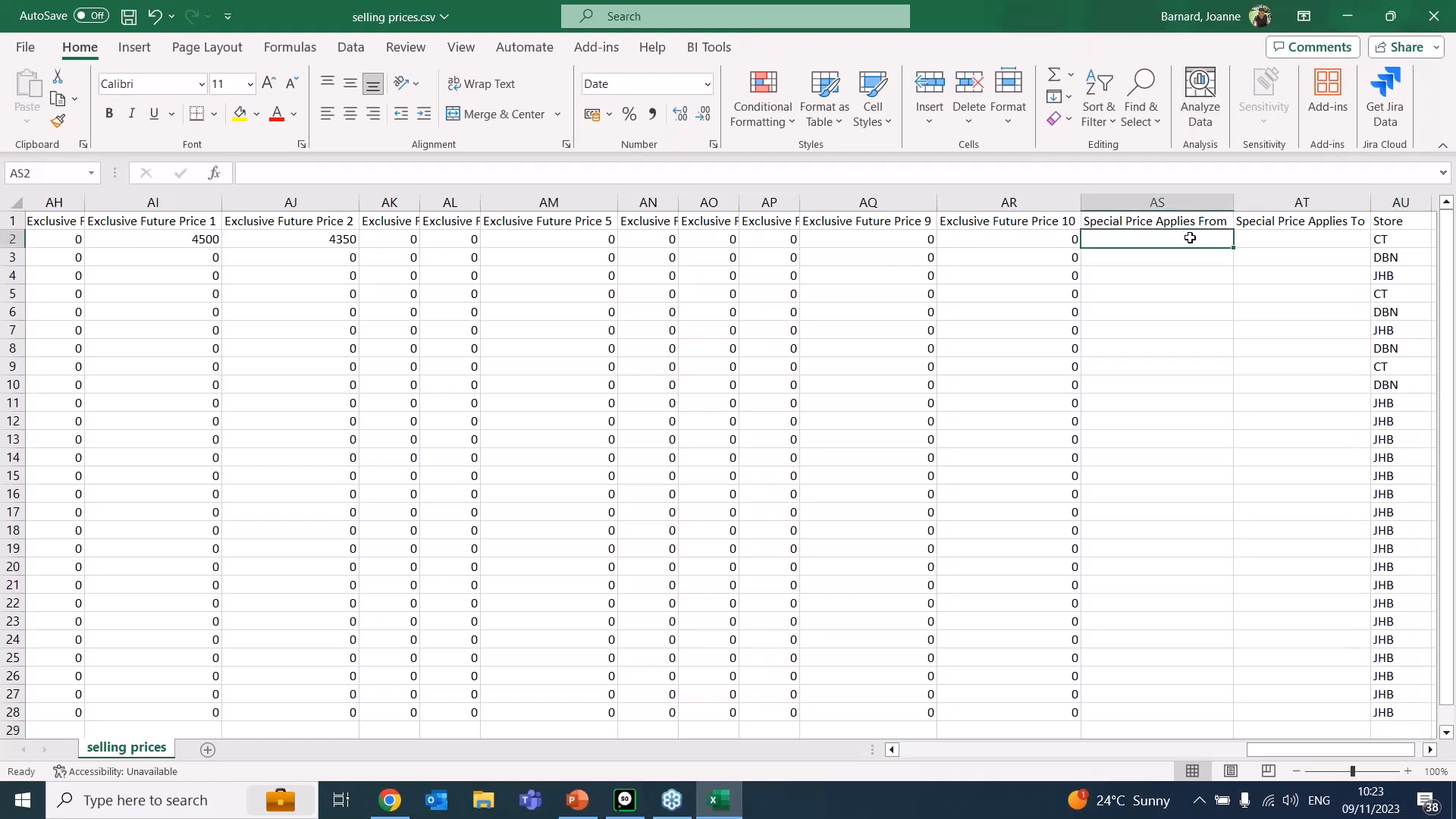
{"action": "type", "text": "dd/mm/yyyy"}
{"action": "key", "text": "Tab"}
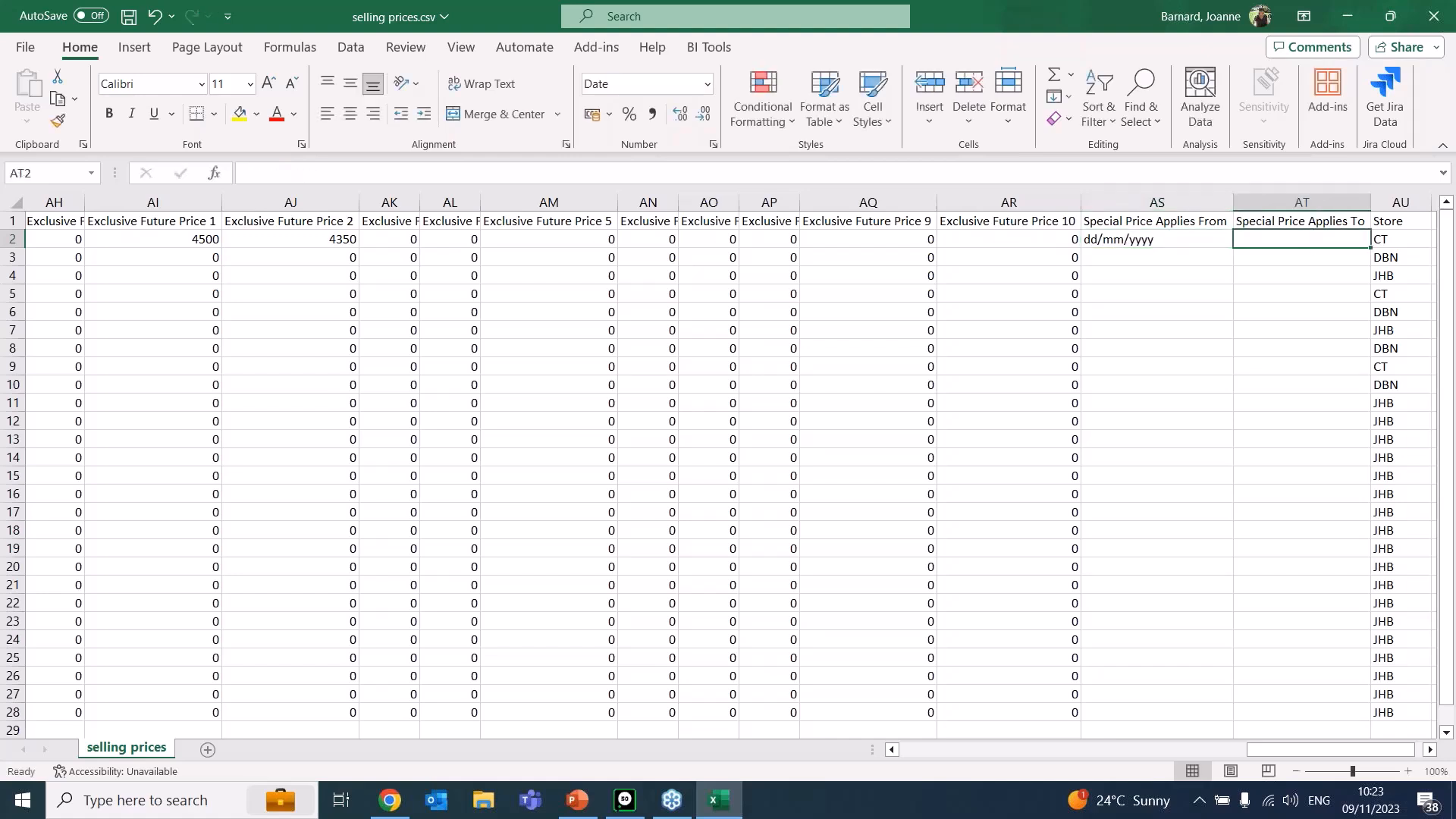
{"action": "type", "text": "dd/mm/yyyy"}
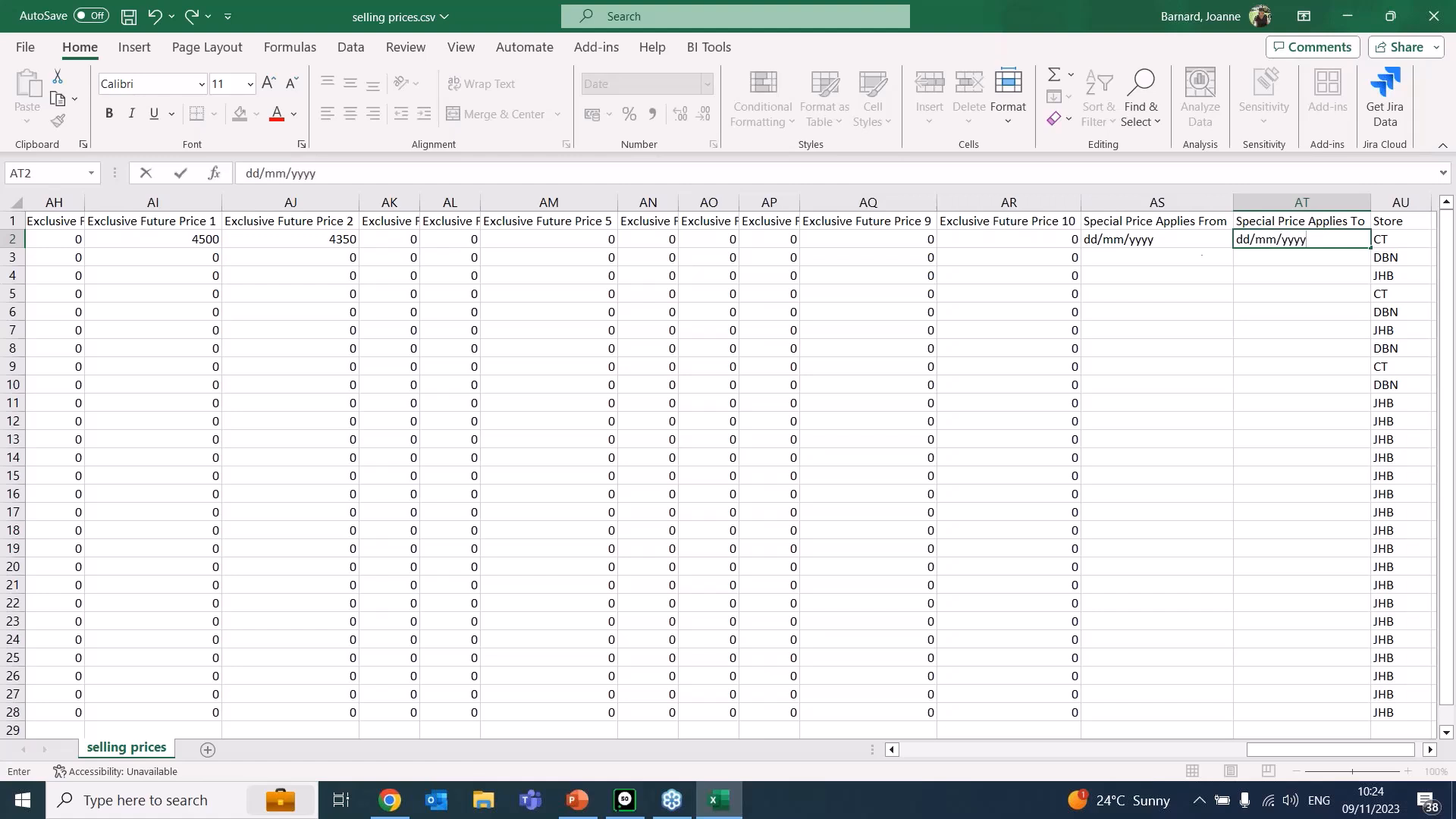
{"action": "left_click", "coordinate": [1187, 257]}
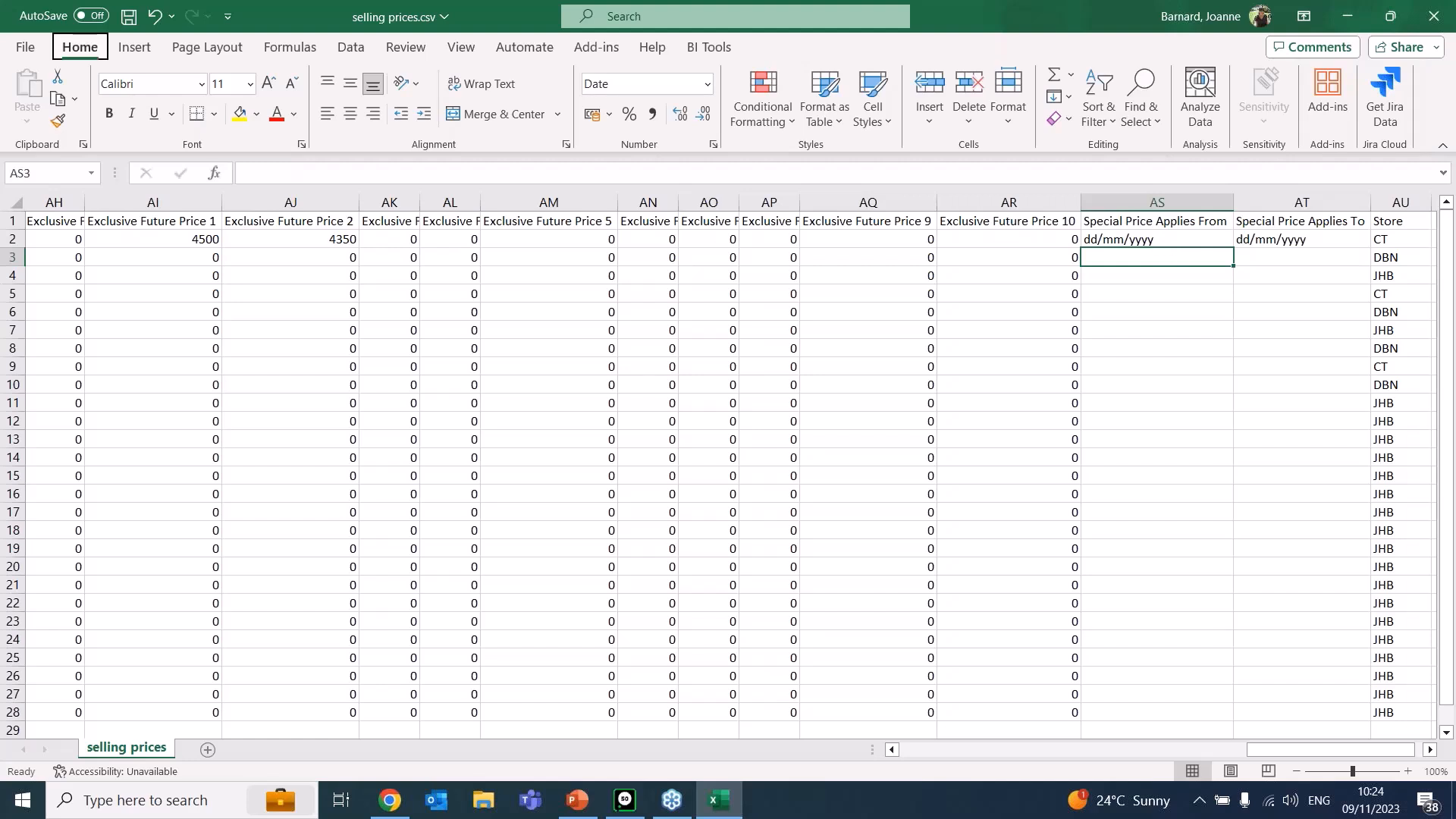
{"action": "key", "text": "alt"}
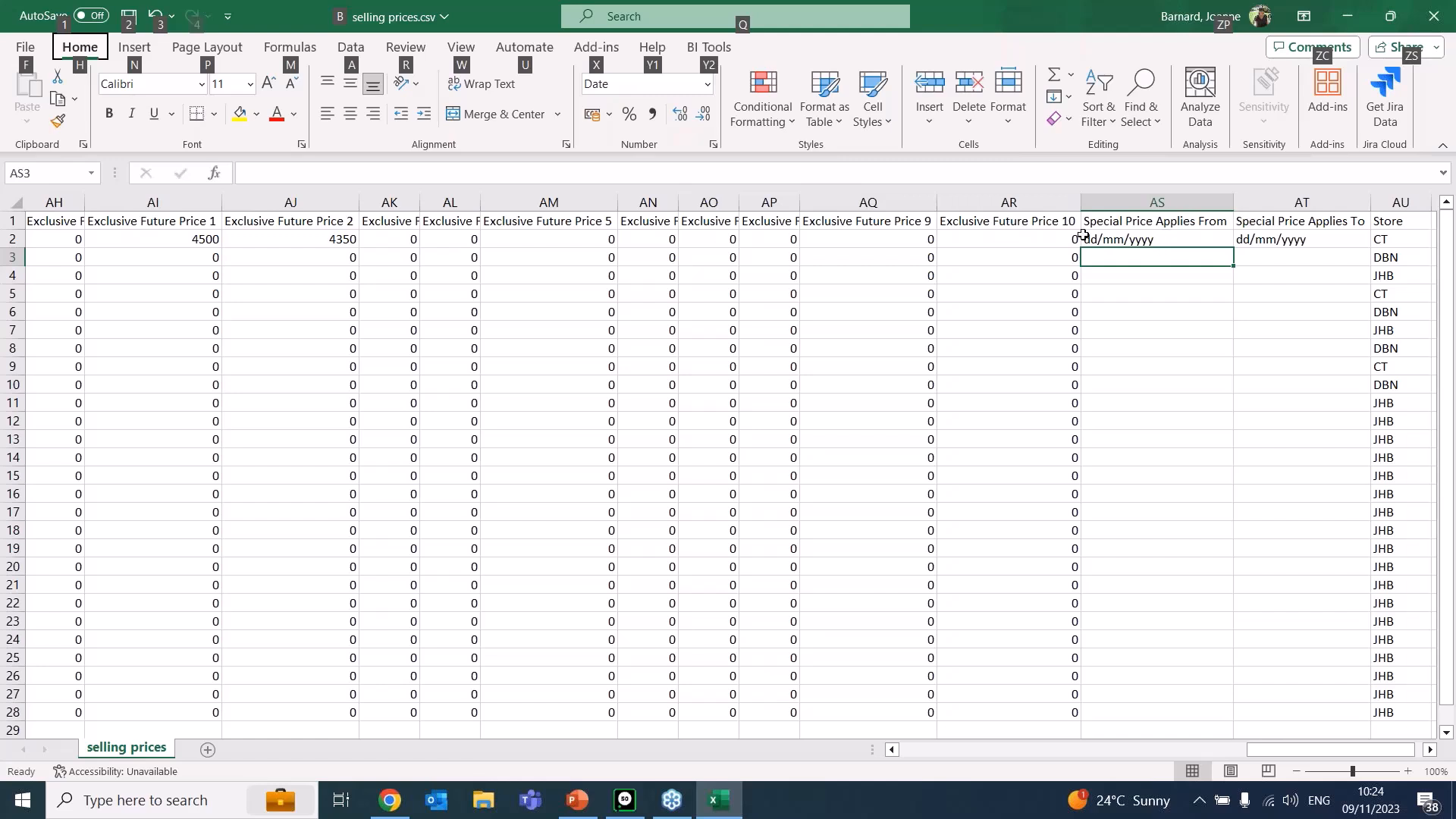
- Apply the Date number format to cell AS3
{"action": "right_click", "coordinate": [1194, 241]}
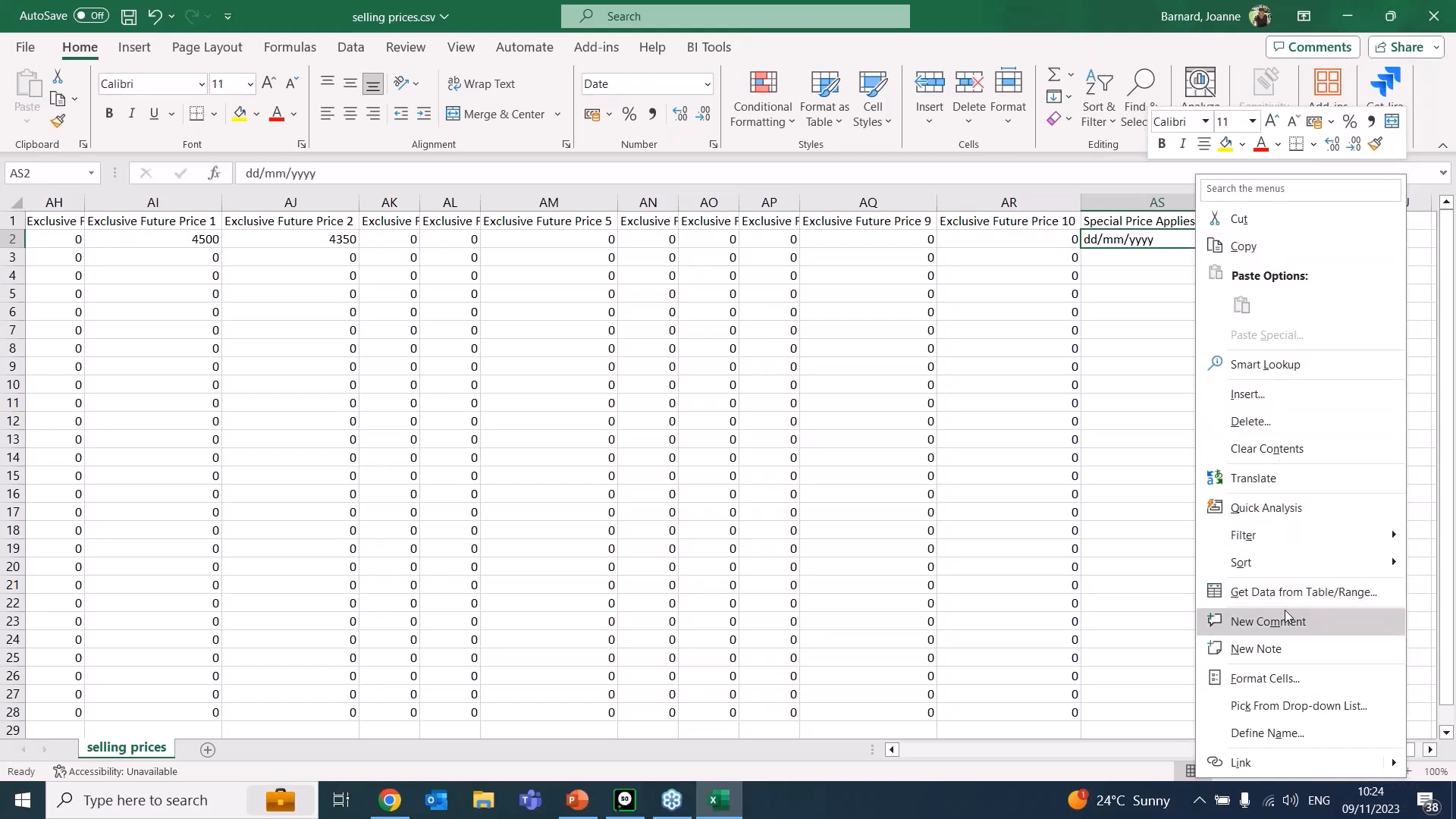
{"action": "left_click", "coordinate": [1130, 262]}
{"action": "left_click", "coordinate": [1129, 258]}
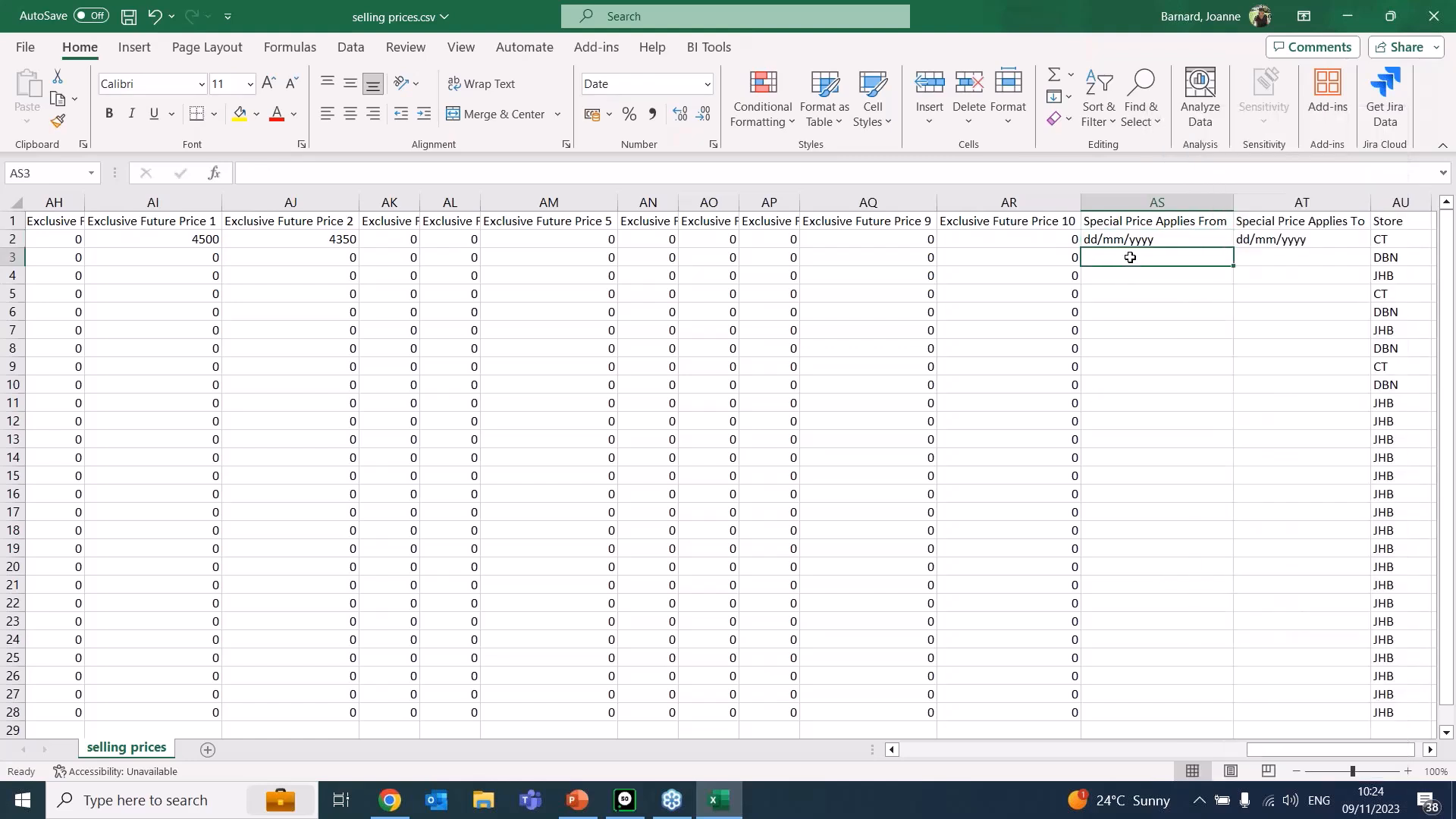
{"action": "right_click", "coordinate": [1130, 258]}
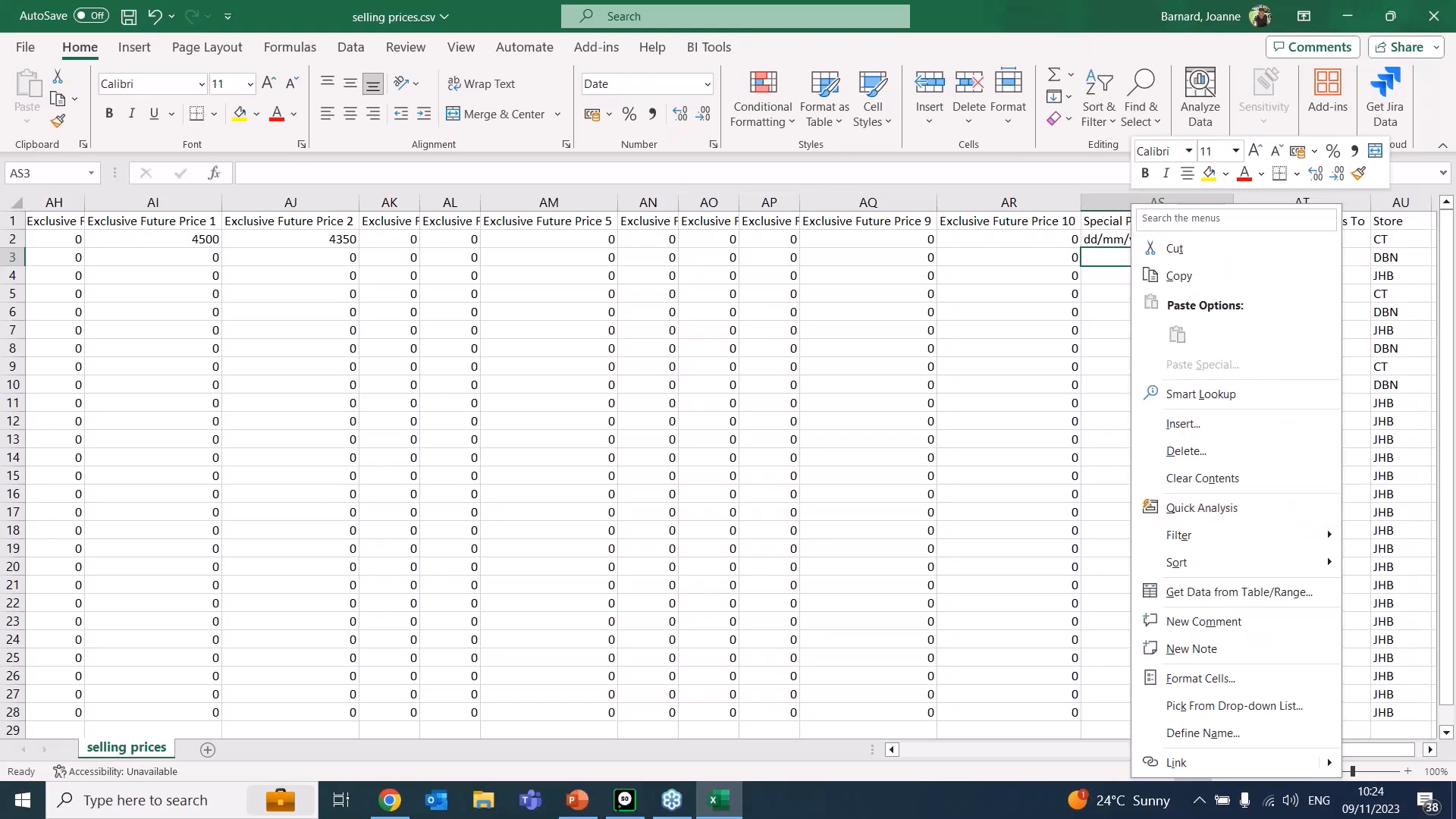
{"action": "left_click", "coordinate": [1213, 677]}
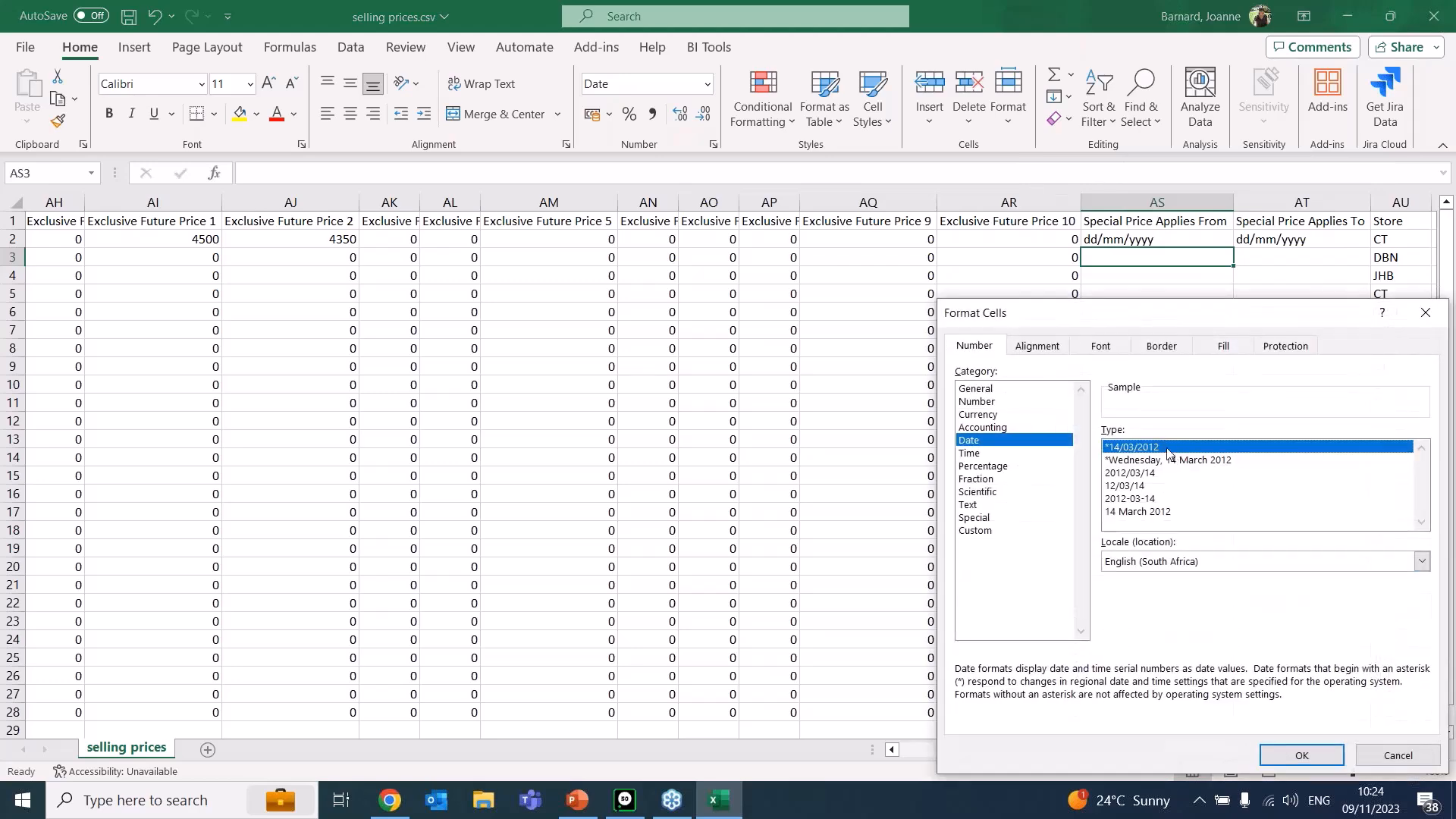
{"action": "left_click", "coordinate": [1301, 754]}
{"action": "left_click", "coordinate": [1153, 280]}
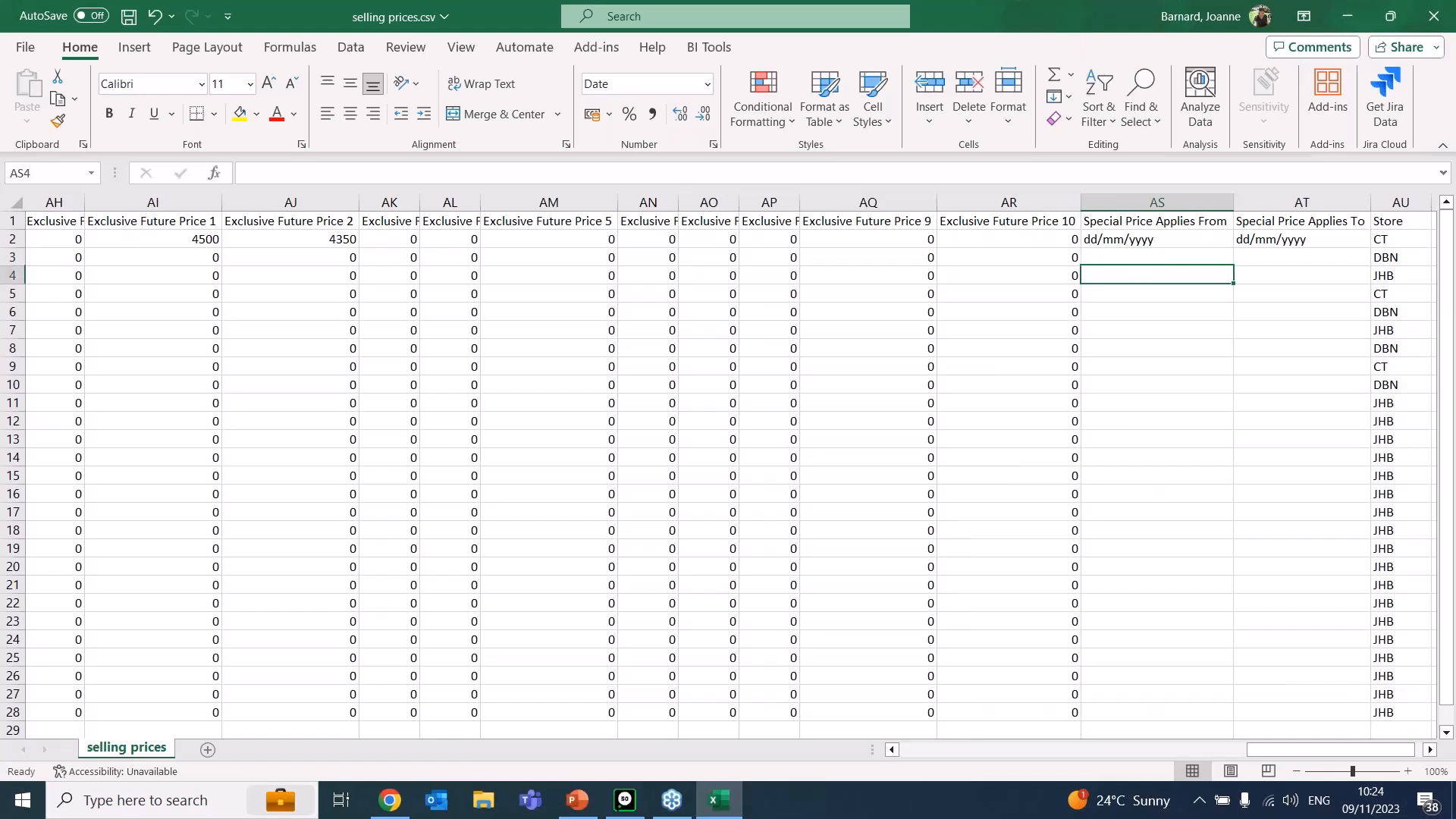
{"action": "left_click", "coordinate": [1156, 260]}
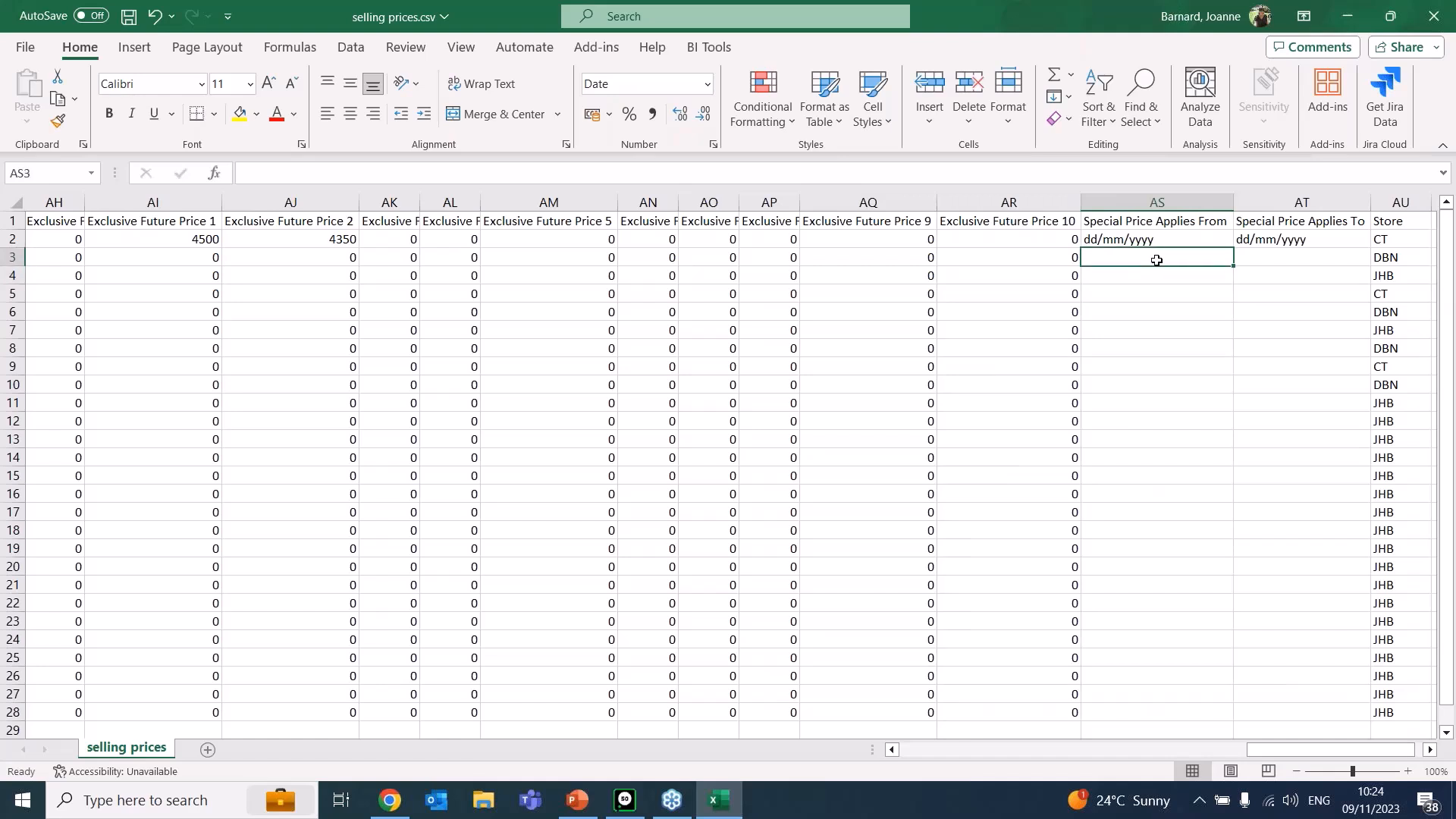
{"action": "left_click", "coordinate": [289, 177]}
{"action": "type", "text": "///"}
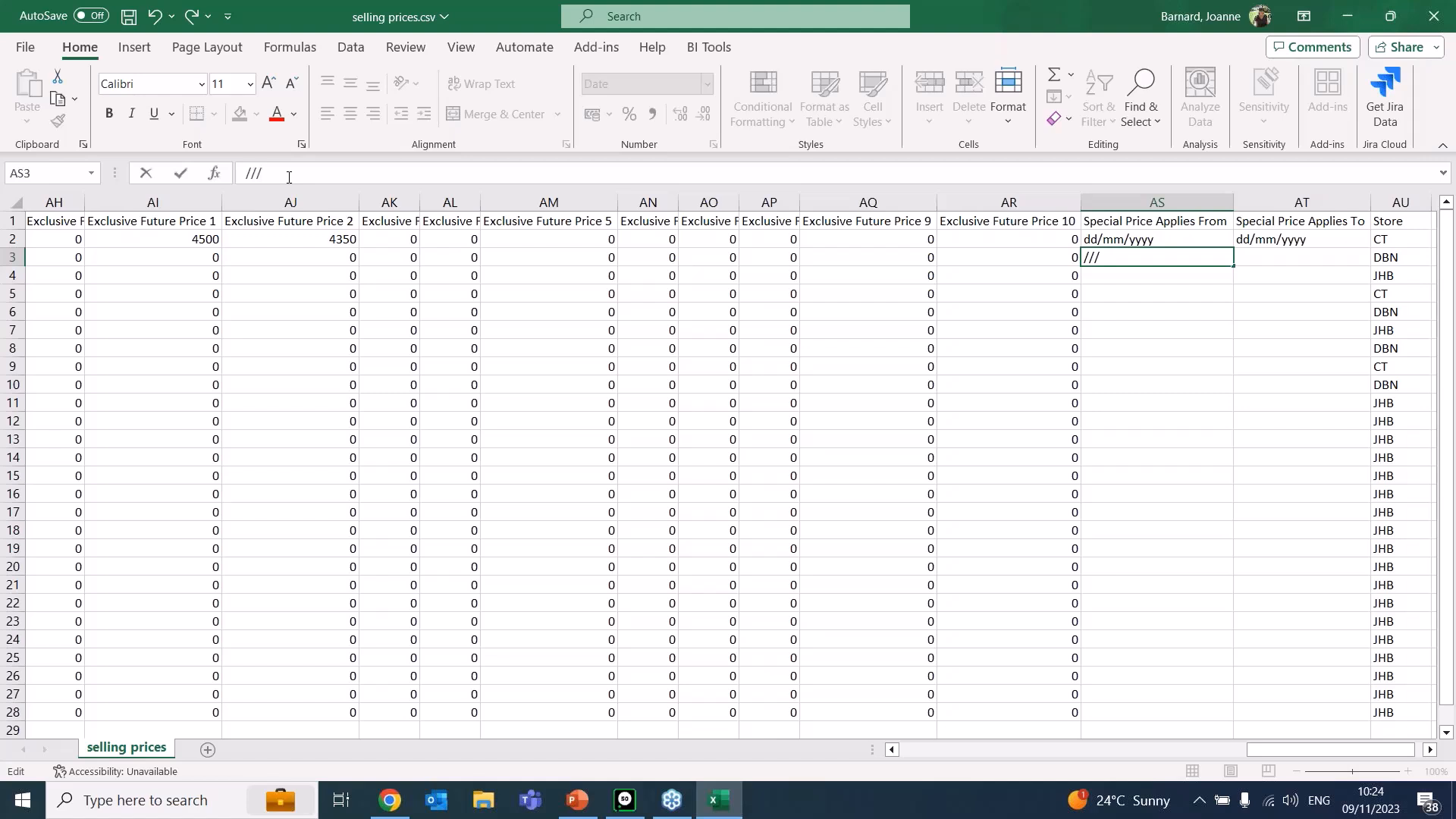
{"action": "key", "text": "BackSpace"}
{"action": "key", "text": "BackSpace"}
- Clear the dd/mm/yyyy placeholders from AS2 and AT2 and begin typing 24 in AS2
{"action": "left_click", "coordinate": [1201, 240]}
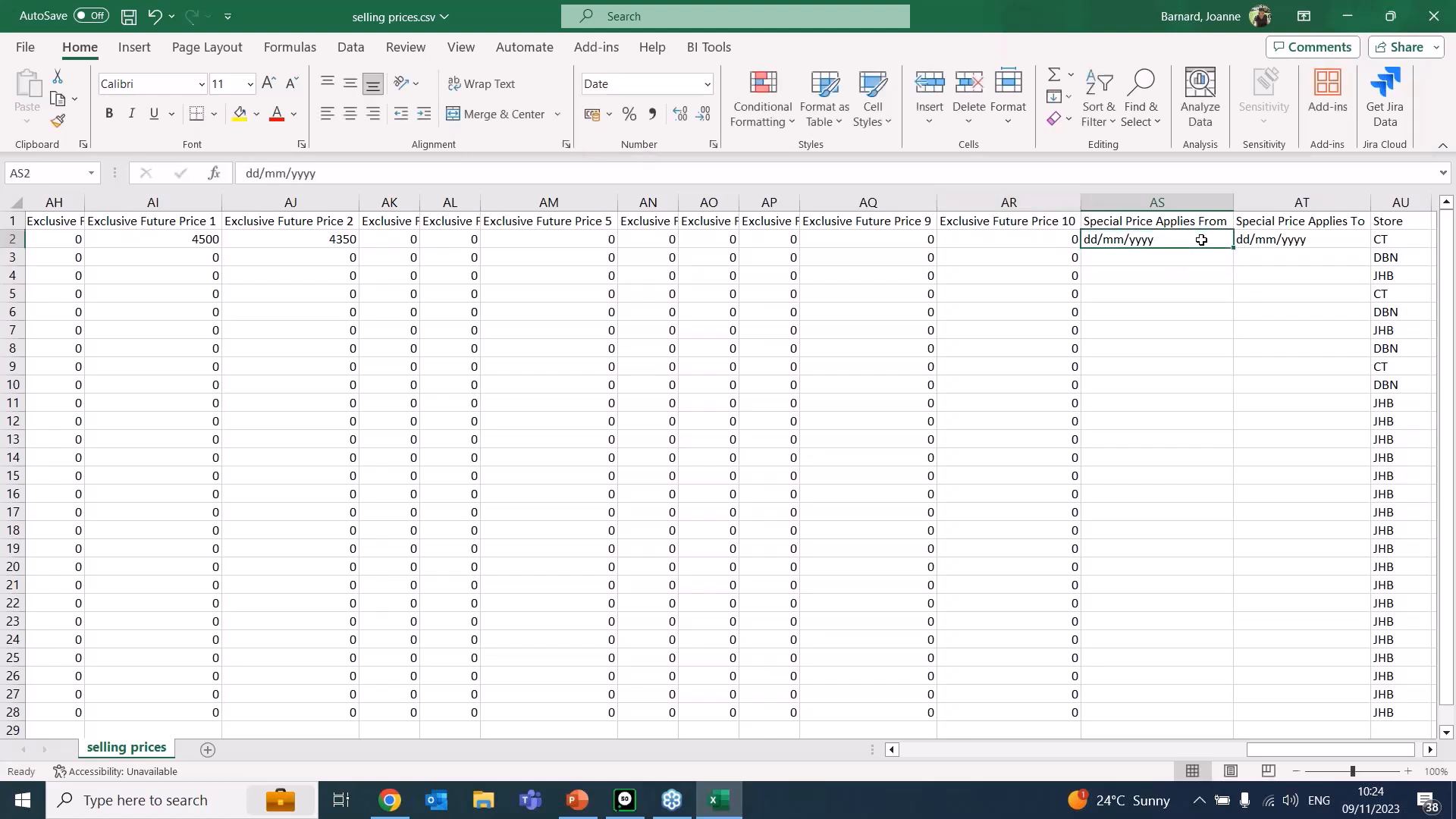
{"action": "key", "text": "BackSpace"}
{"action": "left_click", "coordinate": [1303, 239]}
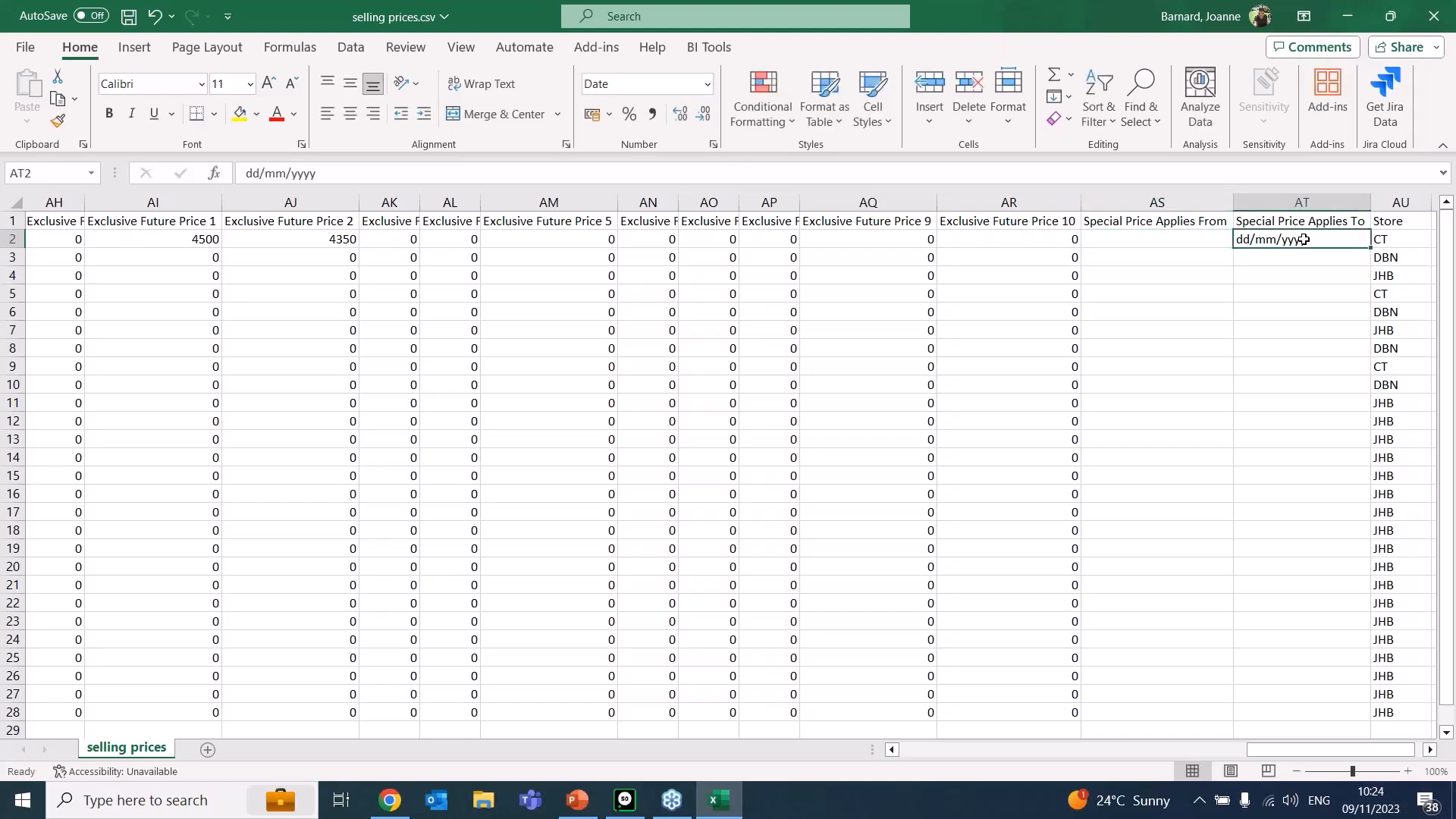
{"action": "key", "text": "BackSpace"}
{"action": "left_click", "coordinate": [1178, 241]}
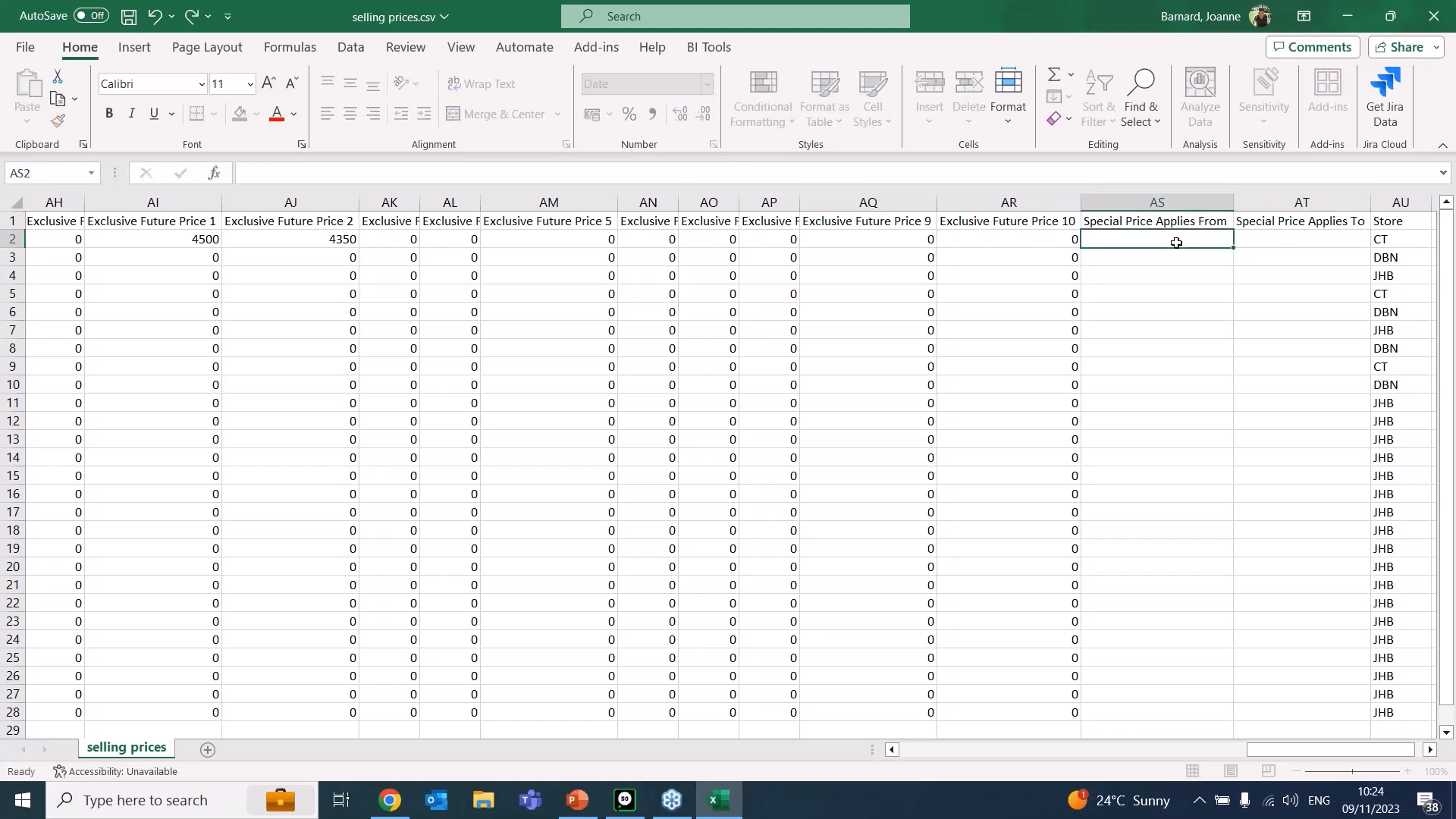
{"action": "type", "text": "24/11/202"}
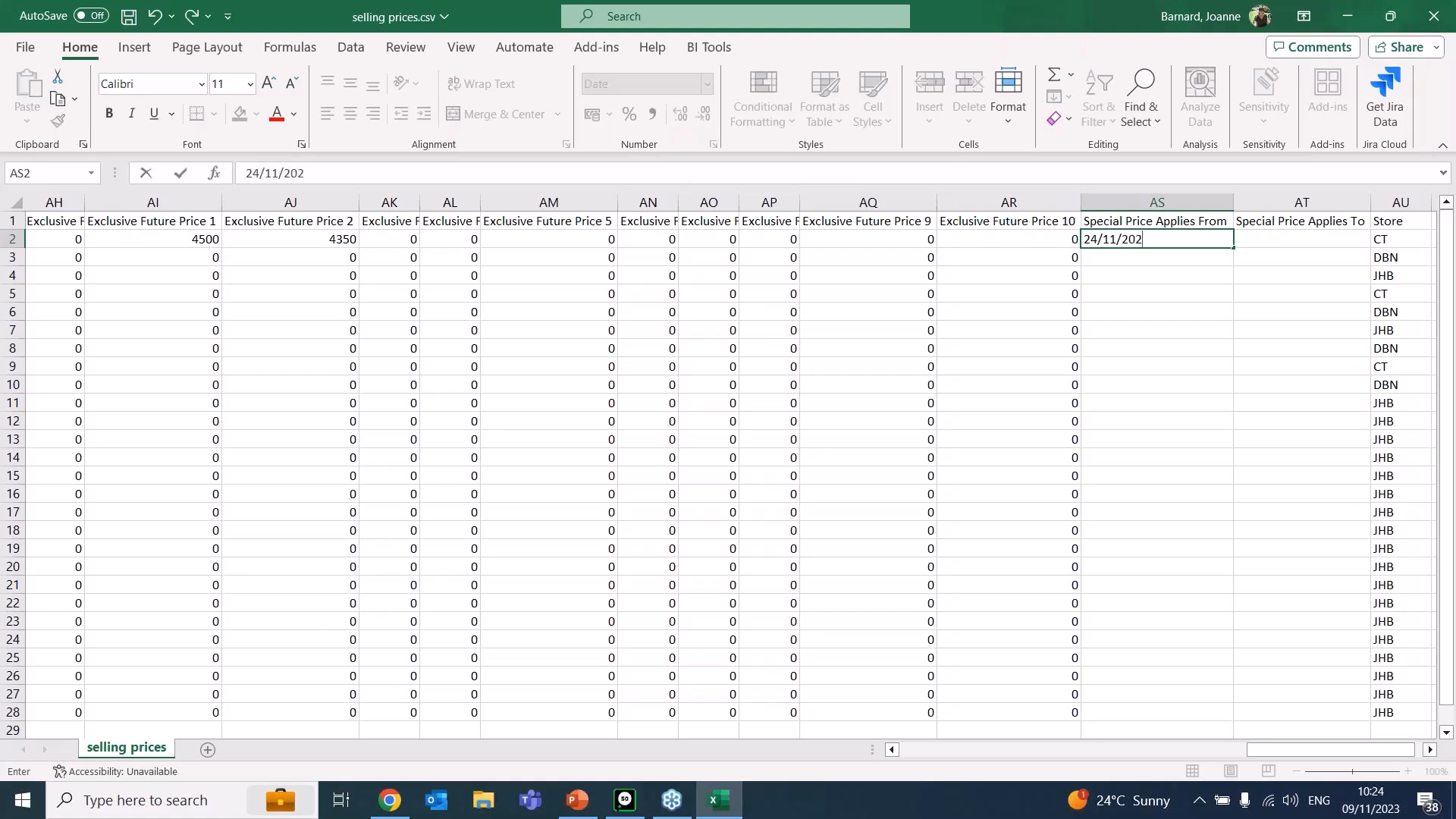
- Enter 24/11/2023 in AS2 and copy it down to AS28
{"action": "type", "text": "3"}
{"action": "left_click", "coordinate": [1290, 240]}
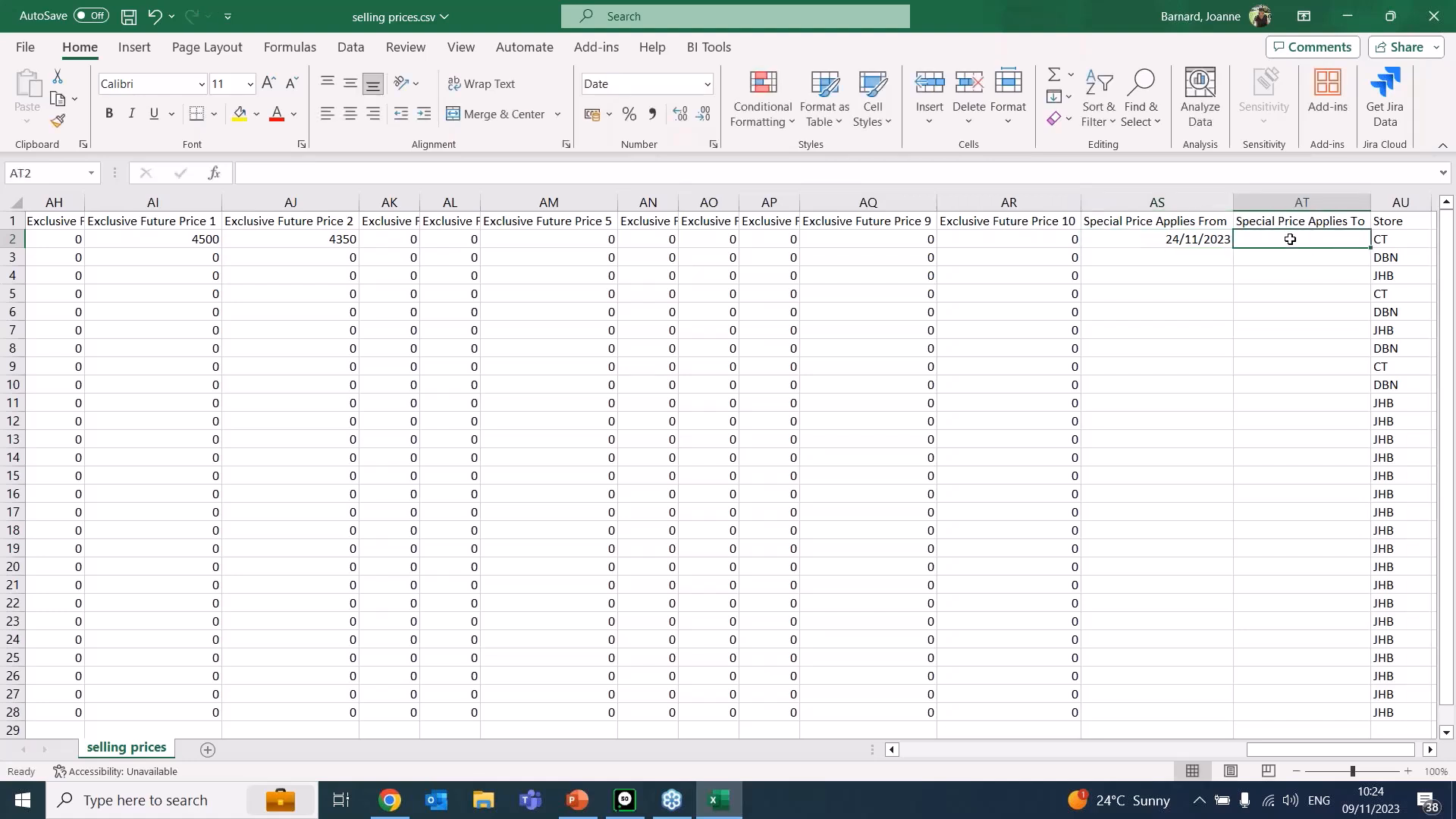
{"action": "type", "text": "4/11/2023"}
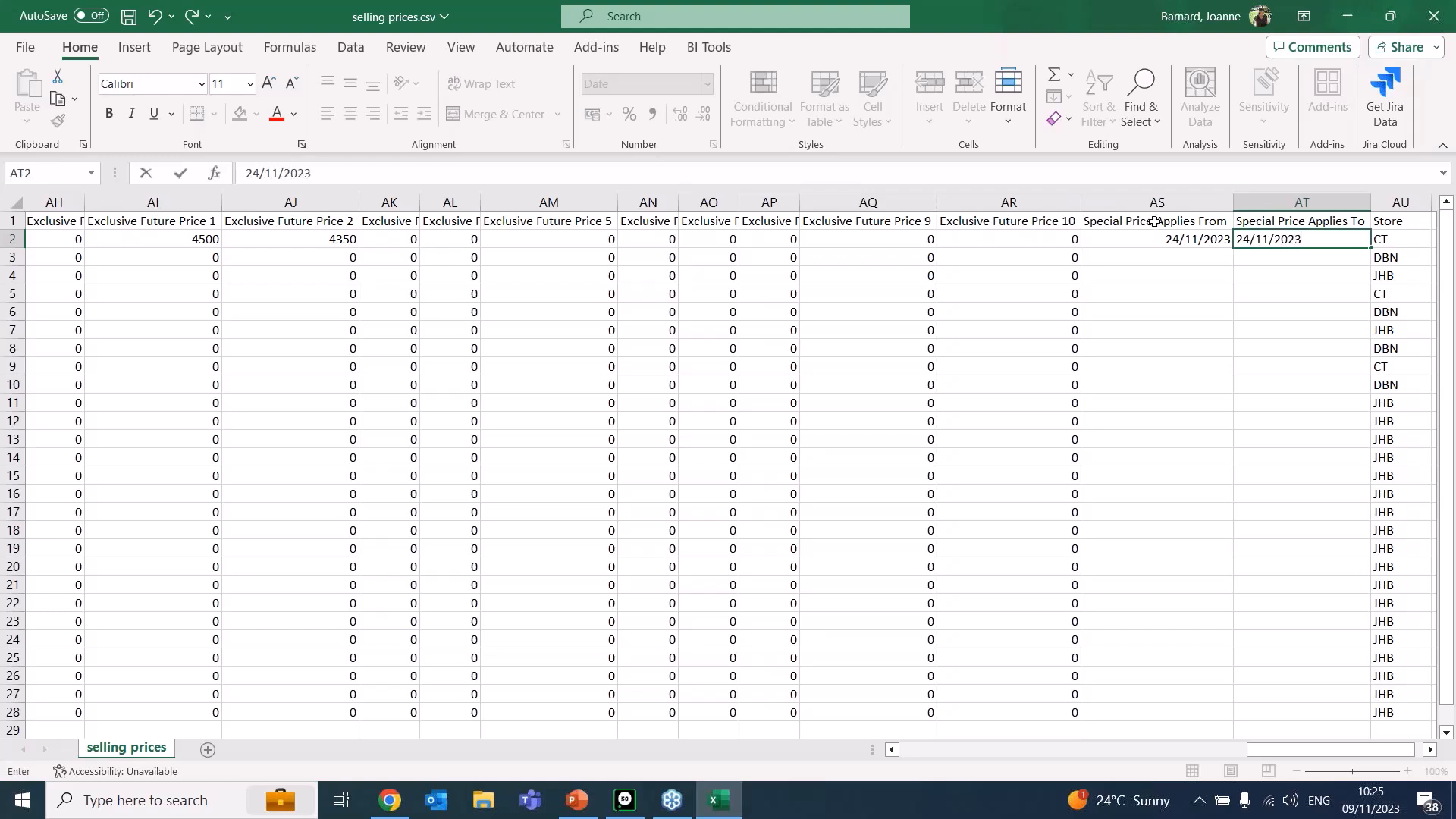
{"action": "left_click", "coordinate": [1169, 242]}
{"action": "key", "text": "ctrl+c"}
{"action": "left_click_drag", "start_coordinate": [1188, 259], "coordinate": [1205, 712]}
{"action": "key", "text": "ctrl+v"}
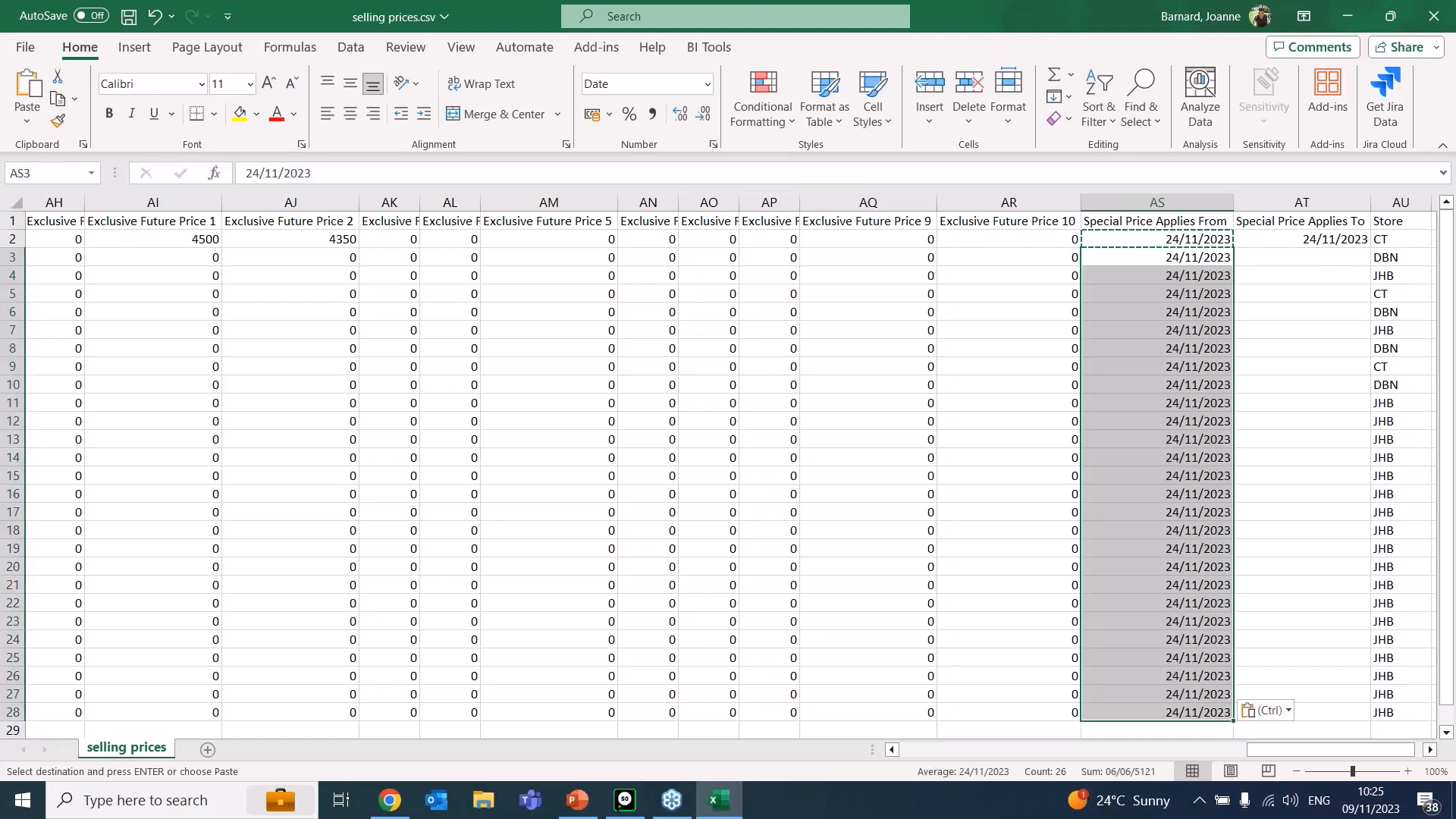
- Fill AT2:AT28 with 24/11/2023, check both date columns, and save selling prices.csv
{"action": "left_click", "coordinate": [1302, 232]}
{"action": "key", "text": "ctrl+v"}
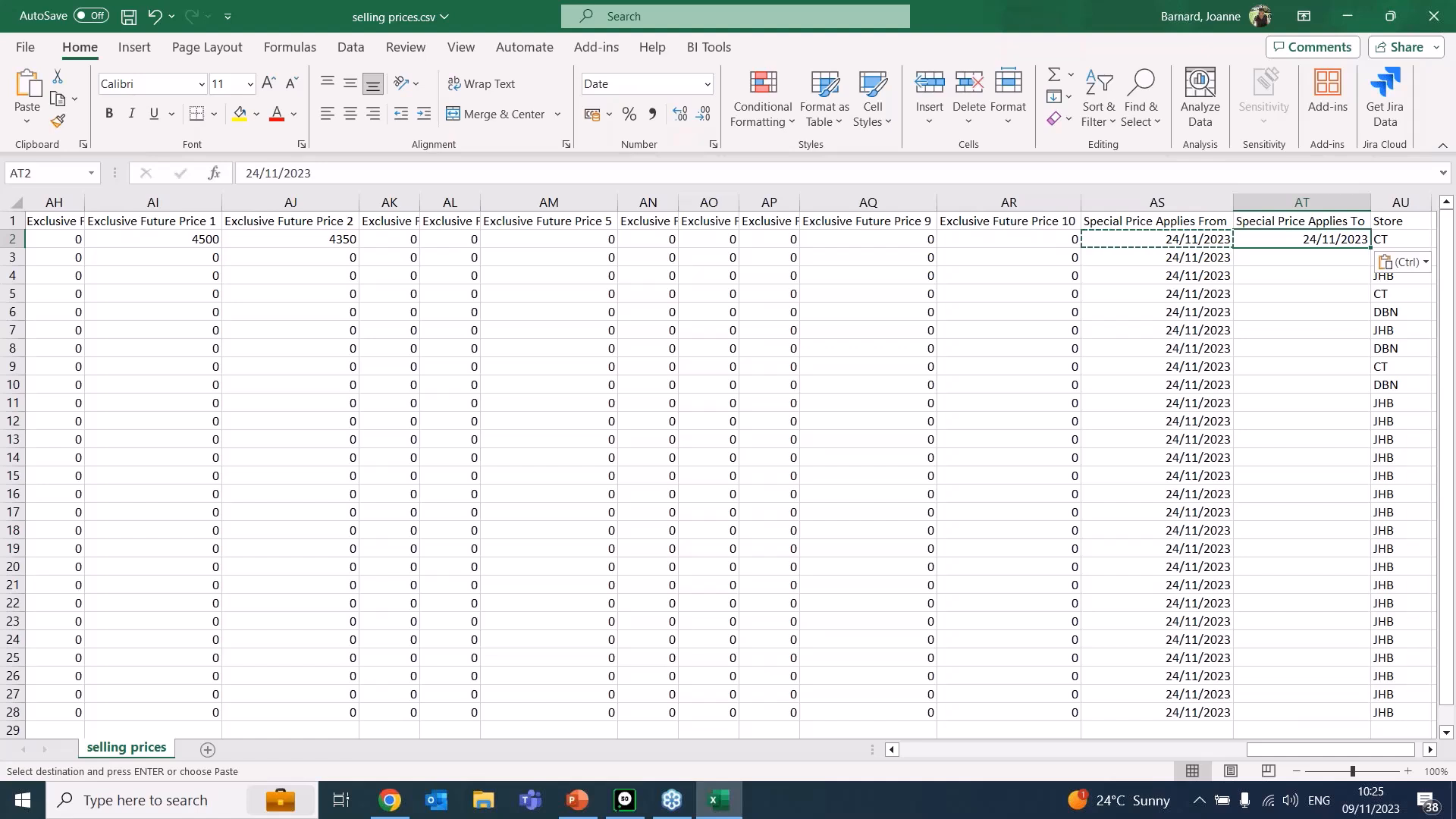
{"action": "left_click_drag", "start_coordinate": [1296, 260], "coordinate": [1299, 713]}
{"action": "key", "text": "ctrl+v"}
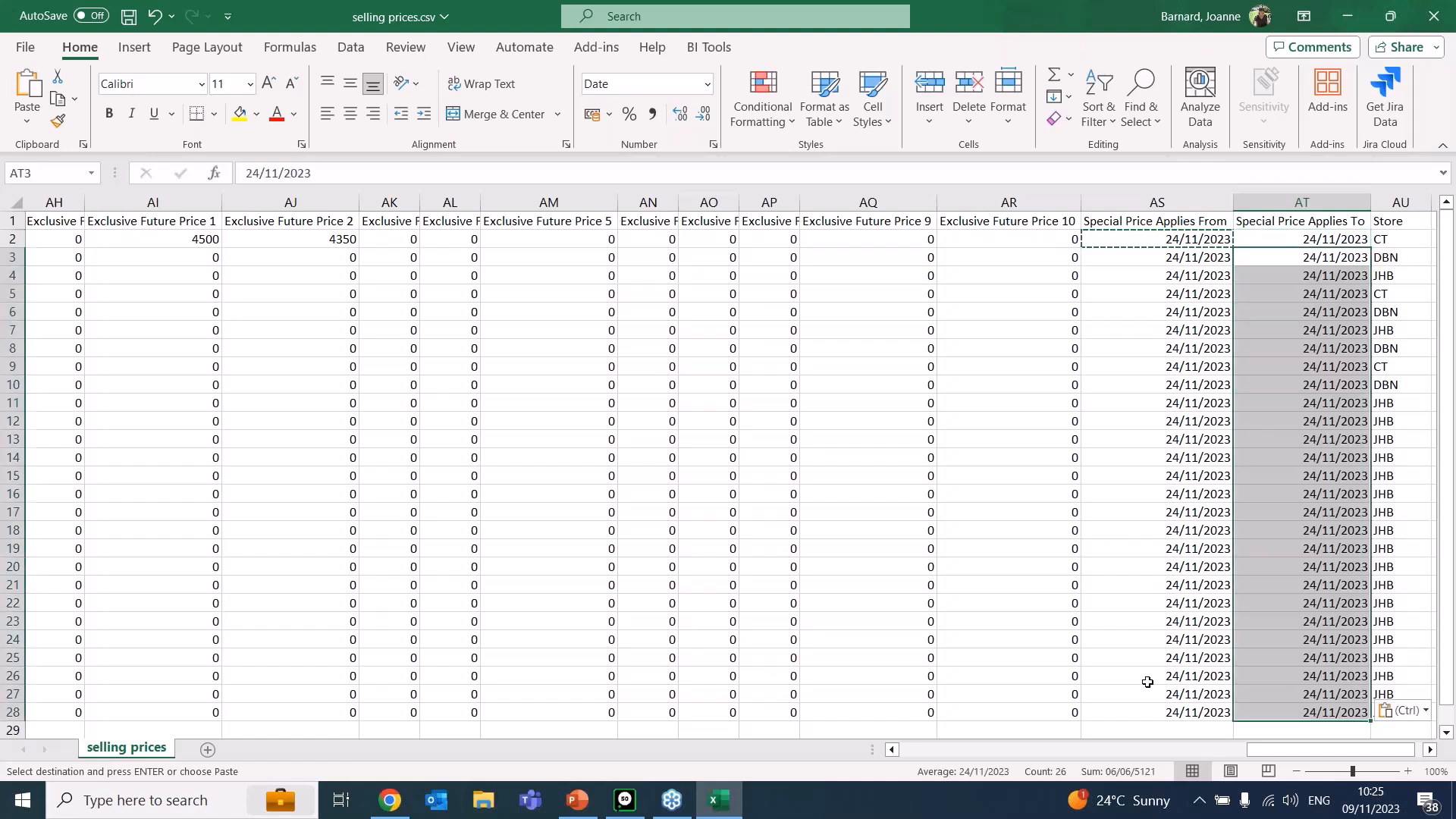
{"action": "left_click", "coordinate": [1156, 202]}
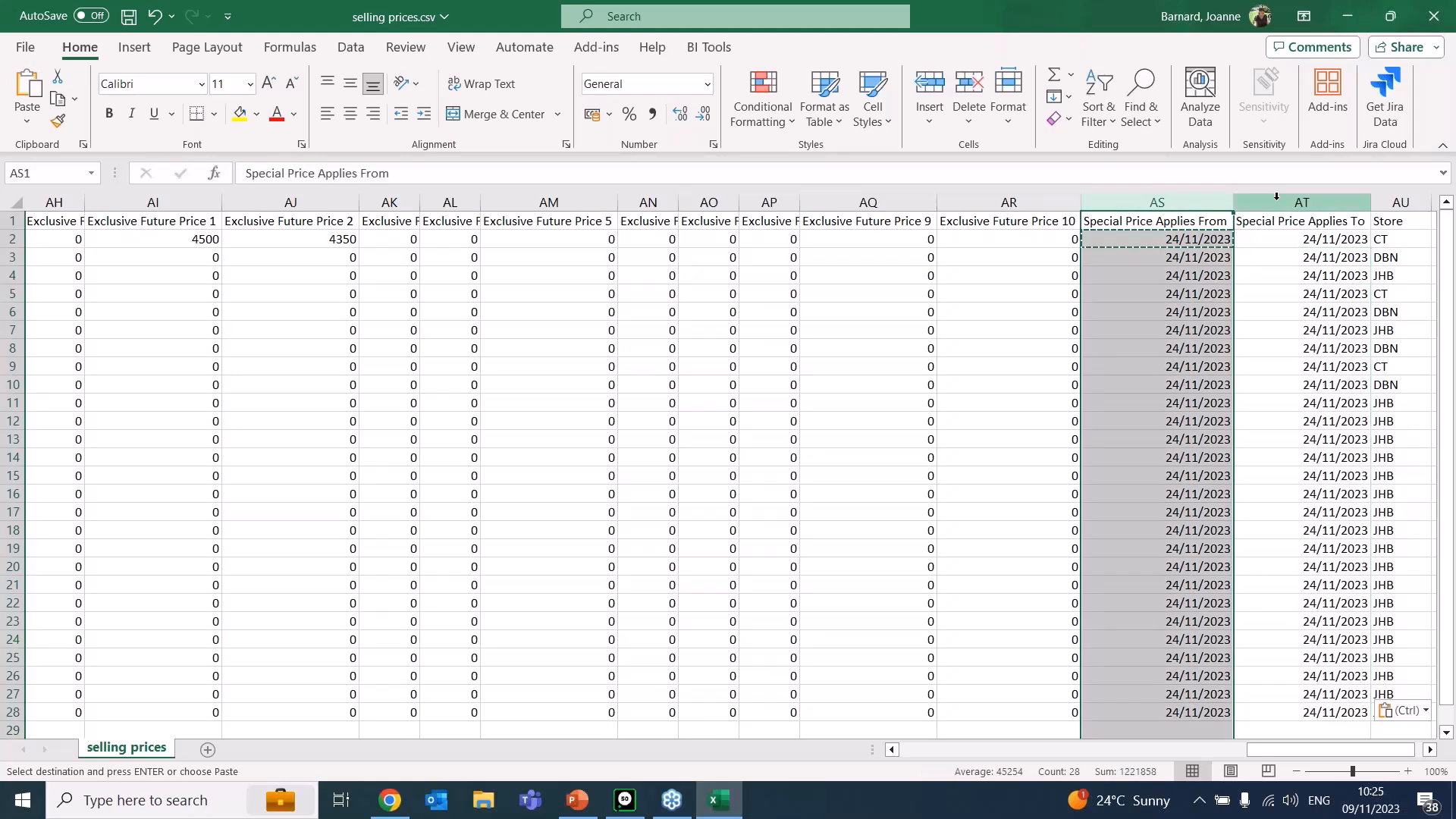
{"action": "left_click", "coordinate": [1301, 203]}
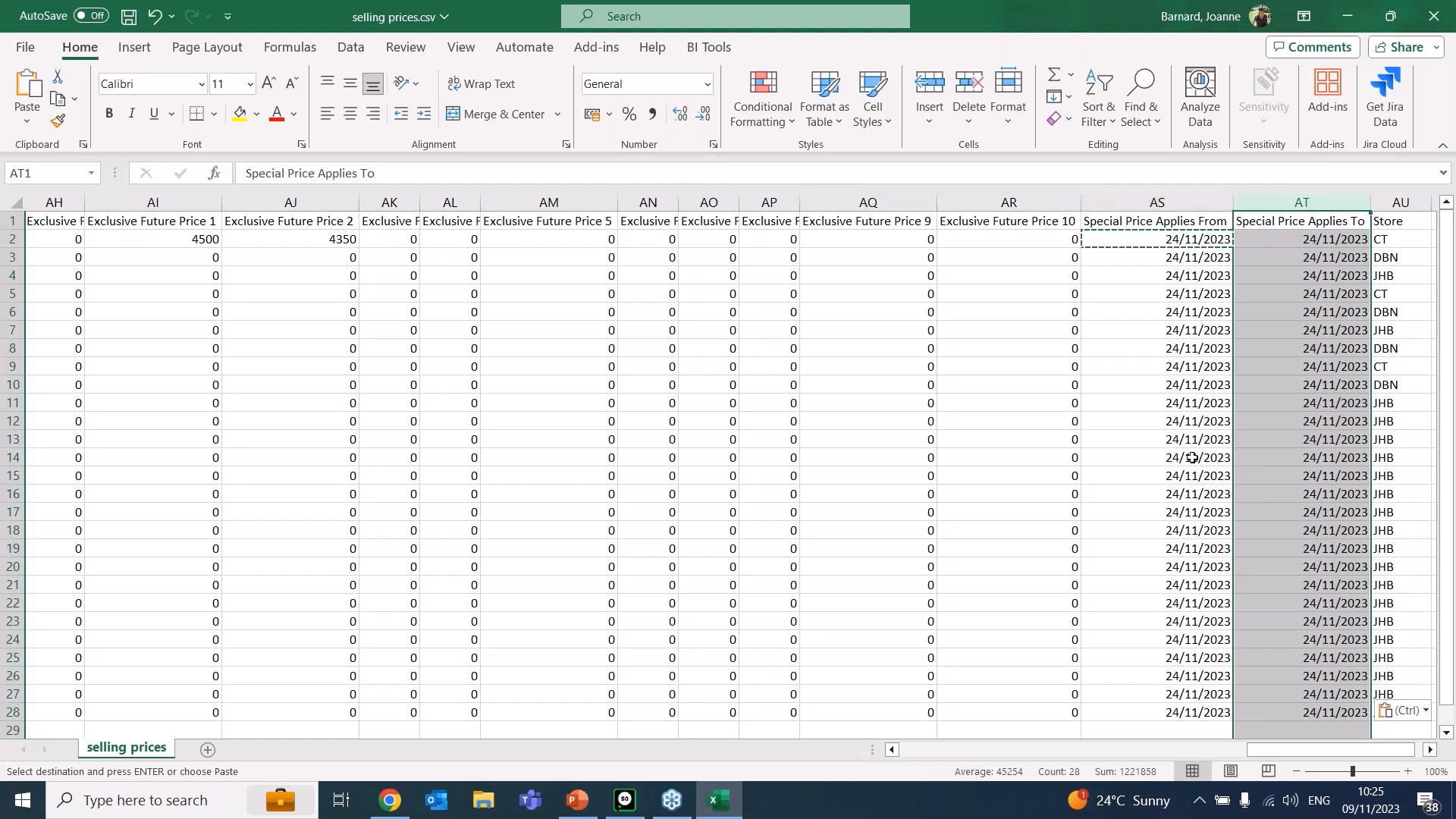
{"action": "left_click", "coordinate": [128, 15]}
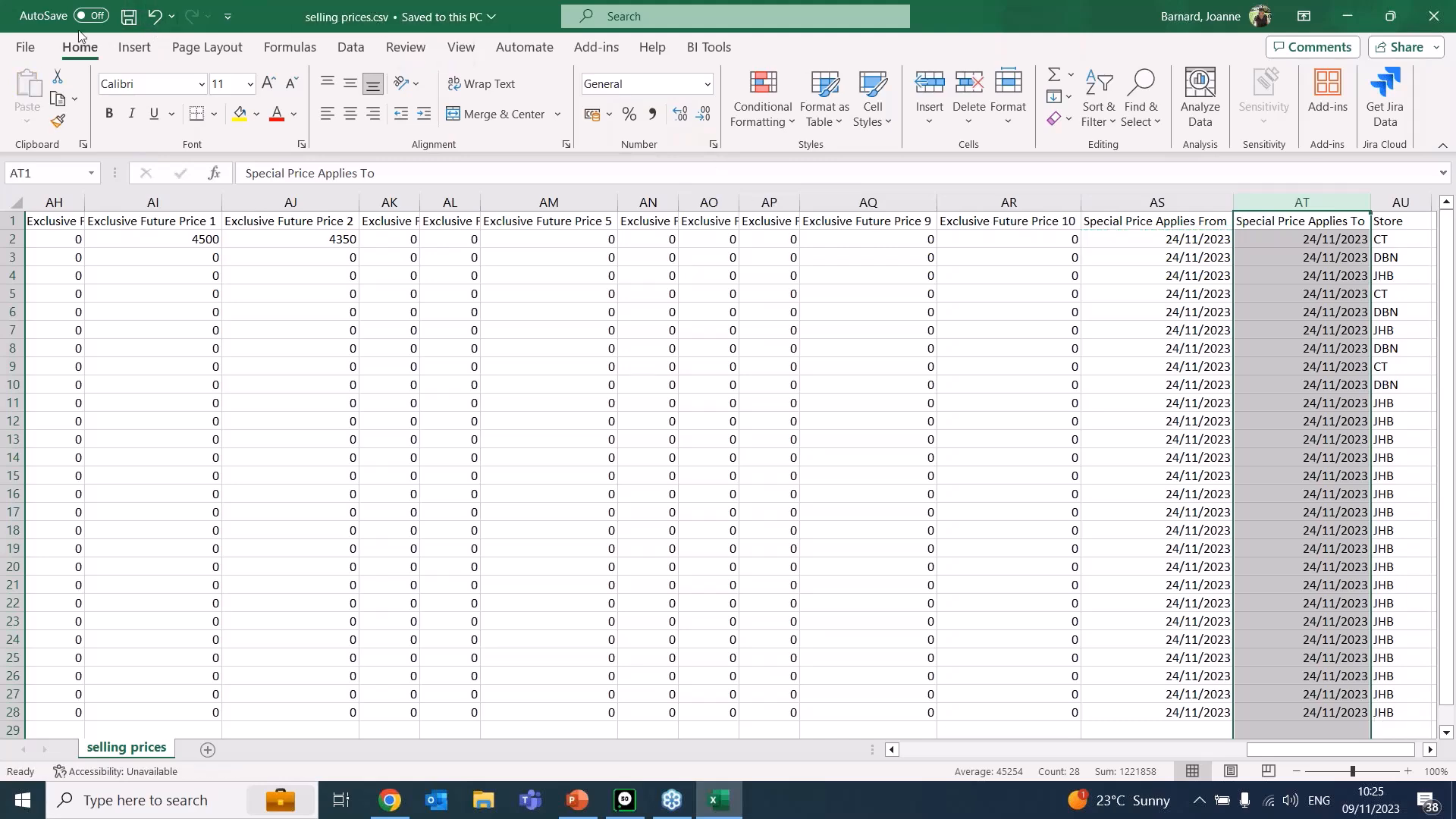
- Save selling prices.csv to the Desktop as CSV (Comma delimited), replacing the existing file
{"action": "left_click", "coordinate": [32, 50]}
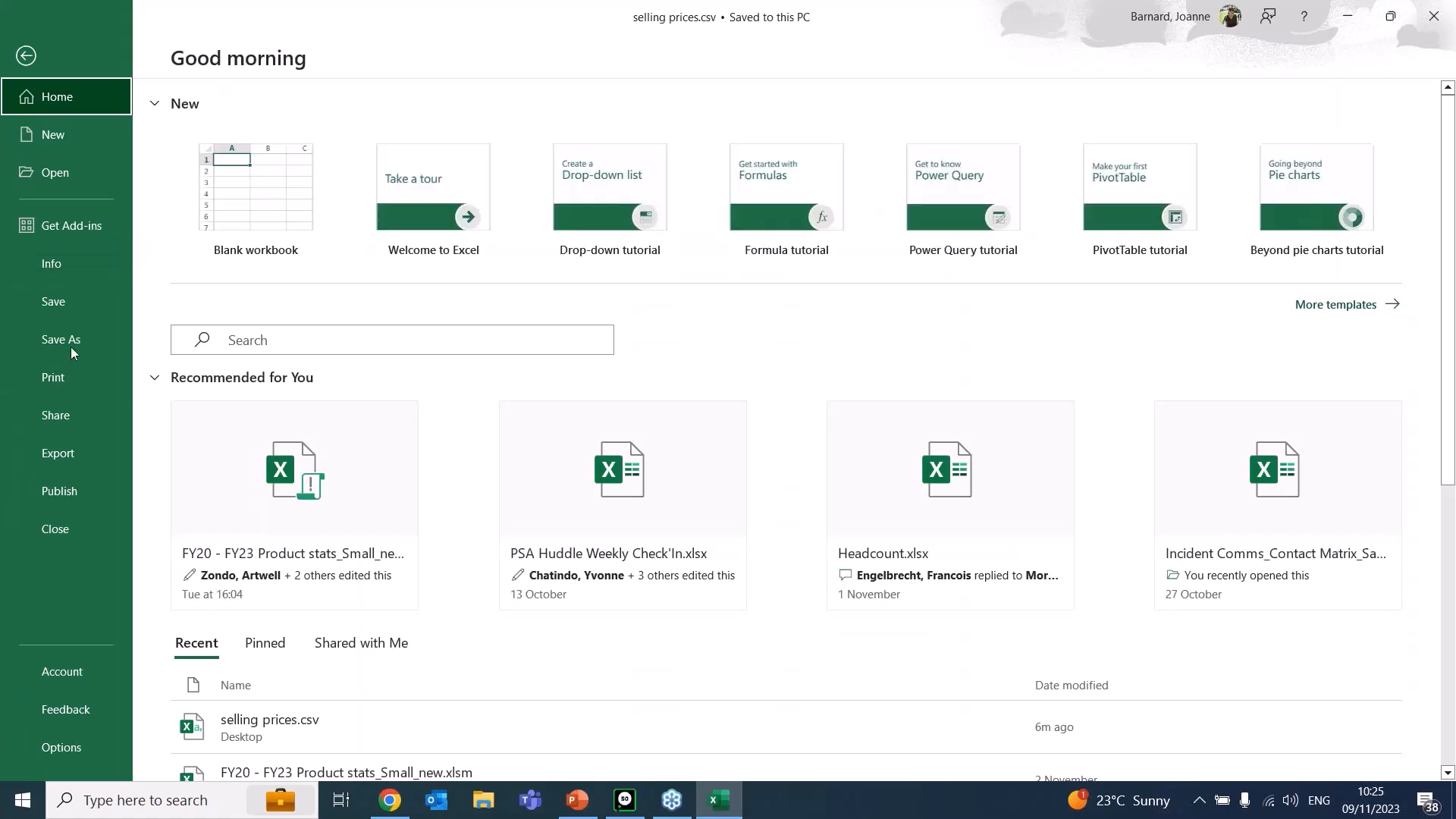
{"action": "left_click", "coordinate": [70, 346]}
{"action": "left_click", "coordinate": [275, 436]}
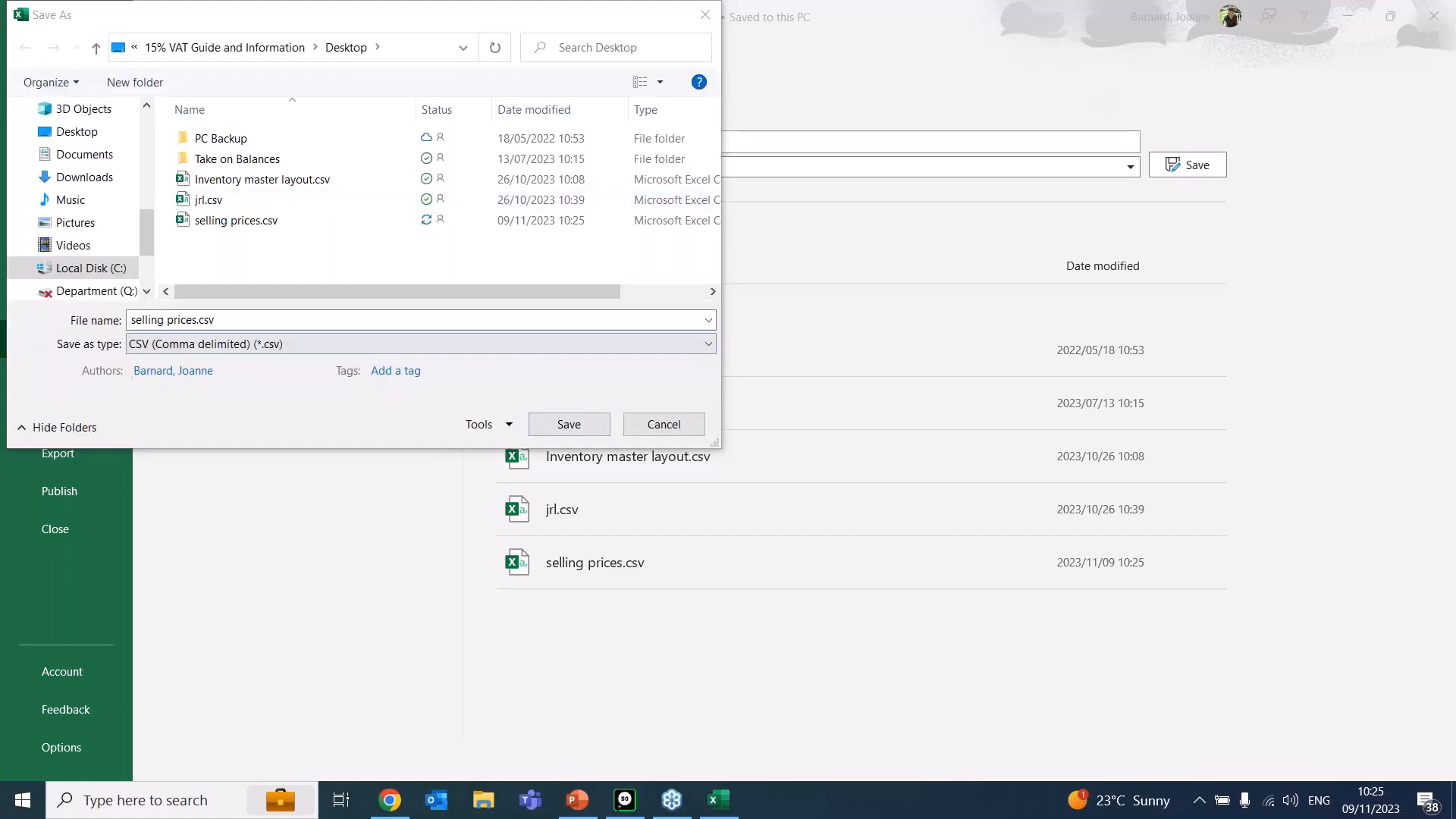
{"action": "left_click", "coordinate": [705, 345]}
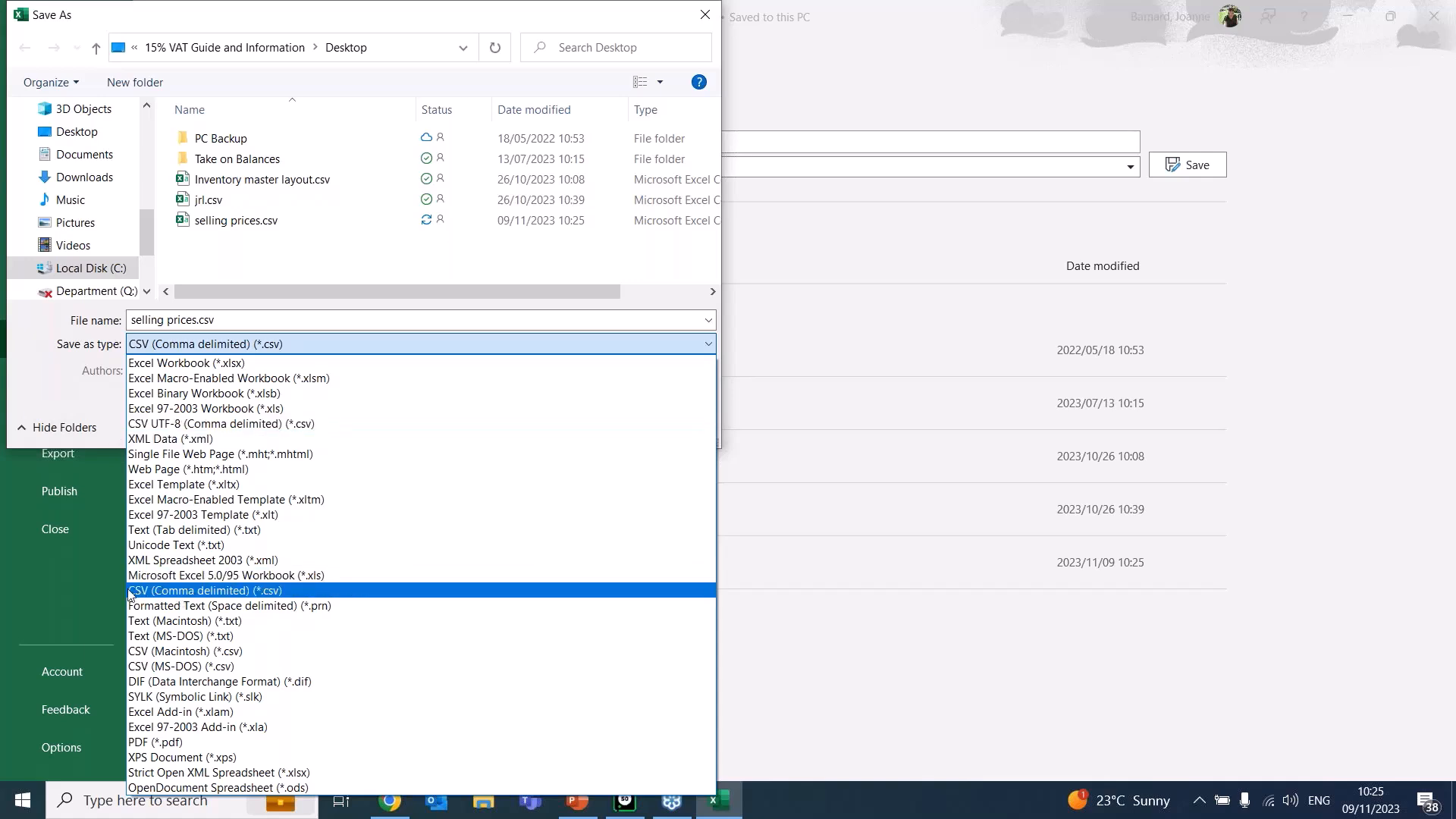
{"action": "left_click", "coordinate": [177, 593]}
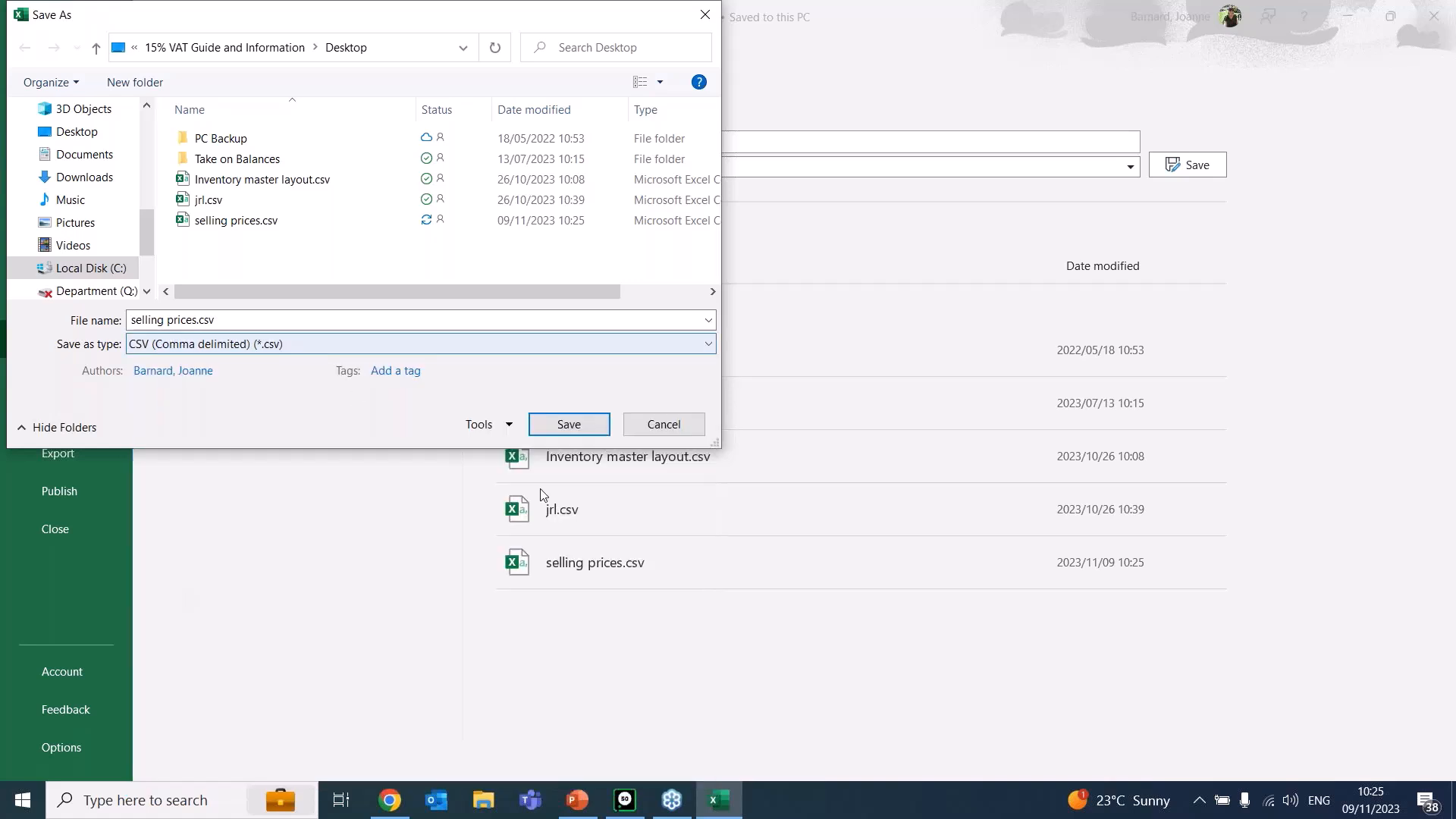
{"action": "left_click", "coordinate": [576, 426]}
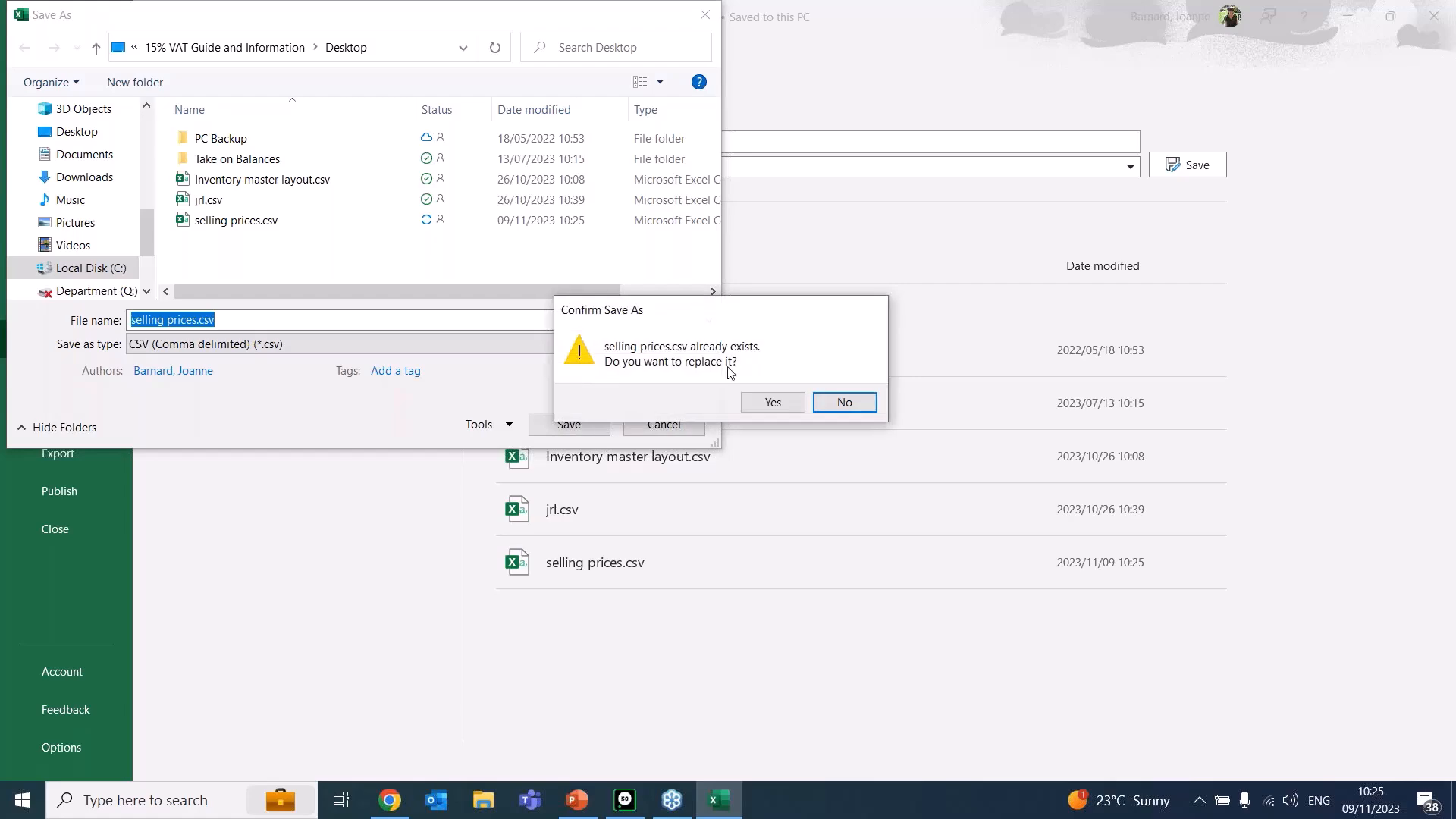
{"action": "left_click", "coordinate": [783, 410]}
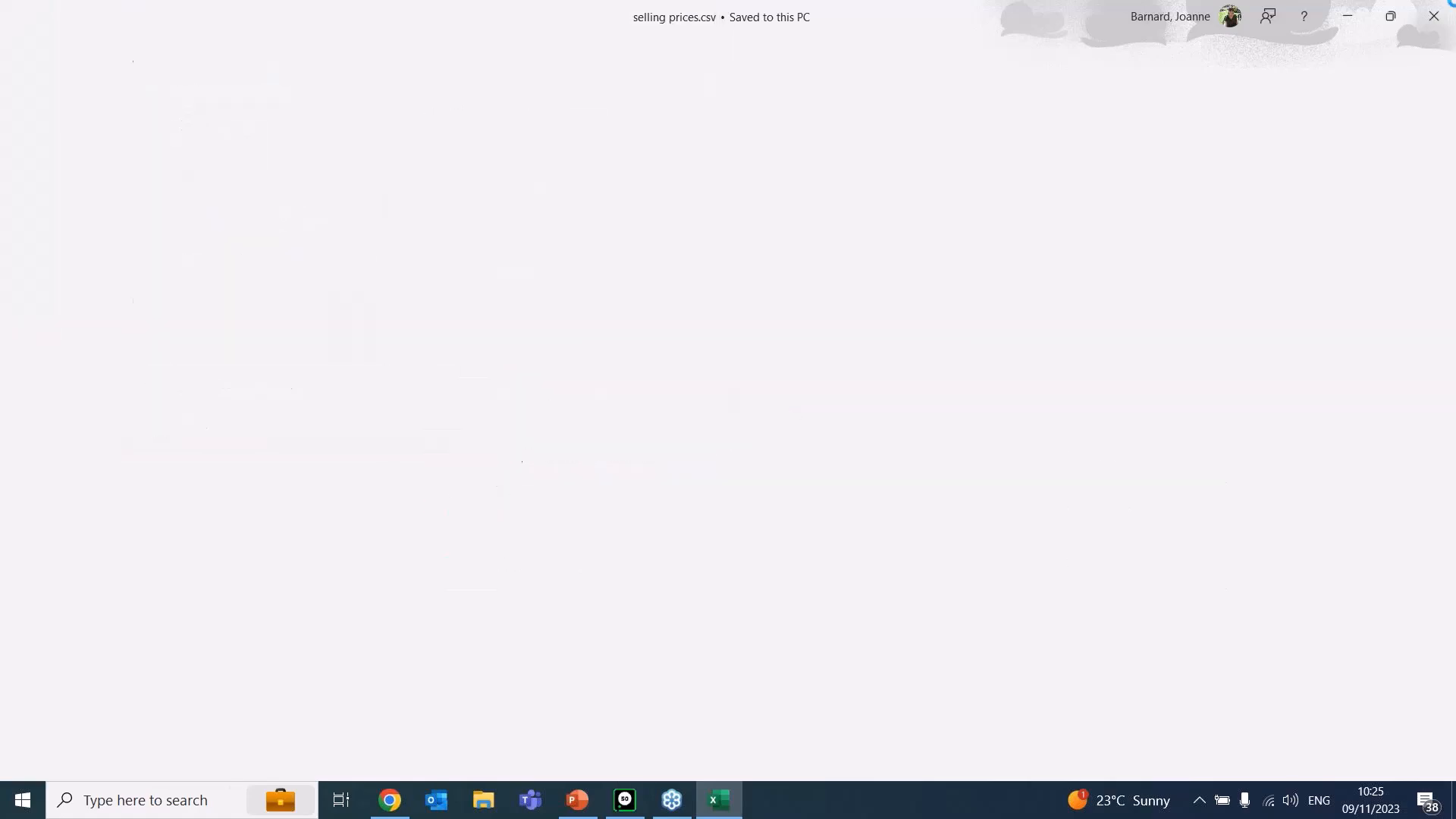
- Close Excel and choose Import Selling Prices in Sage Pastel's Export / Import window
{"action": "key", "text": "alt+F4"}
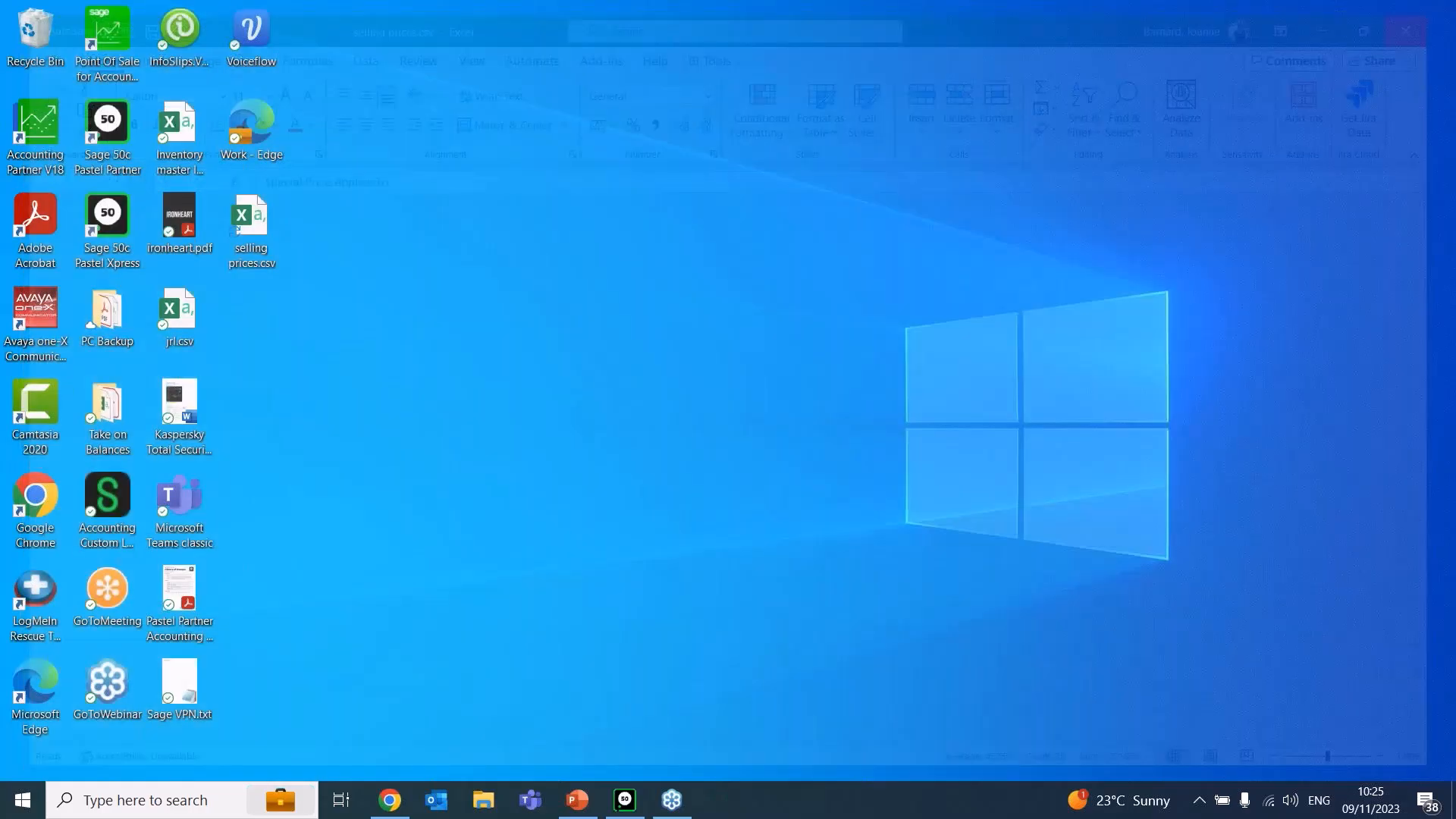
{"action": "left_click", "coordinate": [633, 807]}
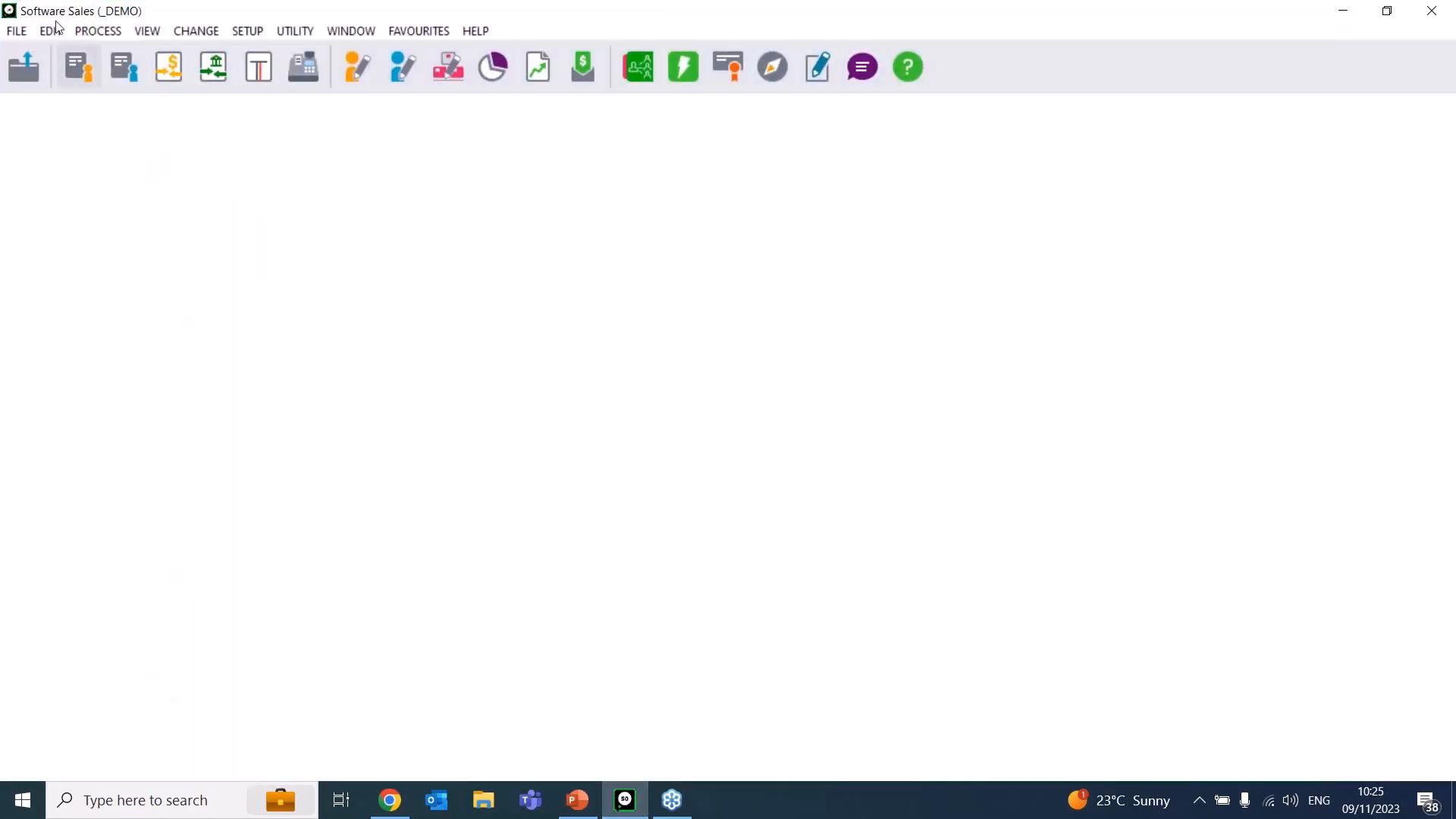
{"action": "left_click", "coordinate": [22, 32]}
{"action": "mouse_move", "coordinate": [50, 32]}
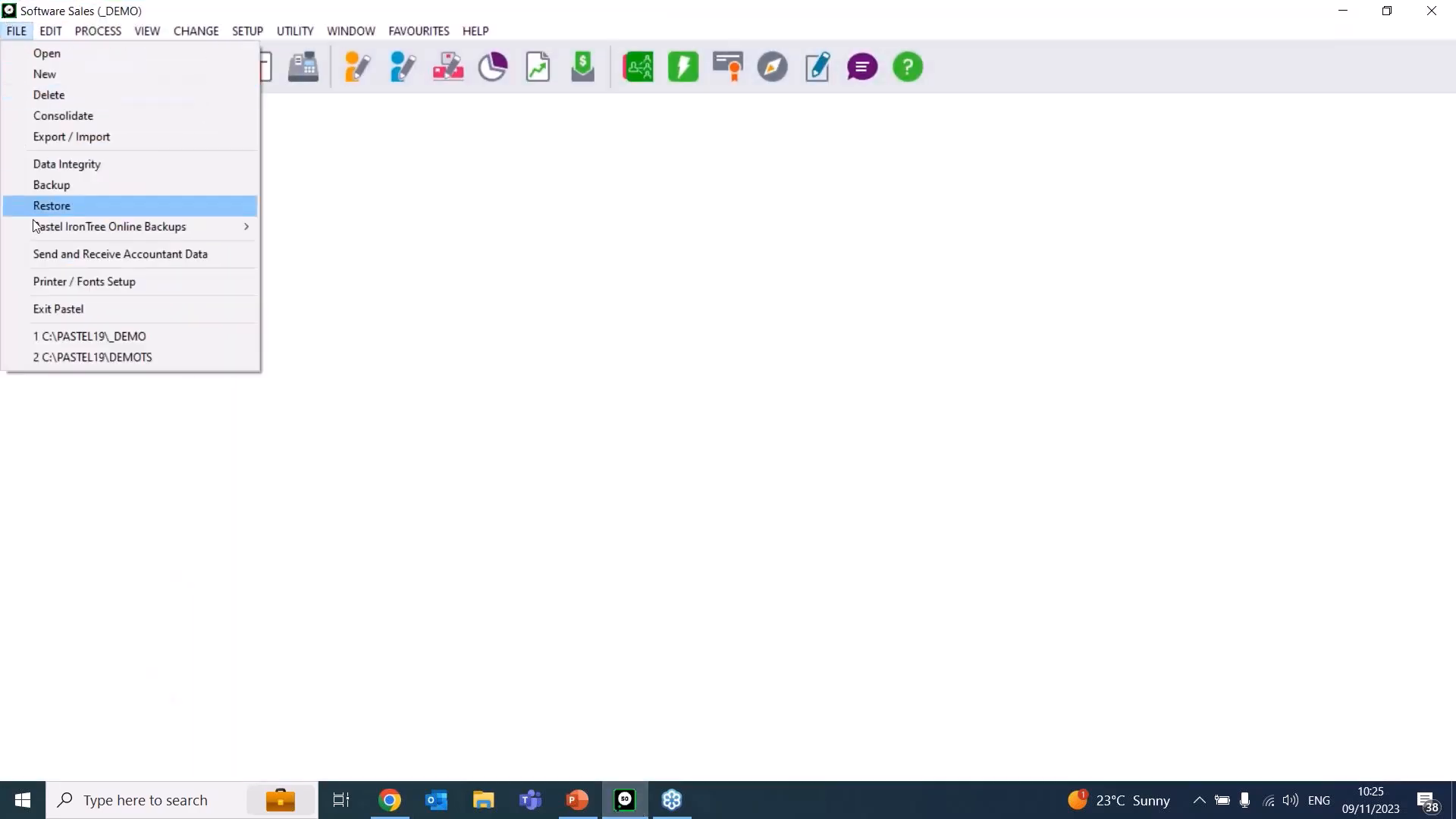
{"action": "left_click", "coordinate": [66, 138]}
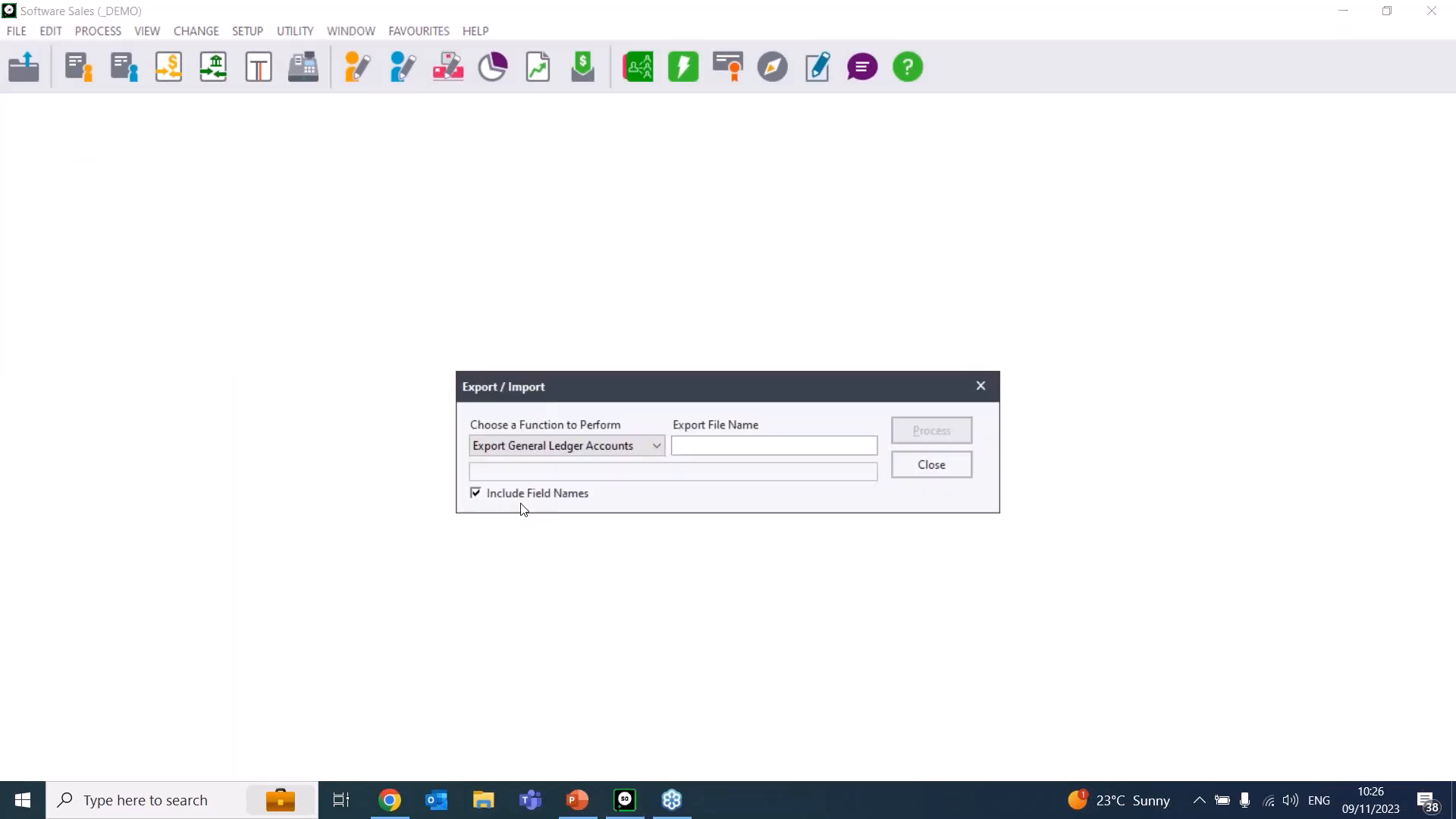
{"action": "left_click", "coordinate": [657, 446]}
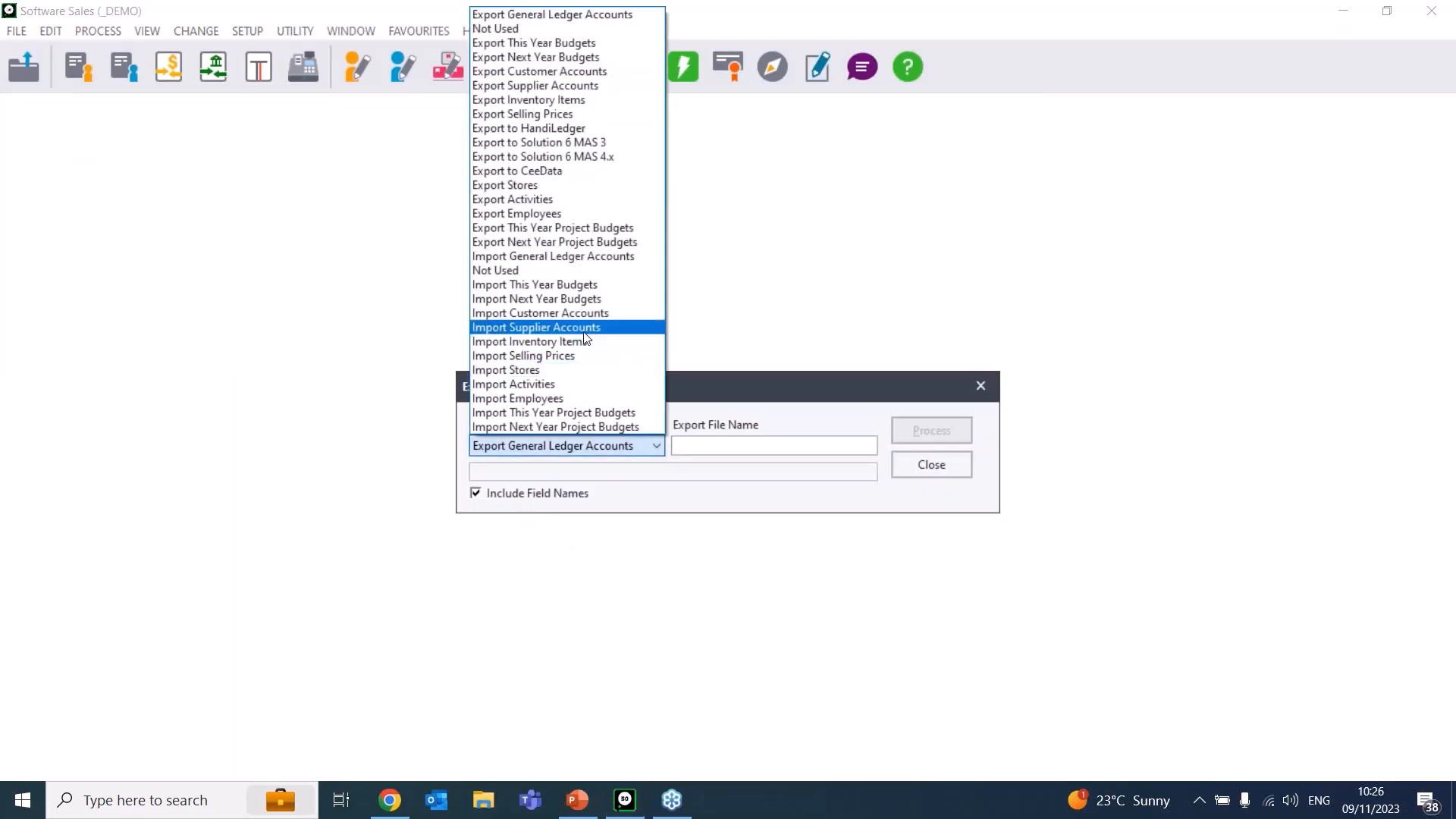
{"action": "left_click", "coordinate": [578, 356]}
- Import selling prices.csv with Map Fields off, then close the window after 27 prices import
{"action": "left_click", "coordinate": [872, 447]}
{"action": "left_click", "coordinate": [870, 446]}
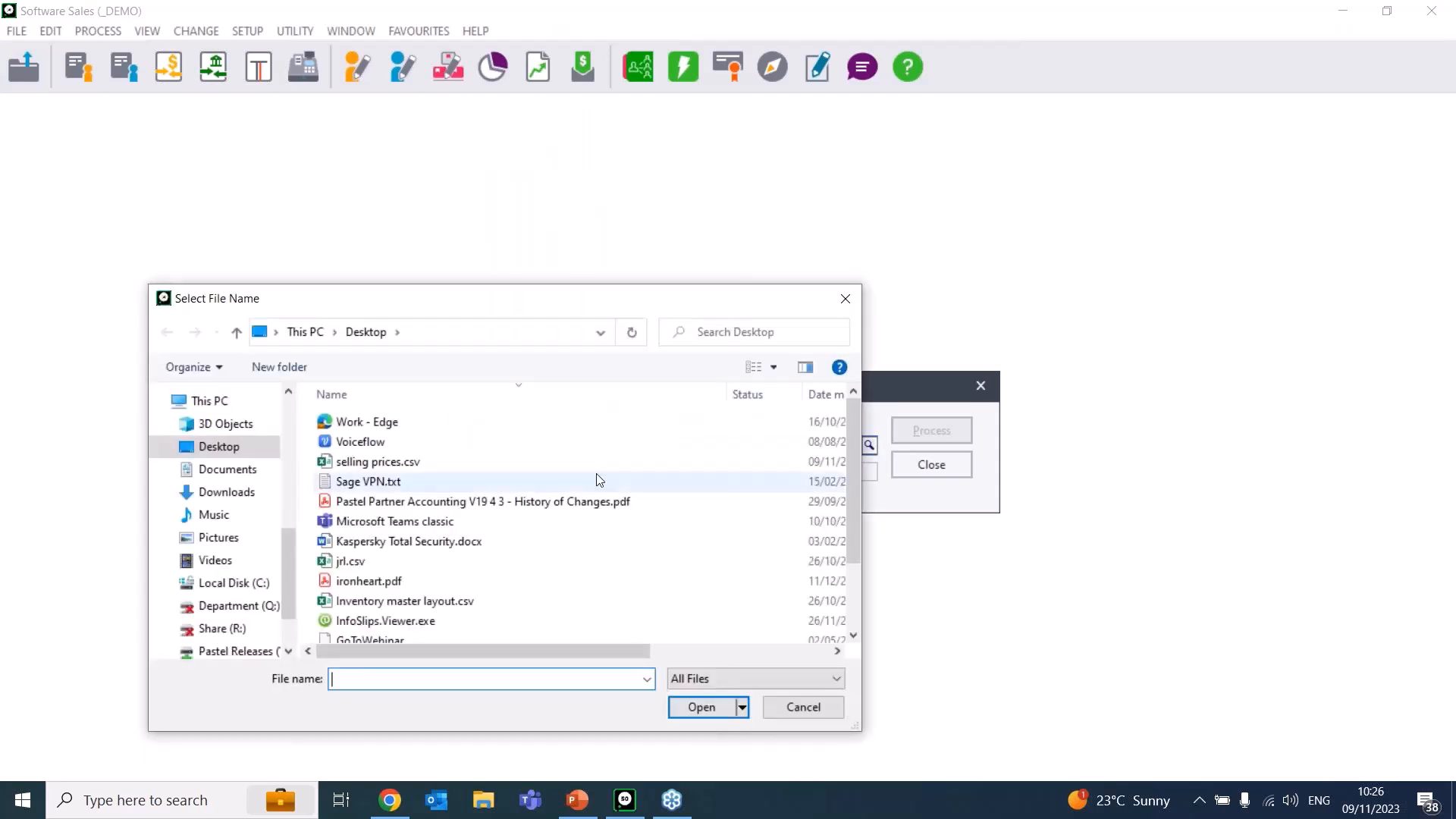
{"action": "left_click", "coordinate": [543, 462]}
{"action": "double_click", "coordinate": [540, 461]}
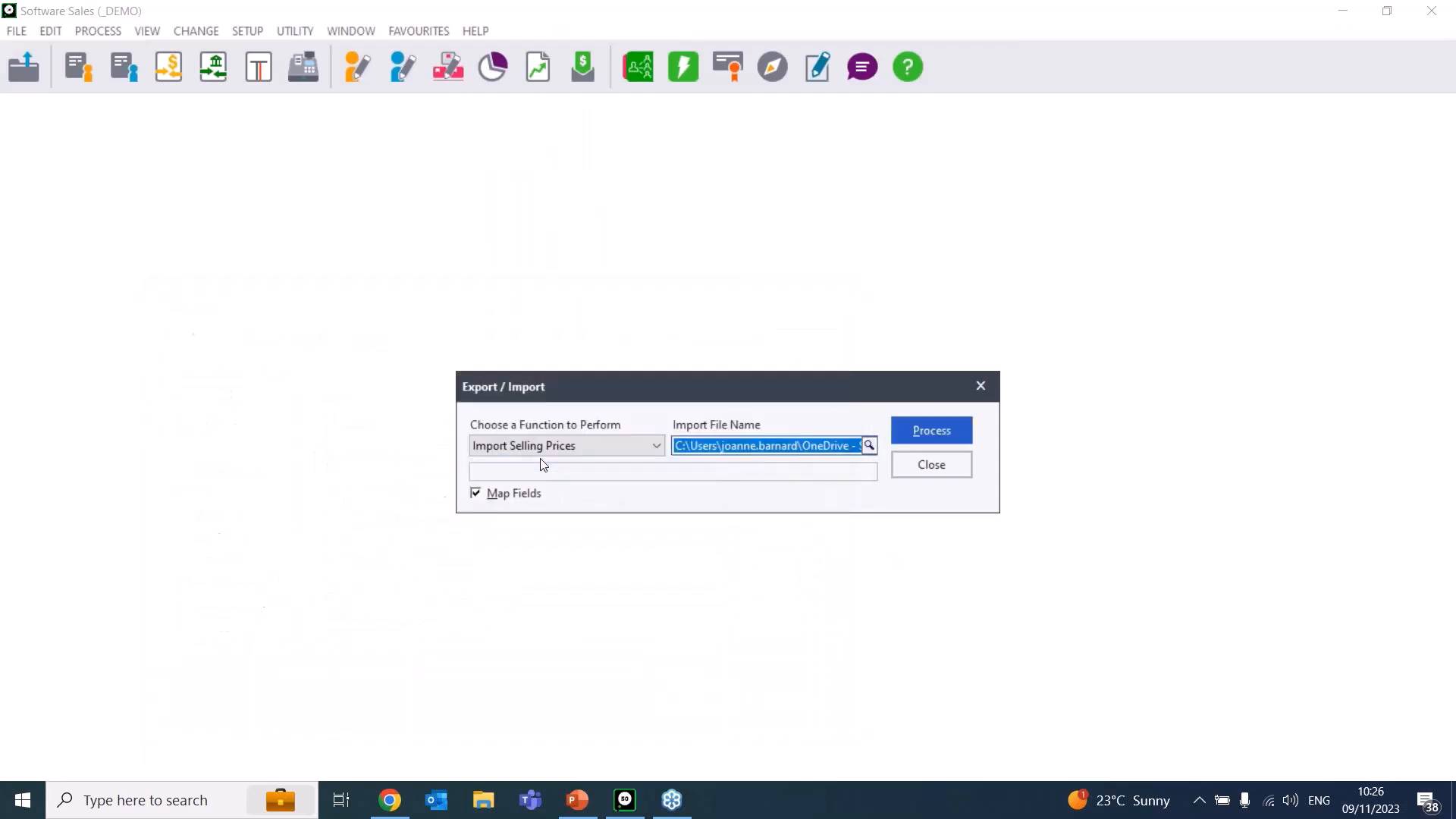
{"action": "left_click", "coordinate": [476, 493]}
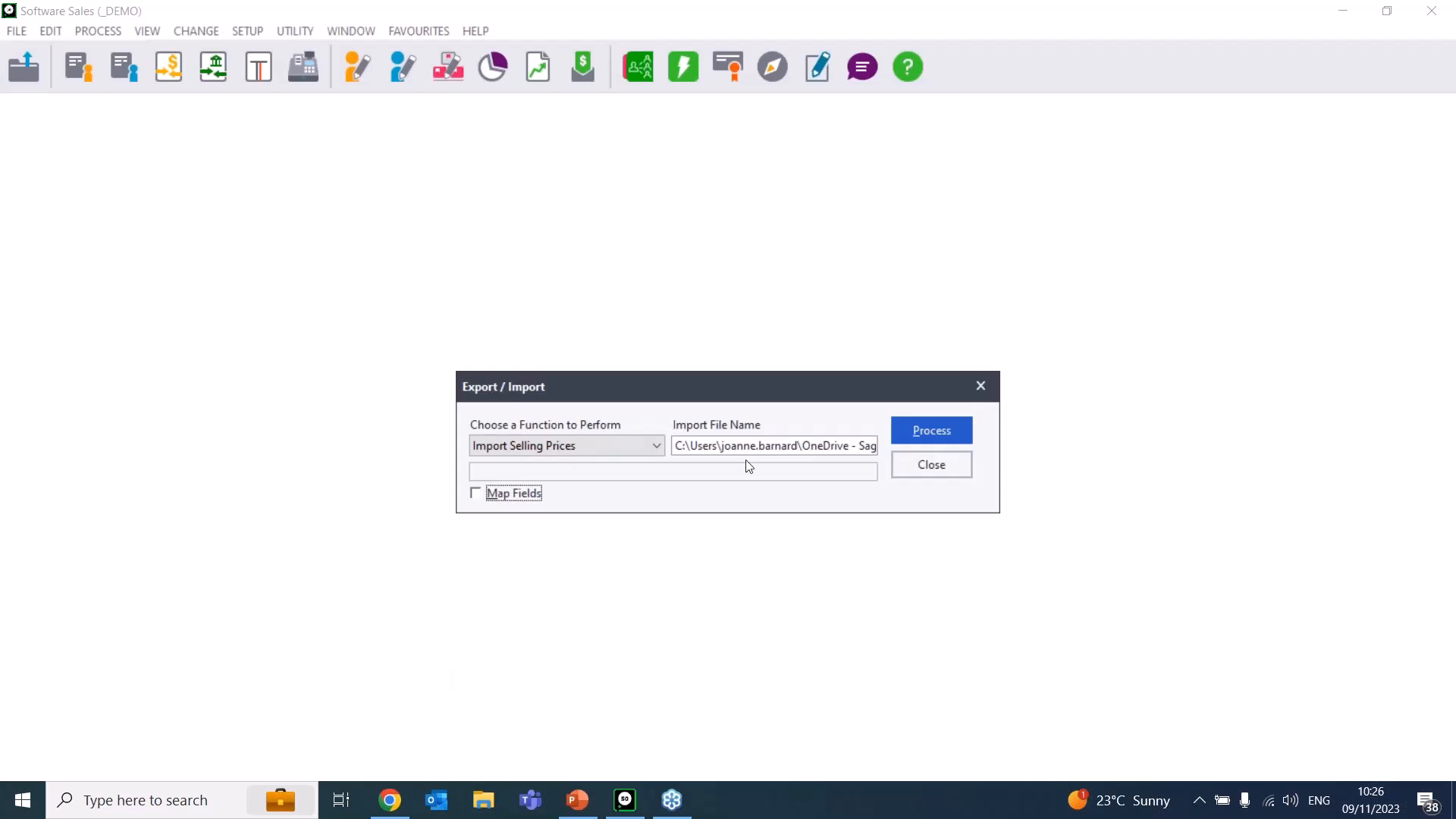
{"action": "left_click", "coordinate": [930, 431]}
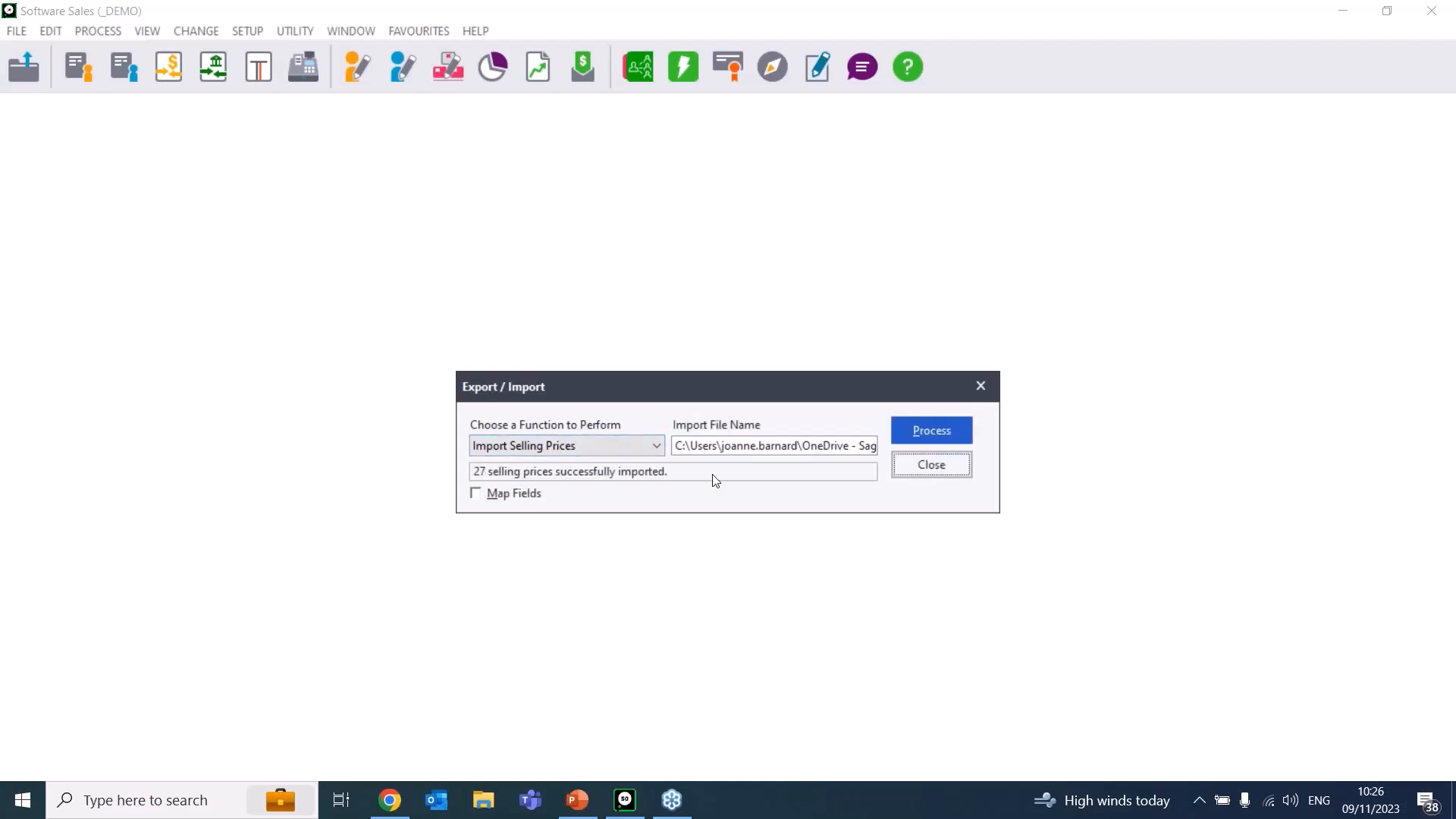
{"action": "left_click", "coordinate": [934, 466]}
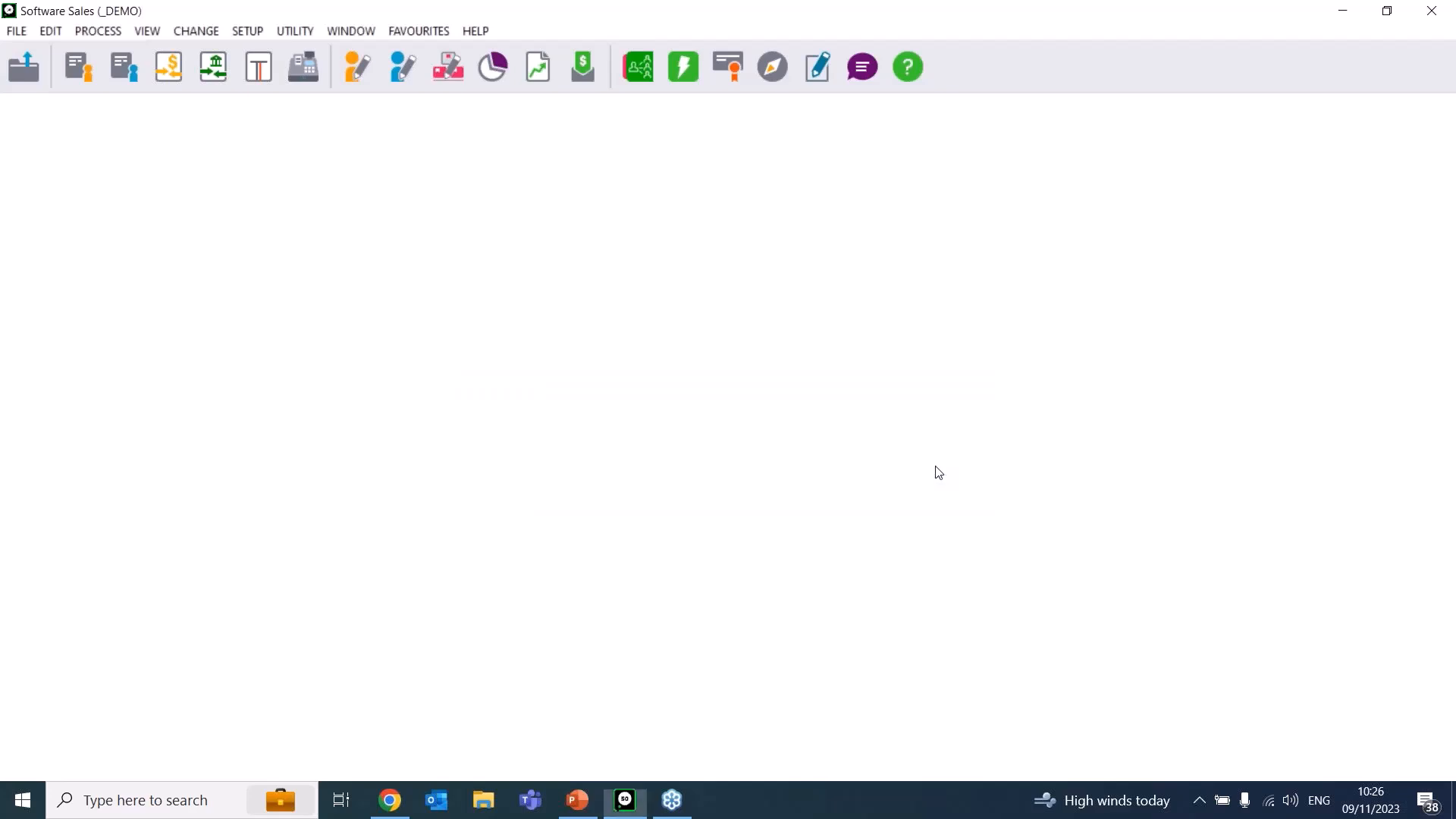
{"action": "left_click", "coordinate": [157, 32]}
{"action": "mouse_move", "coordinate": [51, 30]}
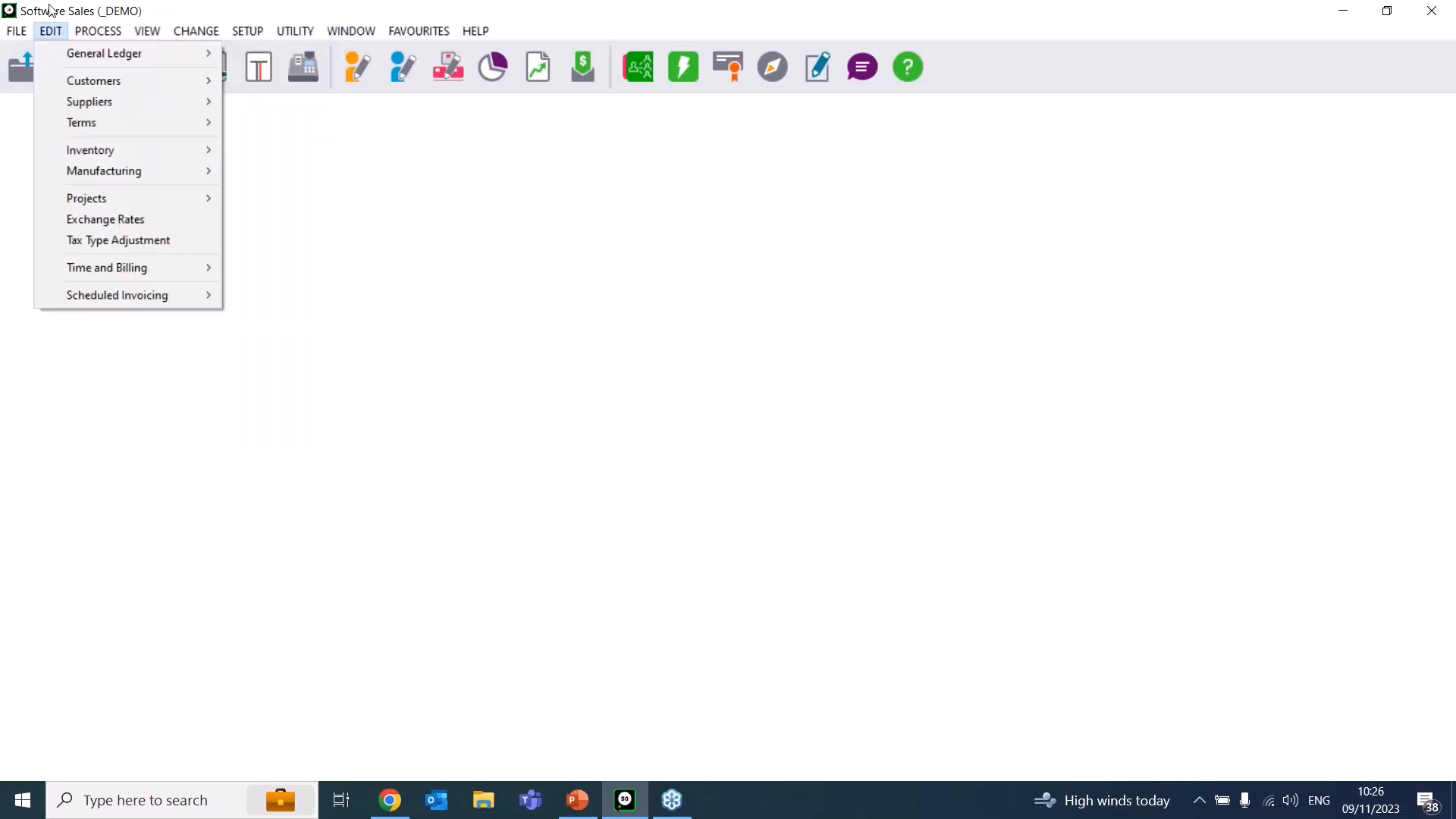
{"action": "mouse_move", "coordinate": [100, 150]}
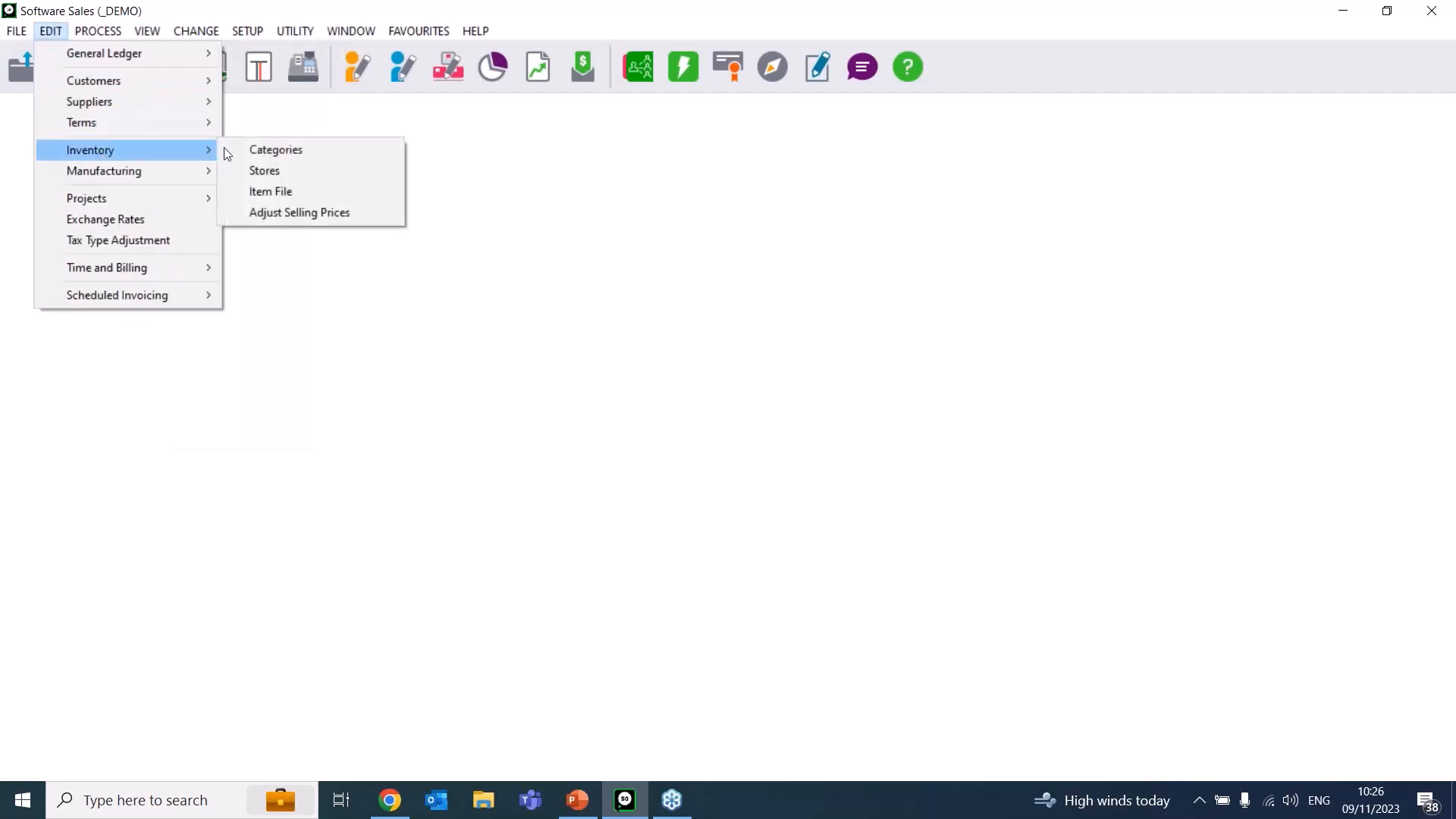
{"action": "left_click", "coordinate": [251, 191]}
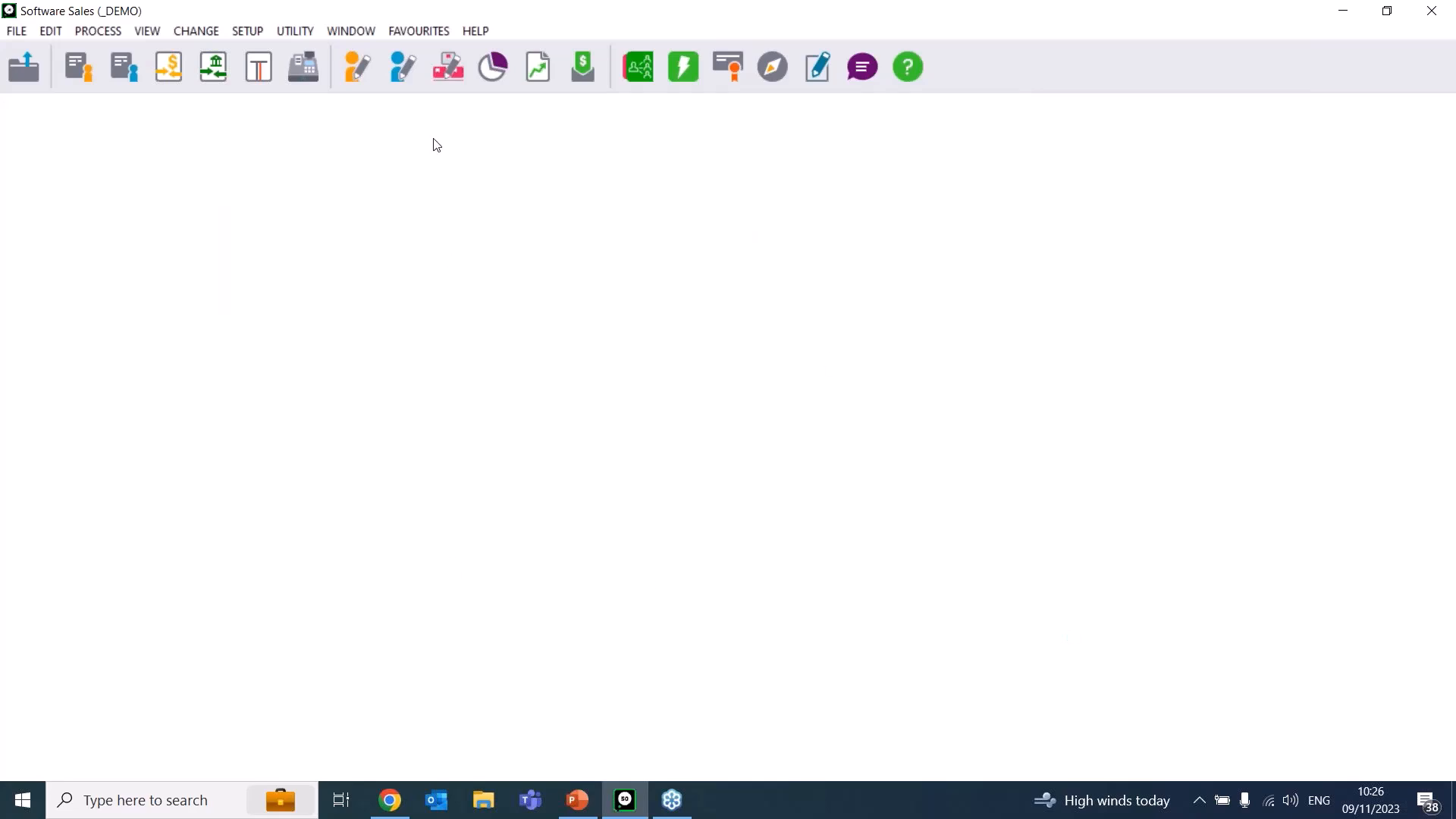
{"action": "left_click", "coordinate": [542, 351]}
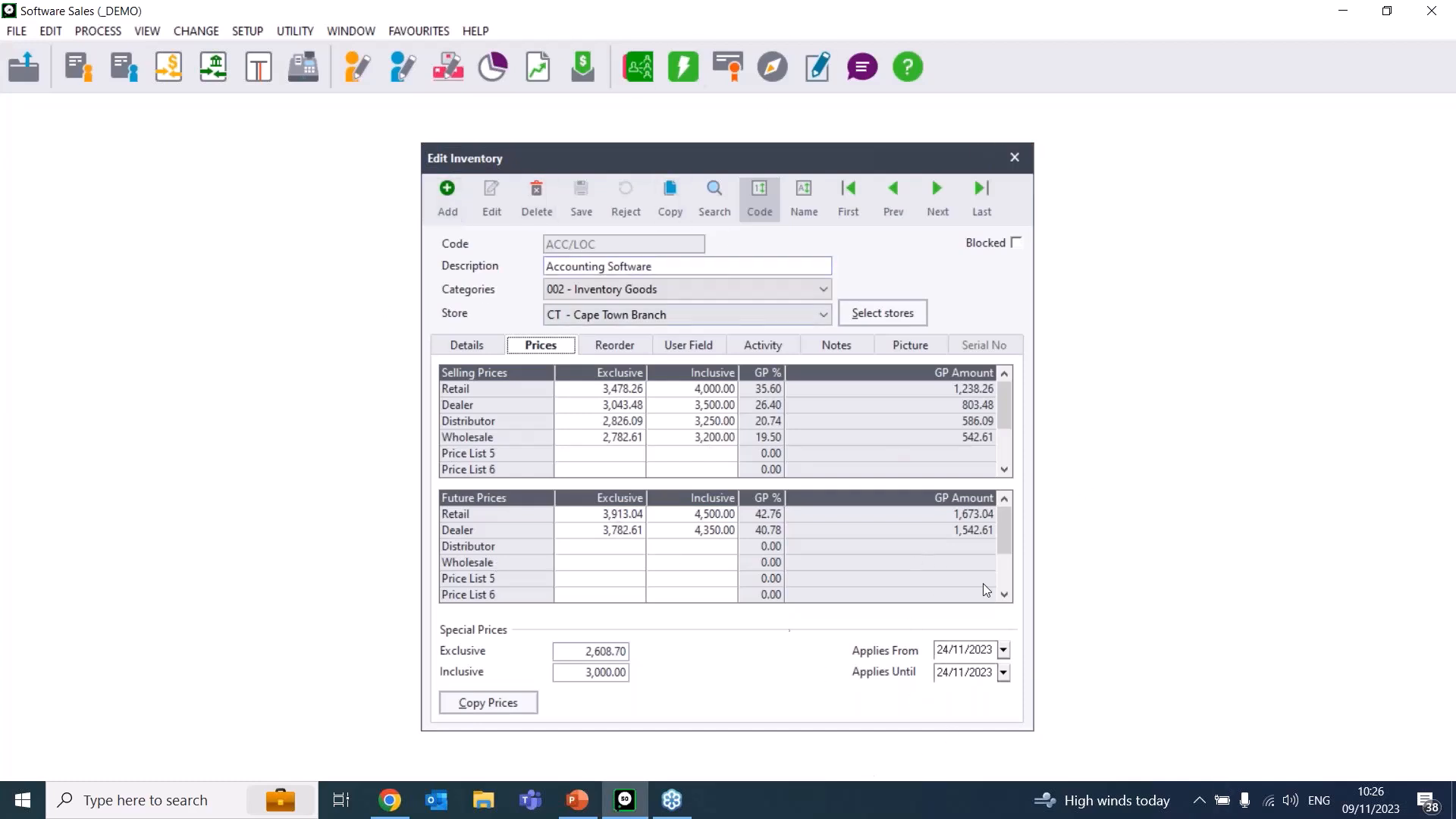
{"action": "left_click", "coordinate": [1012, 156]}
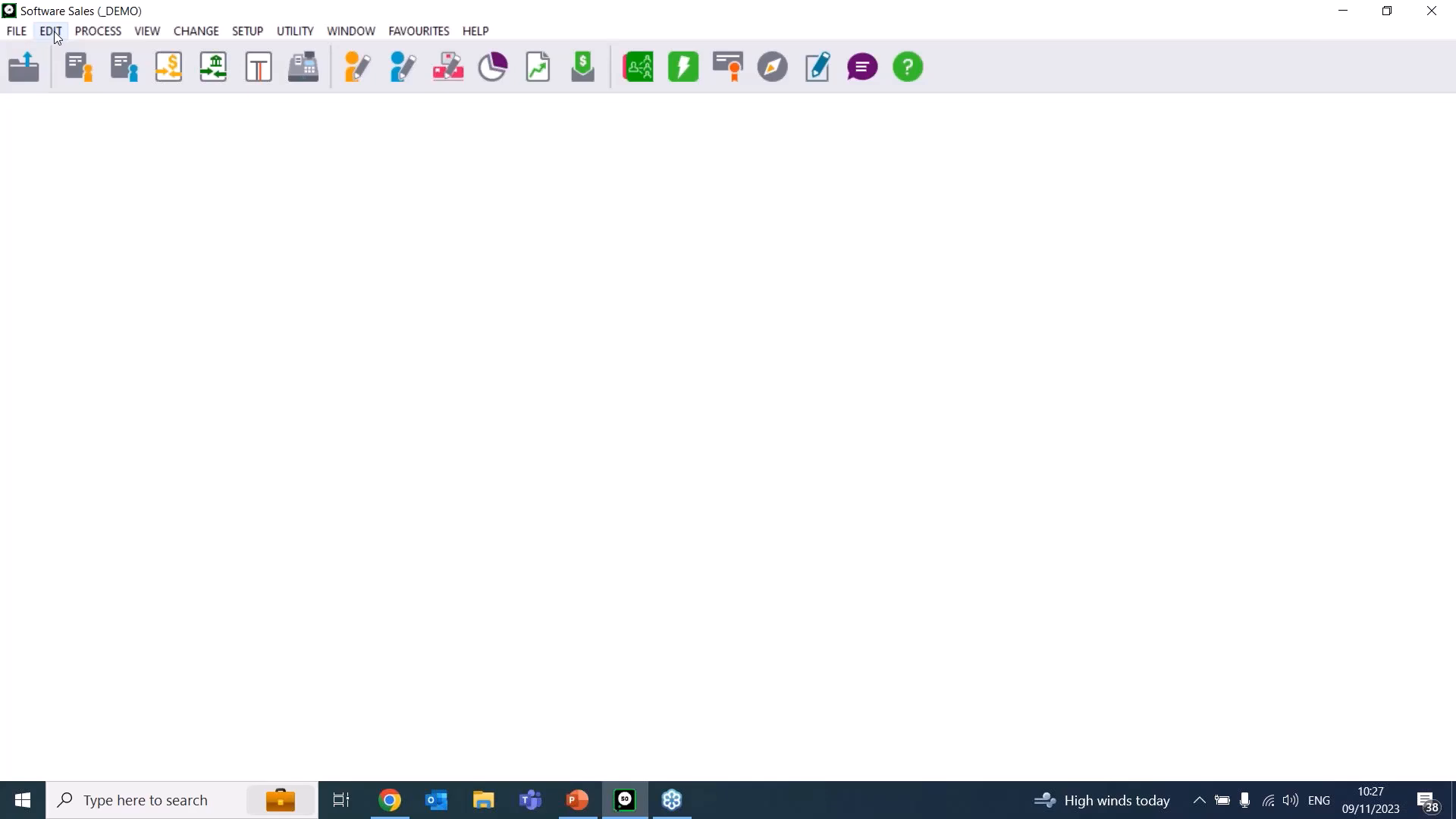
- Launch the Adjust Selling Prices Assistant from the Edit menu's Inventory submenu
{"action": "left_click", "coordinate": [52, 31]}
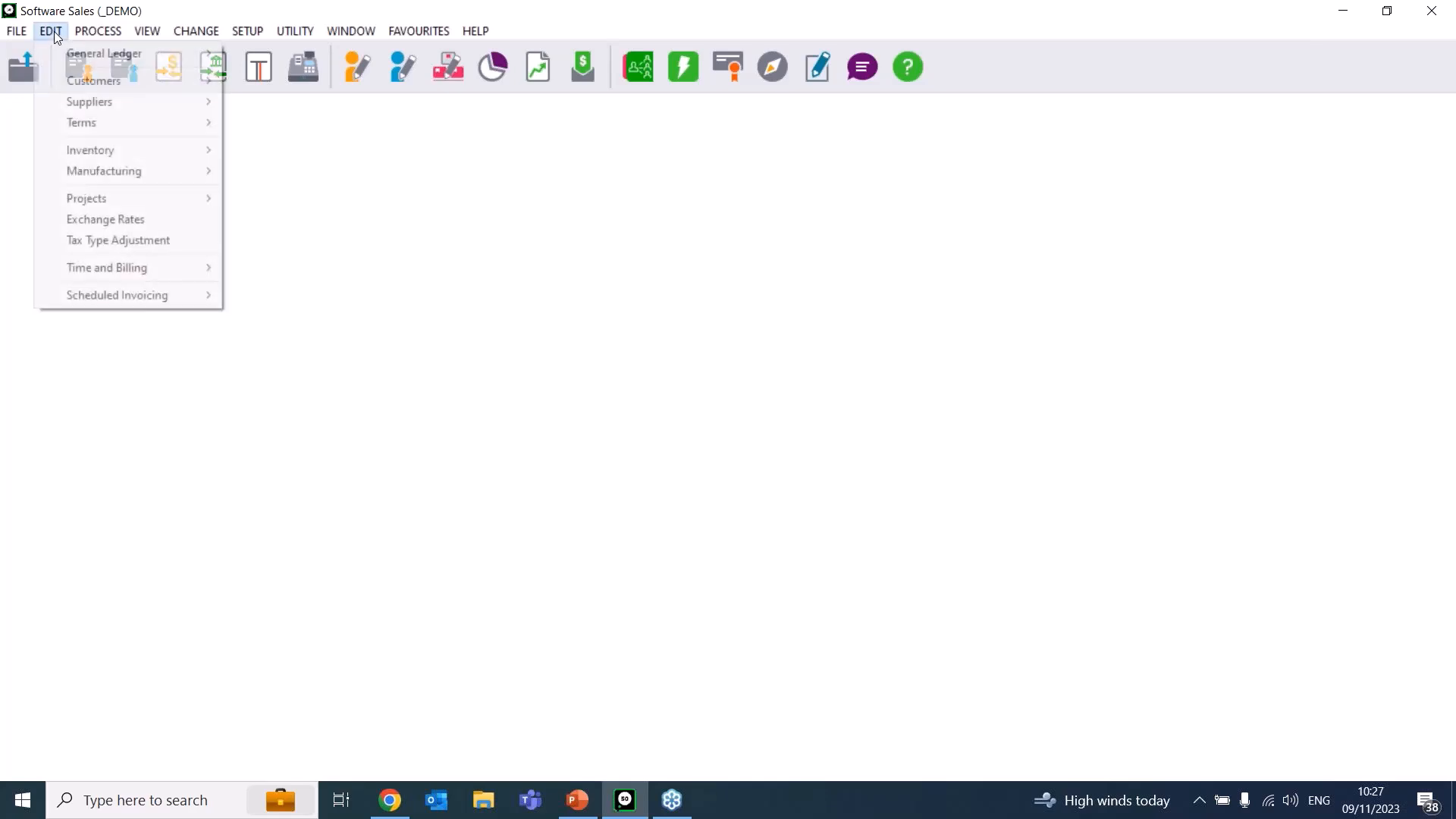
{"action": "mouse_move", "coordinate": [147, 154]}
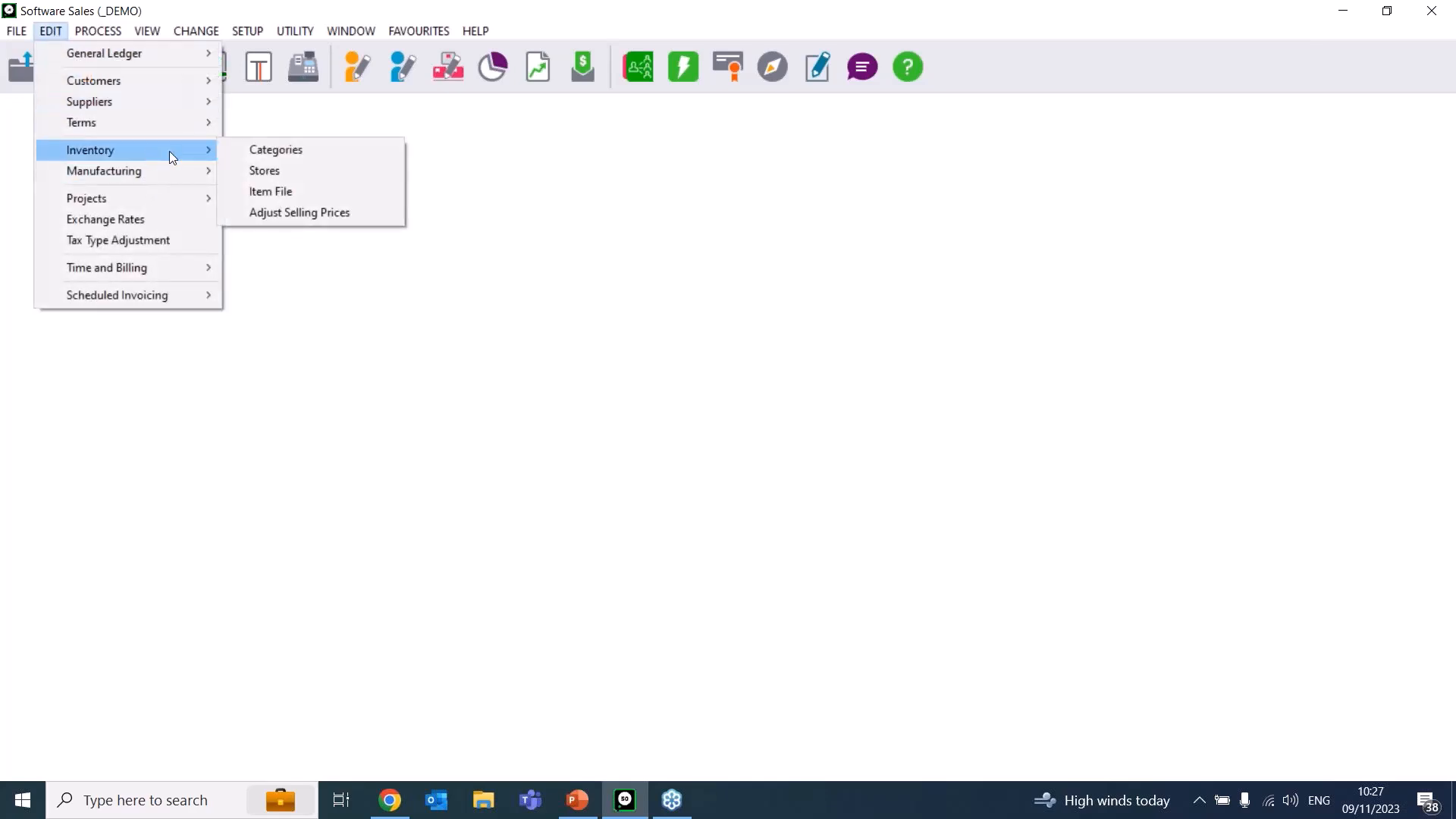
{"action": "left_click", "coordinate": [300, 212]}
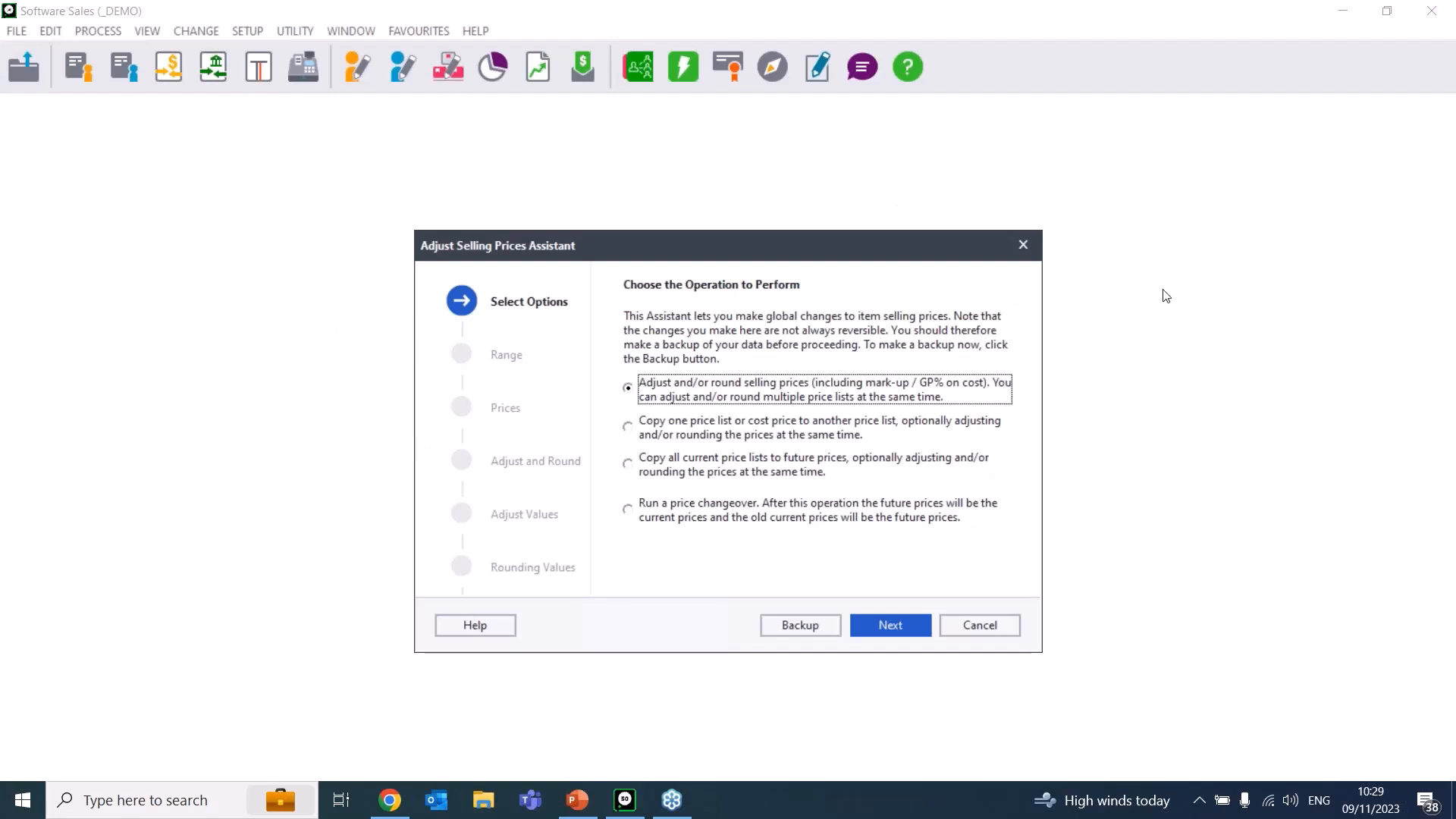
- Change options in the Adjust Selling Prices Assistant before picking an operation
{"action": "left_click", "coordinate": [1148, 320]}
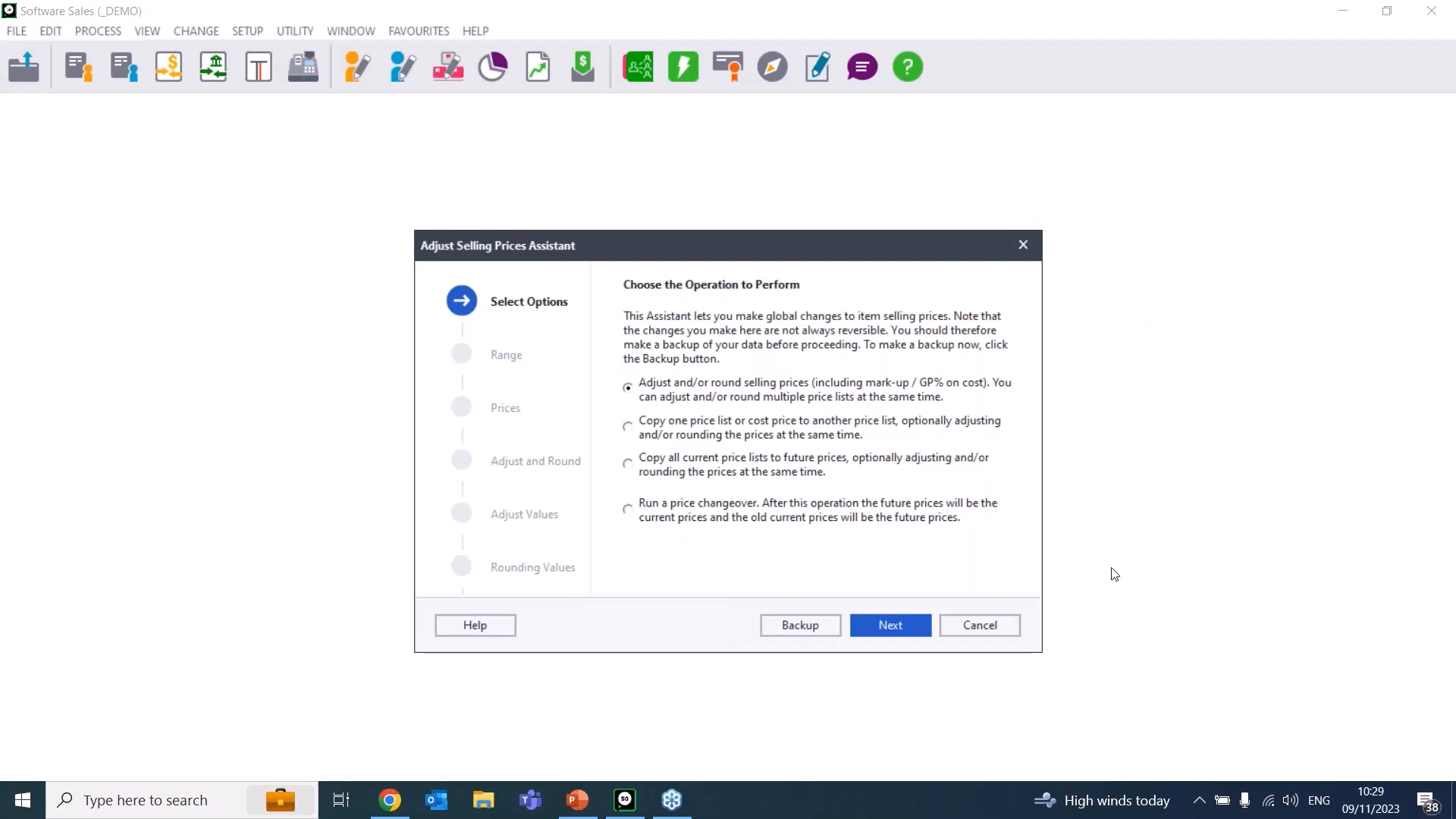
{"action": "mouse_move", "coordinate": [1365, 811]}
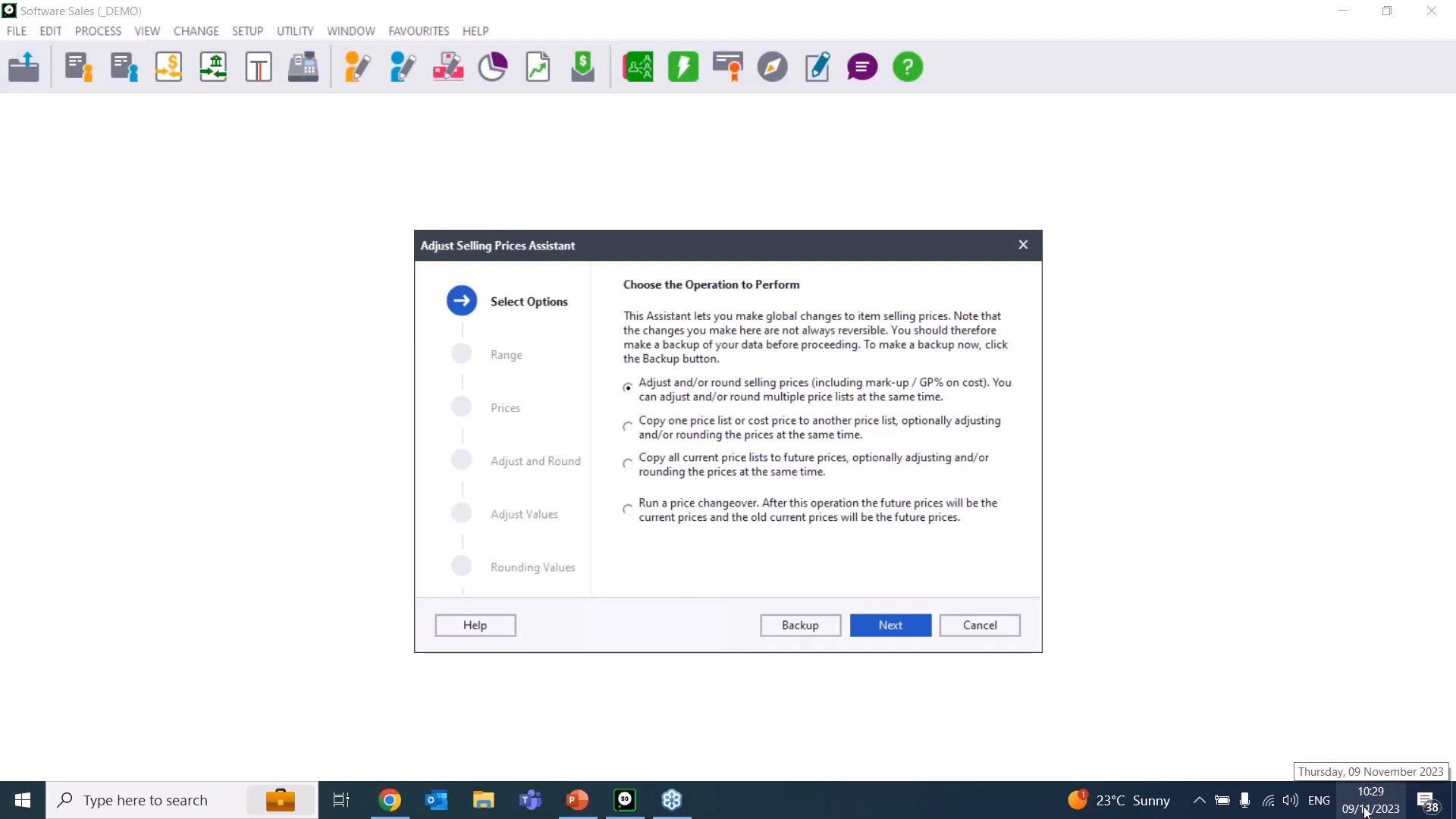
{"action": "left_click", "coordinate": [995, 723]}
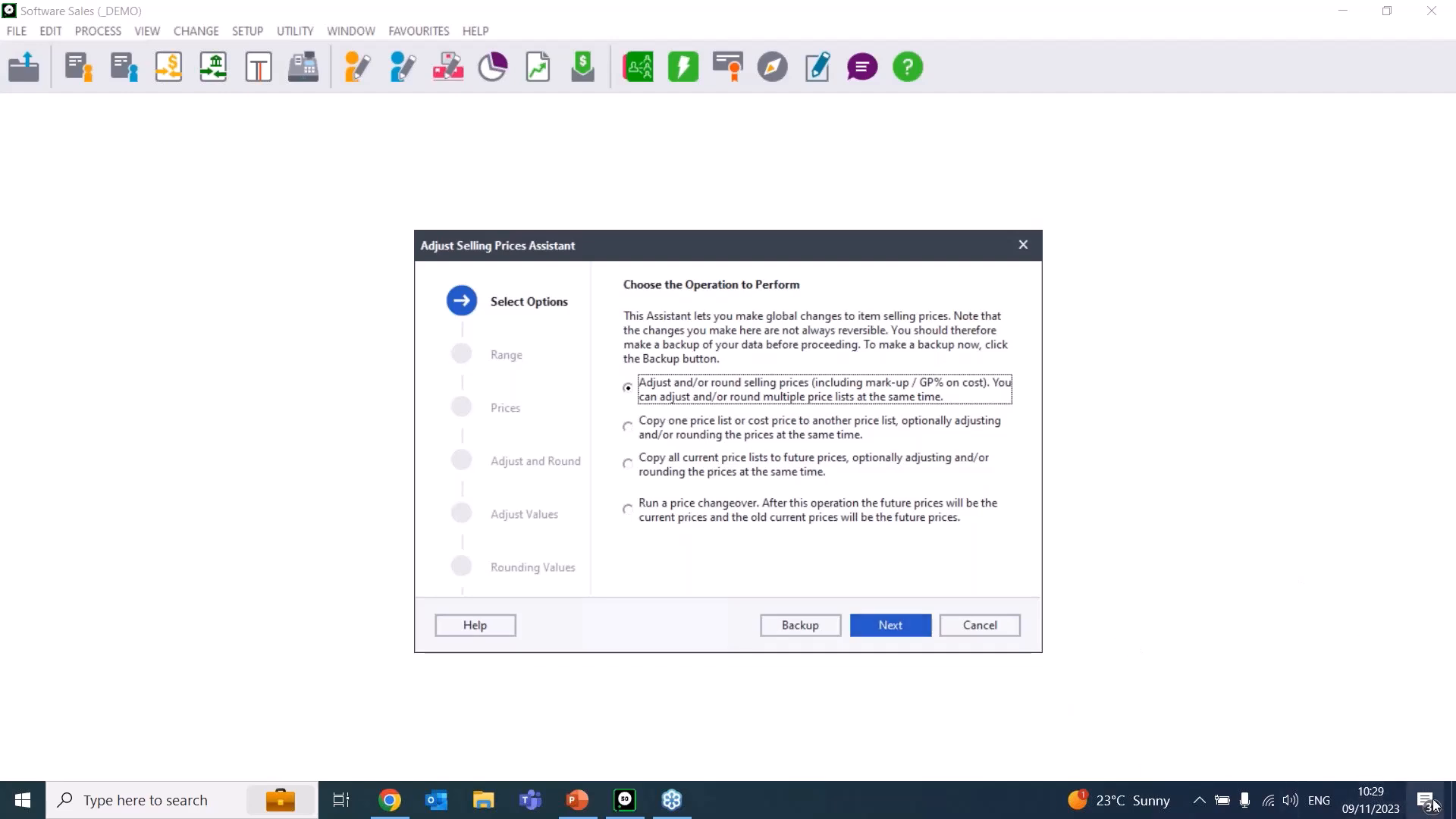
{"action": "left_click", "coordinate": [1385, 814]}
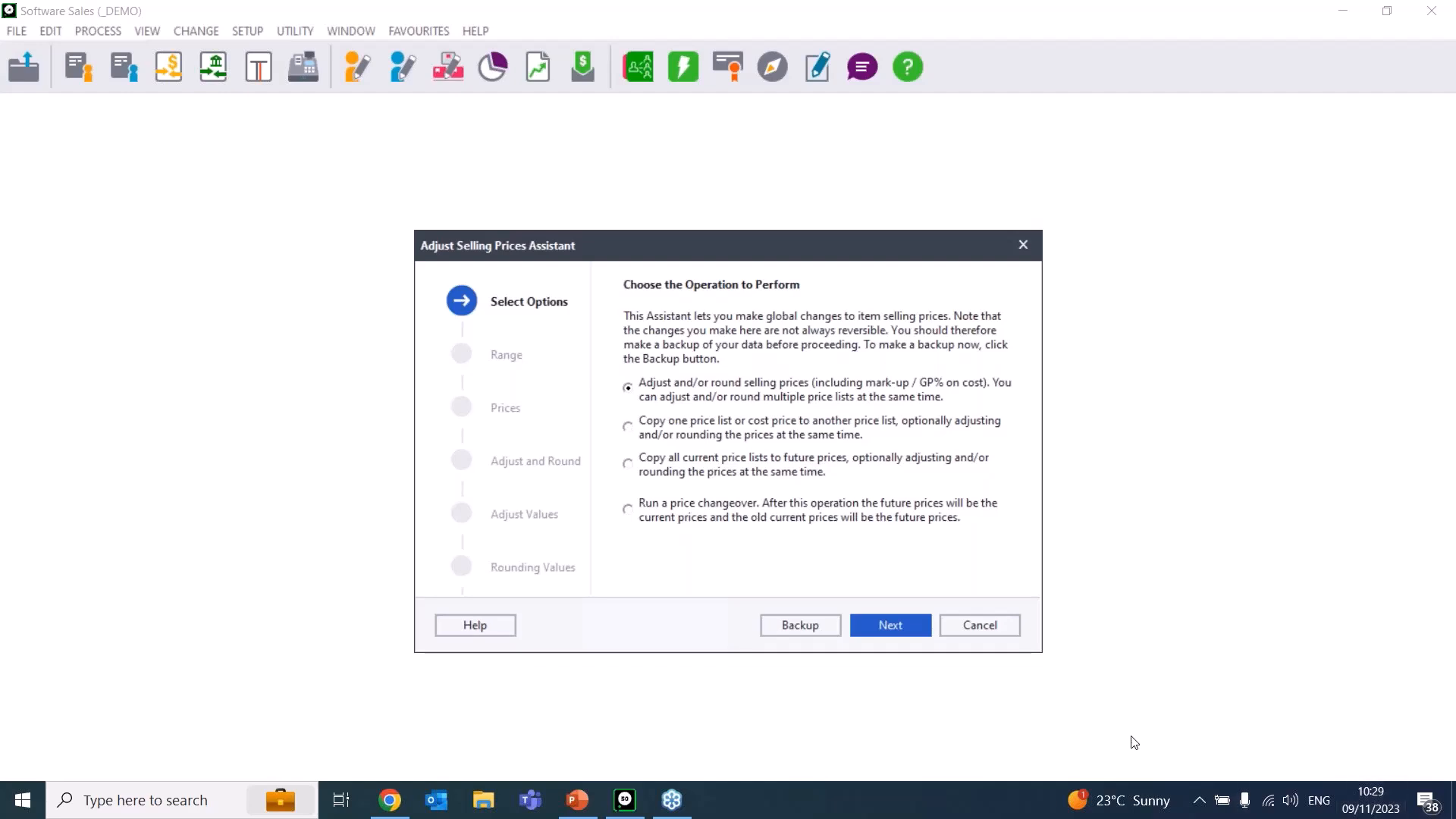
{"action": "left_click", "coordinate": [1069, 753]}
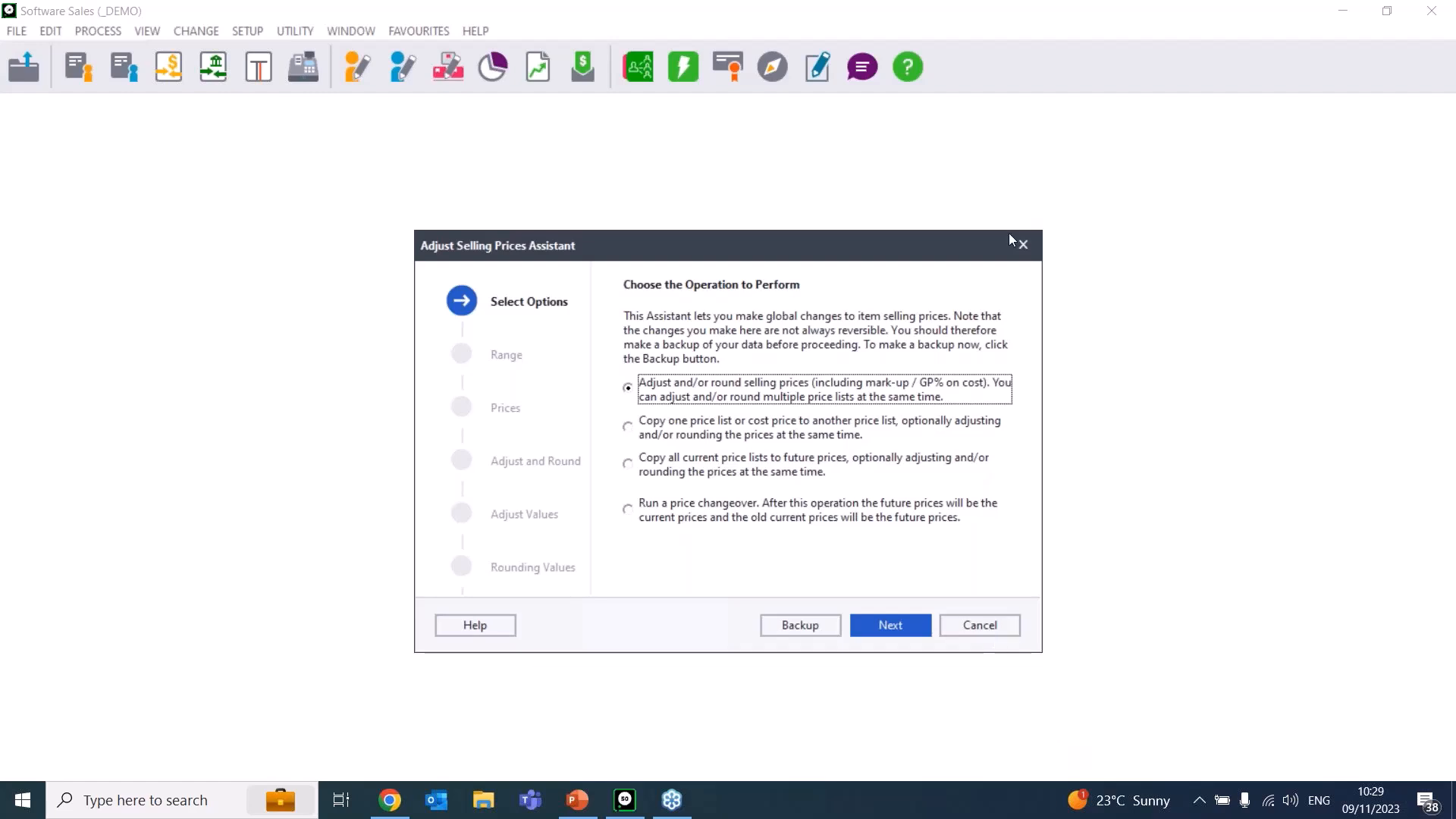
{"action": "left_click", "coordinate": [1049, 213]}
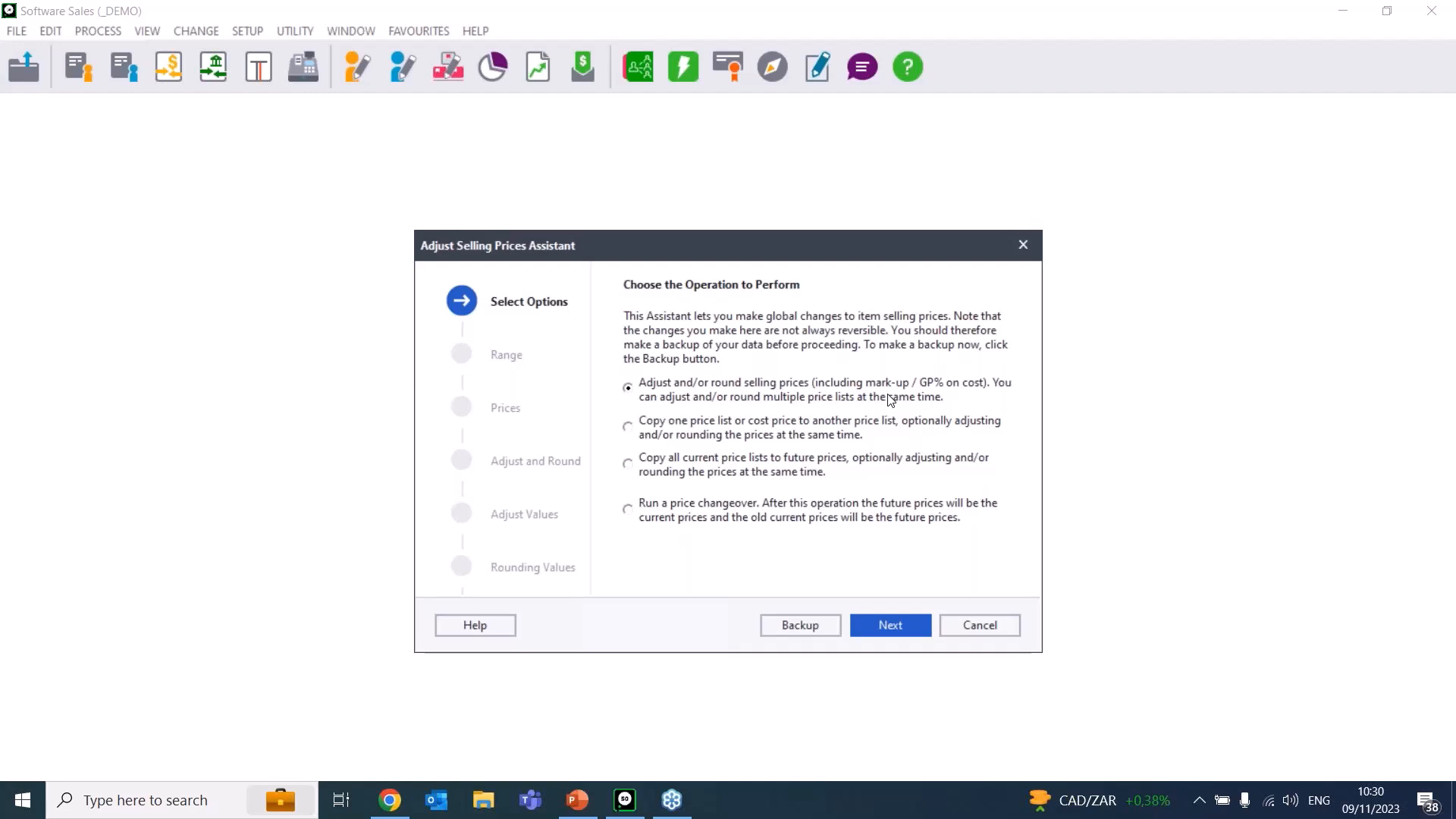
- Choose copying one price list to another and set the store range from CT to DBN
{"action": "left_click", "coordinate": [769, 443]}
{"action": "left_click", "coordinate": [887, 634]}
{"action": "left_click", "coordinate": [888, 629]}
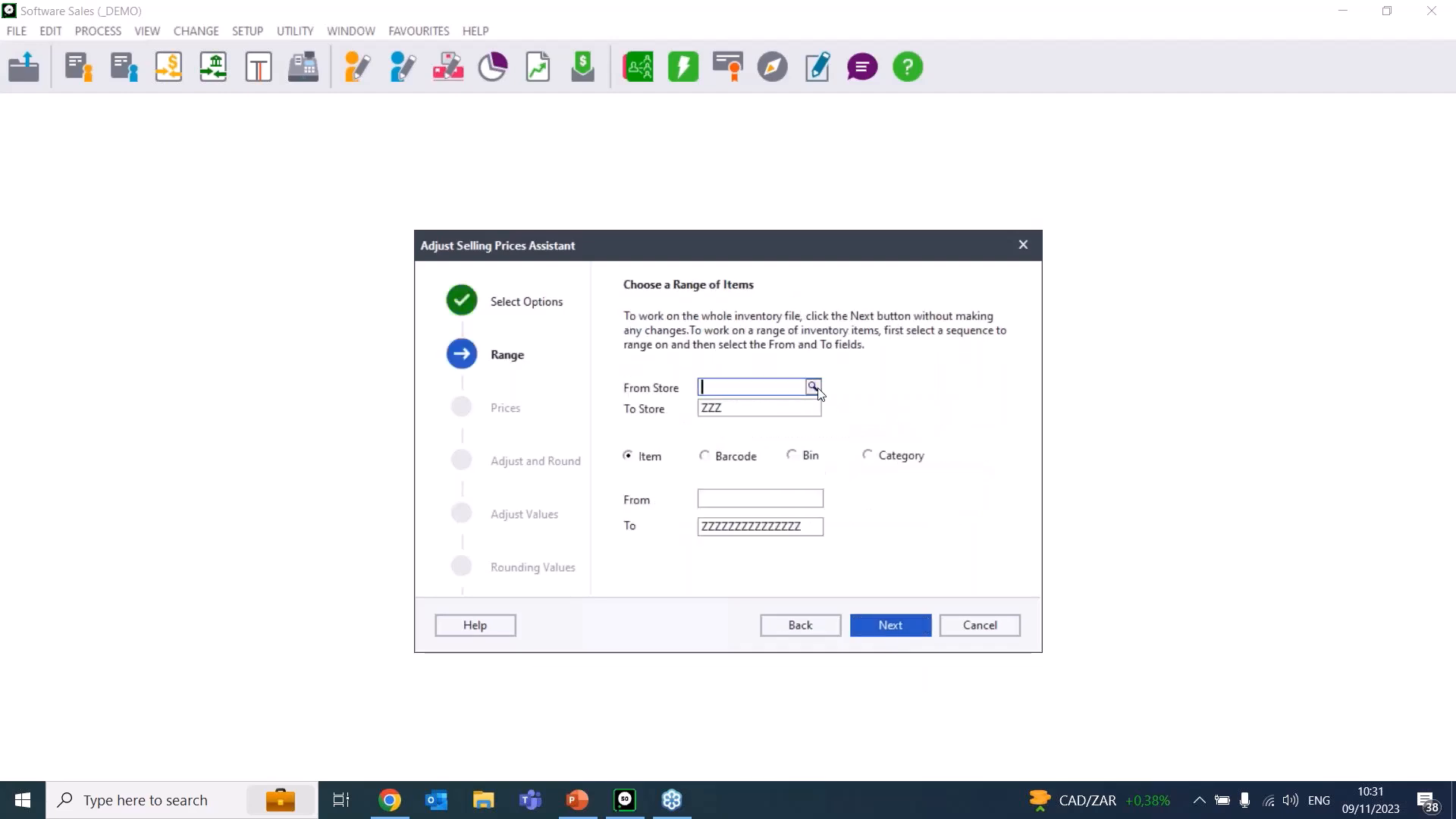
{"action": "left_click", "coordinate": [814, 387]}
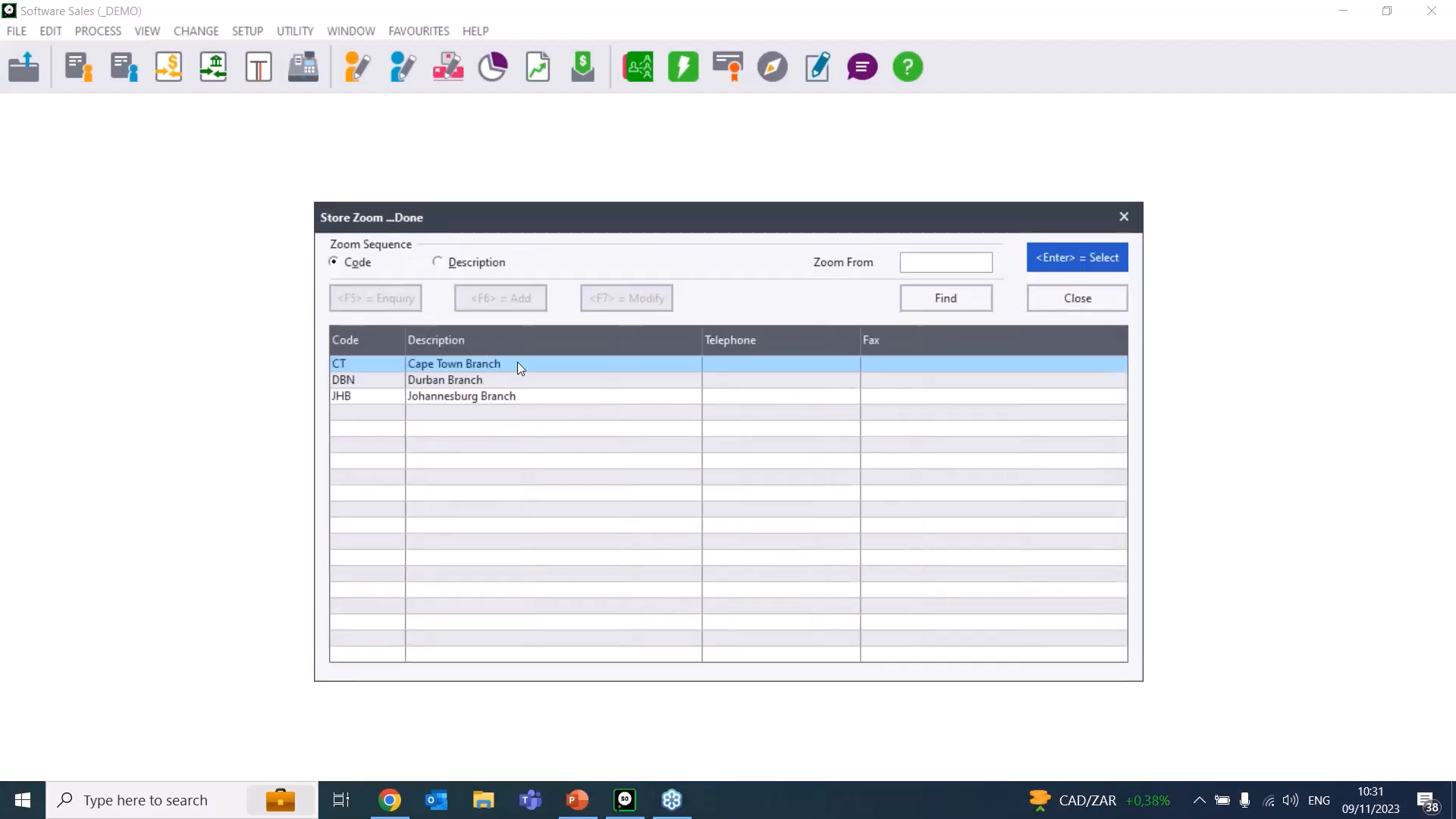
{"action": "double_click", "coordinate": [466, 366]}
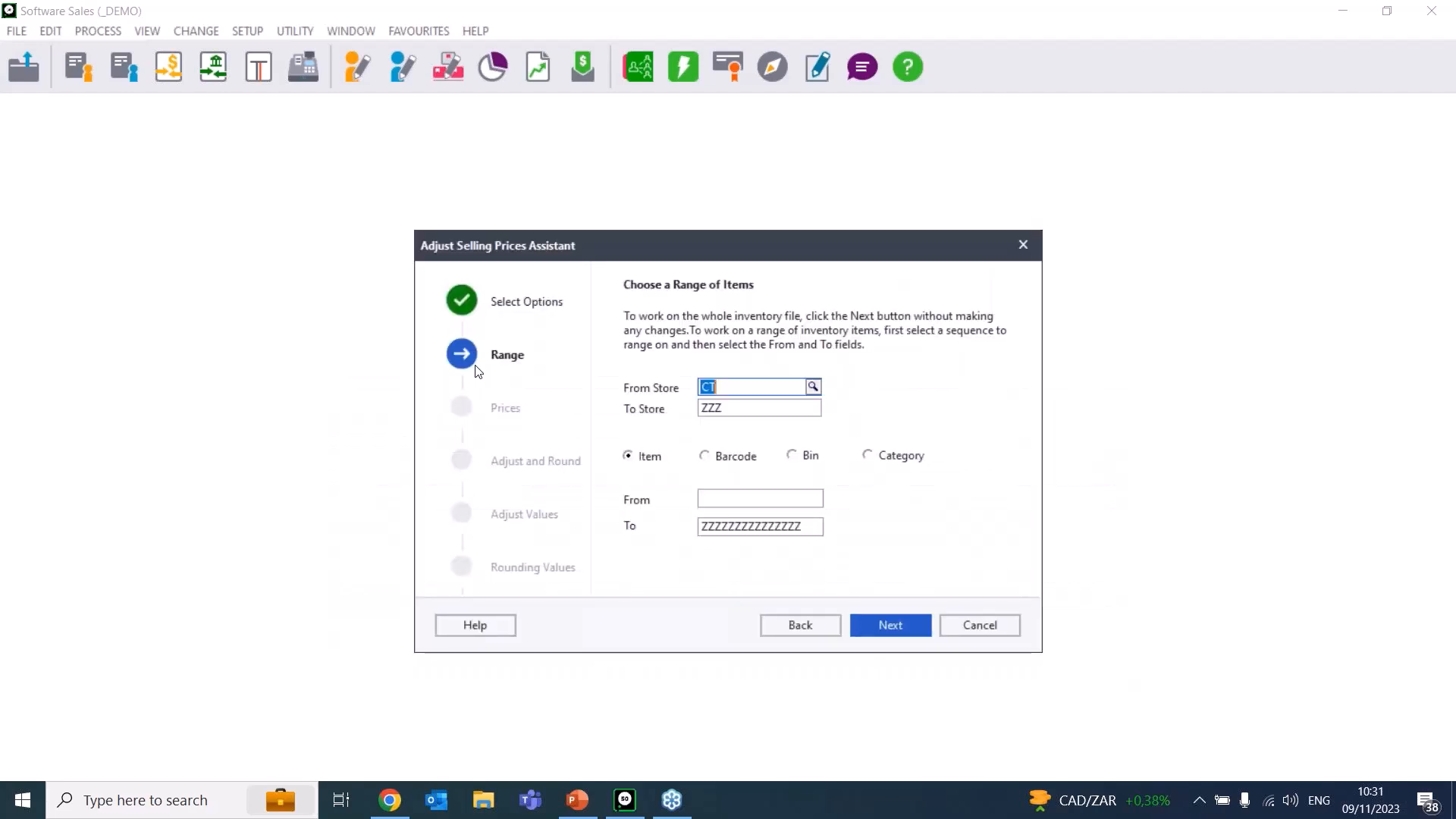
{"action": "left_click", "coordinate": [815, 410]}
{"action": "left_click", "coordinate": [812, 408]}
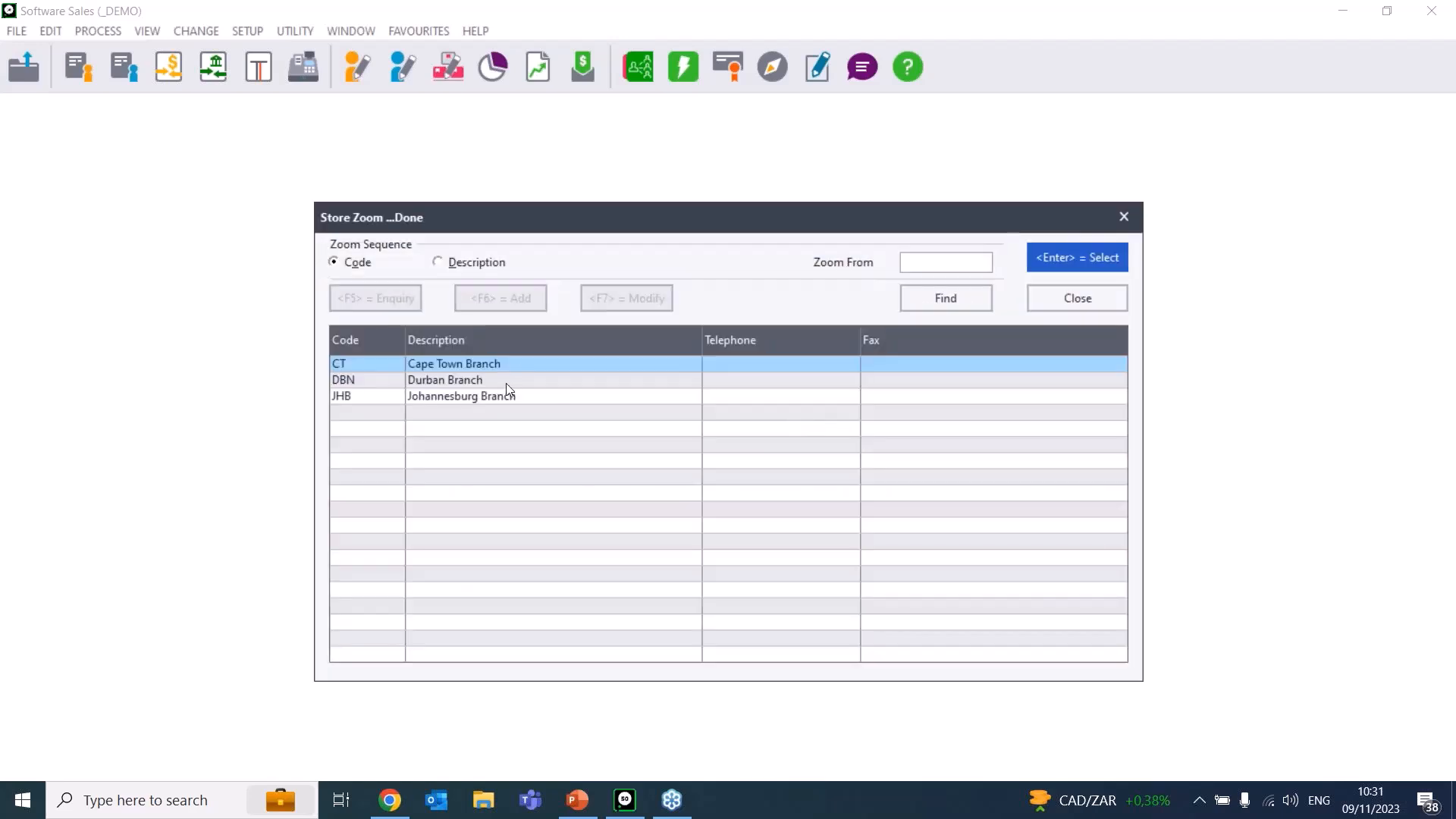
{"action": "double_click", "coordinate": [506, 382]}
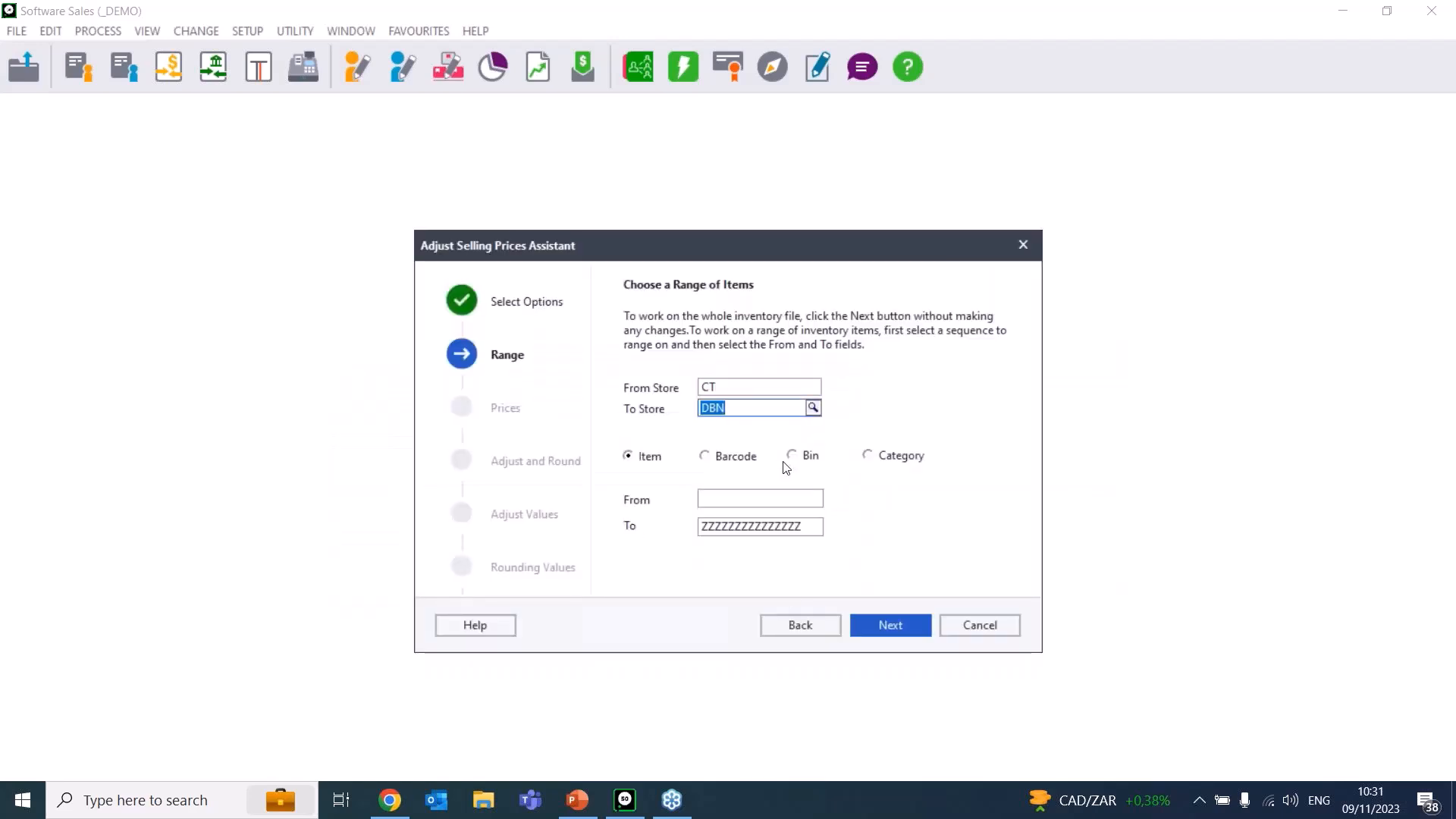
- Step back to the operation choice, then advance past the range step to Choose Prices
{"action": "left_click", "coordinate": [785, 633]}
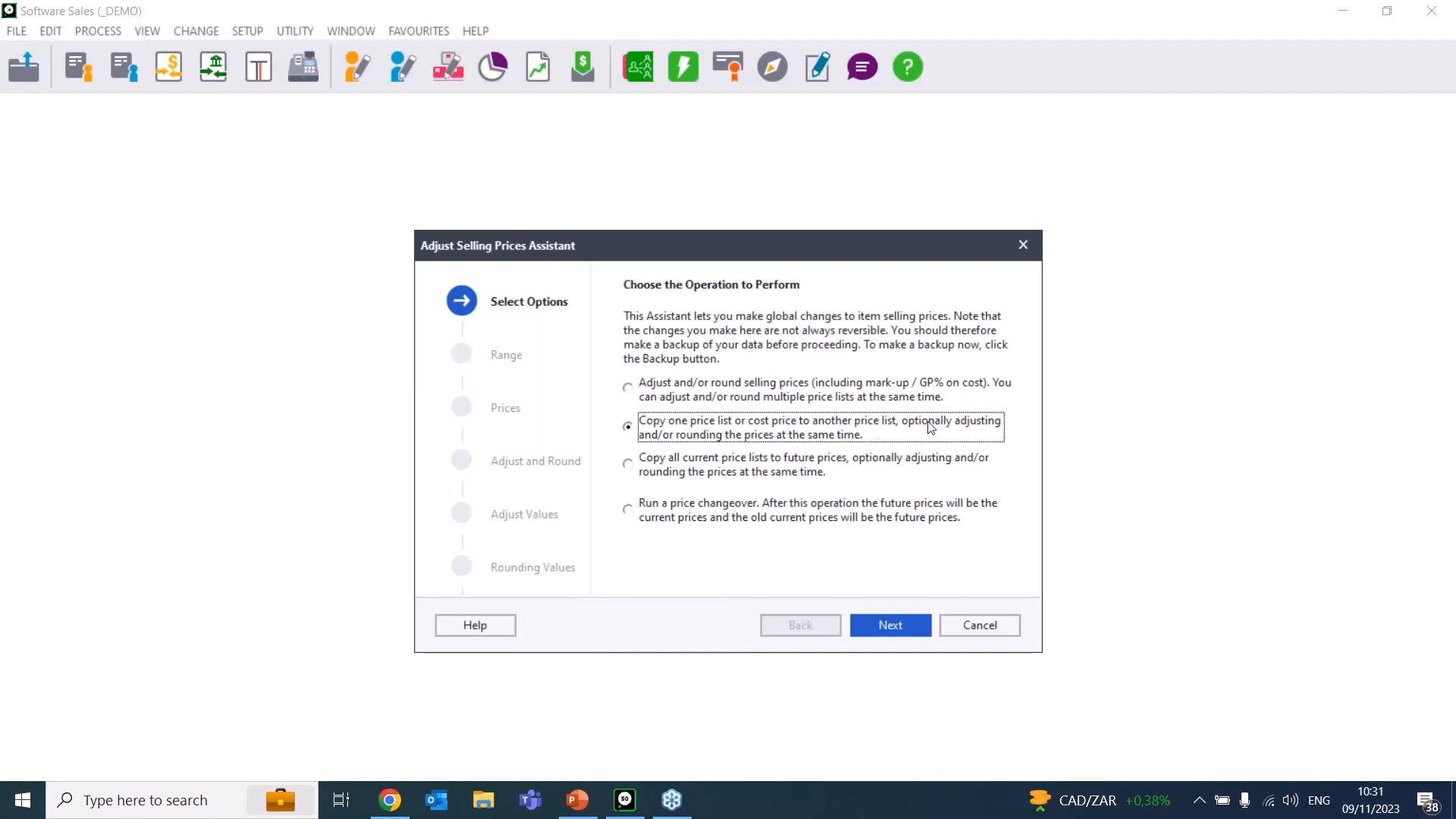
{"action": "left_click", "coordinate": [893, 623]}
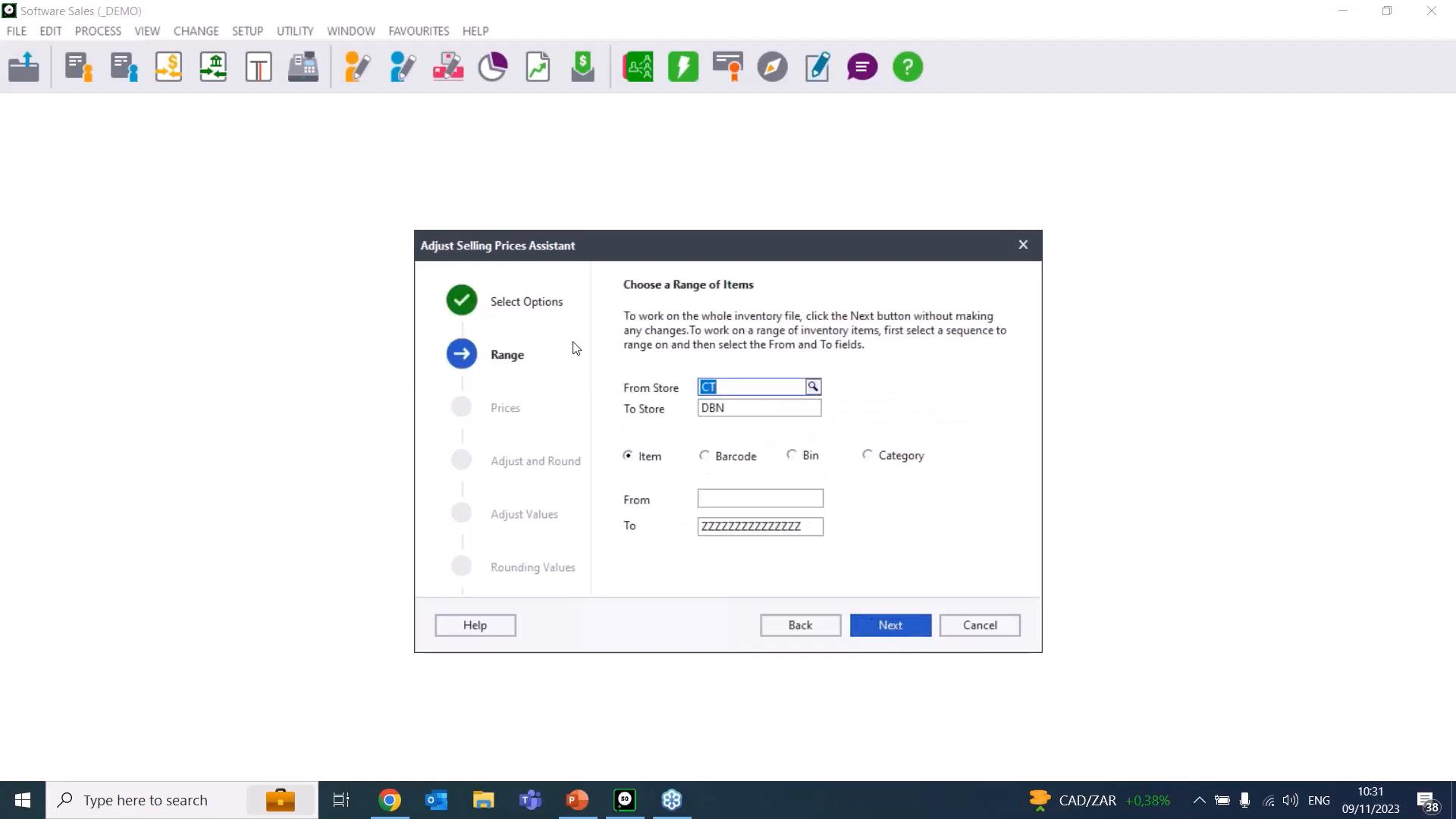
{"action": "left_click", "coordinate": [901, 631]}
{"action": "left_click", "coordinate": [900, 632]}
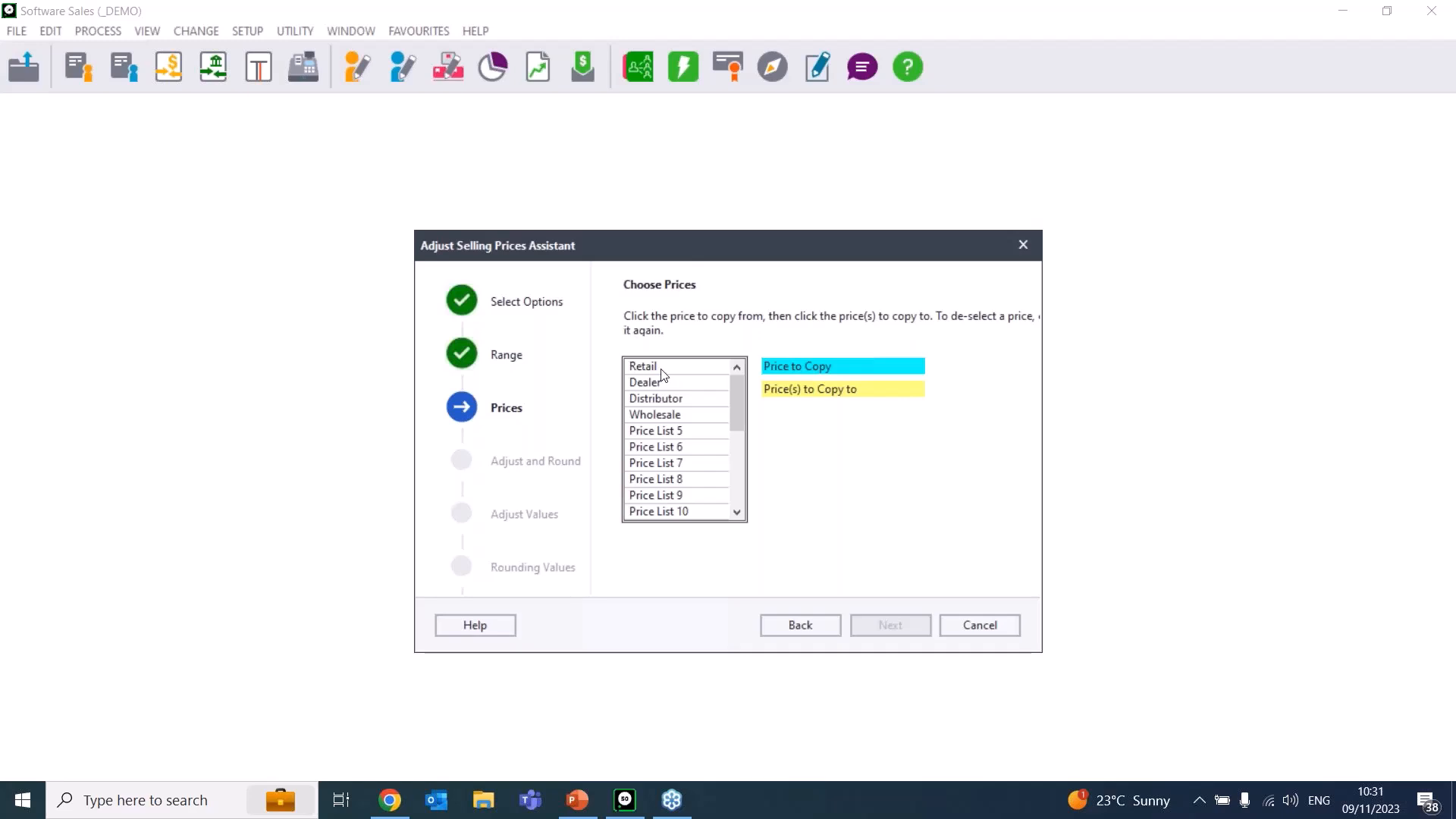
- Copy from Wholesale into Distributor only, deselecting Dealer and Retail, and continue
{"action": "left_click", "coordinate": [663, 417]}
{"action": "left_click", "coordinate": [671, 399]}
{"action": "left_click", "coordinate": [665, 381]}
{"action": "left_click", "coordinate": [664, 368]}
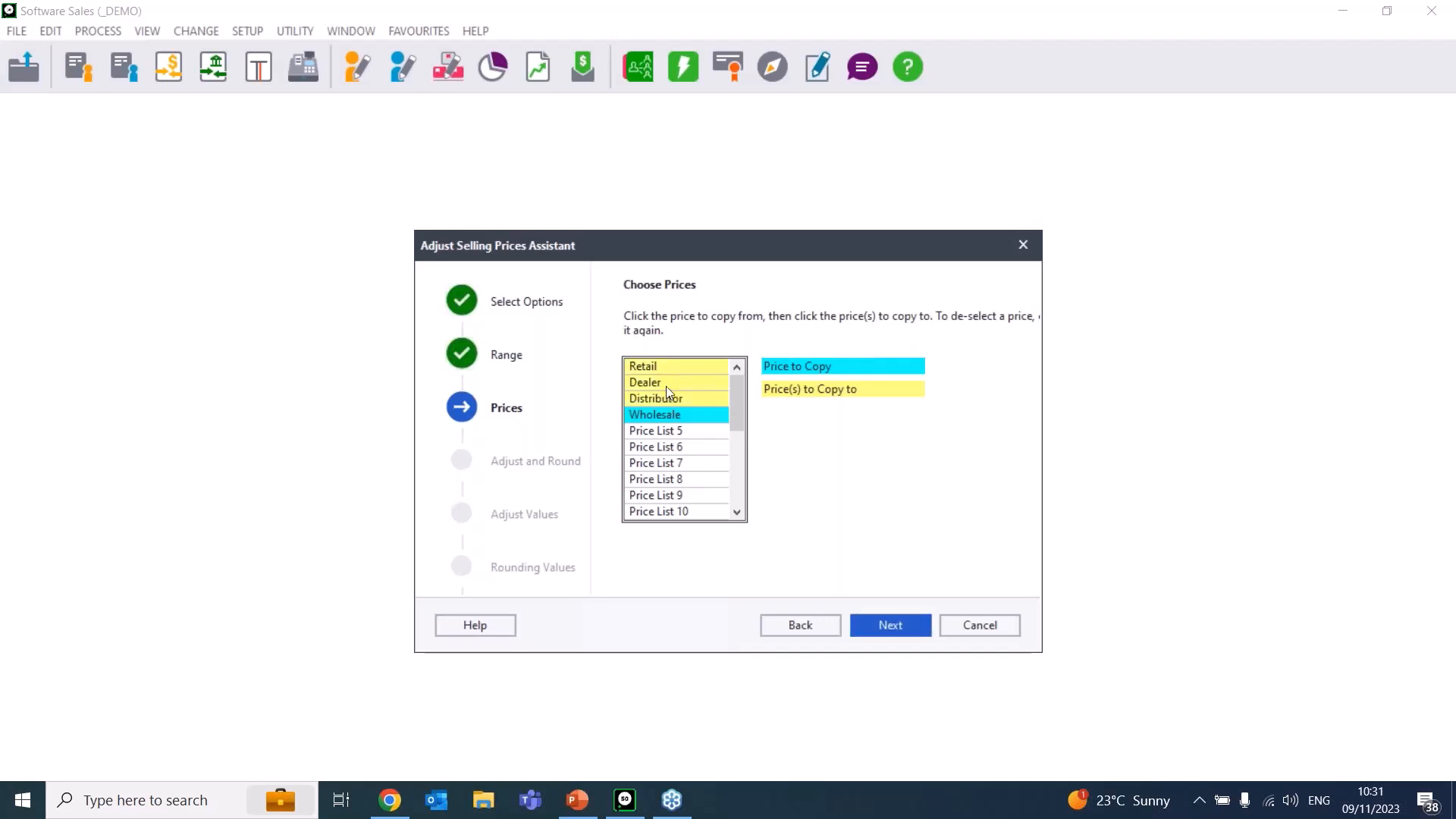
{"action": "left_click", "coordinate": [671, 382]}
{"action": "left_click", "coordinate": [668, 367]}
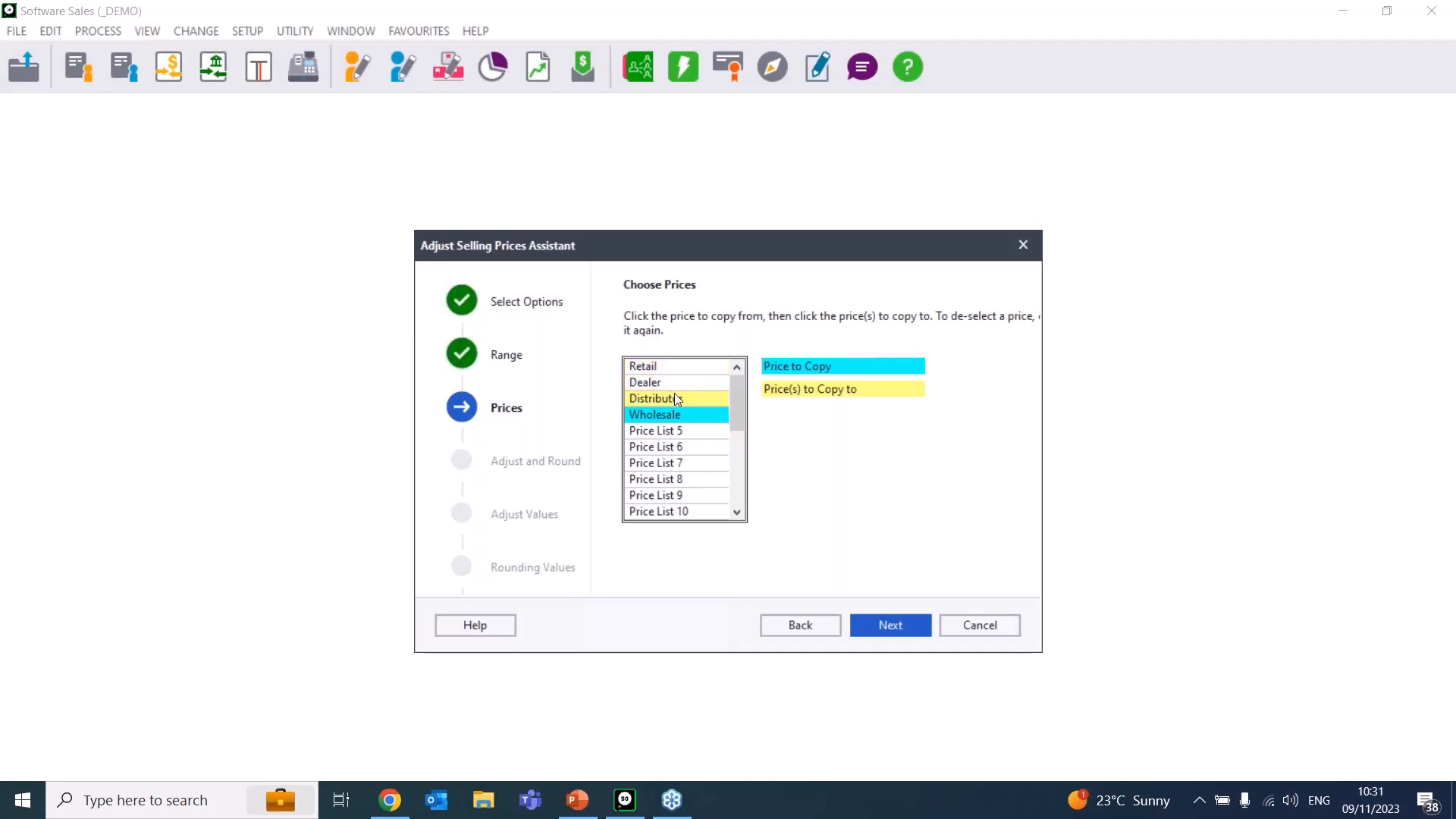
{"action": "left_click", "coordinate": [889, 629]}
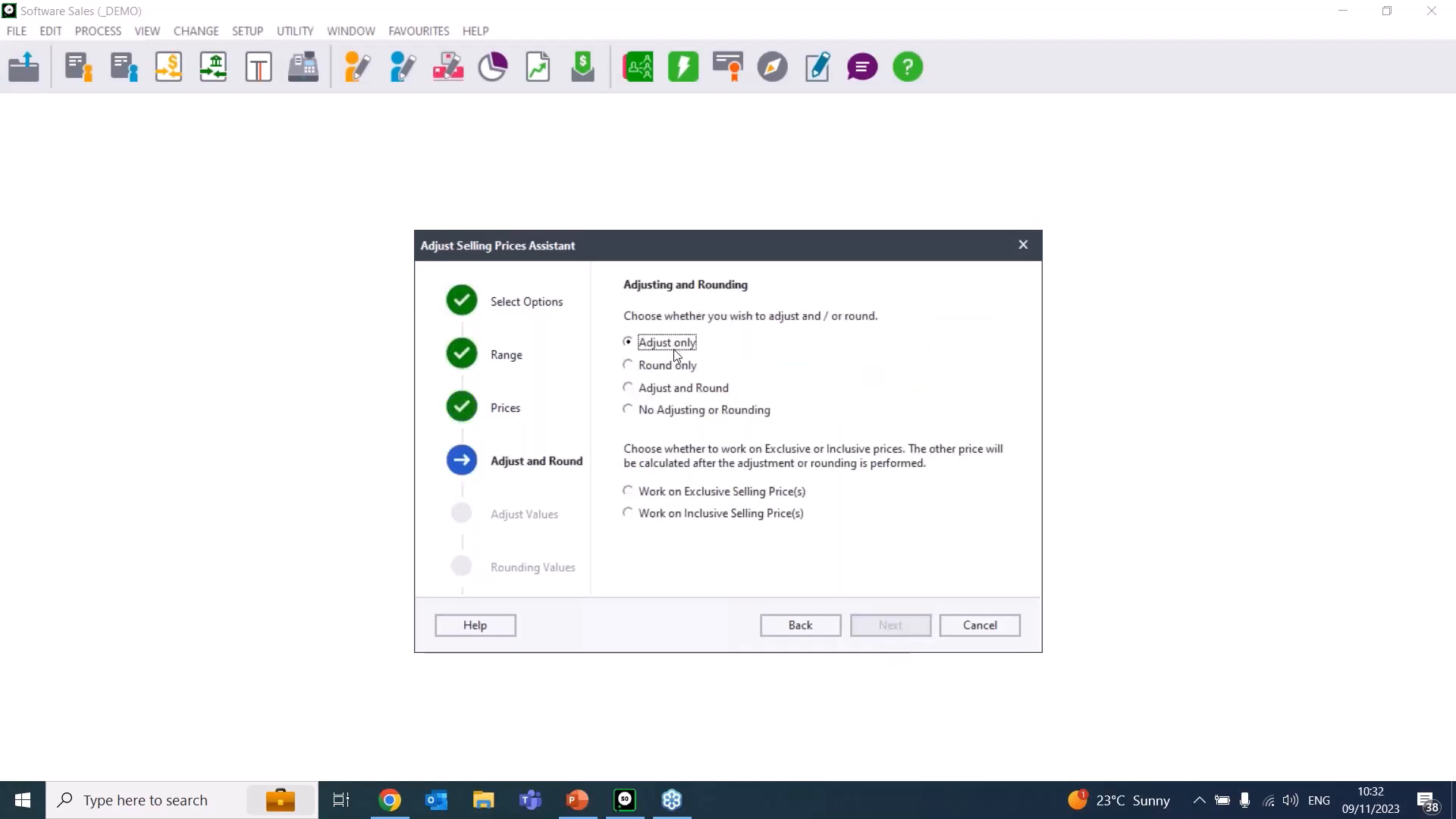
- Adjust and round inclusive selling prices with a 2.50% increase, then continue to rounding
{"action": "left_click", "coordinate": [679, 390]}
{"action": "left_click", "coordinate": [682, 415]}
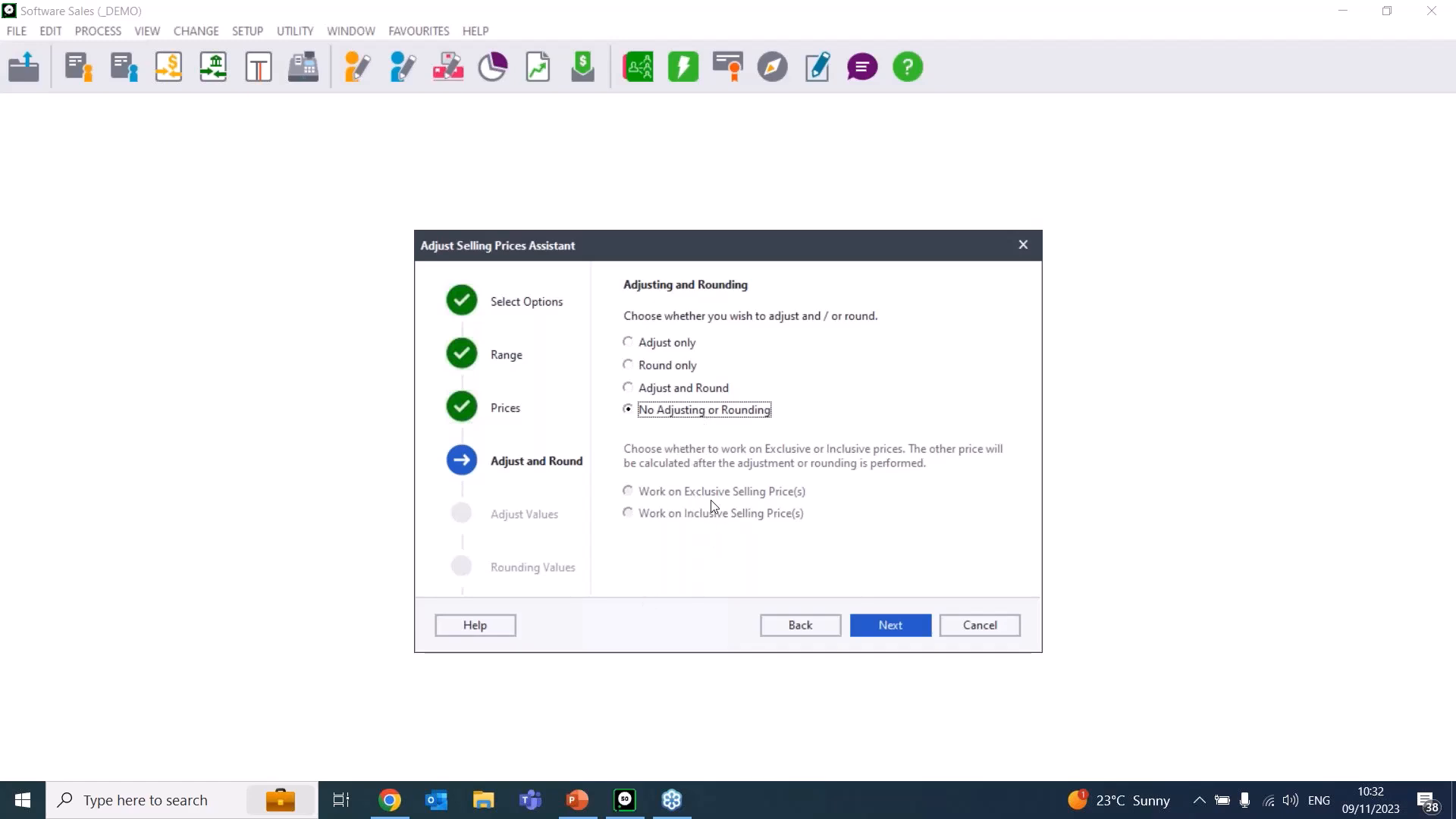
{"action": "left_click", "coordinate": [673, 389]}
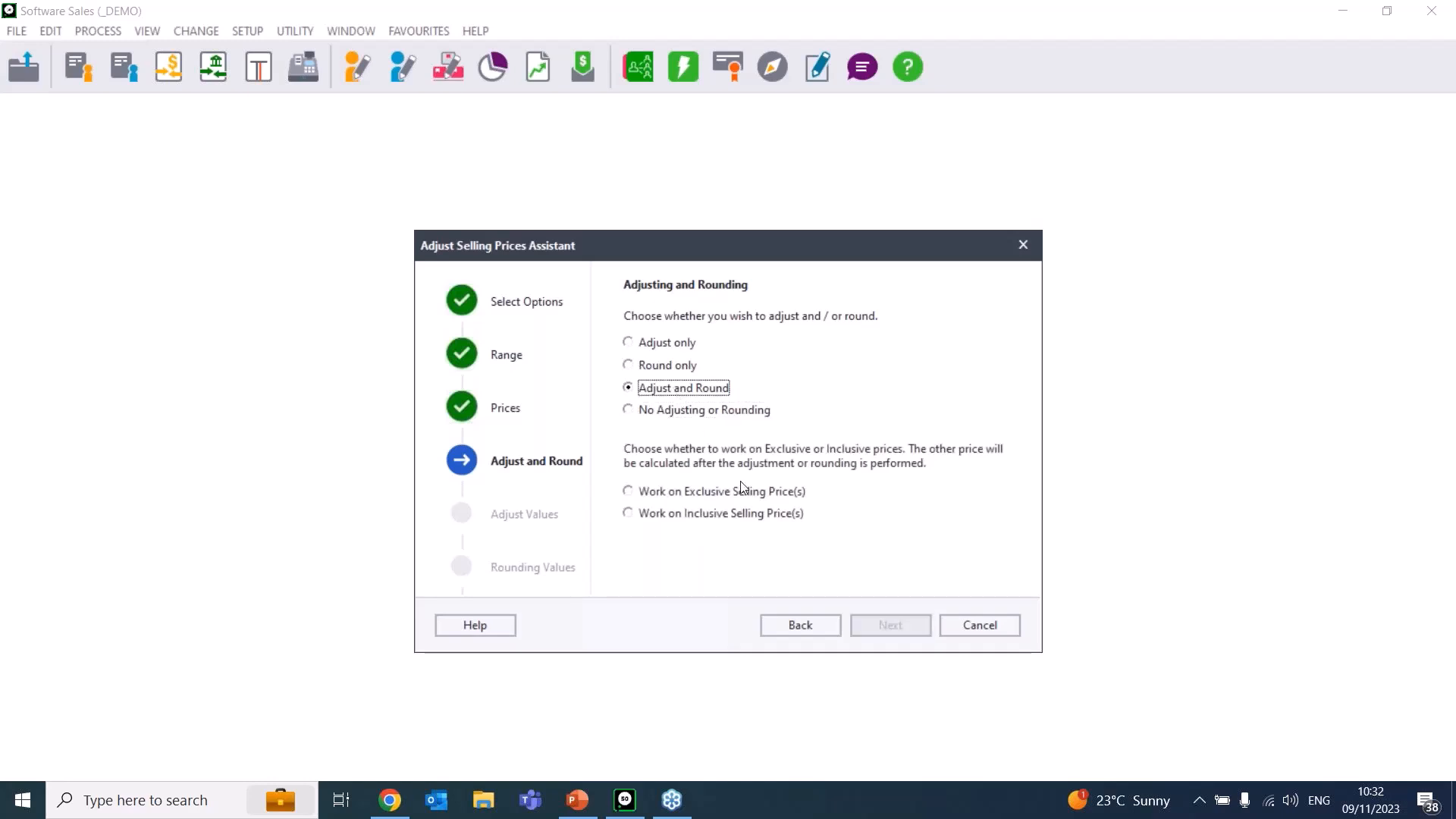
{"action": "left_click", "coordinate": [696, 515]}
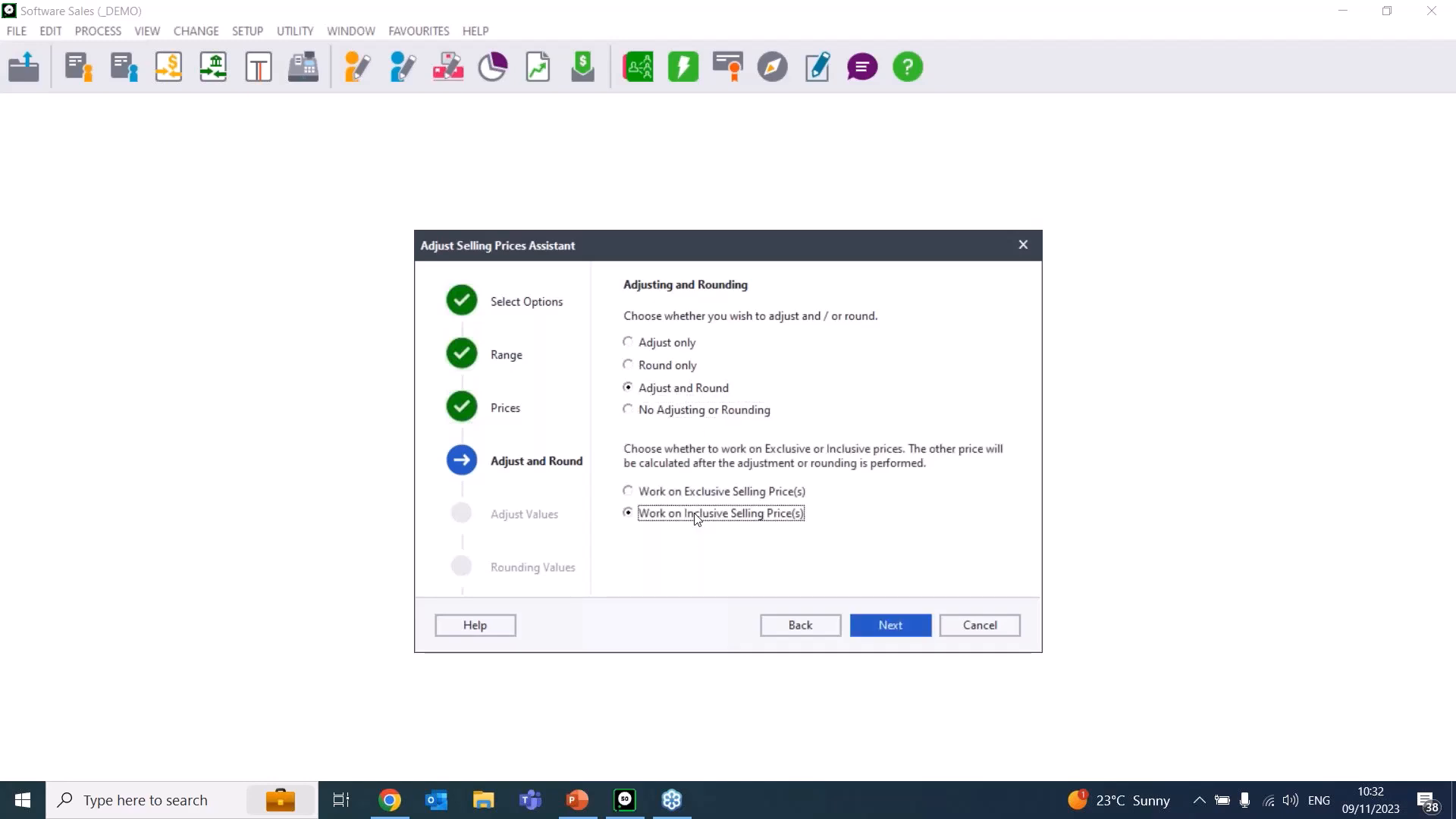
{"action": "left_click", "coordinate": [865, 624]}
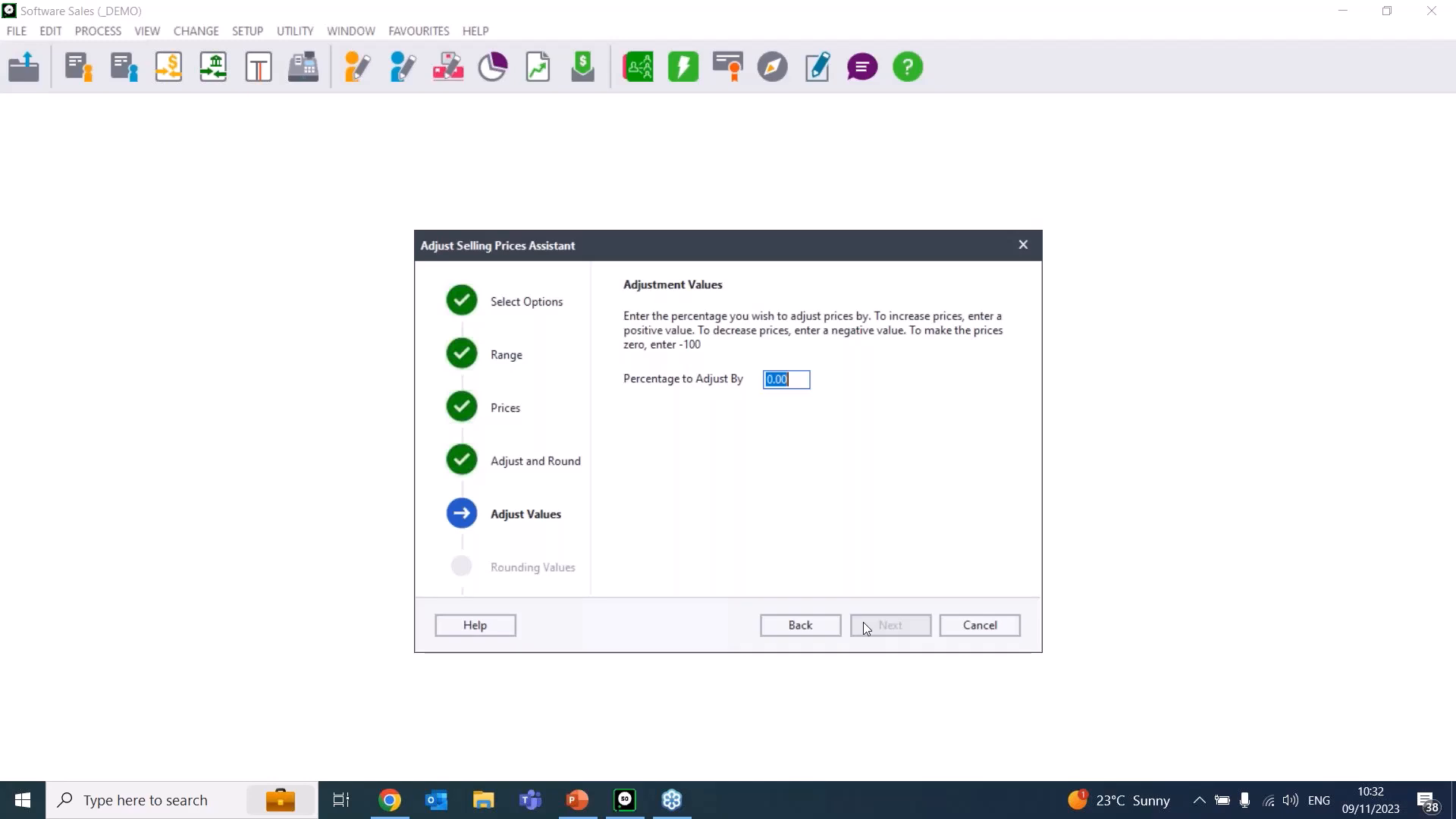
{"action": "type", "text": "2.5"}
{"action": "key", "text": "Tab"}
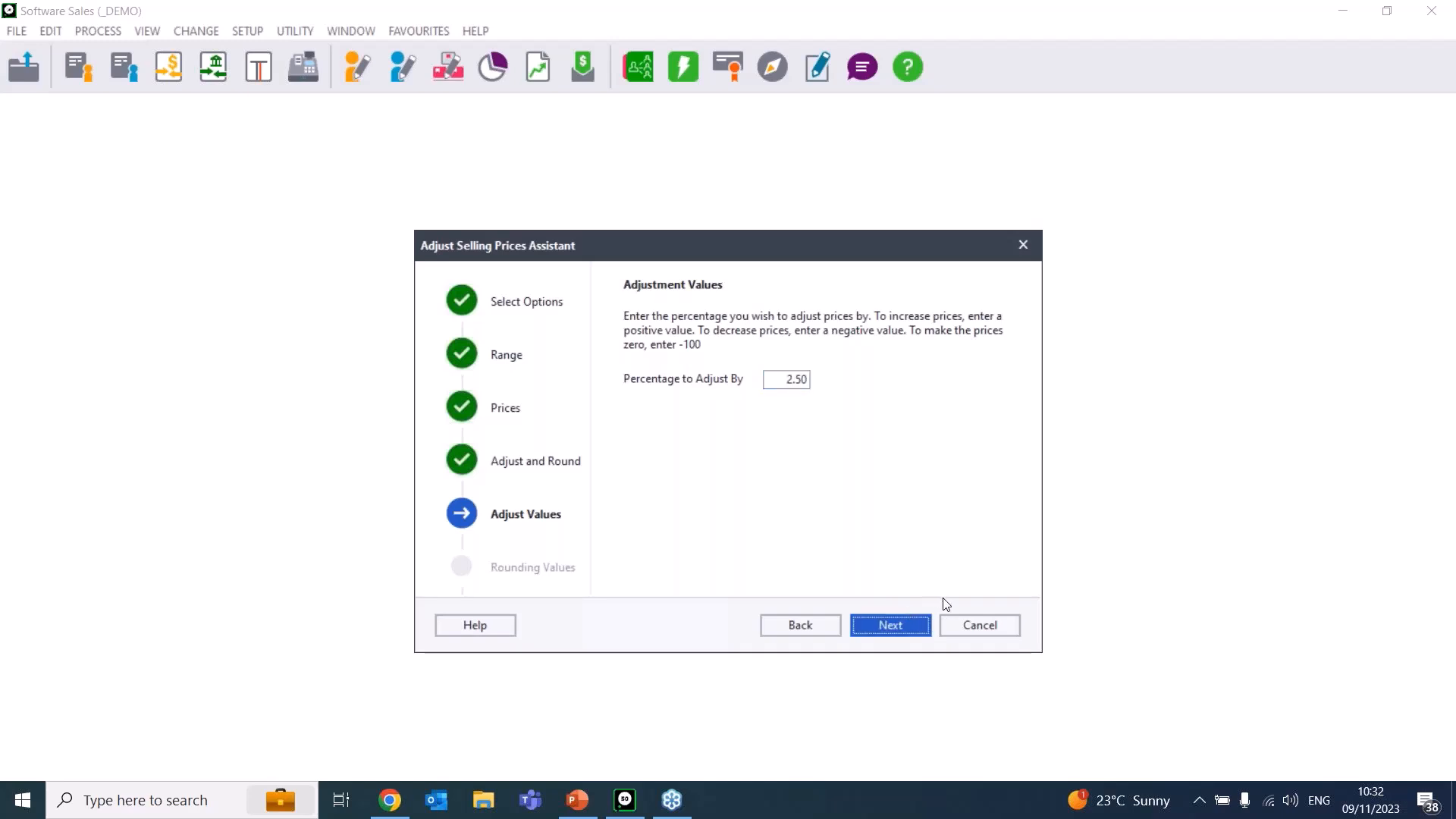
{"action": "left_click", "coordinate": [882, 625]}
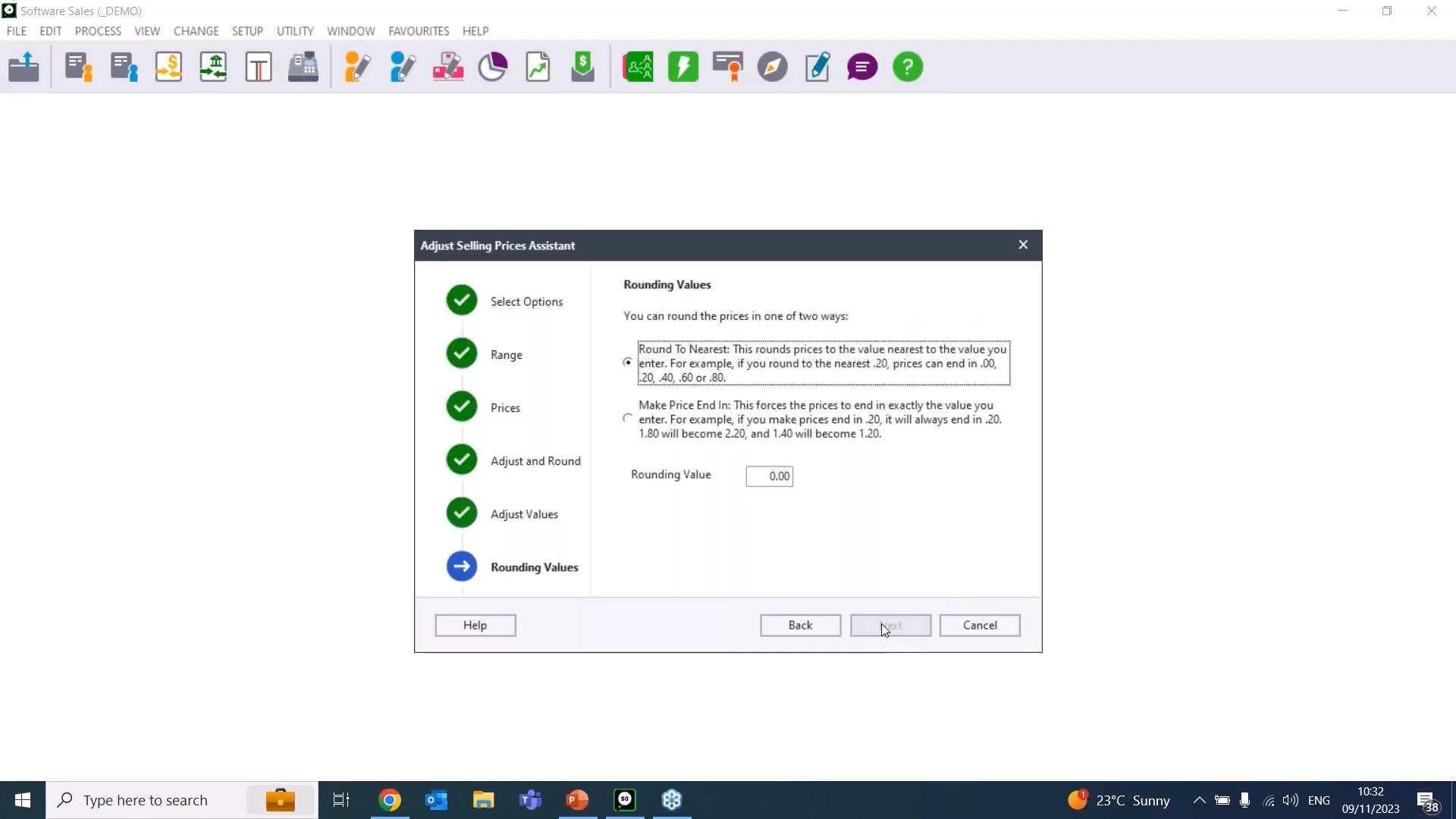
- Try forcing prices to end in 0.00, then dismiss the missing rounding value warning
{"action": "double_click", "coordinate": [788, 481]}
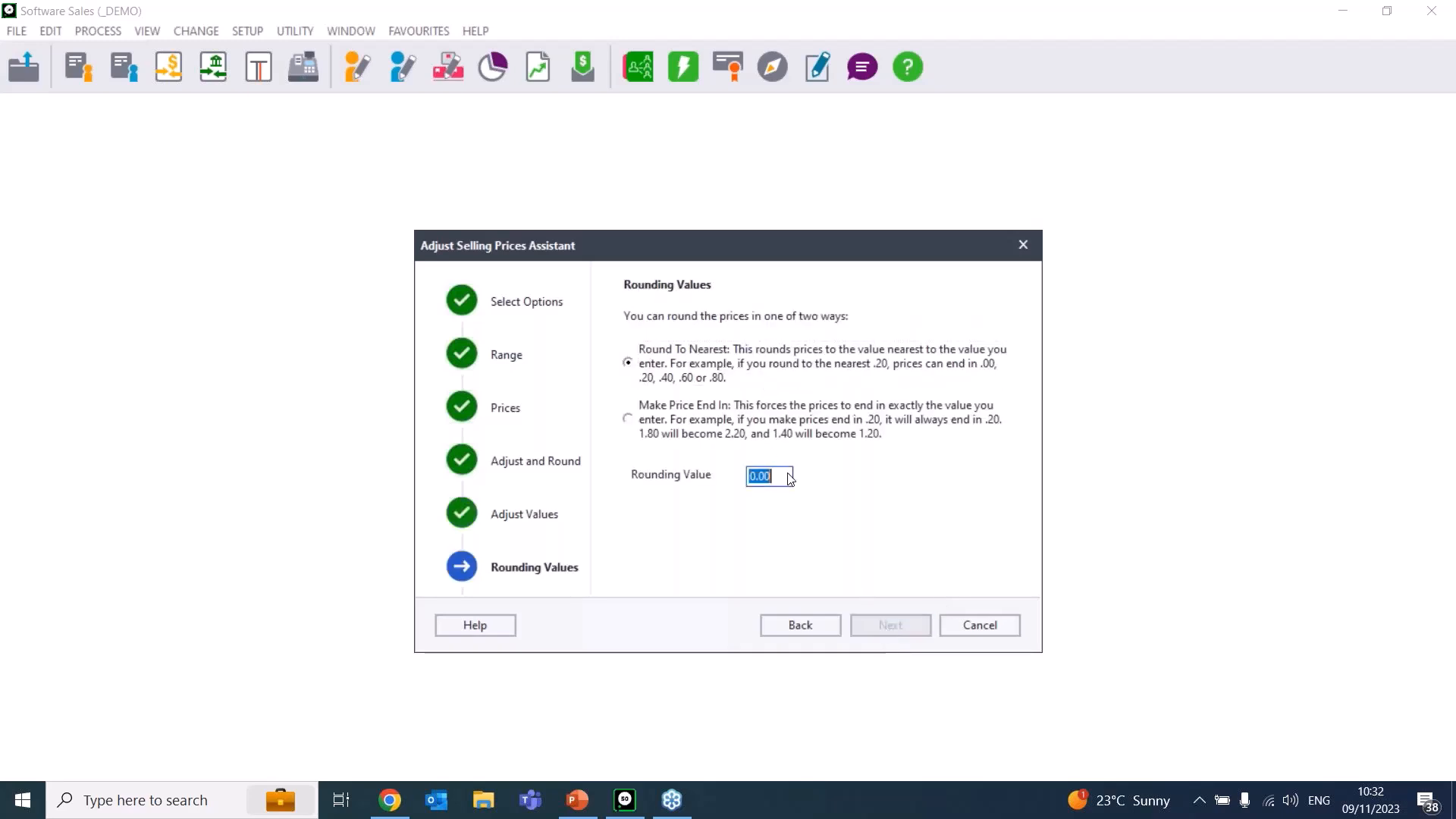
{"action": "type", "text": "0.05"}
{"action": "key", "text": "Tab"}
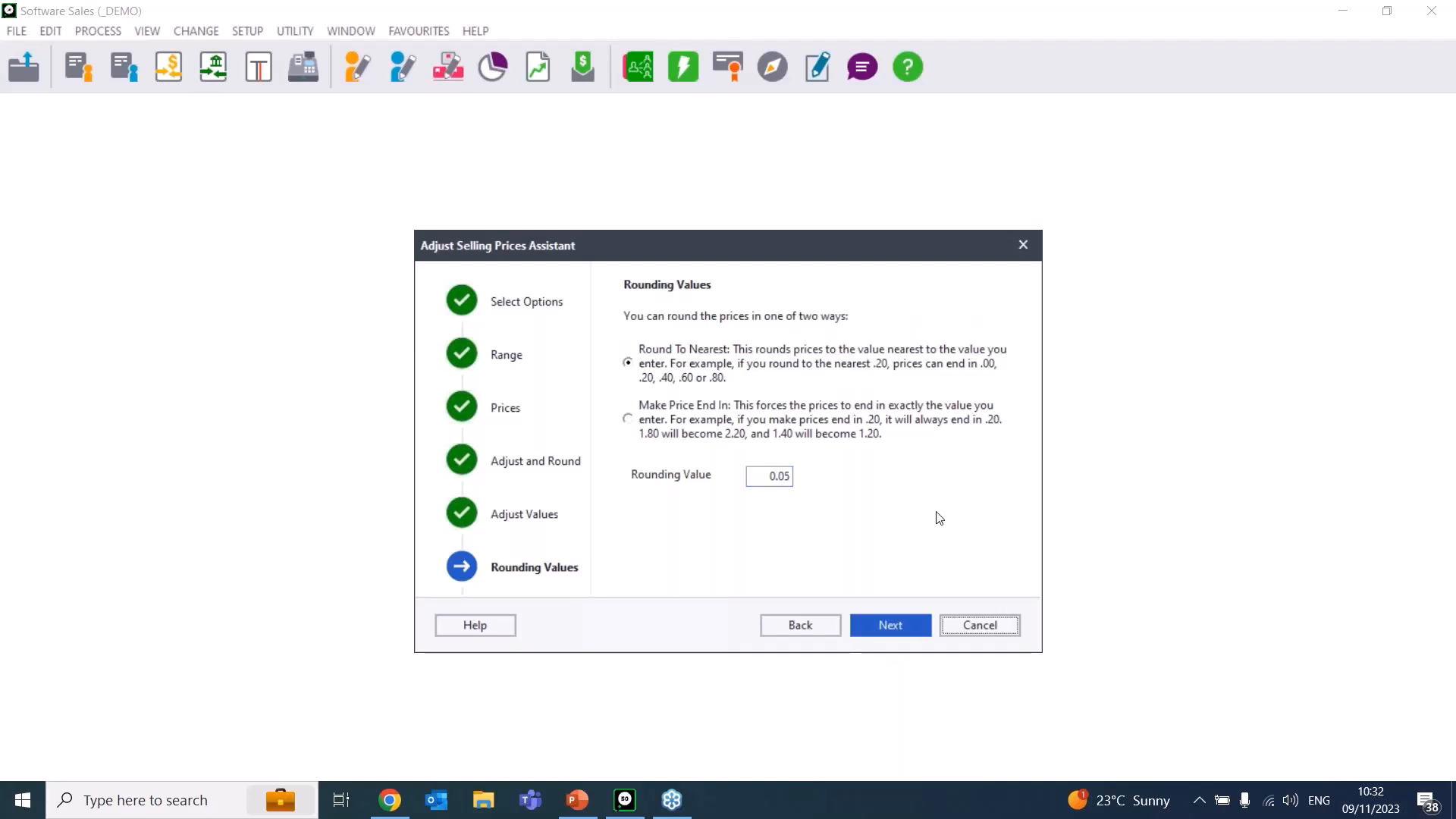
{"action": "left_click", "coordinate": [685, 422]}
{"action": "left_click", "coordinate": [769, 476]}
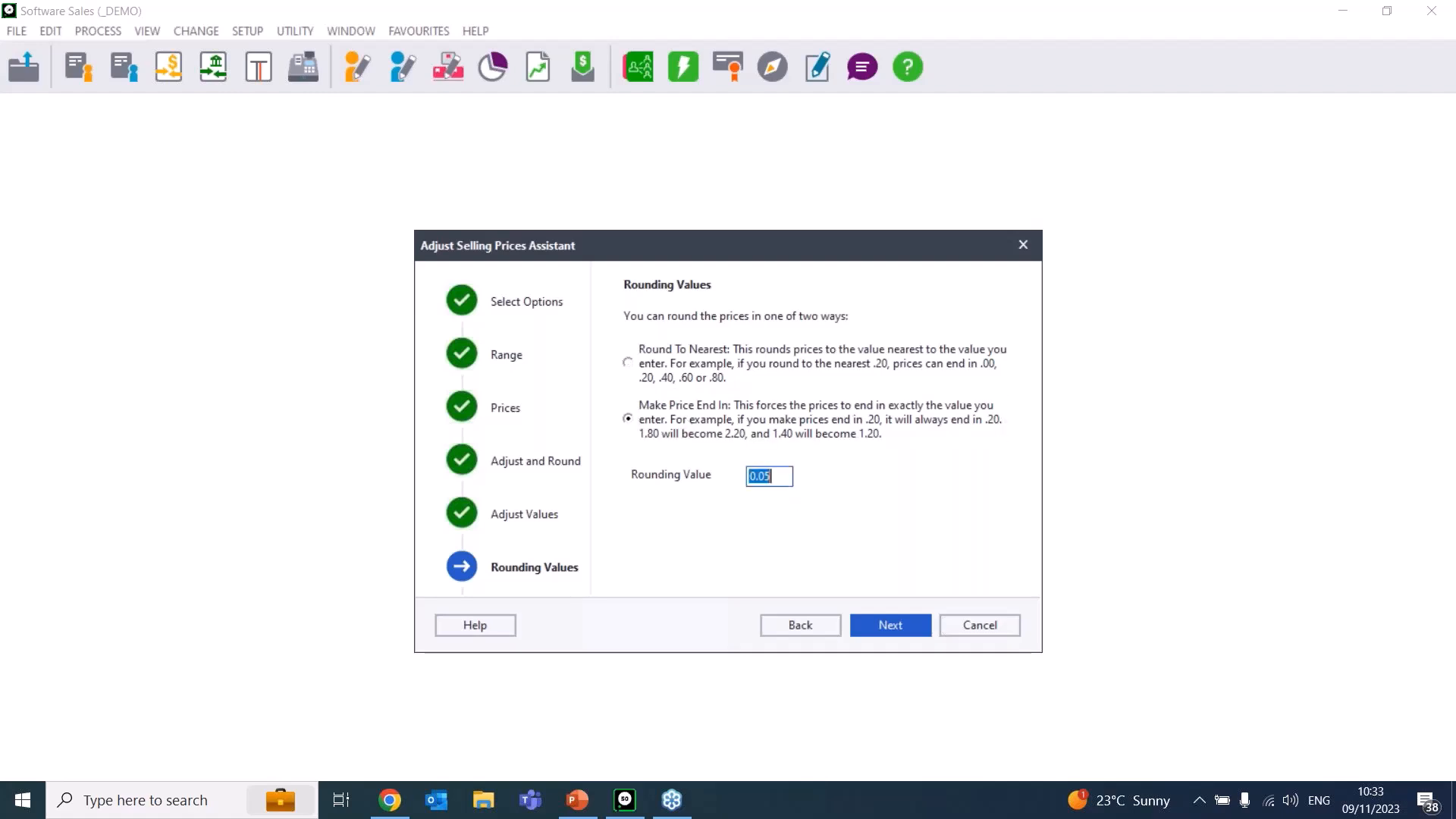
{"action": "type", "text": "0.00"}
{"action": "key", "text": "Return"}
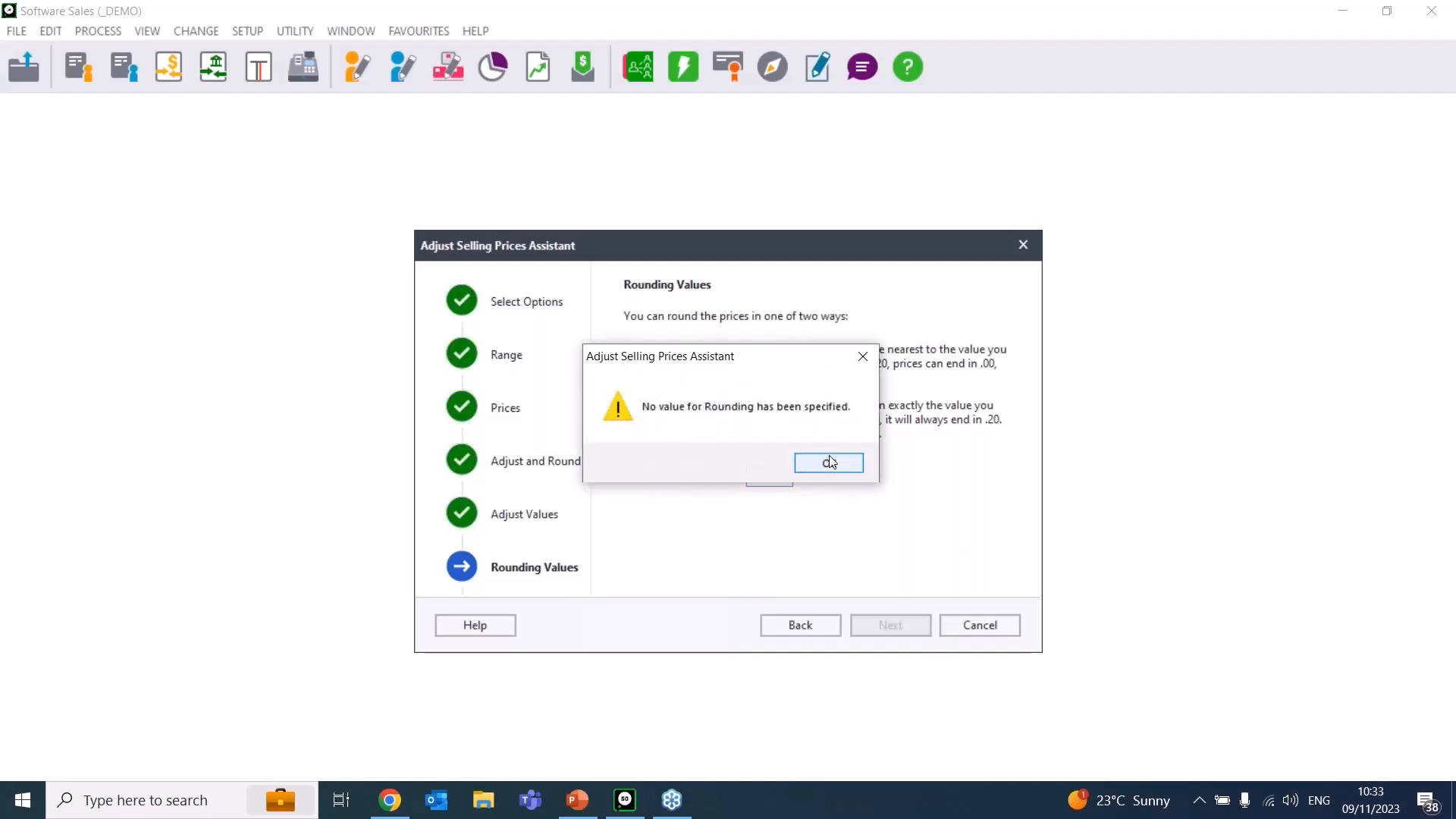
{"action": "left_click", "coordinate": [828, 461]}
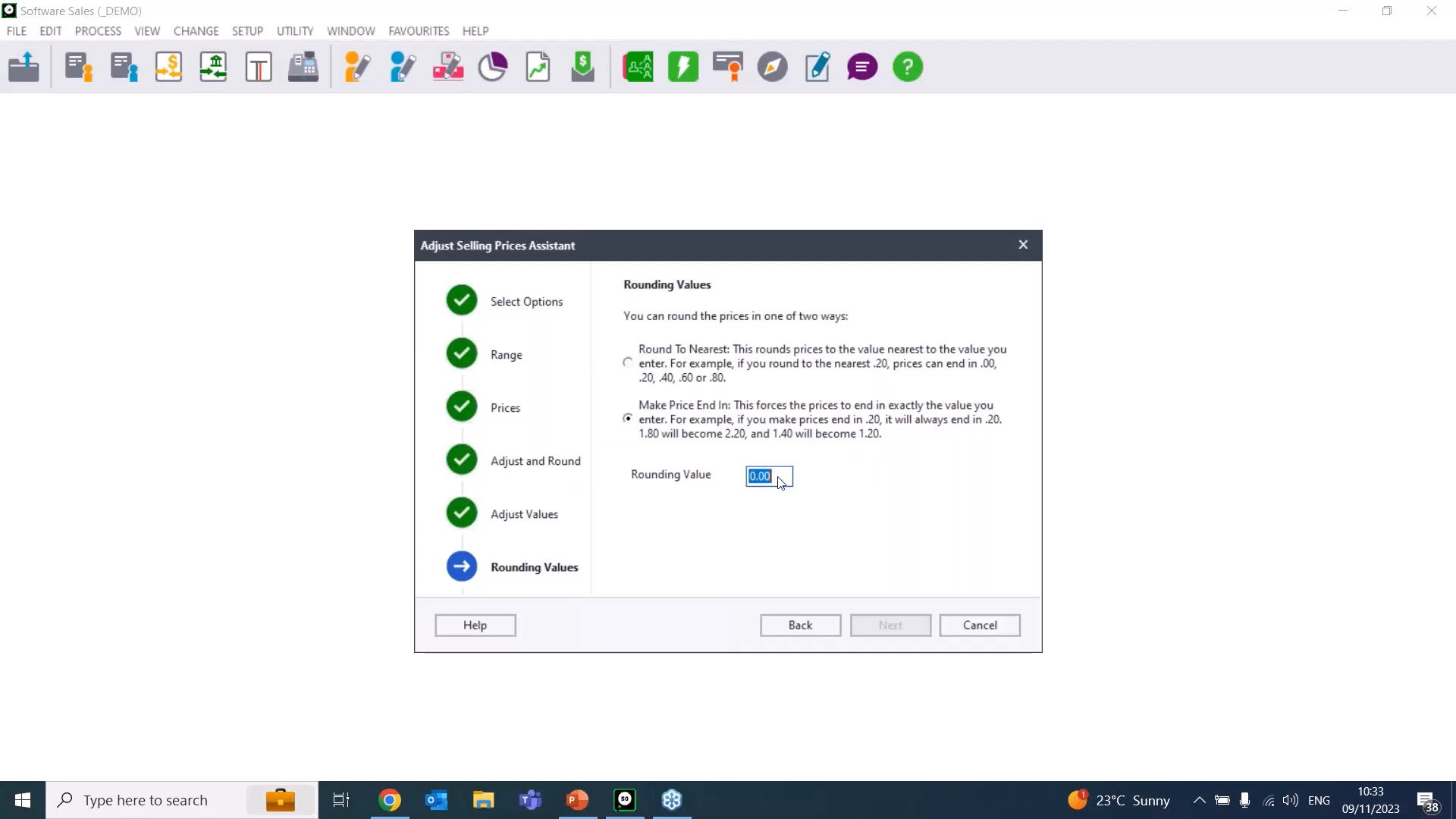
- Set the rounding value to 0.05 using Round To Nearest and continue to confirmation
{"action": "type", "text": "1.10"}
{"action": "key", "text": "BackSpace"}
{"action": "type", "text": "0"}
{"action": "key", "text": "BackSpace"}
{"action": "key", "text": "BackSpace"}
{"action": "key", "text": "BackSpace"}
{"action": "type", "text": ".05"}
{"action": "left_click", "coordinate": [629, 364]}
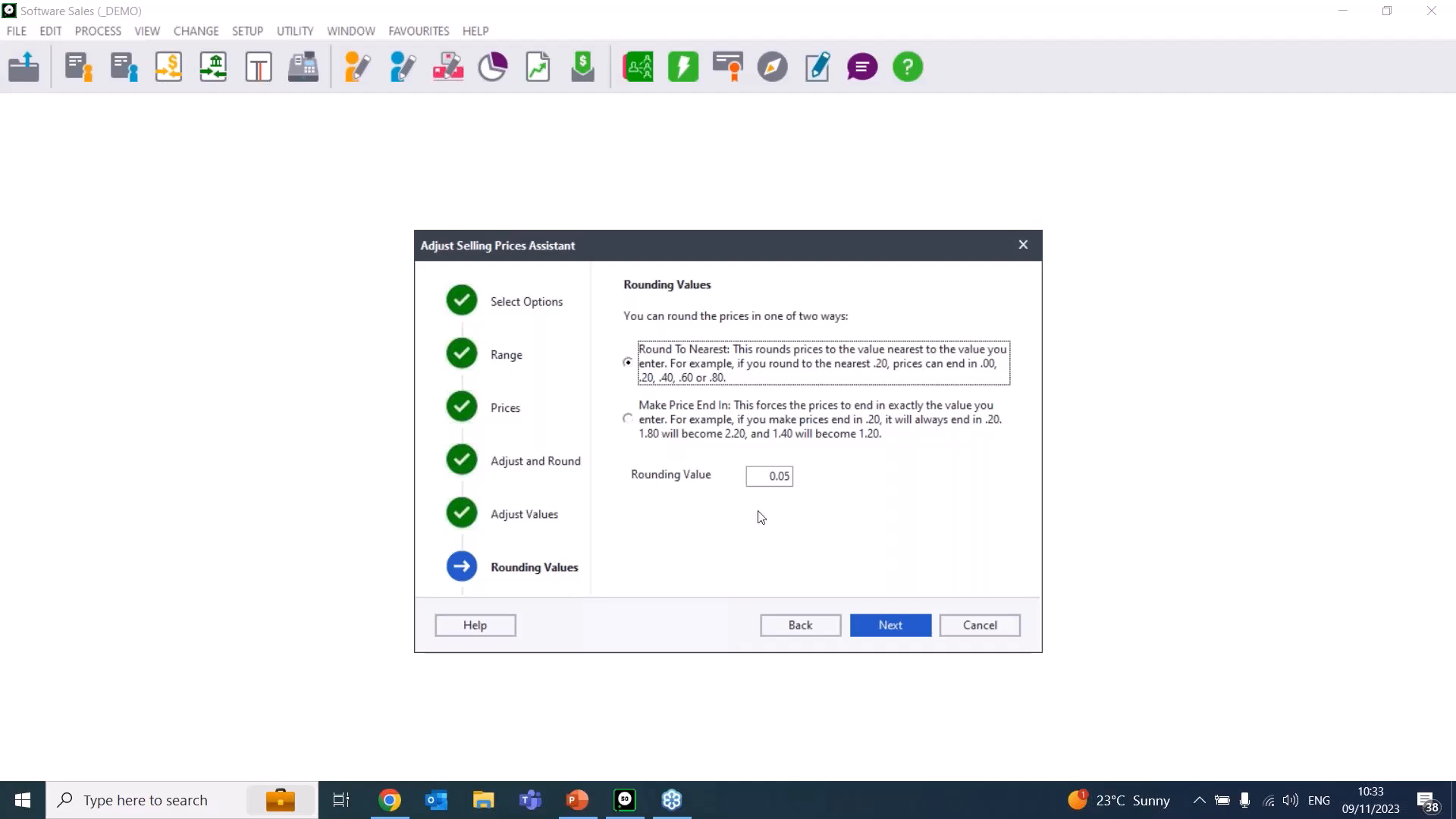
{"action": "left_click", "coordinate": [889, 626]}
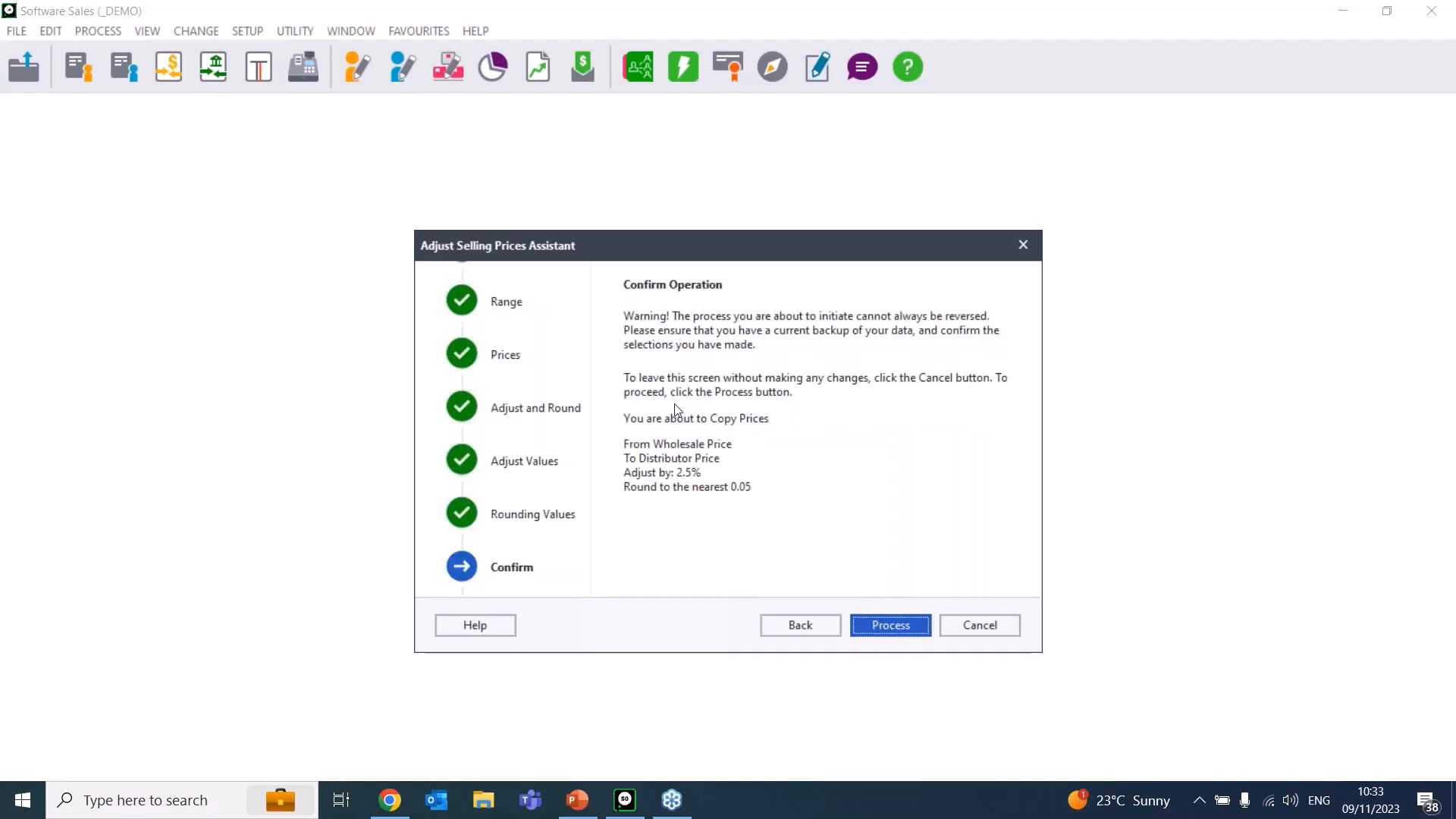
- Process the Wholesale-to-Distributor copy, then restart the assistant with the copy option kept
{"action": "left_click", "coordinate": [907, 631]}
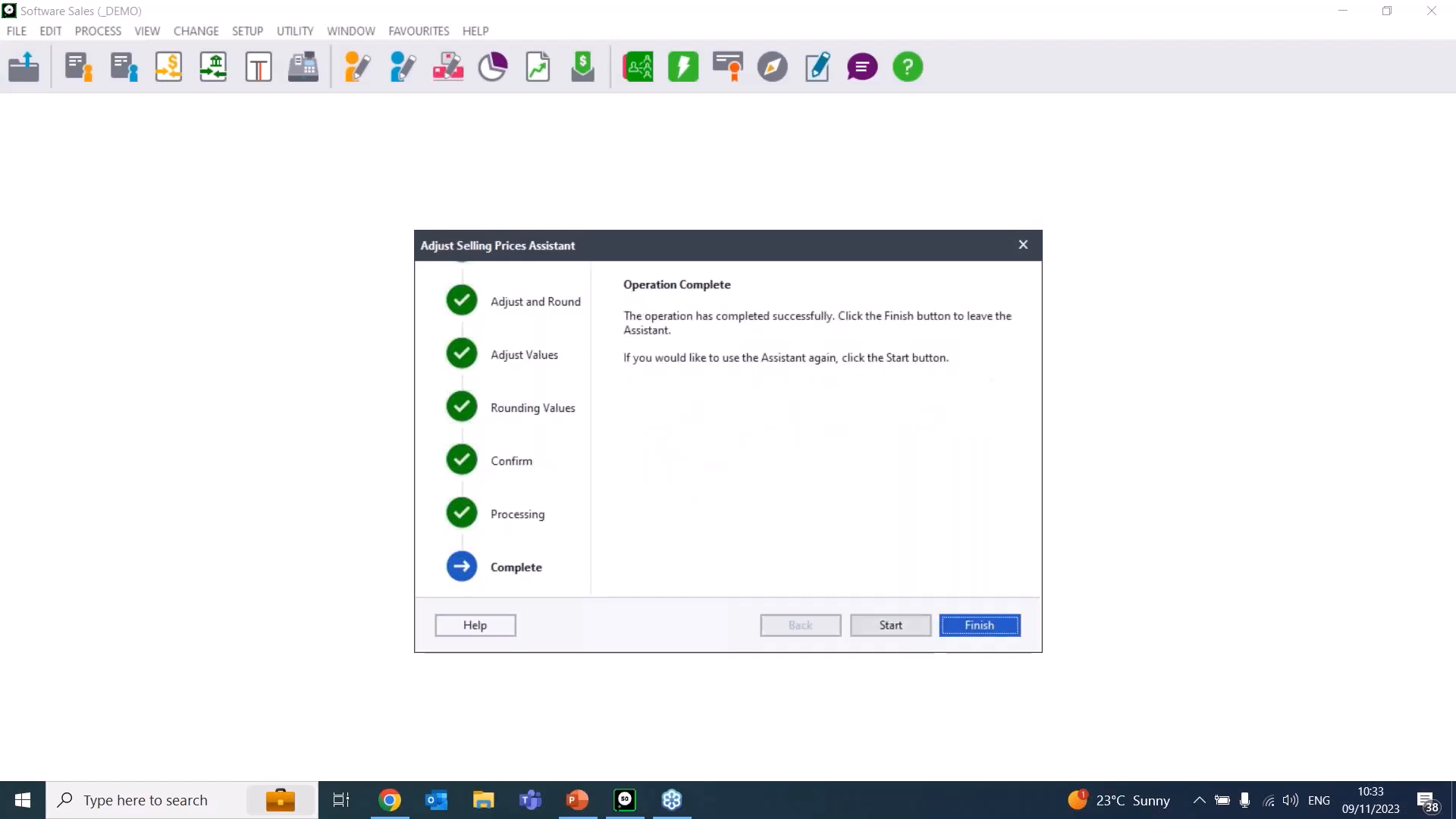
{"action": "left_click", "coordinate": [908, 631]}
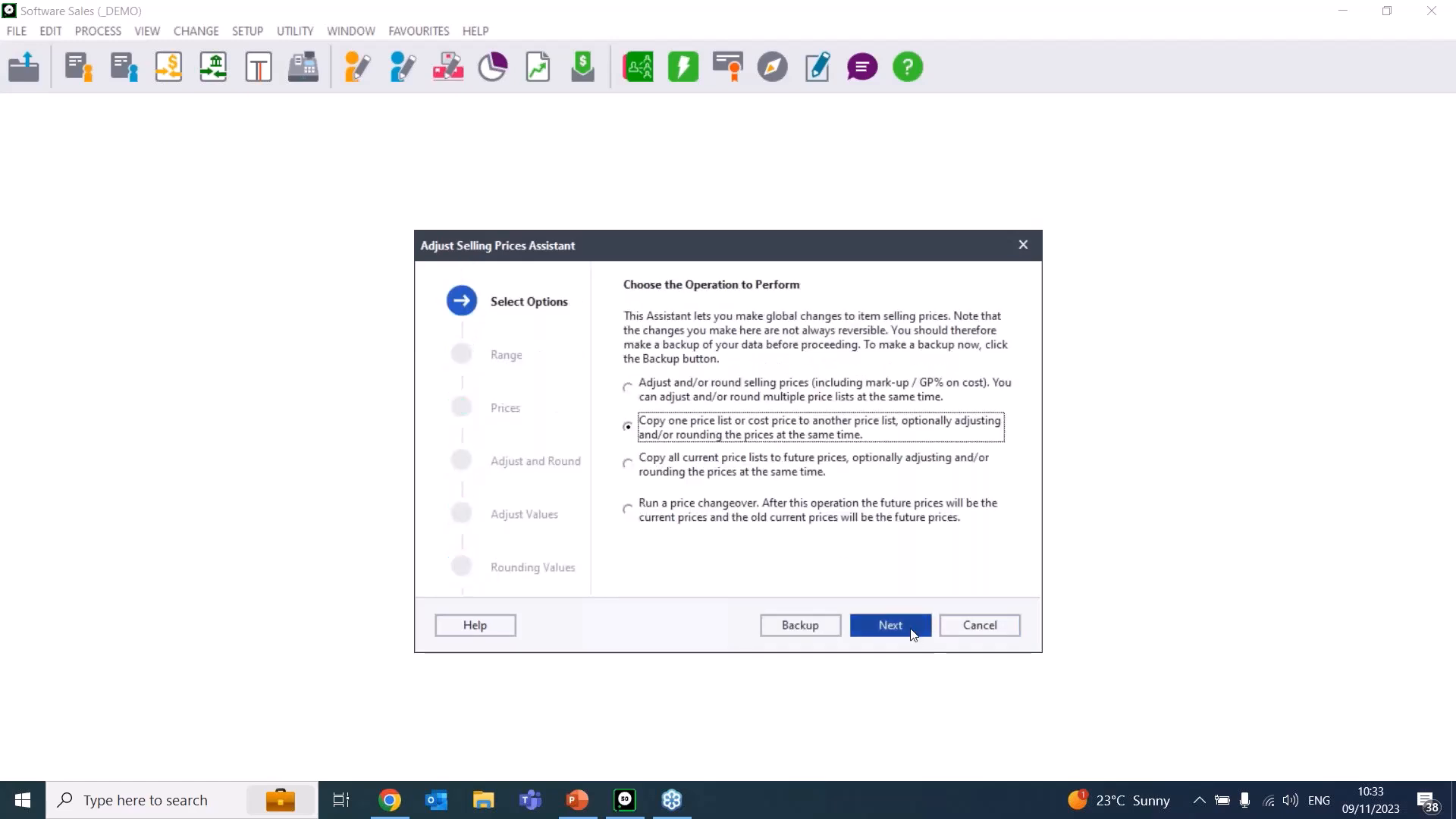
{"action": "left_click", "coordinate": [913, 633]}
- Set up a Distributor-to-Dealer price copy up to adjusting and rounding, then cancel it
{"action": "left_click", "coordinate": [898, 637]}
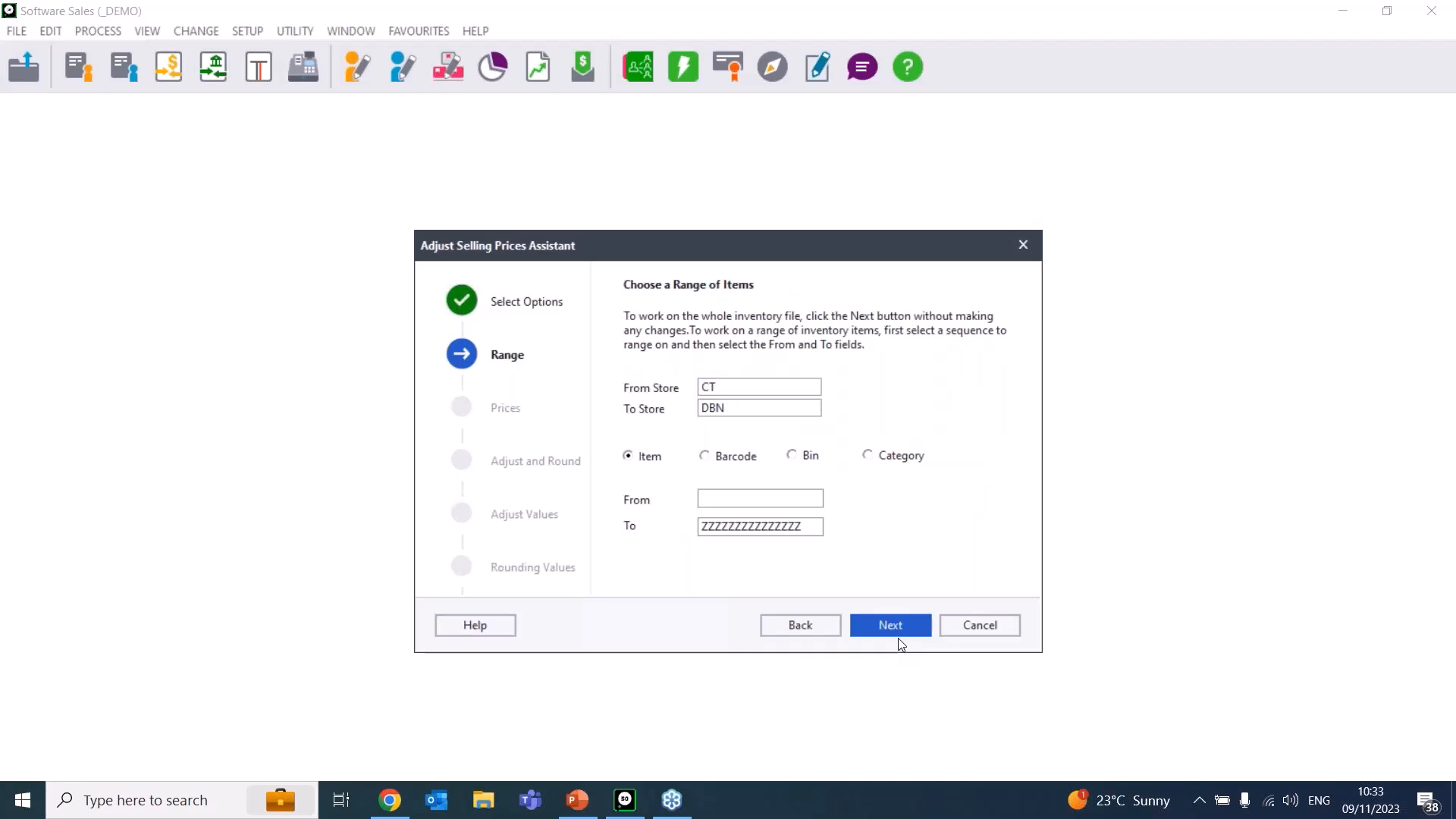
{"action": "left_click", "coordinate": [695, 402]}
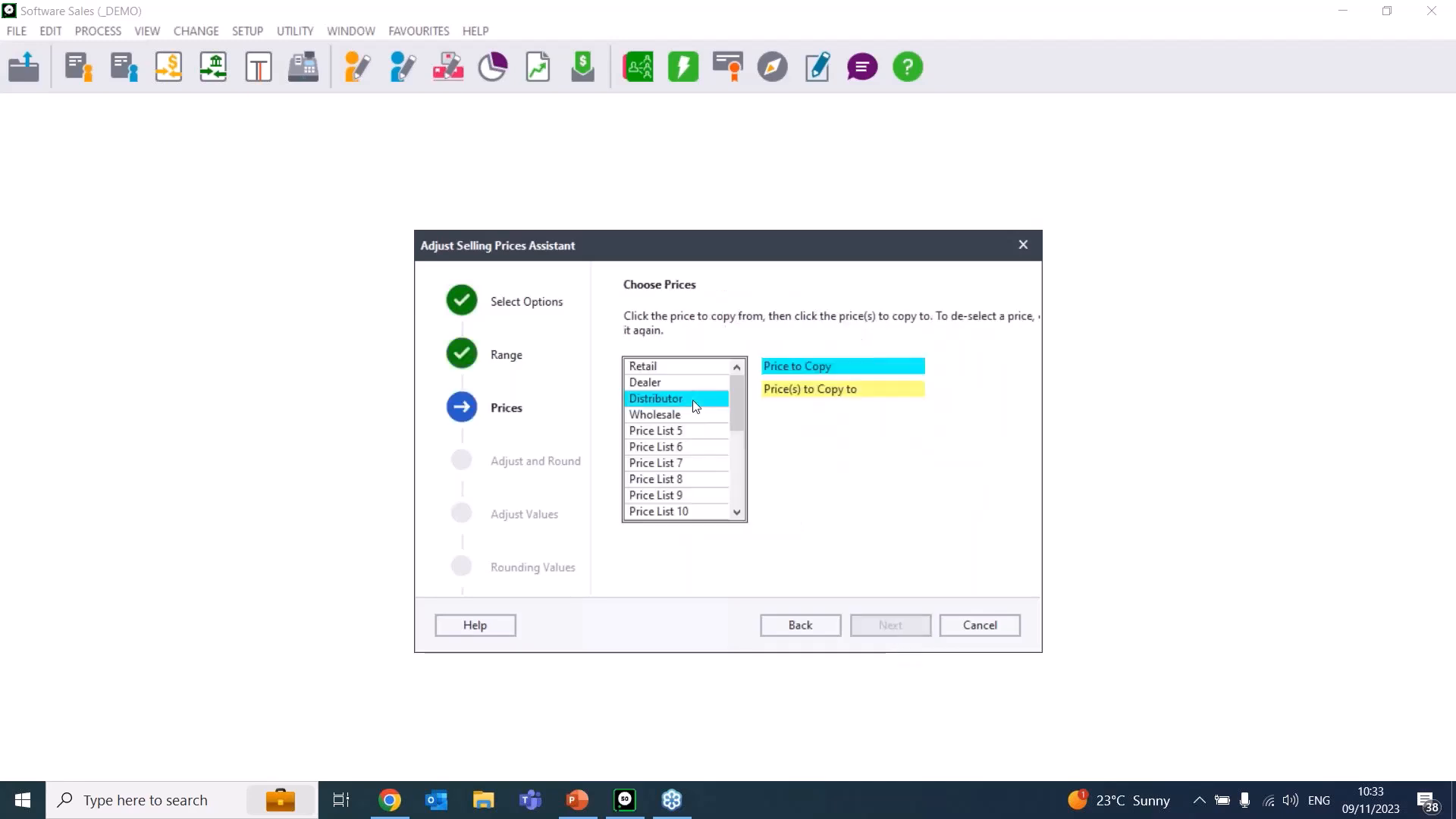
{"action": "left_click", "coordinate": [686, 381]}
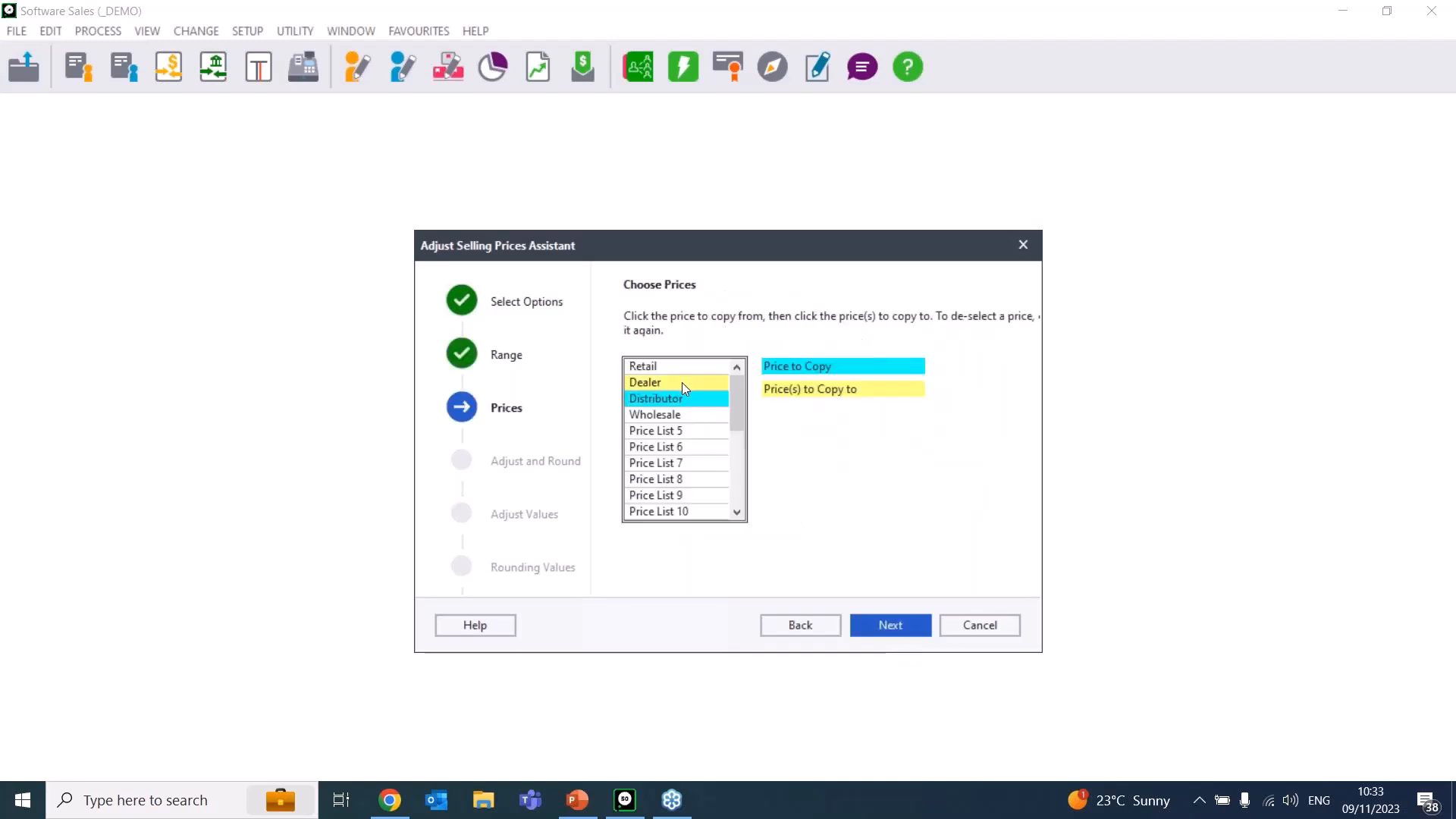
{"action": "left_click", "coordinate": [878, 628]}
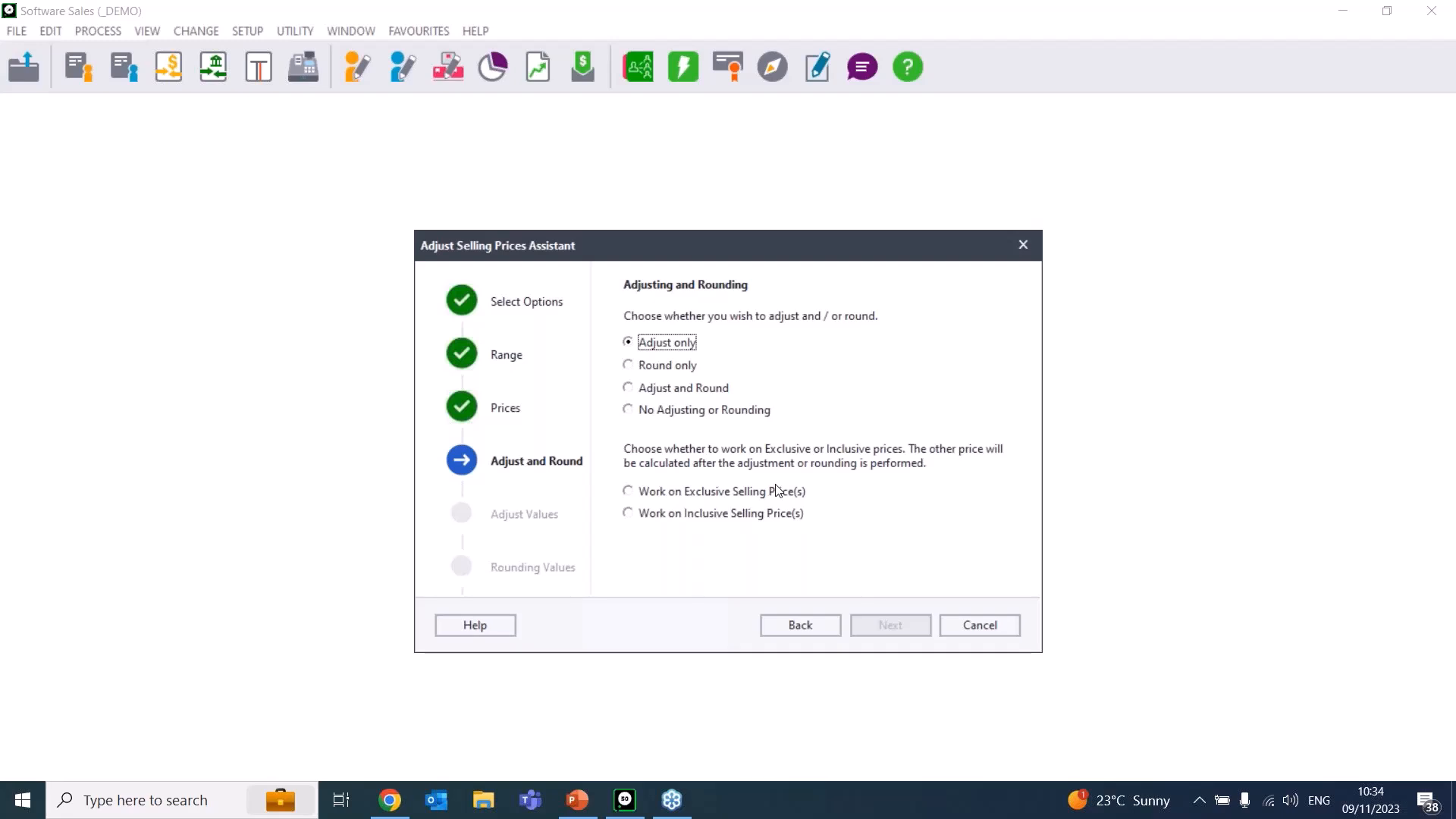
{"action": "left_click", "coordinate": [977, 625]}
- Reopen Adjust Selling Prices from Edit > Inventory and choose copying all current prices to future prices
{"action": "left_click", "coordinate": [51, 30]}
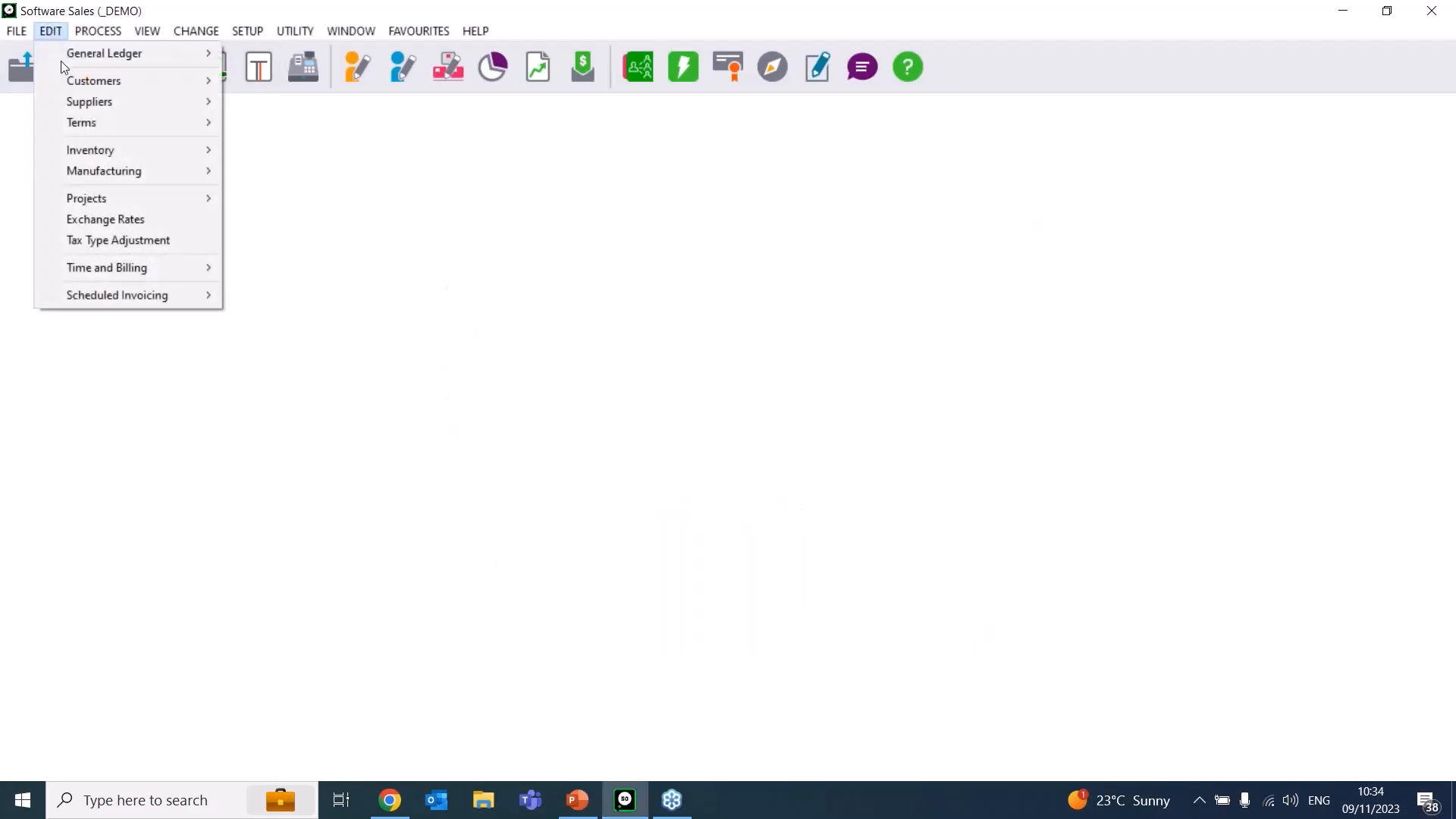
{"action": "mouse_move", "coordinate": [98, 149]}
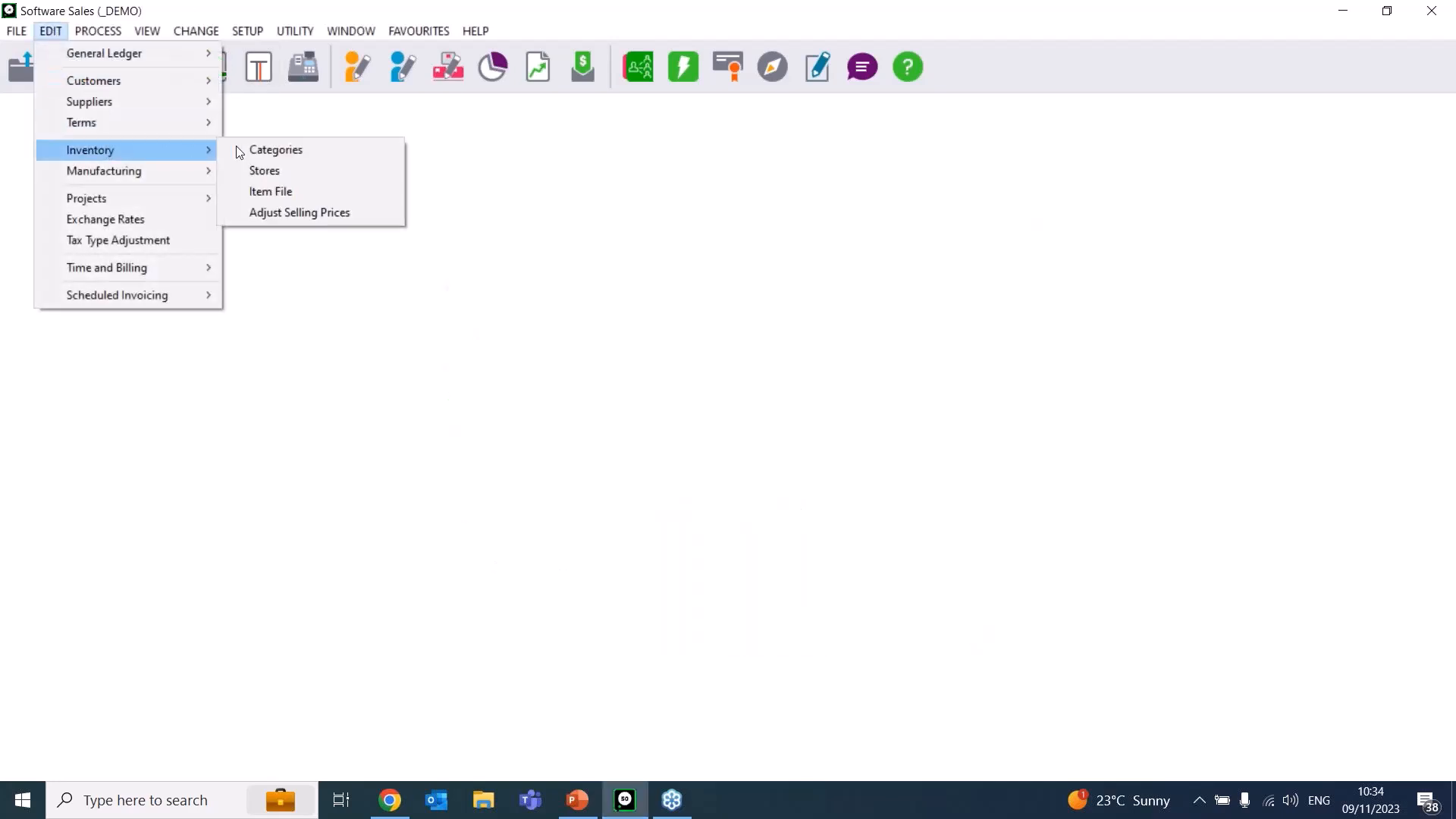
{"action": "left_click", "coordinate": [330, 209]}
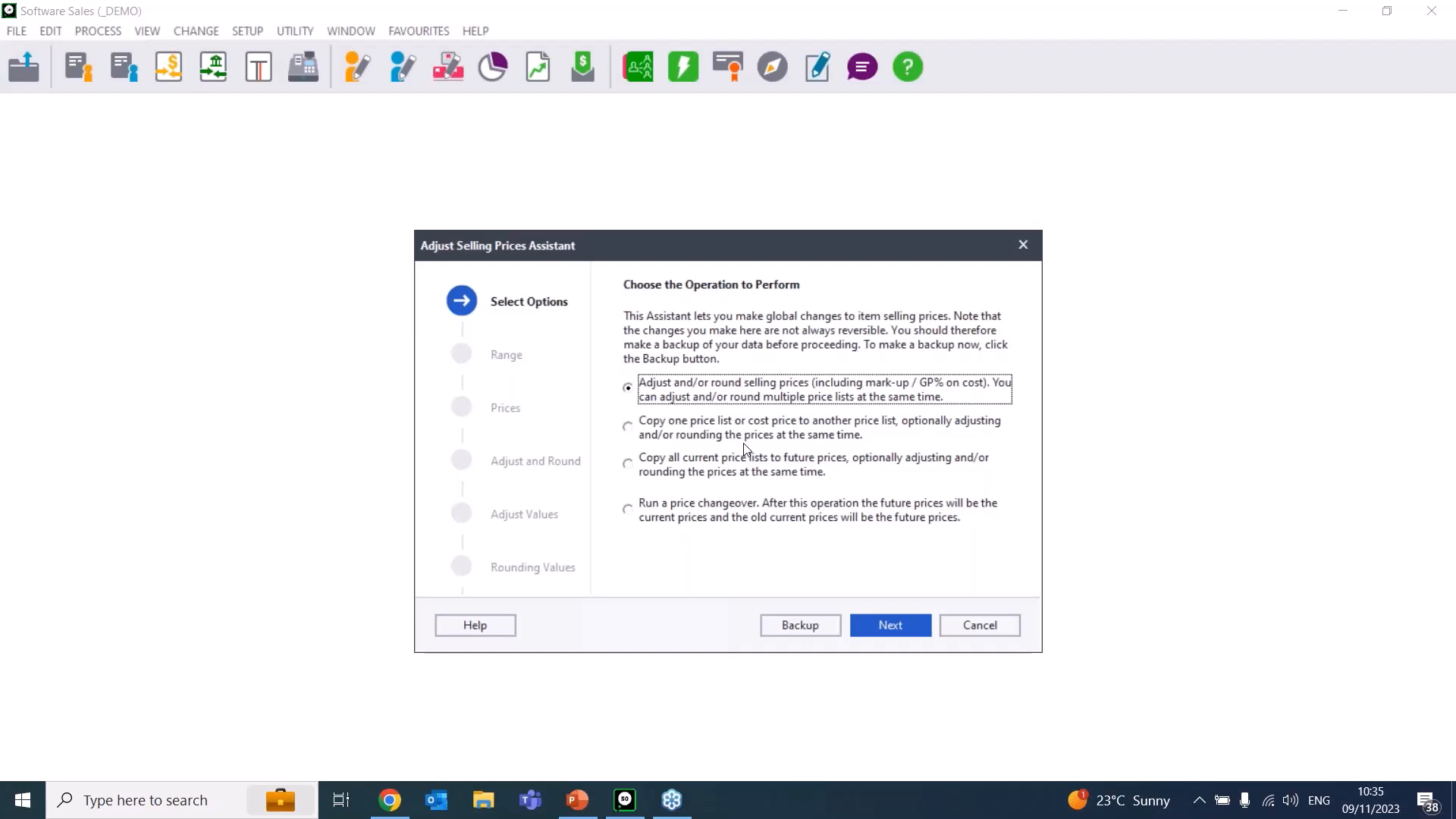
{"action": "left_click", "coordinate": [724, 466]}
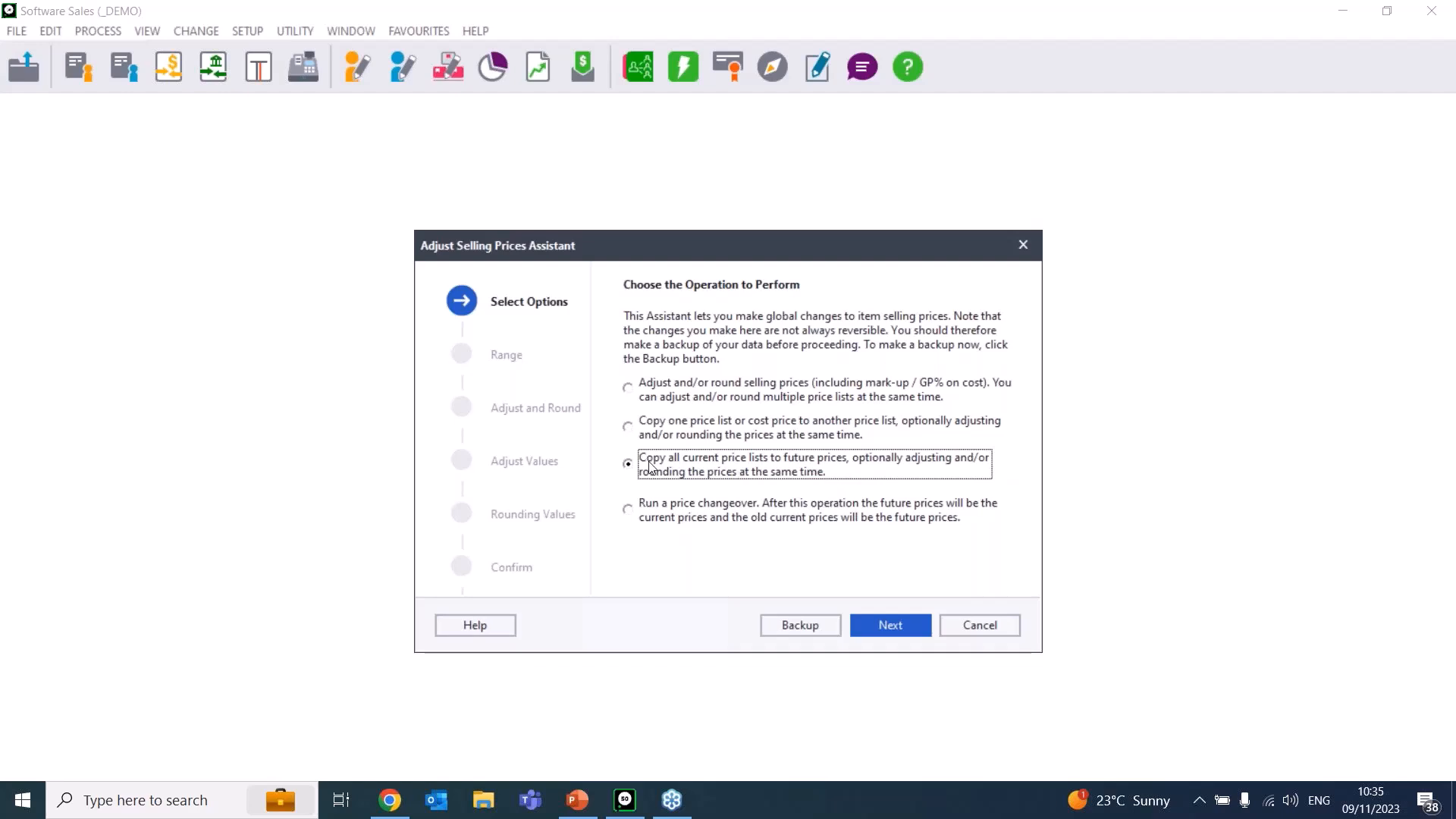
- Accept the full range and choose adjust-and-round on inclusive selling prices
{"action": "left_click", "coordinate": [884, 635]}
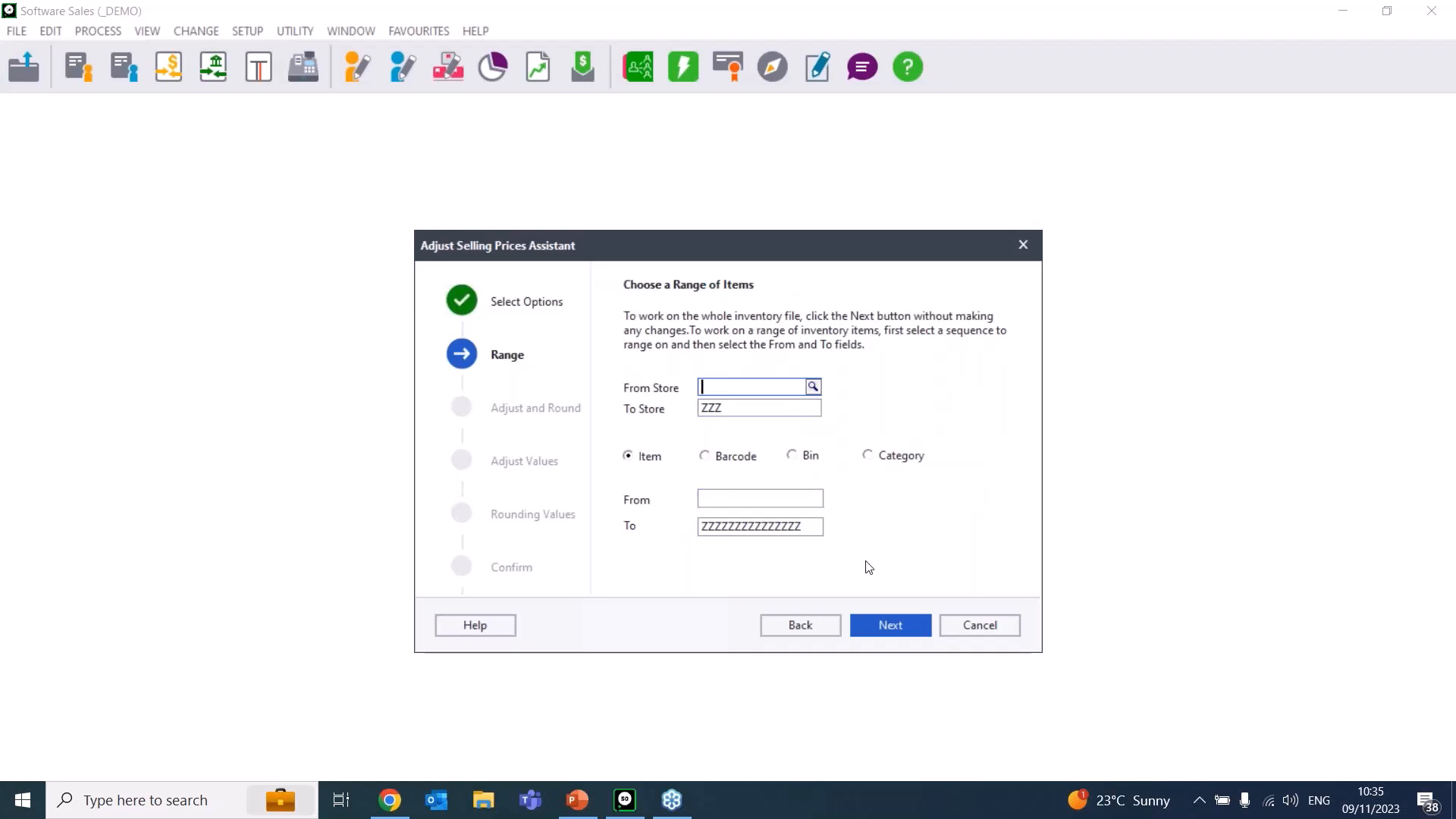
{"action": "left_click", "coordinate": [880, 621]}
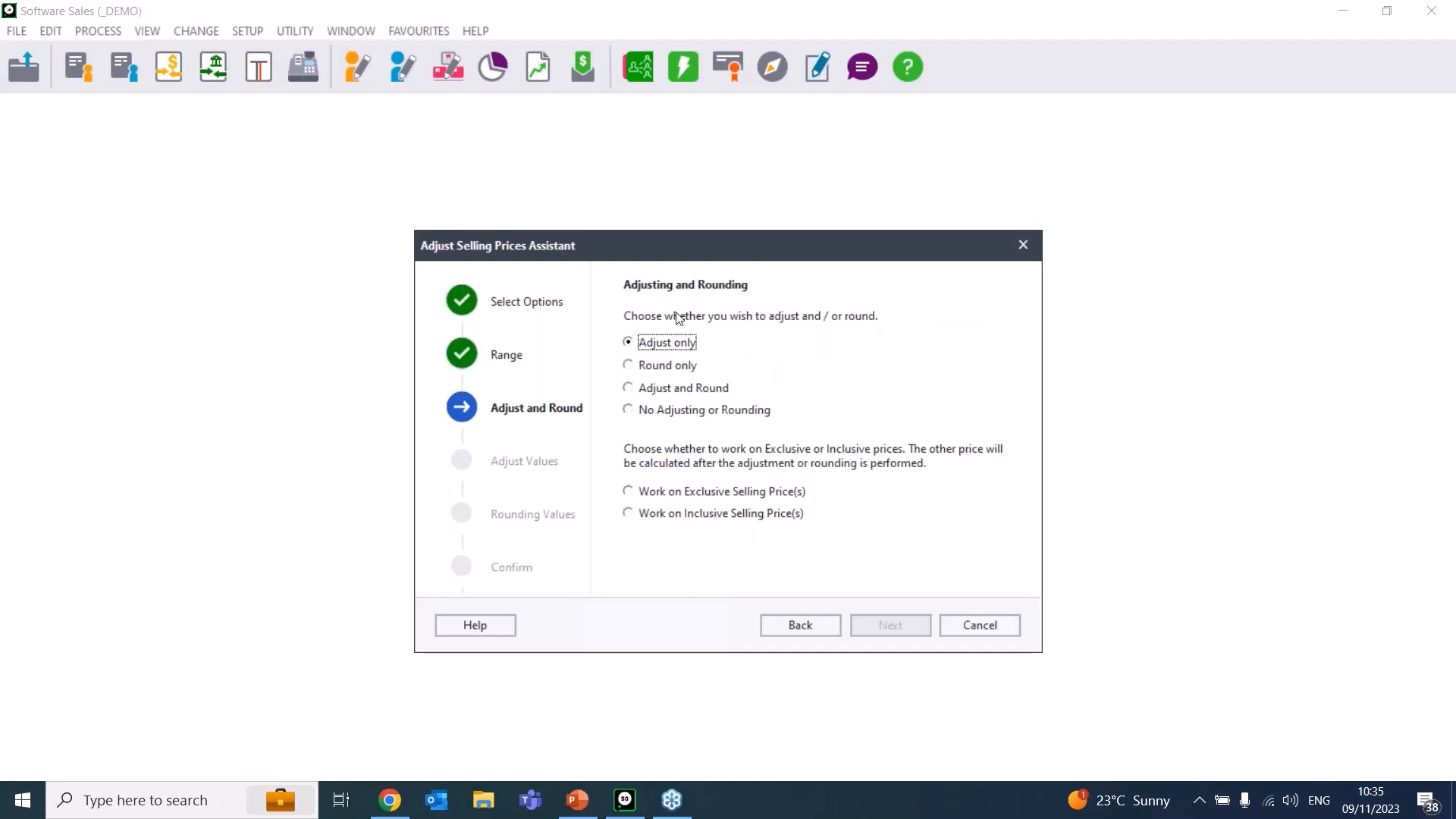
{"action": "left_click", "coordinate": [671, 389]}
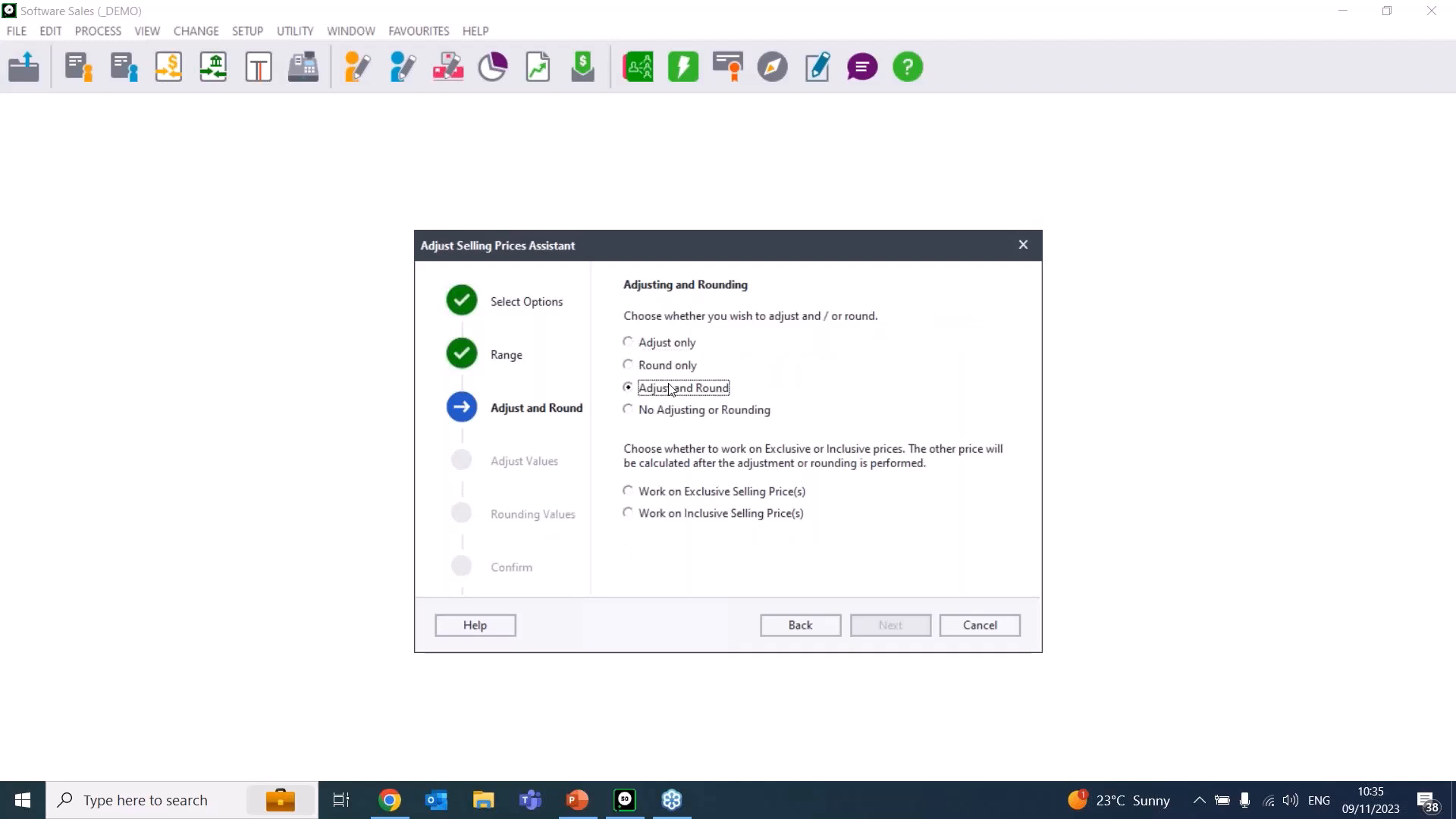
{"action": "left_click", "coordinate": [669, 512]}
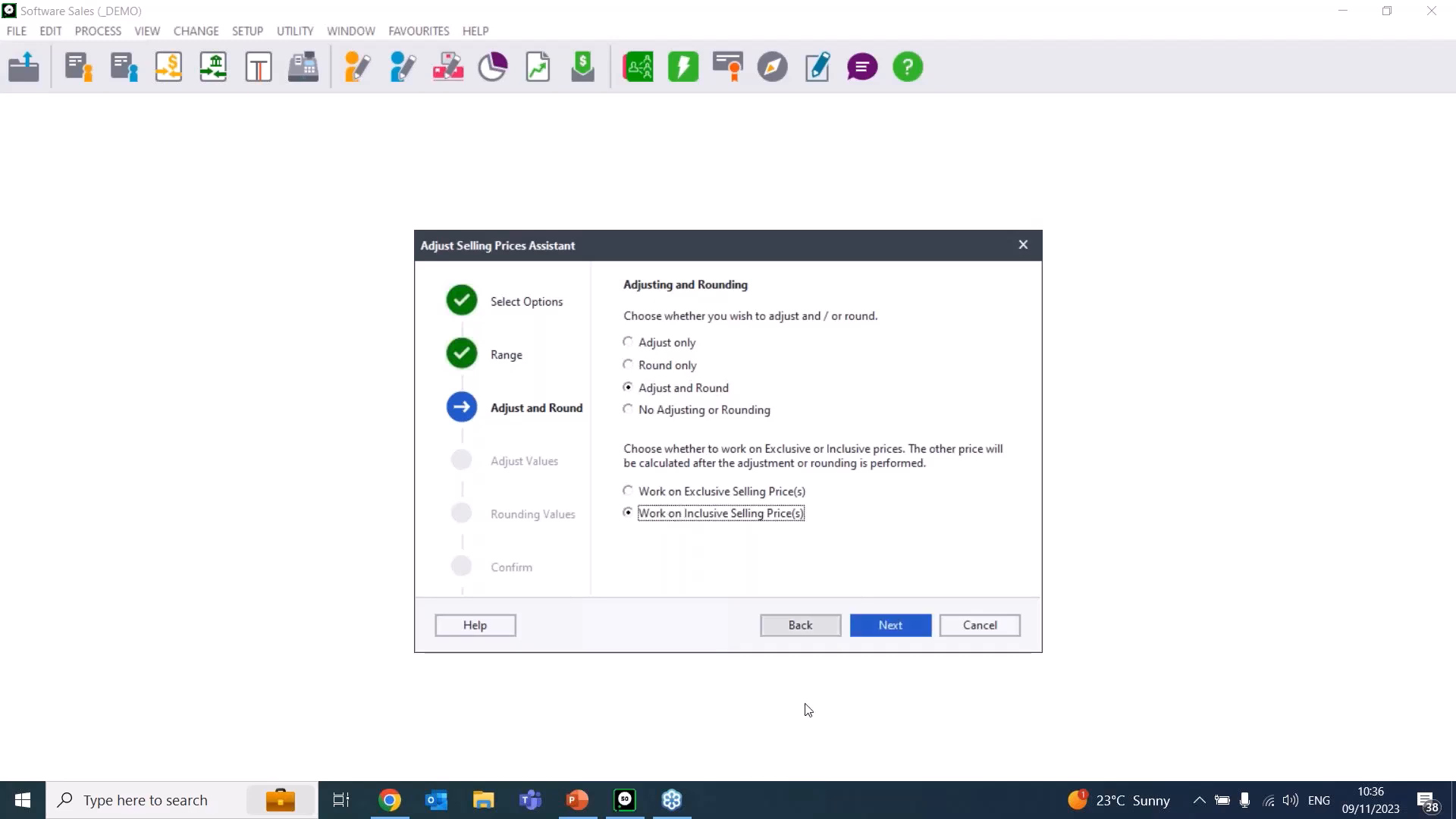
{"action": "left_click", "coordinate": [890, 625]}
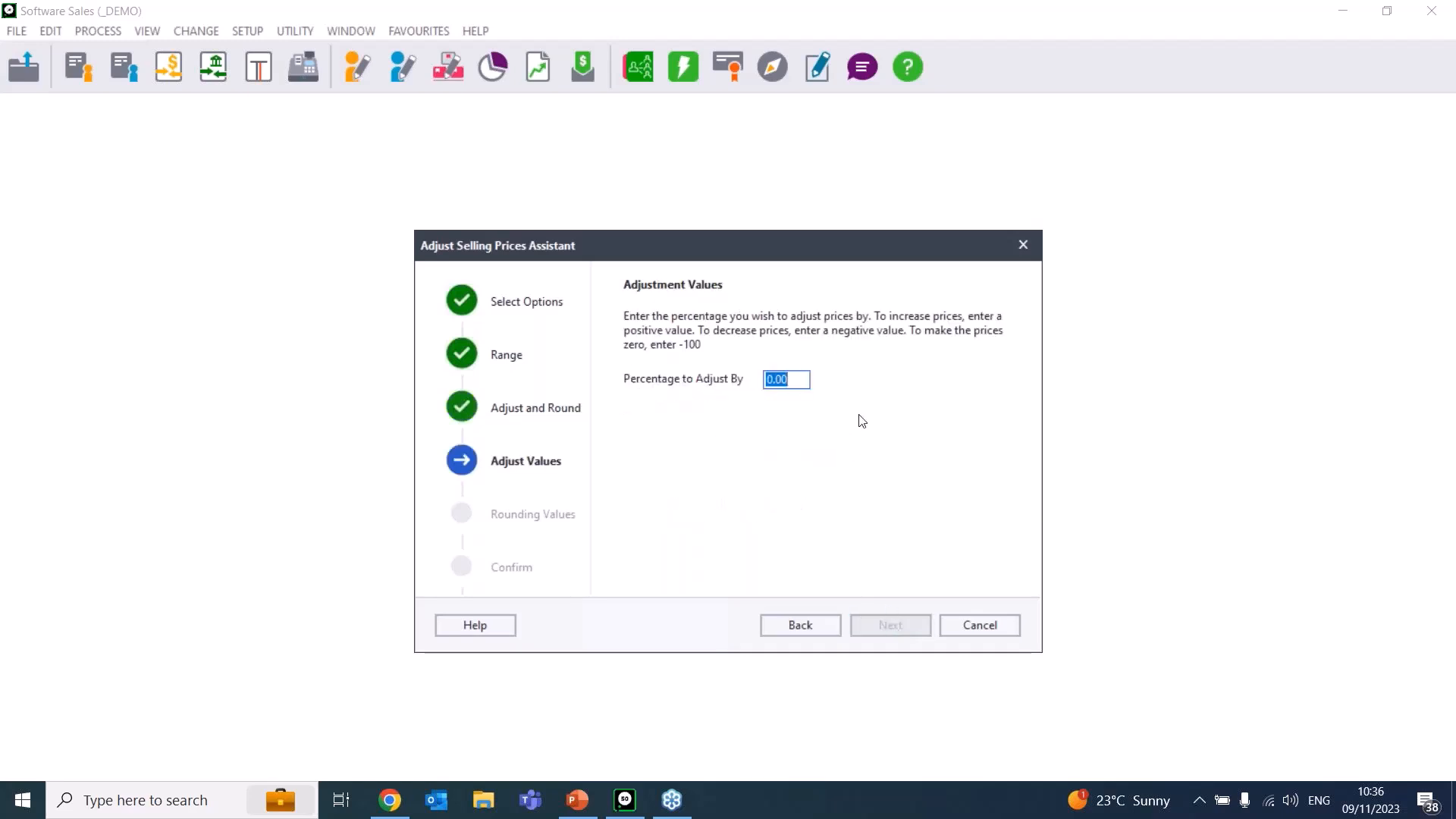
- Set the adjustment percentage to 5.00%, replacing the 2.5 first entered
{"action": "type", "text": "2.5"}
{"action": "key", "text": "Tab"}
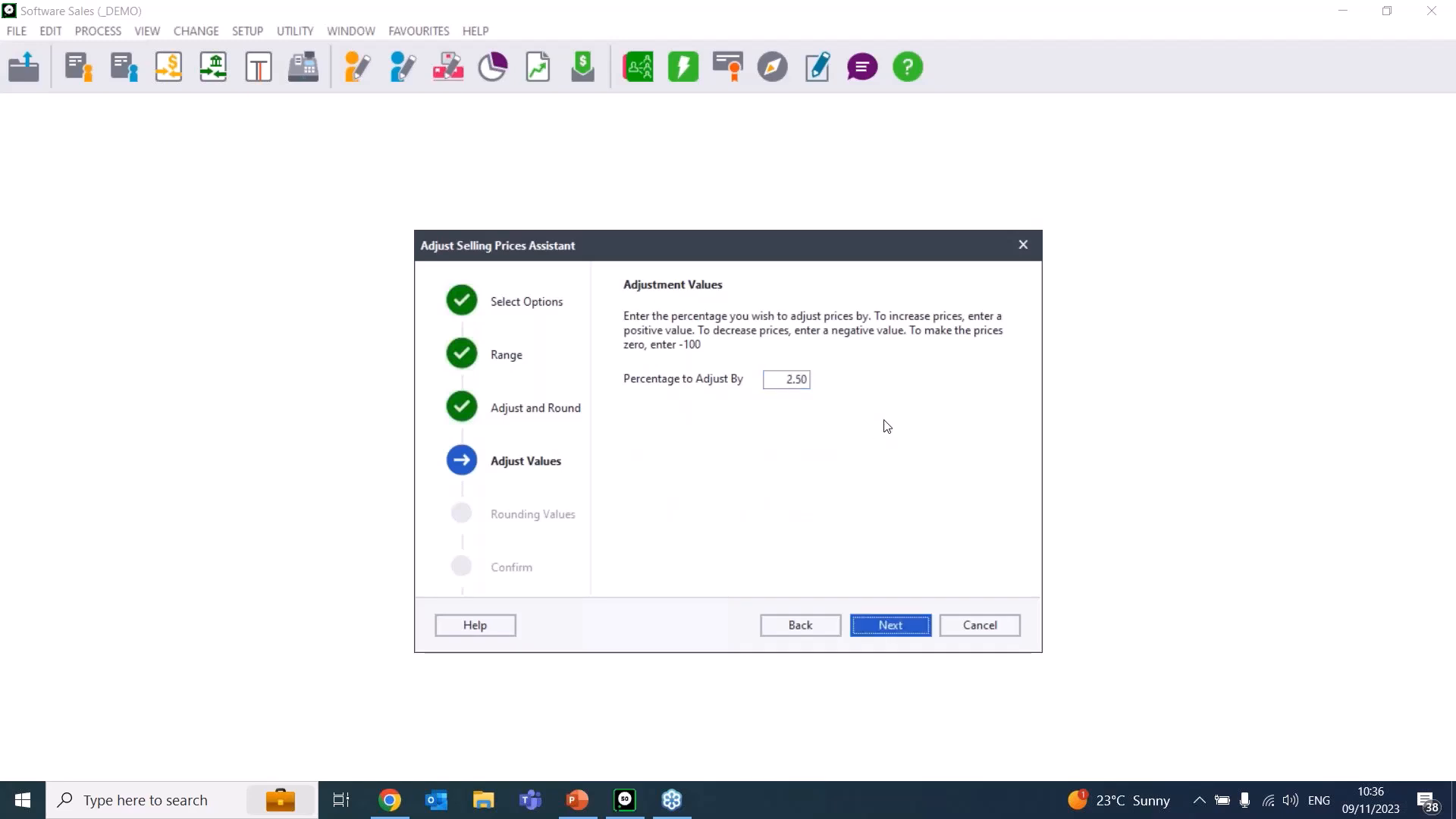
{"action": "left_click", "coordinate": [788, 382]}
{"action": "type", "text": "5.00"}
{"action": "left_click", "coordinate": [879, 621]}
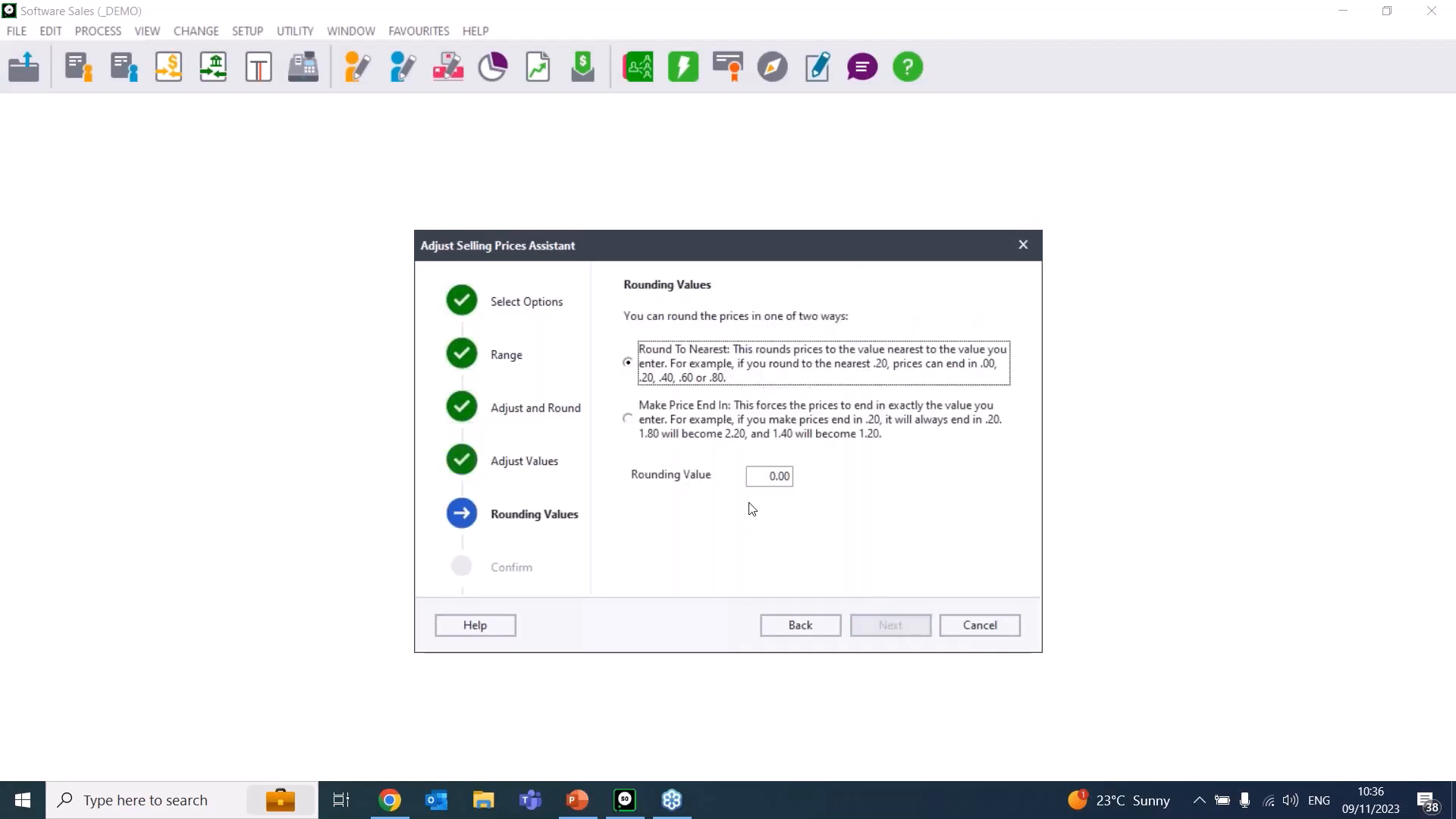
- Set the round-to-nearest value to 0.05
{"action": "left_click", "coordinate": [784, 476]}
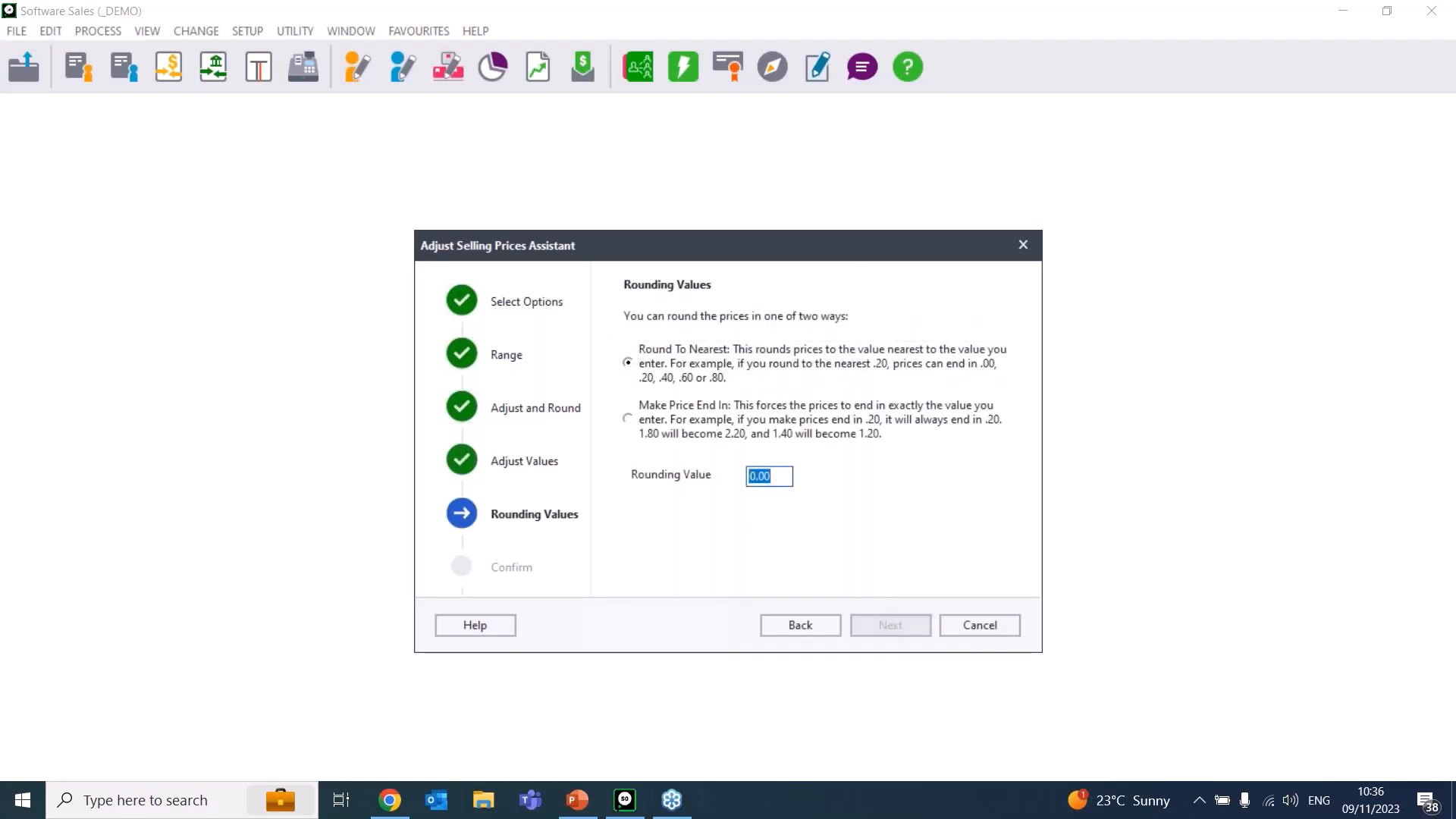
{"action": "type", "text": "0"}
{"action": "key", "text": "BackSpace"}
{"action": "type", "text": ".05"}
{"action": "key", "text": "Tab"}
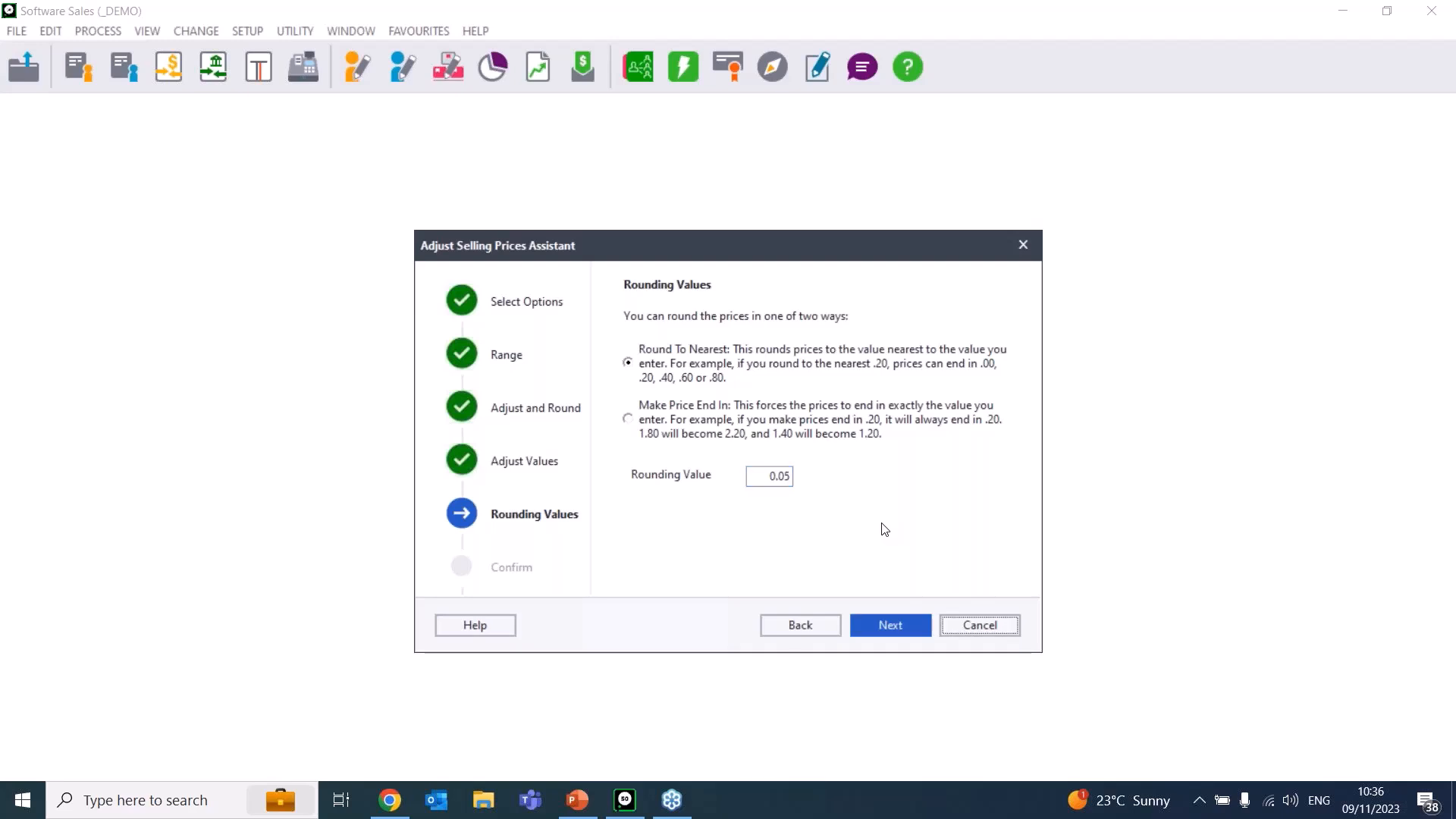
- Process the 5% current-to-future price copy and finish the assistant
{"action": "left_click", "coordinate": [885, 634]}
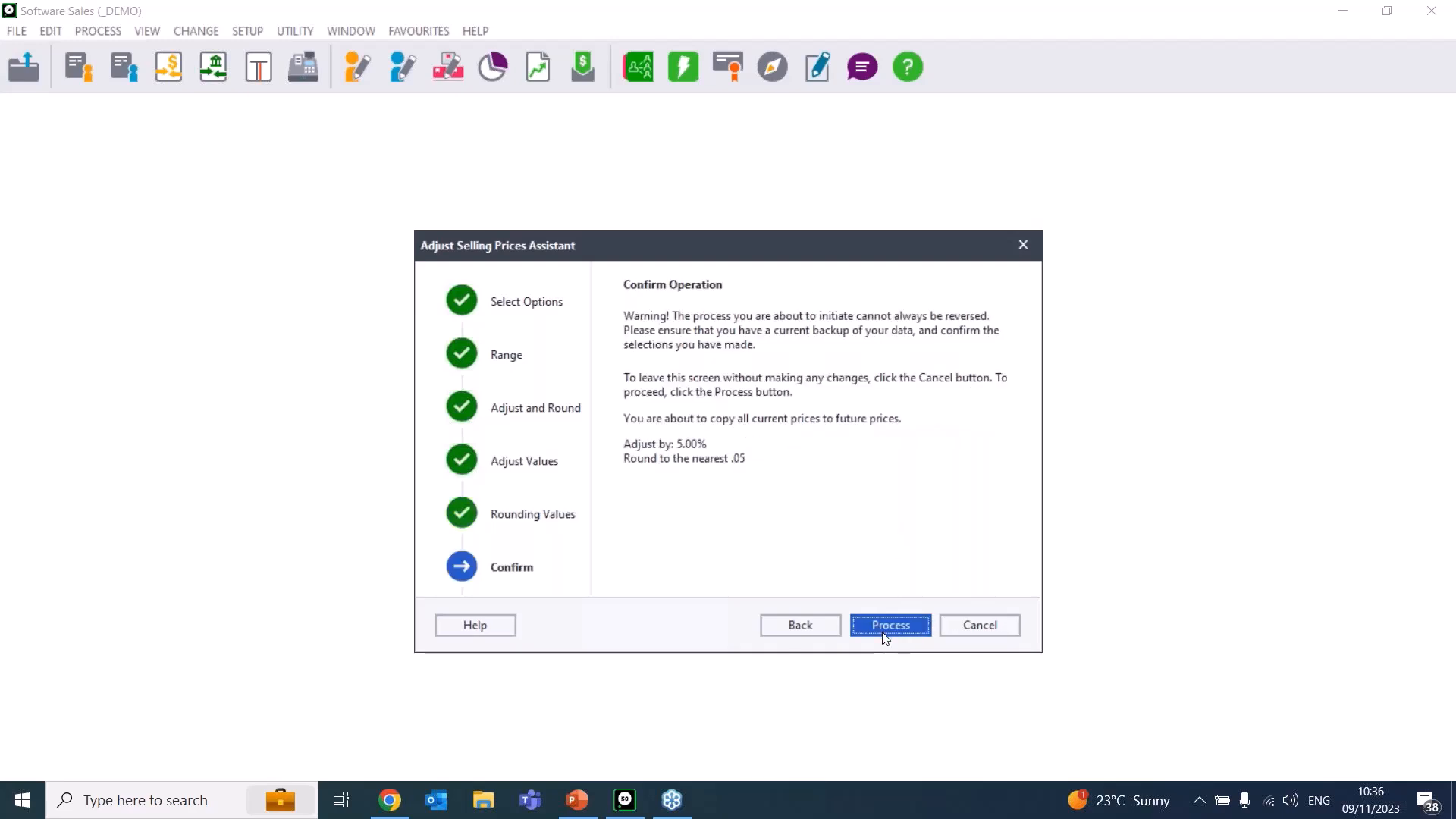
{"action": "left_click", "coordinate": [884, 634]}
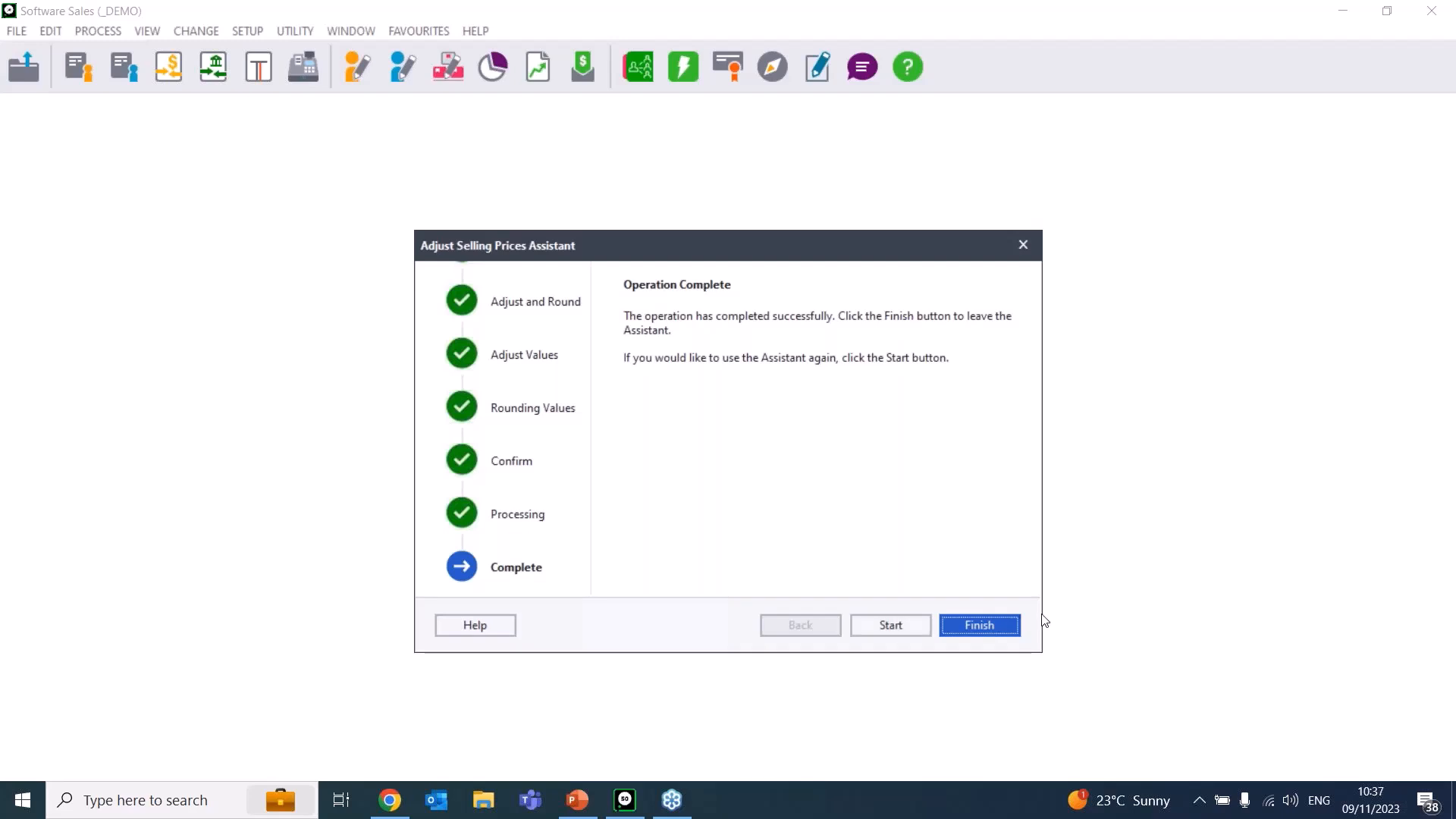
{"action": "left_click", "coordinate": [965, 621]}
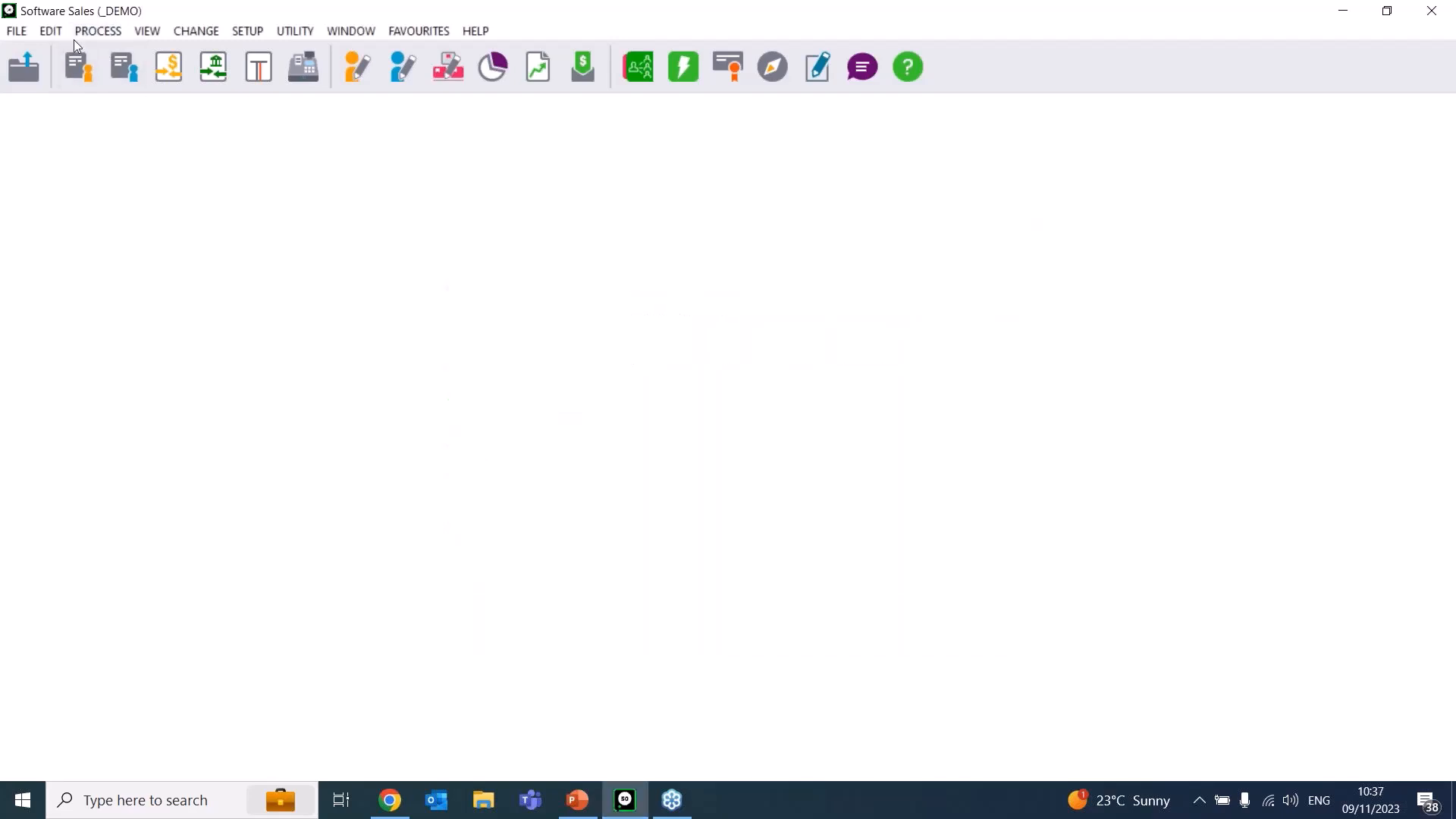
- Reopen the selling prices assistant and choose Run a price changeover for the full item range
{"action": "left_click", "coordinate": [50, 30]}
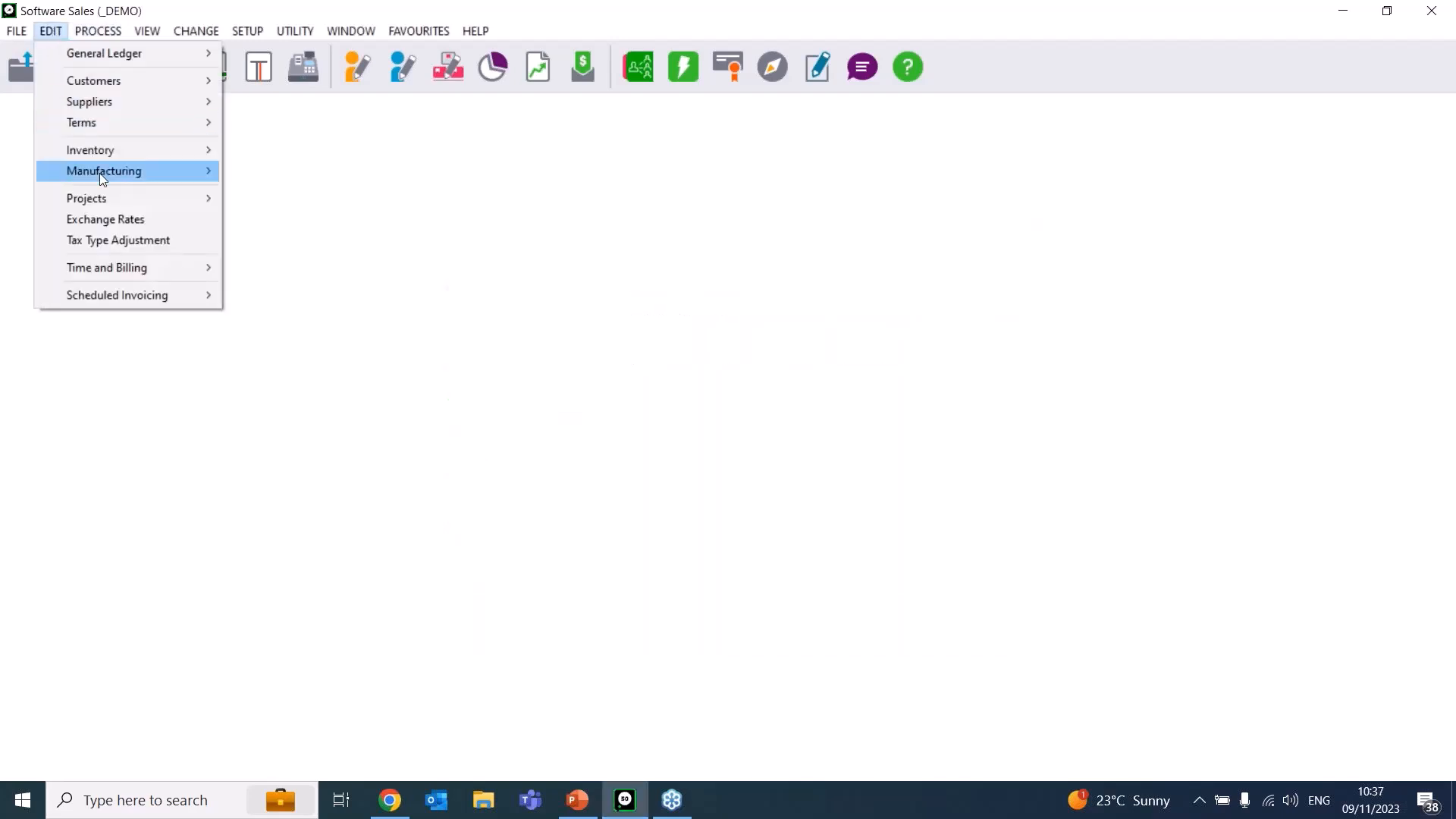
{"action": "mouse_move", "coordinate": [103, 149]}
{"action": "left_click", "coordinate": [333, 215]}
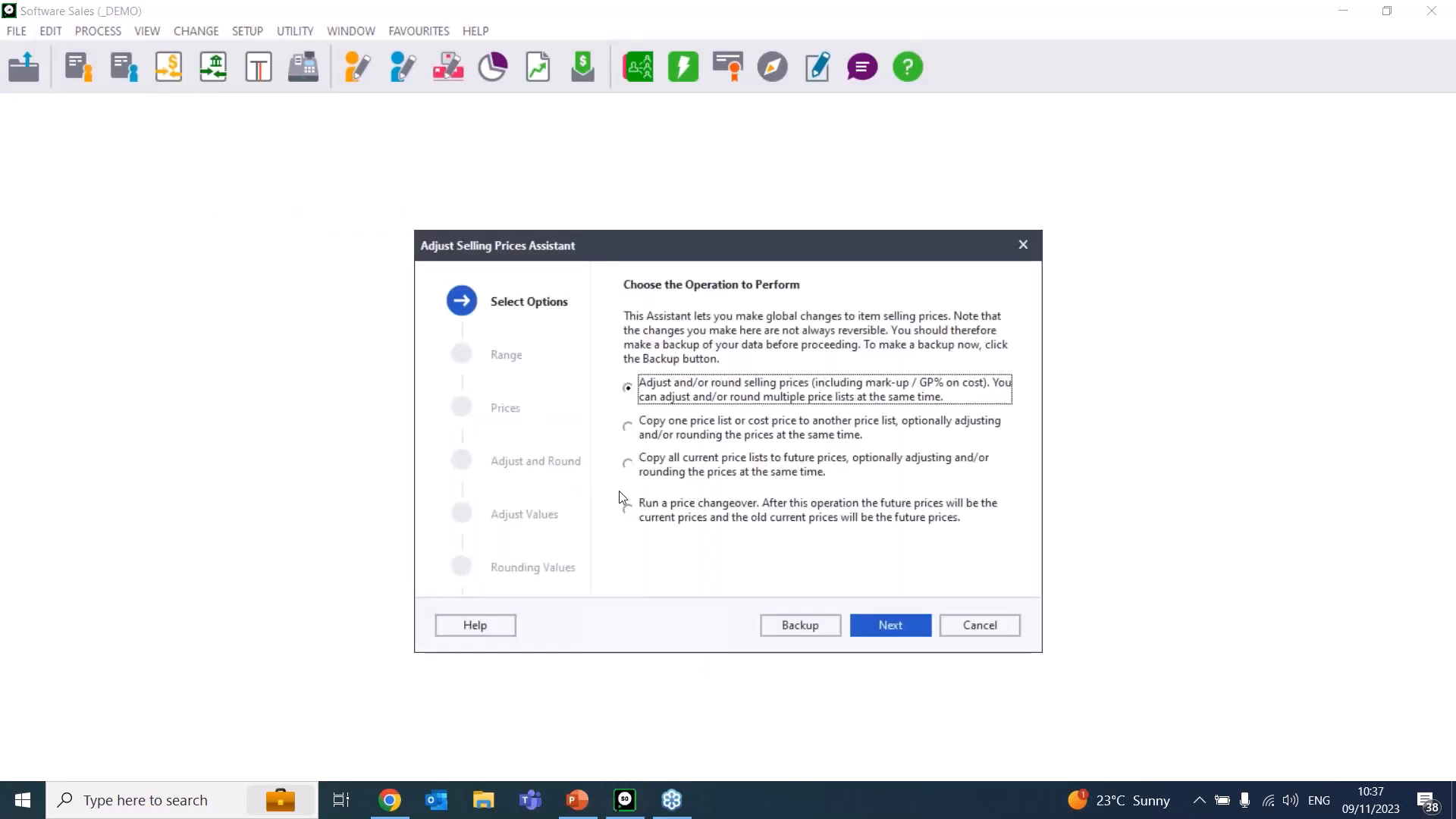
{"action": "left_click", "coordinate": [677, 517]}
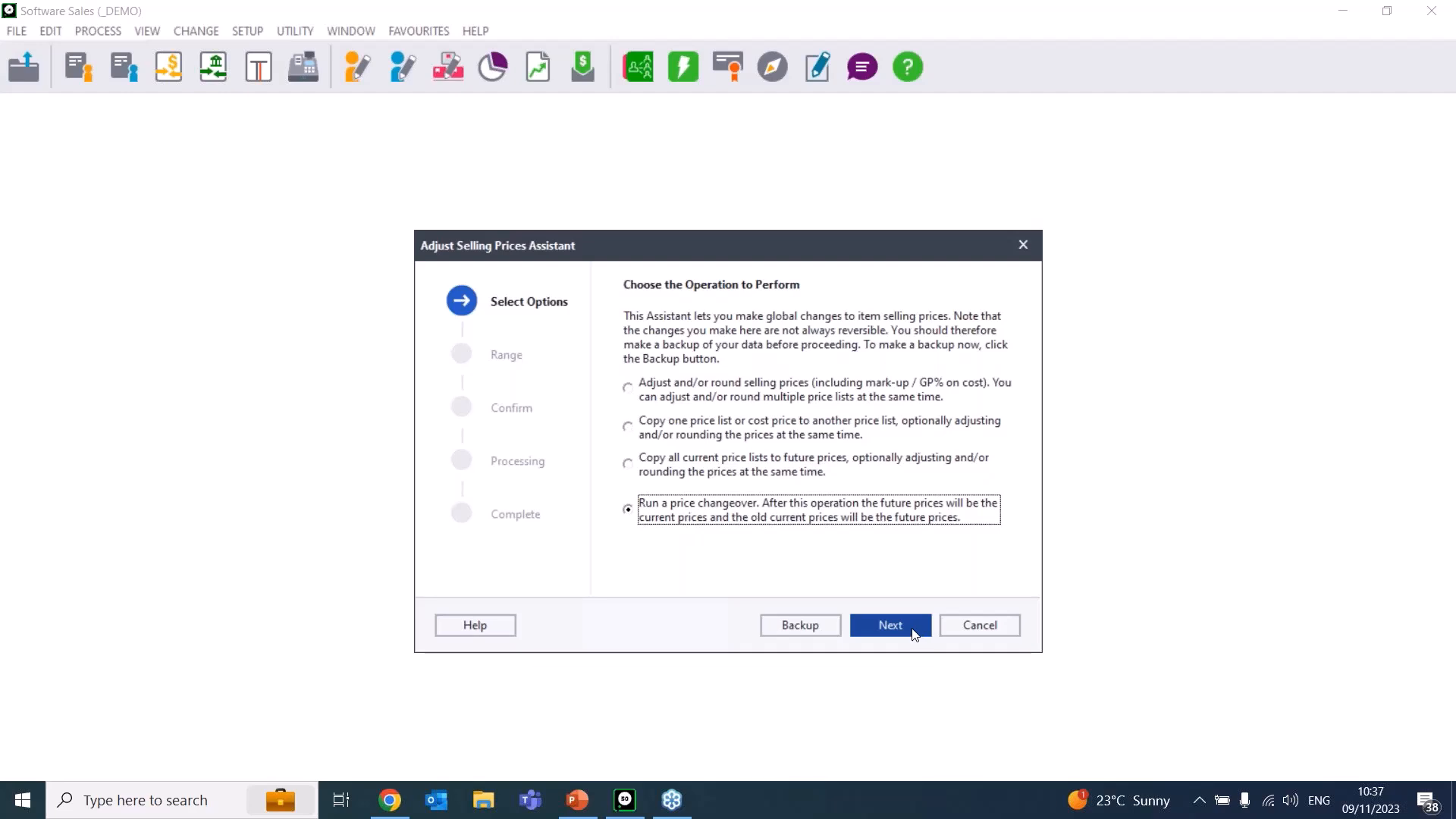
{"action": "left_click", "coordinate": [912, 632]}
{"action": "left_click", "coordinate": [914, 633]}
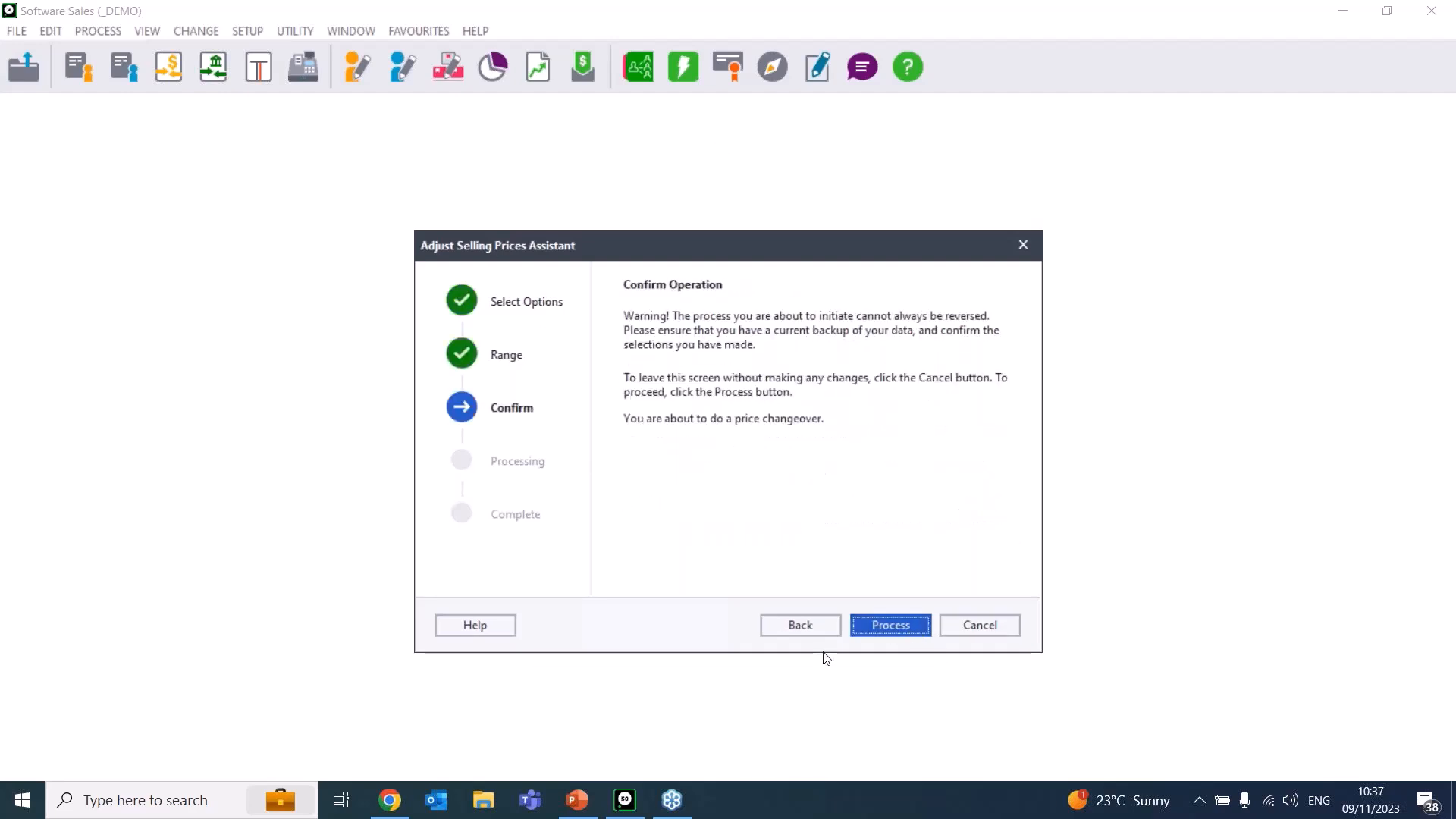
- Process the price changeover and close the finished assistant
{"action": "left_click", "coordinate": [791, 625]}
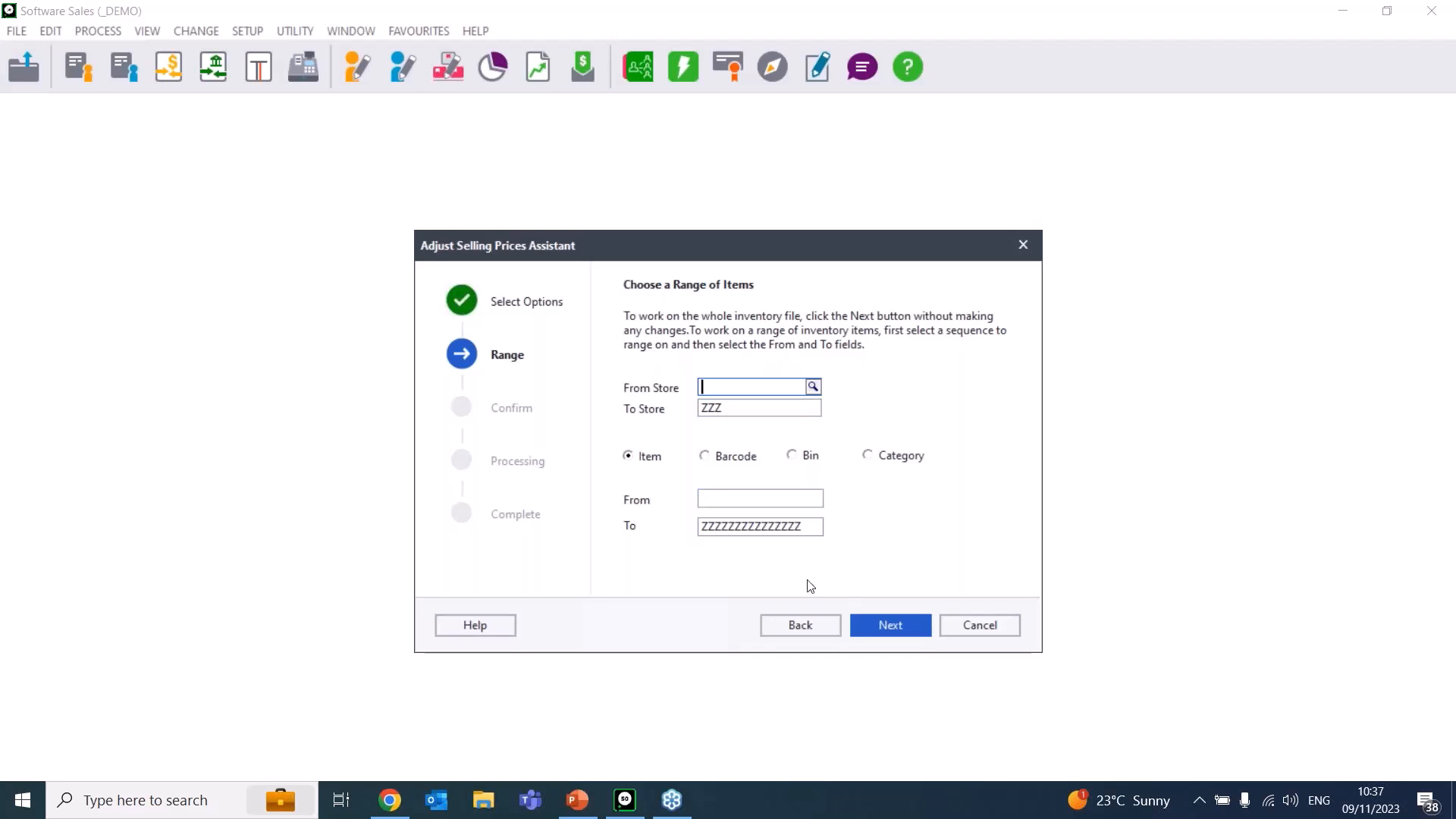
{"action": "left_click", "coordinate": [877, 629]}
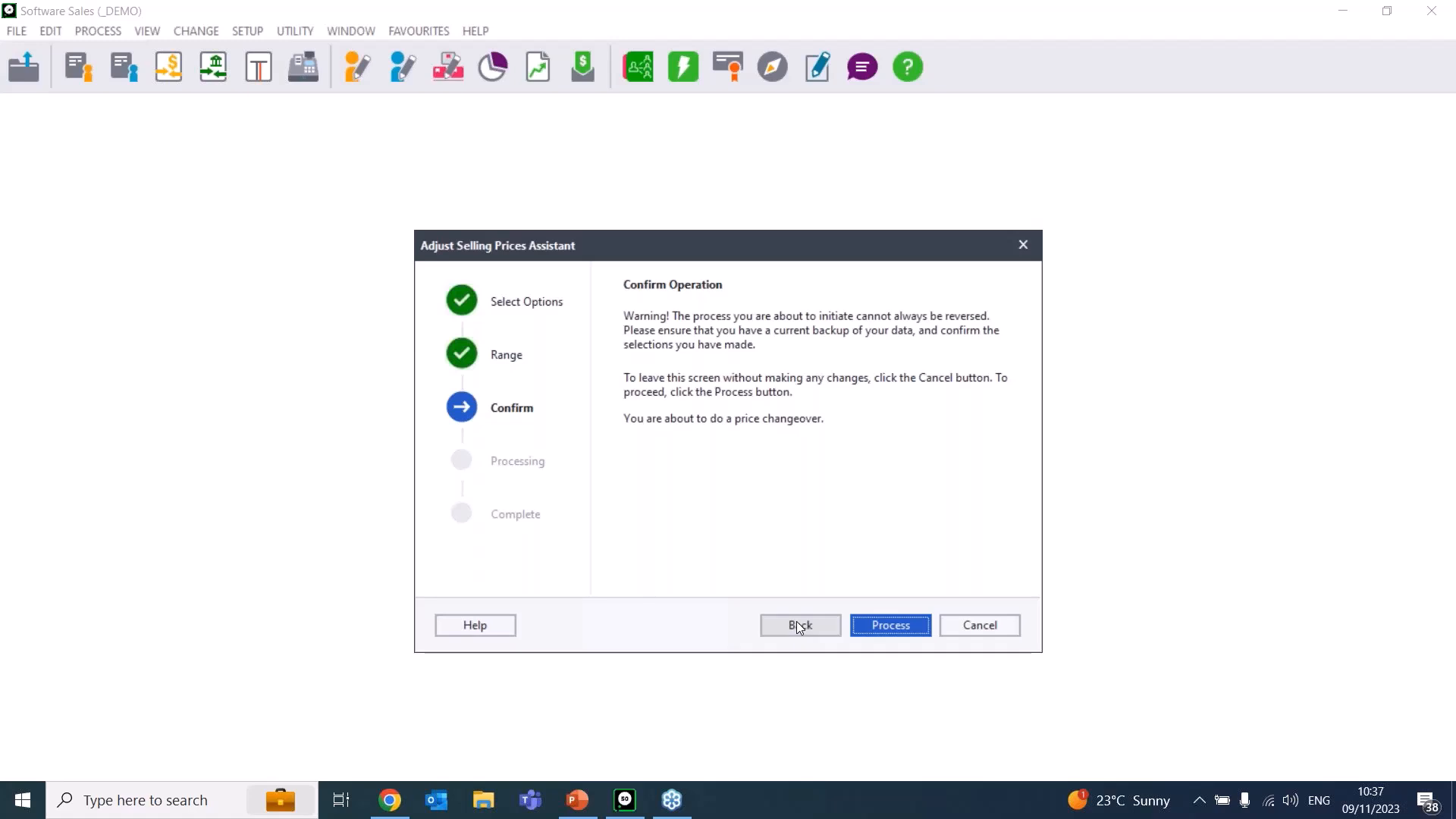
{"action": "left_click", "coordinate": [914, 629]}
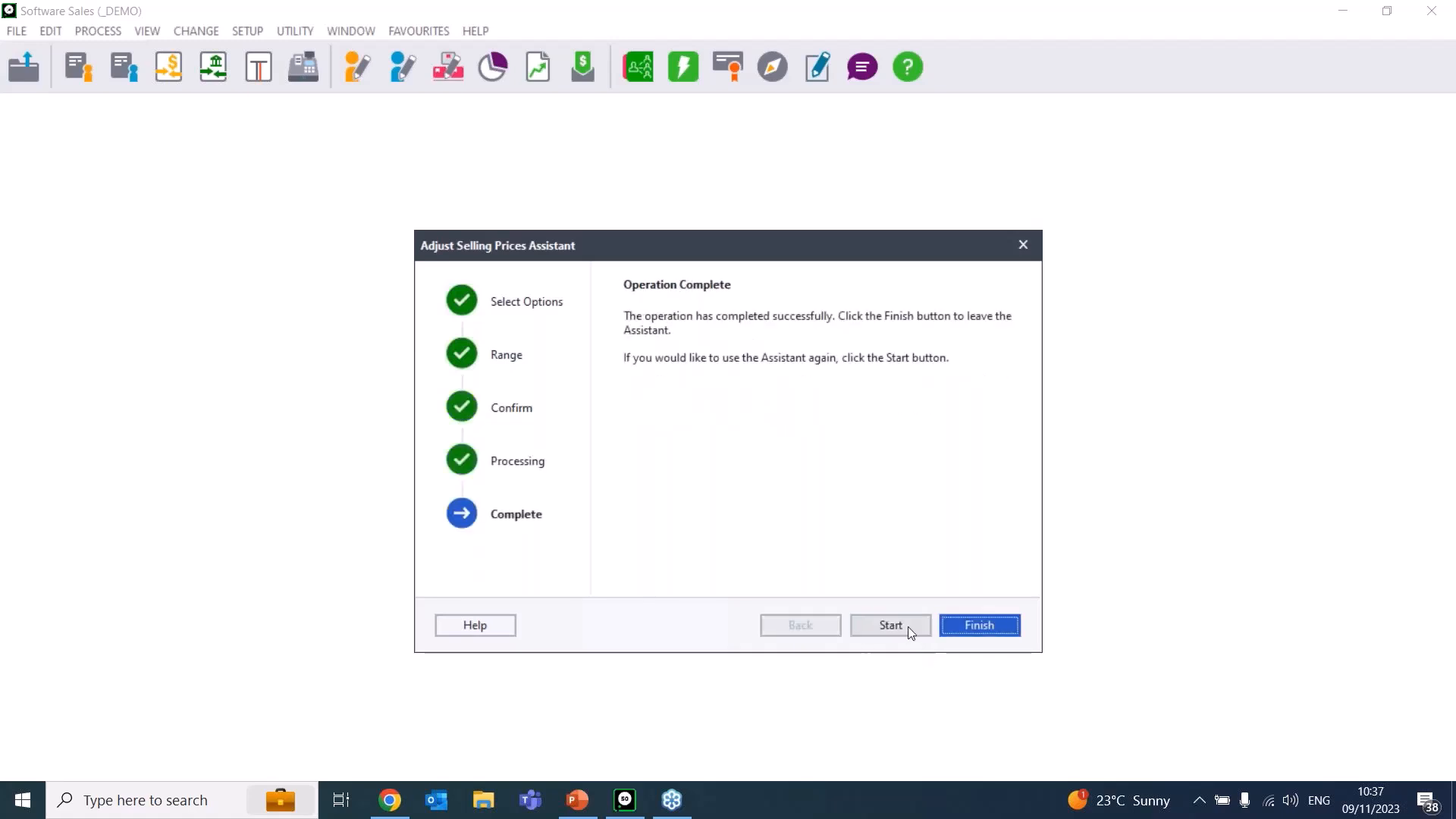
{"action": "left_click", "coordinate": [979, 629]}
{"action": "left_click", "coordinate": [98, 30]}
{"action": "left_click", "coordinate": [50, 30]}
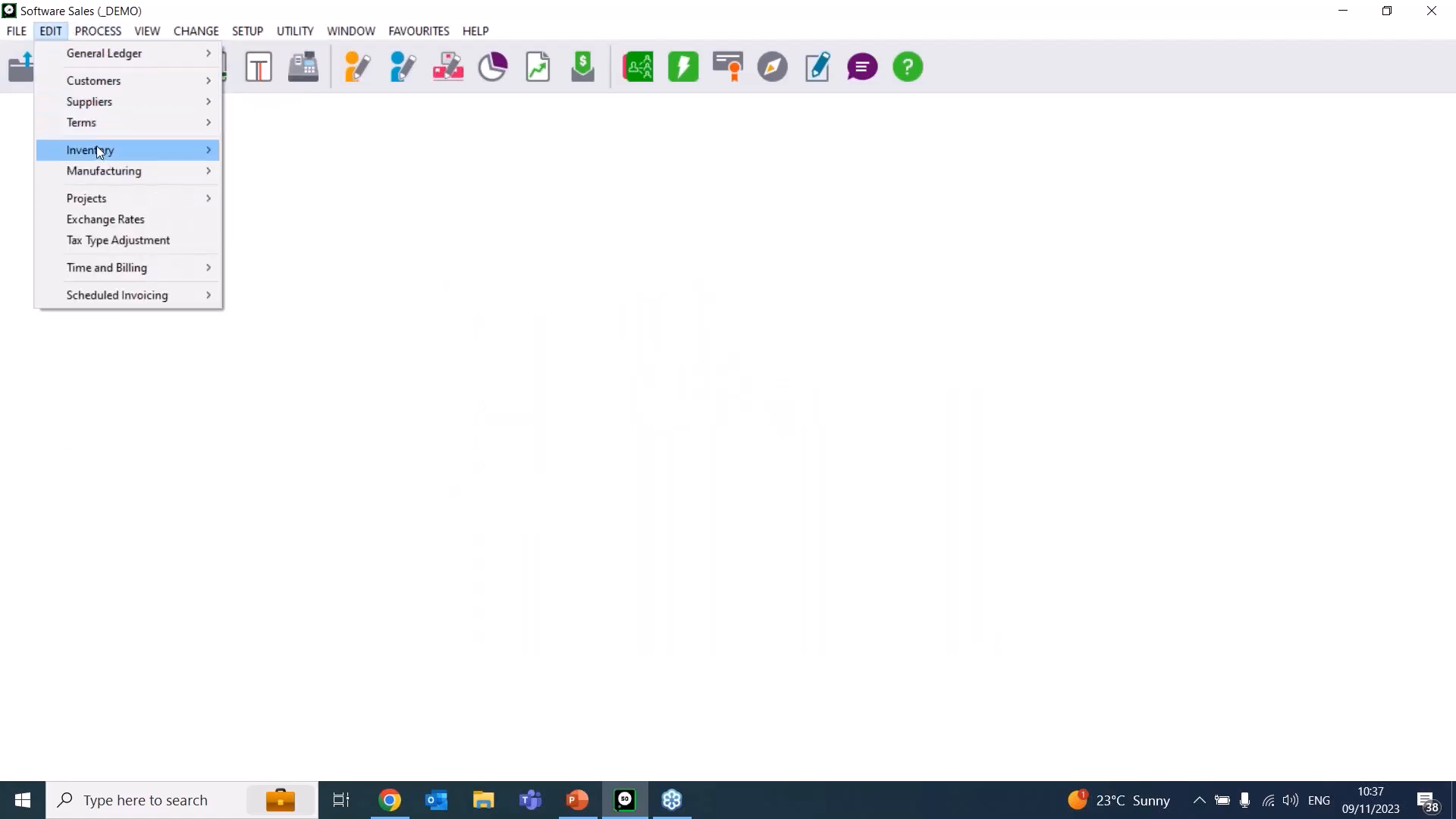
{"action": "mouse_move", "coordinate": [98, 147]}
{"action": "left_click", "coordinate": [276, 191]}
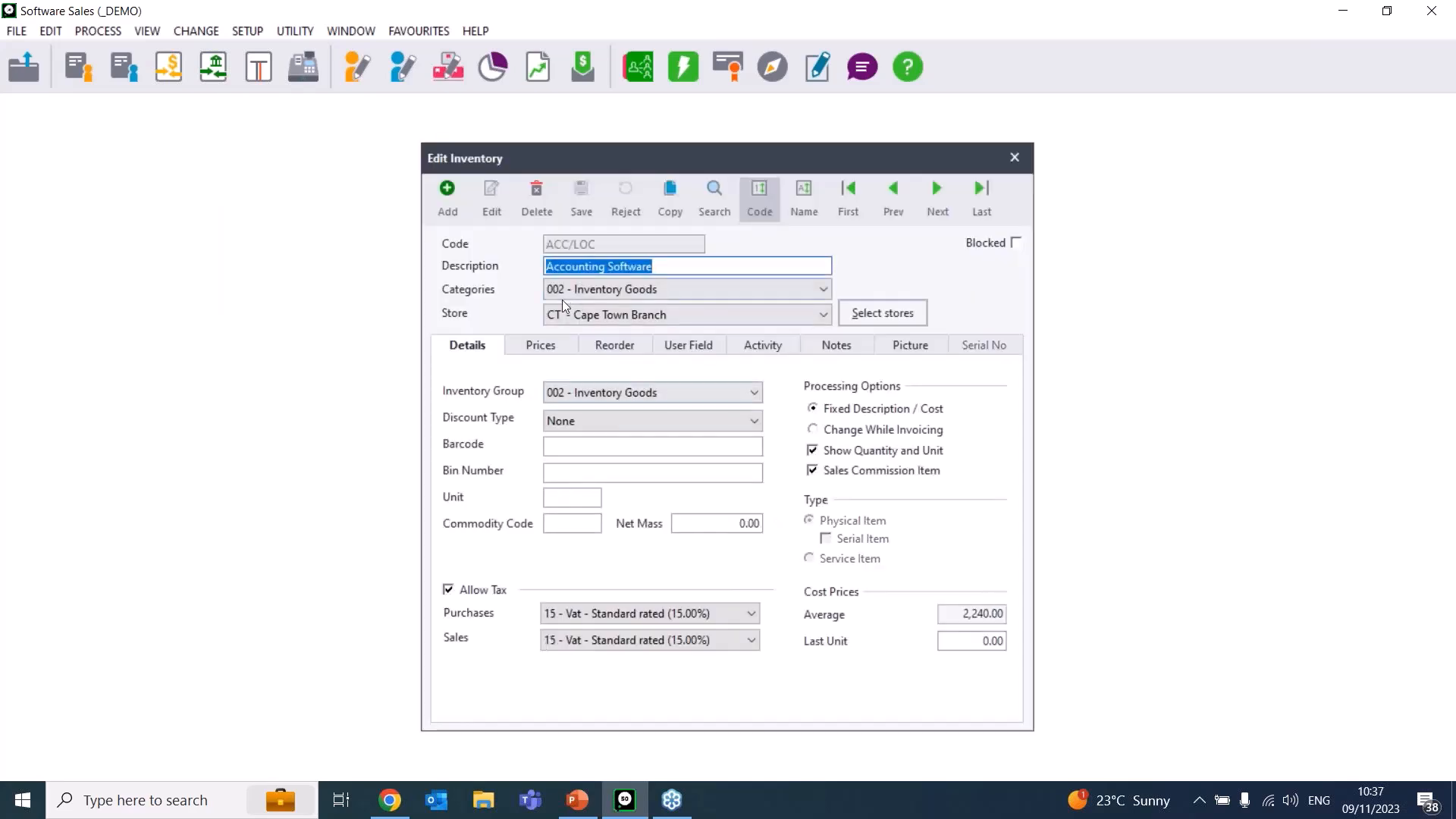
{"action": "left_click", "coordinate": [552, 342]}
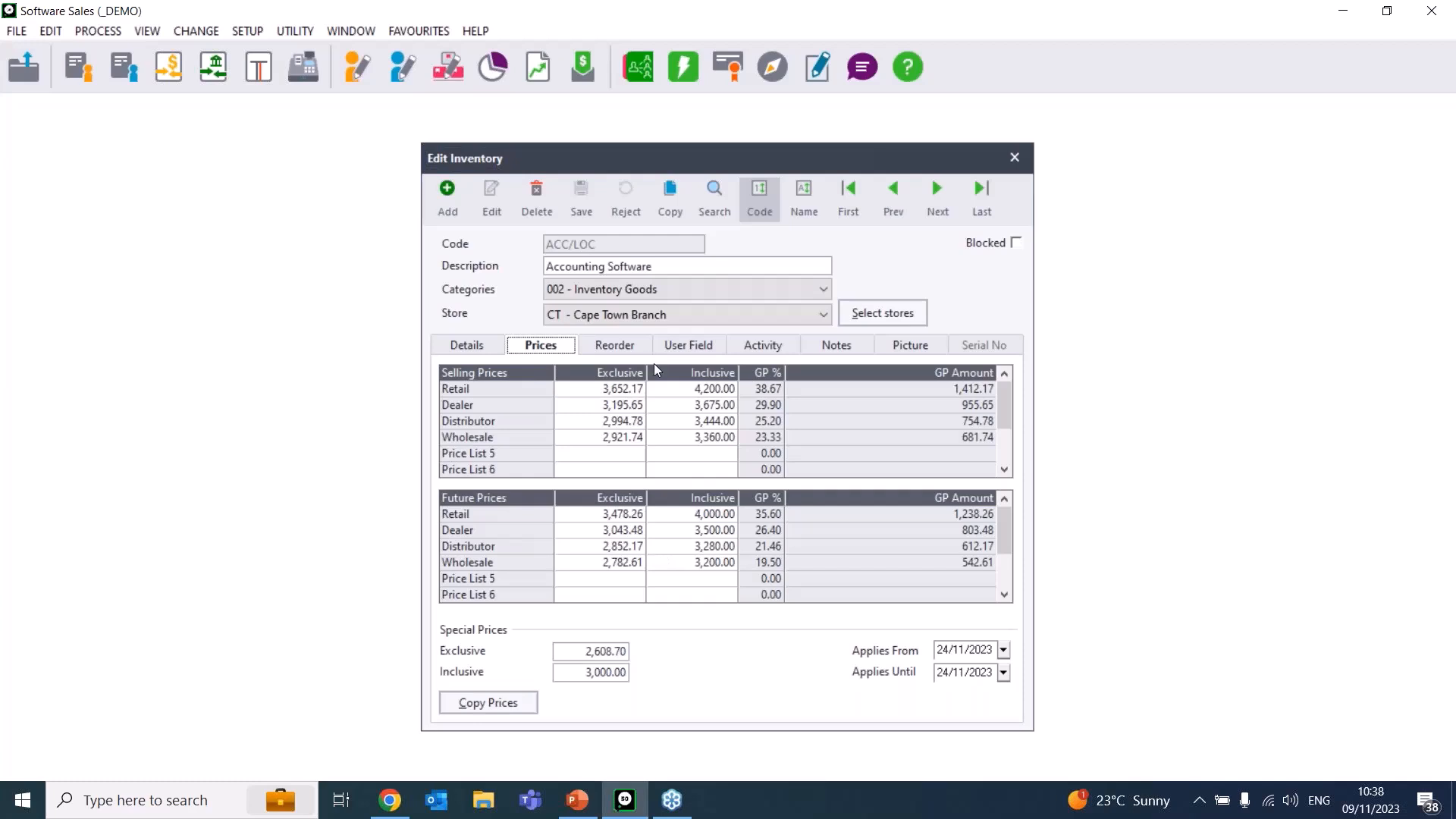
{"action": "left_click", "coordinate": [1016, 159]}
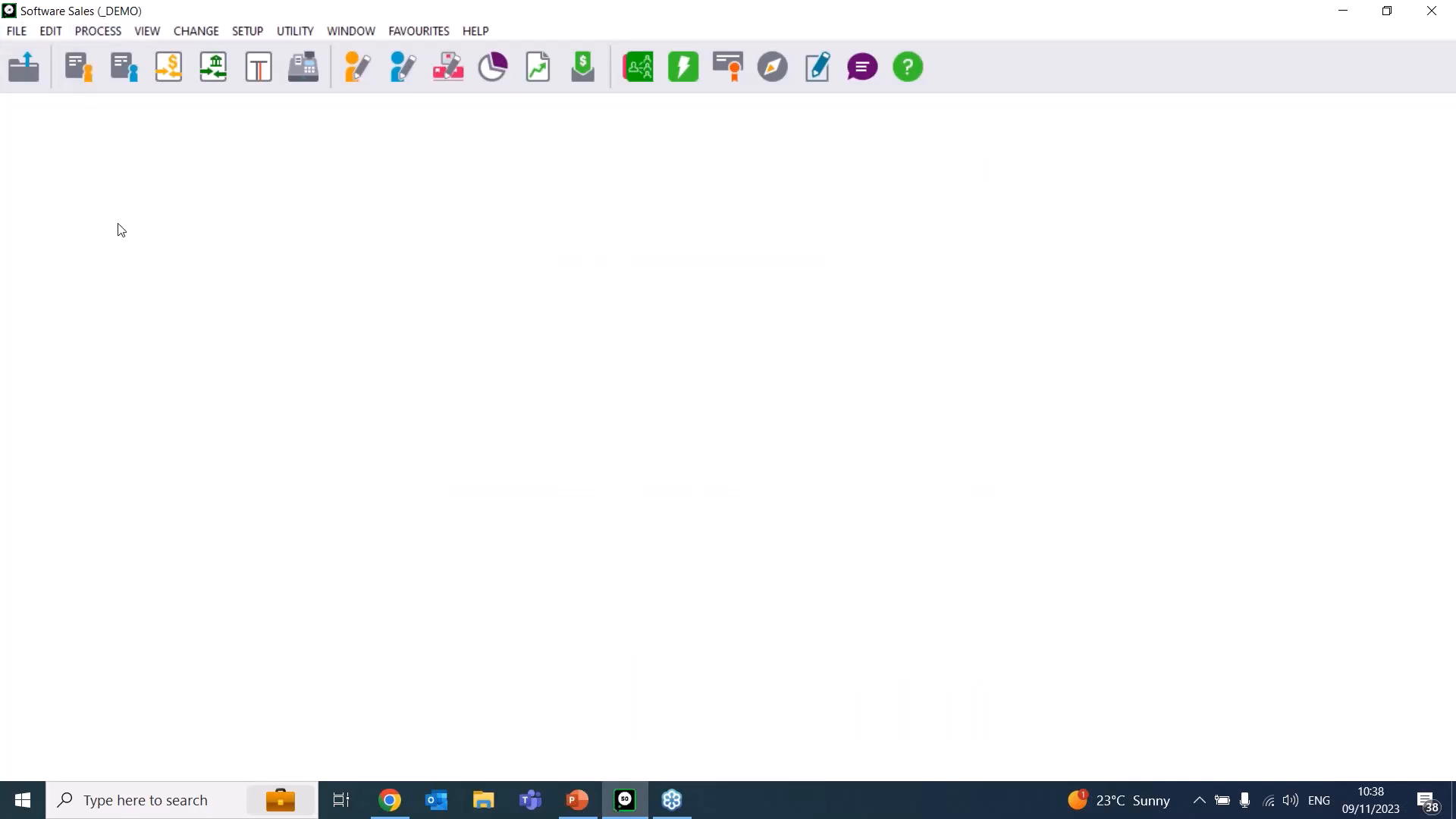
{"action": "left_click", "coordinate": [51, 30]}
{"action": "mouse_move", "coordinate": [120, 151]}
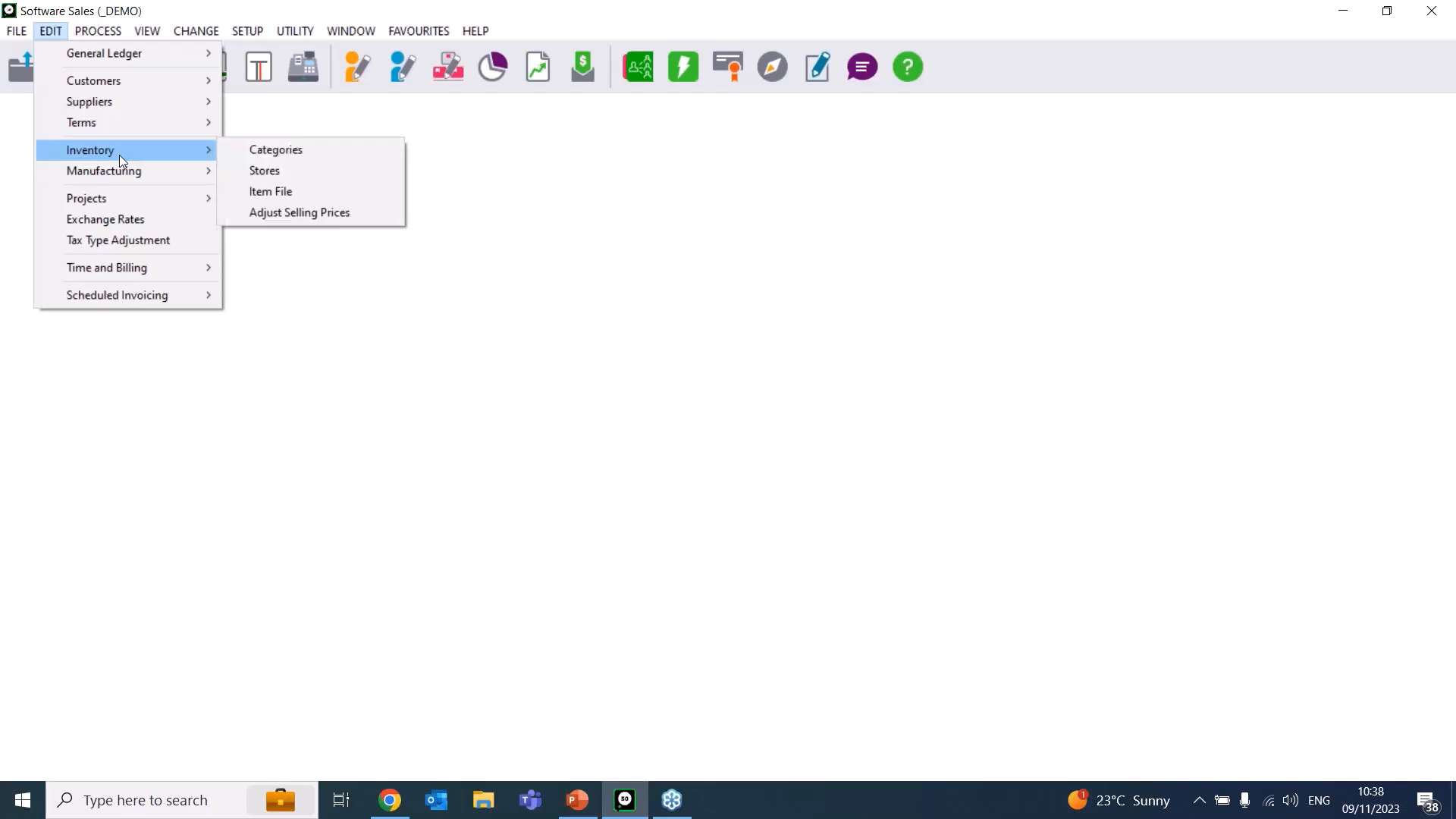
{"action": "left_click", "coordinate": [280, 210]}
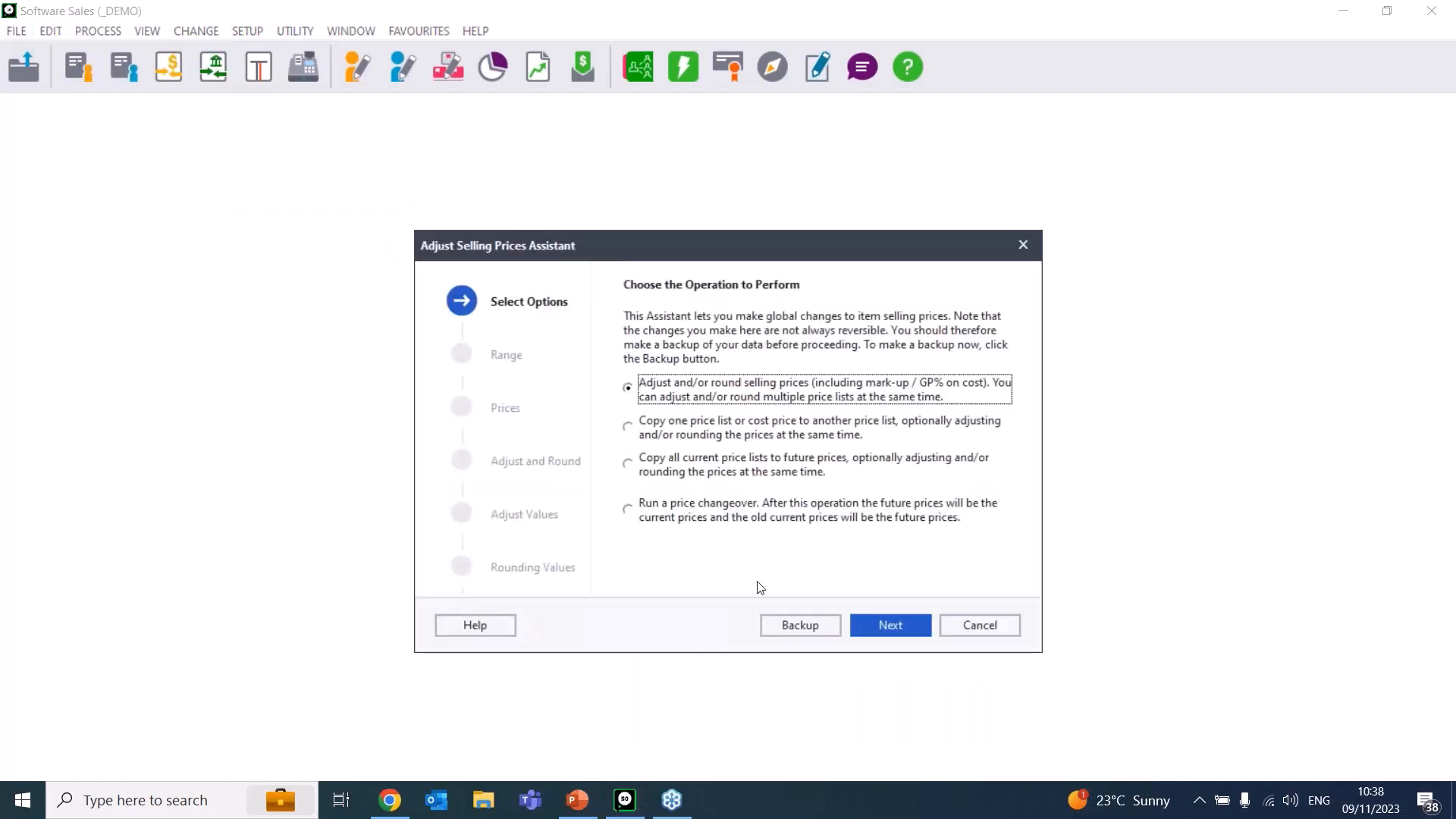
{"action": "left_click", "coordinate": [695, 429]}
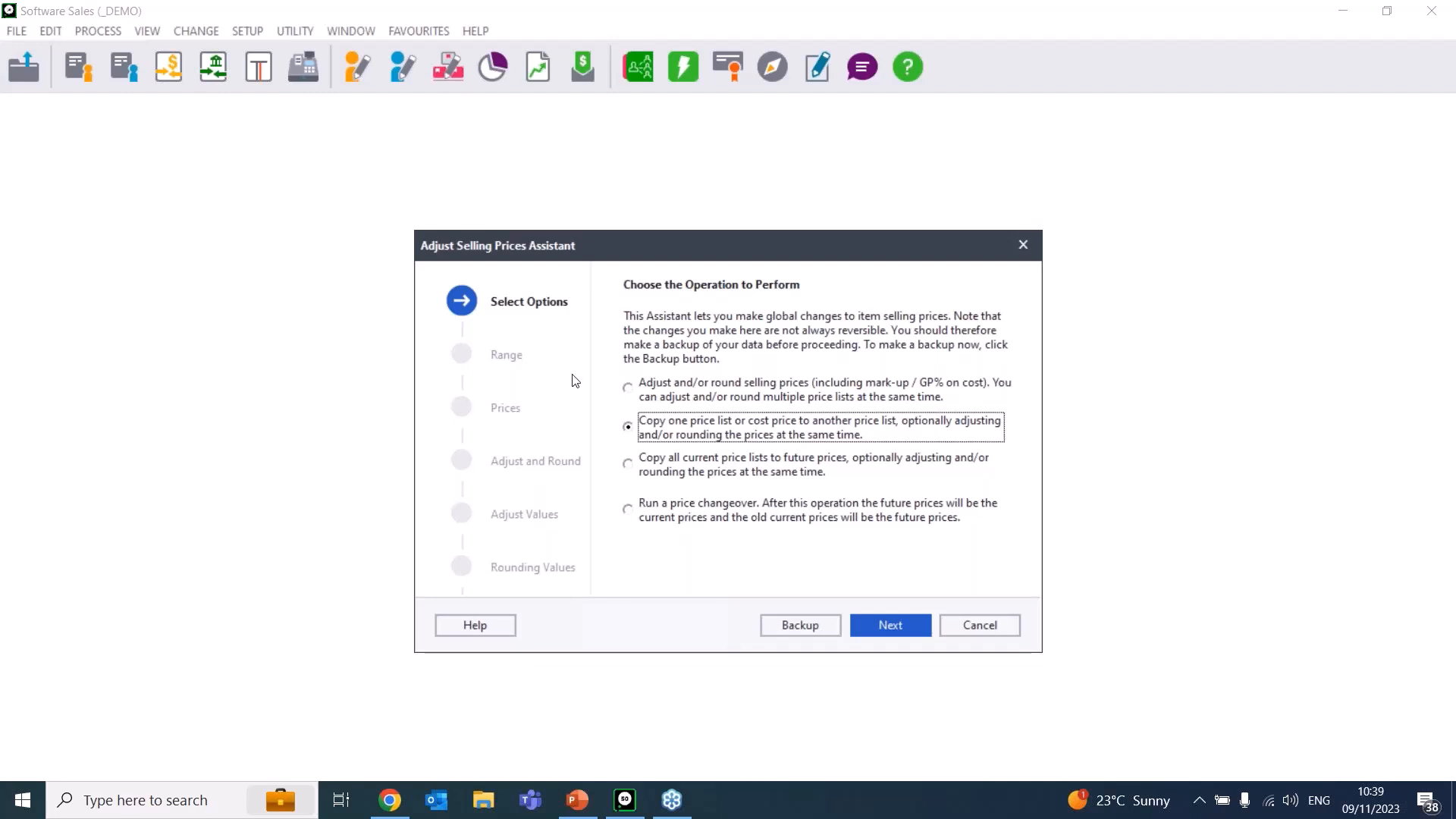
{"action": "left_click", "coordinate": [1011, 634]}
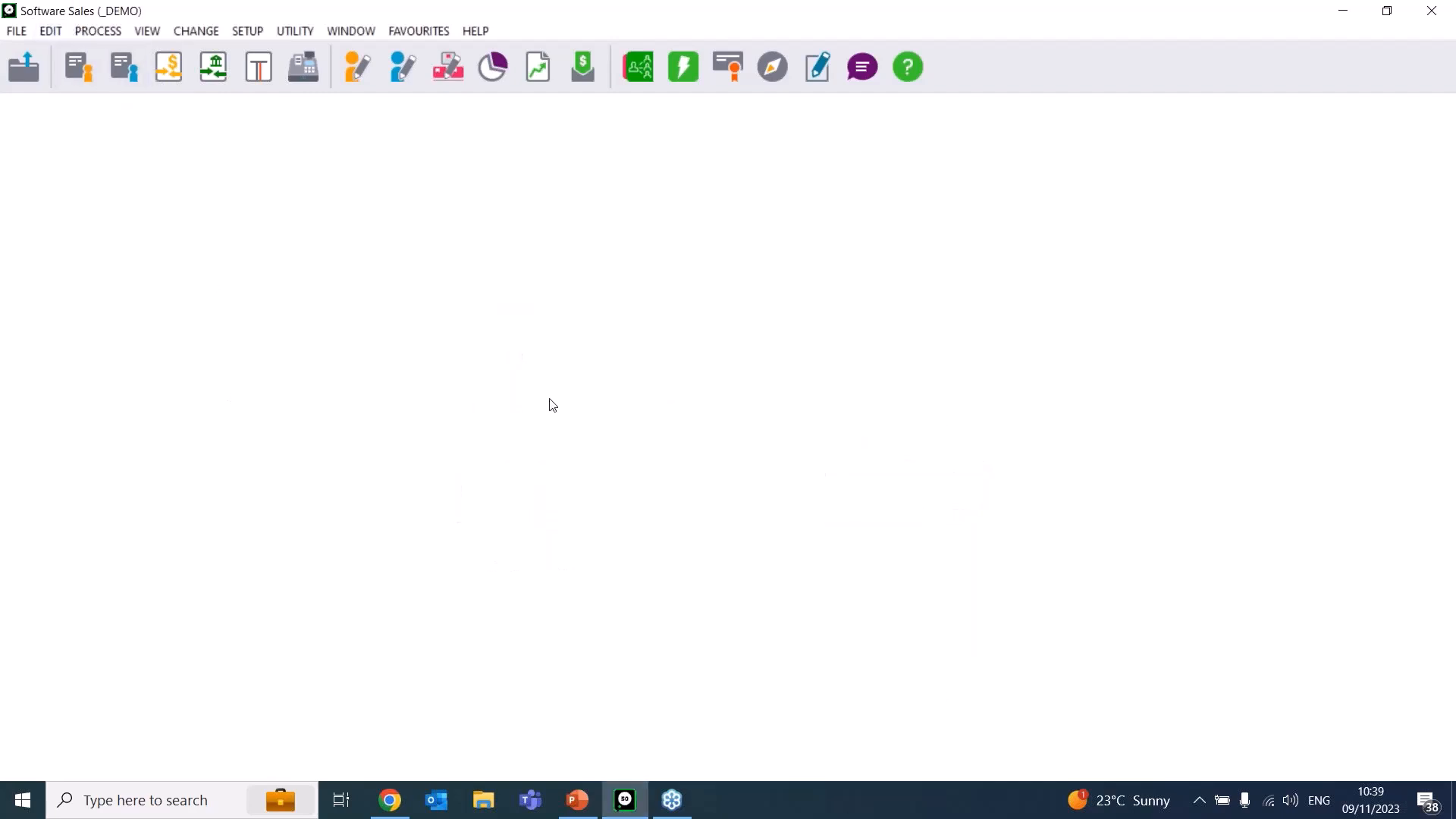
- Open a customer account's terms: monthly 30 Days, interest from 90 Days, Retail price list
{"action": "left_click", "coordinate": [48, 32]}
{"action": "mouse_move", "coordinate": [107, 79]}
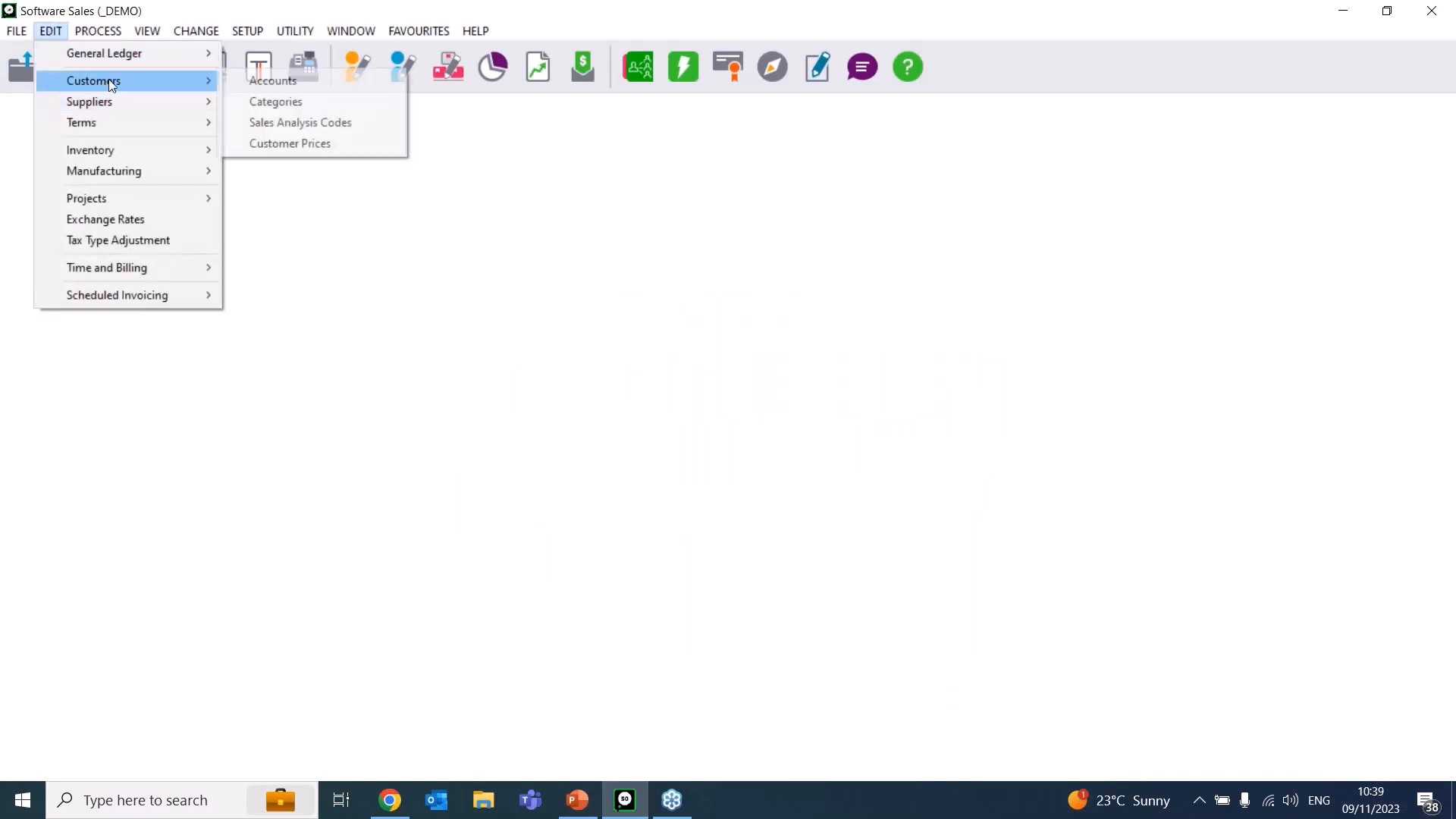
{"action": "left_click", "coordinate": [315, 80]}
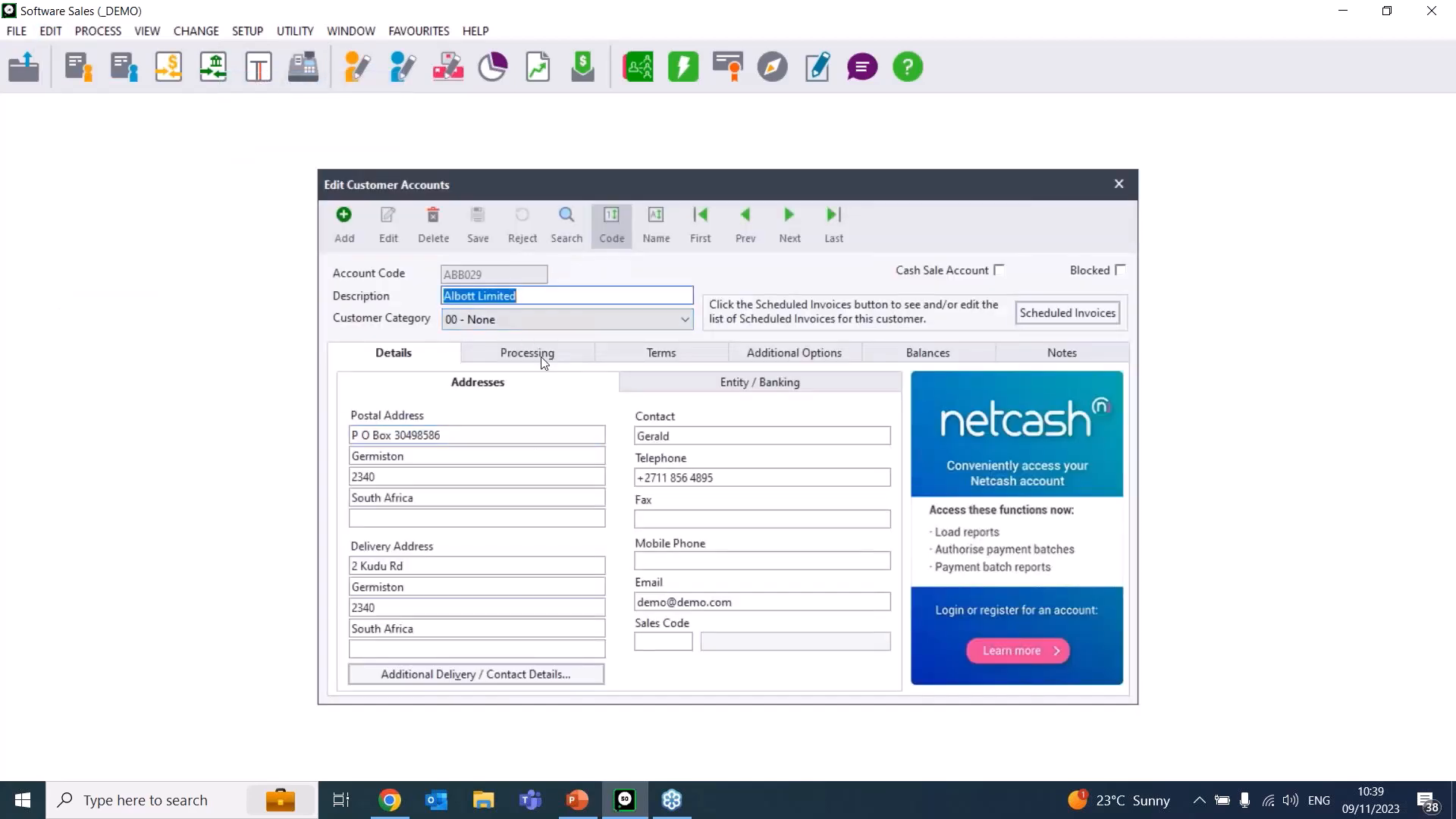
{"action": "left_click", "coordinate": [544, 360]}
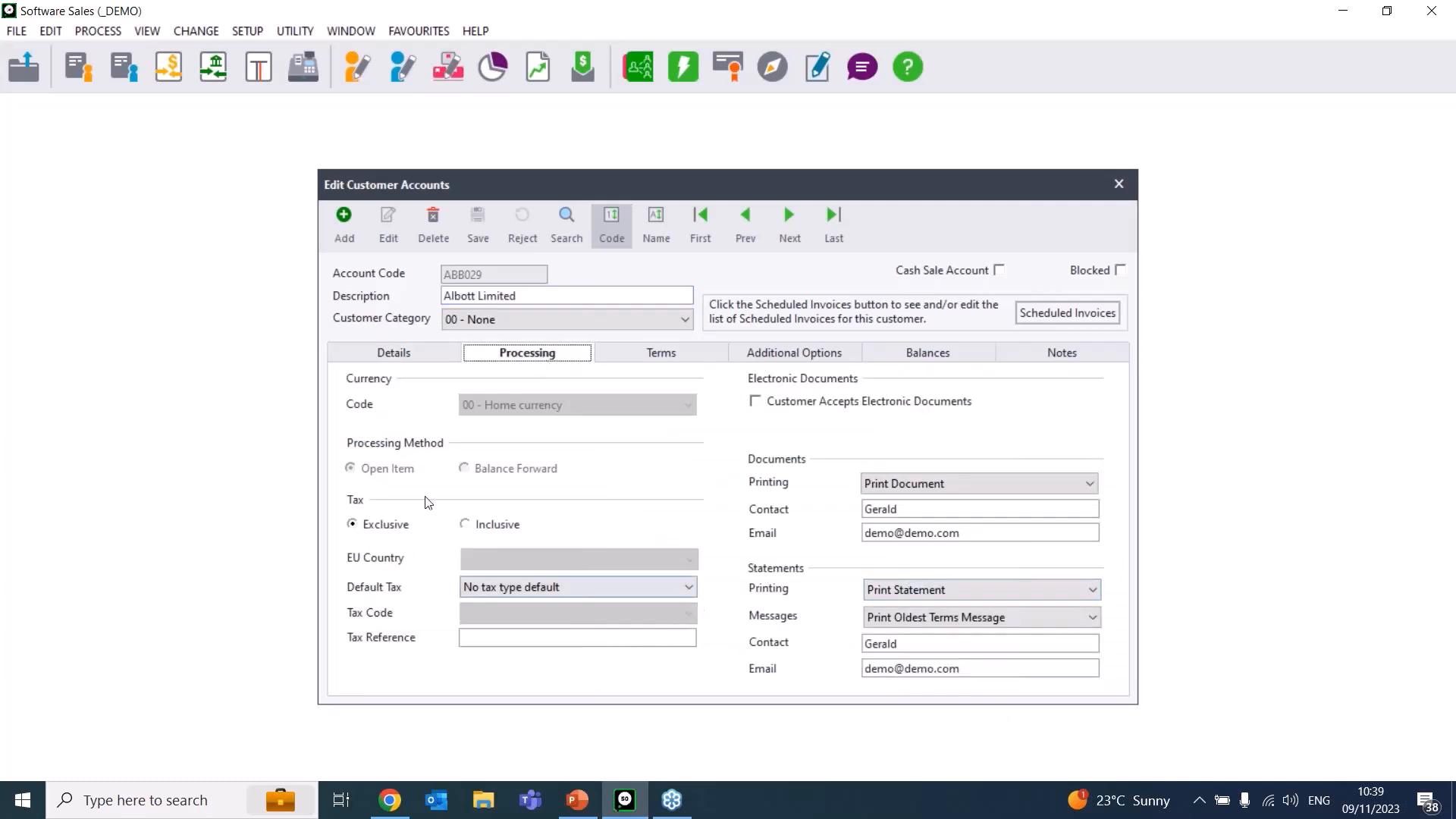
{"action": "left_click", "coordinate": [674, 351]}
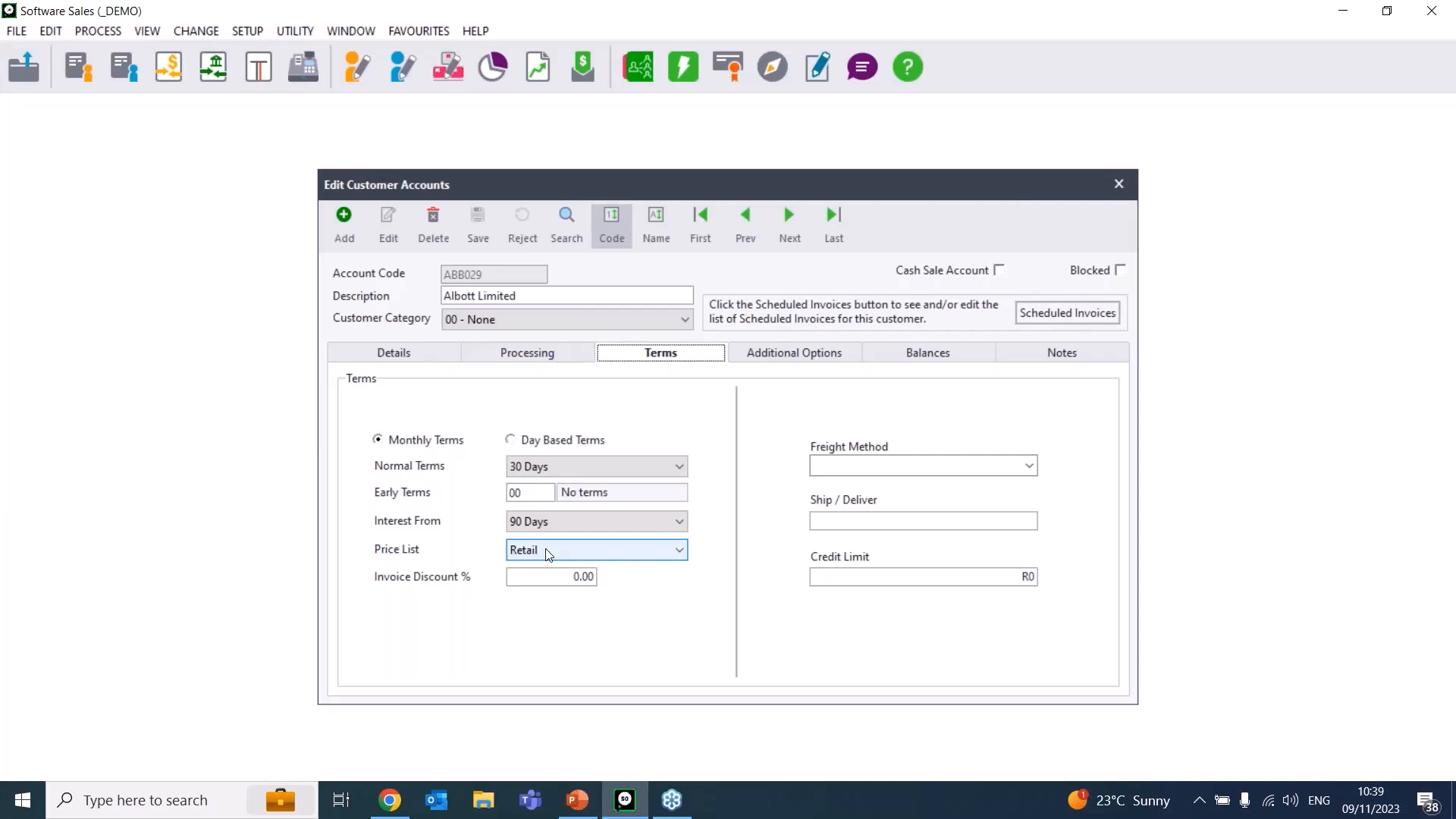
- Keep normal terms at 30 Days and list the early terms: No terms or 2.5% within 5 days
{"action": "left_click", "coordinate": [572, 580]}
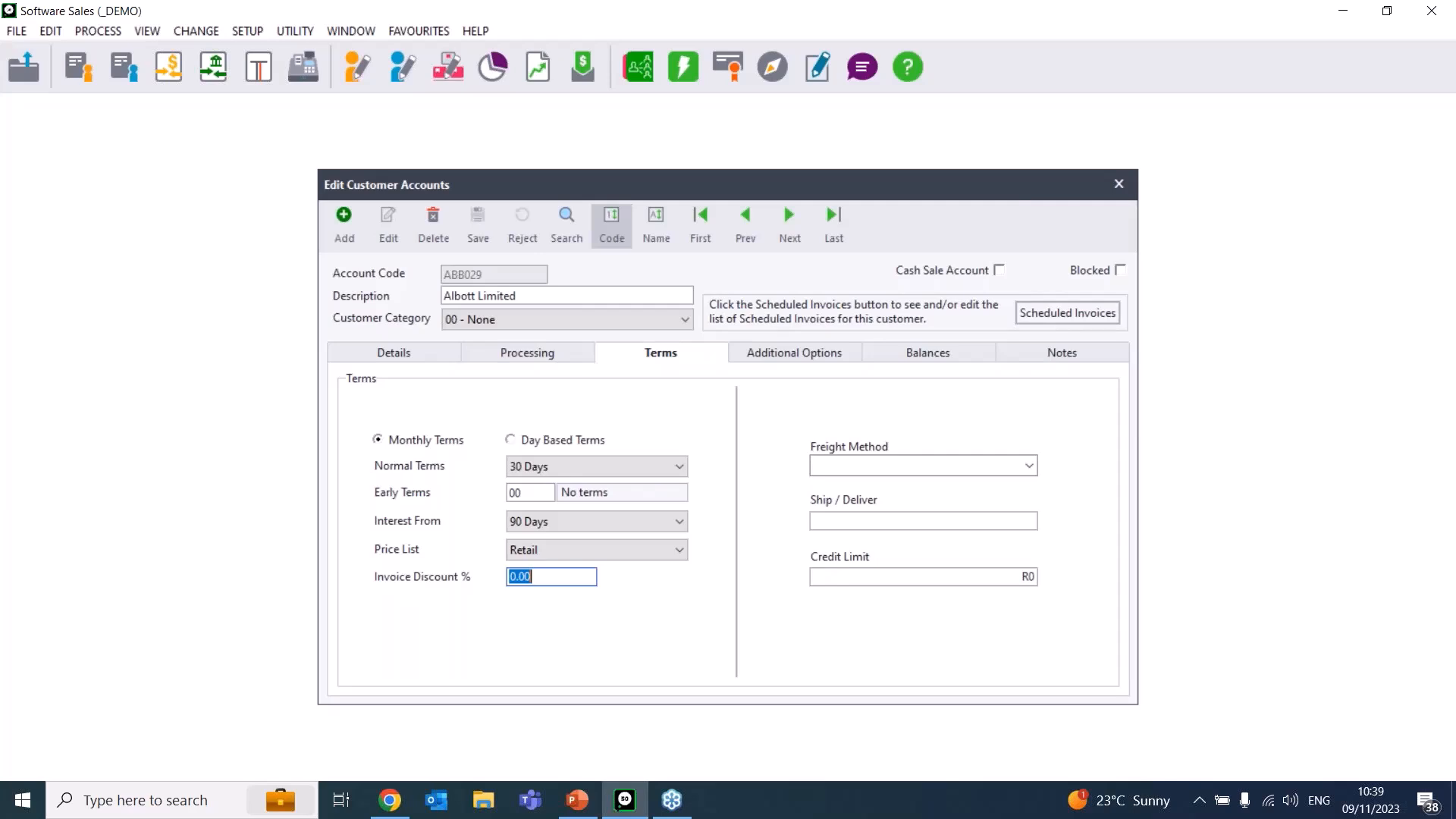
{"action": "left_click", "coordinate": [536, 470]}
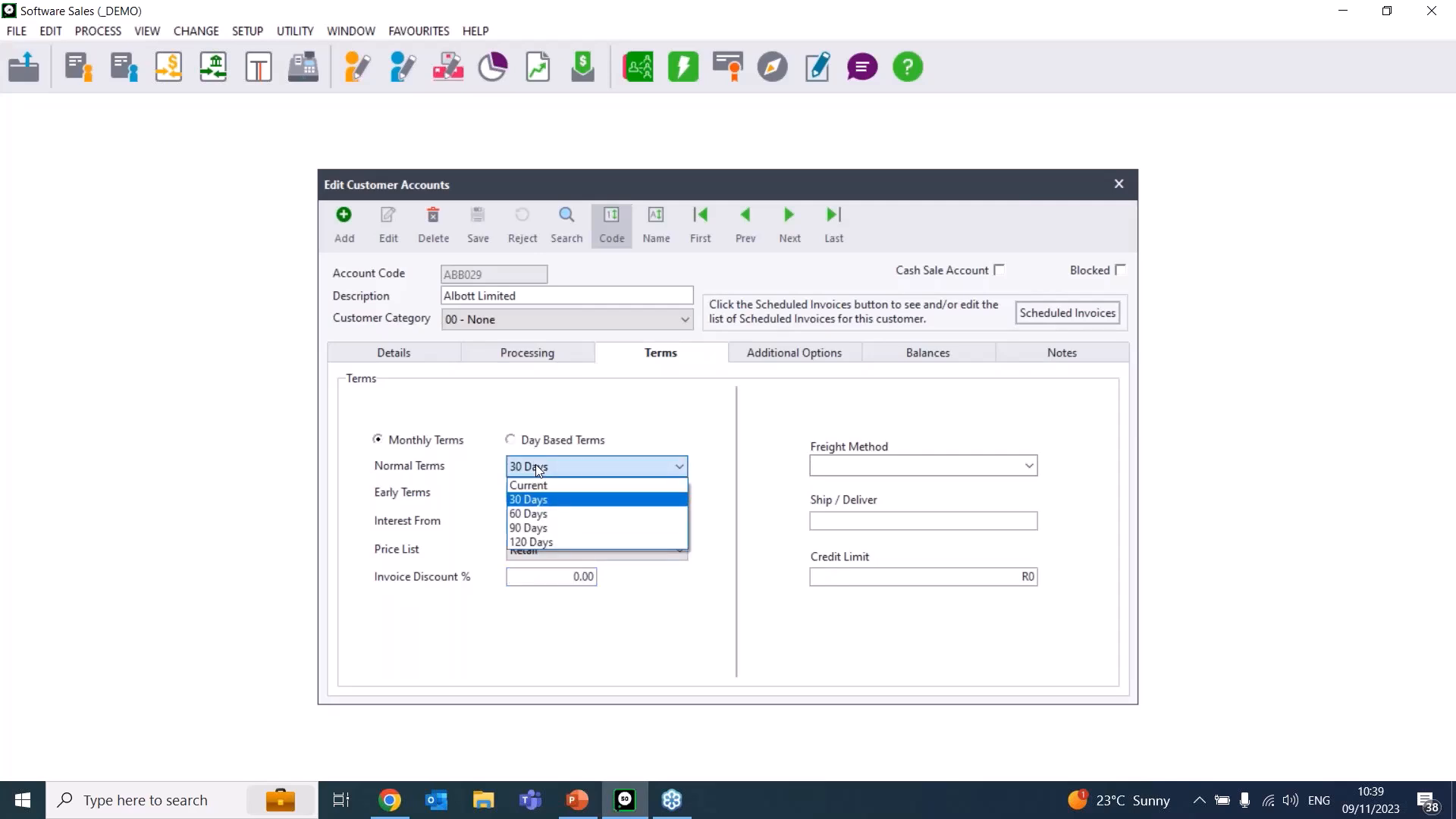
{"action": "left_click", "coordinate": [667, 375]}
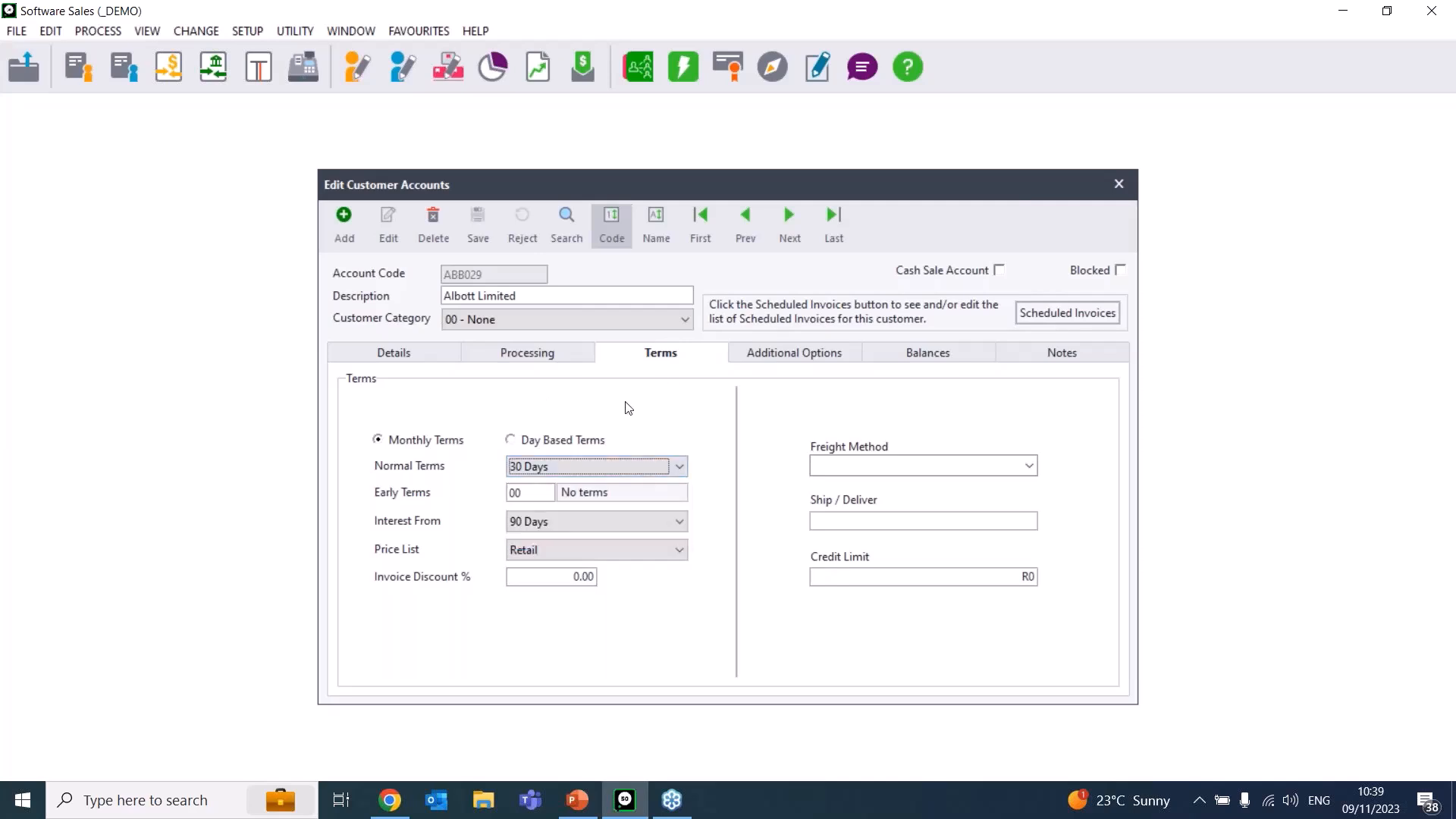
{"action": "left_click", "coordinate": [535, 495]}
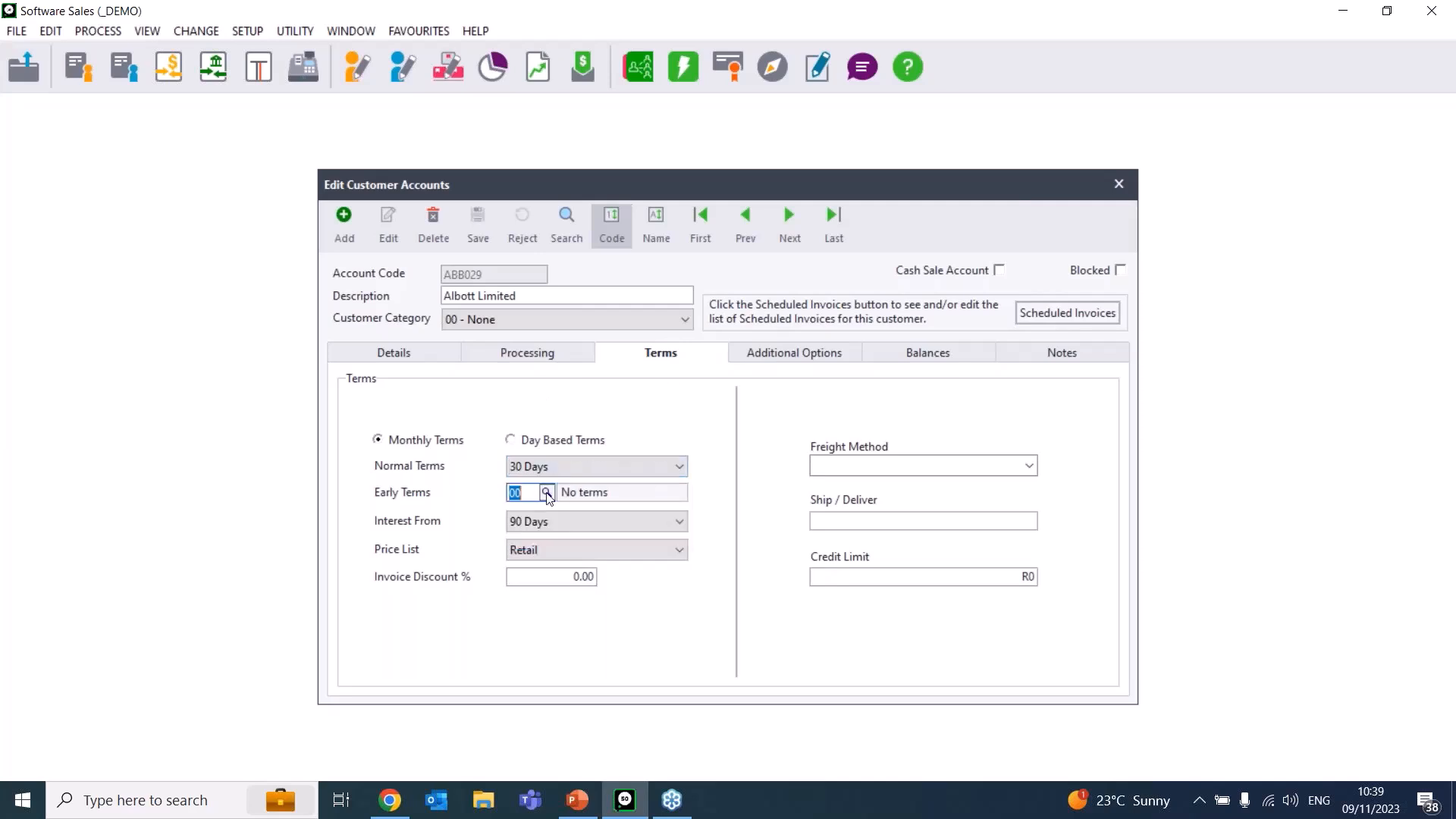
{"action": "left_click", "coordinate": [546, 493]}
{"action": "left_click", "coordinate": [468, 381]}
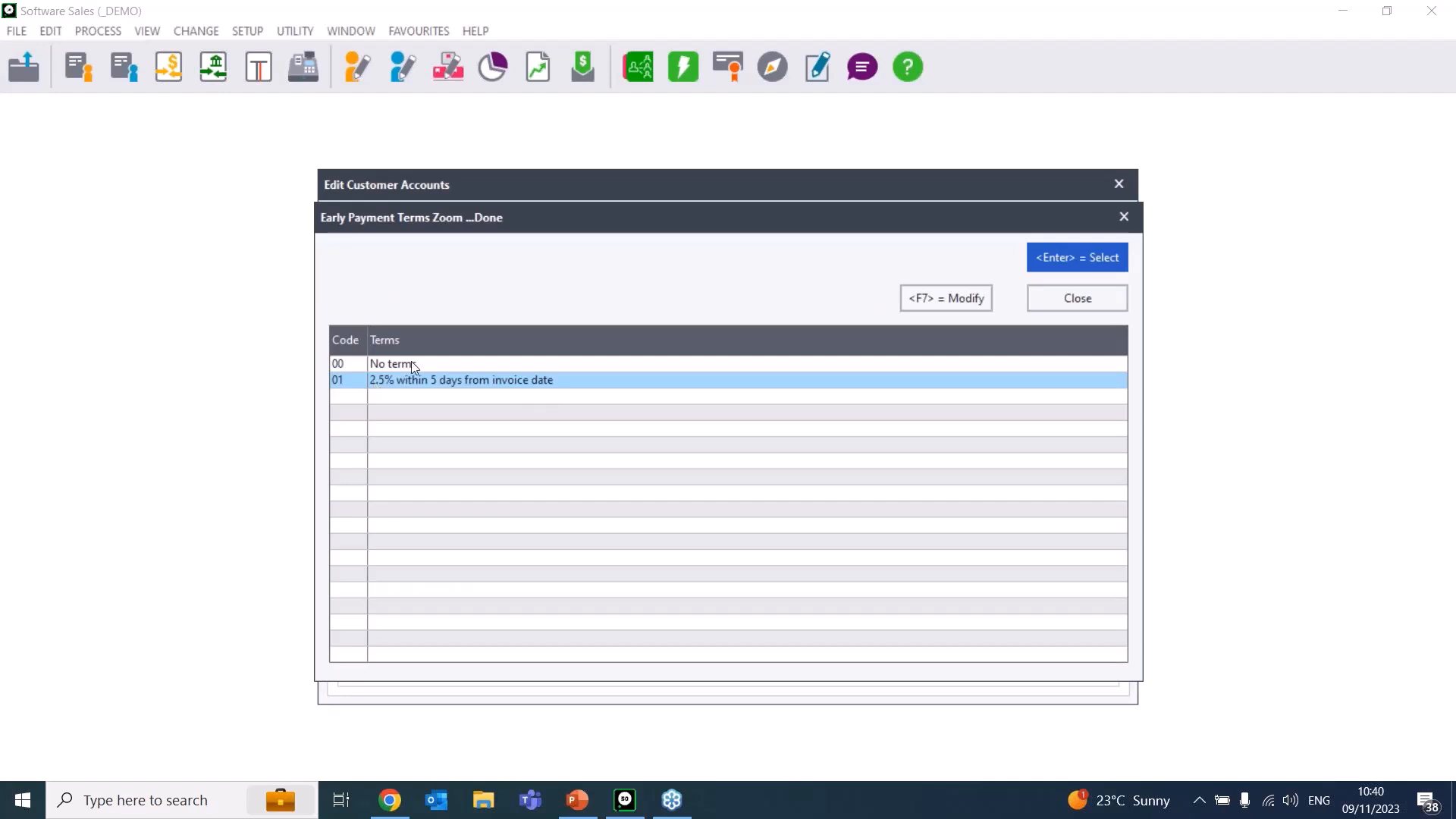
- Leave early terms unchanged and set the customer's invoice discount to 1.50%
{"action": "left_click", "coordinate": [1069, 300]}
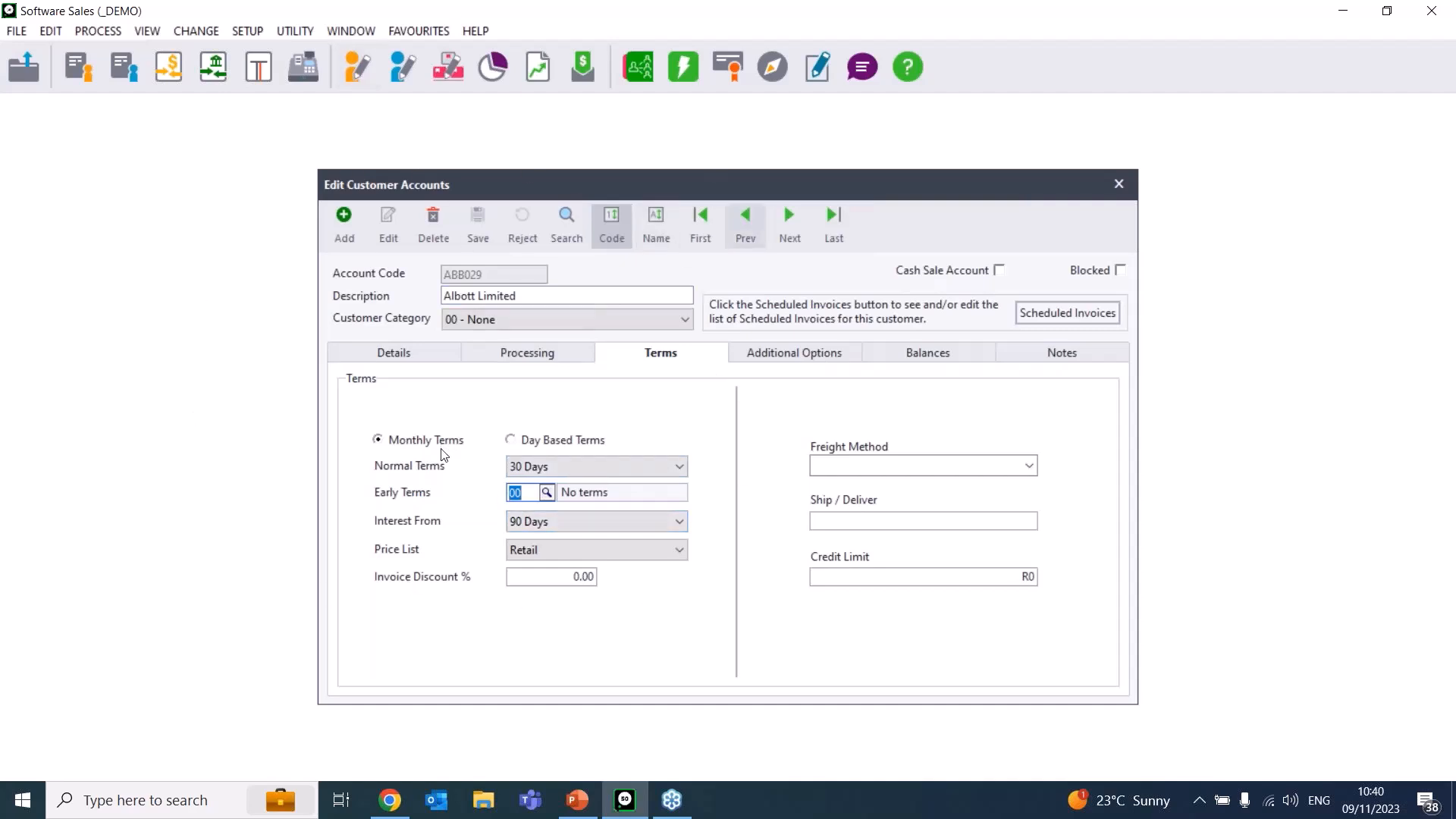
{"action": "left_click", "coordinate": [589, 578]}
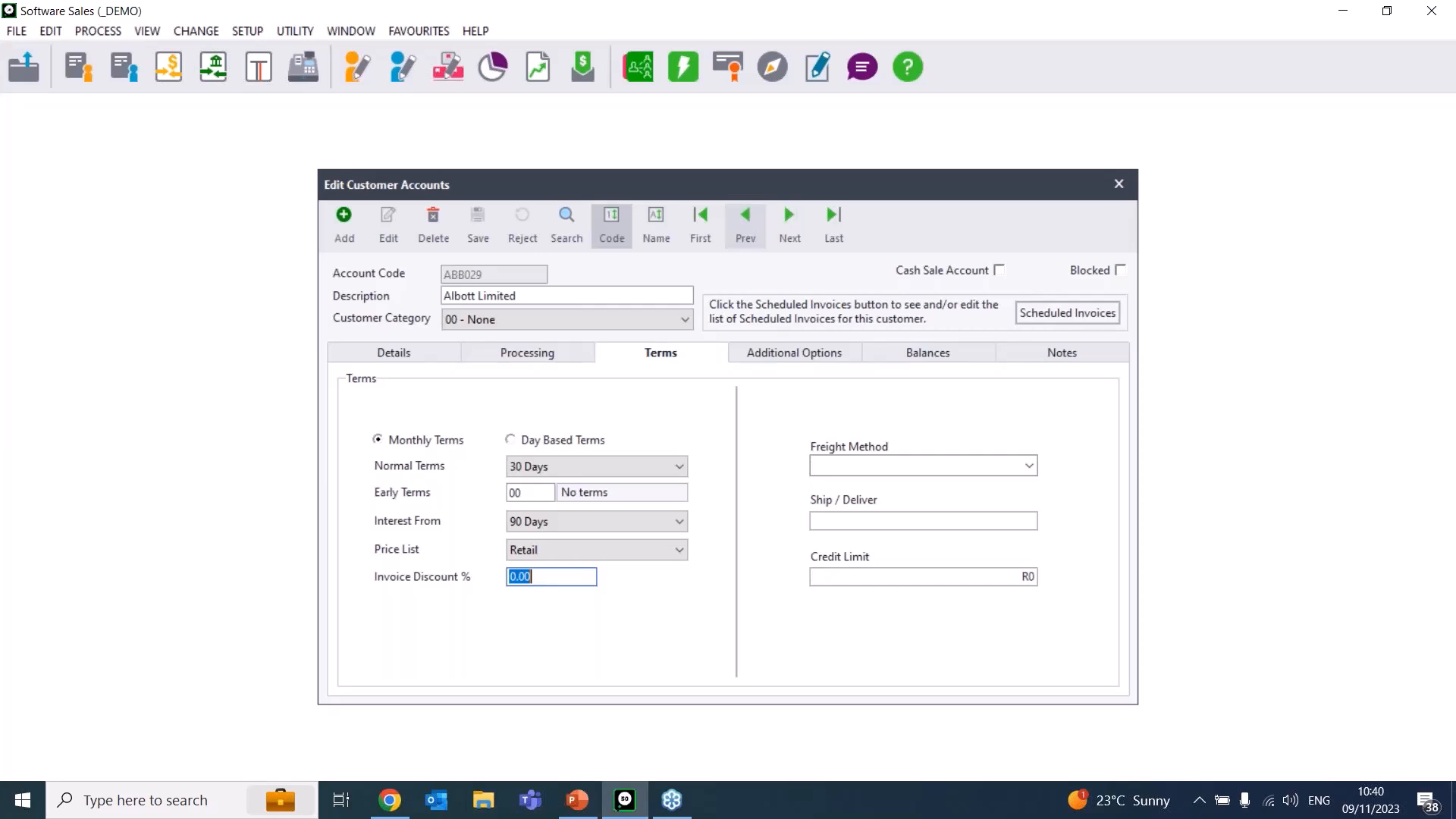
{"action": "type", "text": "1"}
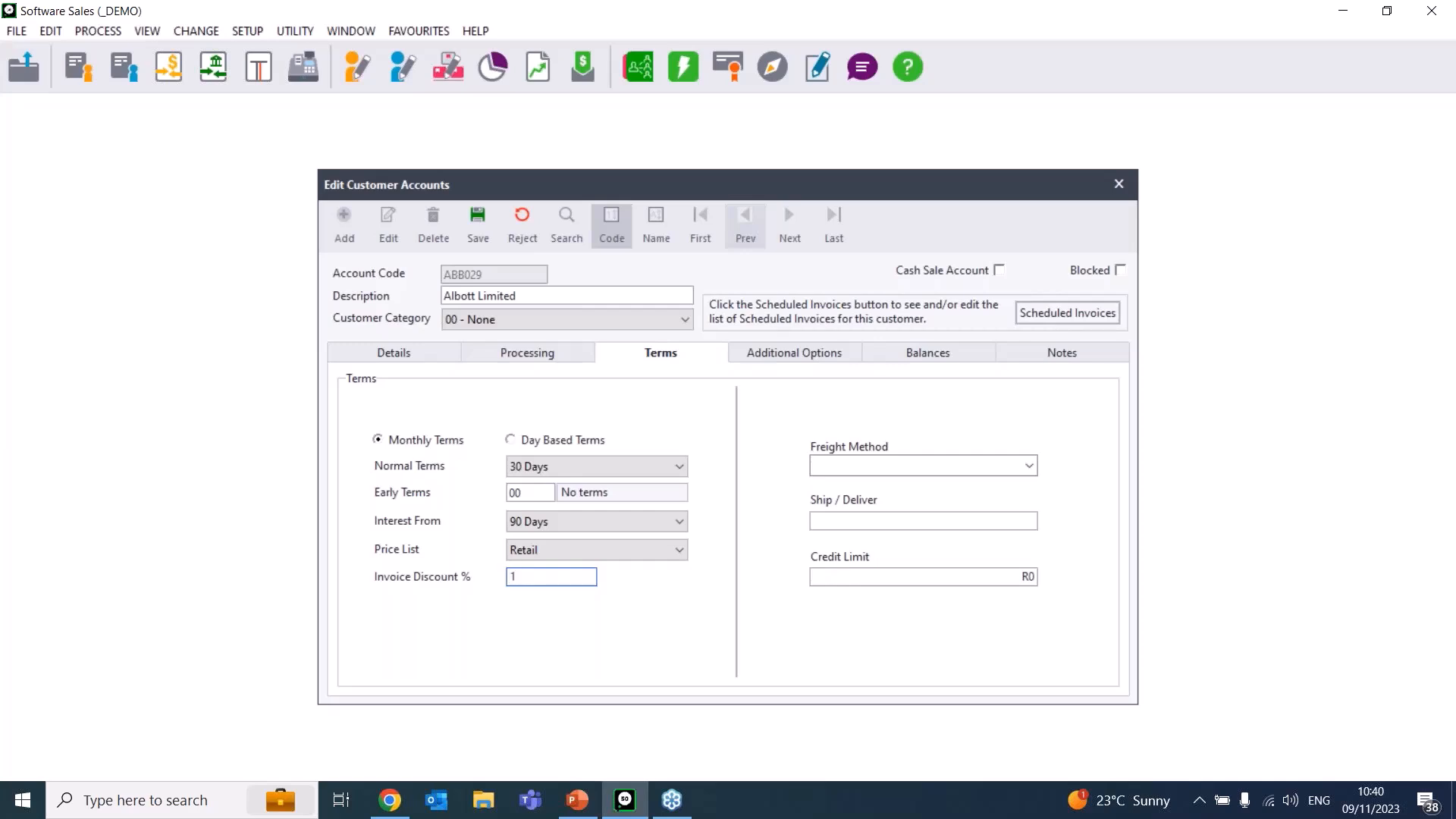
{"action": "type", "text": ".5"}
{"action": "key", "text": "Tab"}
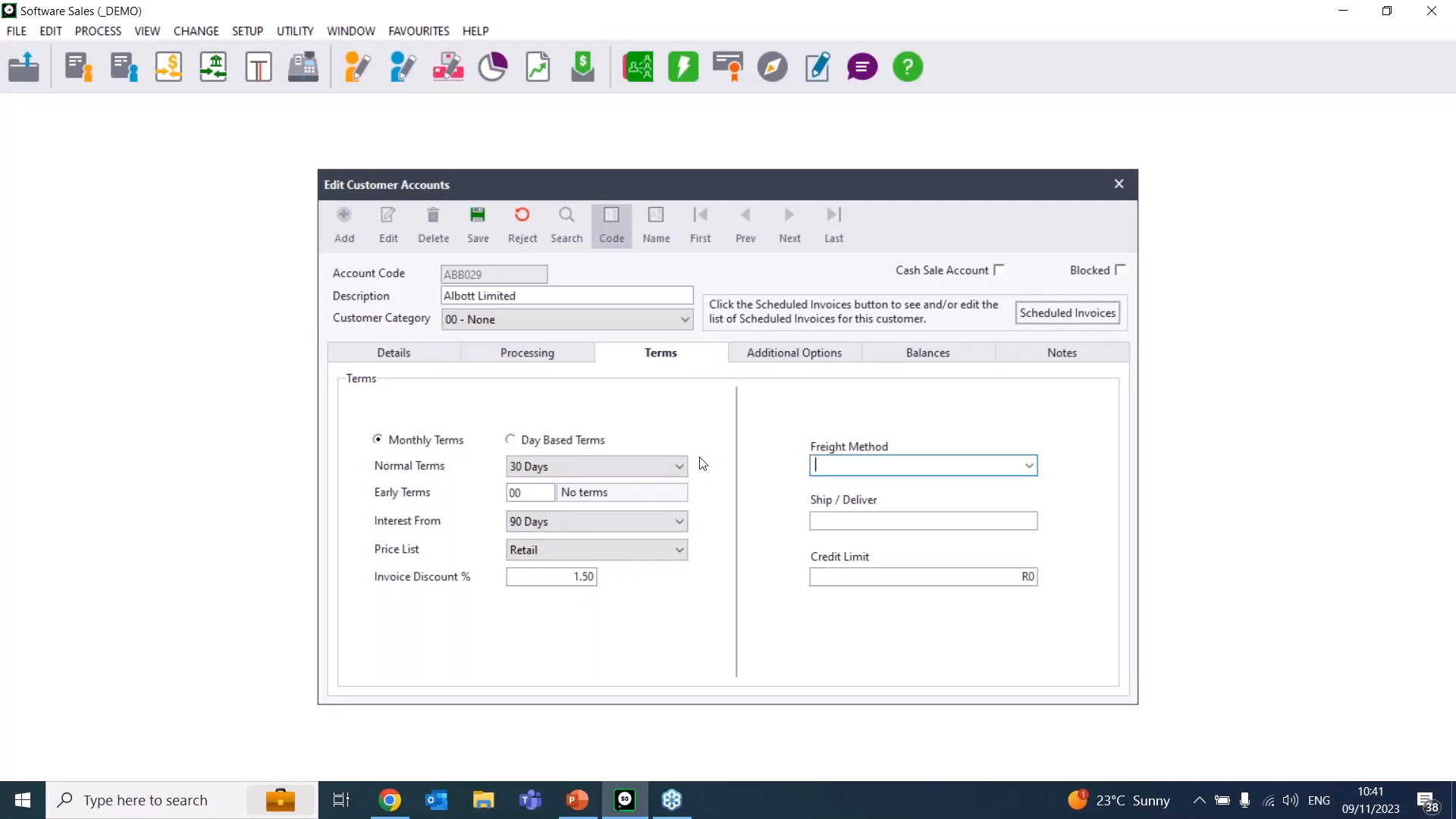
- Reset the invoice discount to 0 and confirm the price list stays Retail
{"action": "left_click", "coordinate": [576, 575]}
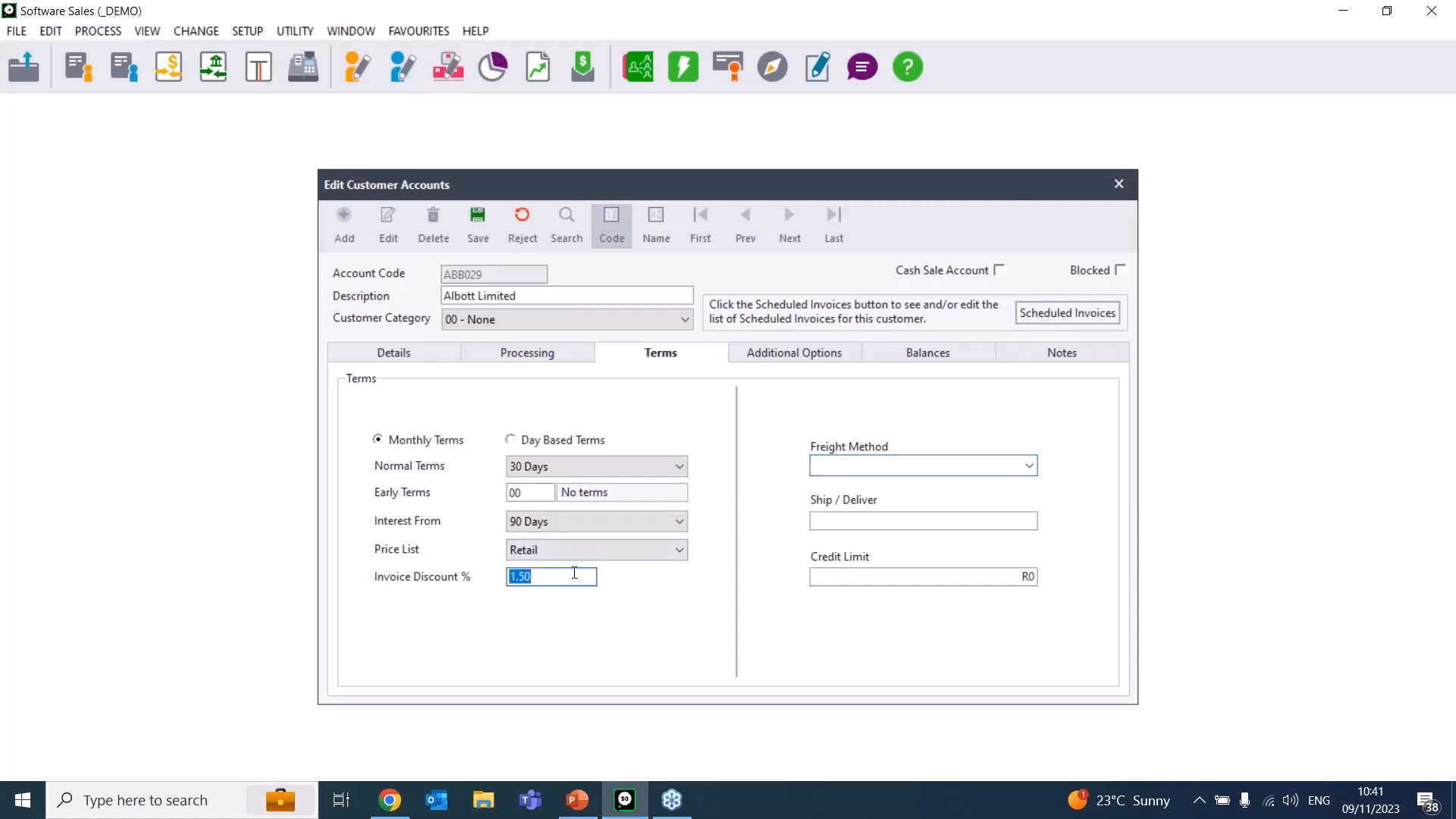
{"action": "type", "text": "0"}
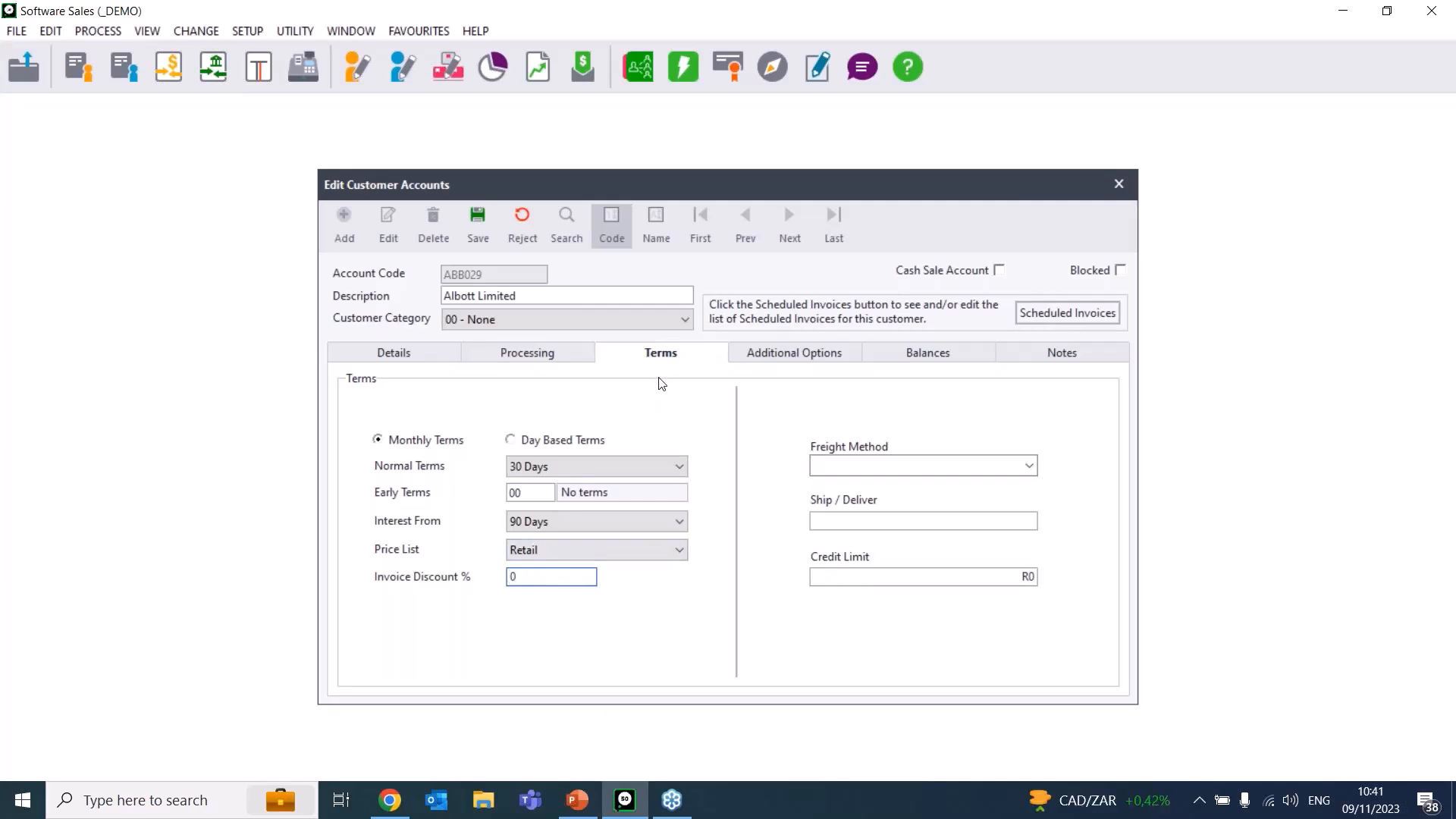
{"action": "left_click", "coordinate": [586, 551]}
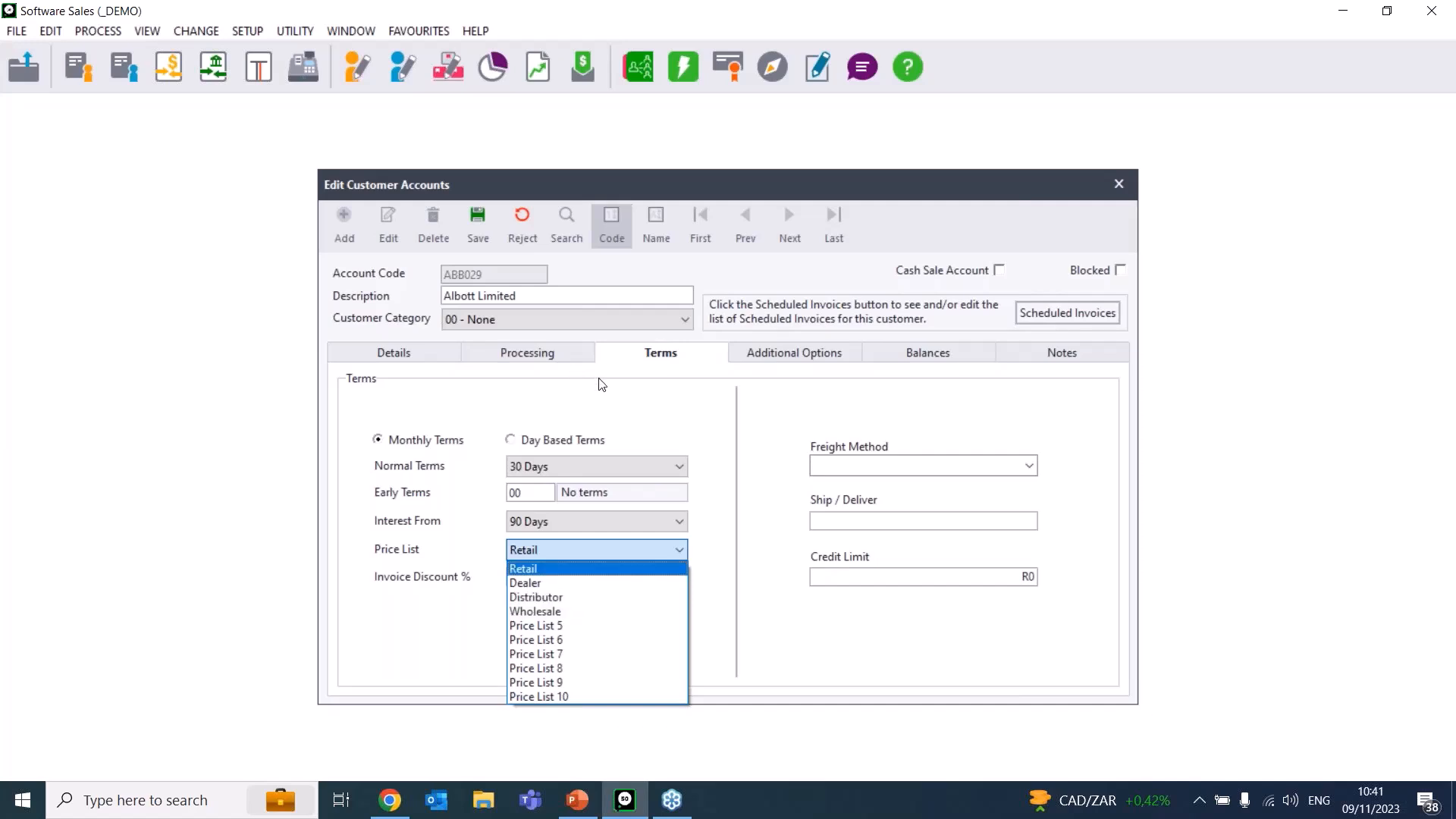
{"action": "left_click", "coordinate": [639, 408]}
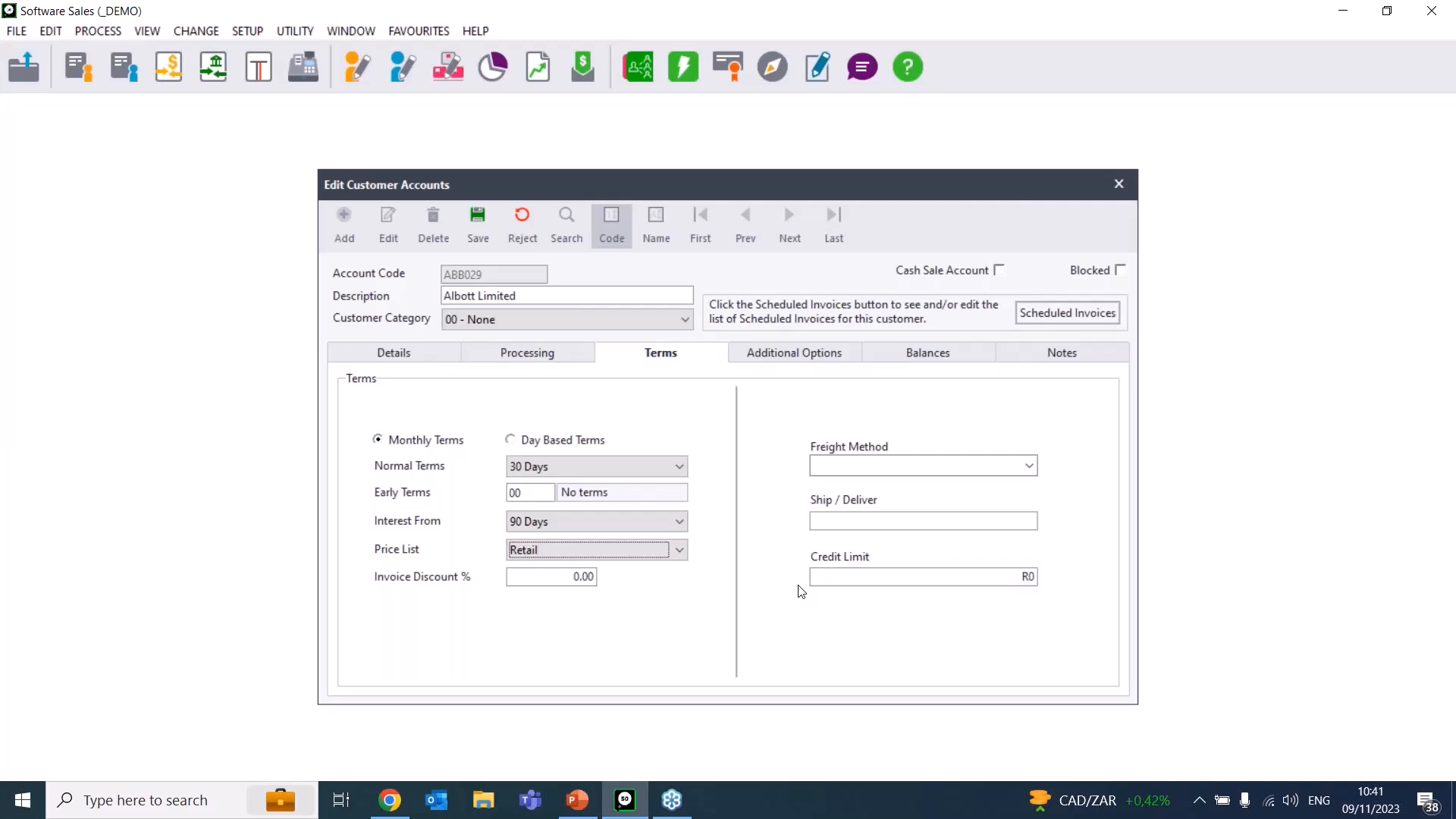
- Reject the unsaved customer changes, close the accounts window and return to the slide show
{"action": "left_click_drag", "start_coordinate": [930, 185], "coordinate": [676, 153]}
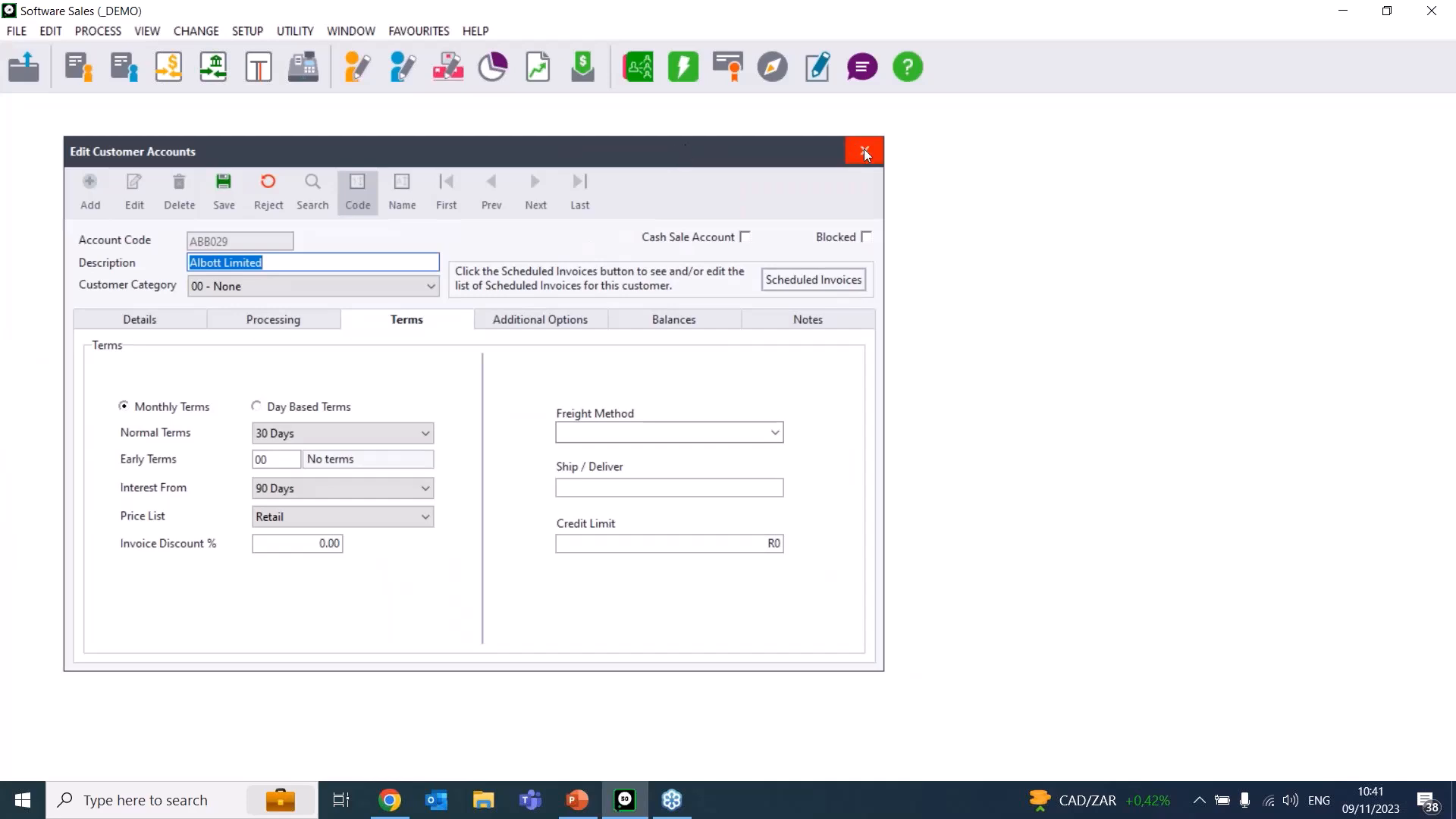
{"action": "left_click", "coordinate": [276, 195]}
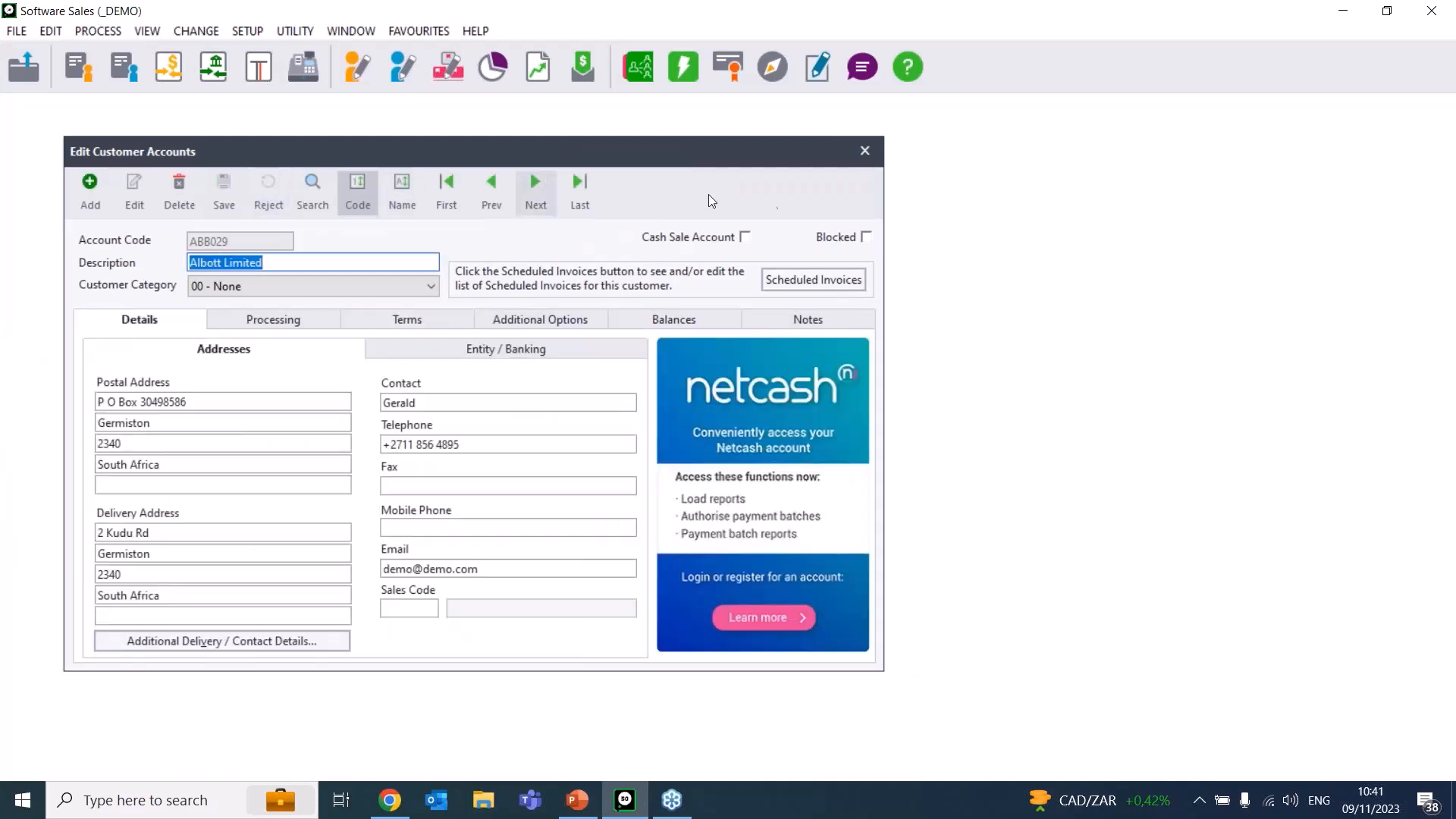
{"action": "left_click", "coordinate": [864, 151]}
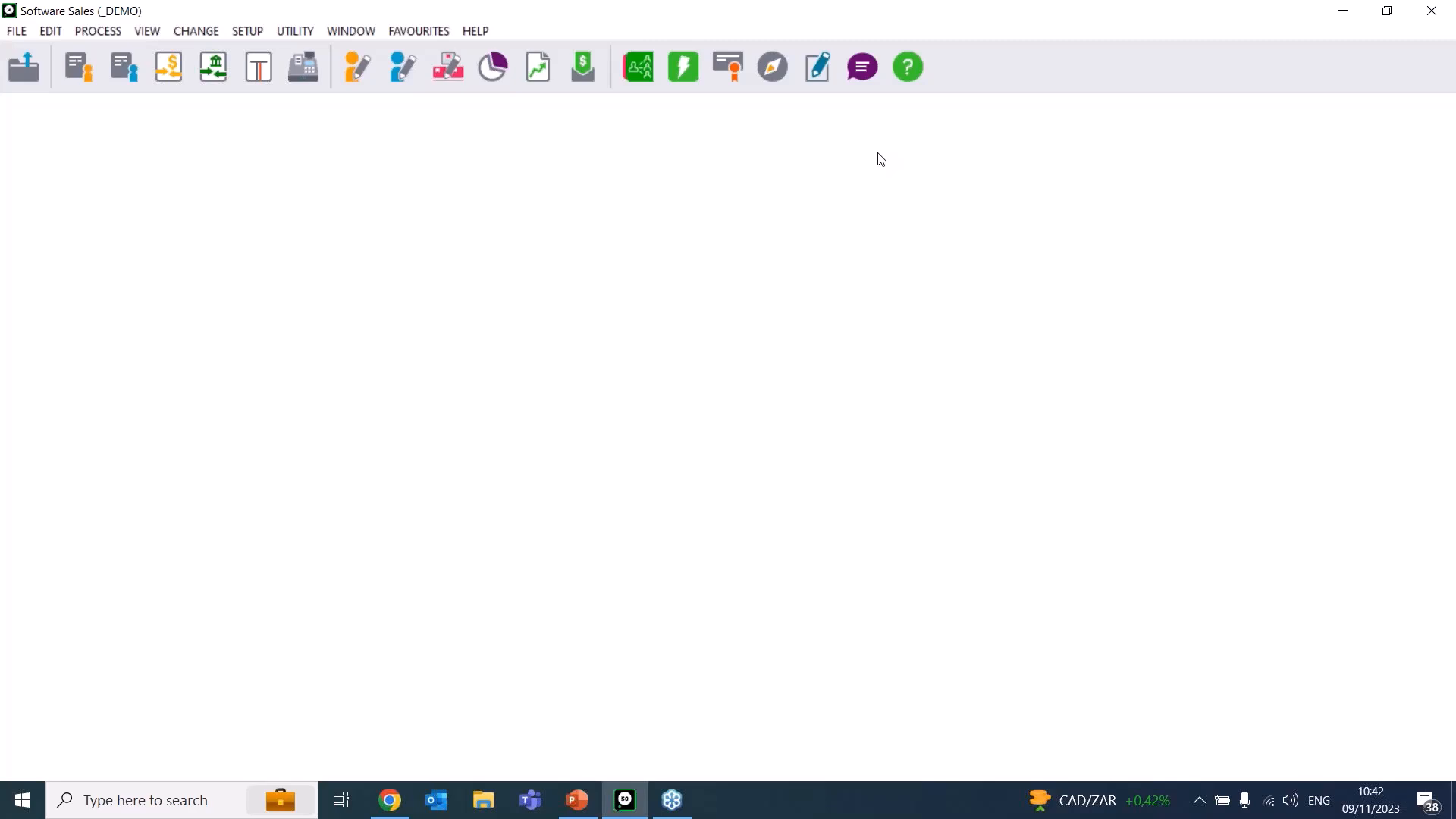
{"action": "left_click", "coordinate": [578, 800]}
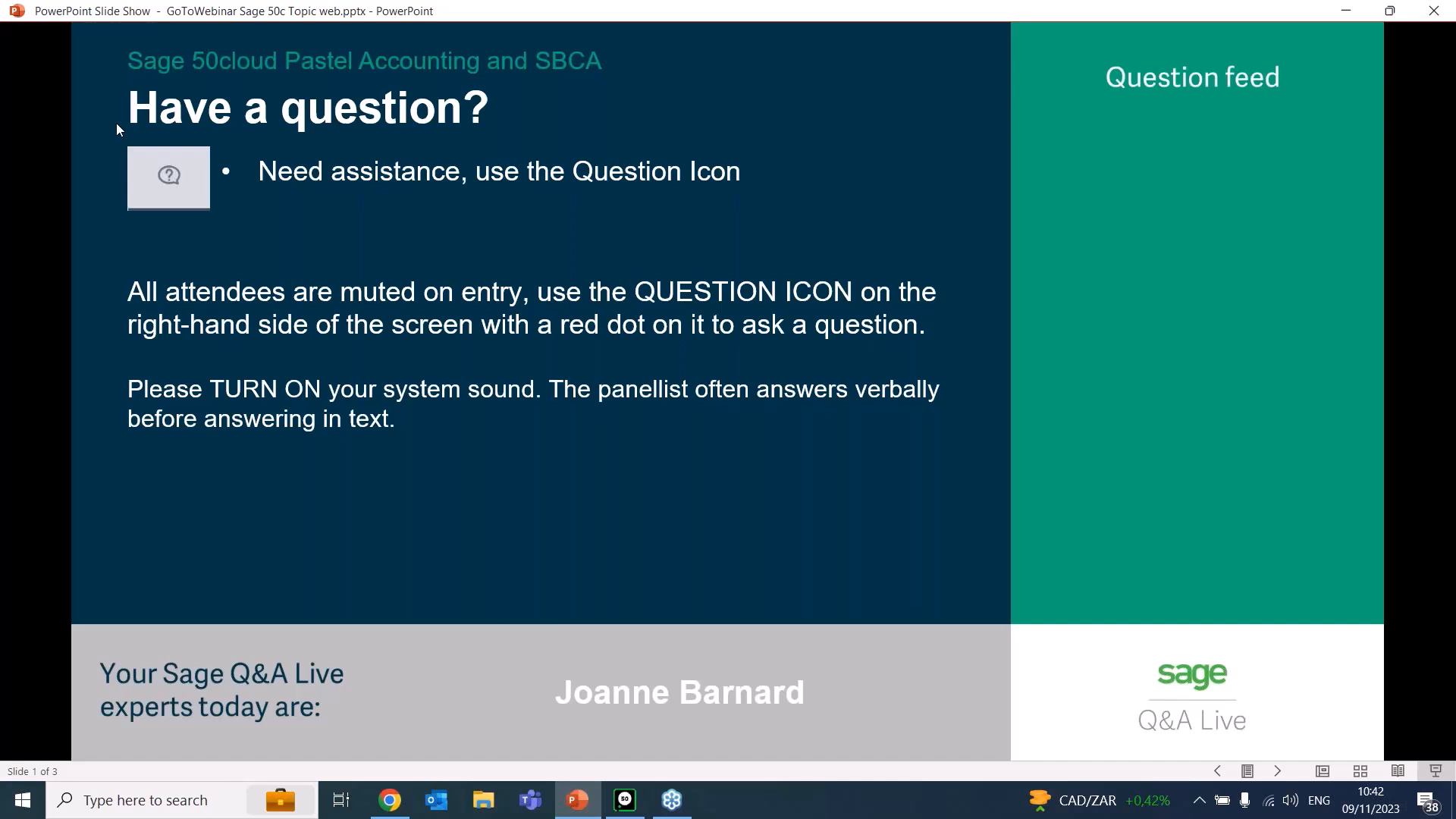
- Advance the slides through Sage City Year End Centre to Sage Knowledge Base, then show the GoTo Webinar page
{"action": "key", "text": "Right"}
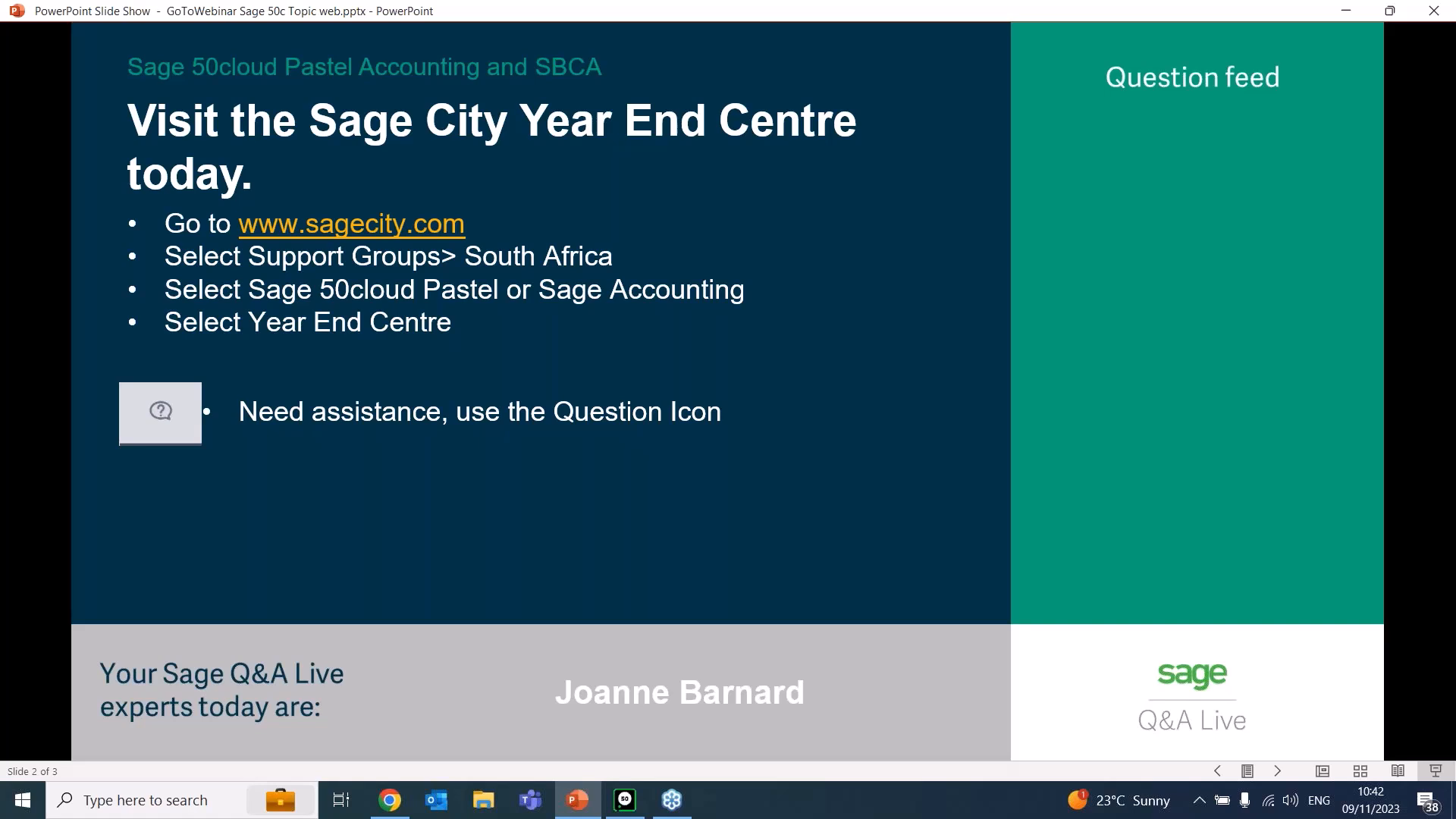
{"action": "key", "text": "Right"}
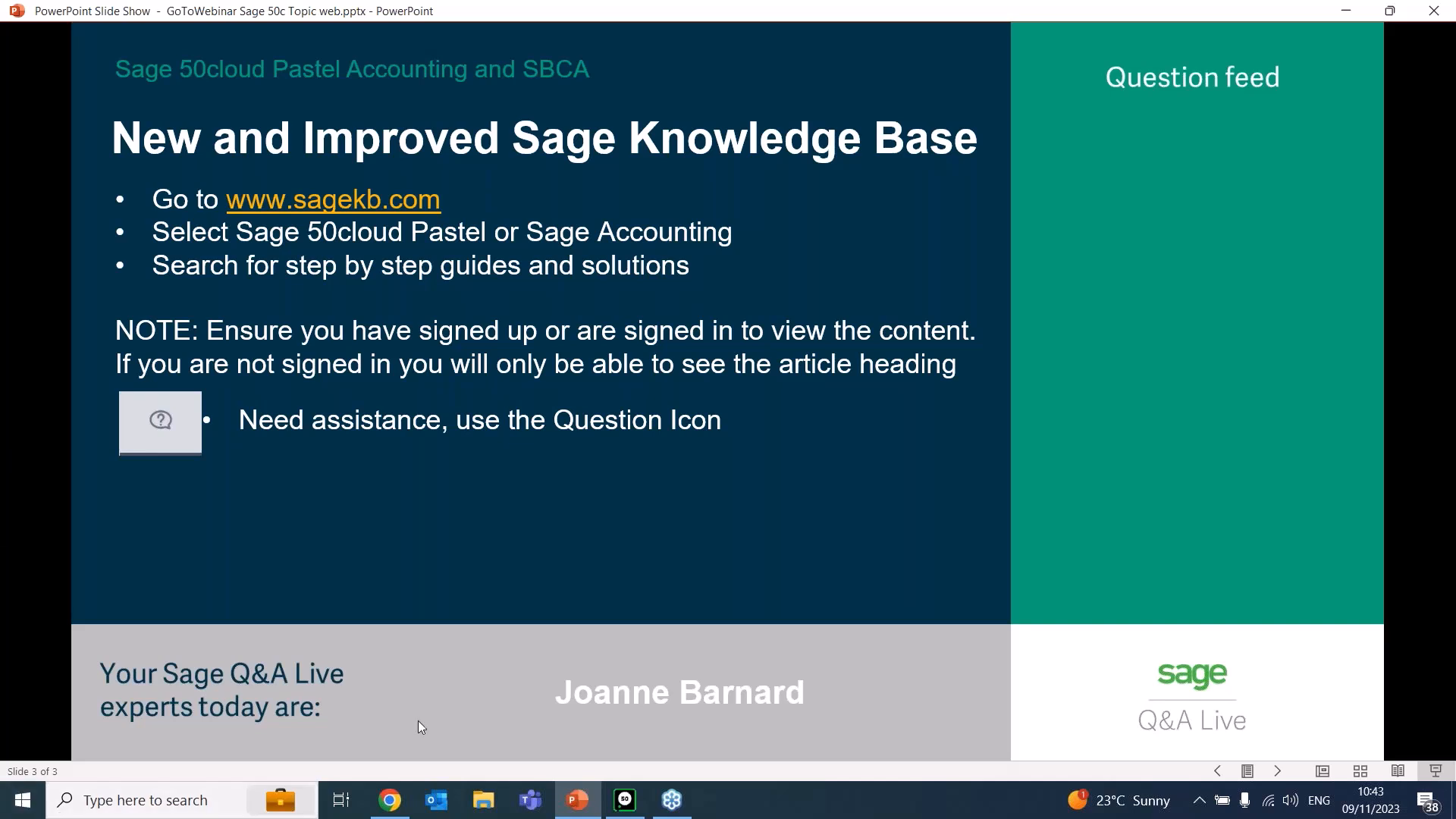
{"action": "left_click", "coordinate": [386, 805]}
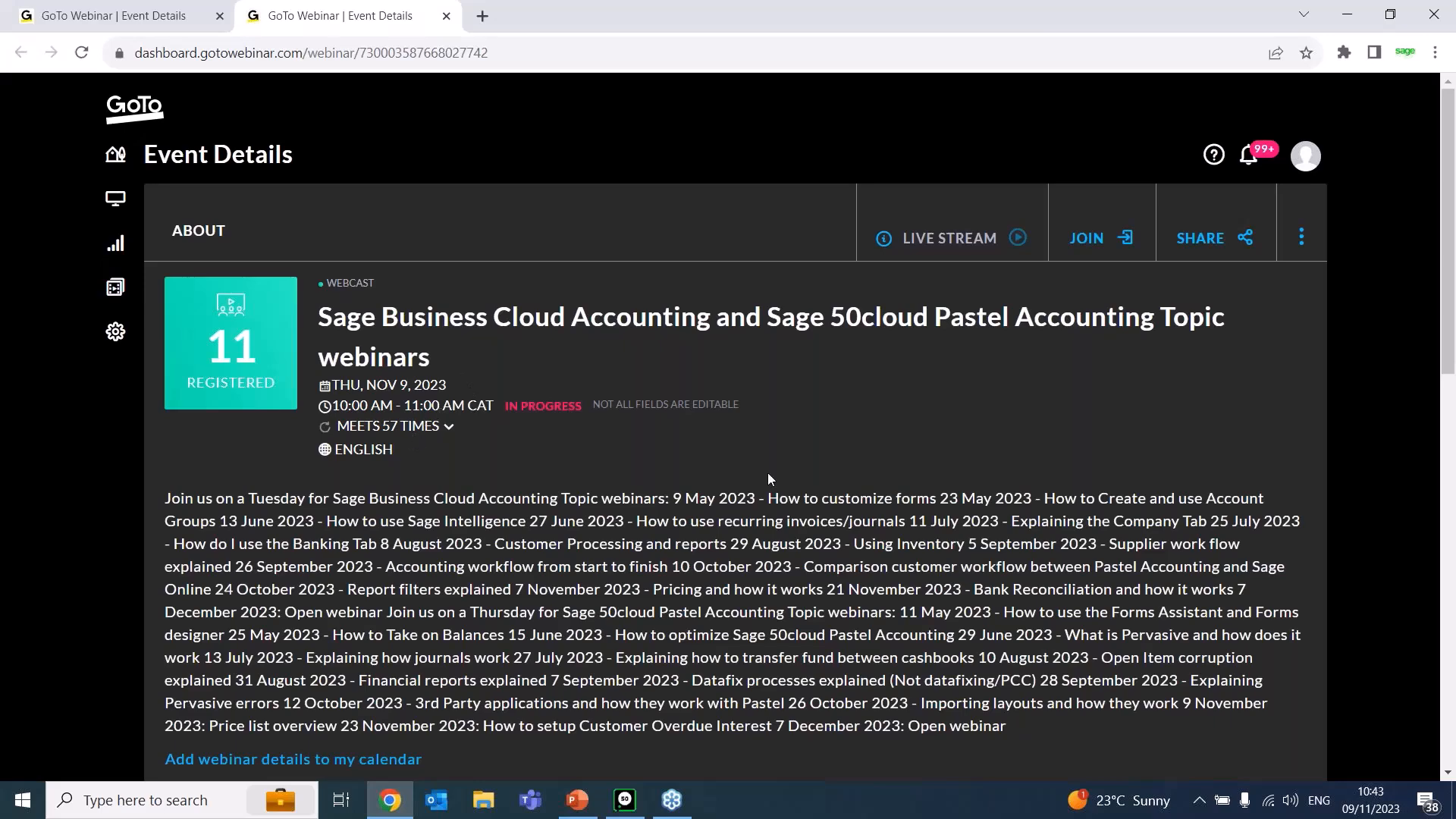
{"action": "left_click_drag", "start_coordinate": [1450, 246], "coordinate": [1450, 331]}
{"action": "scroll", "coordinate": [398, 656], "scroll_direction": "up", "scroll_amount": 2}
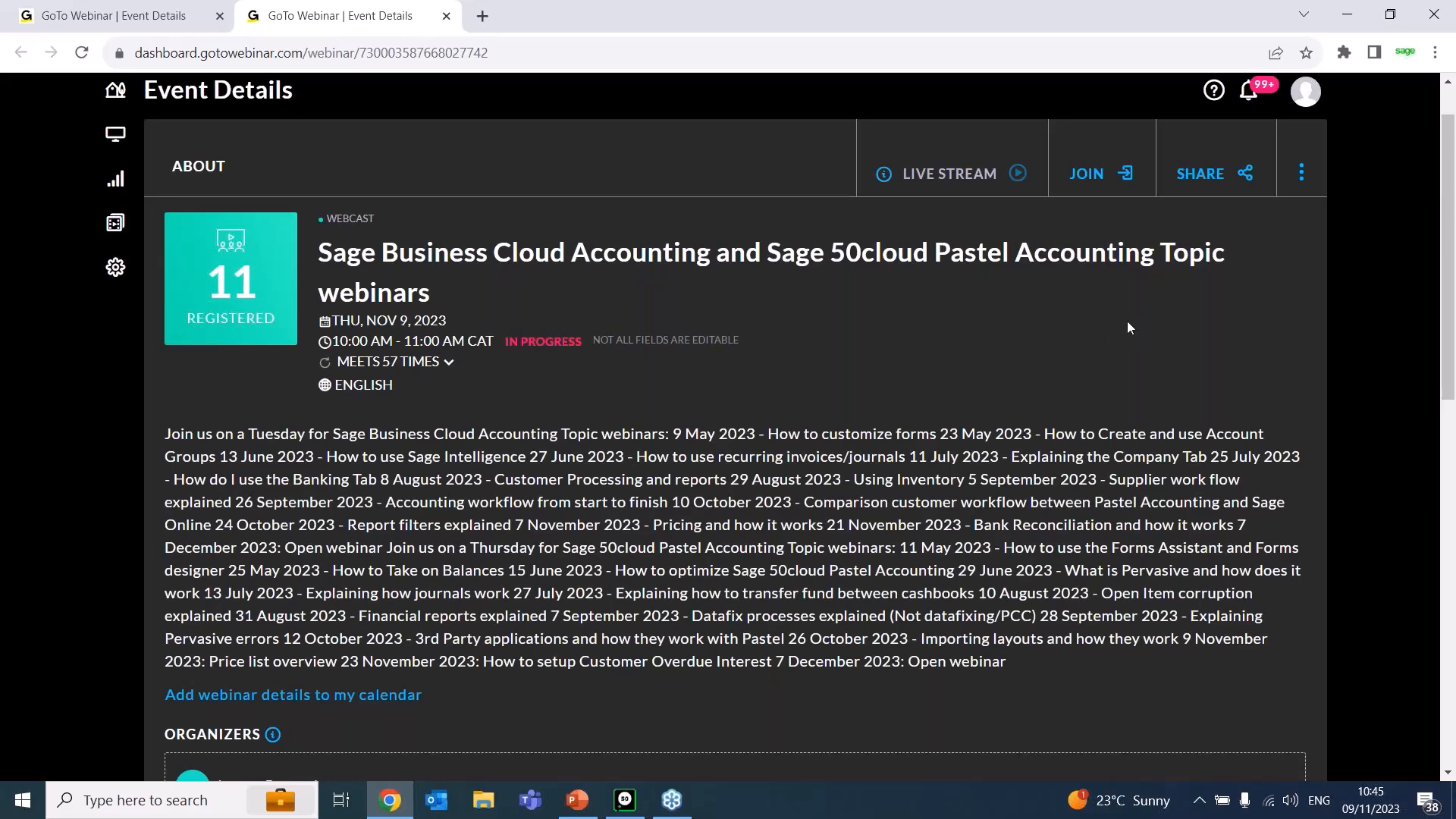
{"action": "left_click", "coordinate": [1152, 313]}
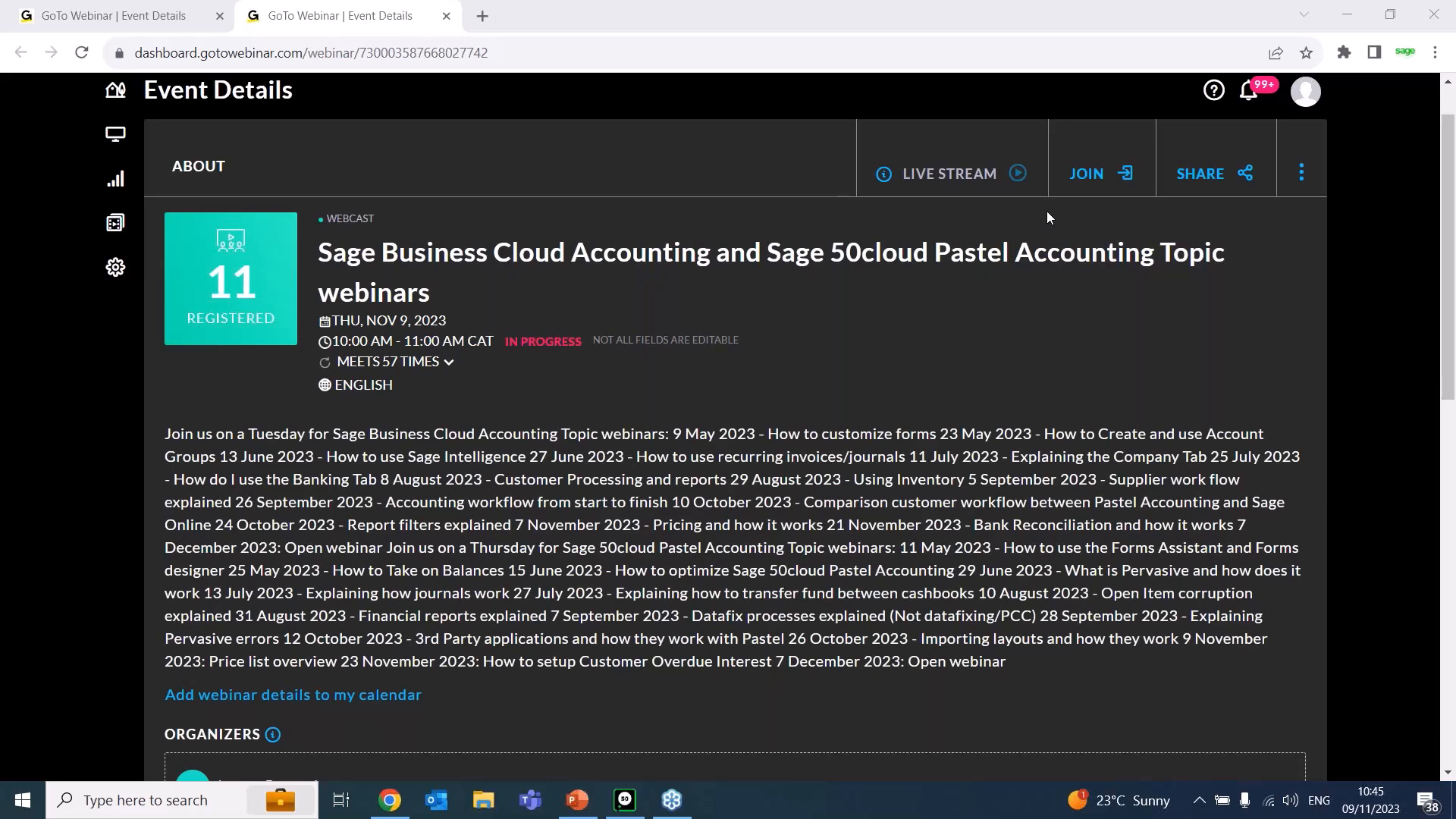
- Browse to sagecity in a new tab and open the Sage 50cloud Pastel community forum
{"action": "left_click", "coordinate": [483, 17]}
{"action": "type", "text": "sagecity"}
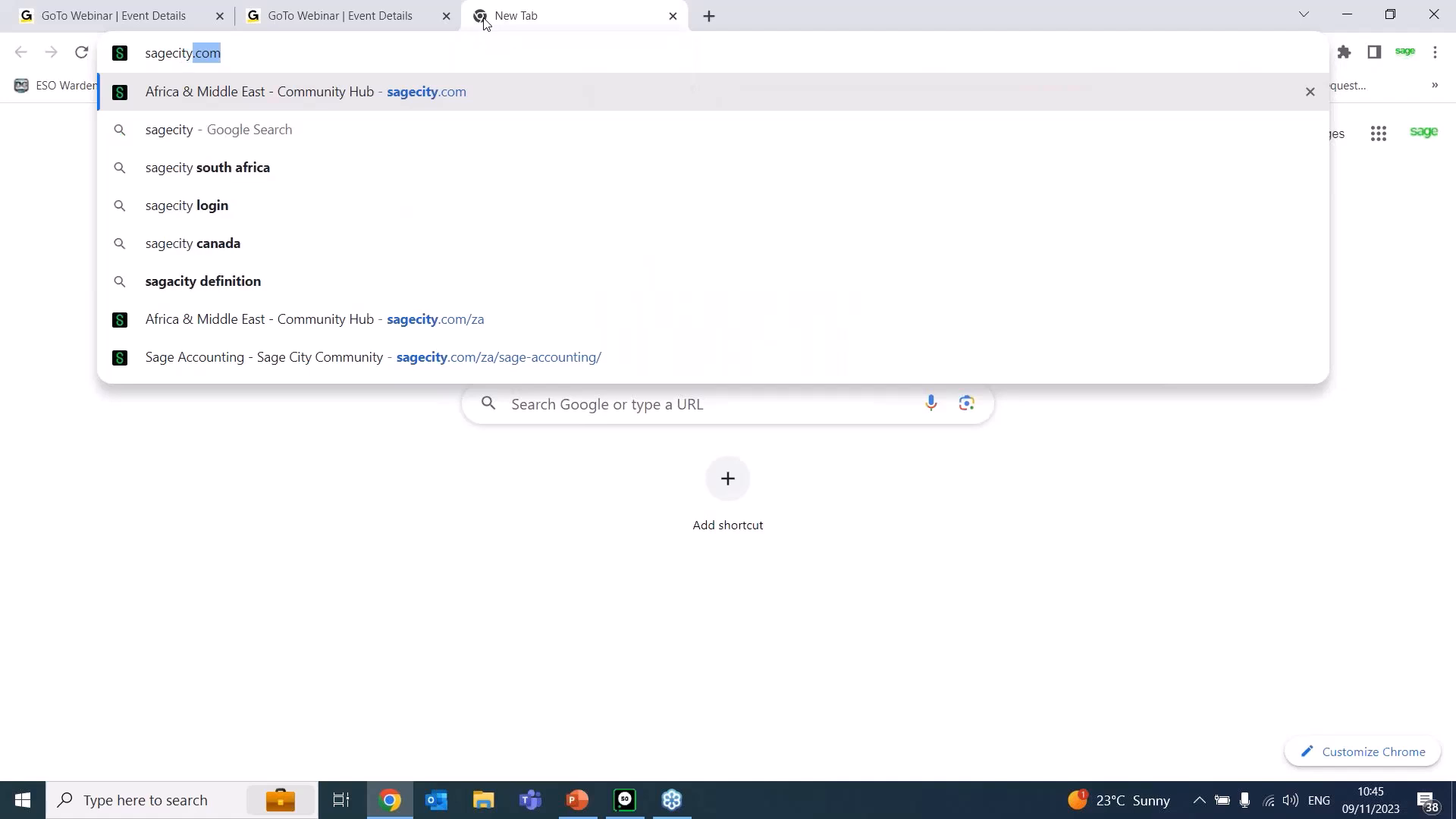
{"action": "key", "text": "Return"}
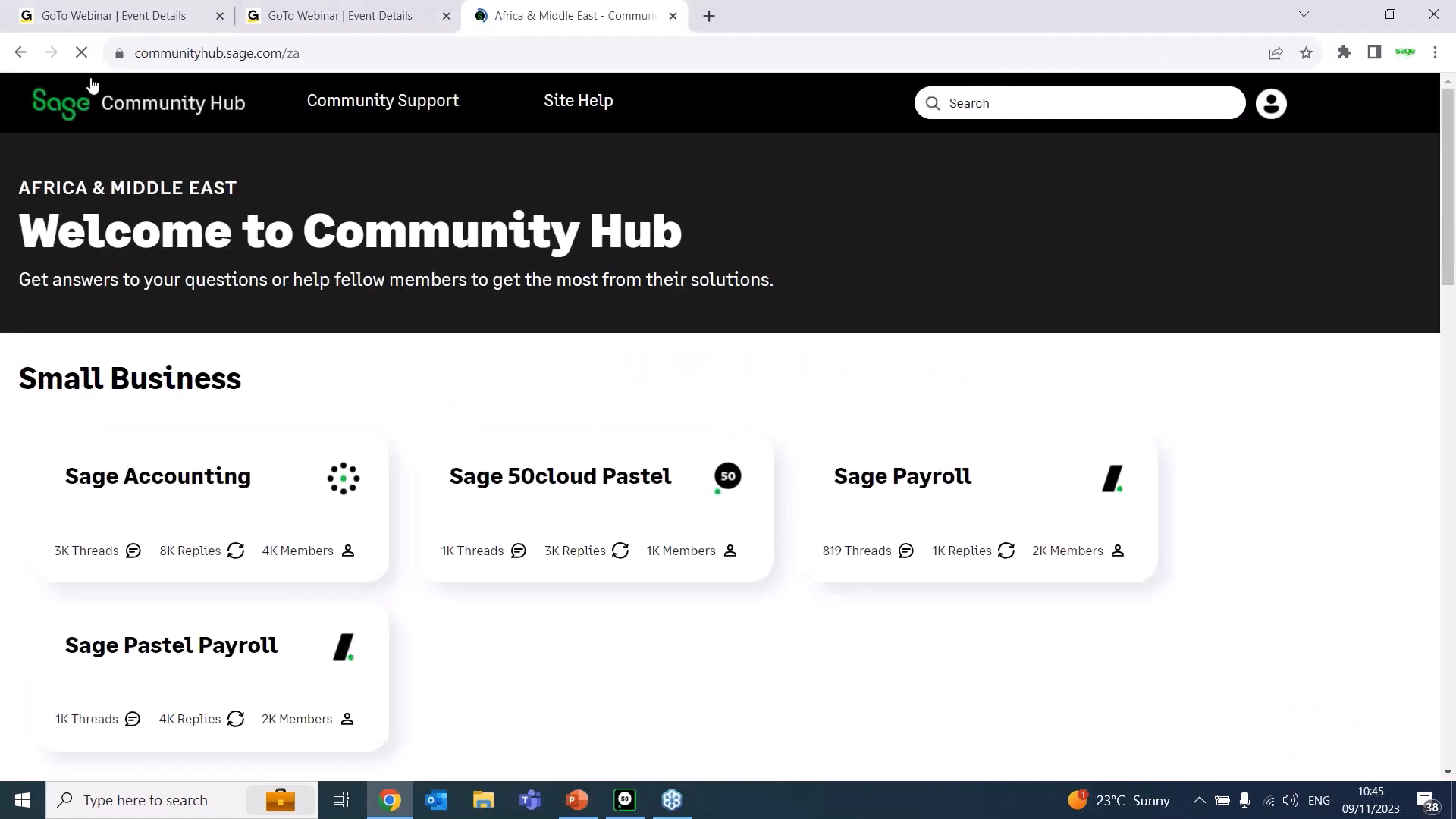
{"action": "left_click", "coordinate": [365, 47]}
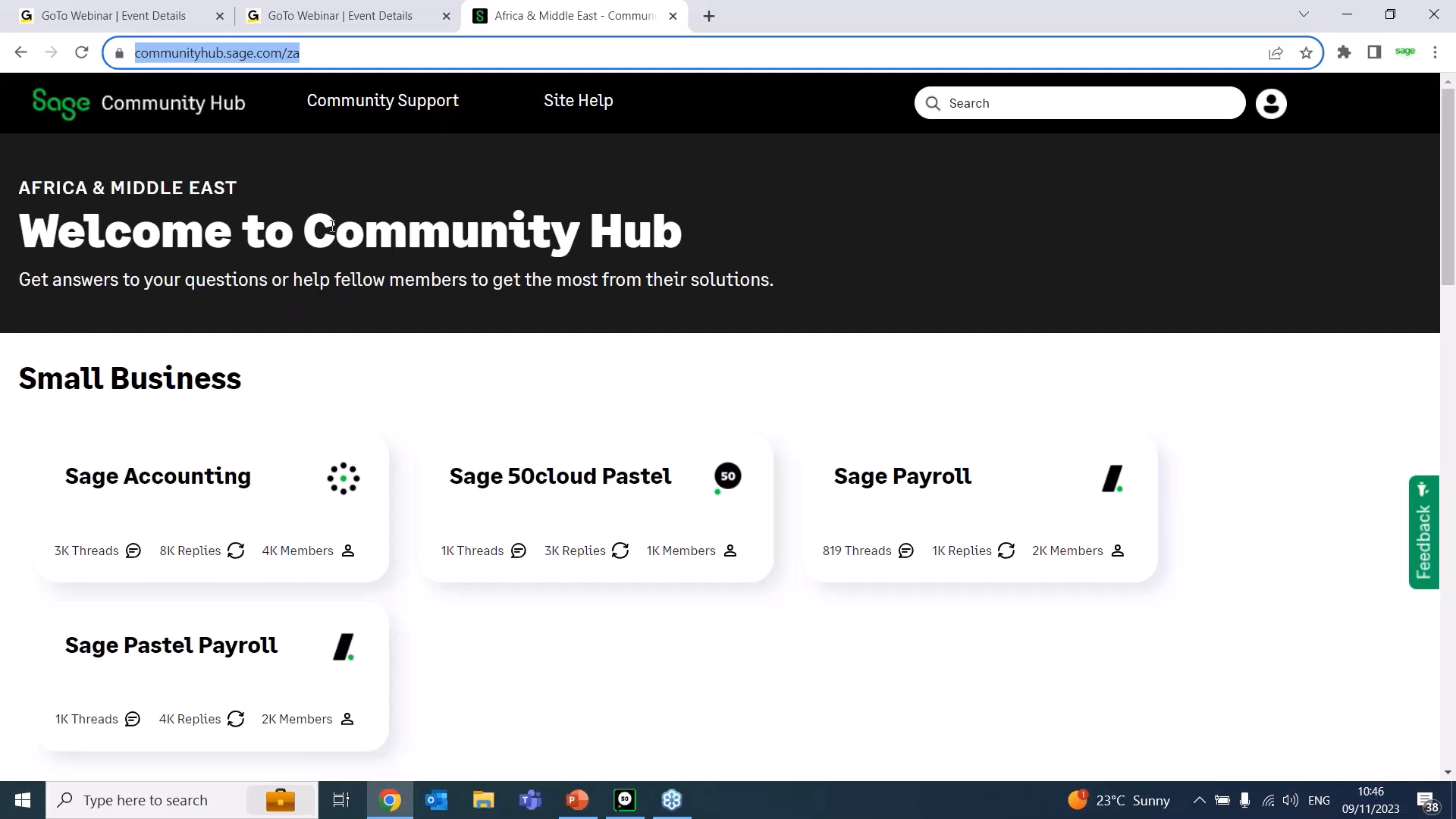
{"action": "left_click_drag", "start_coordinate": [306, 230], "coordinate": [688, 239]}
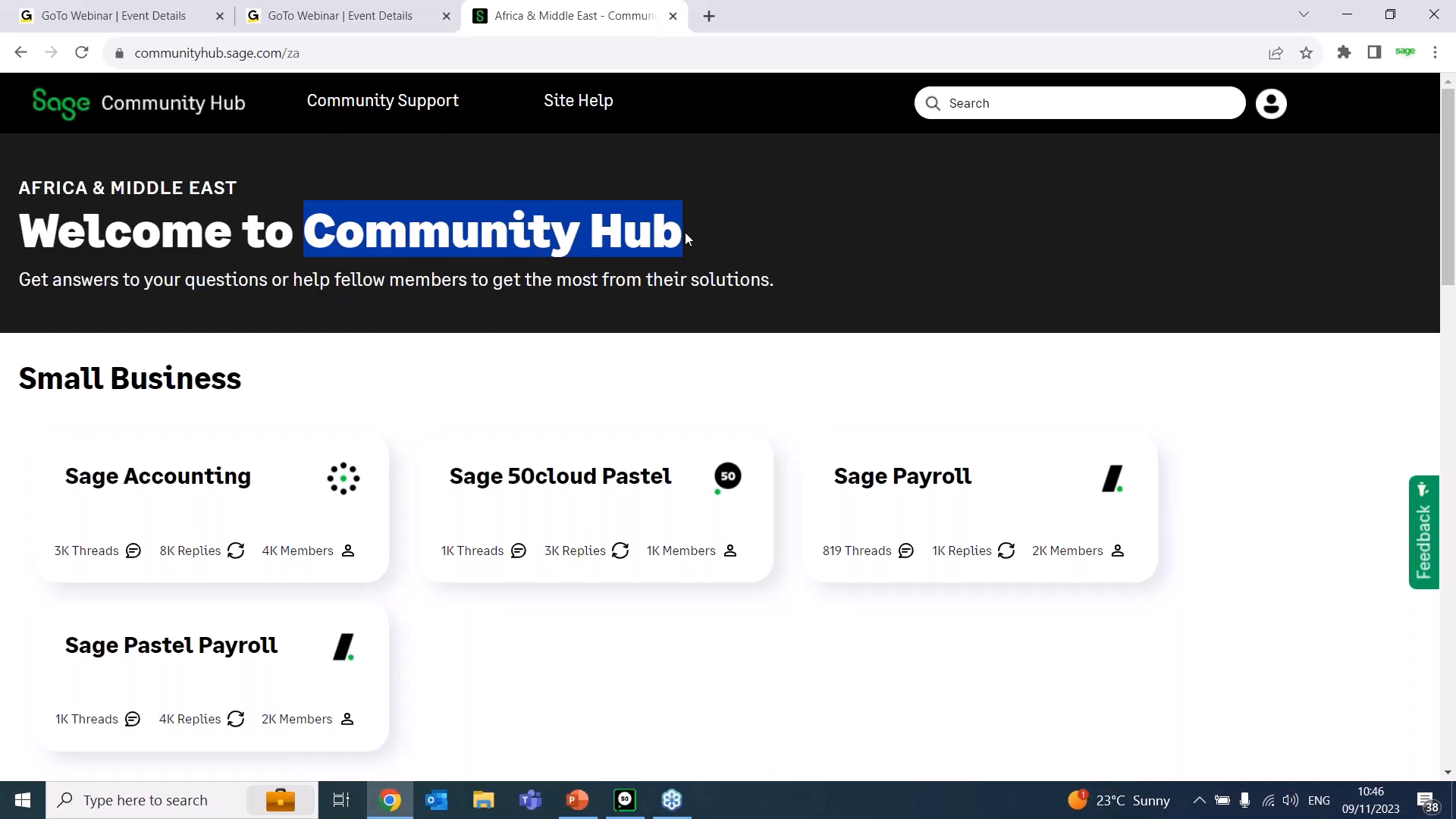
{"action": "left_click", "coordinate": [529, 479]}
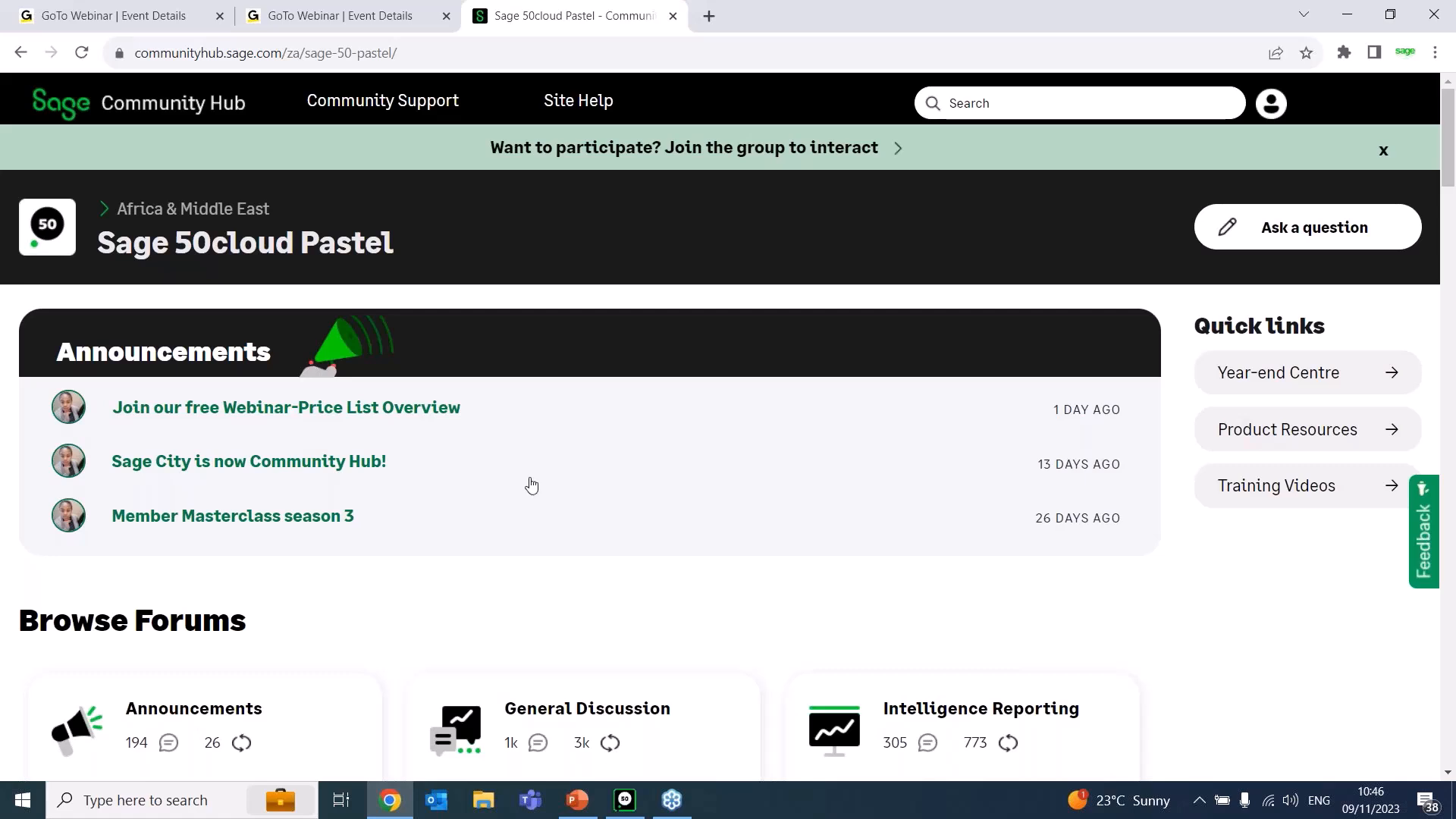
- View Pastel's Help > About version details (build 19.4.2), then return to the community page
{"action": "left_click", "coordinate": [625, 800]}
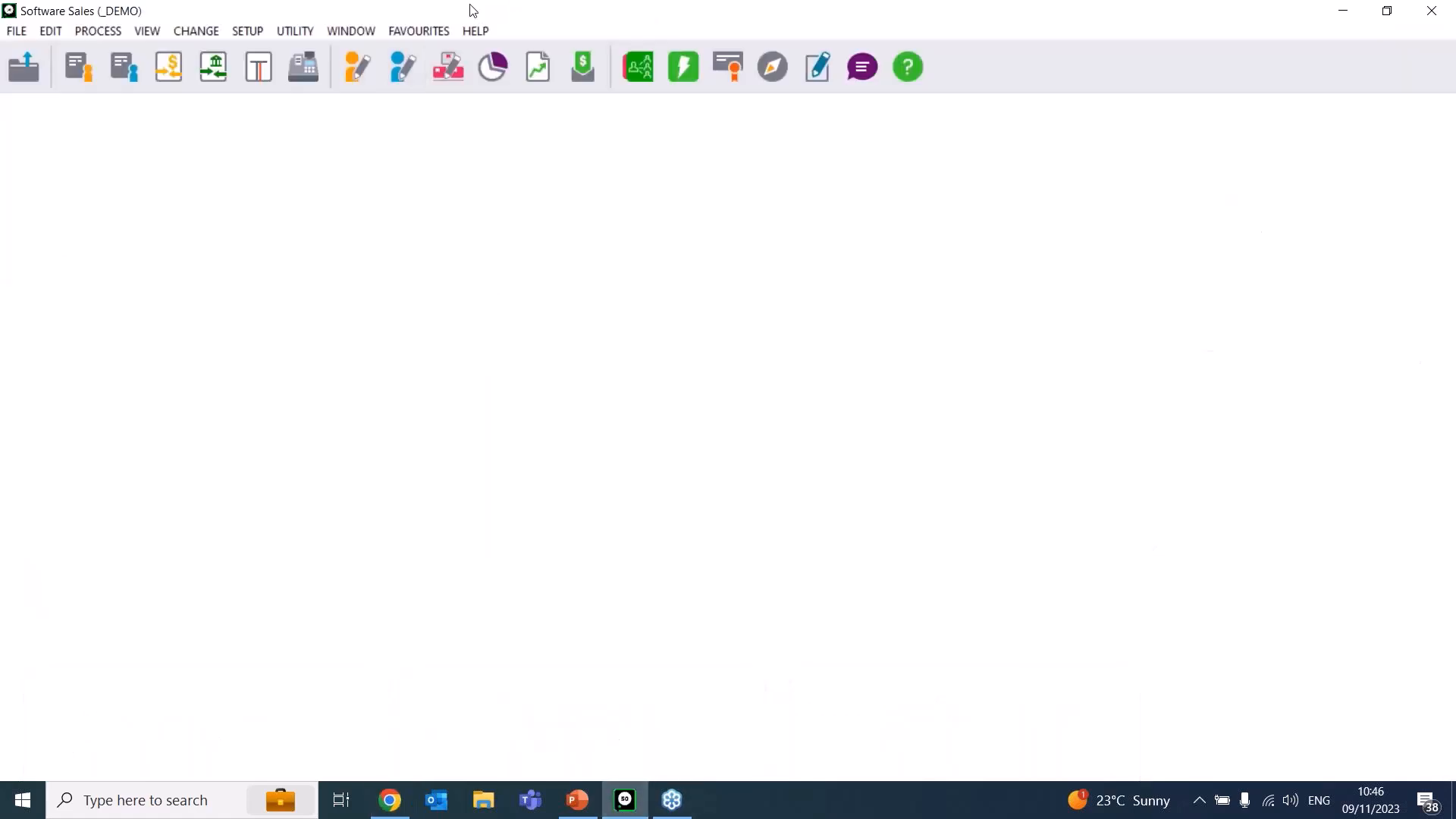
{"action": "left_click", "coordinate": [475, 31]}
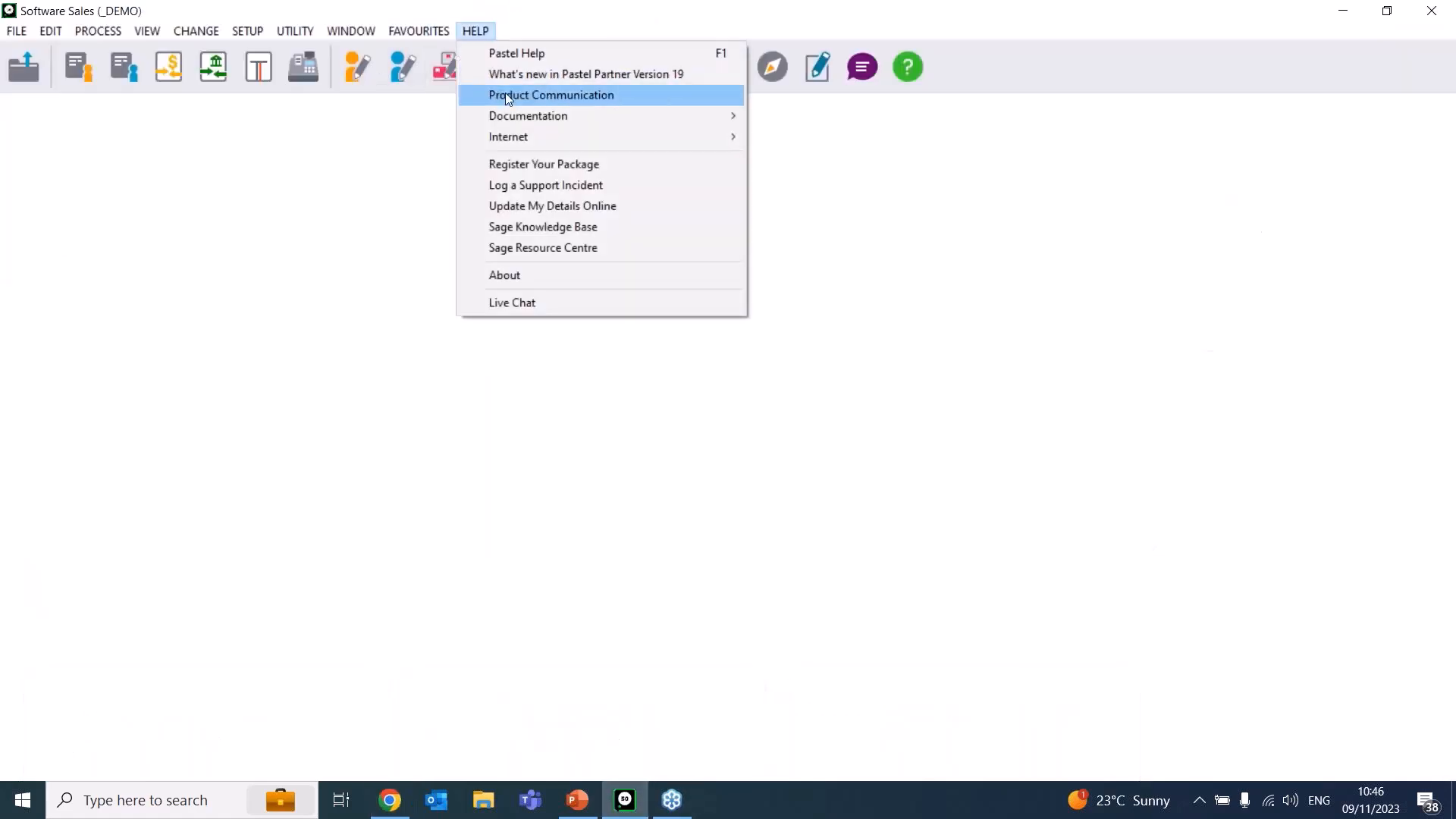
{"action": "left_click", "coordinate": [517, 277]}
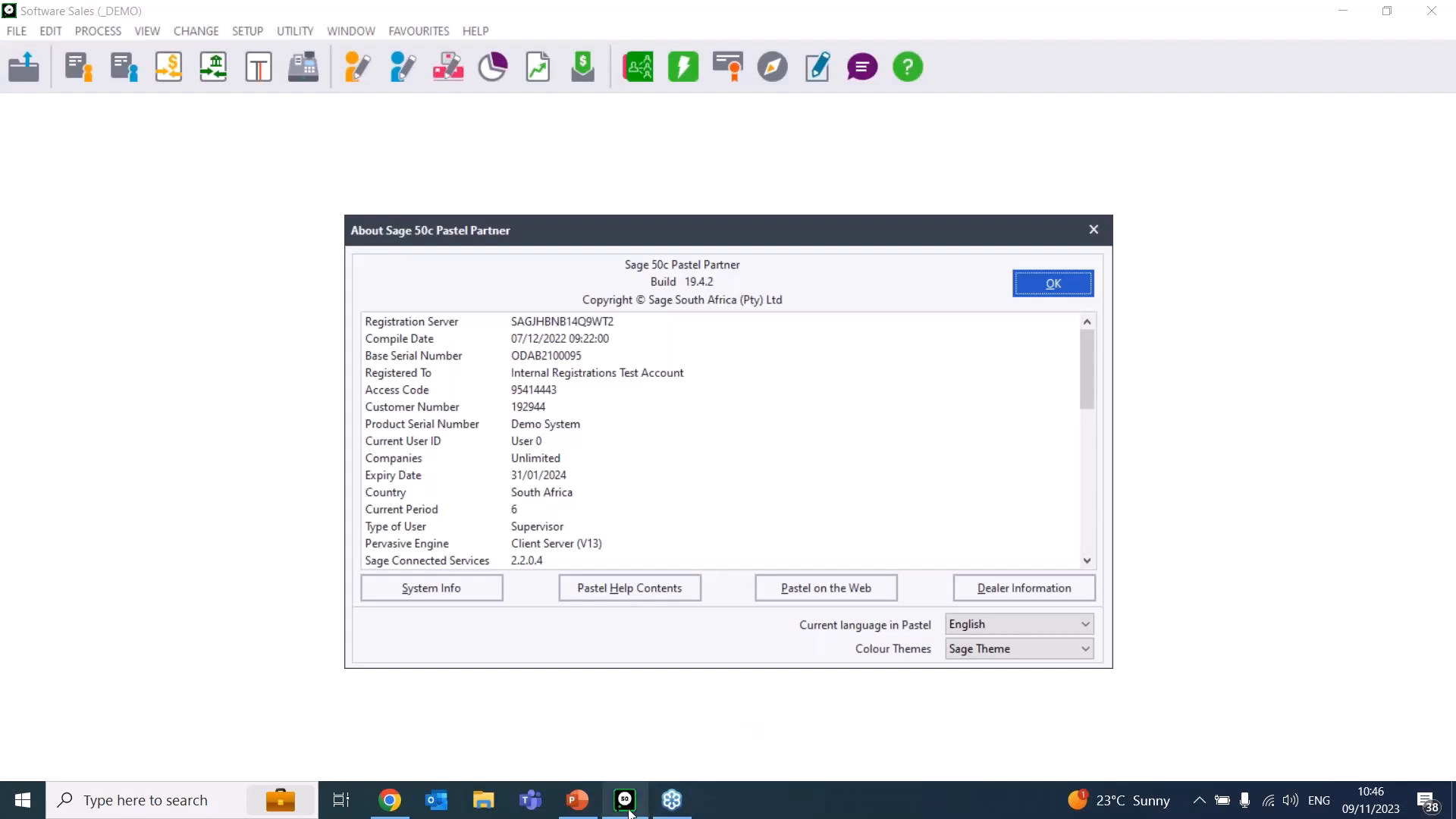
{"action": "left_click", "coordinate": [389, 801]}
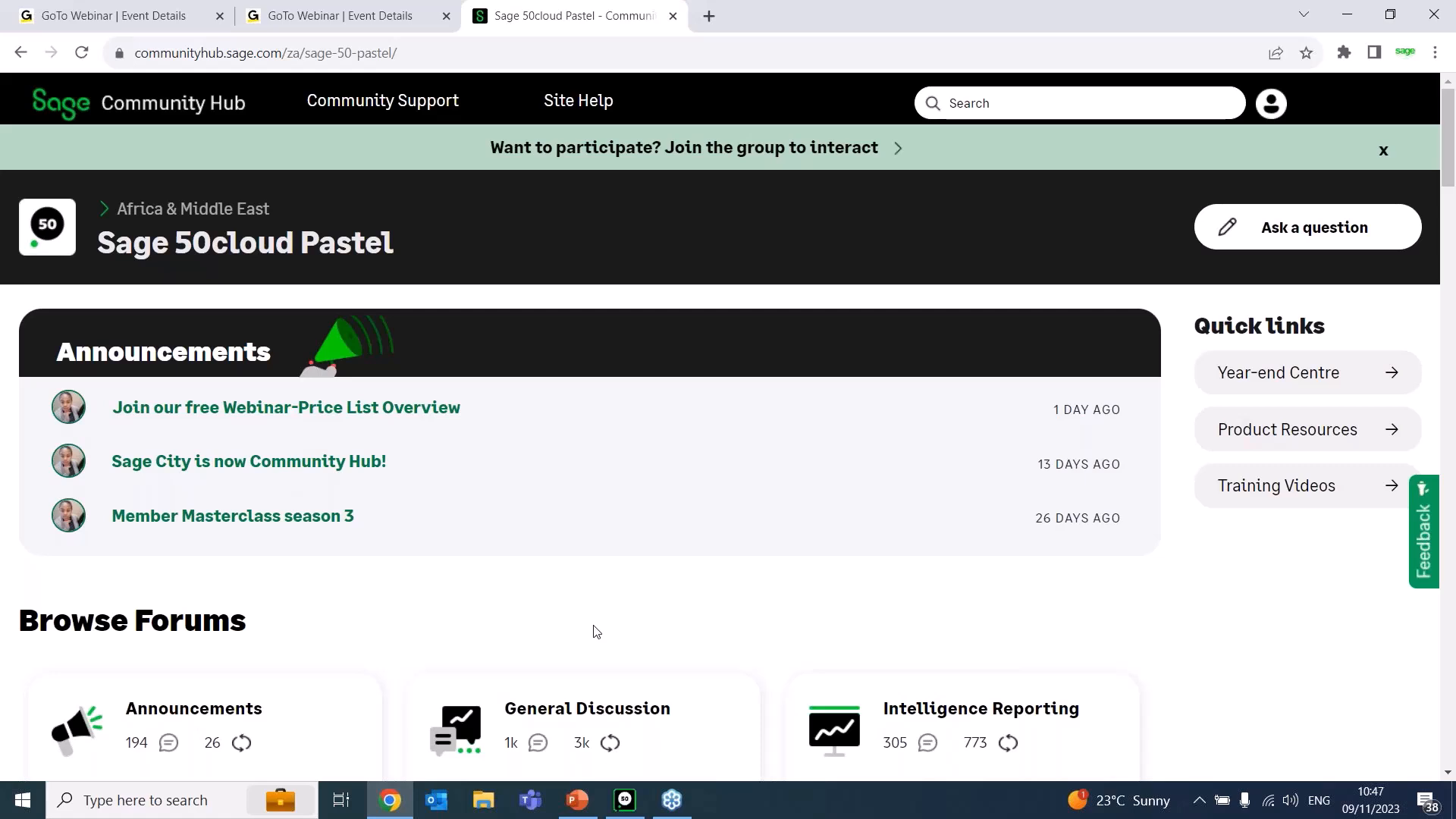
- Glance back at Pastel's version details, then bring the Sage 50cloud Pastel community page forward
{"action": "left_click", "coordinate": [632, 805]}
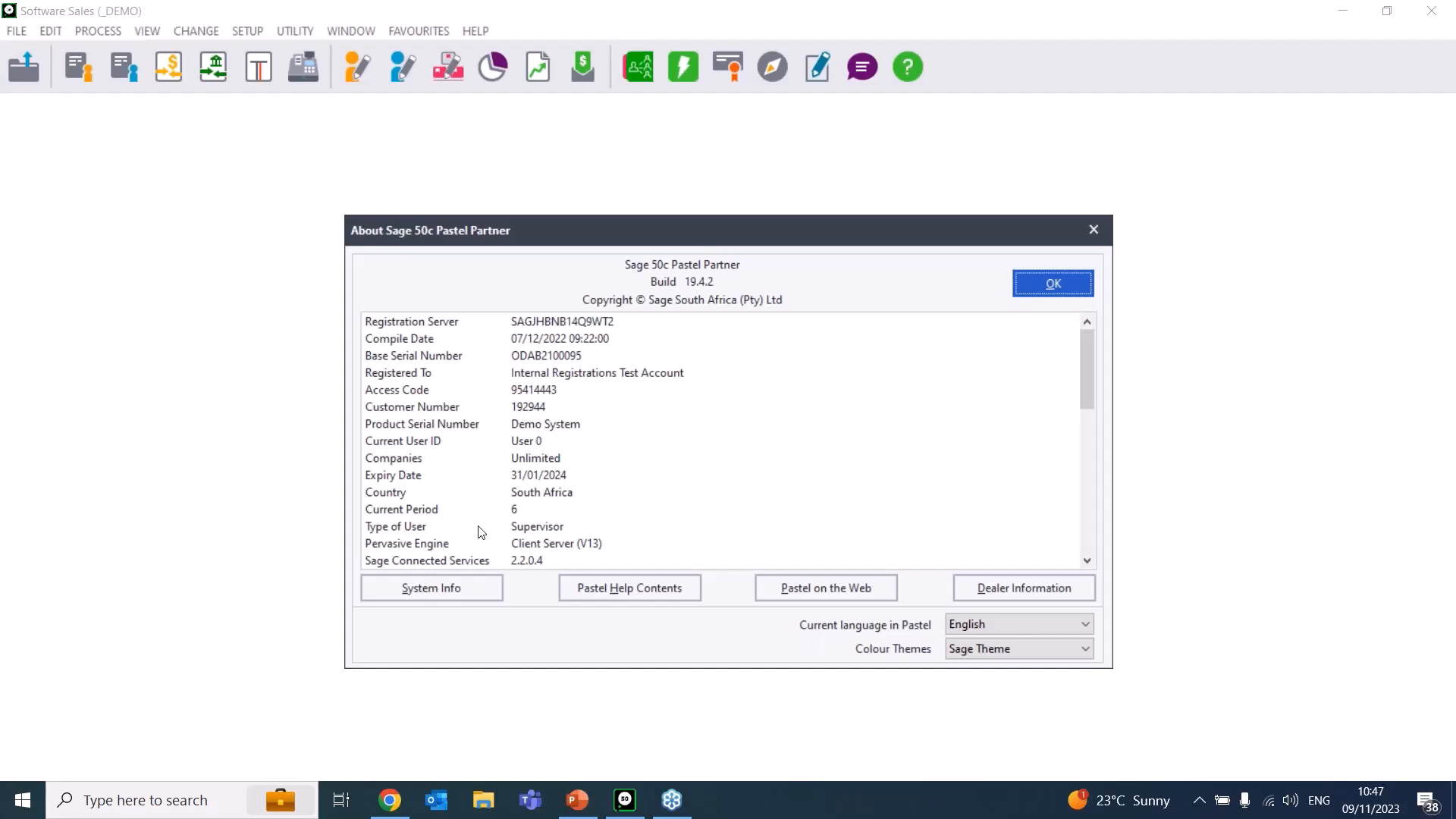
{"action": "left_click", "coordinate": [388, 800]}
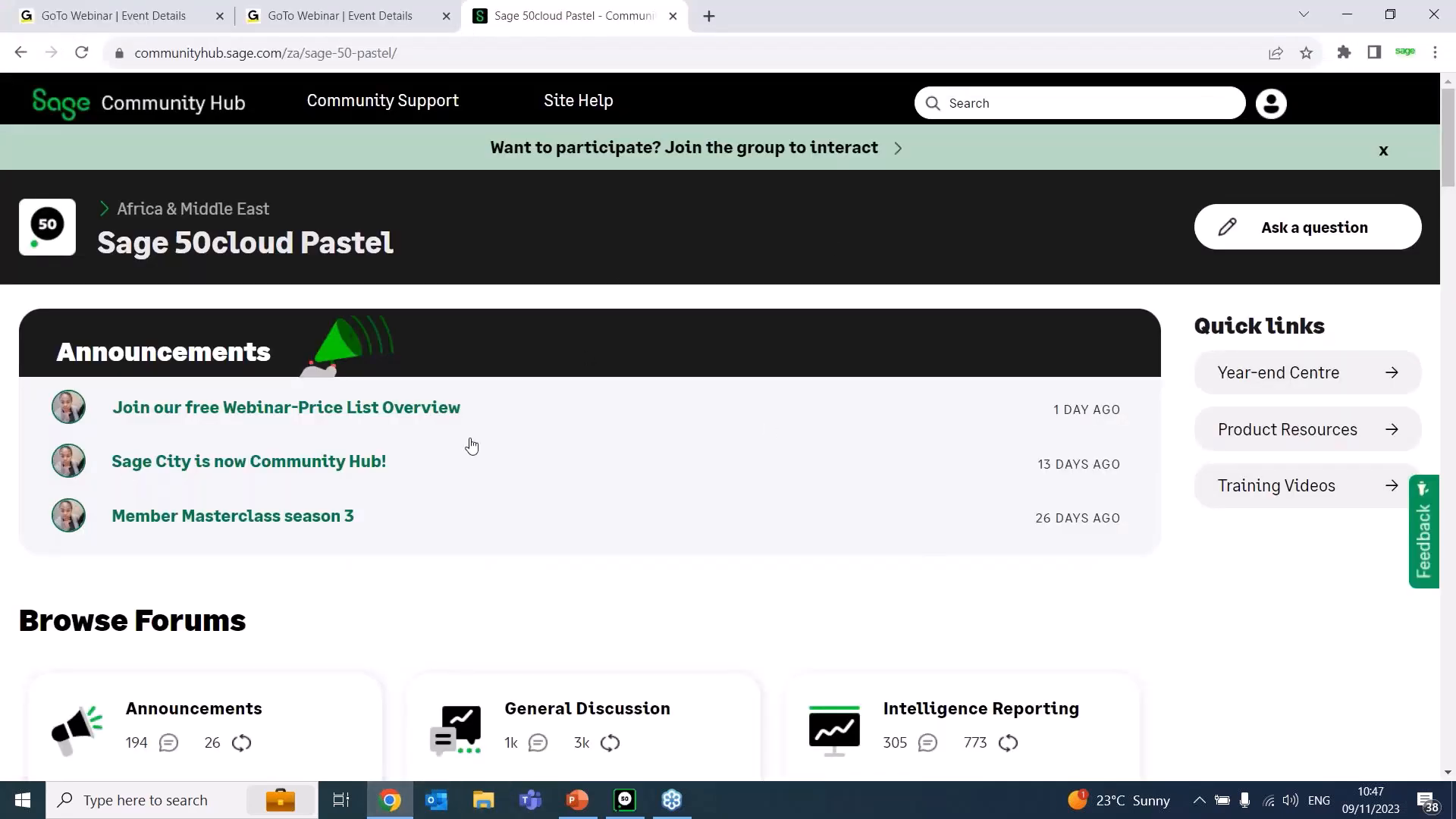
{"action": "left_click", "coordinate": [1358, 41]}
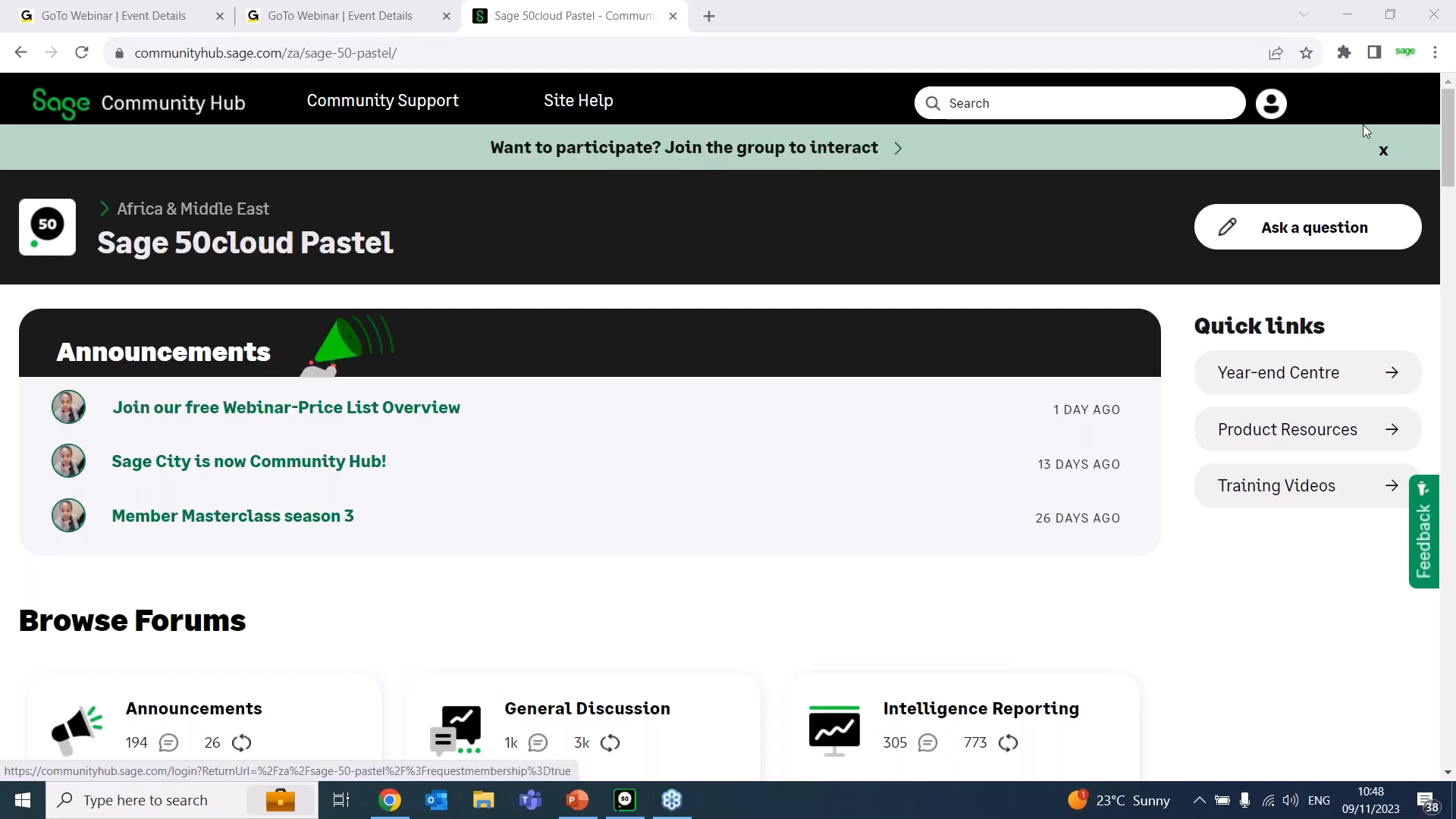
- Open the Community Hub sign-in page, look at account creation, then cancel back to login
{"action": "left_click", "coordinate": [1278, 108]}
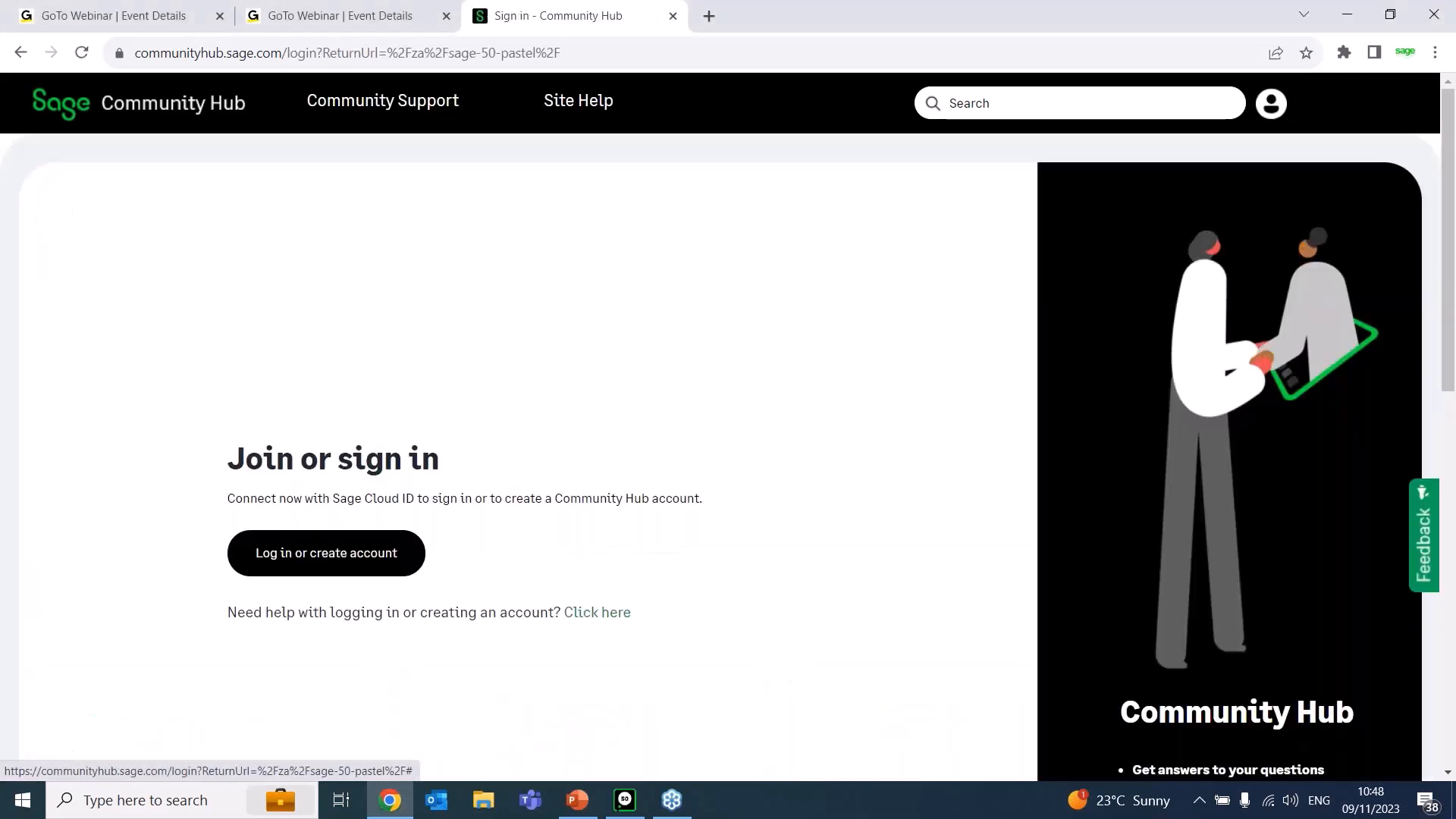
{"action": "left_click", "coordinate": [266, 557]}
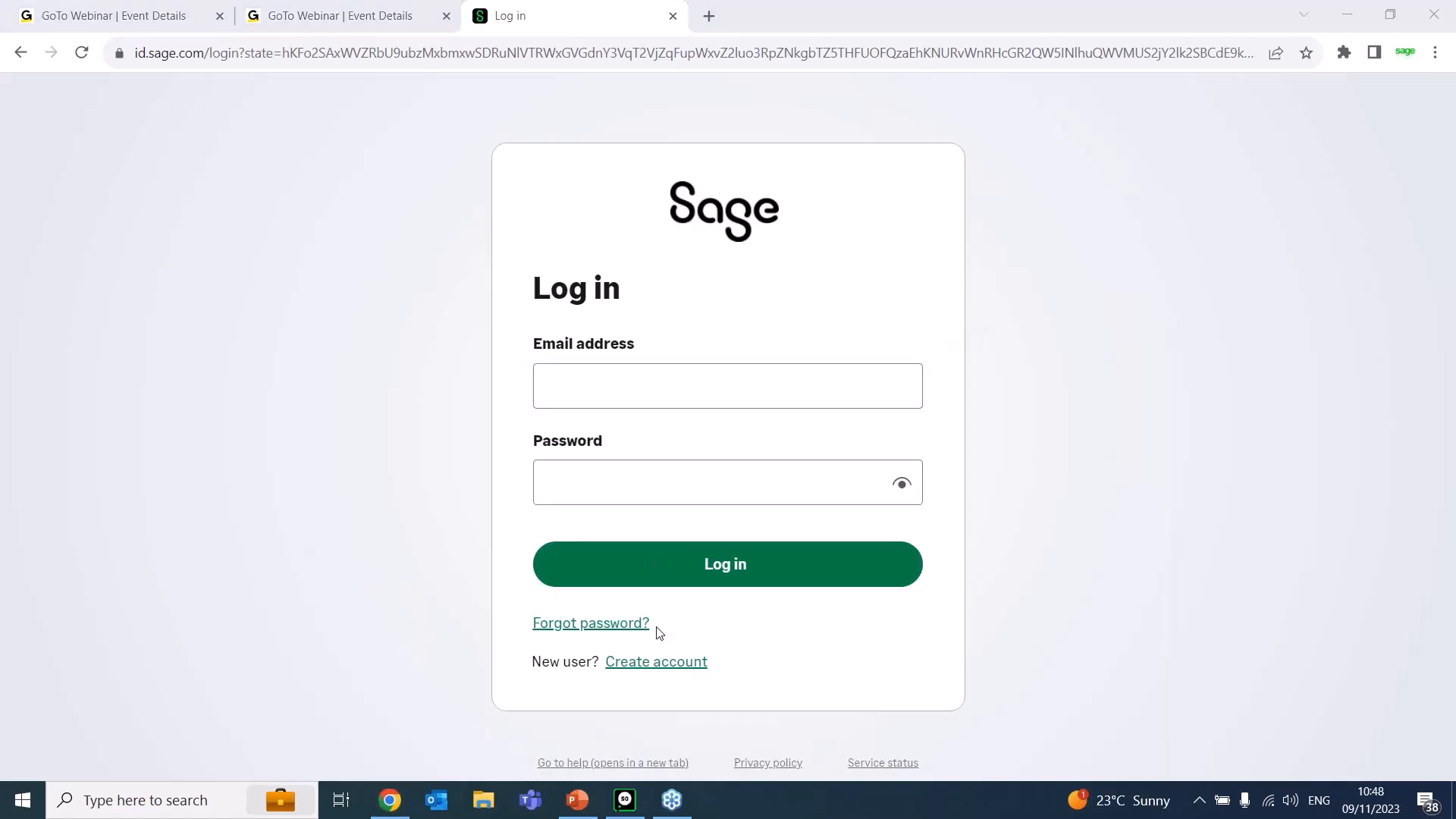
{"action": "left_click", "coordinate": [634, 669]}
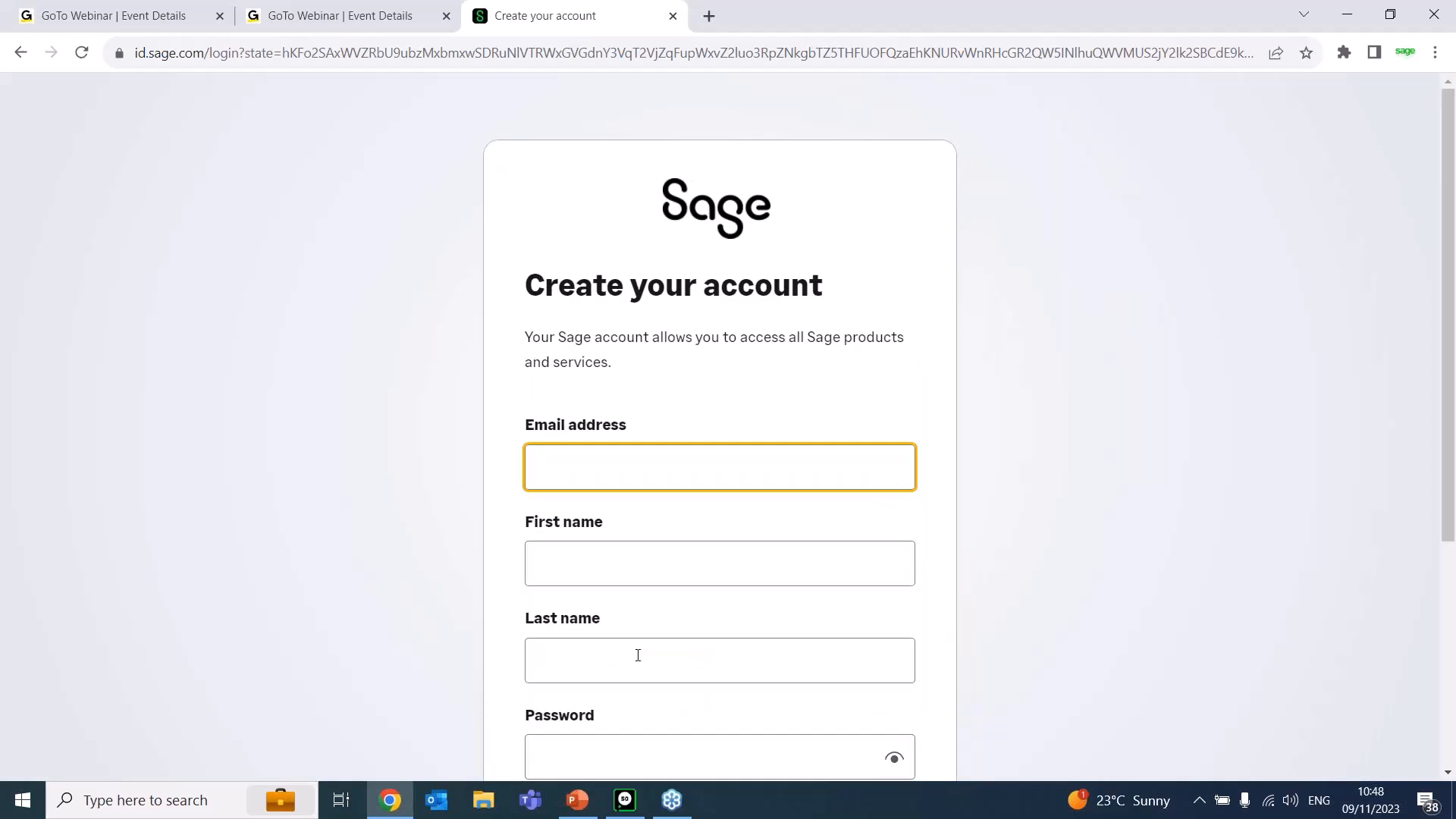
{"action": "left_click_drag", "start_coordinate": [1454, 243], "coordinate": [1449, 416]}
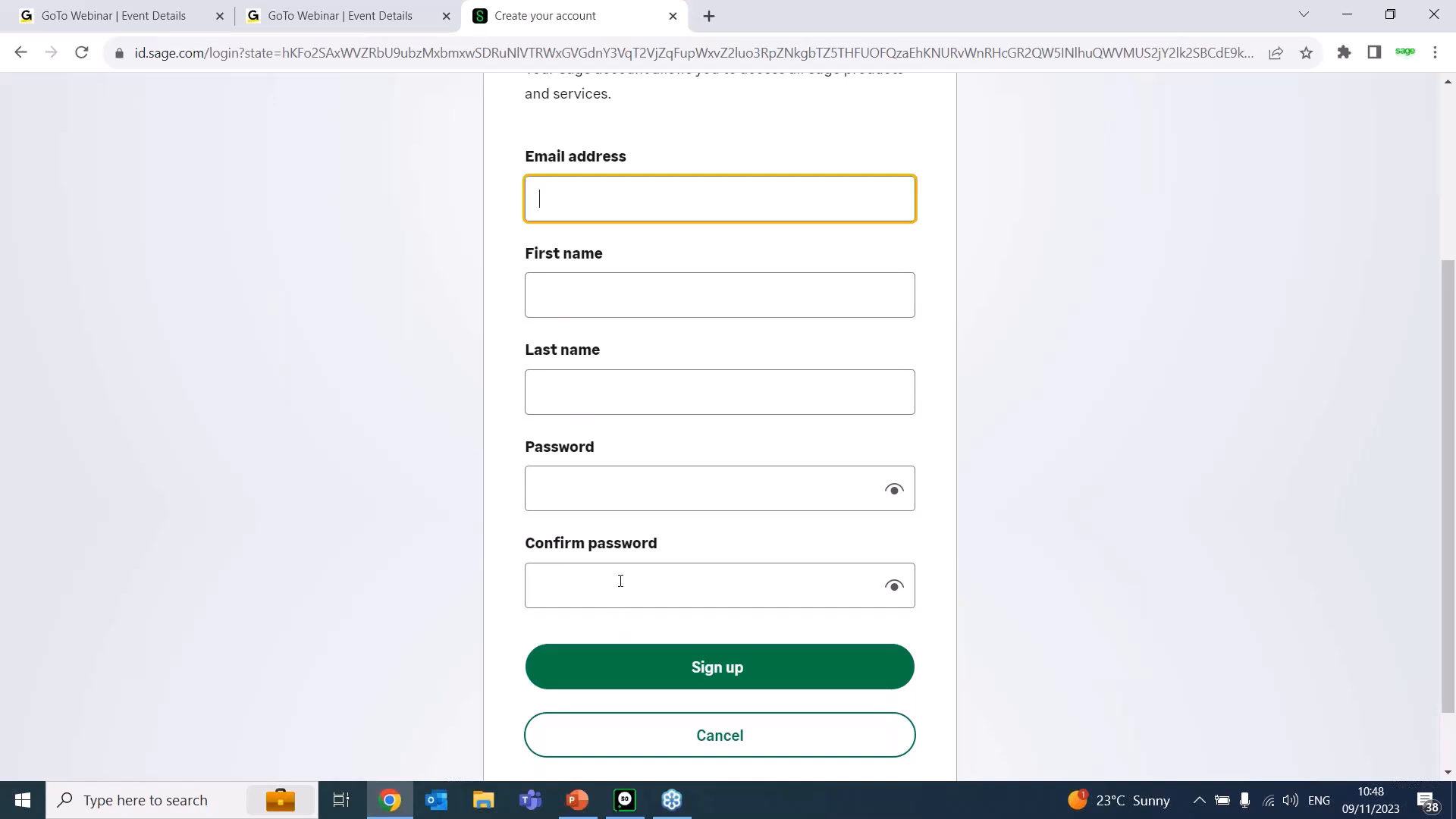
{"action": "left_click", "coordinate": [806, 741]}
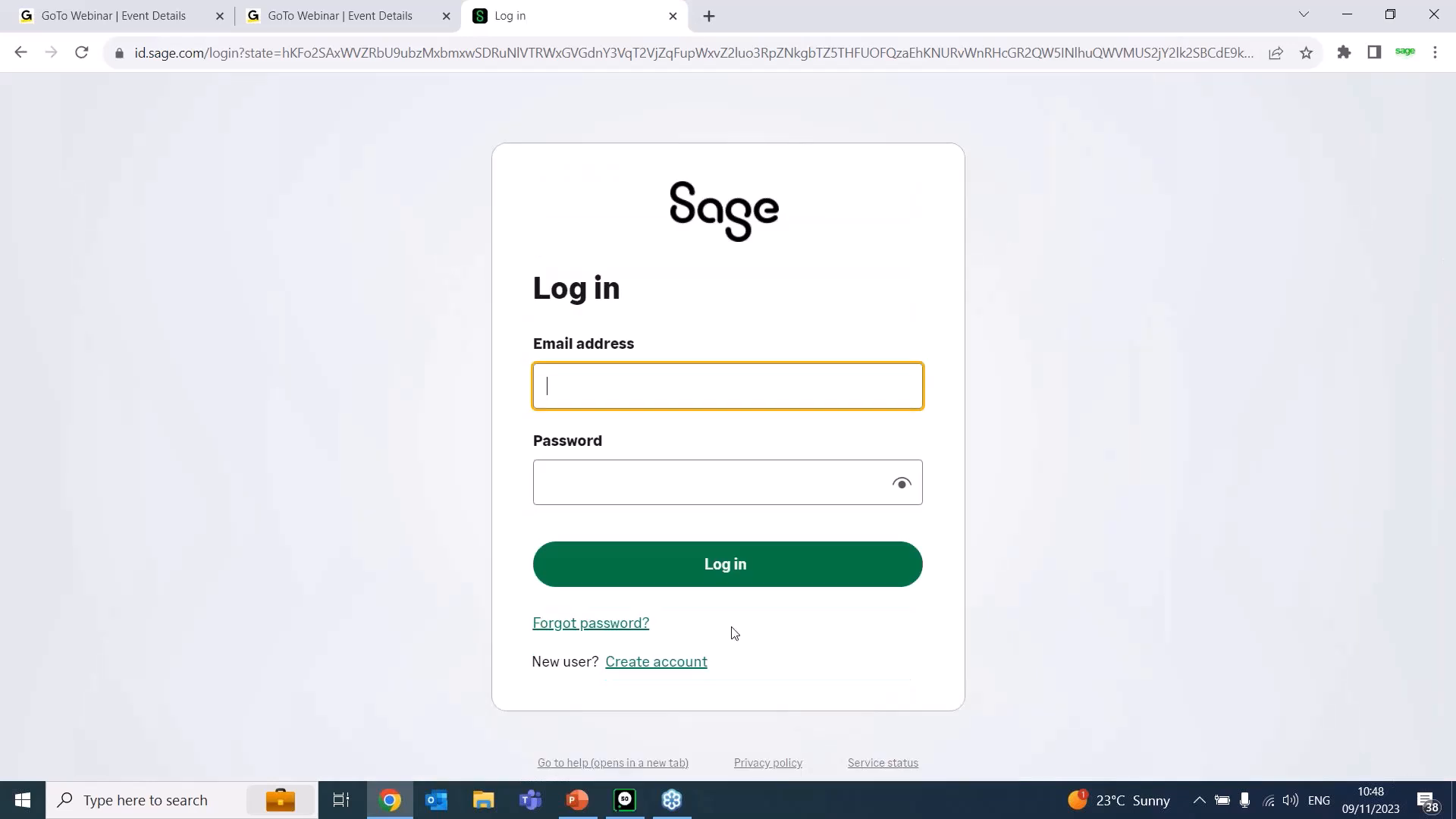
- Log in with the saved account e-mail and the account password
{"action": "type", "text": "joanne"}
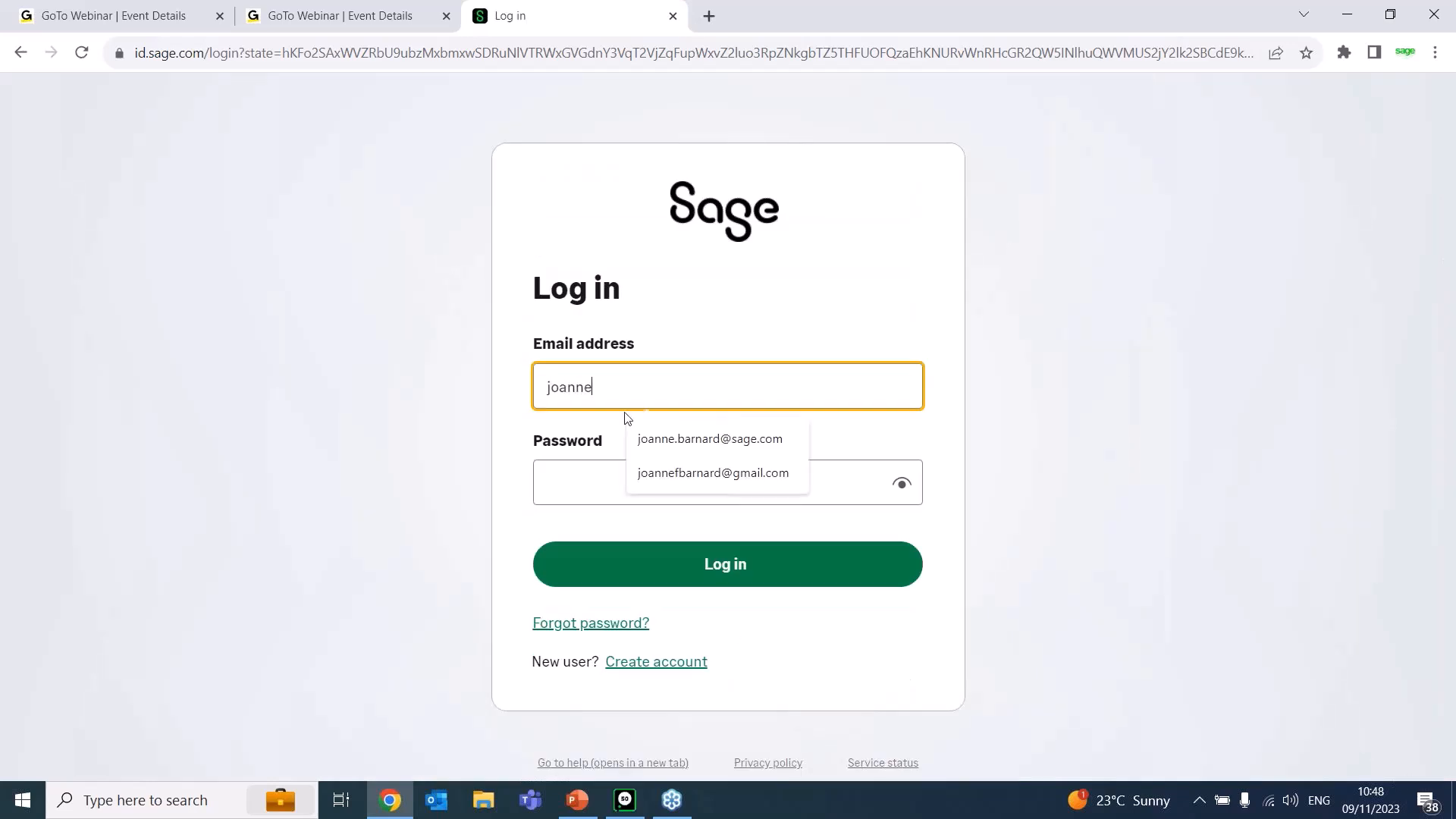
{"action": "left_click", "coordinate": [652, 438]}
{"action": "left_click", "coordinate": [632, 489]}
{"action": "type", "text": "•••••••"}
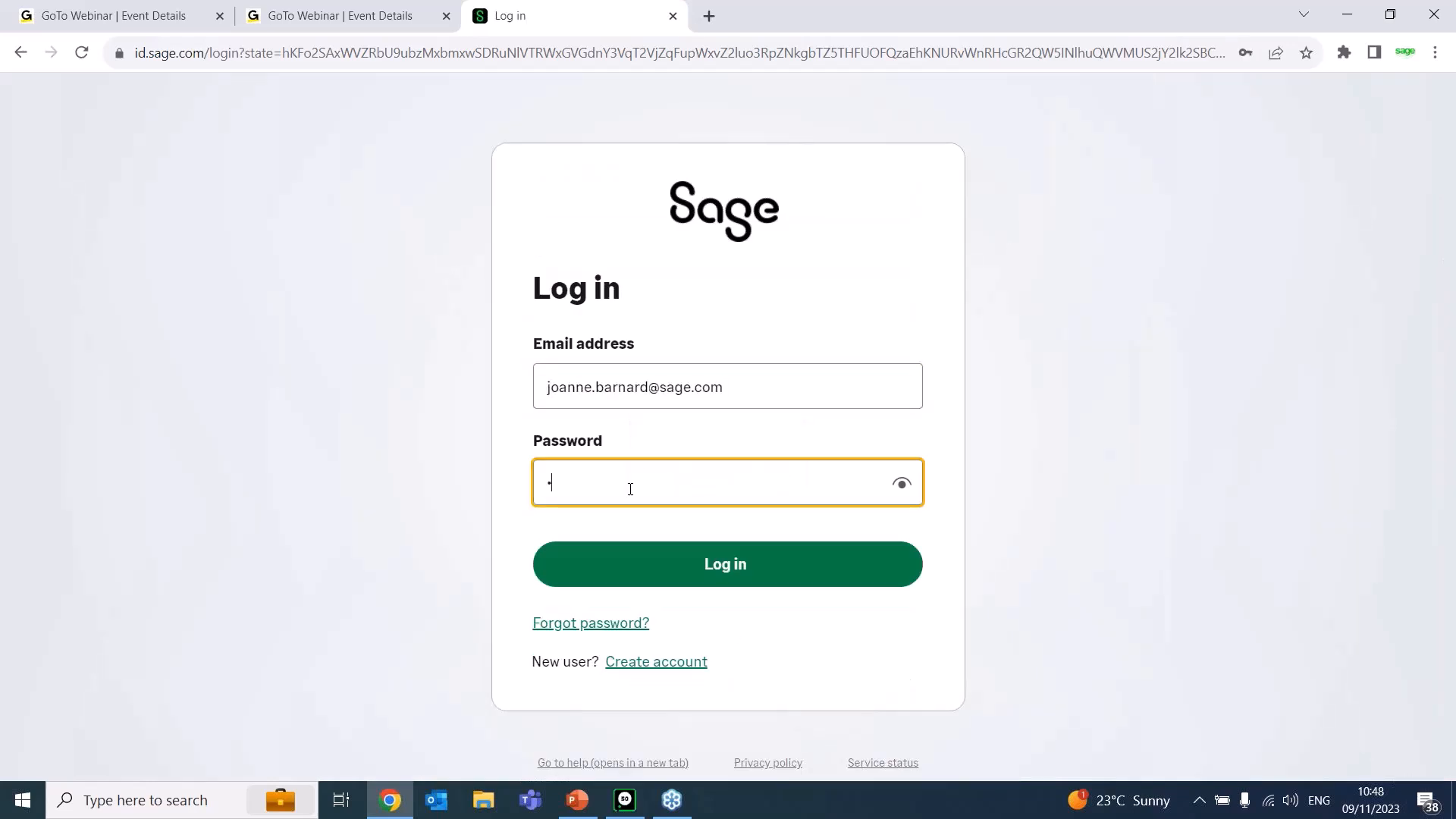
{"action": "type", "text": "•••••"}
{"action": "left_click", "coordinate": [697, 570]}
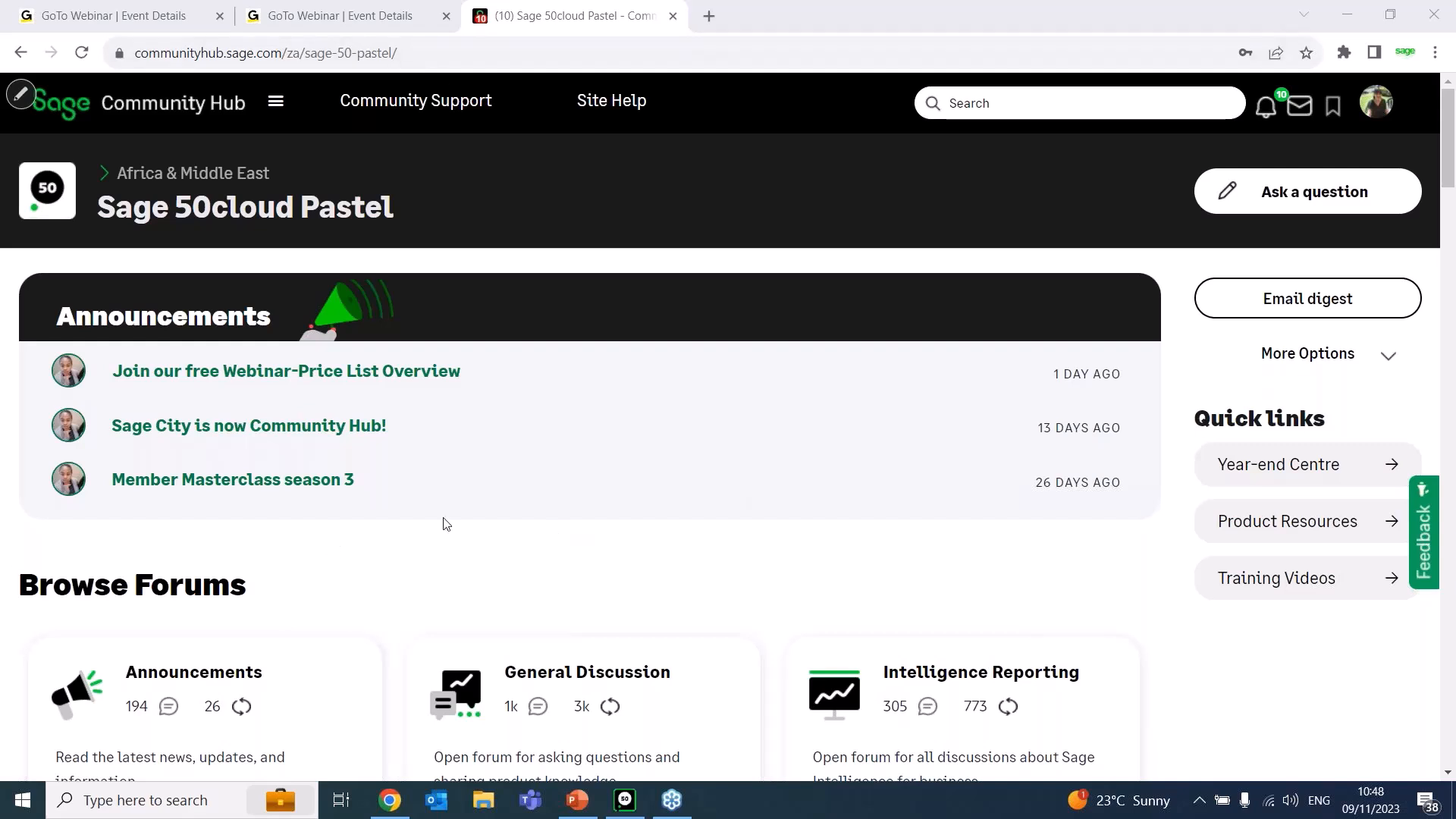
- Open the Member Masterclass season 3 announcement and scroll through its business resilience video links
{"action": "scroll", "coordinate": [1447, 127], "scroll_direction": "down", "scroll_amount": 2}
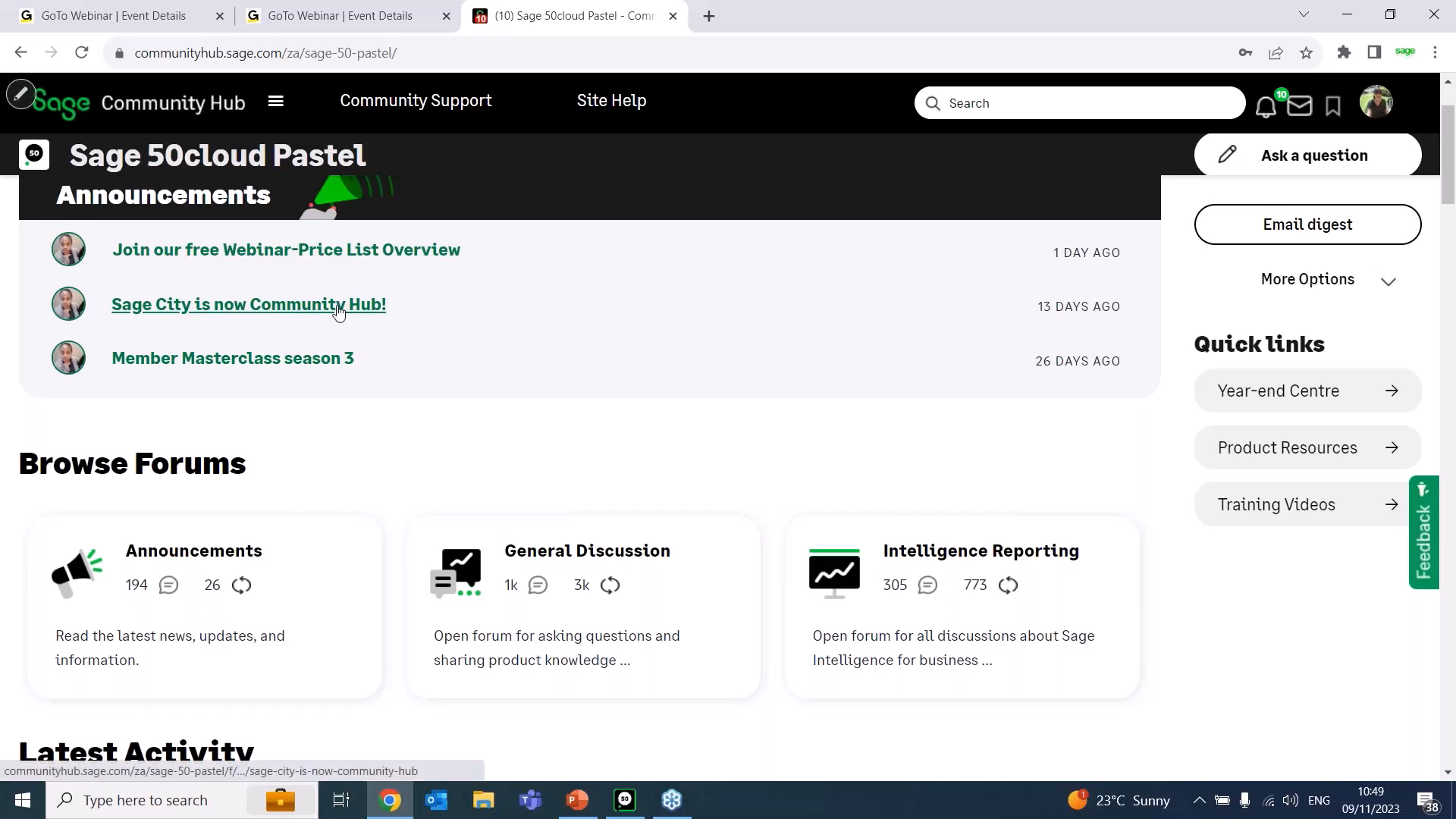
{"action": "mouse_move", "coordinate": [149, 362]}
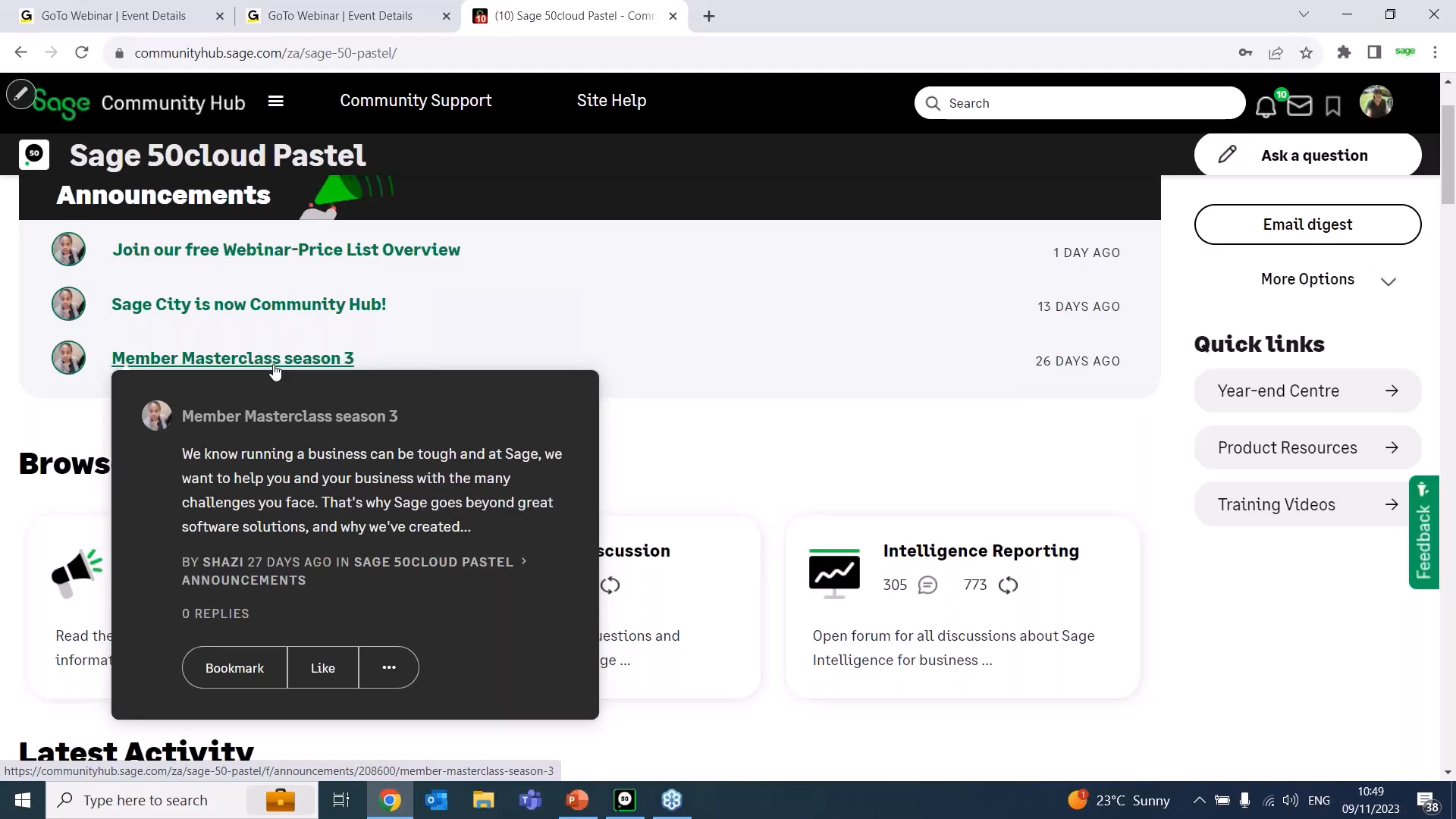
{"action": "left_click", "coordinate": [273, 367]}
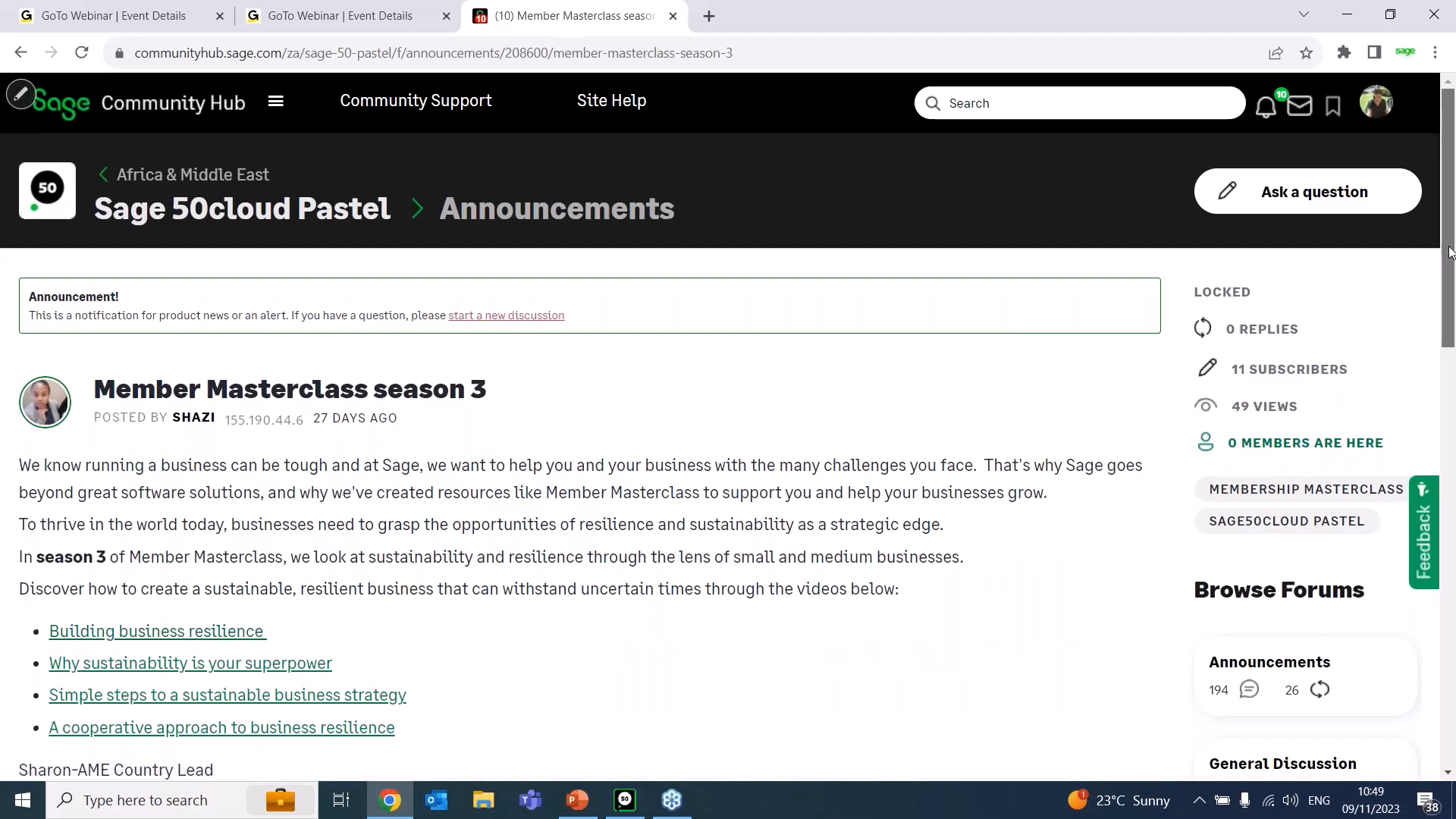
{"action": "scroll", "coordinate": [1449, 250], "scroll_direction": "down", "scroll_amount": 3}
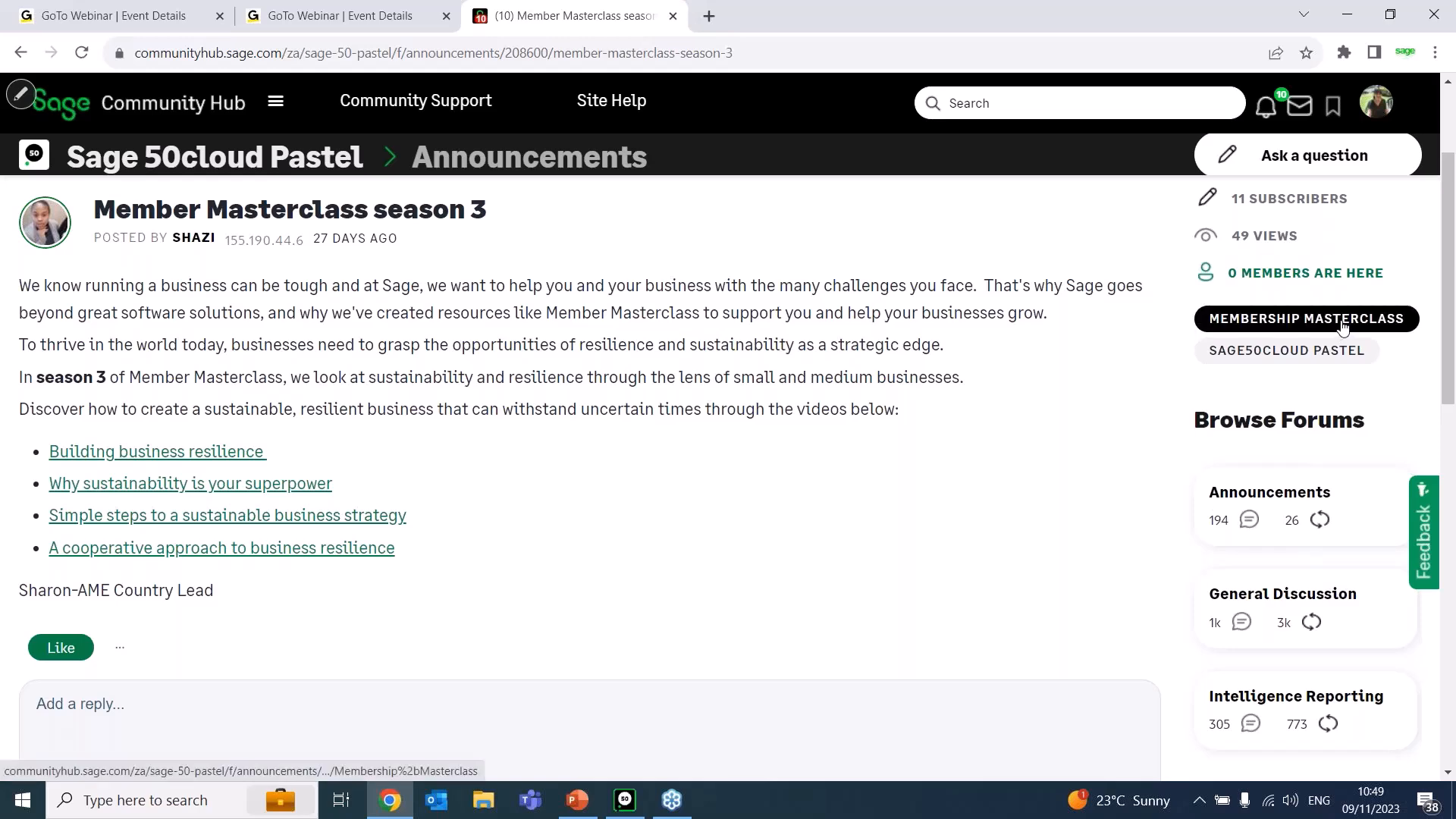
{"action": "left_click_drag", "start_coordinate": [1451, 341], "coordinate": [1443, 105]}
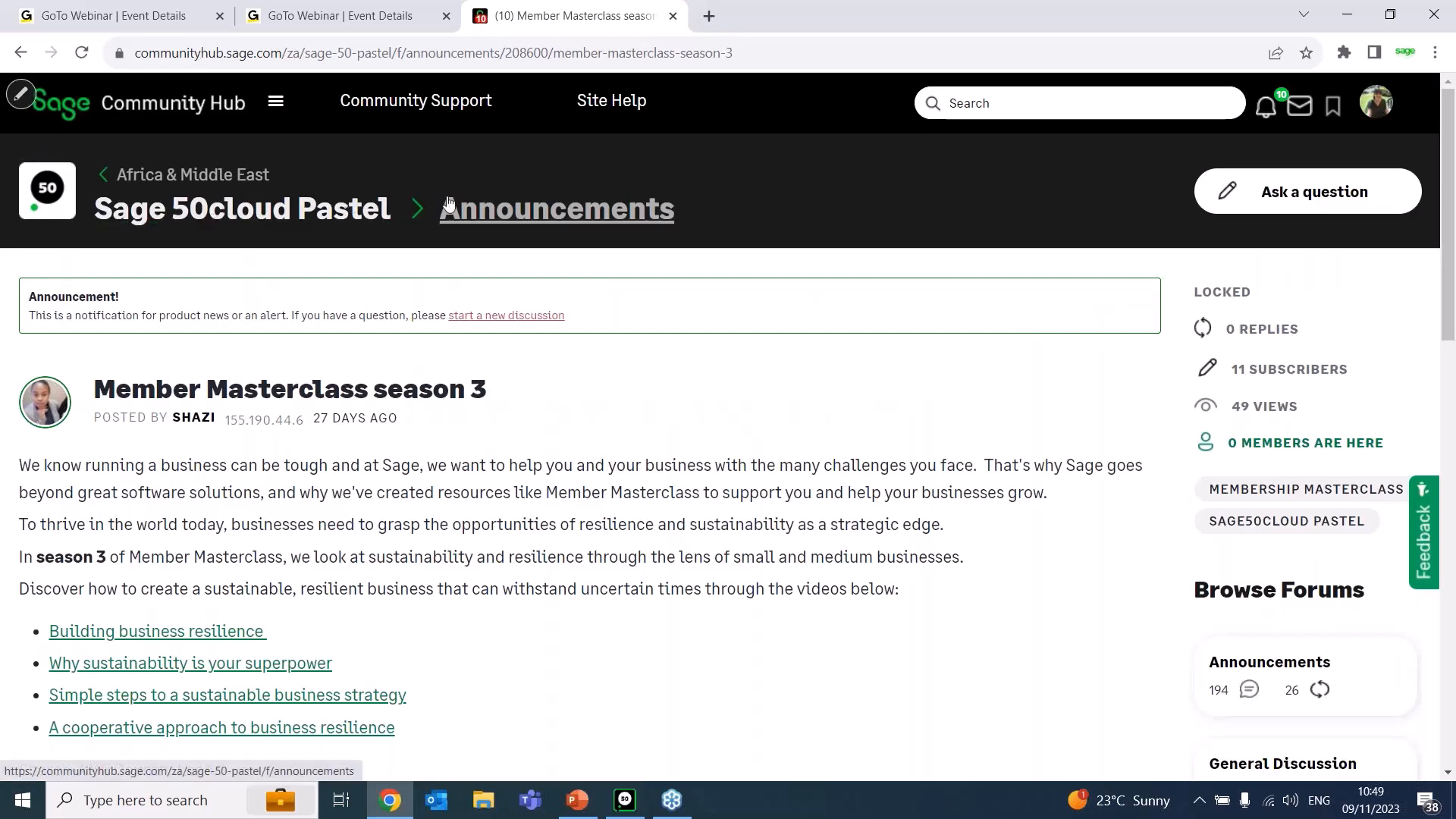
- Return to the Announcements forum and read the Sage 50cloud Phishing Notice post
{"action": "left_click", "coordinate": [505, 226]}
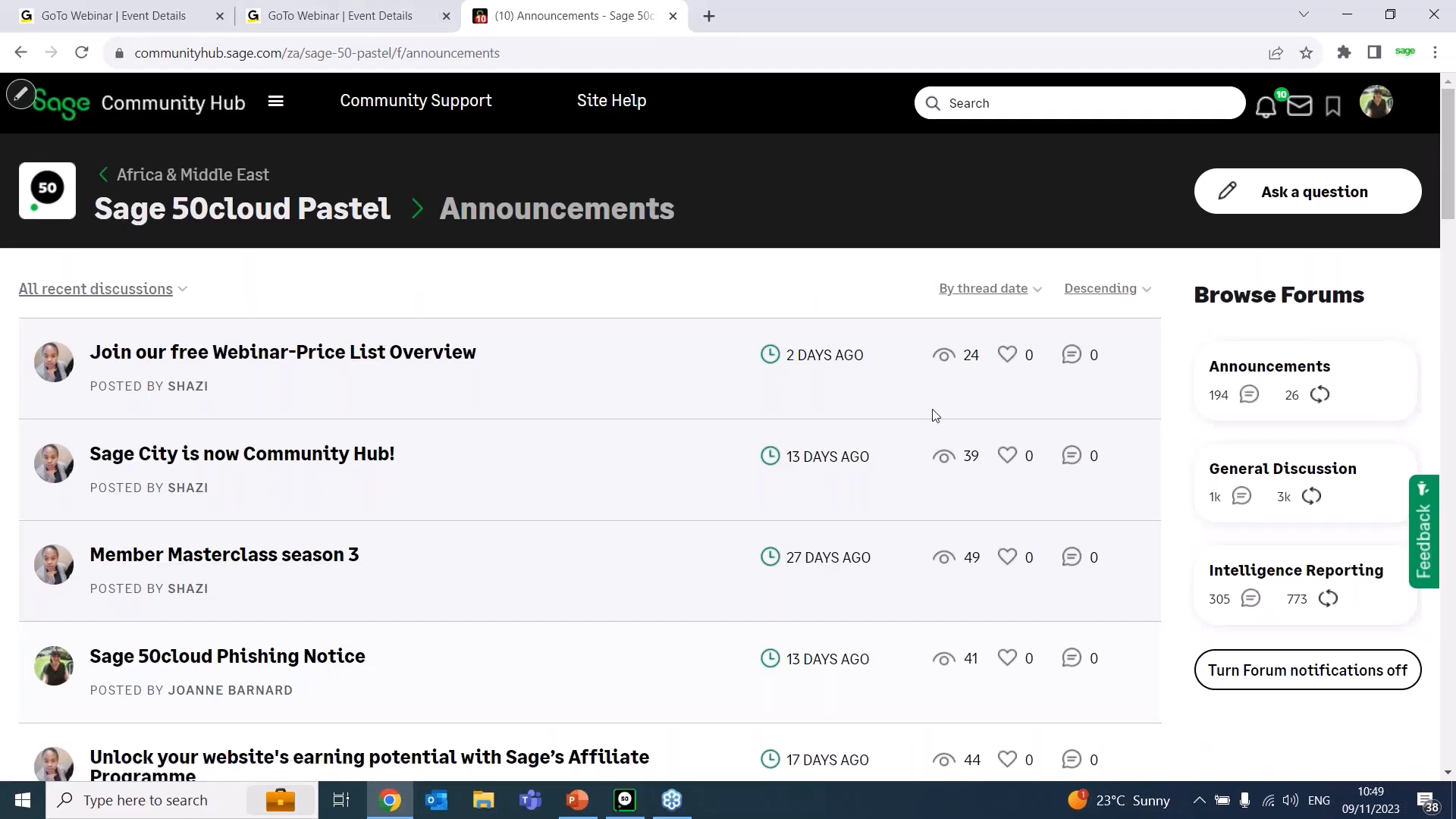
{"action": "mouse_move", "coordinate": [197, 665]}
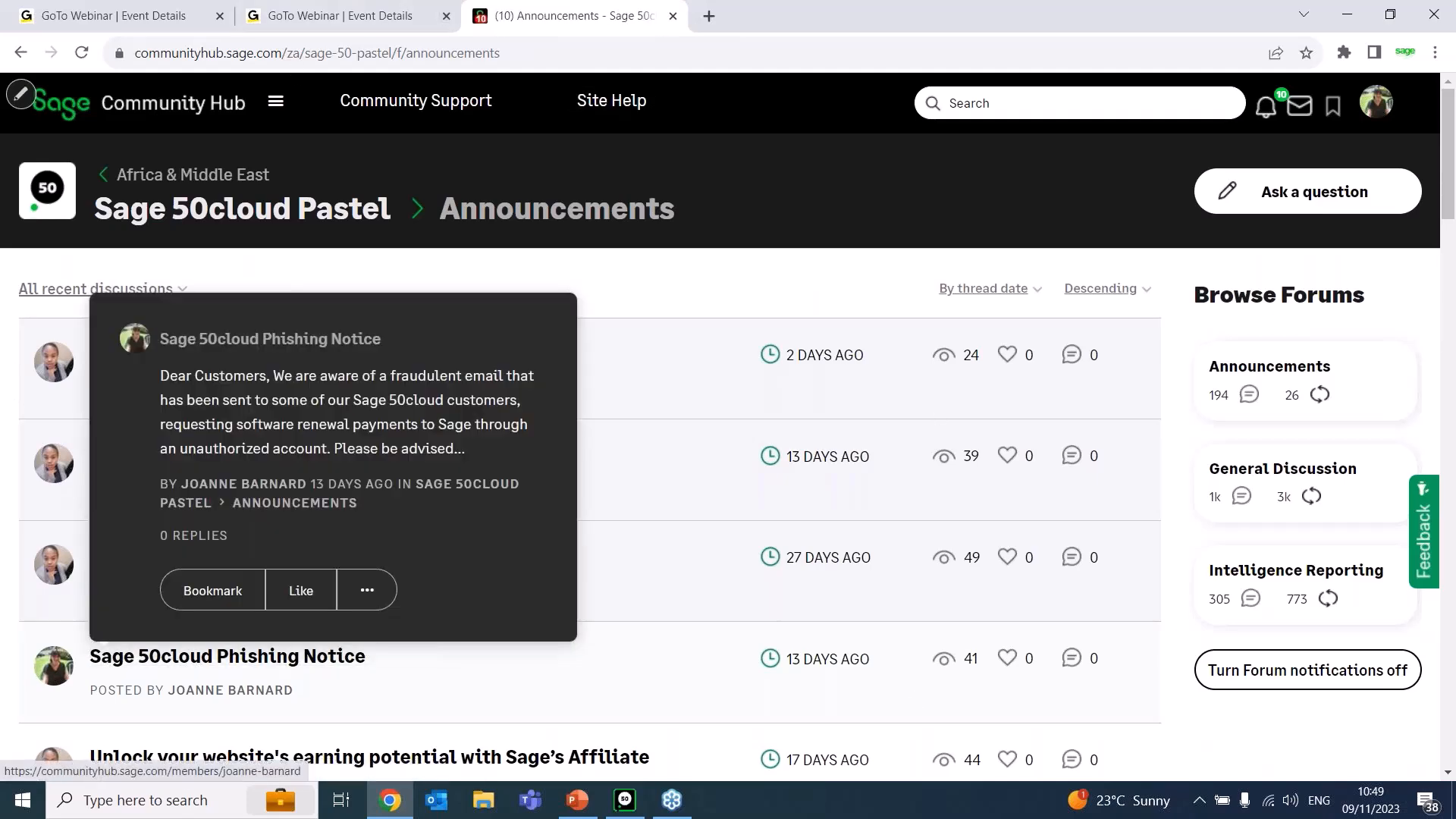
{"action": "left_click", "coordinate": [282, 667]}
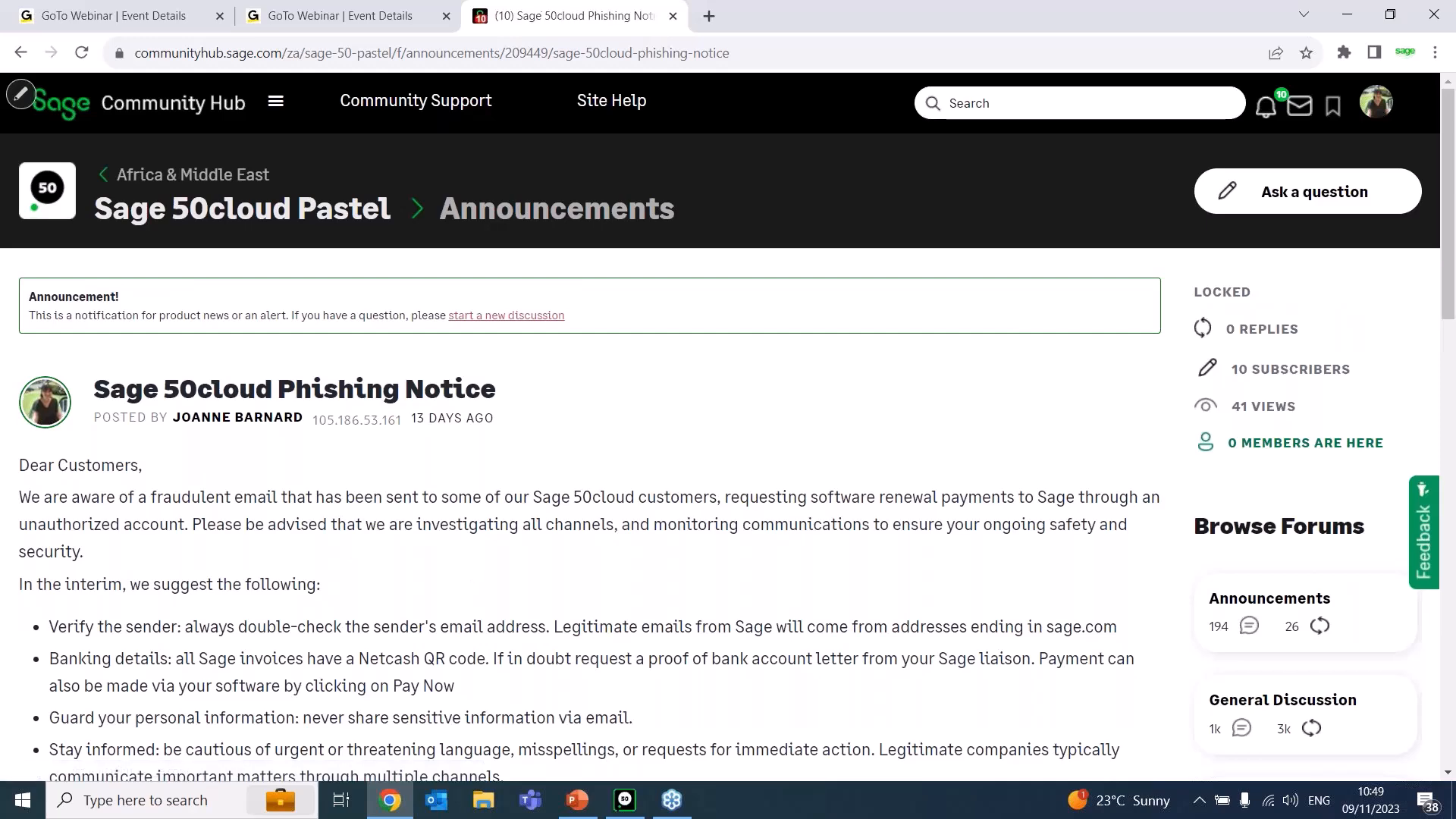
{"action": "mouse_move", "coordinate": [1446, 149]}
{"action": "left_mouse_down"}
{"action": "mouse_move", "coordinate": [1451, 311]}
{"action": "mouse_move", "coordinate": [1449, 121]}
{"action": "left_mouse_up"}
- Go back to the Sage 50cloud Pastel forum home and enter General Discussion
{"action": "left_click", "coordinate": [242, 208]}
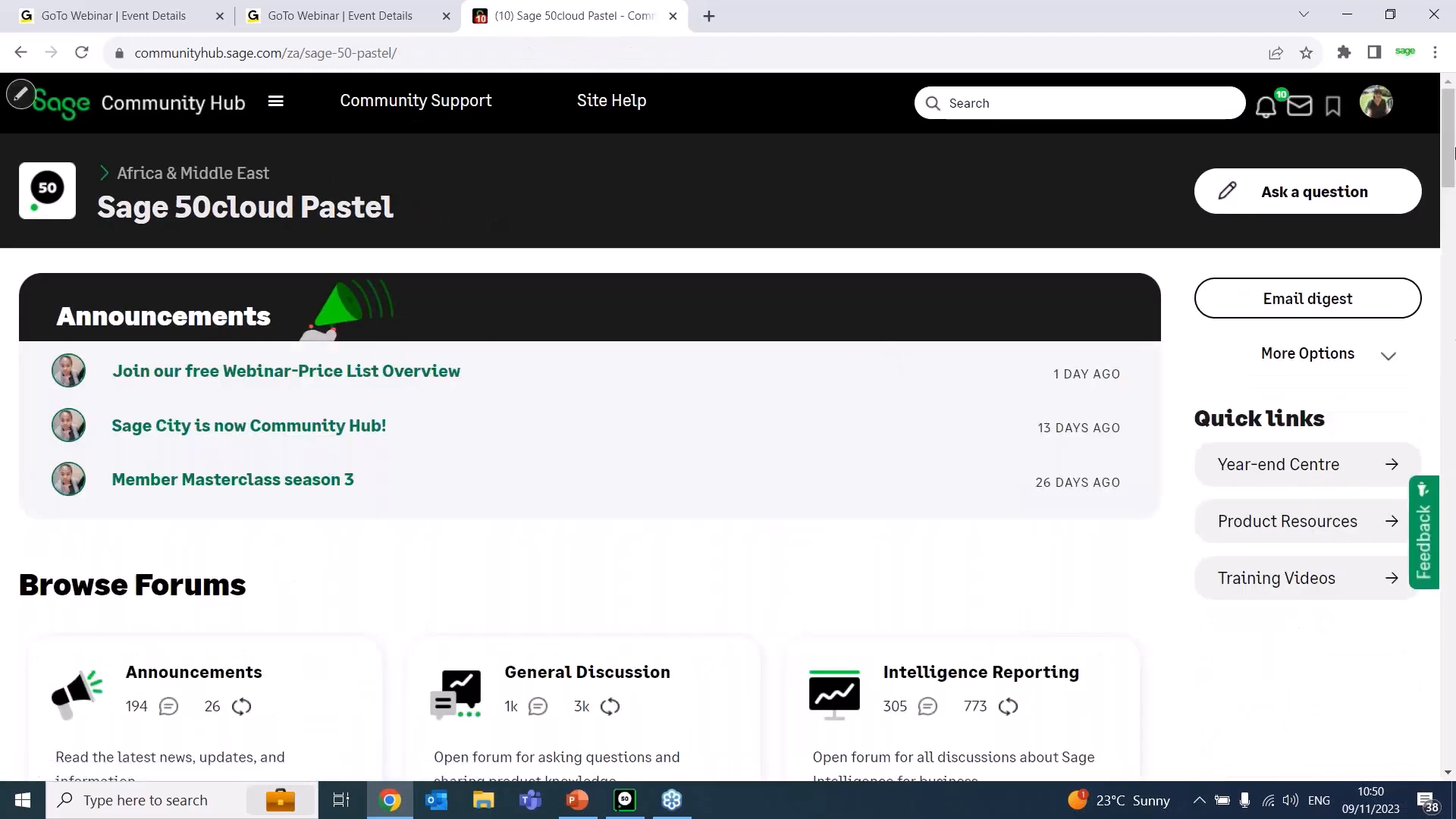
{"action": "scroll", "coordinate": [528, 242], "scroll_direction": "down", "scroll_amount": 8}
{"action": "scroll", "coordinate": [528, 242], "scroll_direction": "up", "scroll_amount": 3}
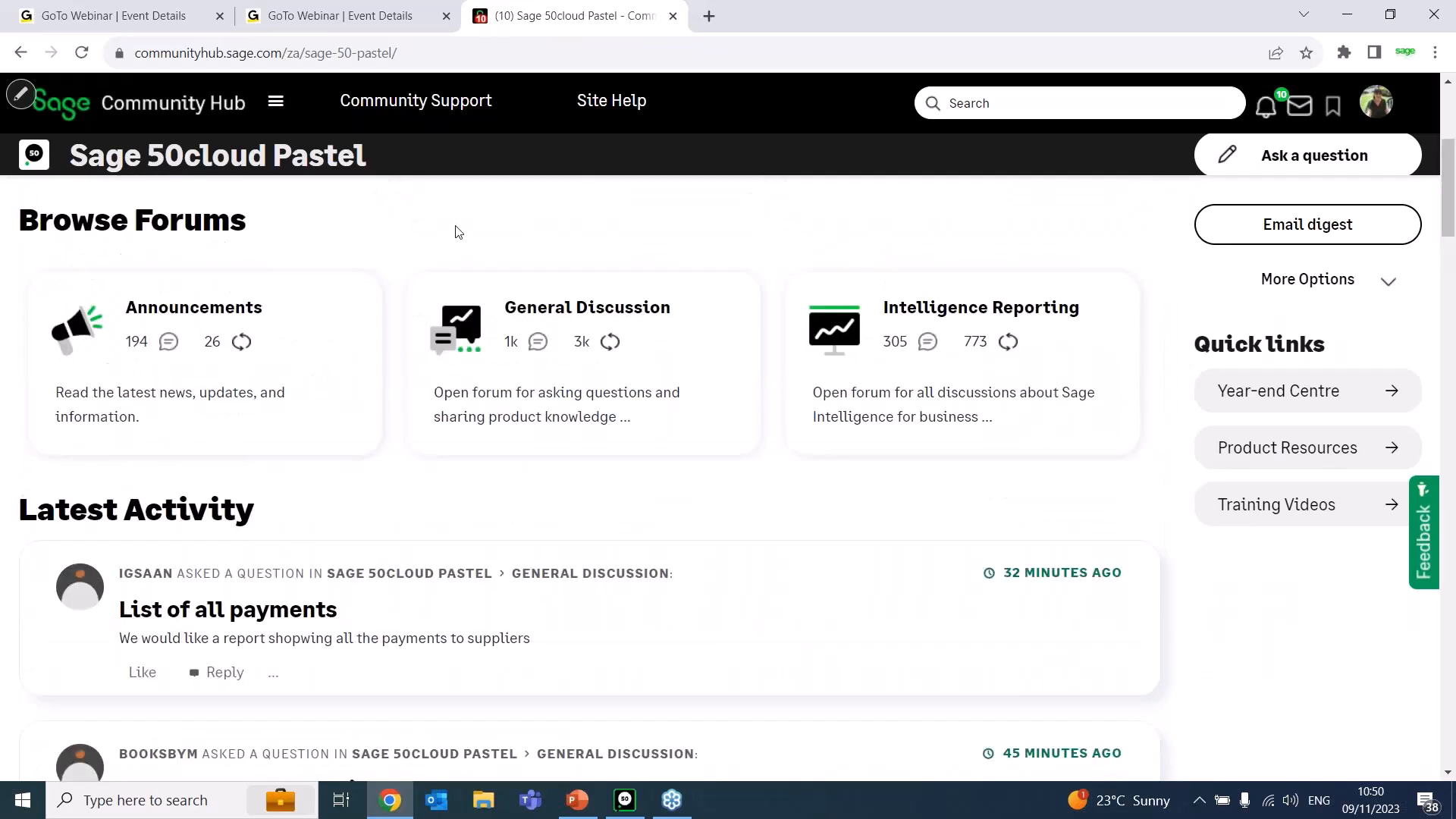
{"action": "left_click", "coordinate": [584, 307]}
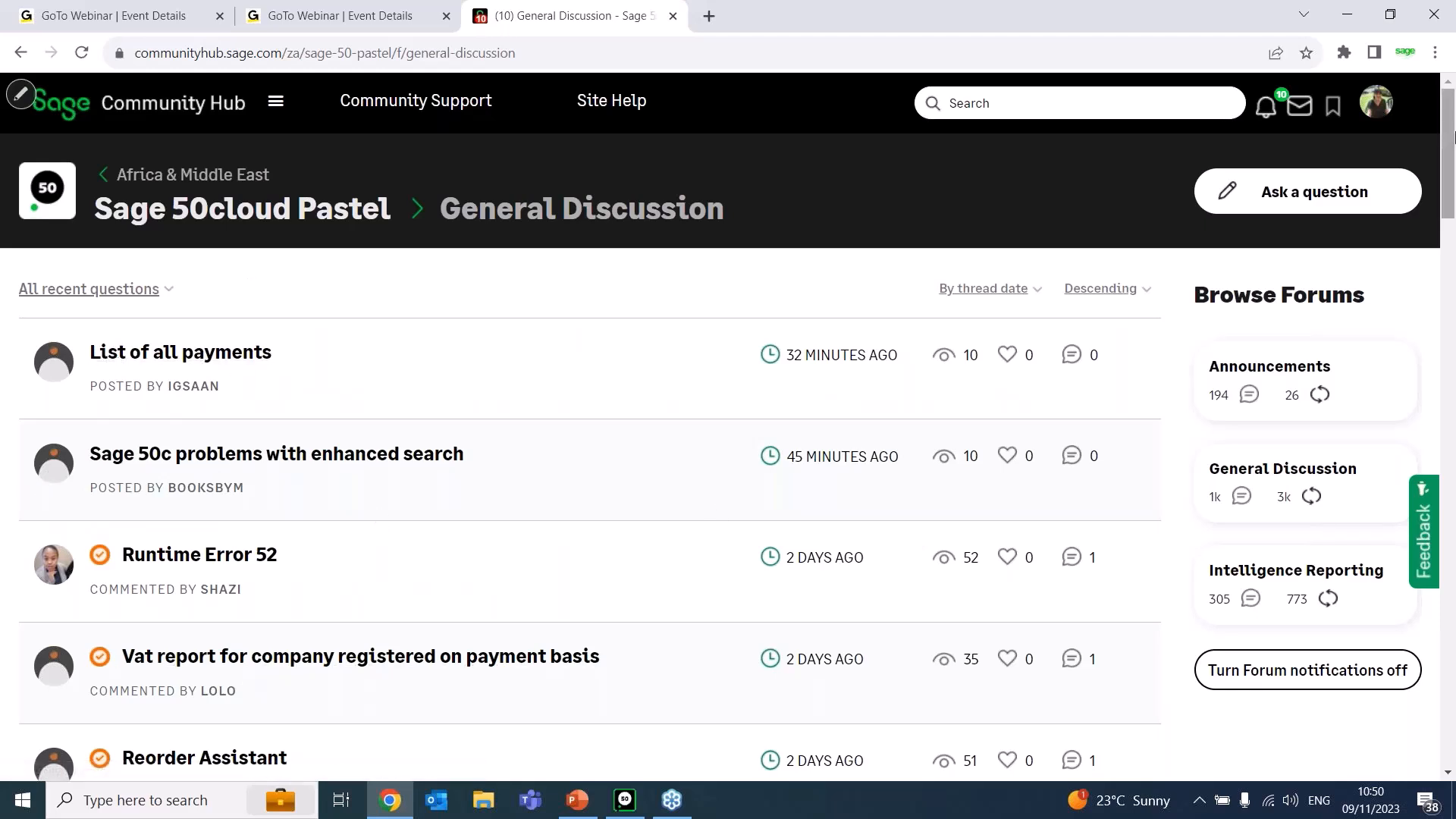
- Open the Runtime Error 52 thread and scroll to the suggested reply
{"action": "left_click_drag", "start_coordinate": [1450, 121], "coordinate": [1450, 186]}
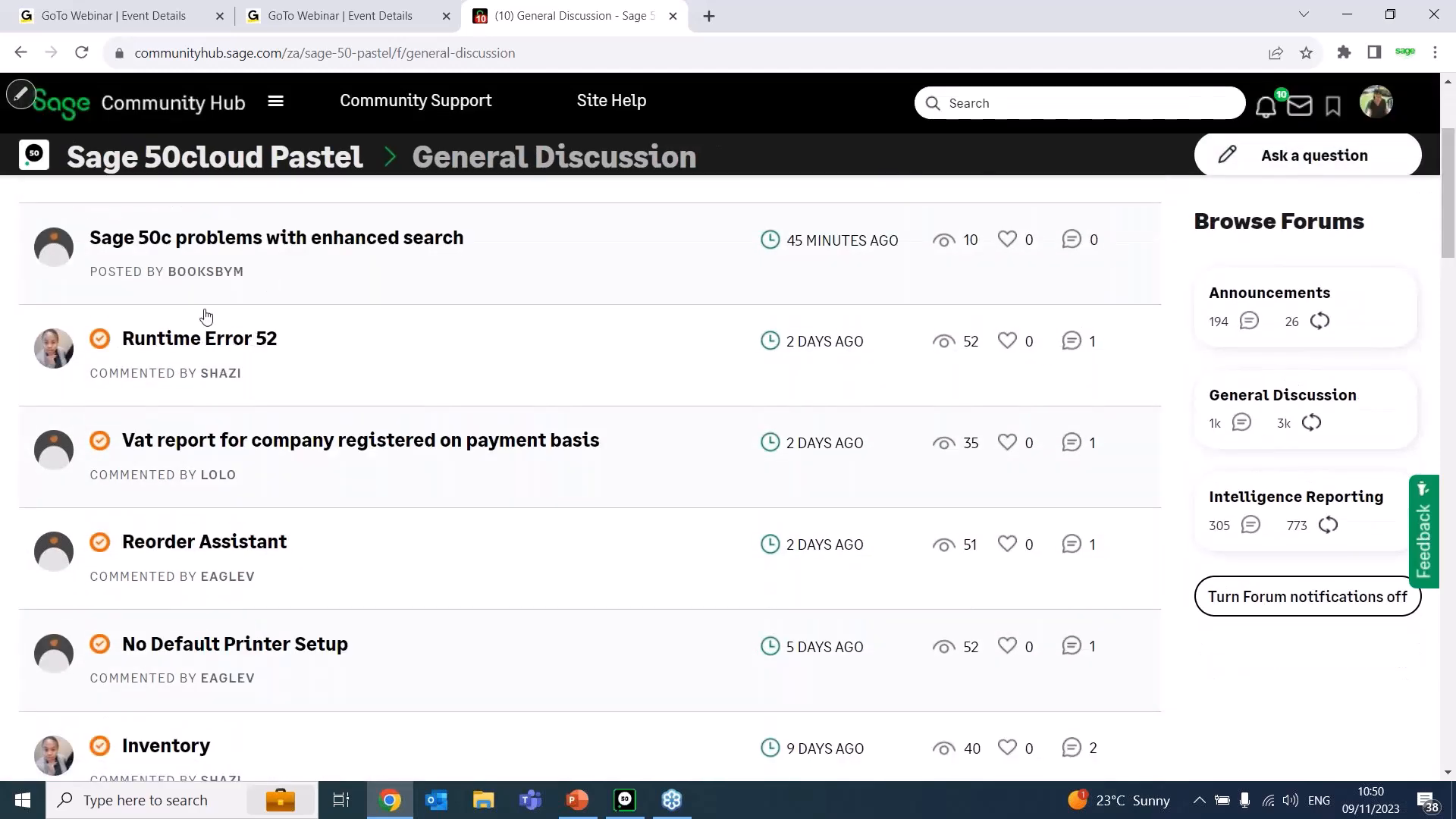
{"action": "left_click", "coordinate": [199, 339]}
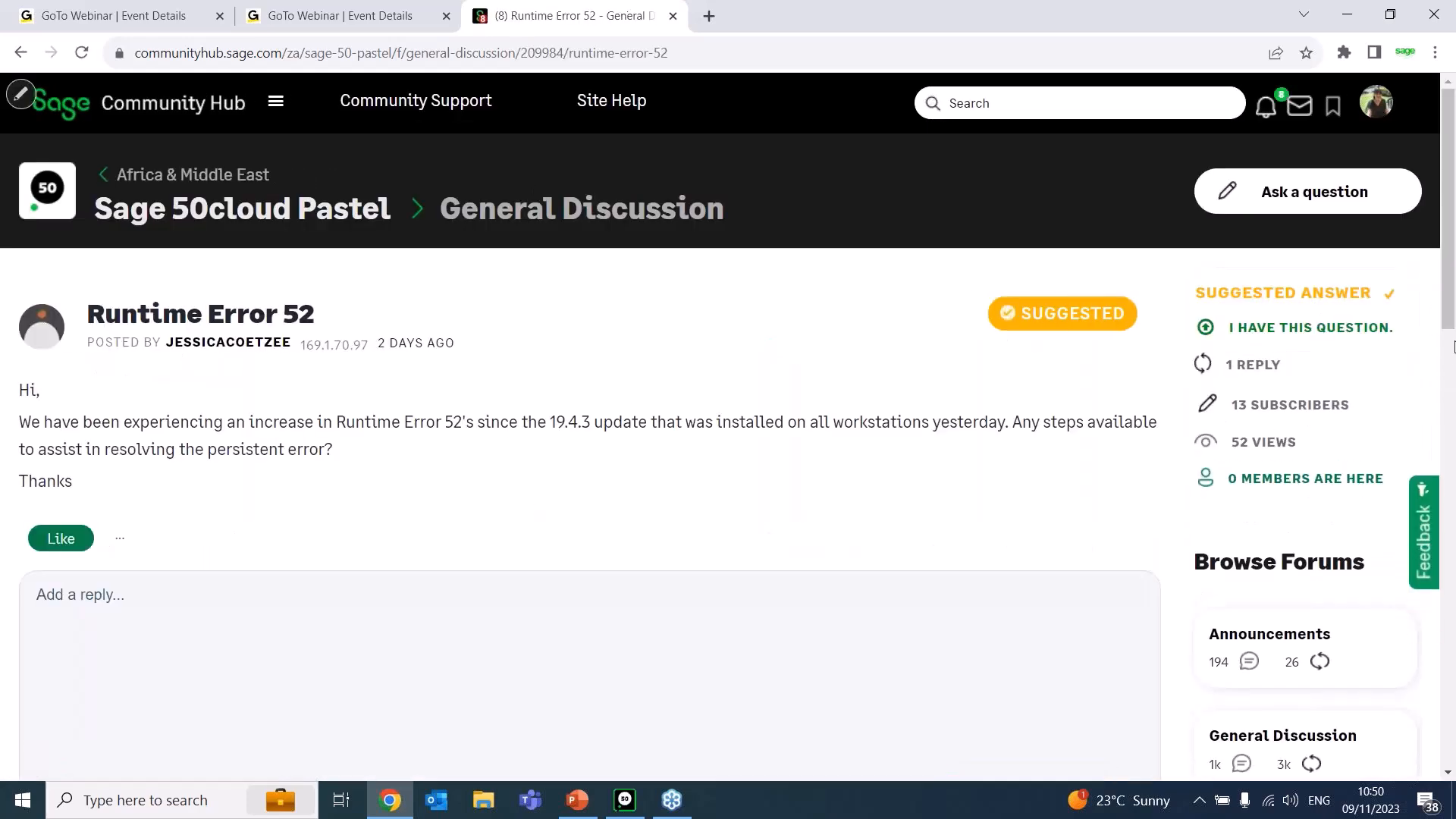
{"action": "left_click", "coordinate": [1452, 348]}
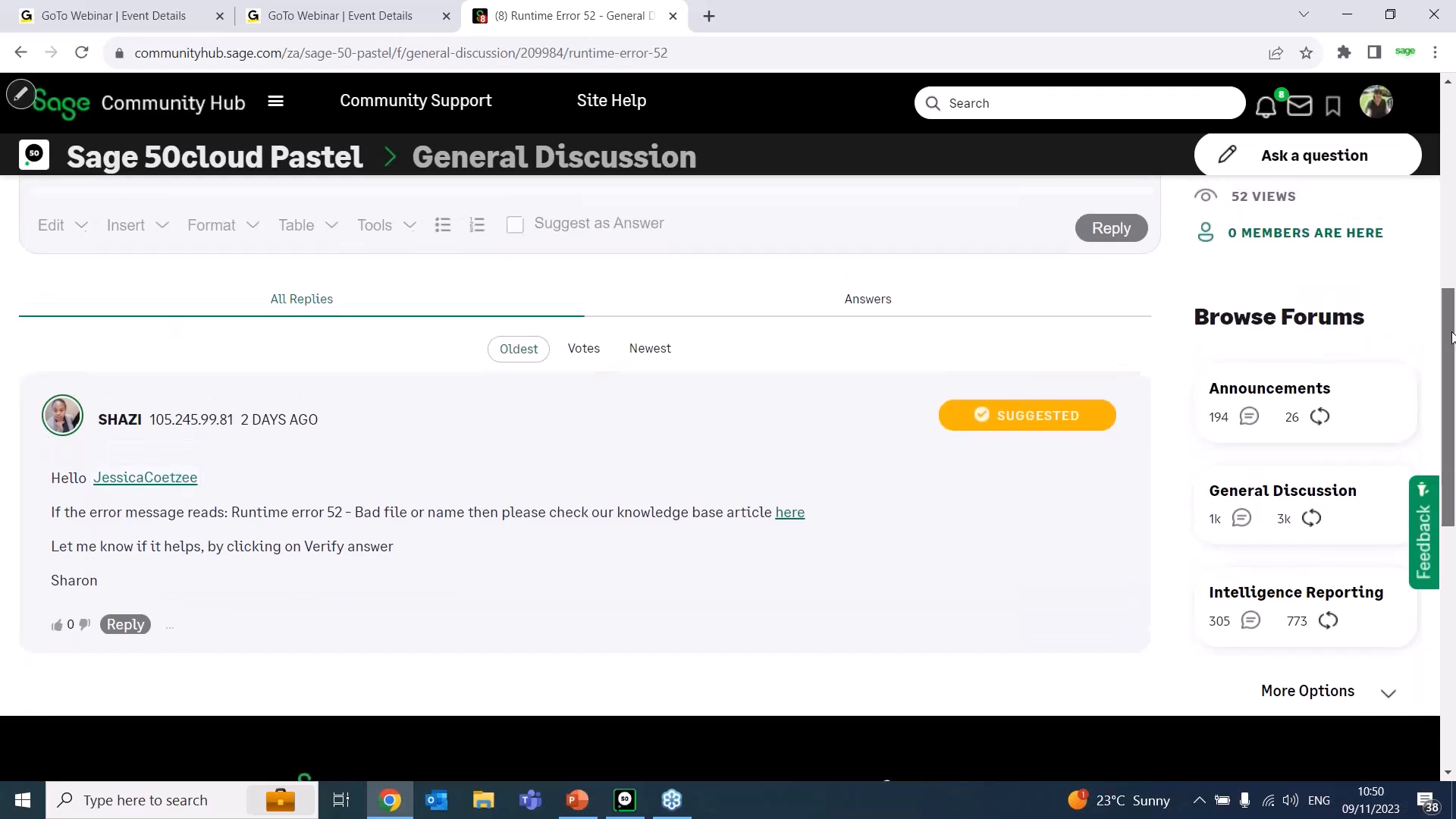
{"action": "scroll", "coordinate": [1452, 339], "scroll_direction": "down", "scroll_amount": 2}
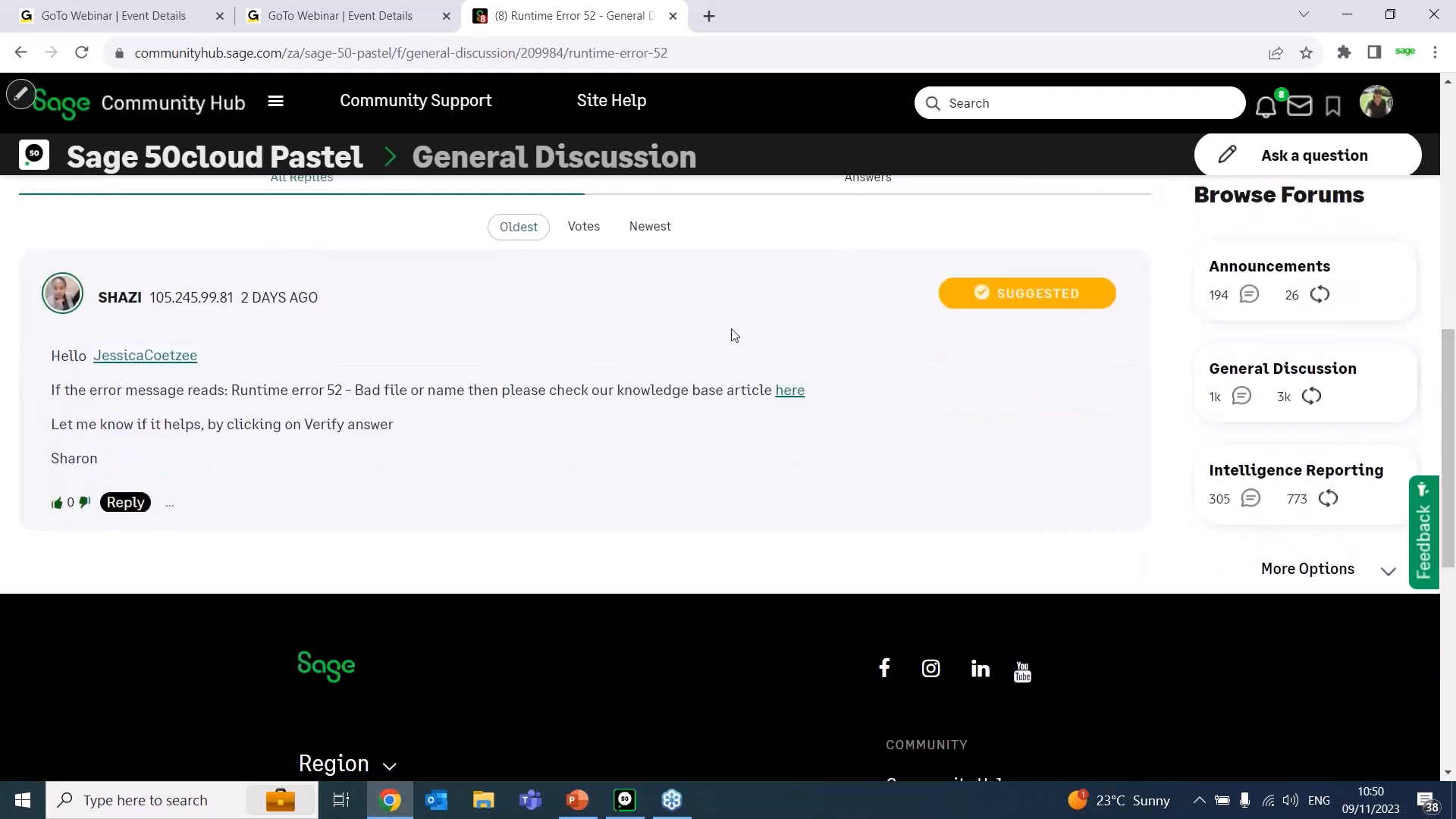
- Read the linked Runtime error 52 knowledge base article, then close it and the forum thread tab
{"action": "left_click", "coordinate": [786, 397]}
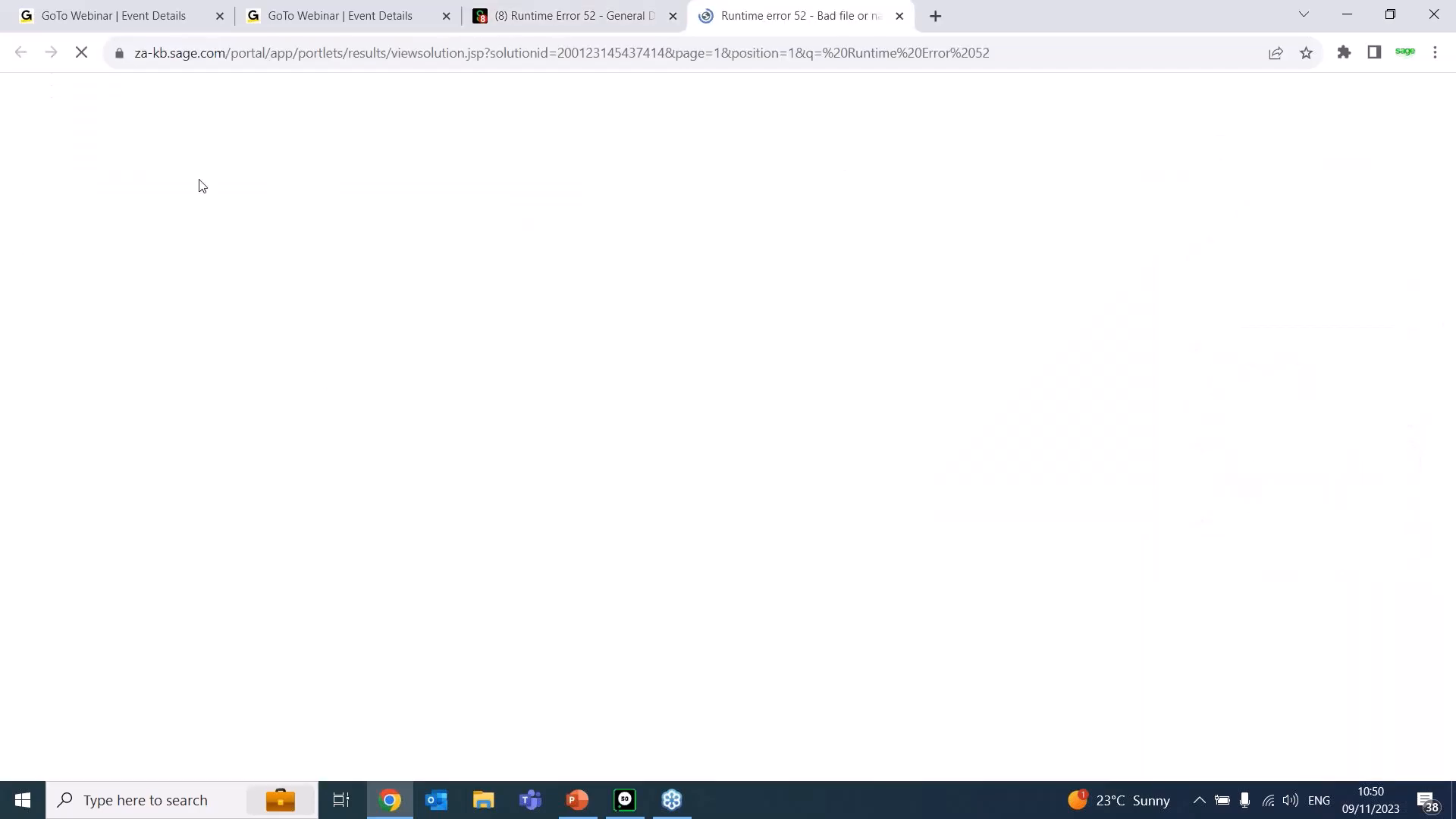
{"action": "mouse_move", "coordinate": [1447, 123]}
{"action": "left_mouse_down"}
{"action": "mouse_move", "coordinate": [1441, 292]}
{"action": "mouse_move", "coordinate": [1420, 365]}
{"action": "mouse_move", "coordinate": [1422, 110]}
{"action": "left_mouse_up"}
{"action": "left_click", "coordinate": [557, 16]}
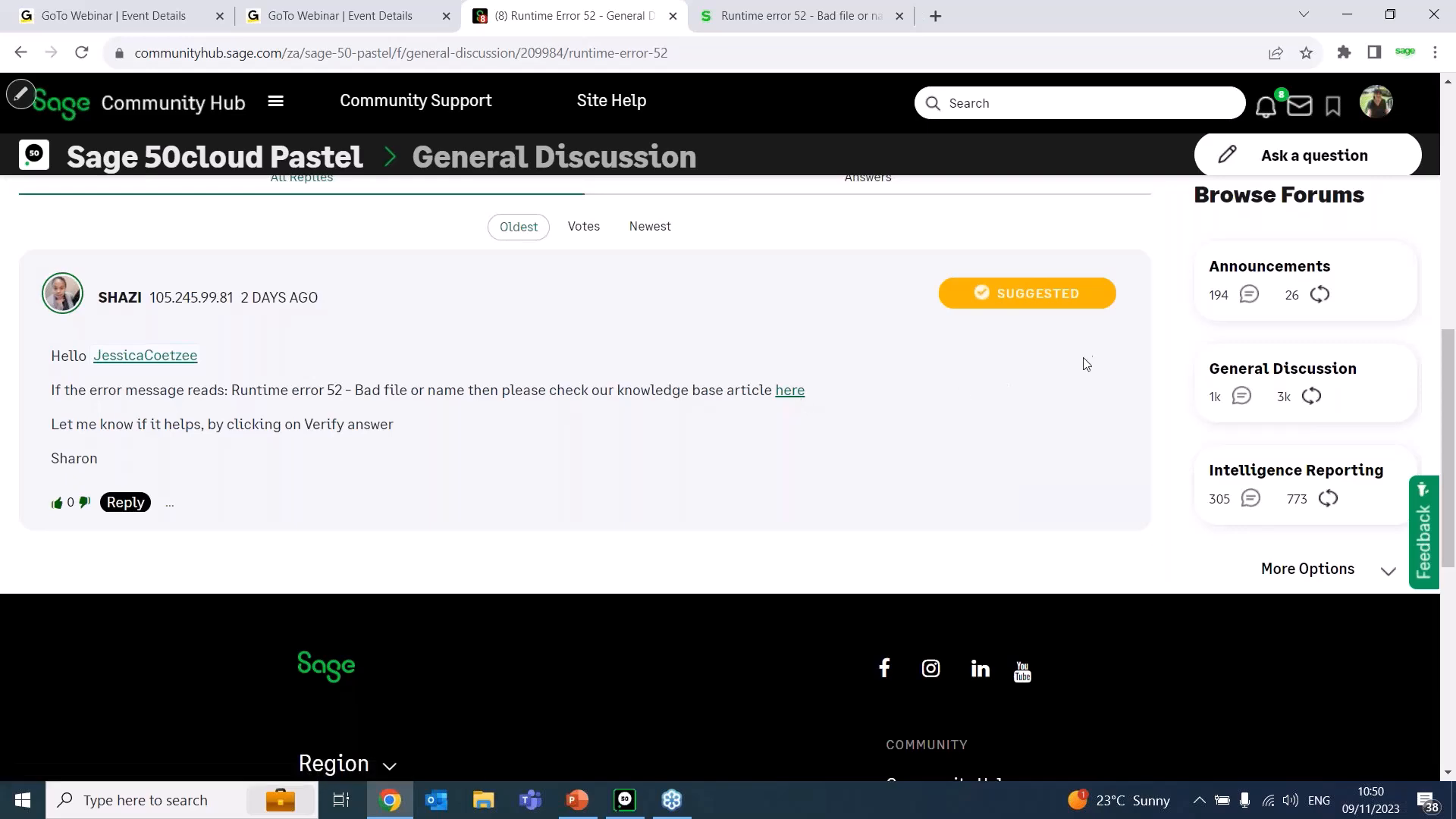
{"action": "left_click", "coordinate": [673, 17]}
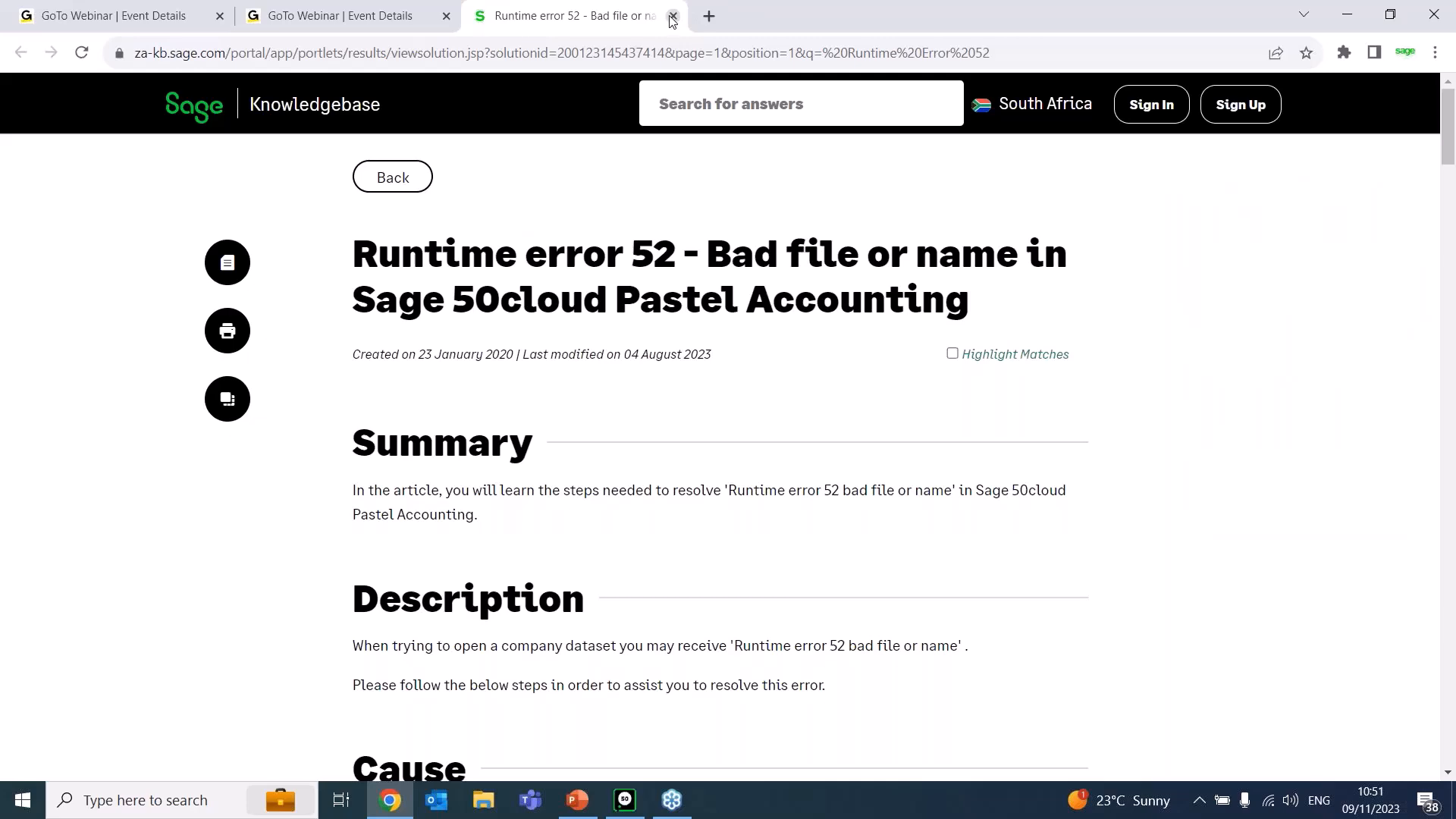
{"action": "left_click", "coordinate": [672, 17]}
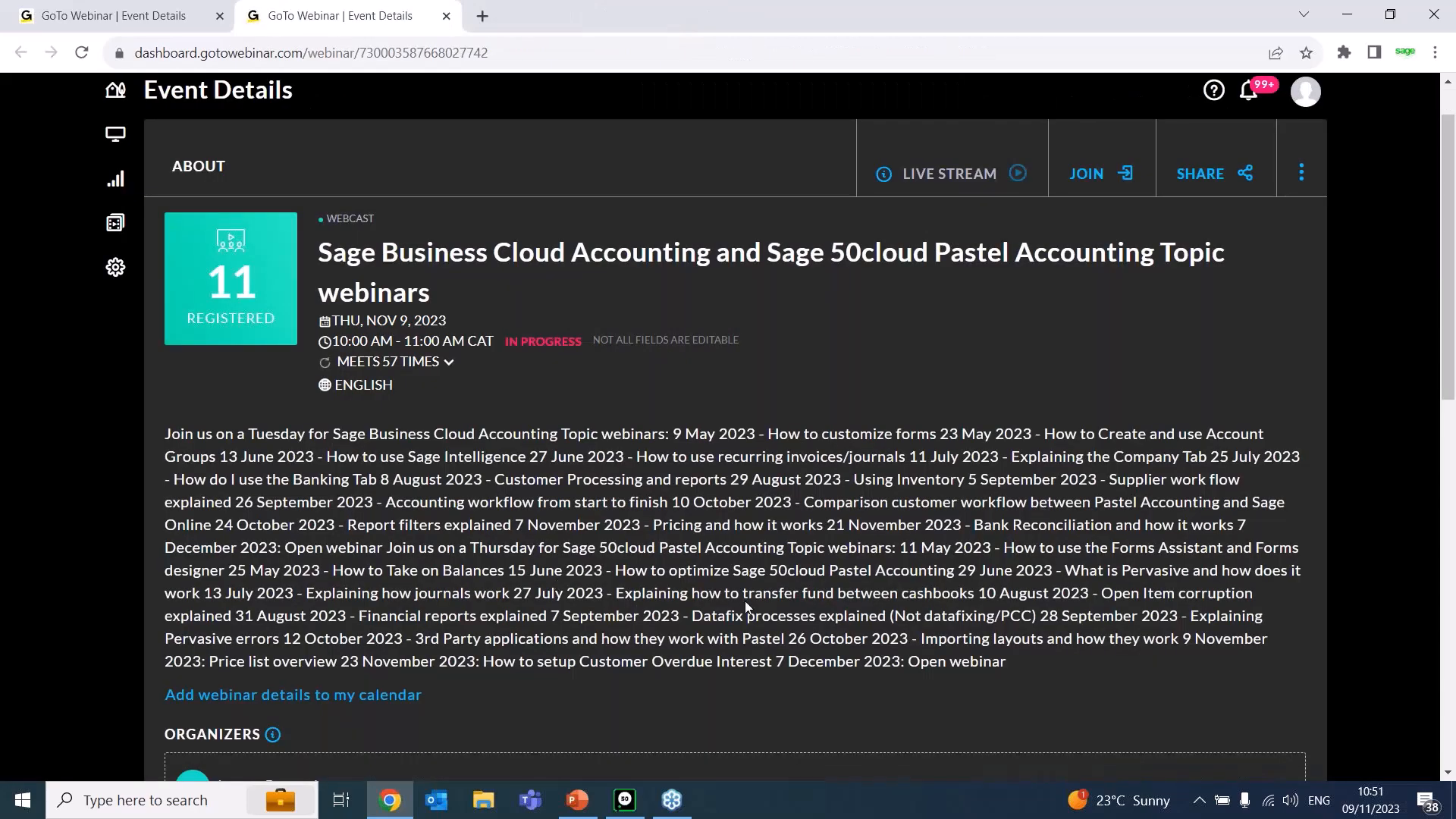